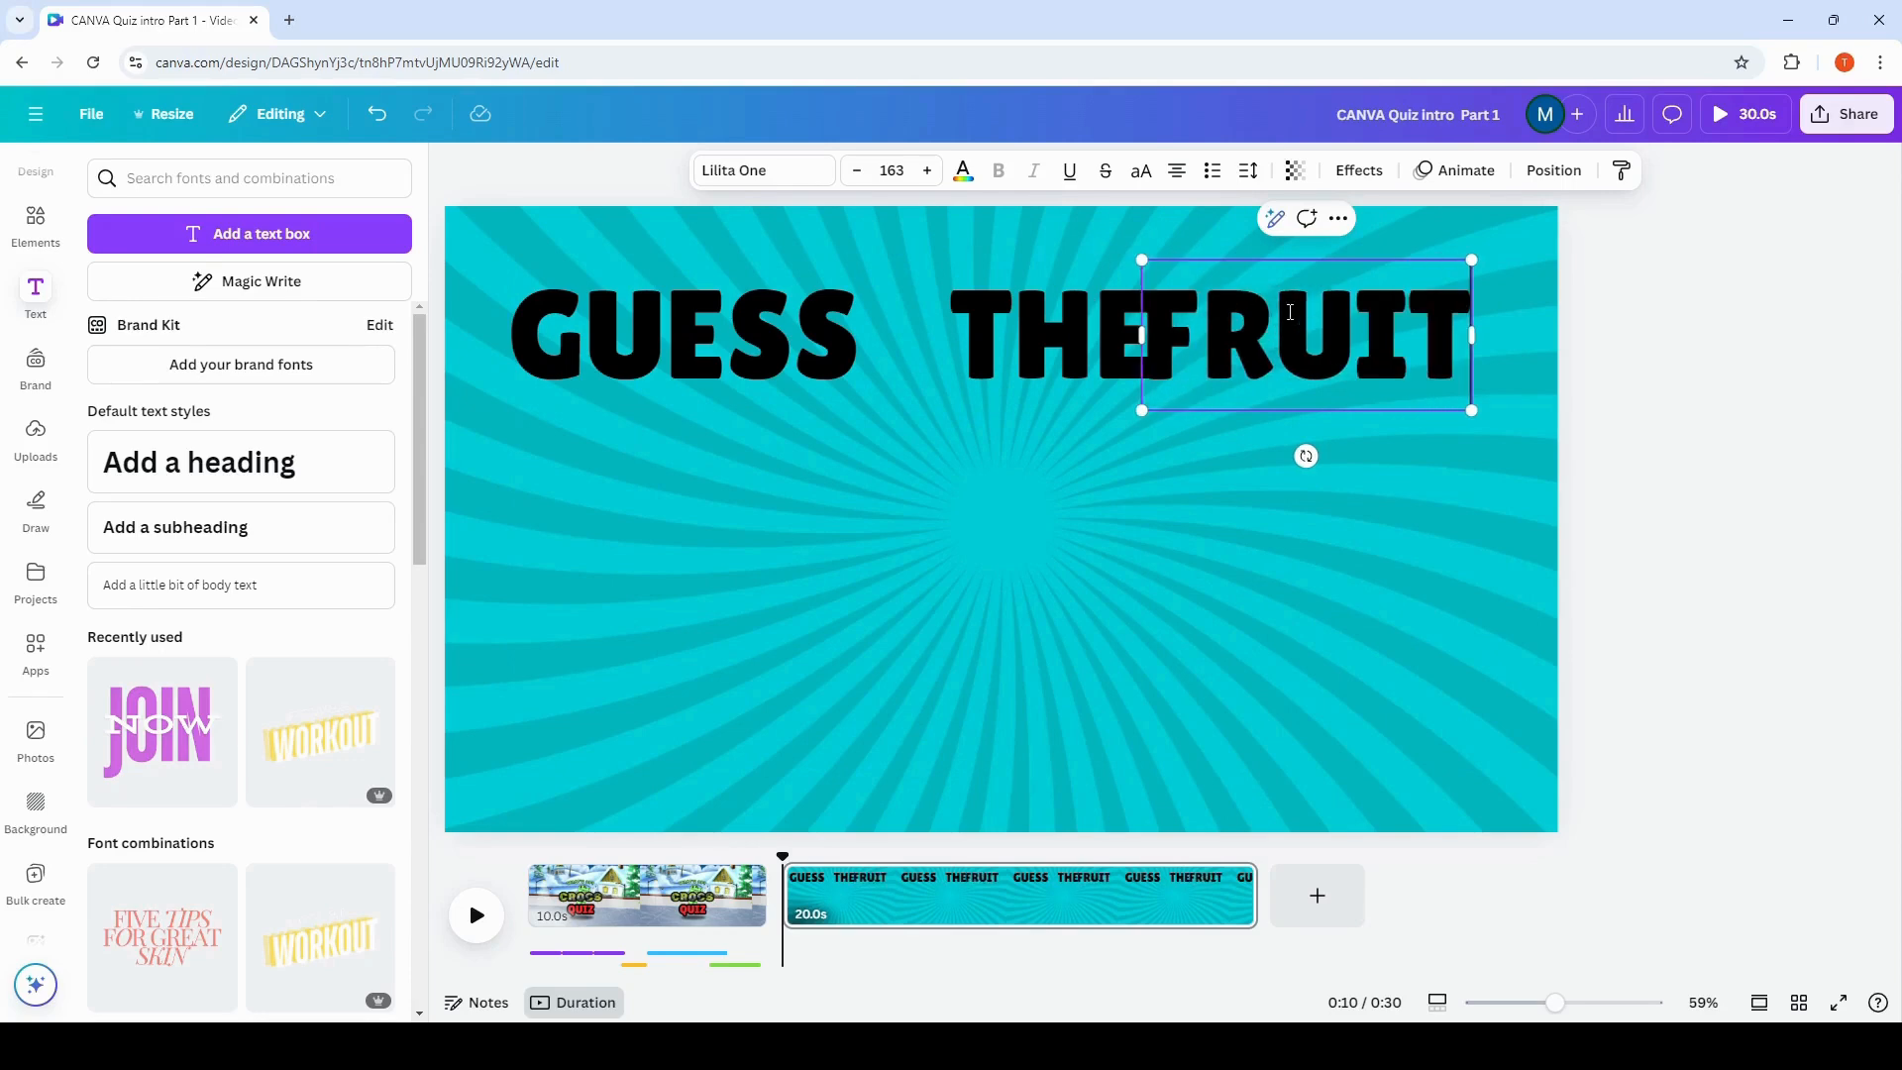
Reposition the words FRUIT and THE so they no longer overlap and sit evenly spaced beside GUESS.
{"action": "left_click", "coordinate": [1292, 553]}
{"action": "left_click_drag", "start_coordinate": [1341, 361], "coordinate": [1388, 353]}
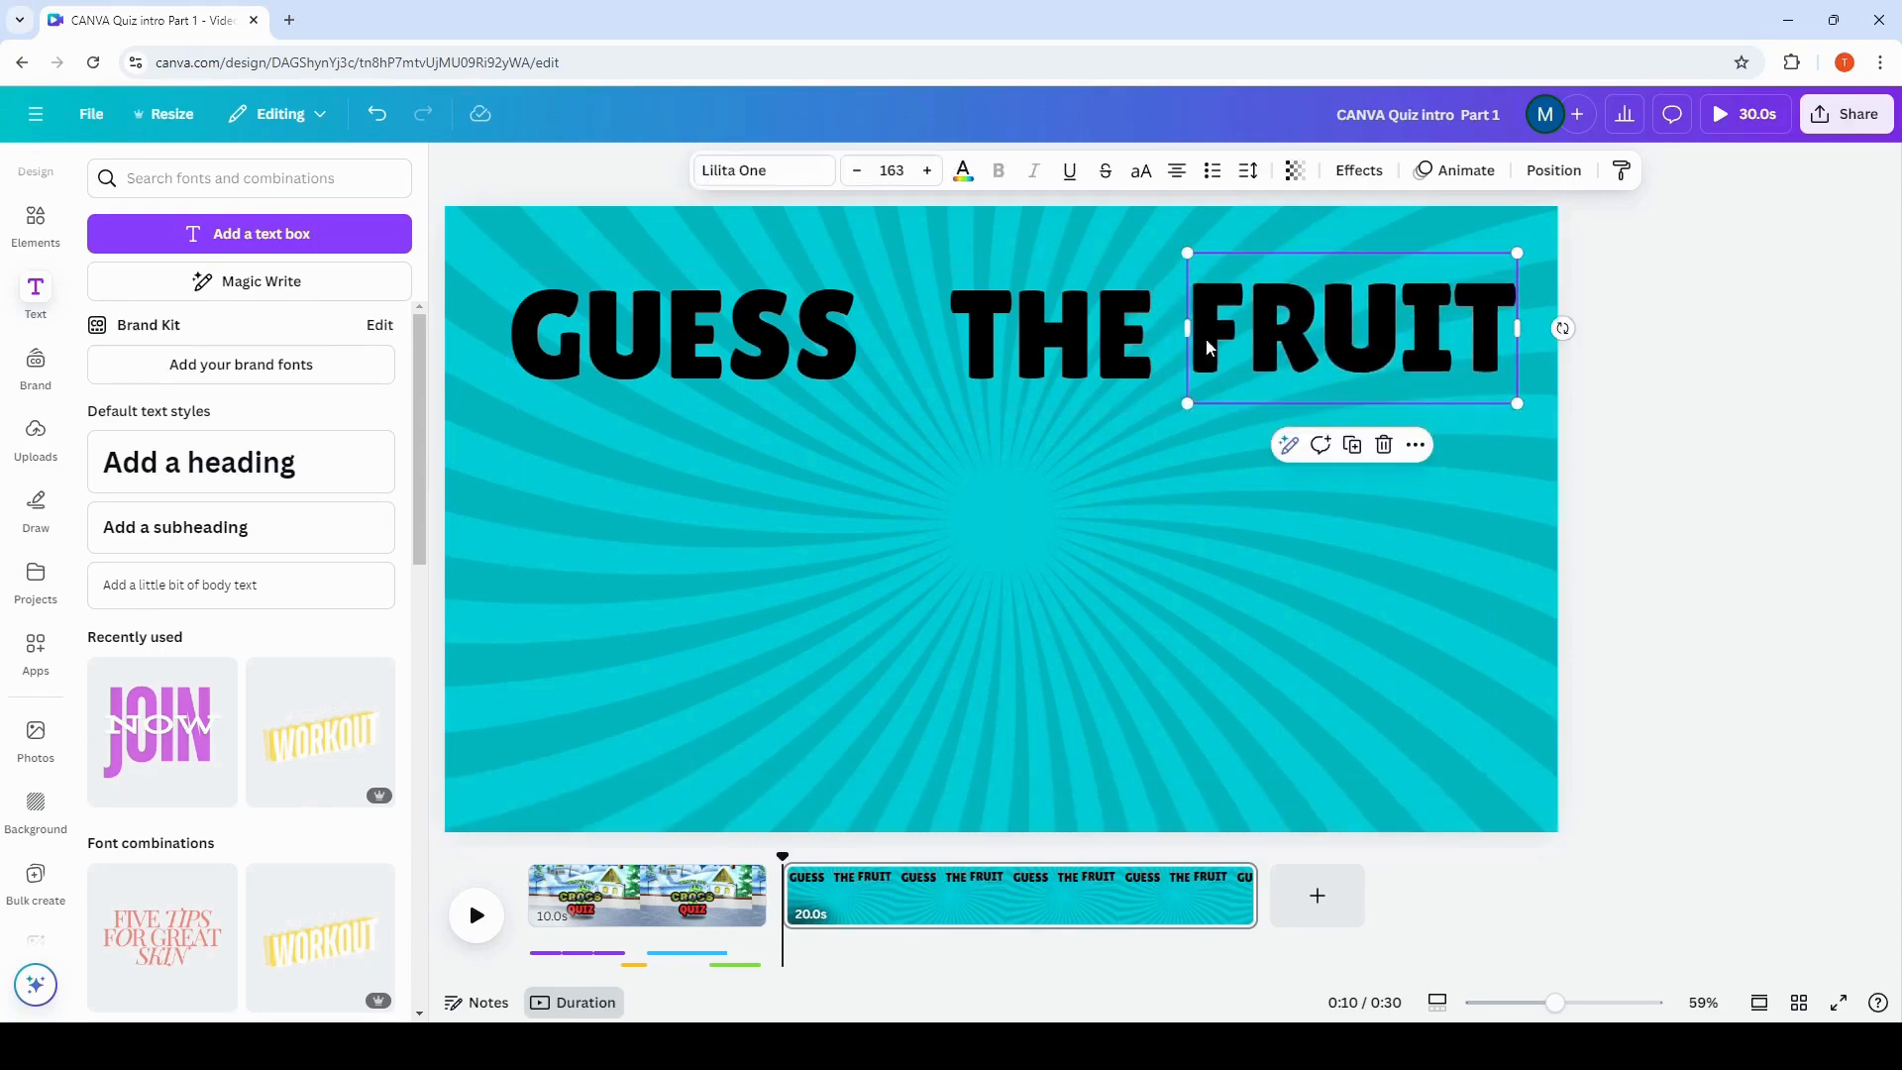
{"action": "left_click_drag", "start_coordinate": [1101, 335], "coordinate": [1058, 333]}
{"action": "left_click_drag", "start_coordinate": [1341, 331], "coordinate": [1310, 319]}
Change the text color of the words GUESS and THE to white.
{"action": "left_click", "coordinate": [707, 349]}
{"action": "left_click", "coordinate": [962, 172]}
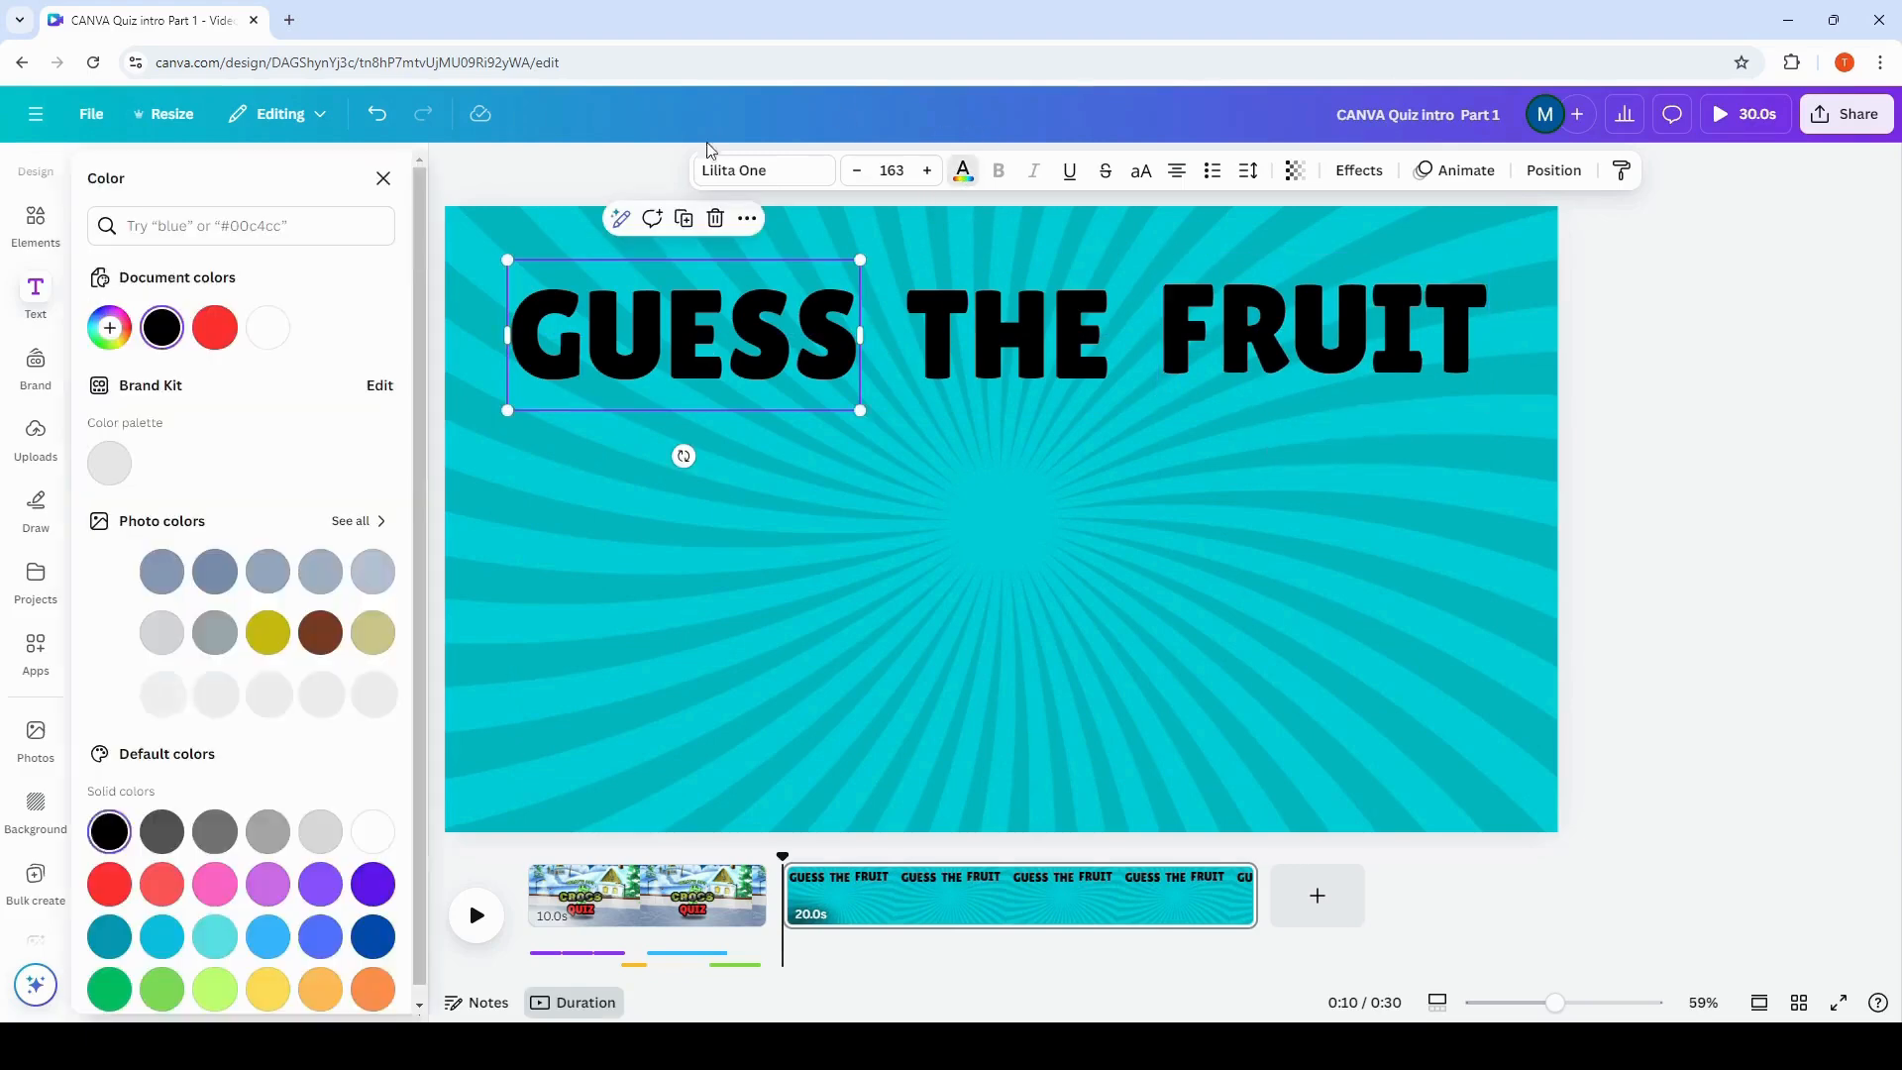
{"action": "left_click", "coordinate": [364, 834]}
{"action": "left_click", "coordinate": [1020, 337]}
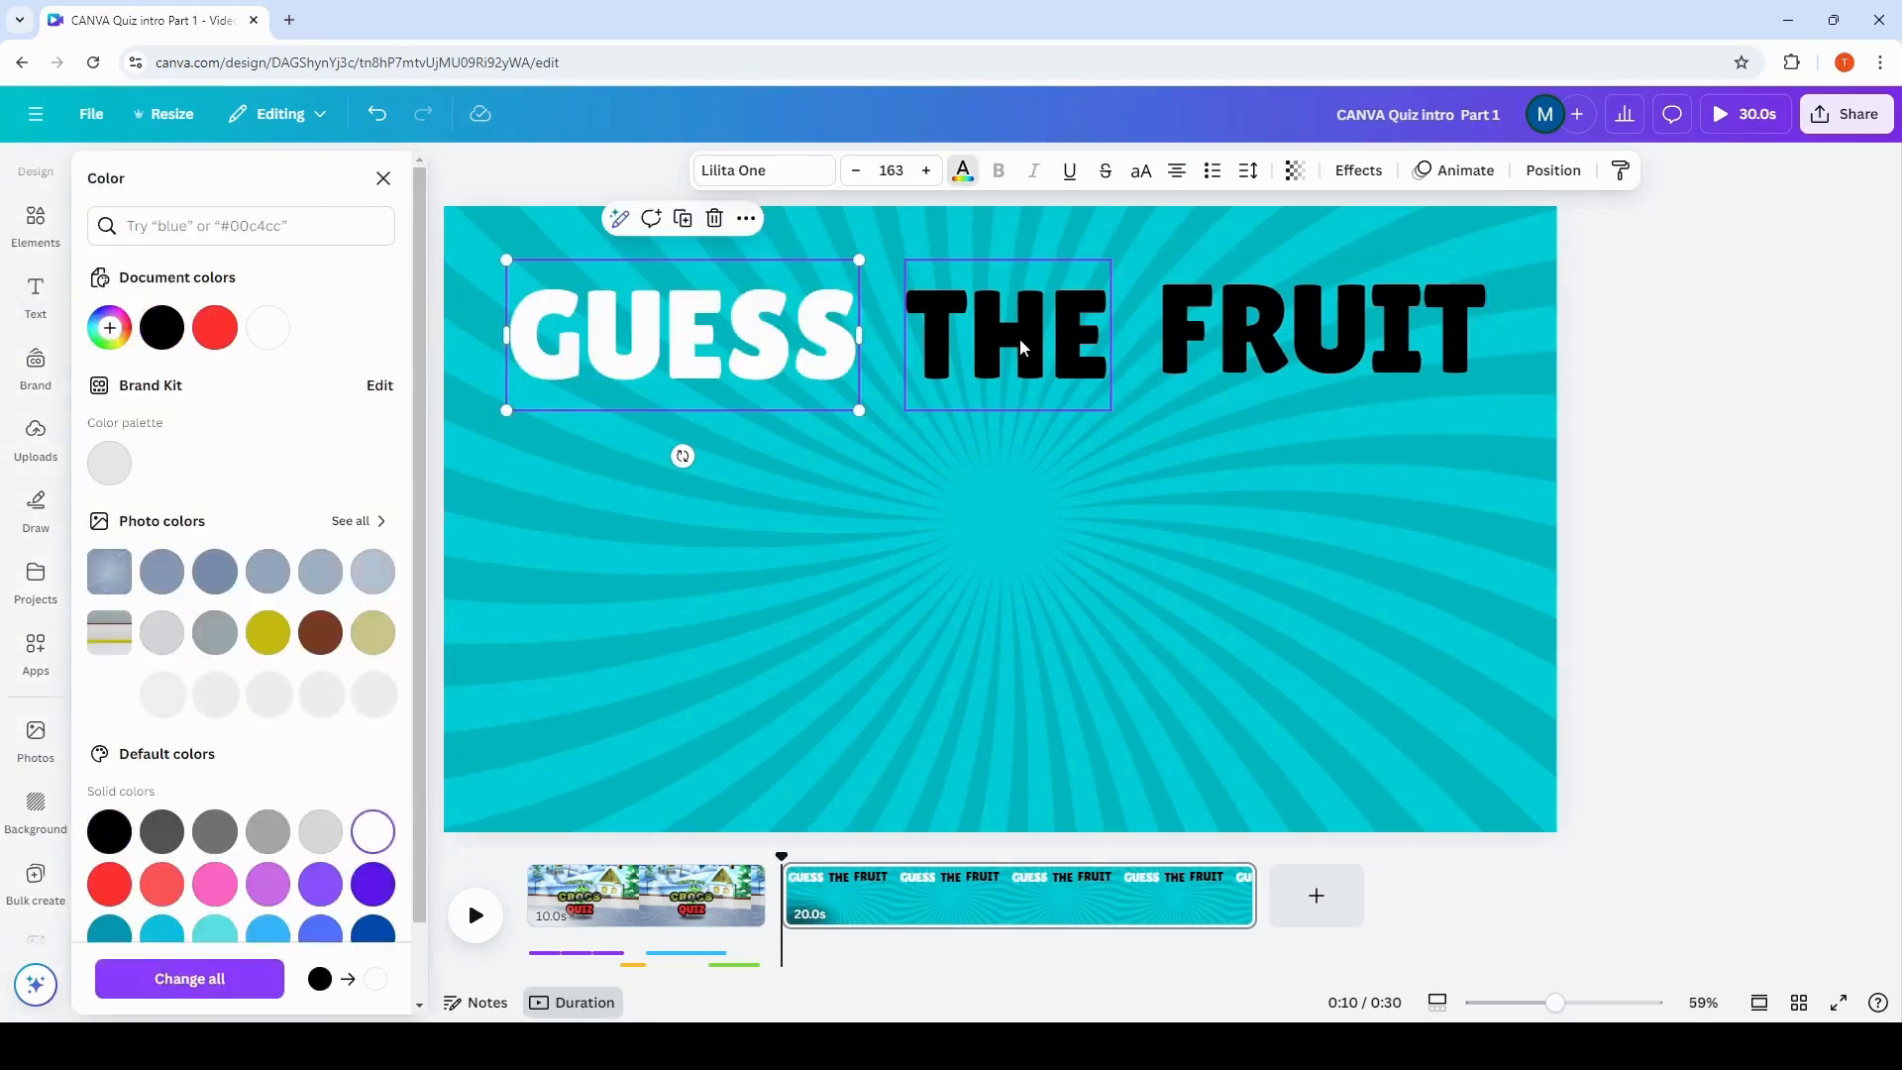
{"action": "left_click", "coordinate": [967, 172]}
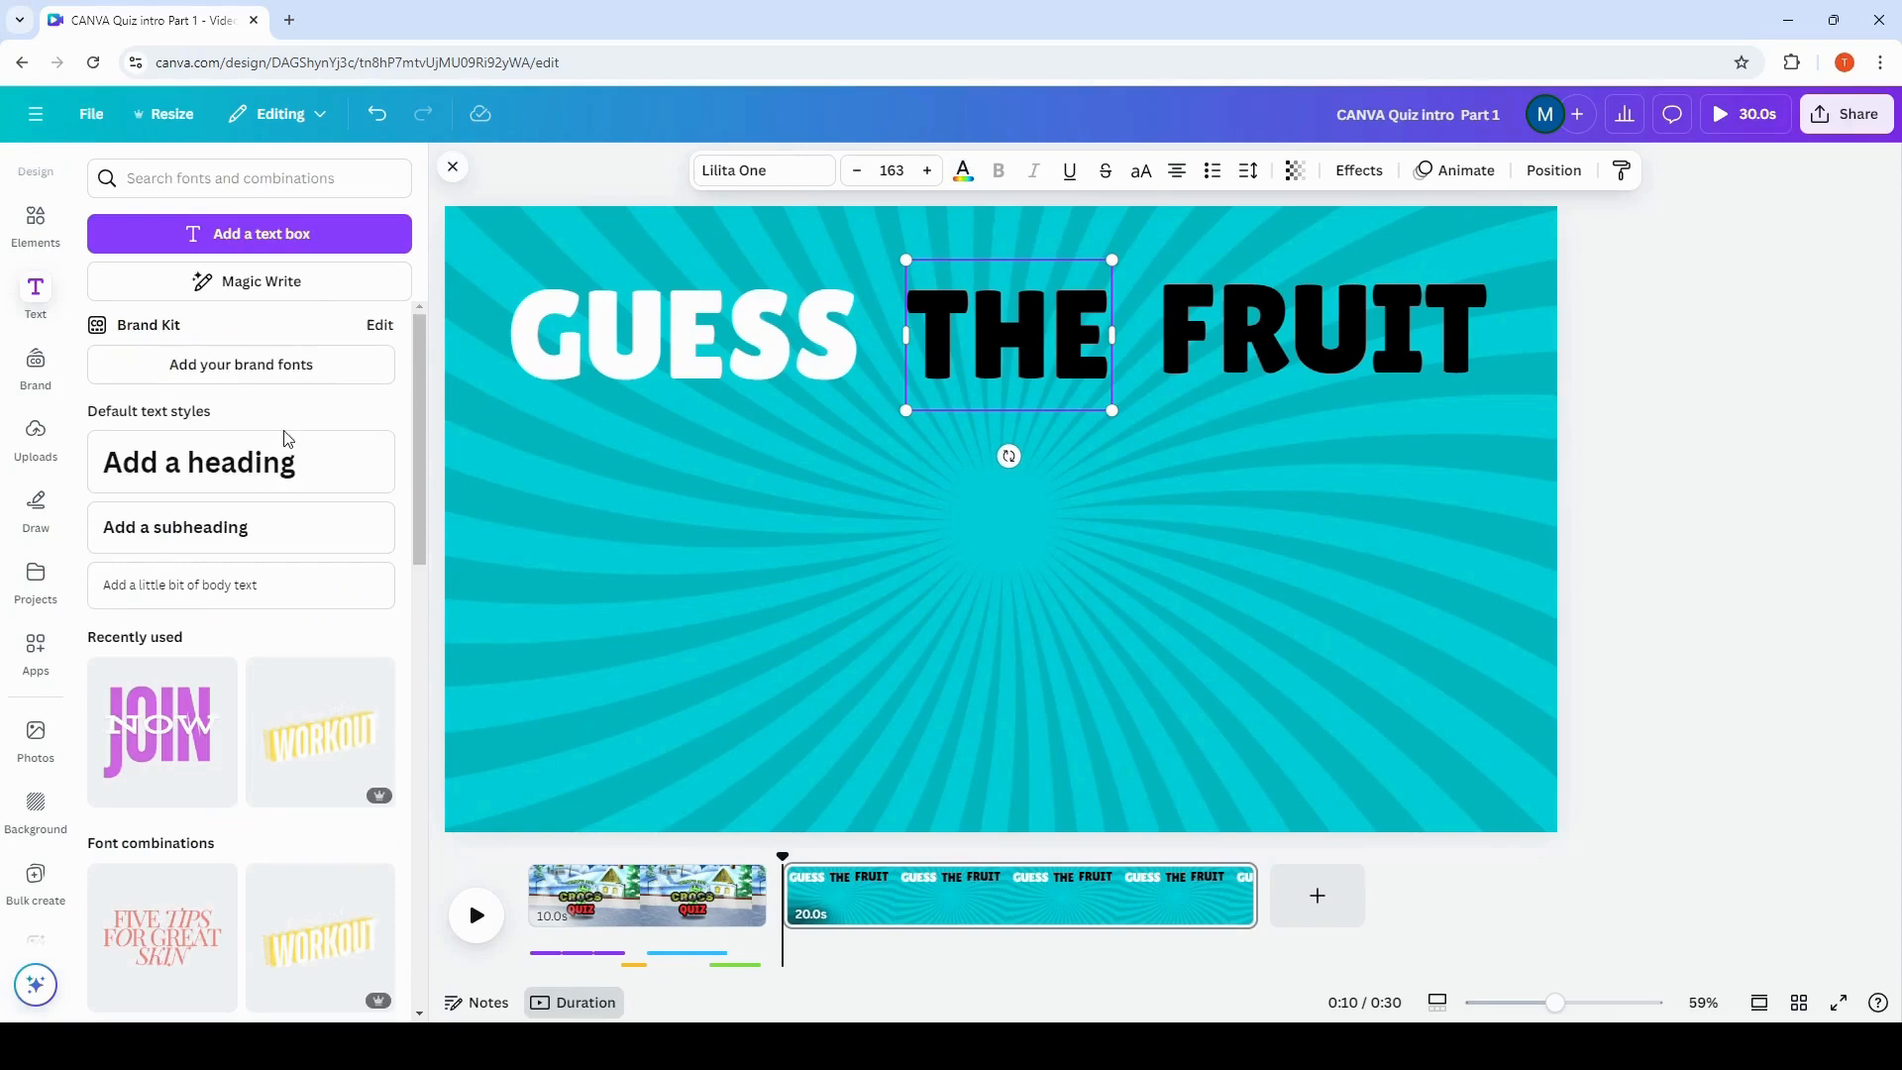
{"action": "left_click", "coordinate": [964, 174]}
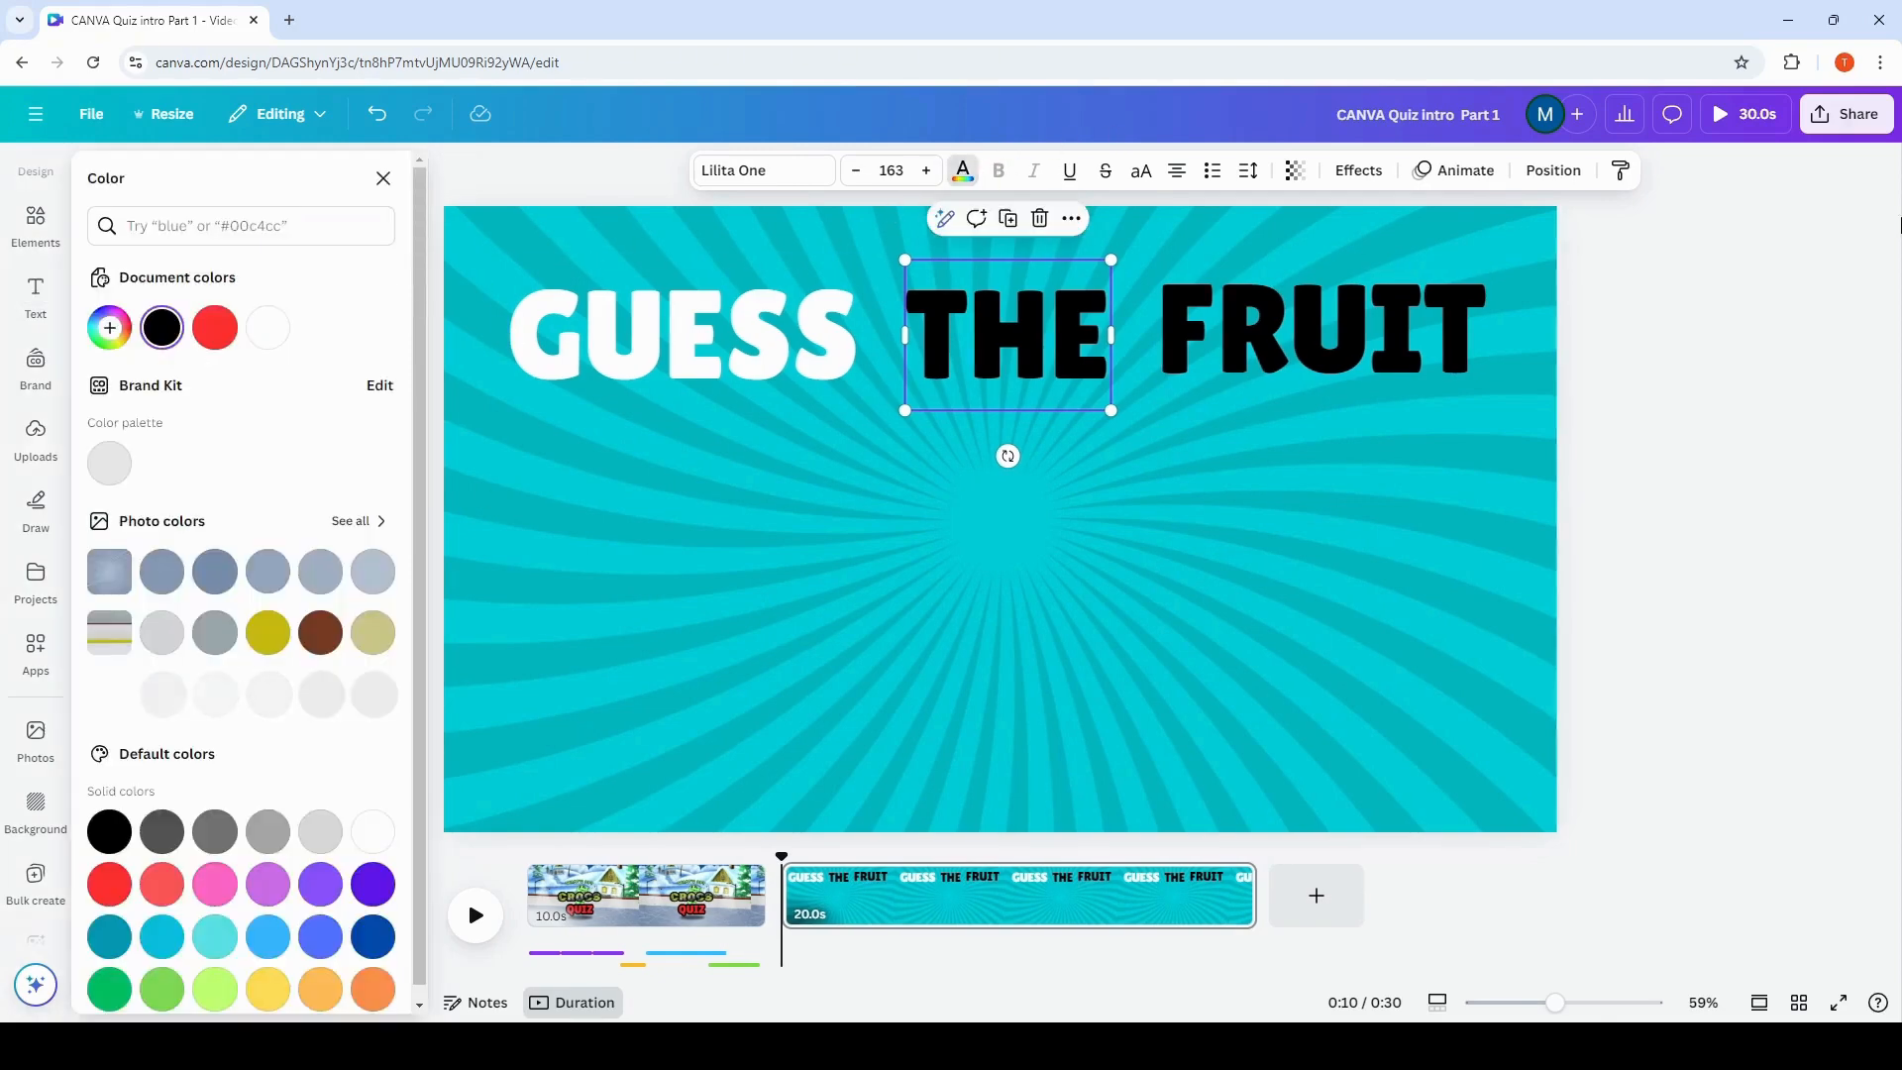
{"action": "left_click", "coordinate": [370, 832]}
Change the text color of the word FRUIT to yellow.
{"action": "left_click", "coordinate": [1324, 325]}
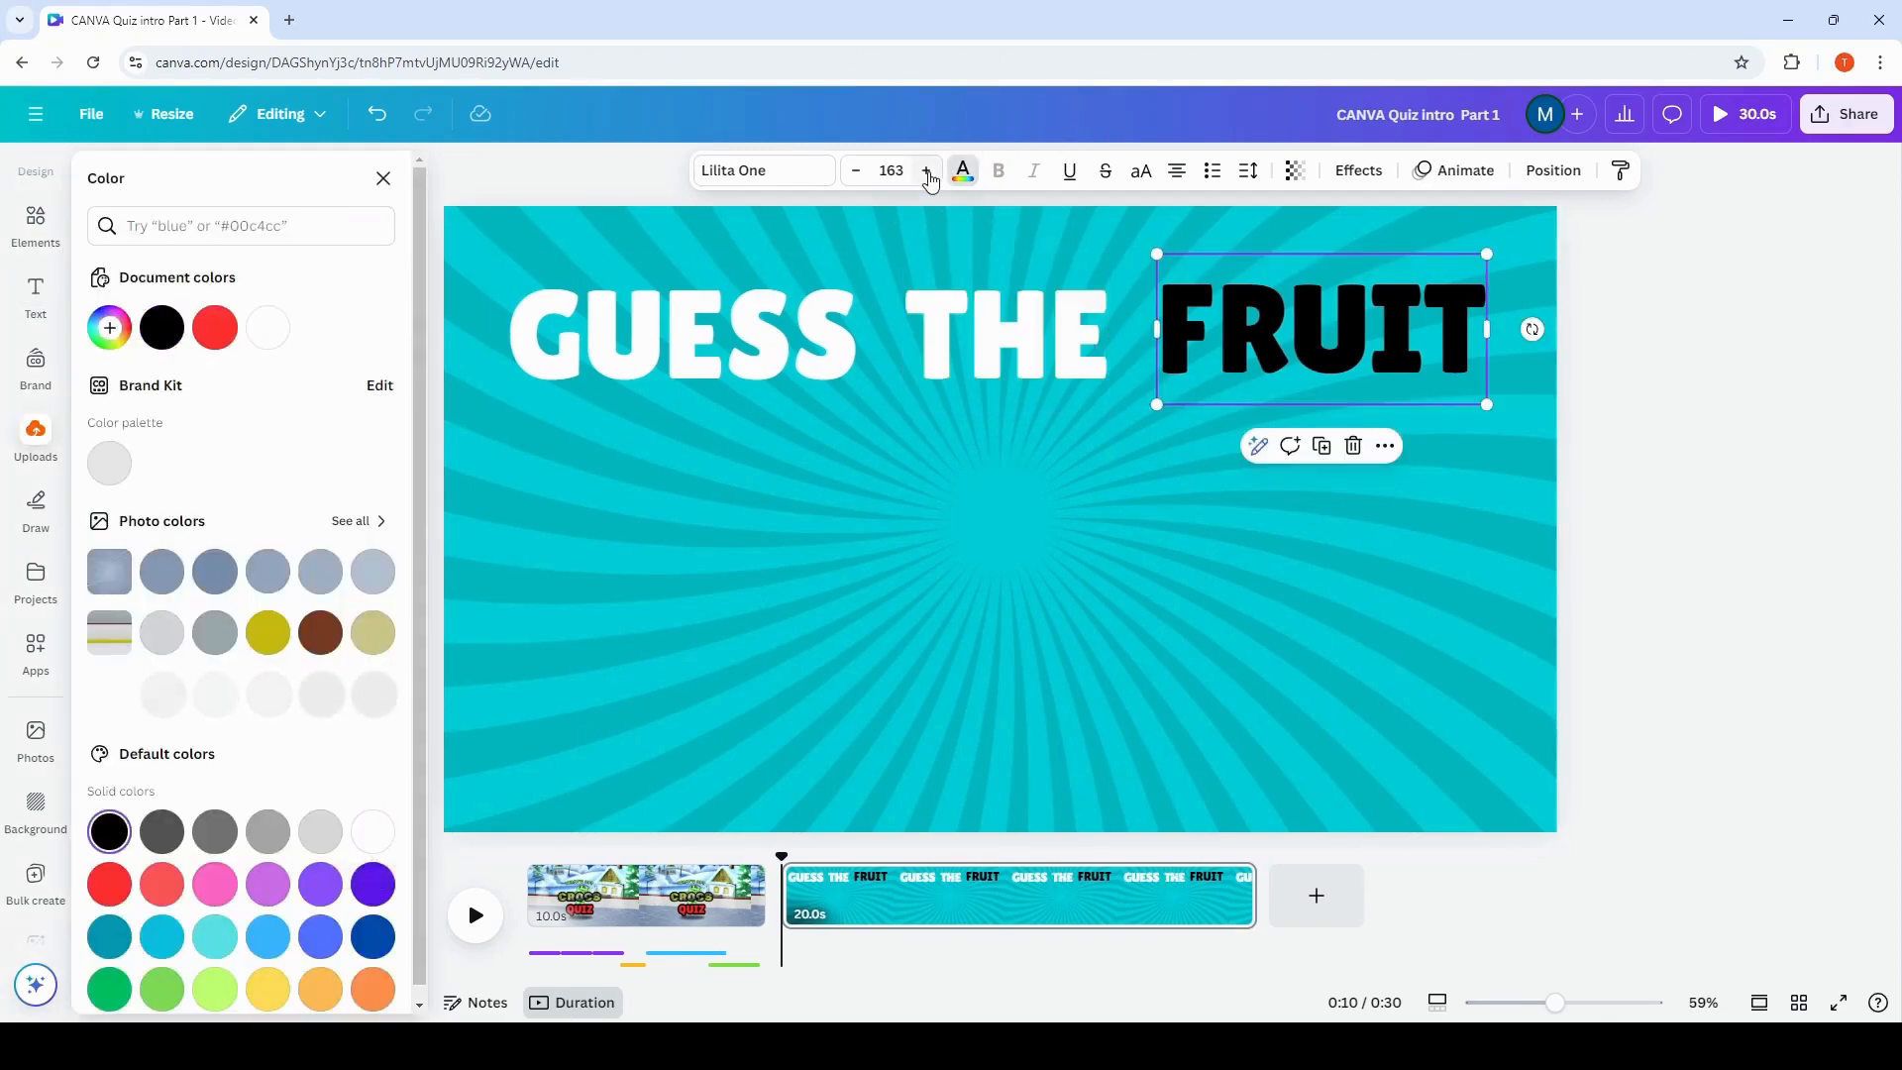
{"action": "left_click", "coordinate": [963, 172]}
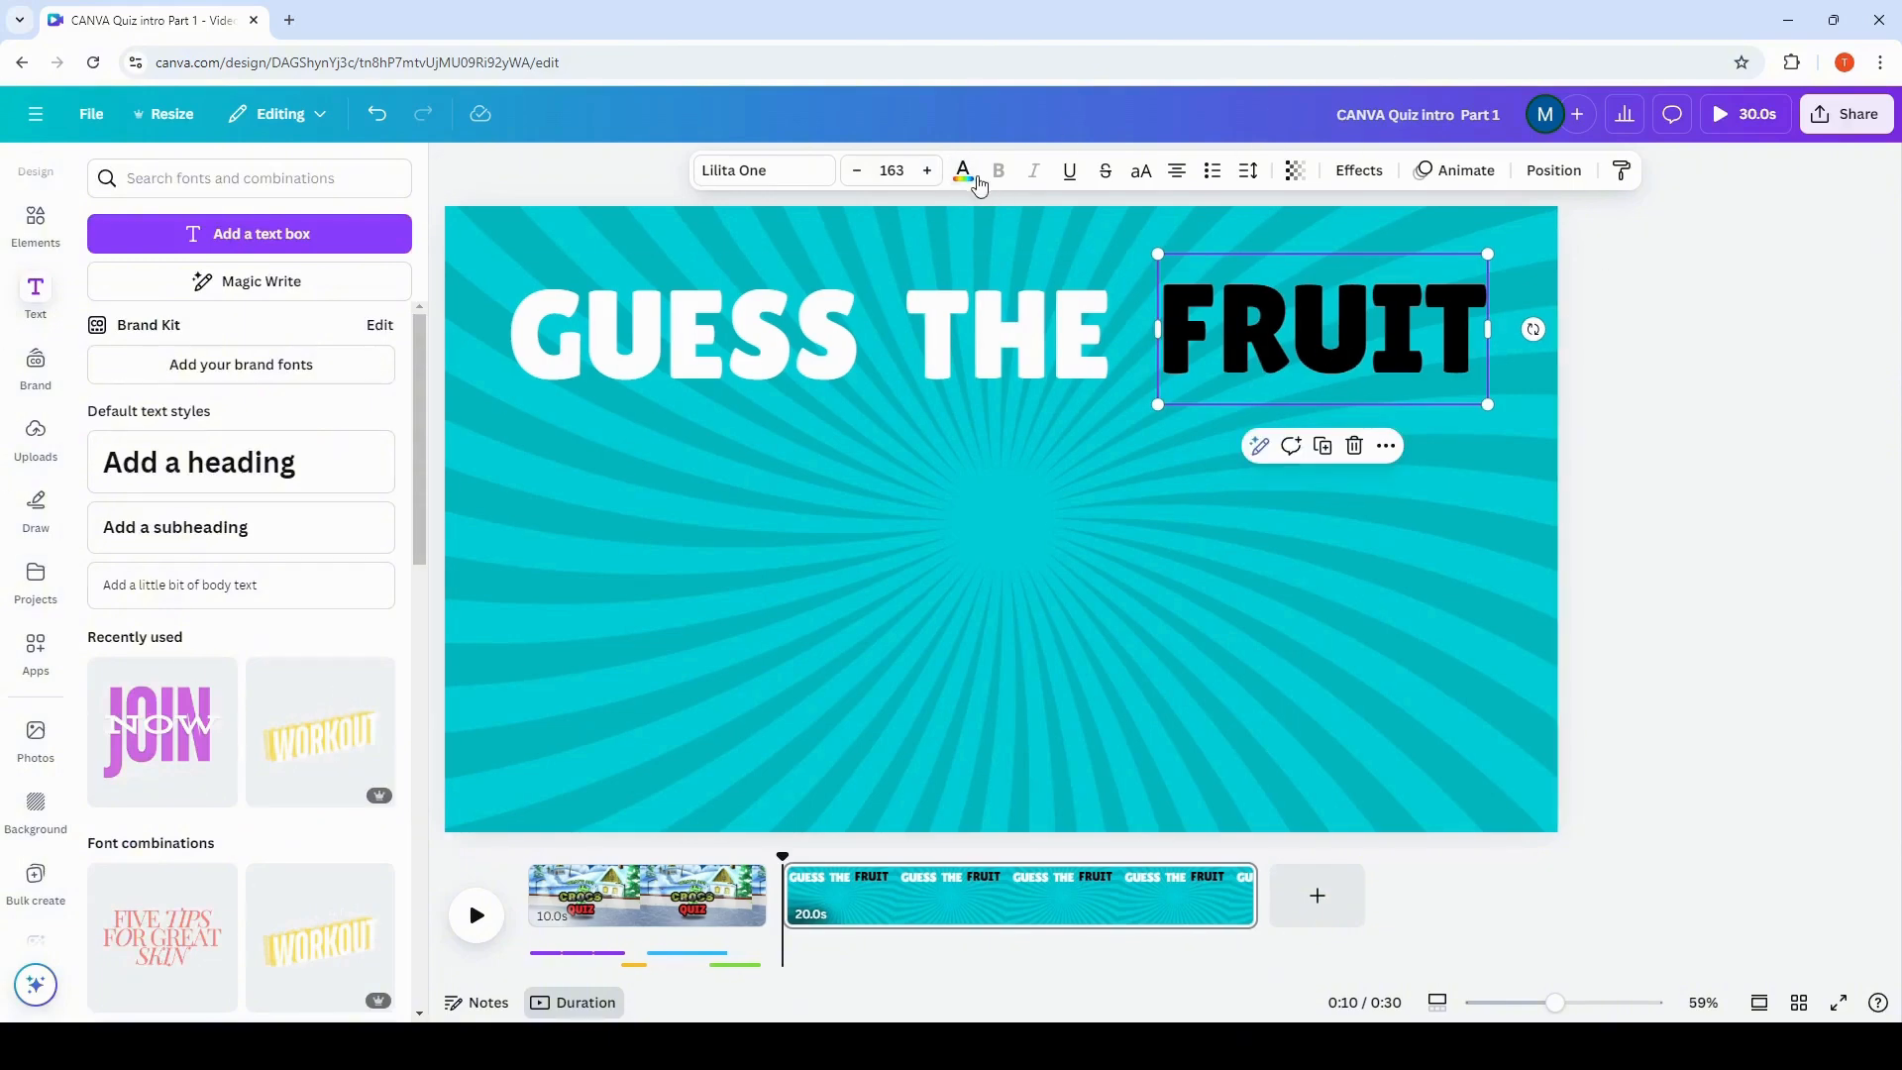
{"action": "left_click", "coordinate": [976, 179]}
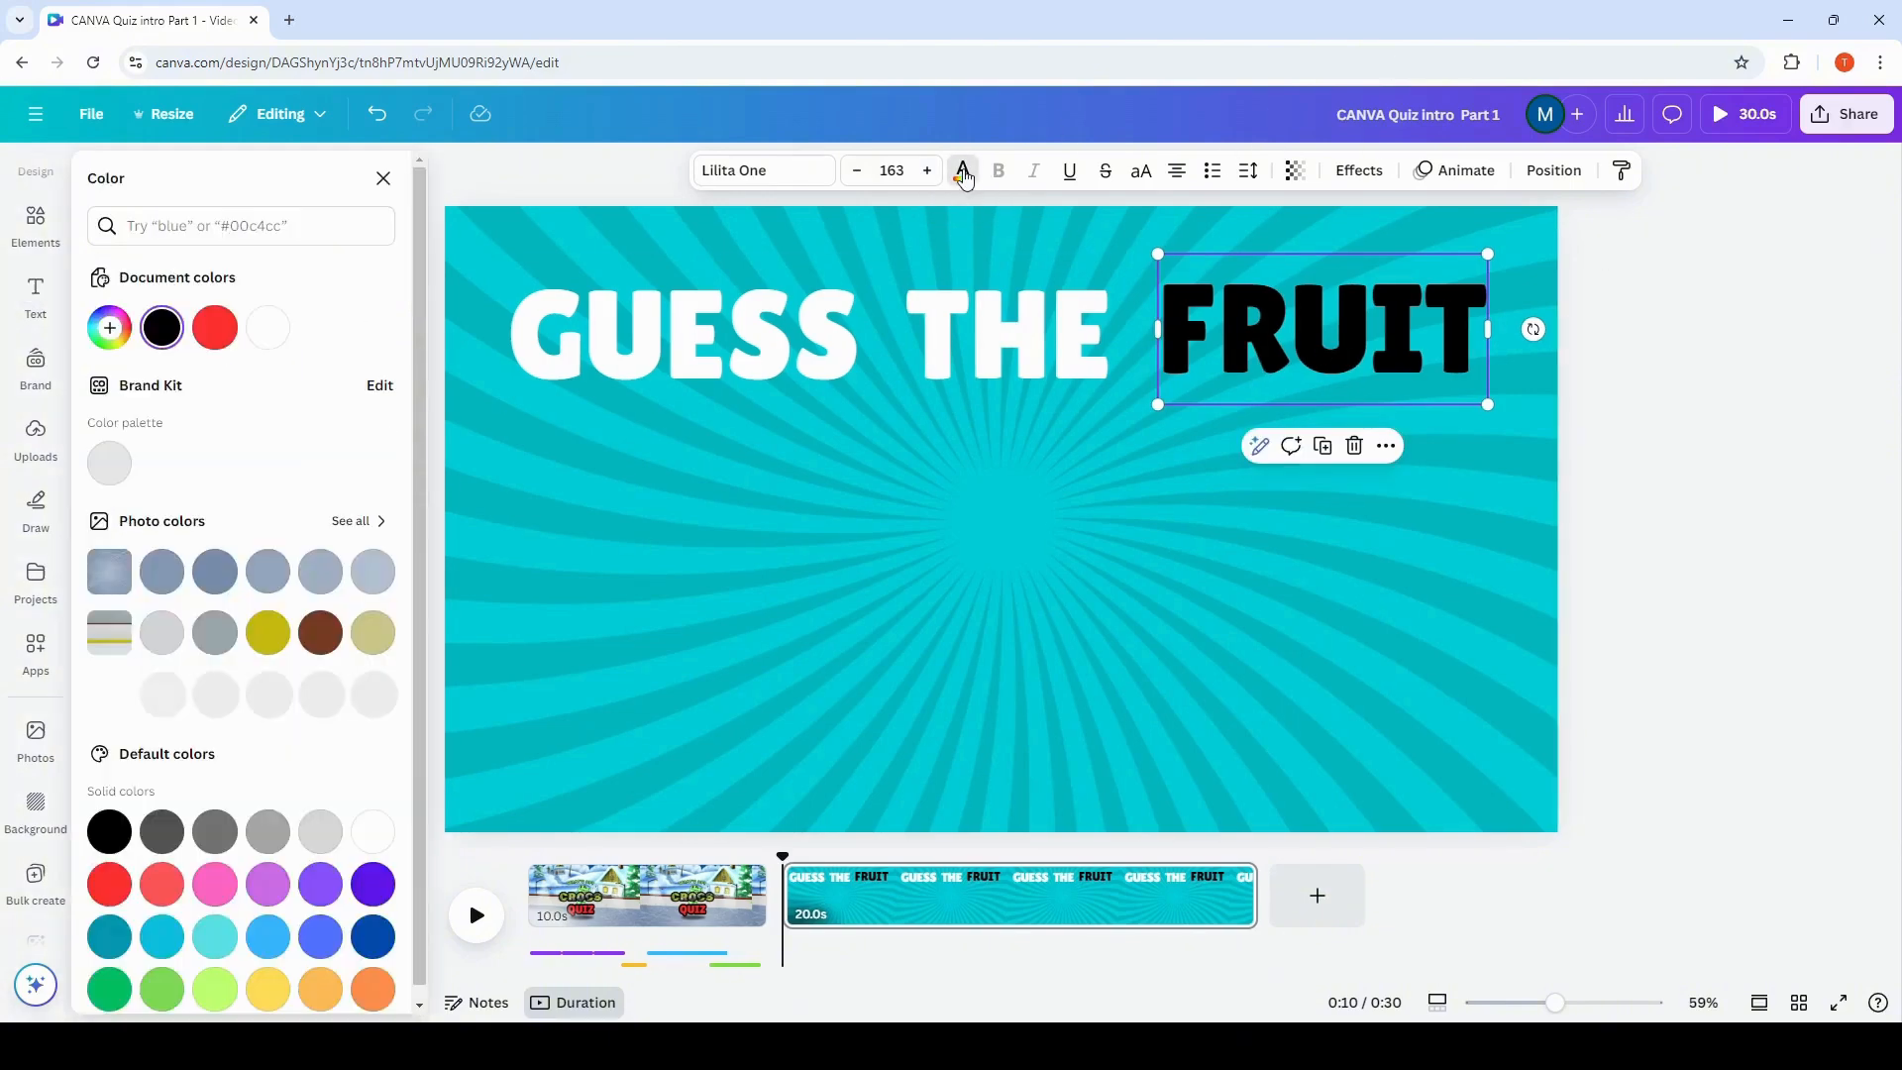
{"action": "left_click", "coordinate": [268, 991]}
Apply the Outline text effect to GUESS in black with a thickness of 200.
{"action": "left_click", "coordinate": [763, 349]}
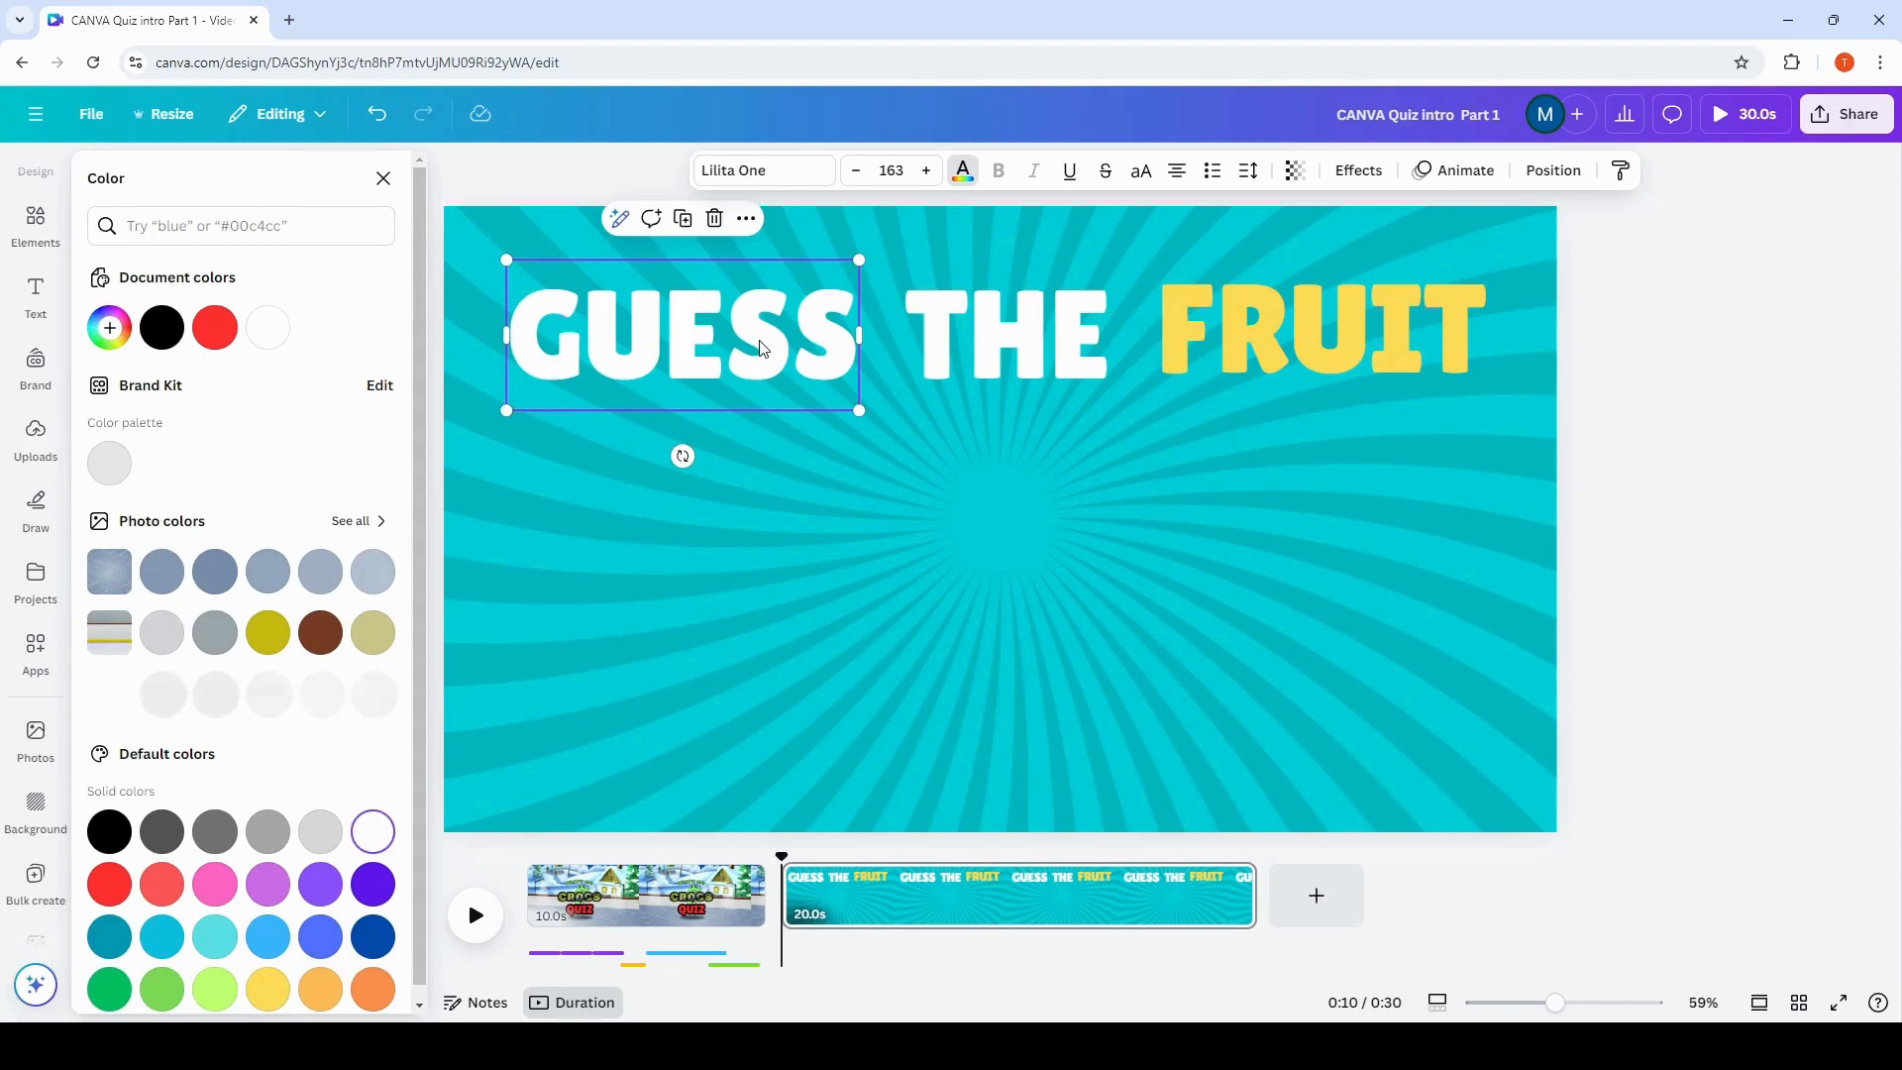
{"action": "left_click", "coordinate": [1367, 173]}
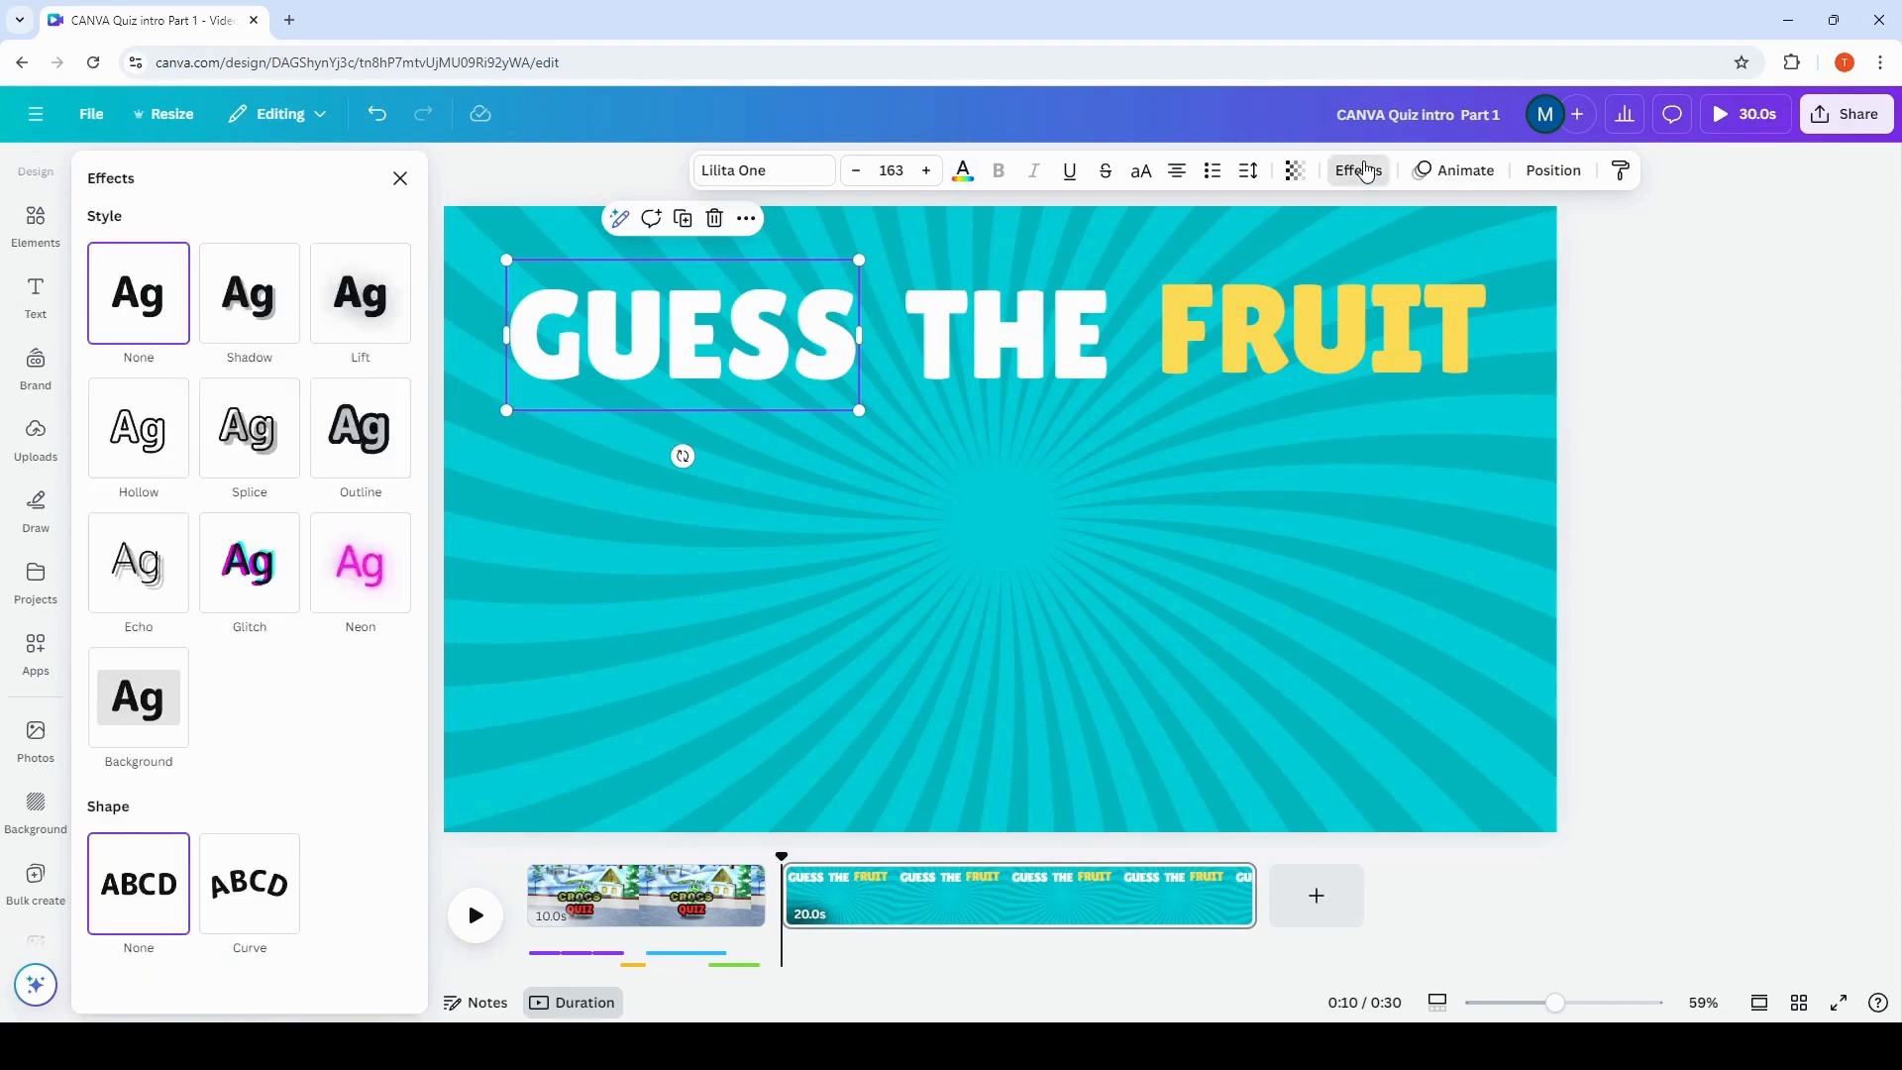
{"action": "left_click", "coordinate": [359, 428]}
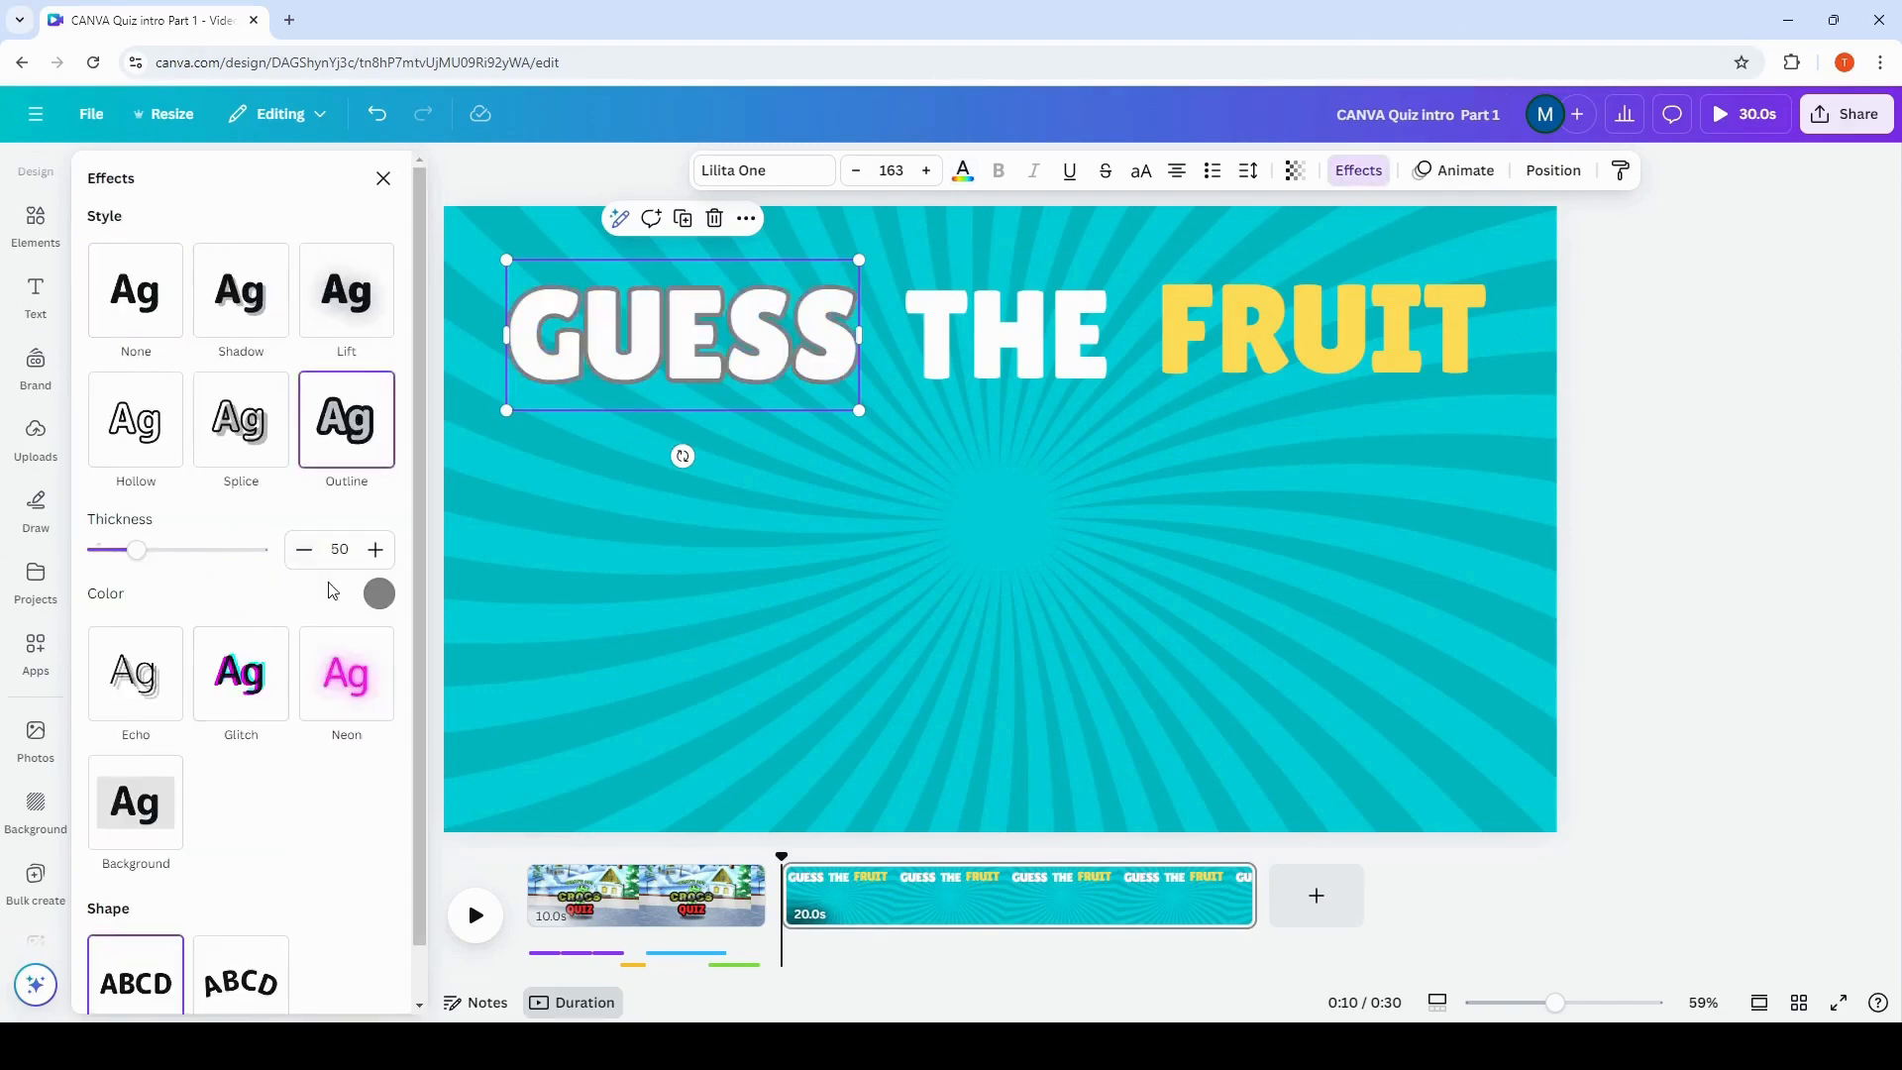
{"action": "left_click", "coordinate": [381, 595]}
{"action": "left_click", "coordinate": [106, 906]}
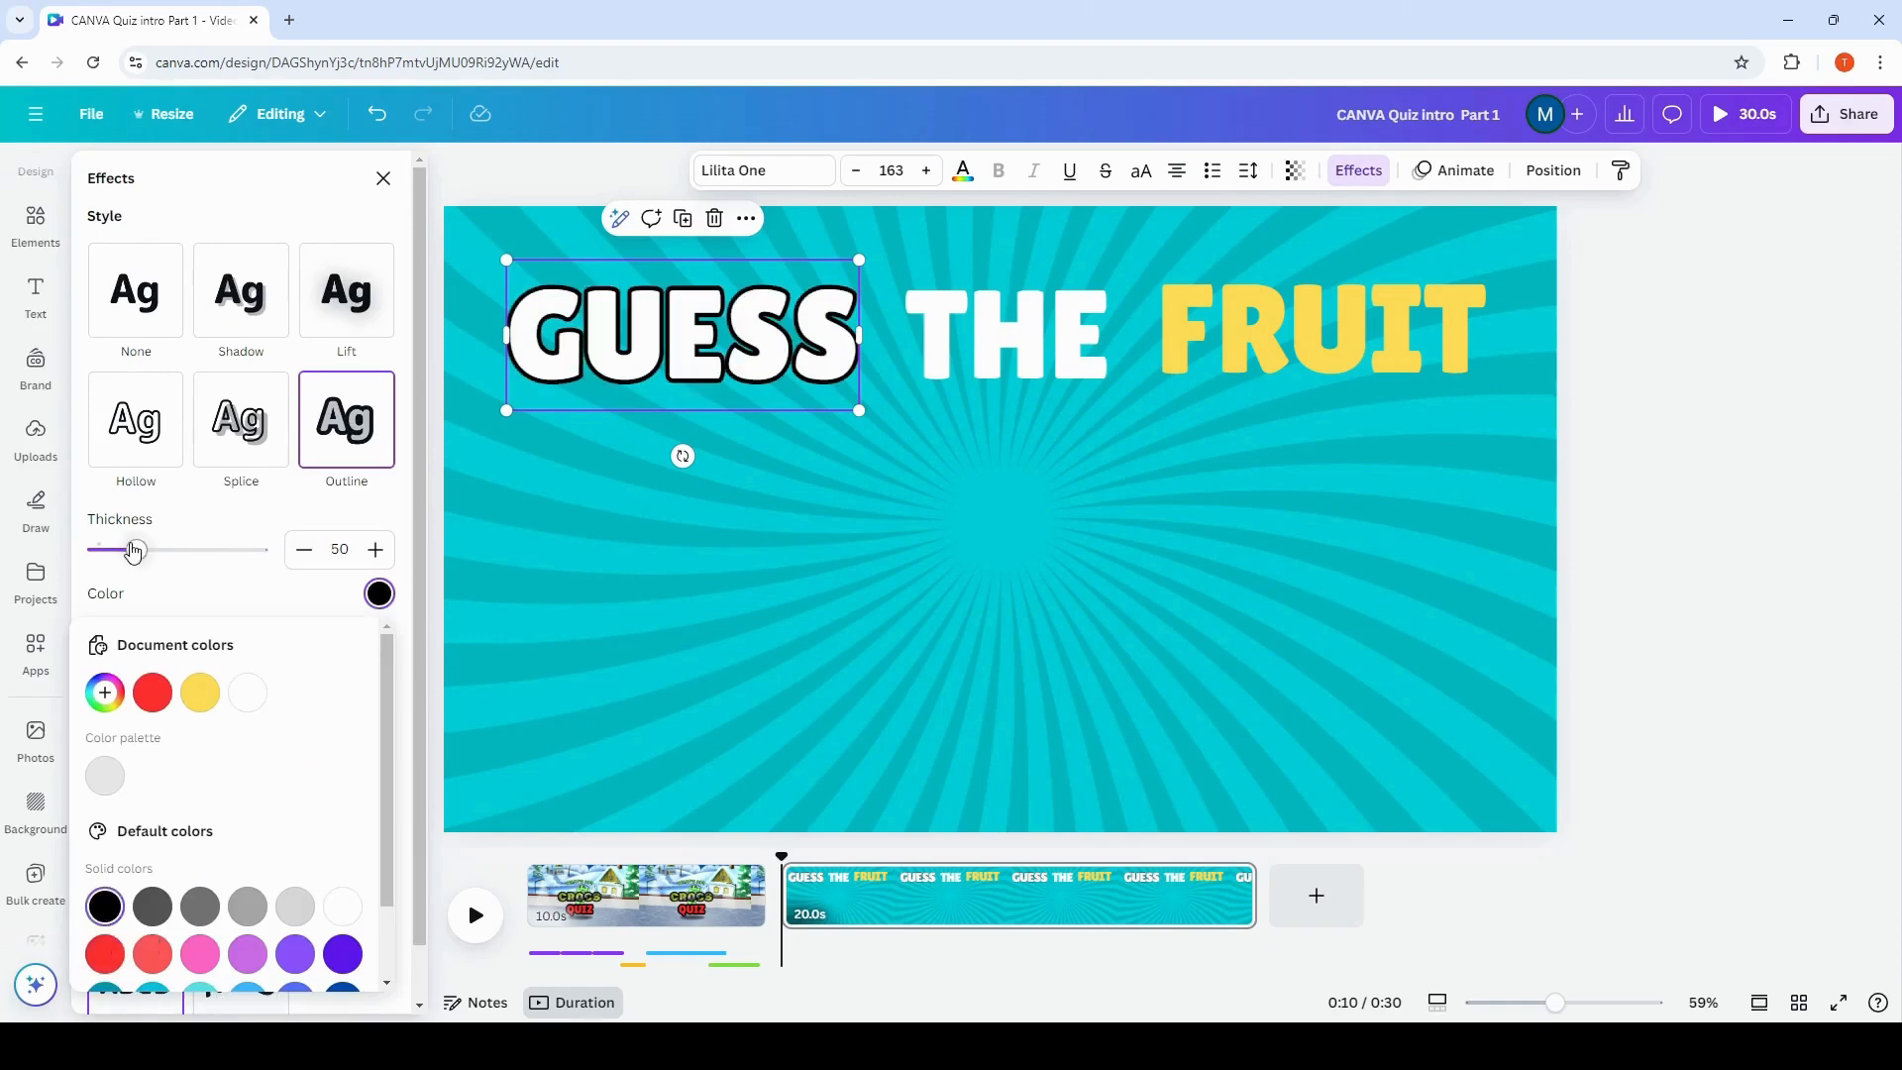
{"action": "left_click_drag", "start_coordinate": [138, 553], "coordinate": [308, 557]}
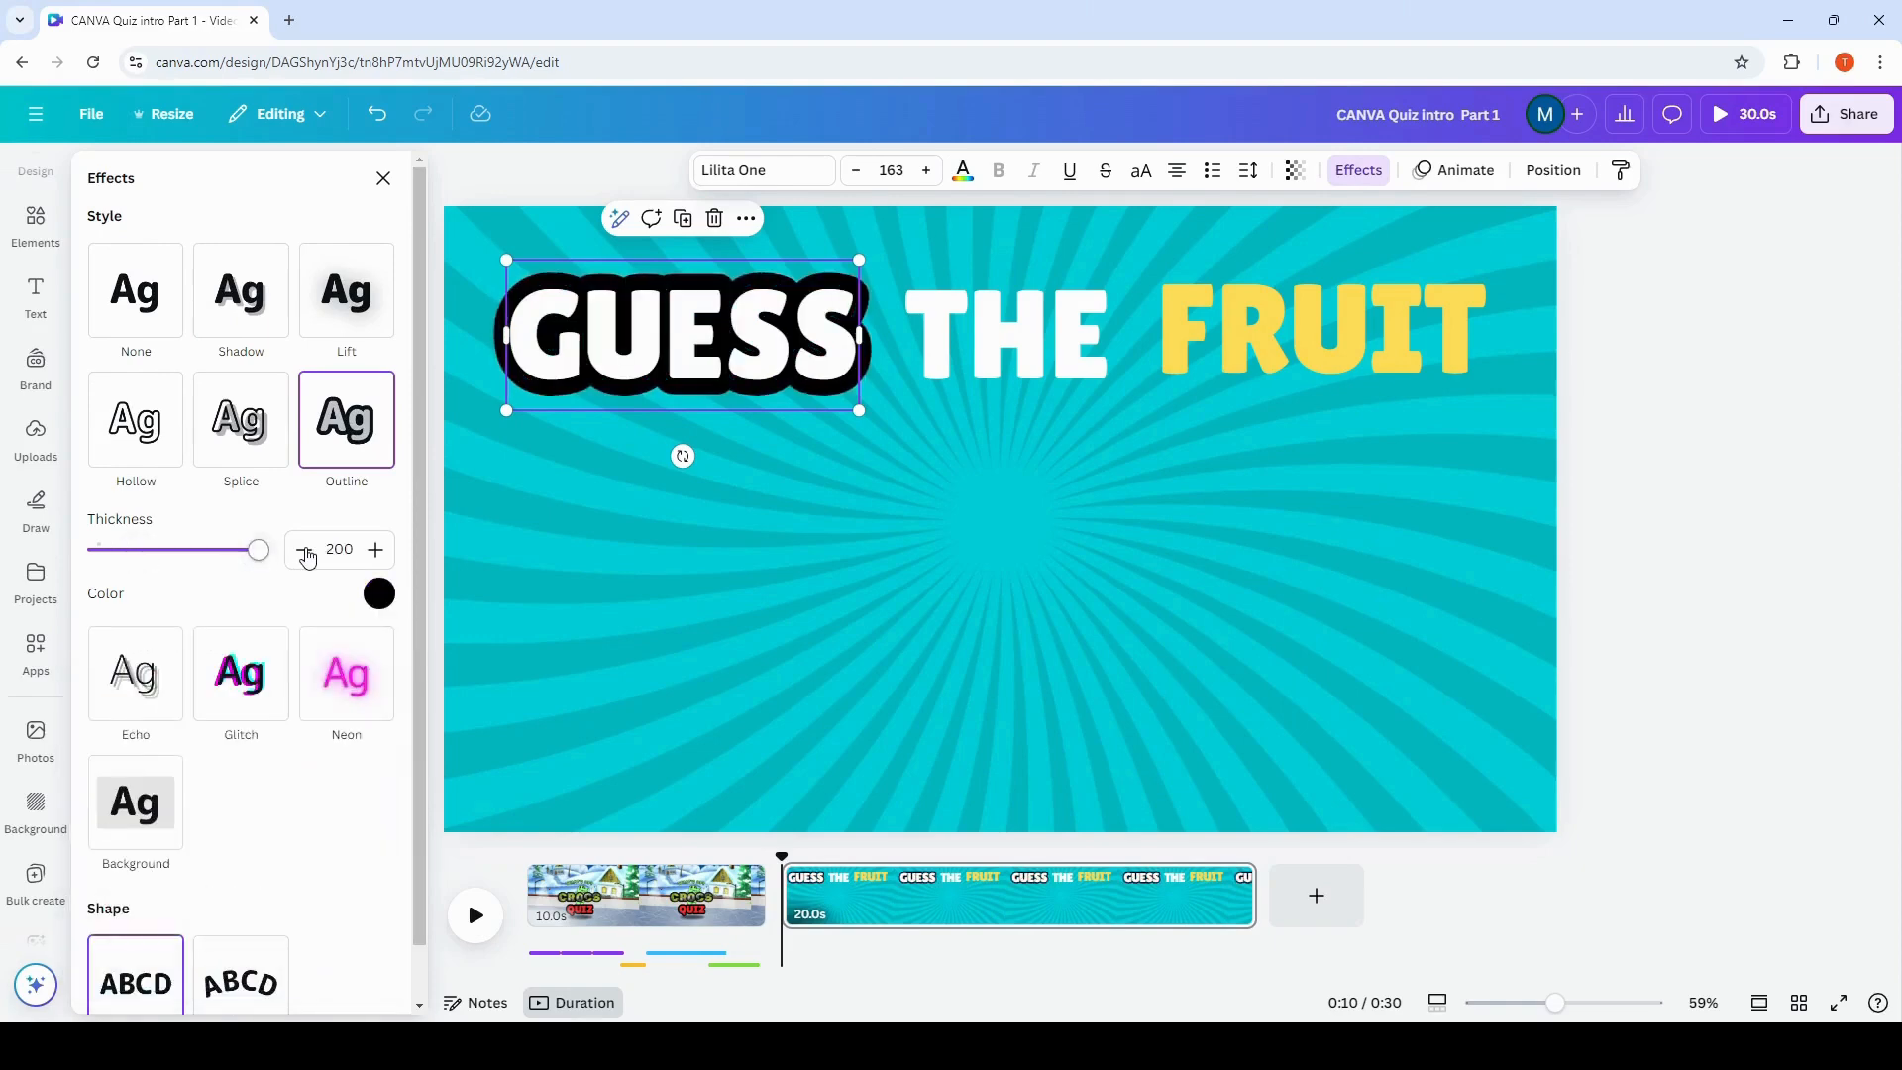
Apply the Outline text effect to THE in black with a thickness of 200.
{"action": "left_click", "coordinate": [999, 341]}
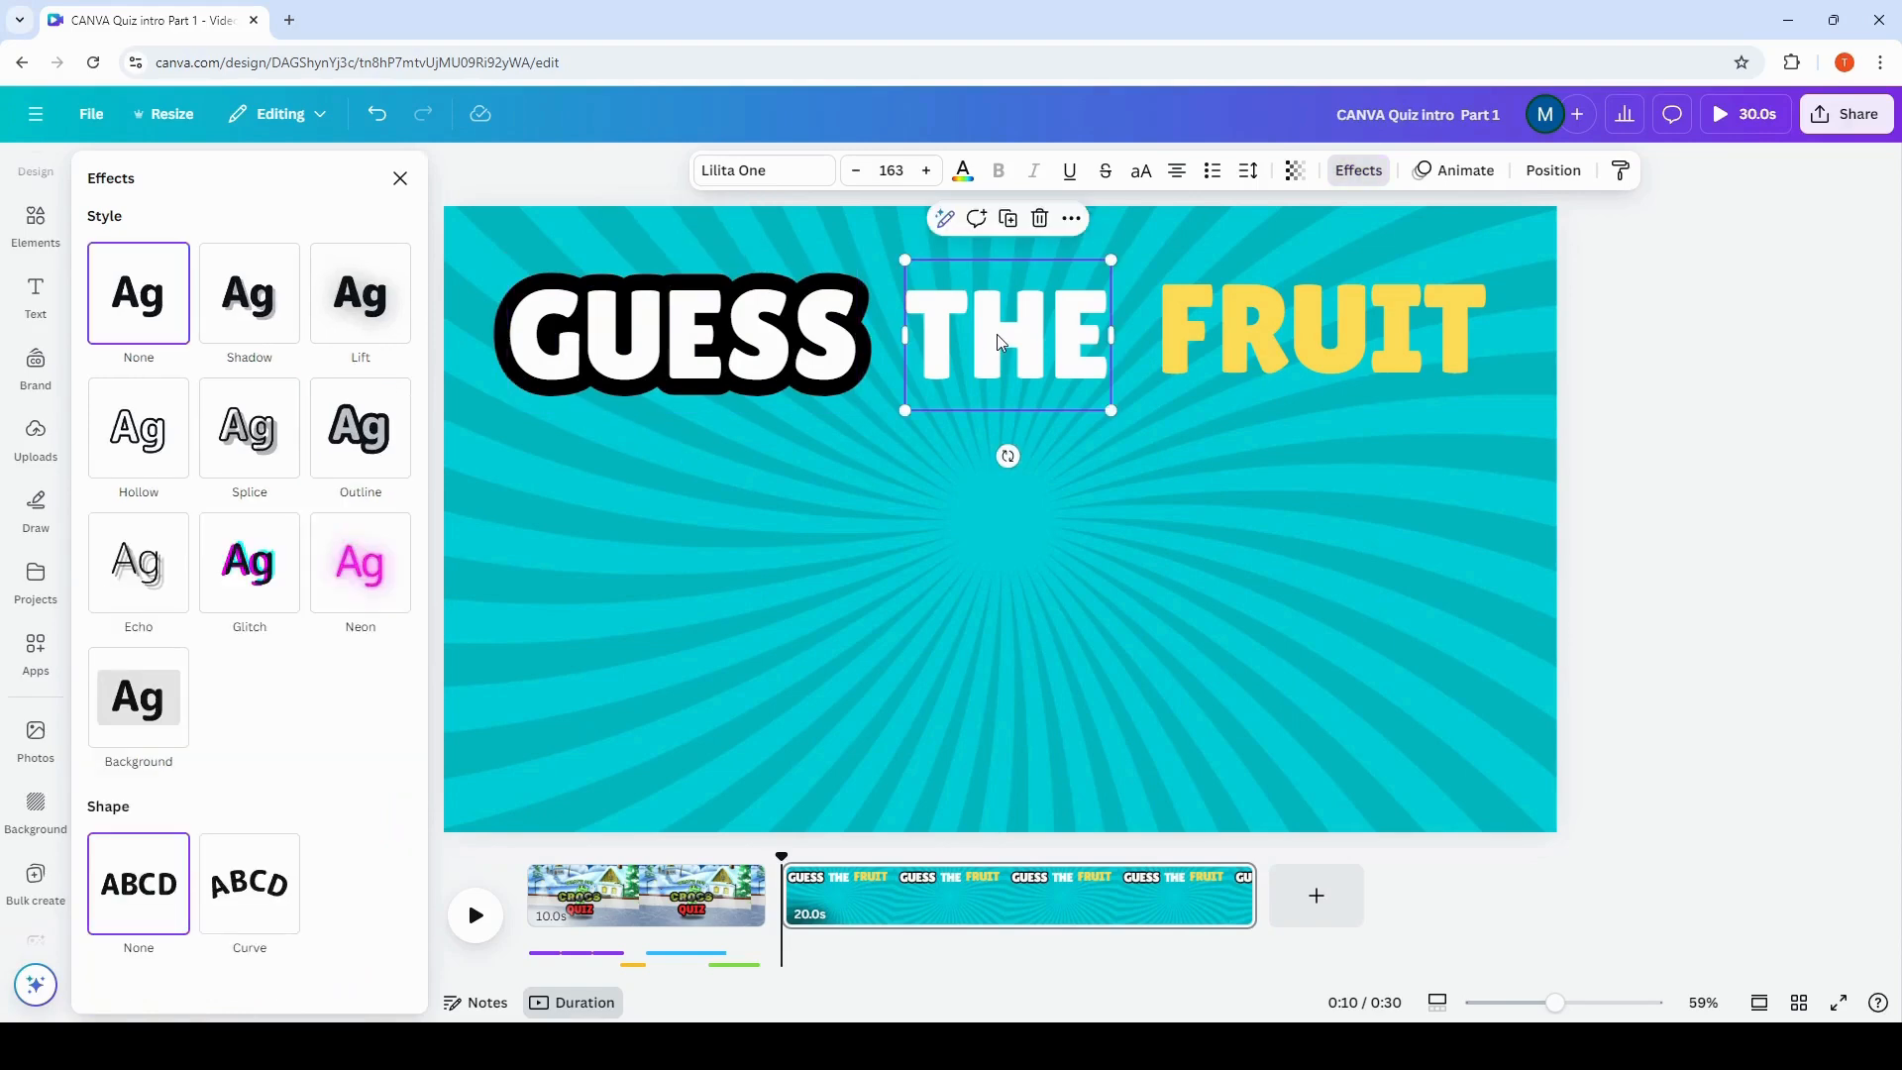
{"action": "left_click", "coordinate": [360, 428]}
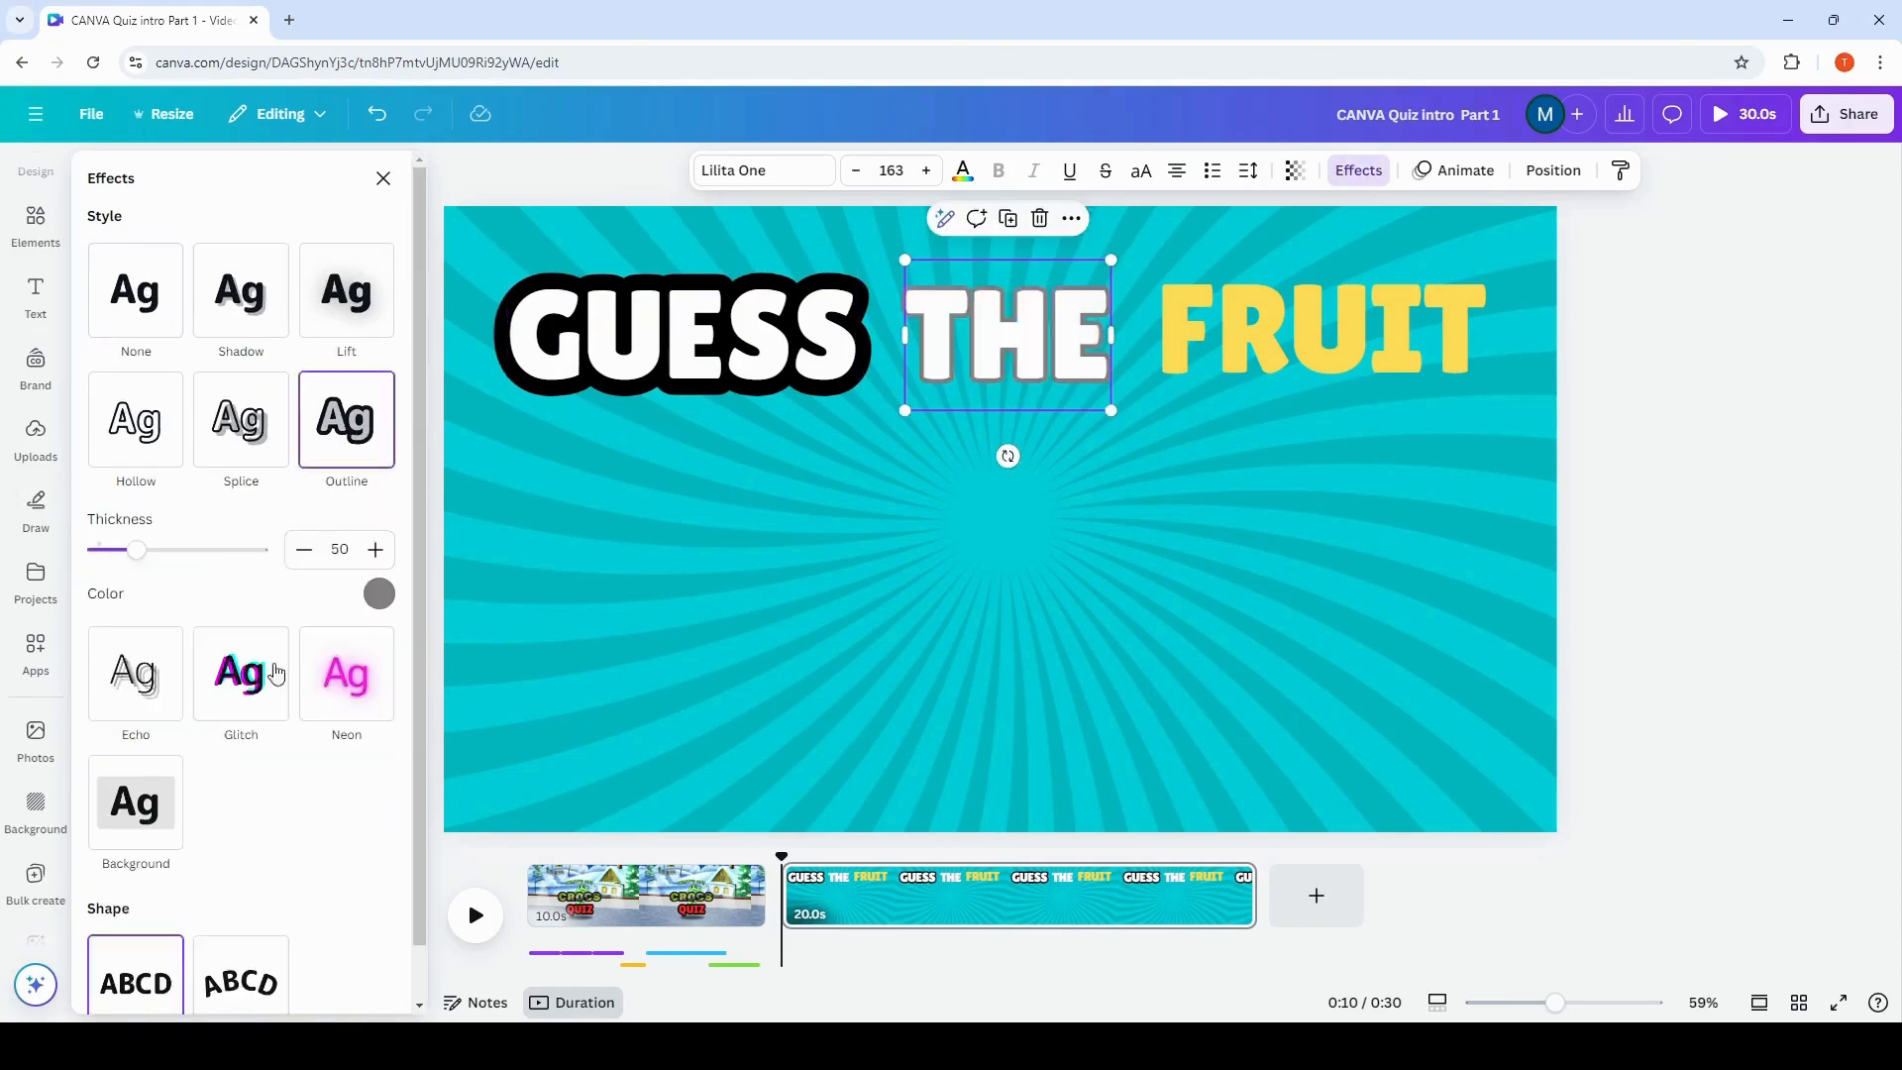
{"action": "left_click", "coordinate": [378, 593]}
{"action": "left_click", "coordinate": [104, 906]}
{"action": "left_click", "coordinate": [138, 550]}
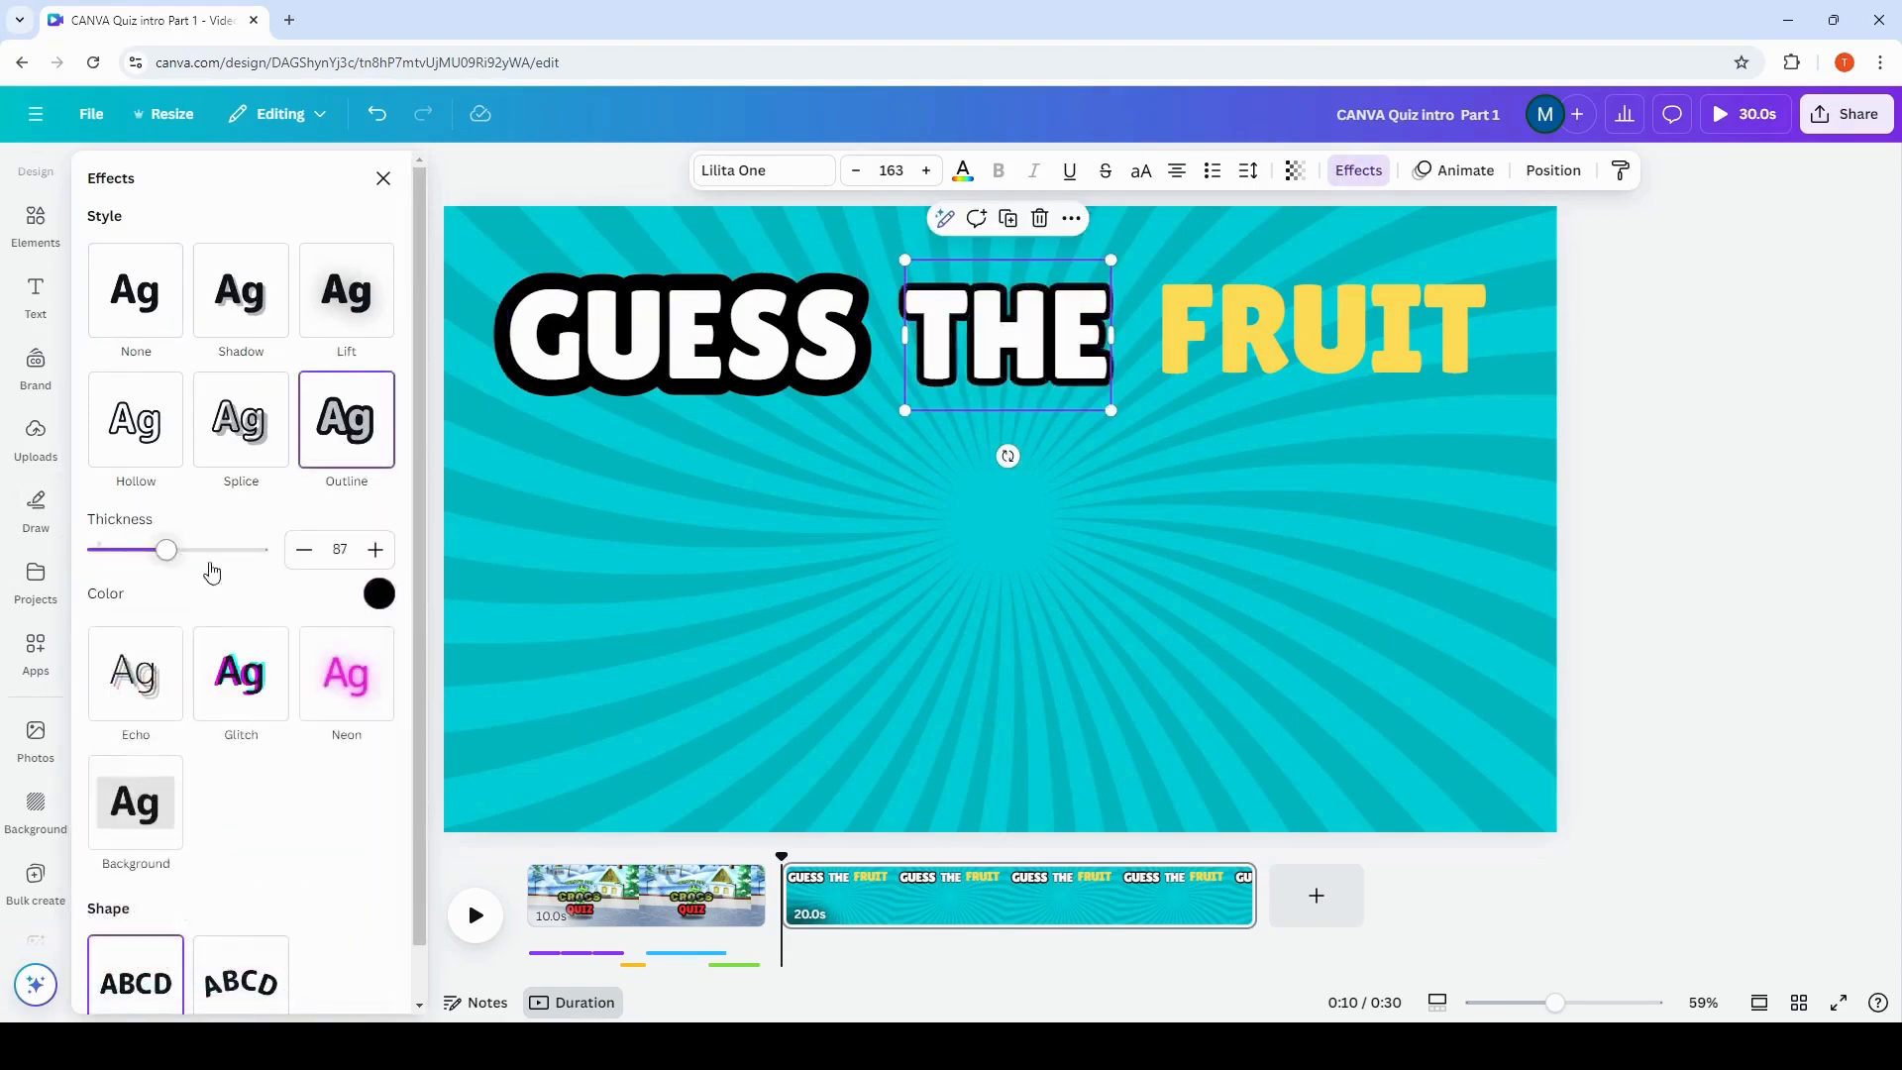
{"action": "left_click_drag", "start_coordinate": [137, 551], "coordinate": [280, 572]}
Give FRUIT a black Outline effect with thickness 200 and level the word with GUESS THE.
{"action": "left_click", "coordinate": [1173, 343]}
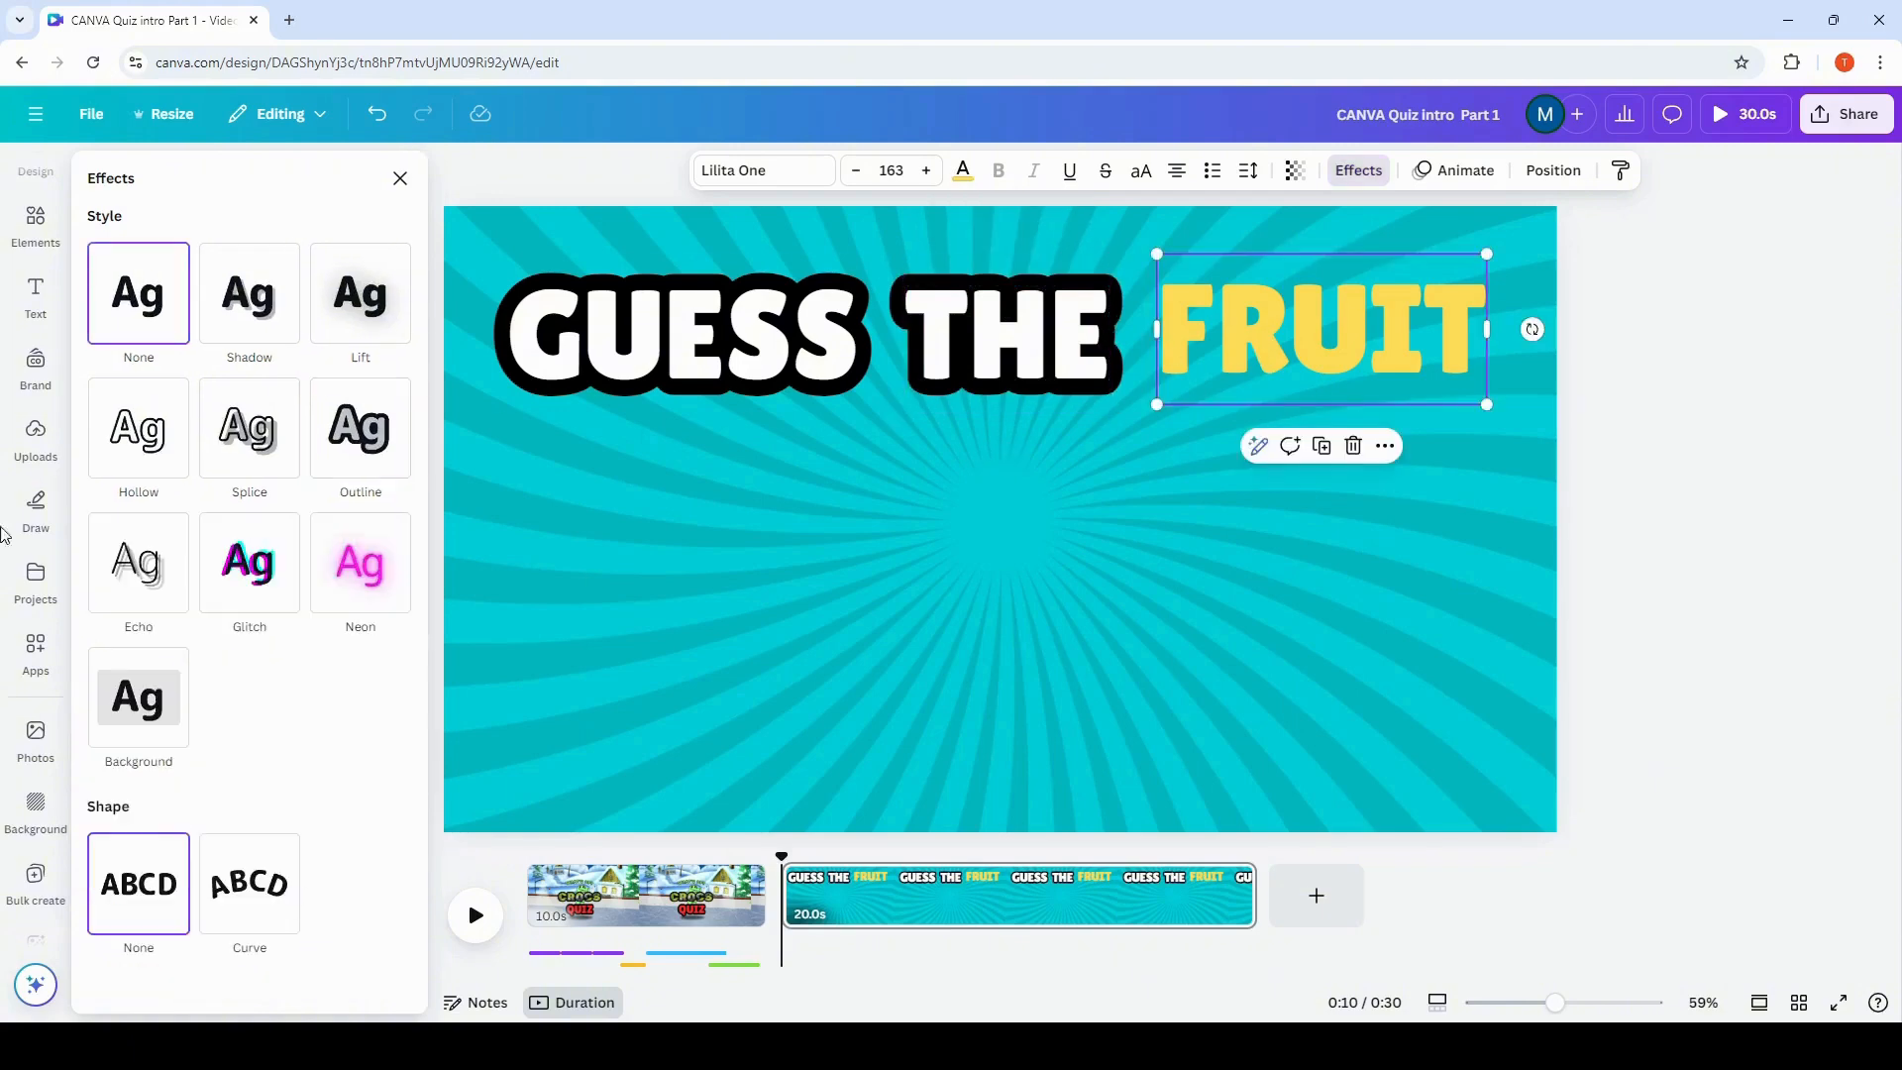
{"action": "left_click", "coordinate": [374, 433]}
{"action": "left_click_drag", "start_coordinate": [137, 551], "coordinate": [258, 550]}
{"action": "left_click", "coordinate": [377, 593]}
{"action": "left_click", "coordinate": [104, 906]}
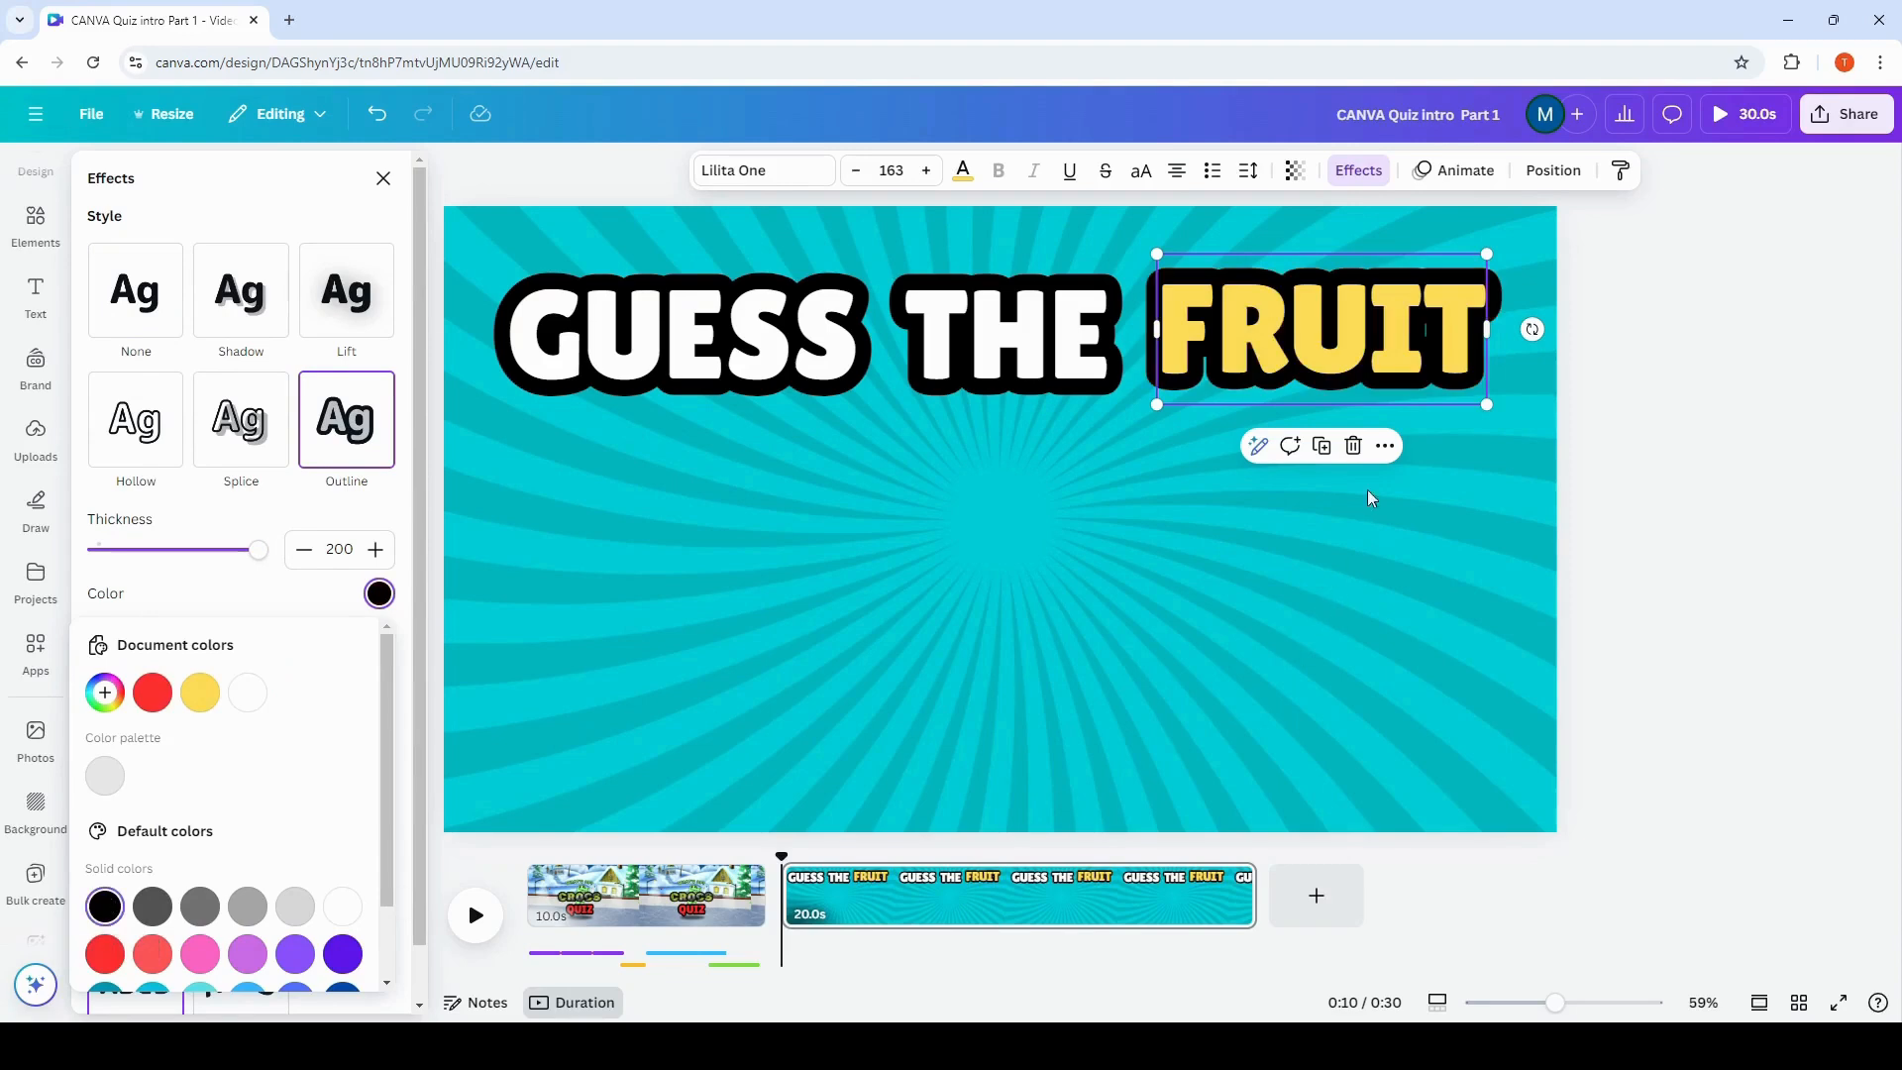
{"action": "left_click", "coordinate": [1363, 345]}
{"action": "left_click_drag", "start_coordinate": [1363, 345], "coordinate": [1353, 363]}
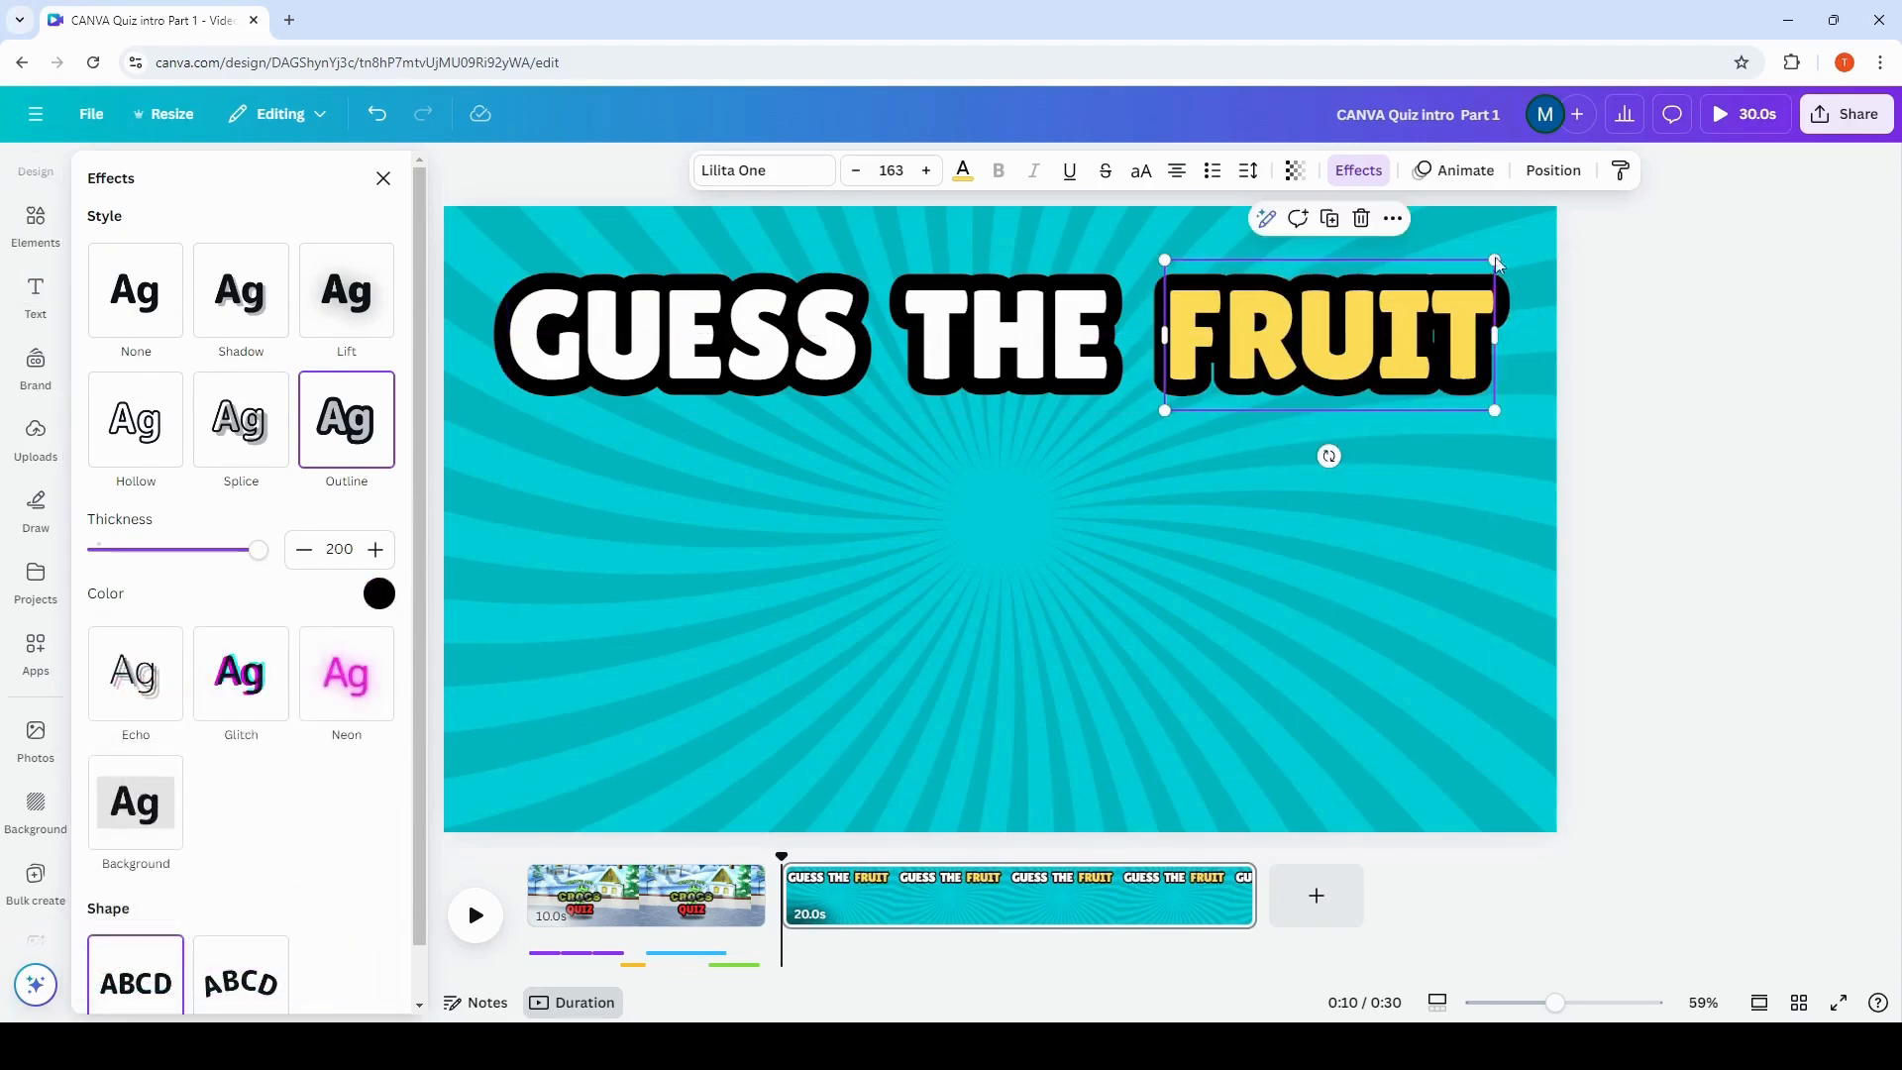
Duplicate the word THE, place the copy below the title line, and change its text to BY.
{"action": "left_click", "coordinate": [1002, 347]}
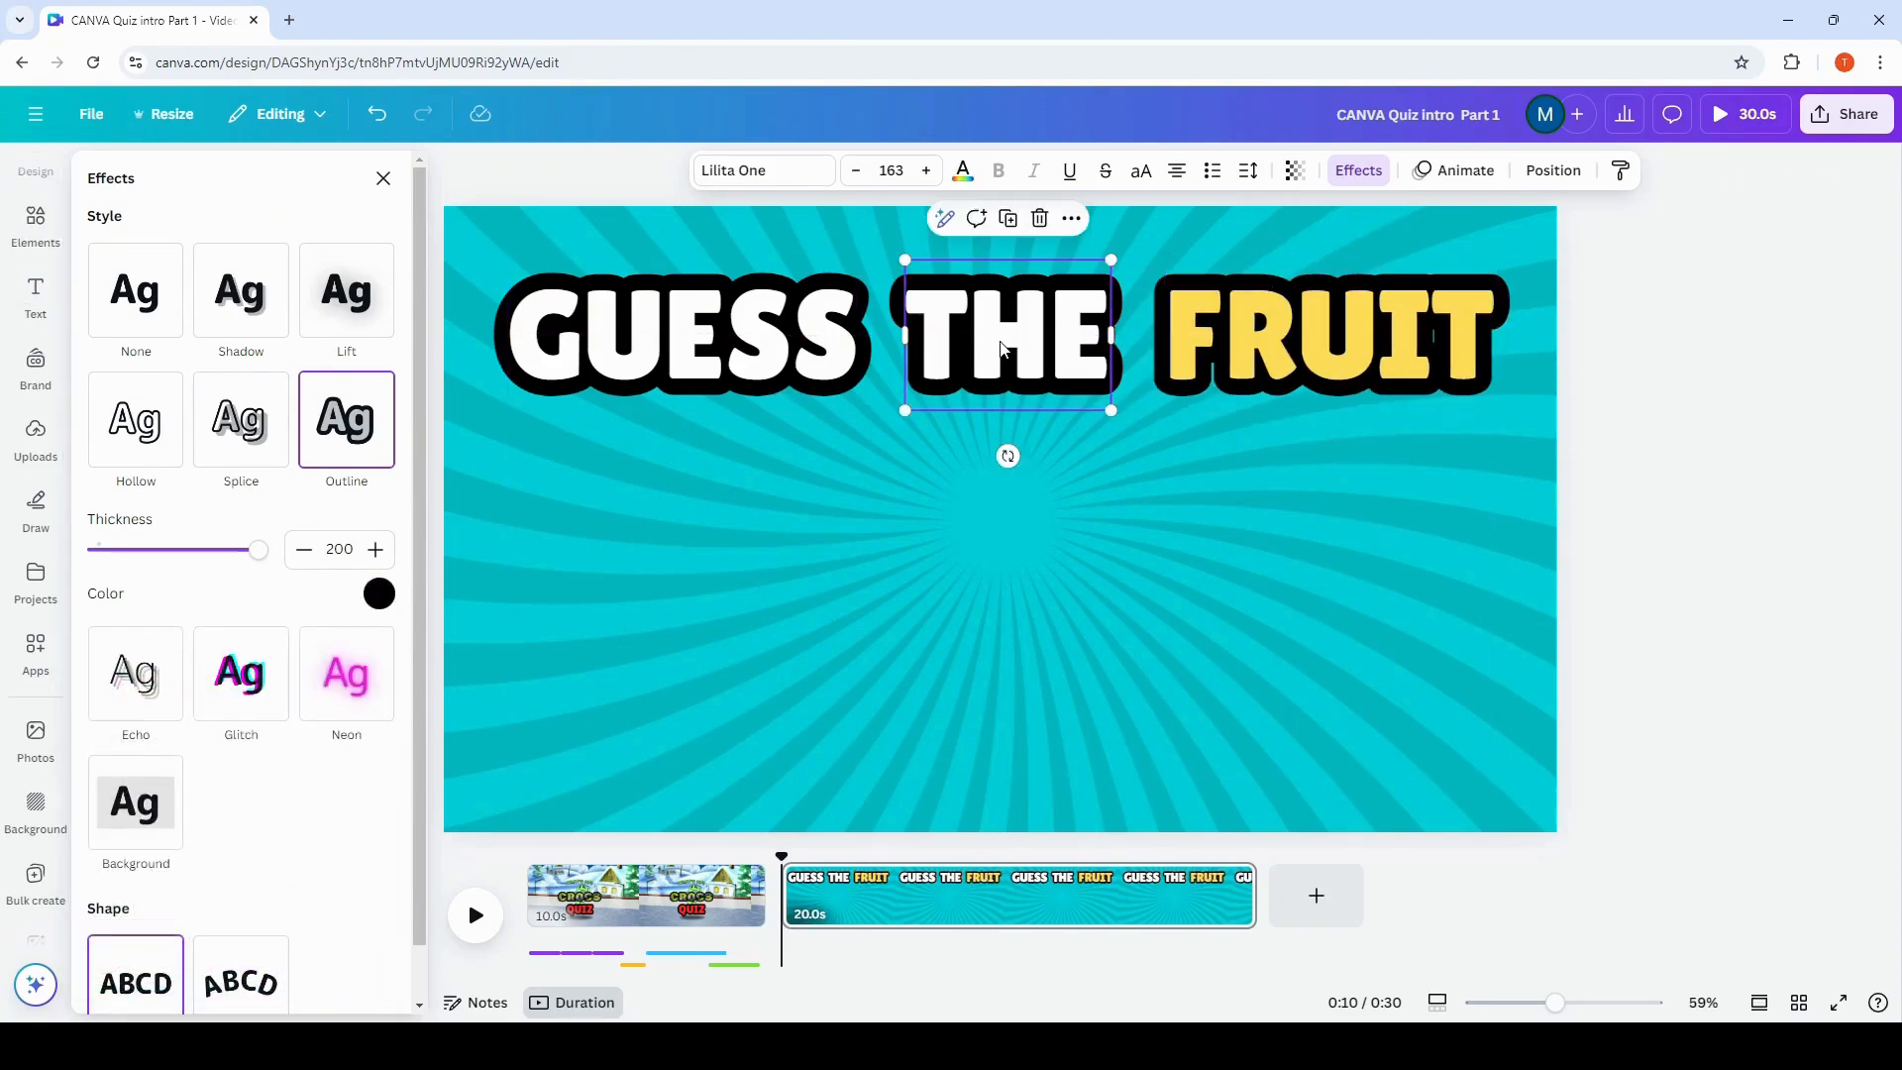
{"action": "left_click", "coordinate": [1005, 219]}
{"action": "left_click_drag", "start_coordinate": [1024, 357], "coordinate": [827, 554]}
{"action": "double_click", "coordinate": [822, 554]}
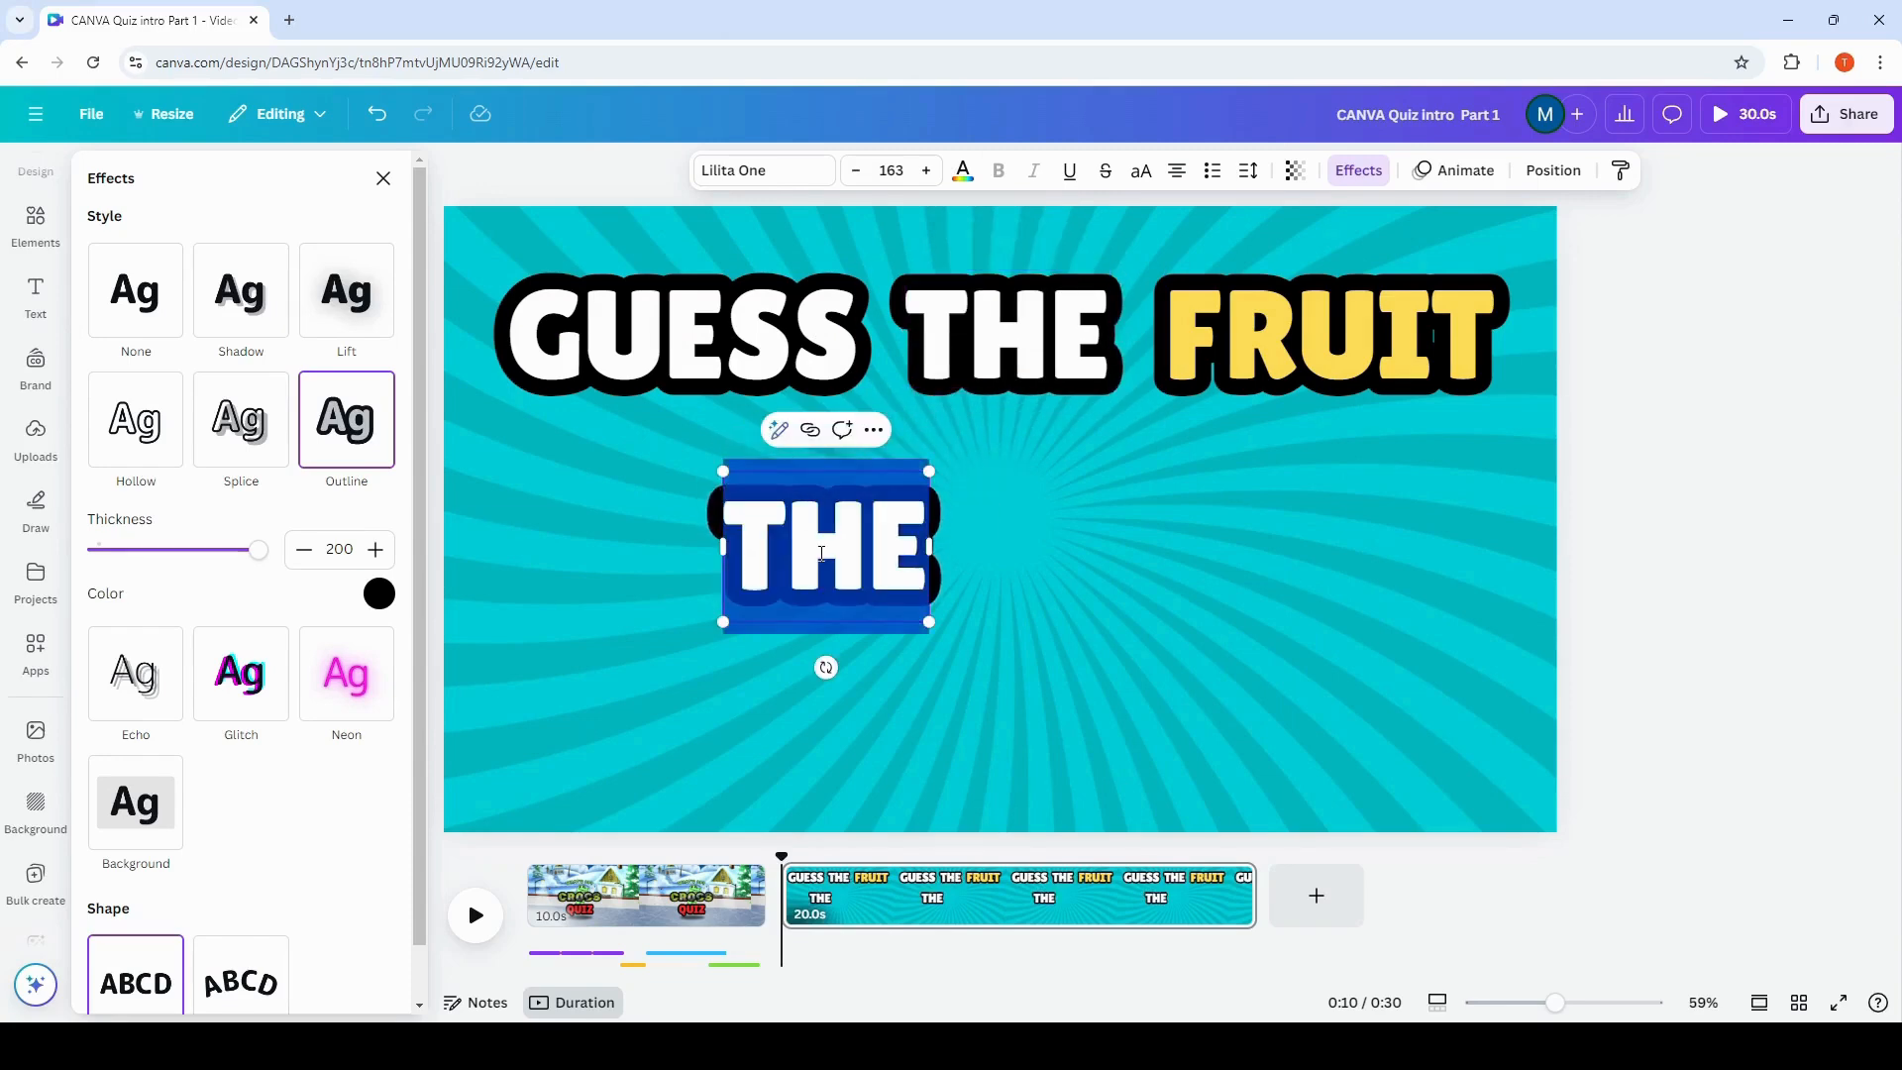
{"action": "type", "text": "BT"}
{"action": "key", "text": "BackSpace"}
{"action": "type", "text": "Y"}
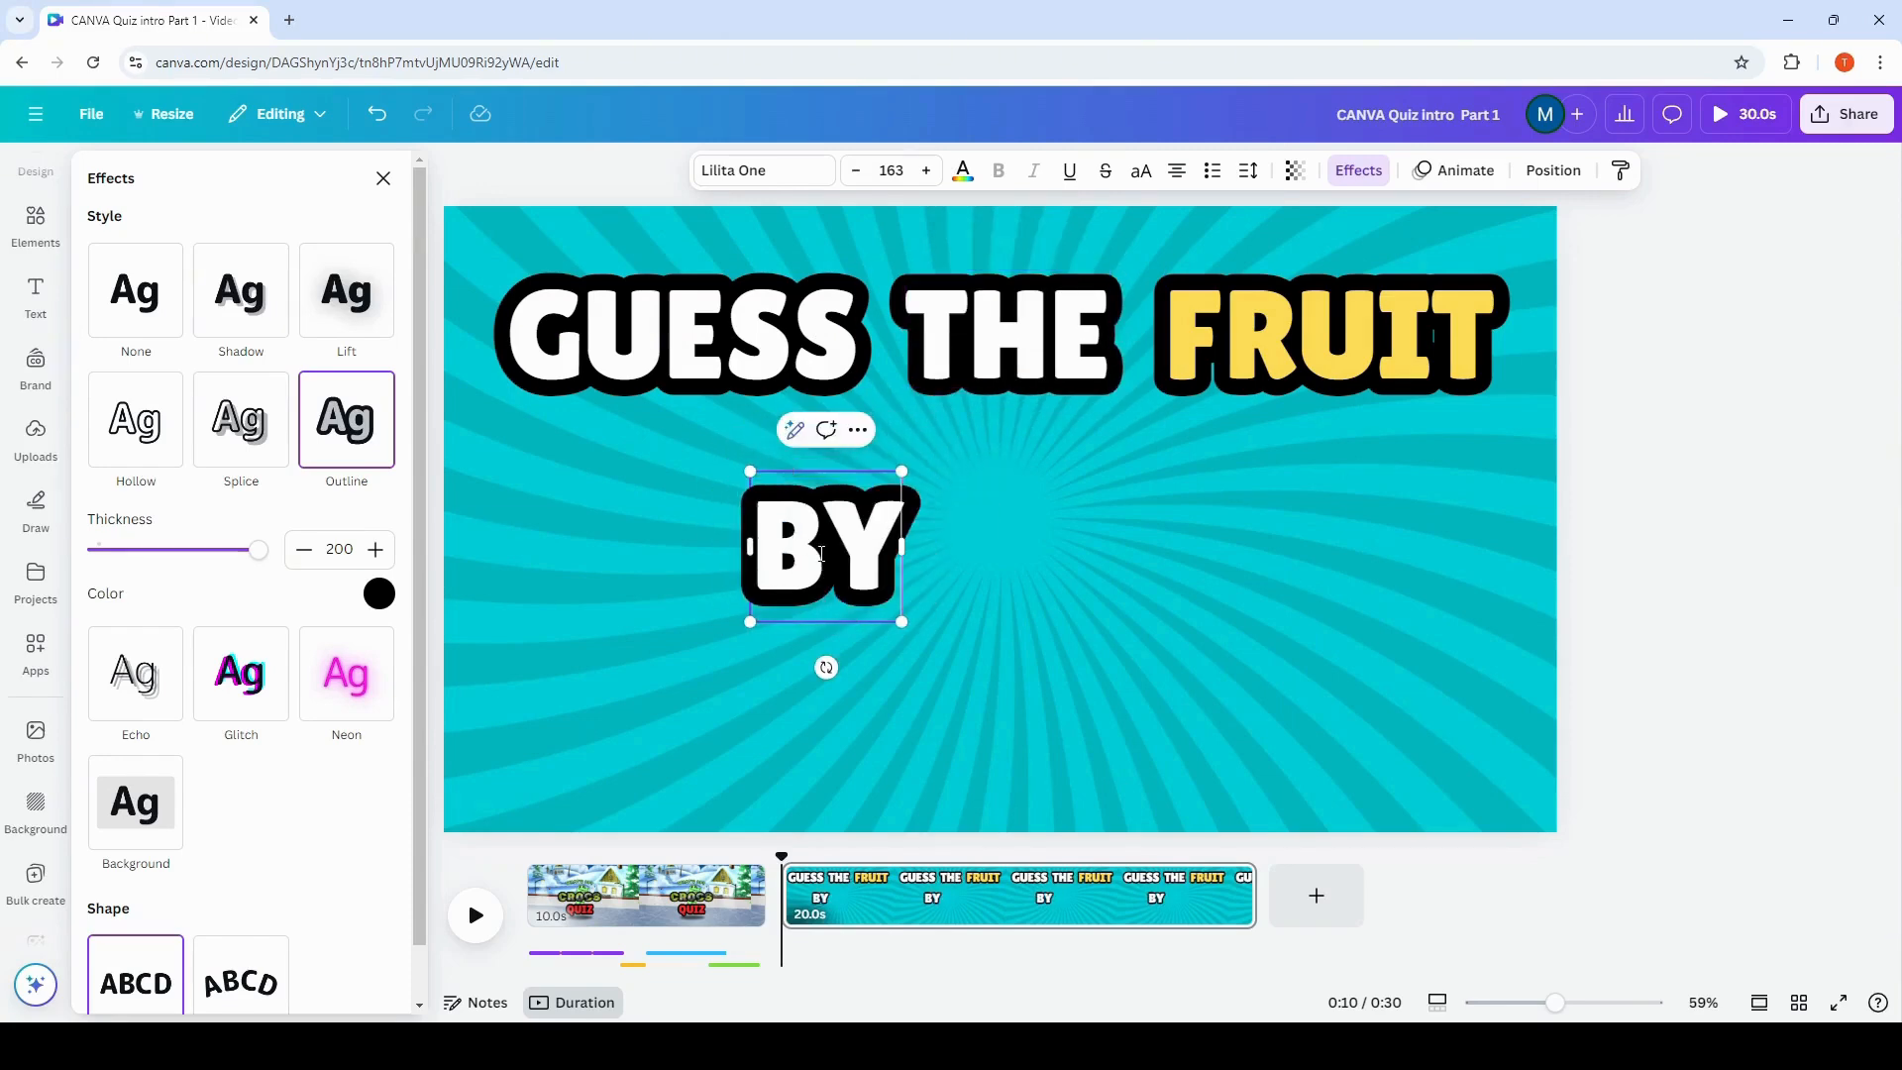
Duplicate the word FRUIT, place the copy beside BY, and change its text to EMOJI.
{"action": "left_click", "coordinate": [1353, 329]}
{"action": "left_click", "coordinate": [1330, 219]}
{"action": "left_click_drag", "start_coordinate": [1355, 332], "coordinate": [1144, 537]}
{"action": "double_click", "coordinate": [1147, 536]}
{"action": "type", "text": "EMOJI"}
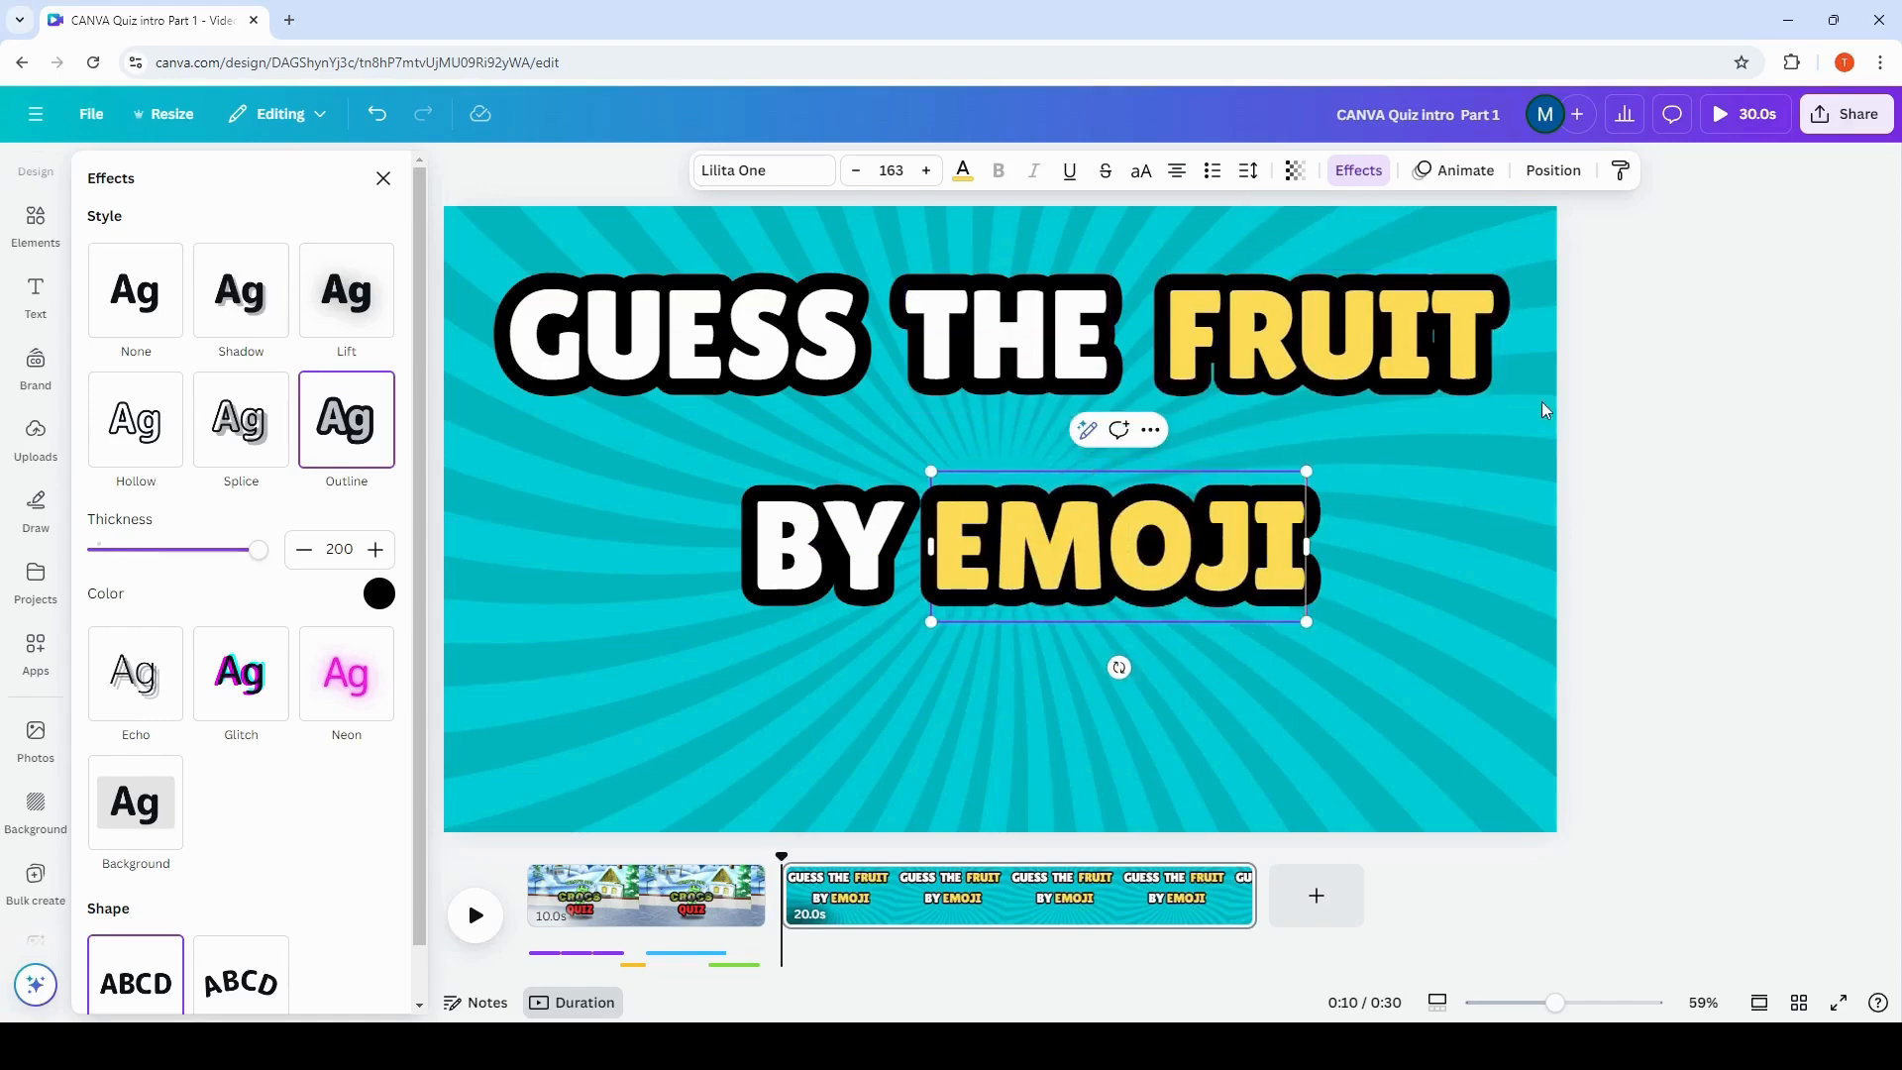
{"action": "left_click", "coordinate": [1427, 465]}
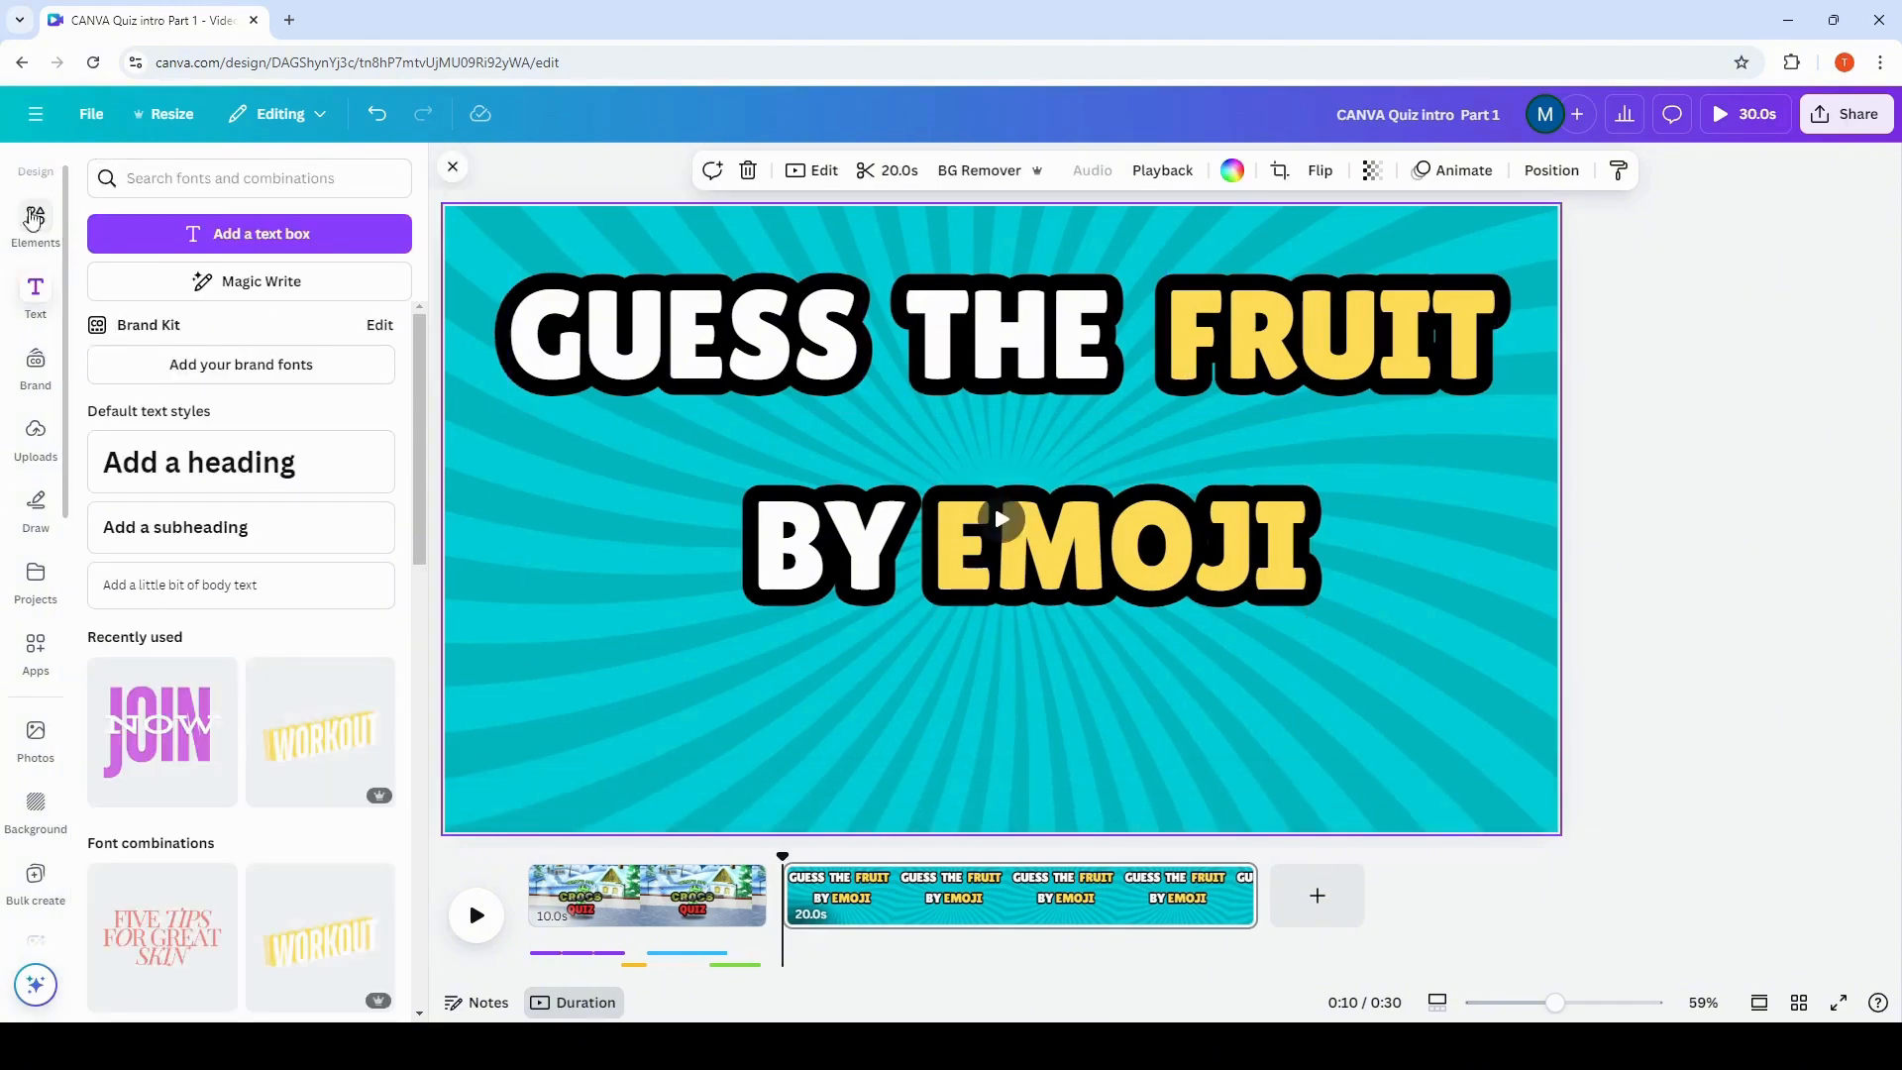
Search the elements for "square" and insert the plain yellow square photo on the page.
{"action": "left_click", "coordinate": [33, 221]}
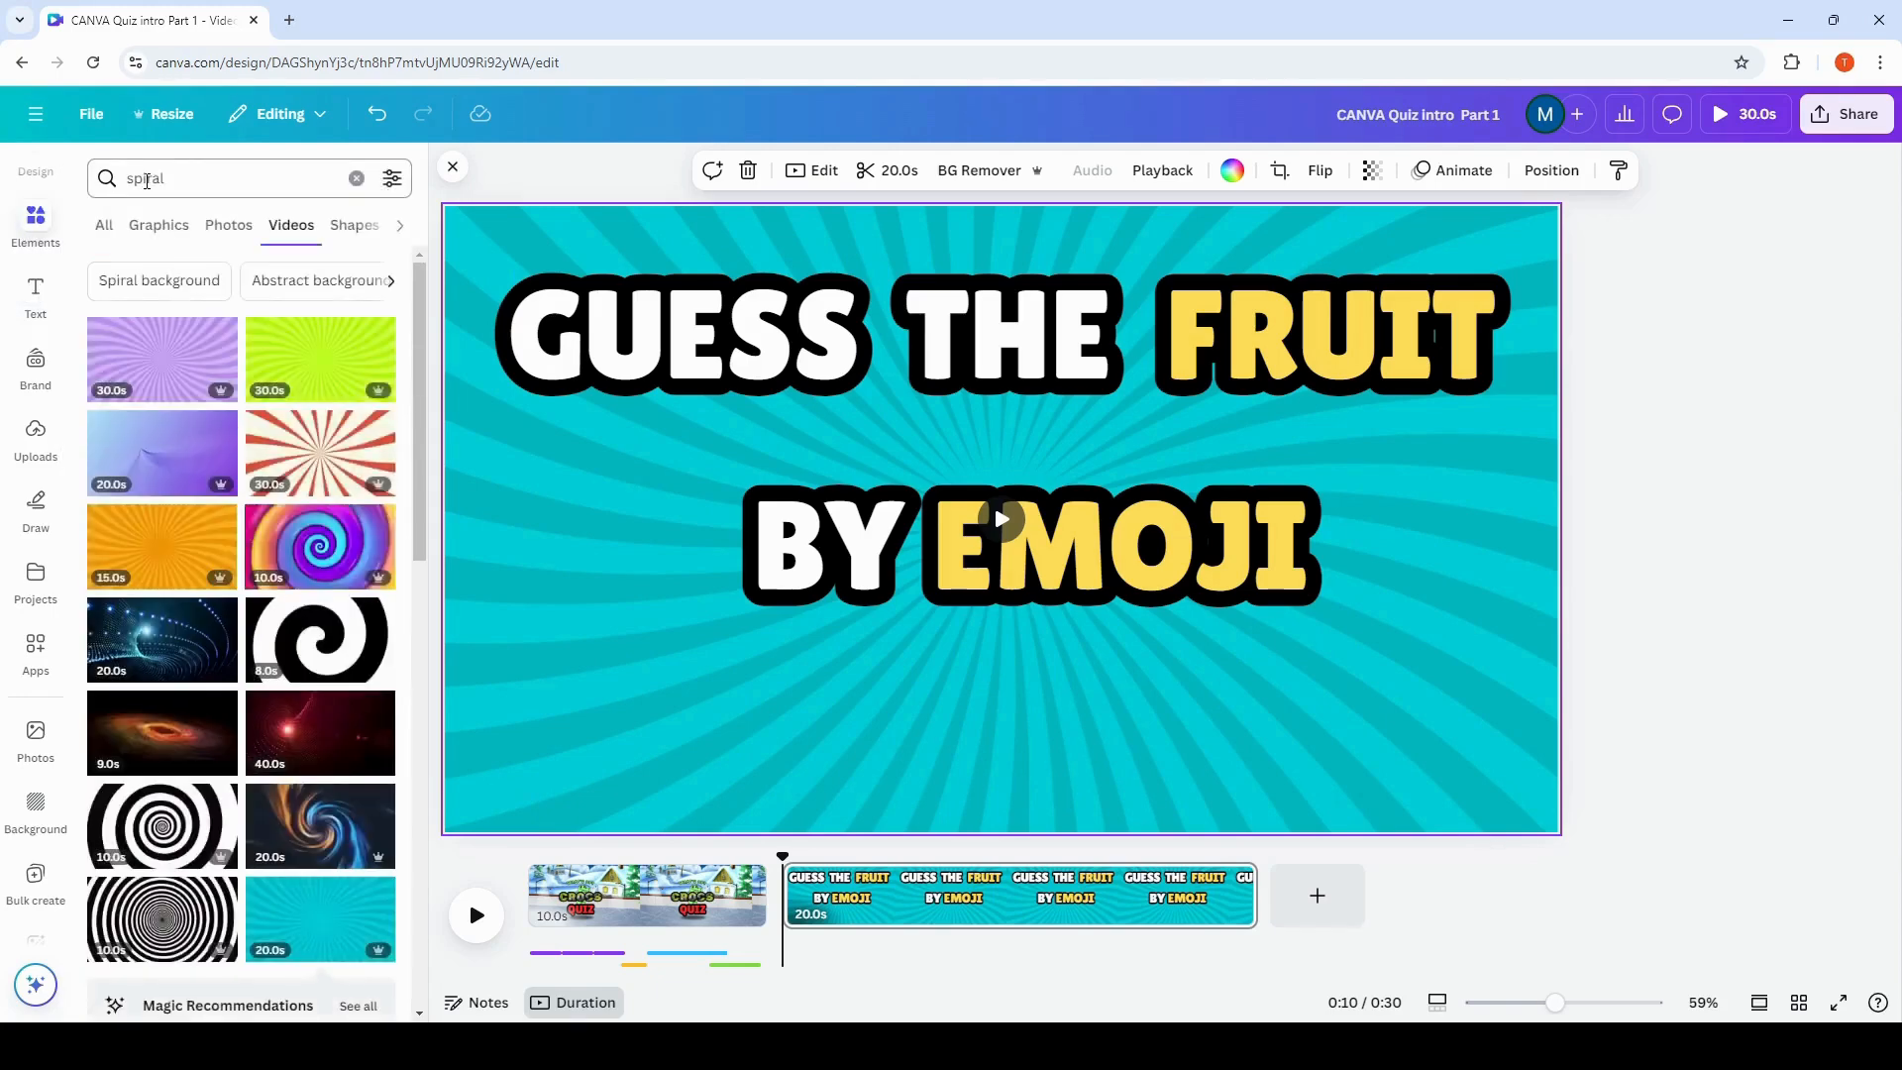
{"action": "left_click", "coordinate": [305, 170]}
{"action": "left_click", "coordinate": [357, 179]}
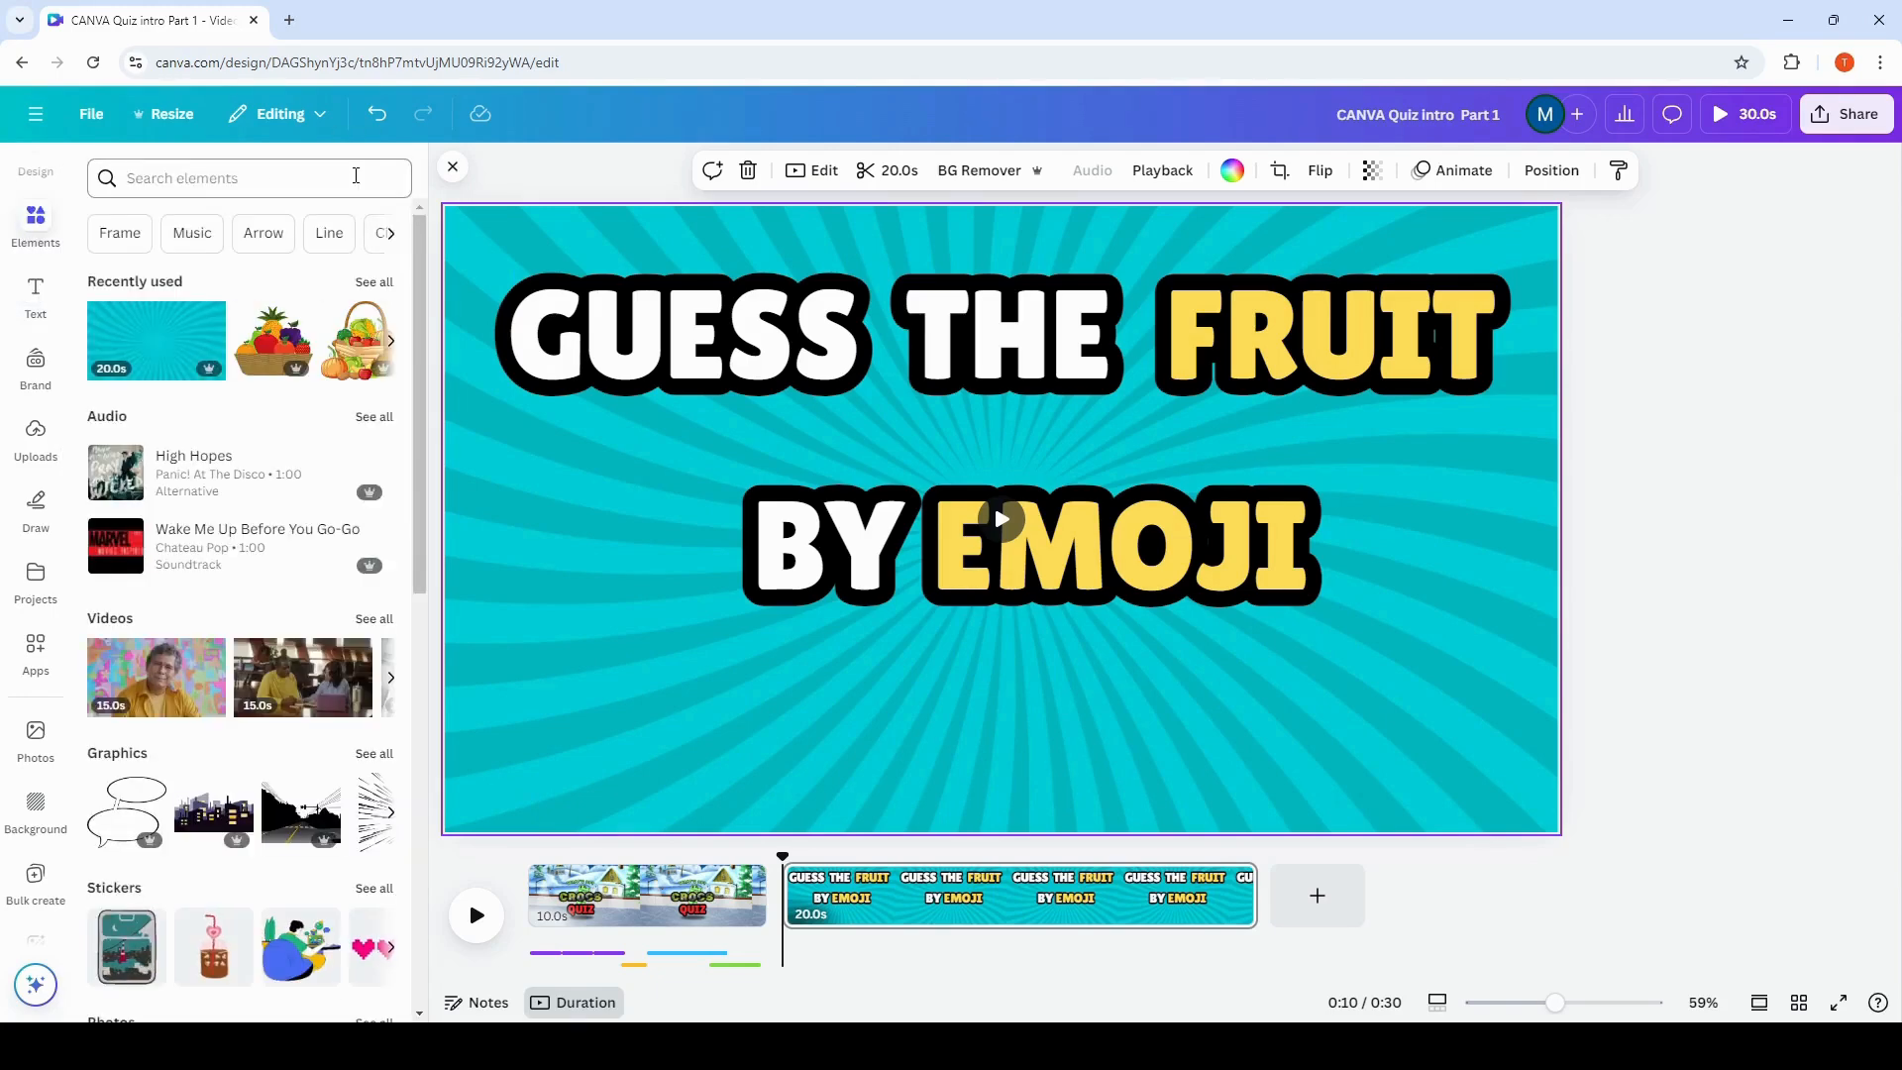
{"action": "key", "text": "r"}
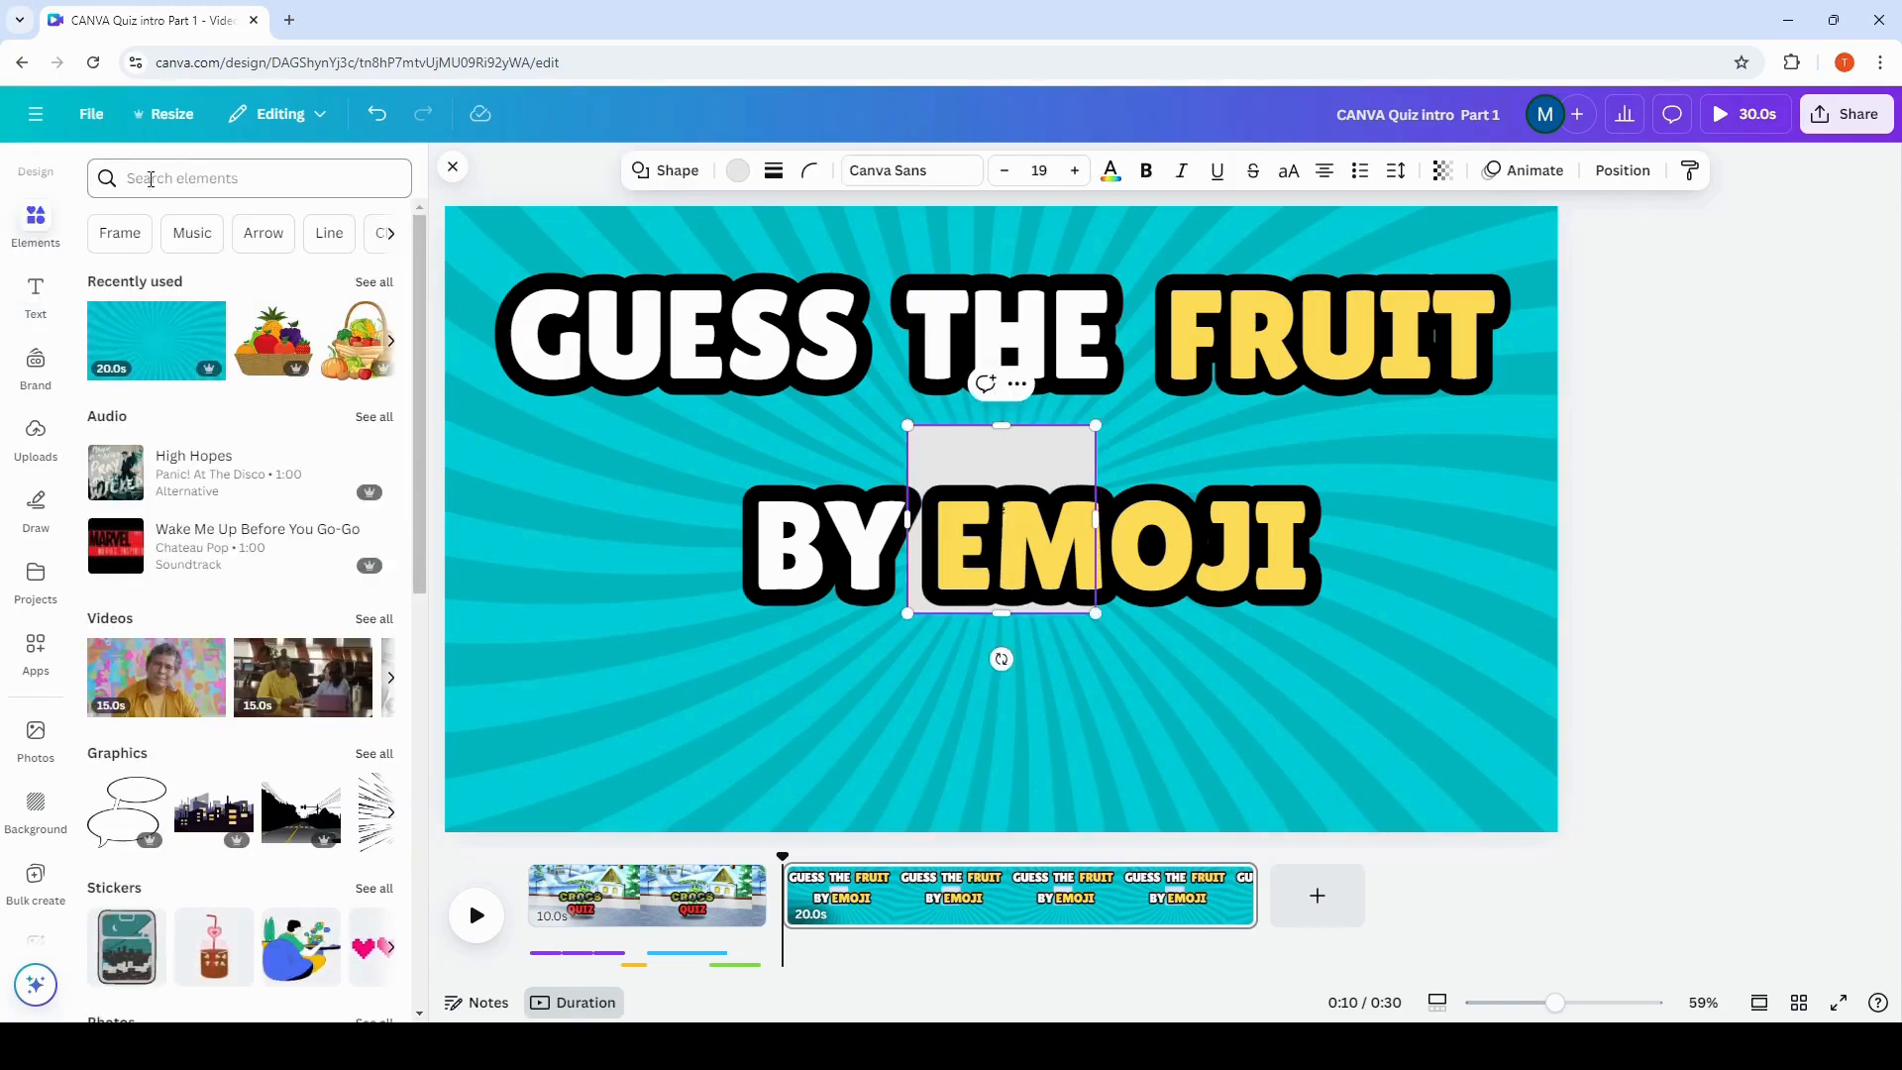
{"action": "left_click", "coordinate": [173, 178]}
{"action": "type", "text": "square"}
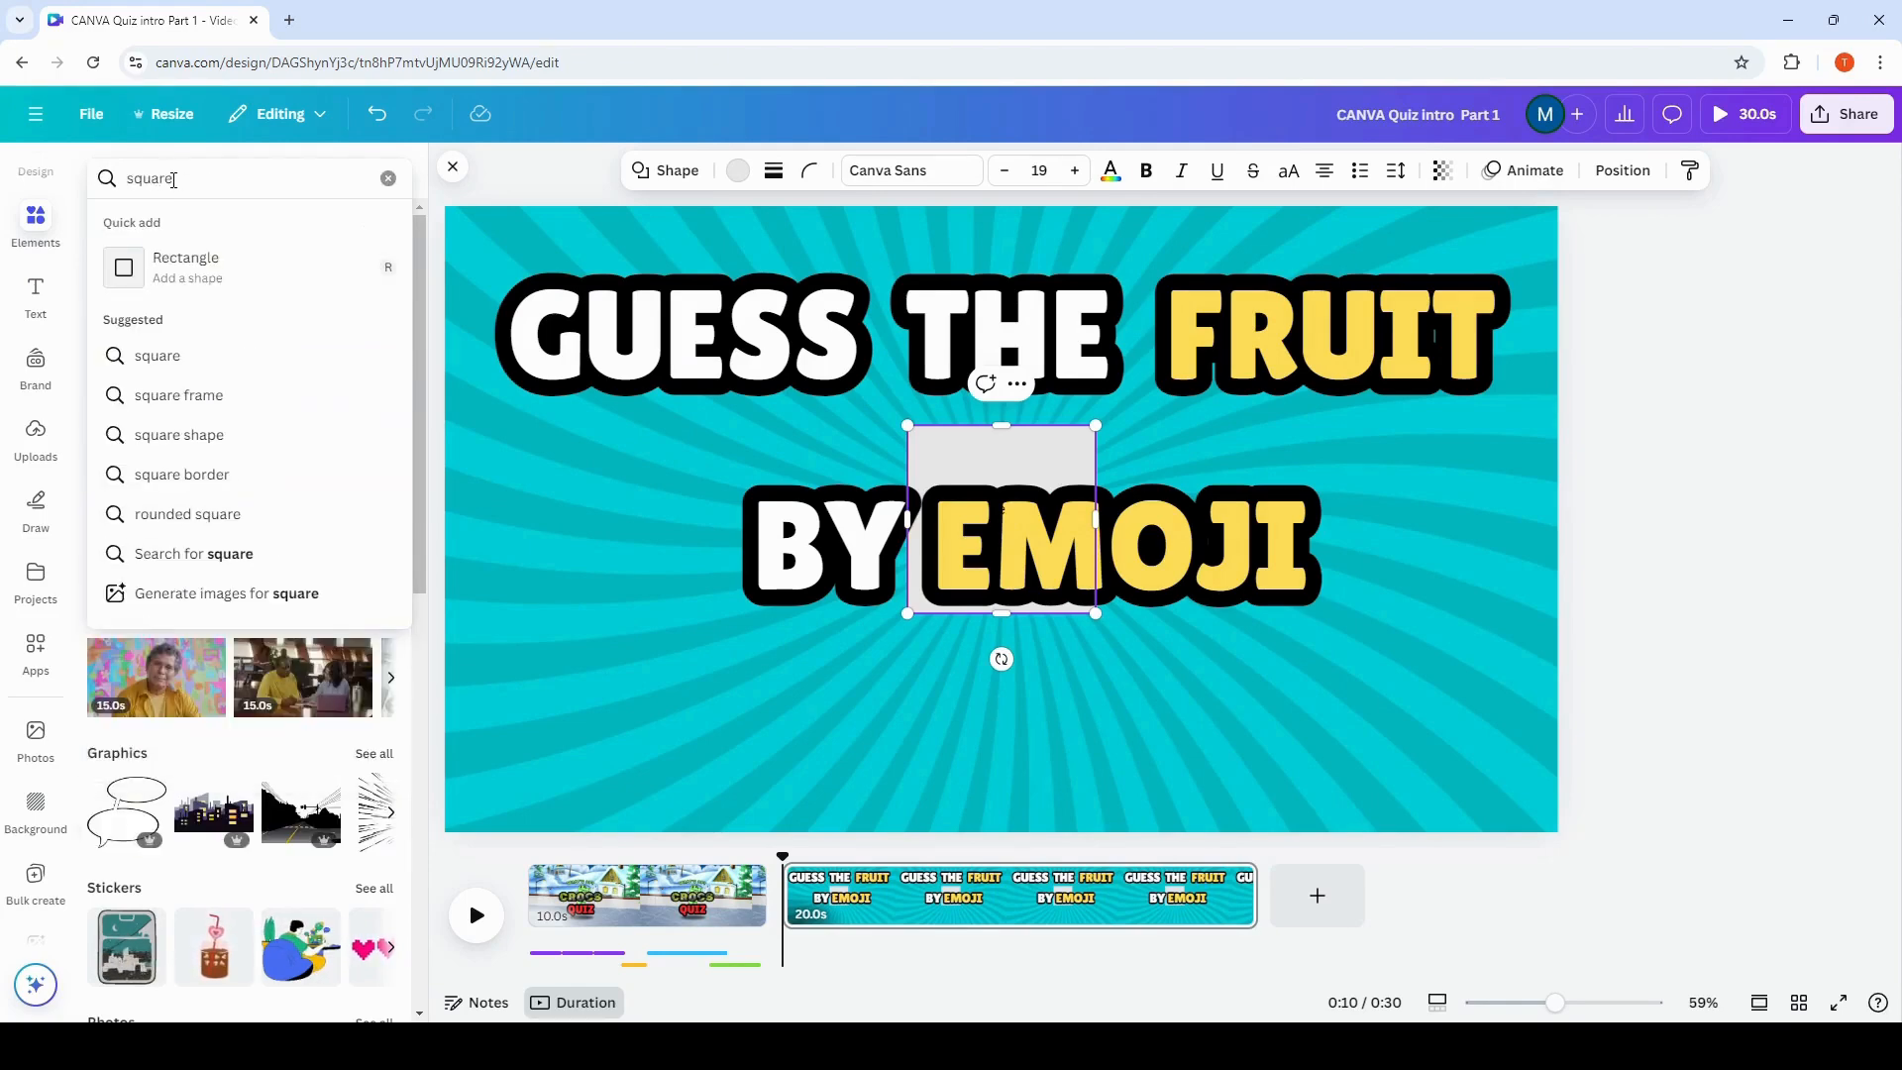
{"action": "key", "text": "Return"}
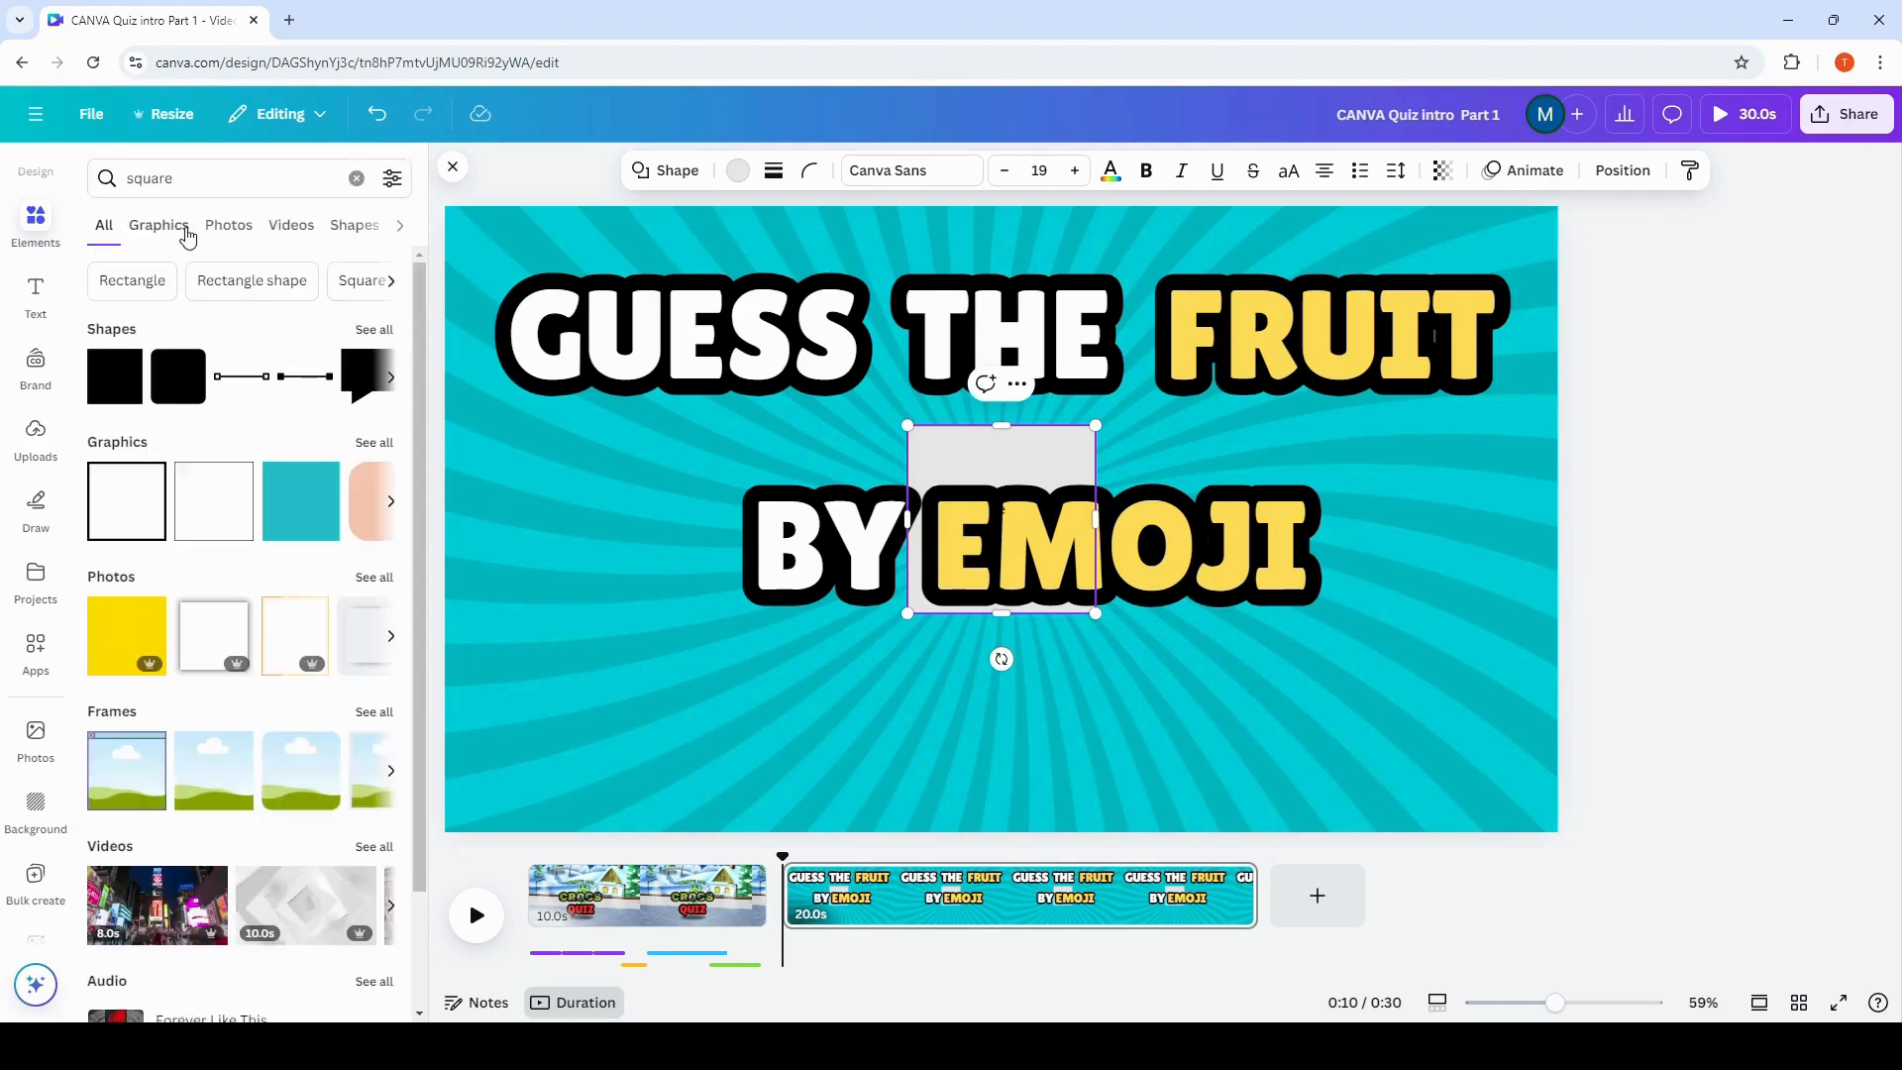
{"action": "left_click", "coordinate": [248, 226]}
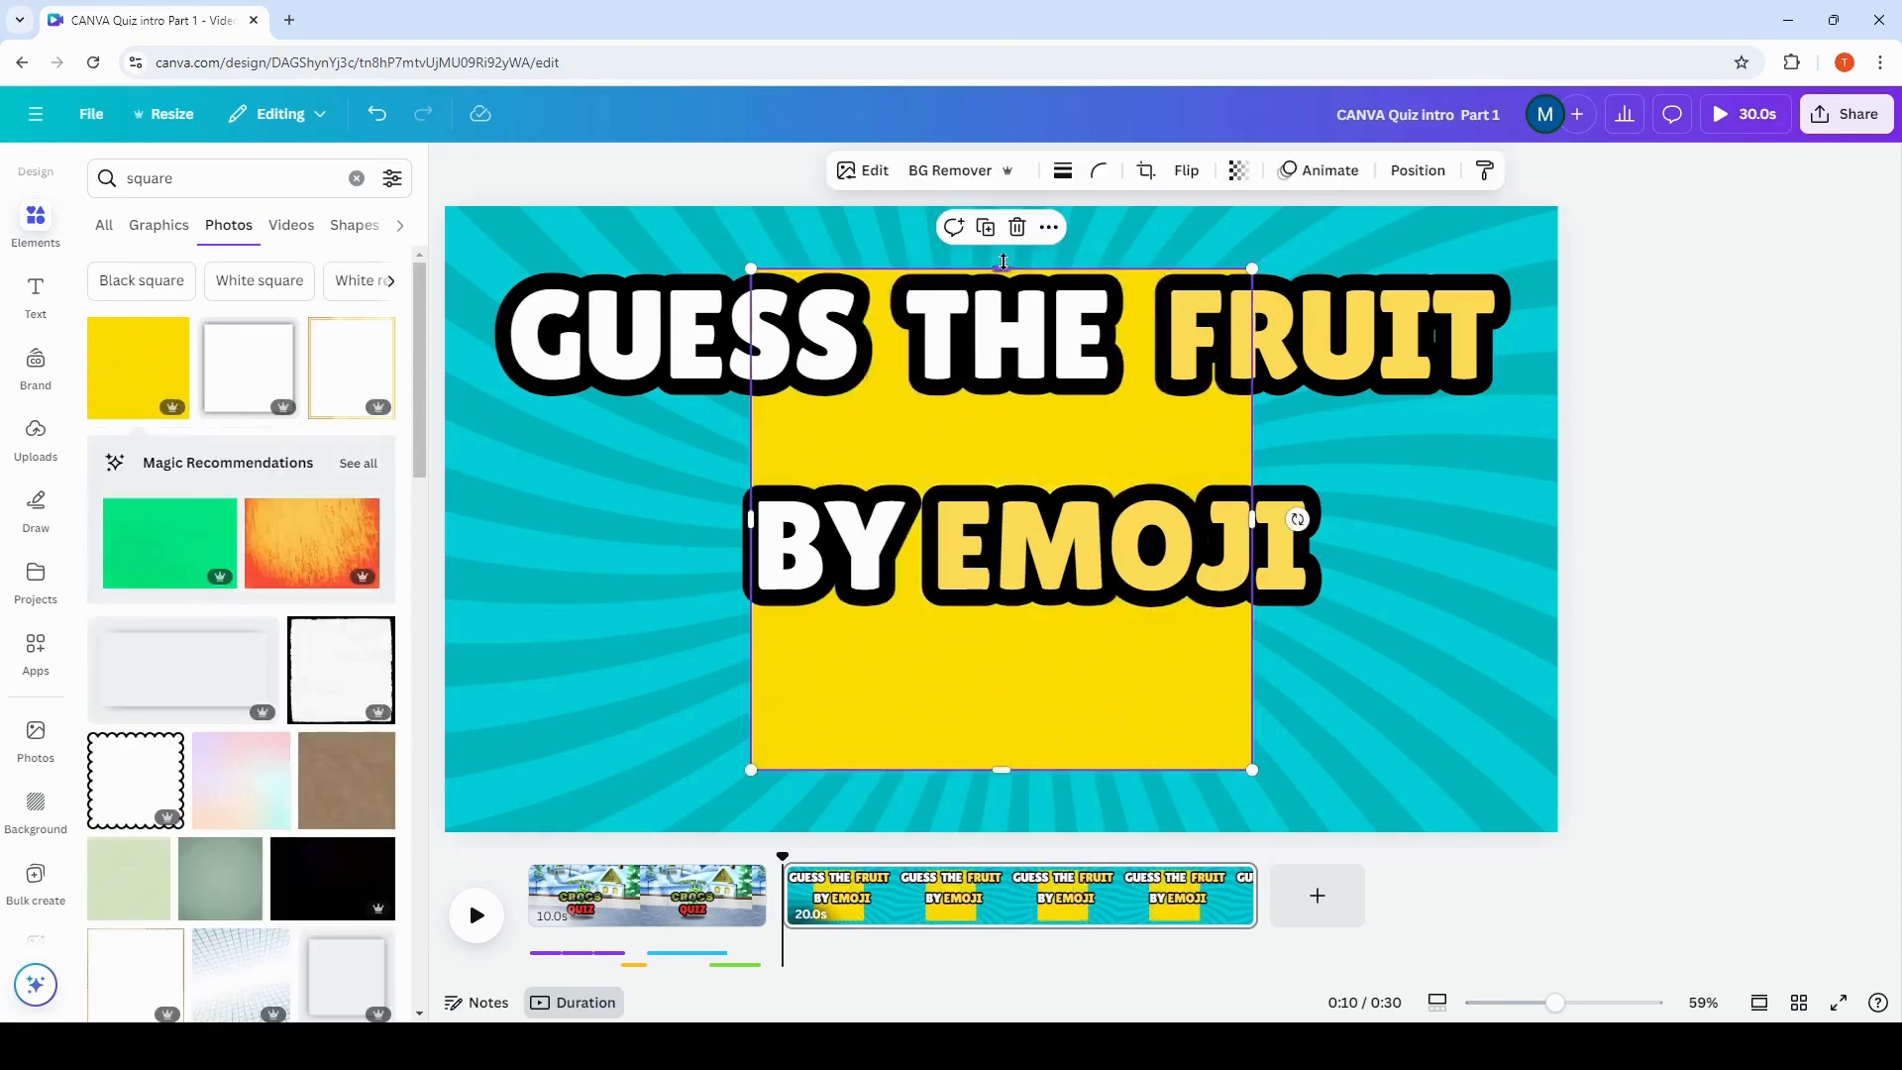
Reshape the yellow square into a wide banner behind BY EMOJI and delete the stray grey rectangle.
{"action": "left_click_drag", "start_coordinate": [997, 265], "coordinate": [1002, 418]}
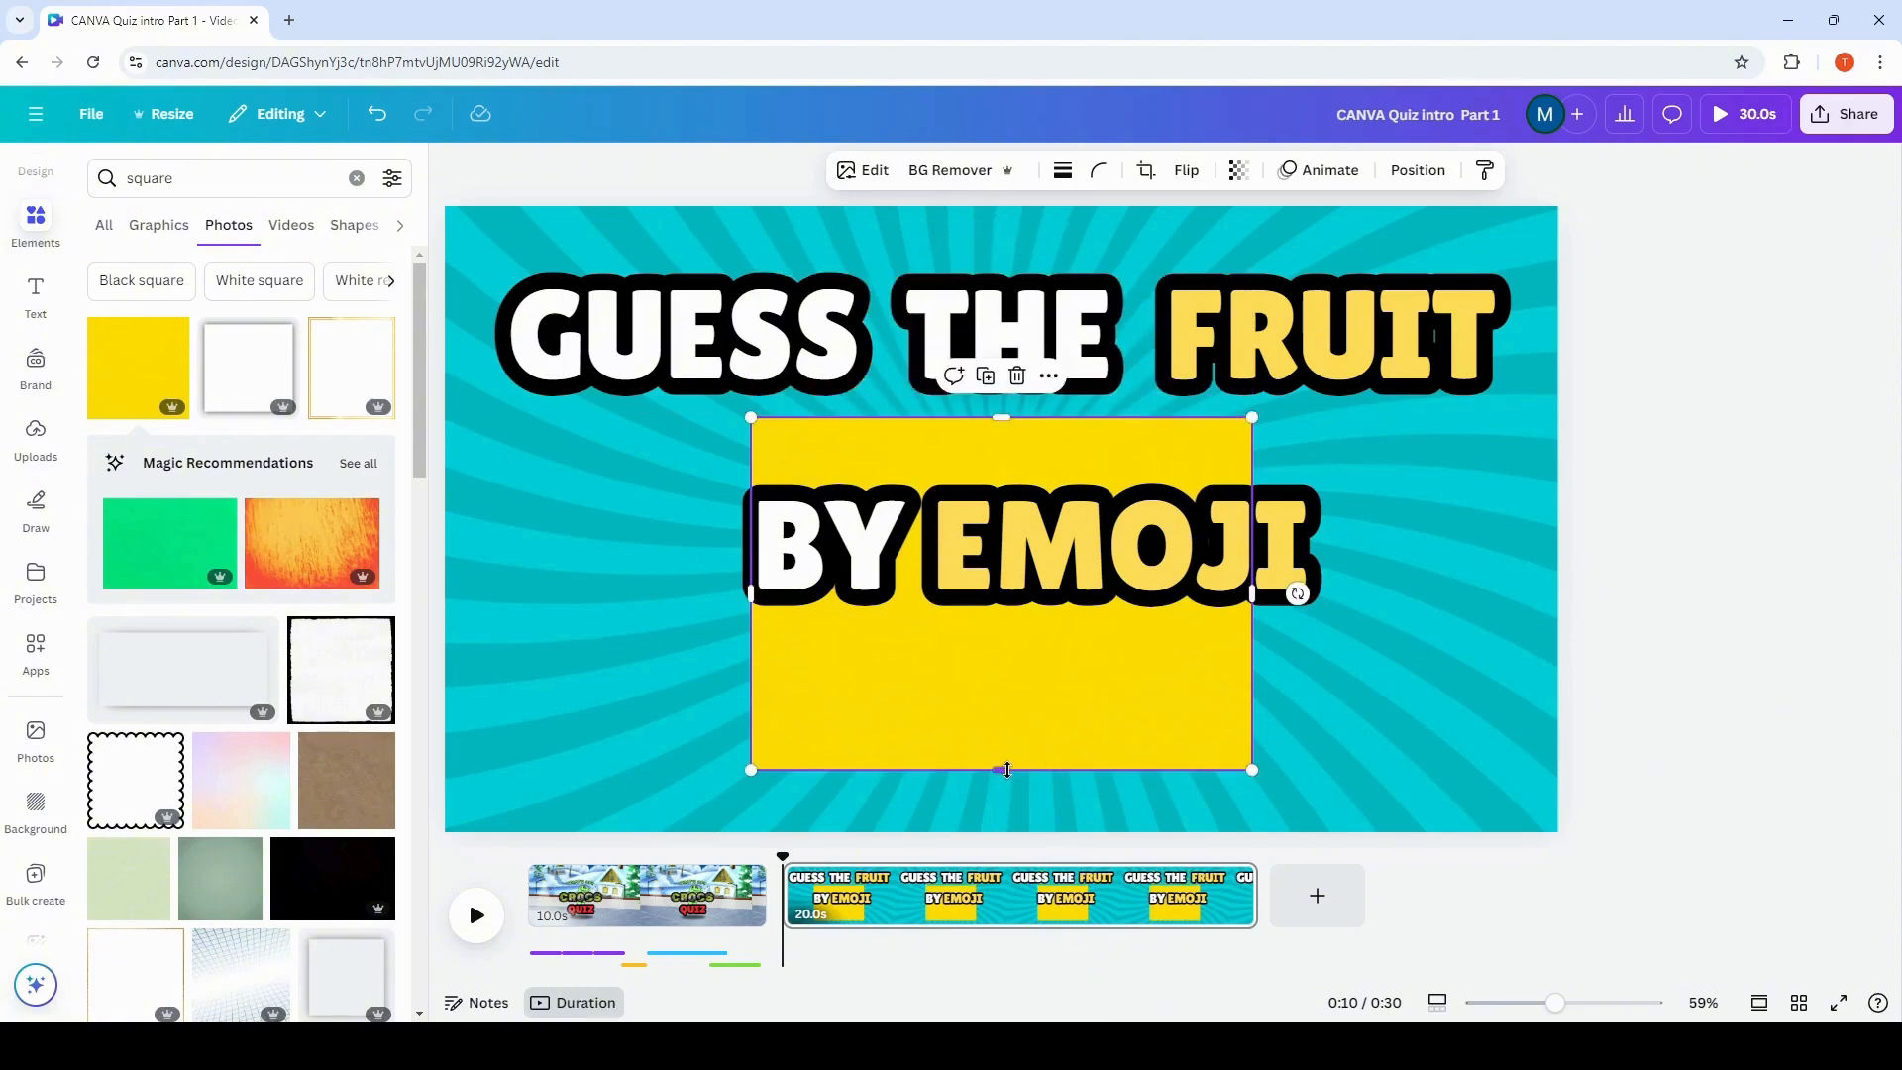
{"action": "left_click_drag", "start_coordinate": [1002, 768], "coordinate": [1001, 661]}
{"action": "left_click_drag", "start_coordinate": [1253, 540], "coordinate": [1370, 540]}
{"action": "left_click_drag", "start_coordinate": [751, 540], "coordinate": [706, 540]}
{"action": "left_click_drag", "start_coordinate": [1044, 421], "coordinate": [1047, 461]}
{"action": "left_click", "coordinate": [953, 449]}
{"action": "key", "text": "Delete"}
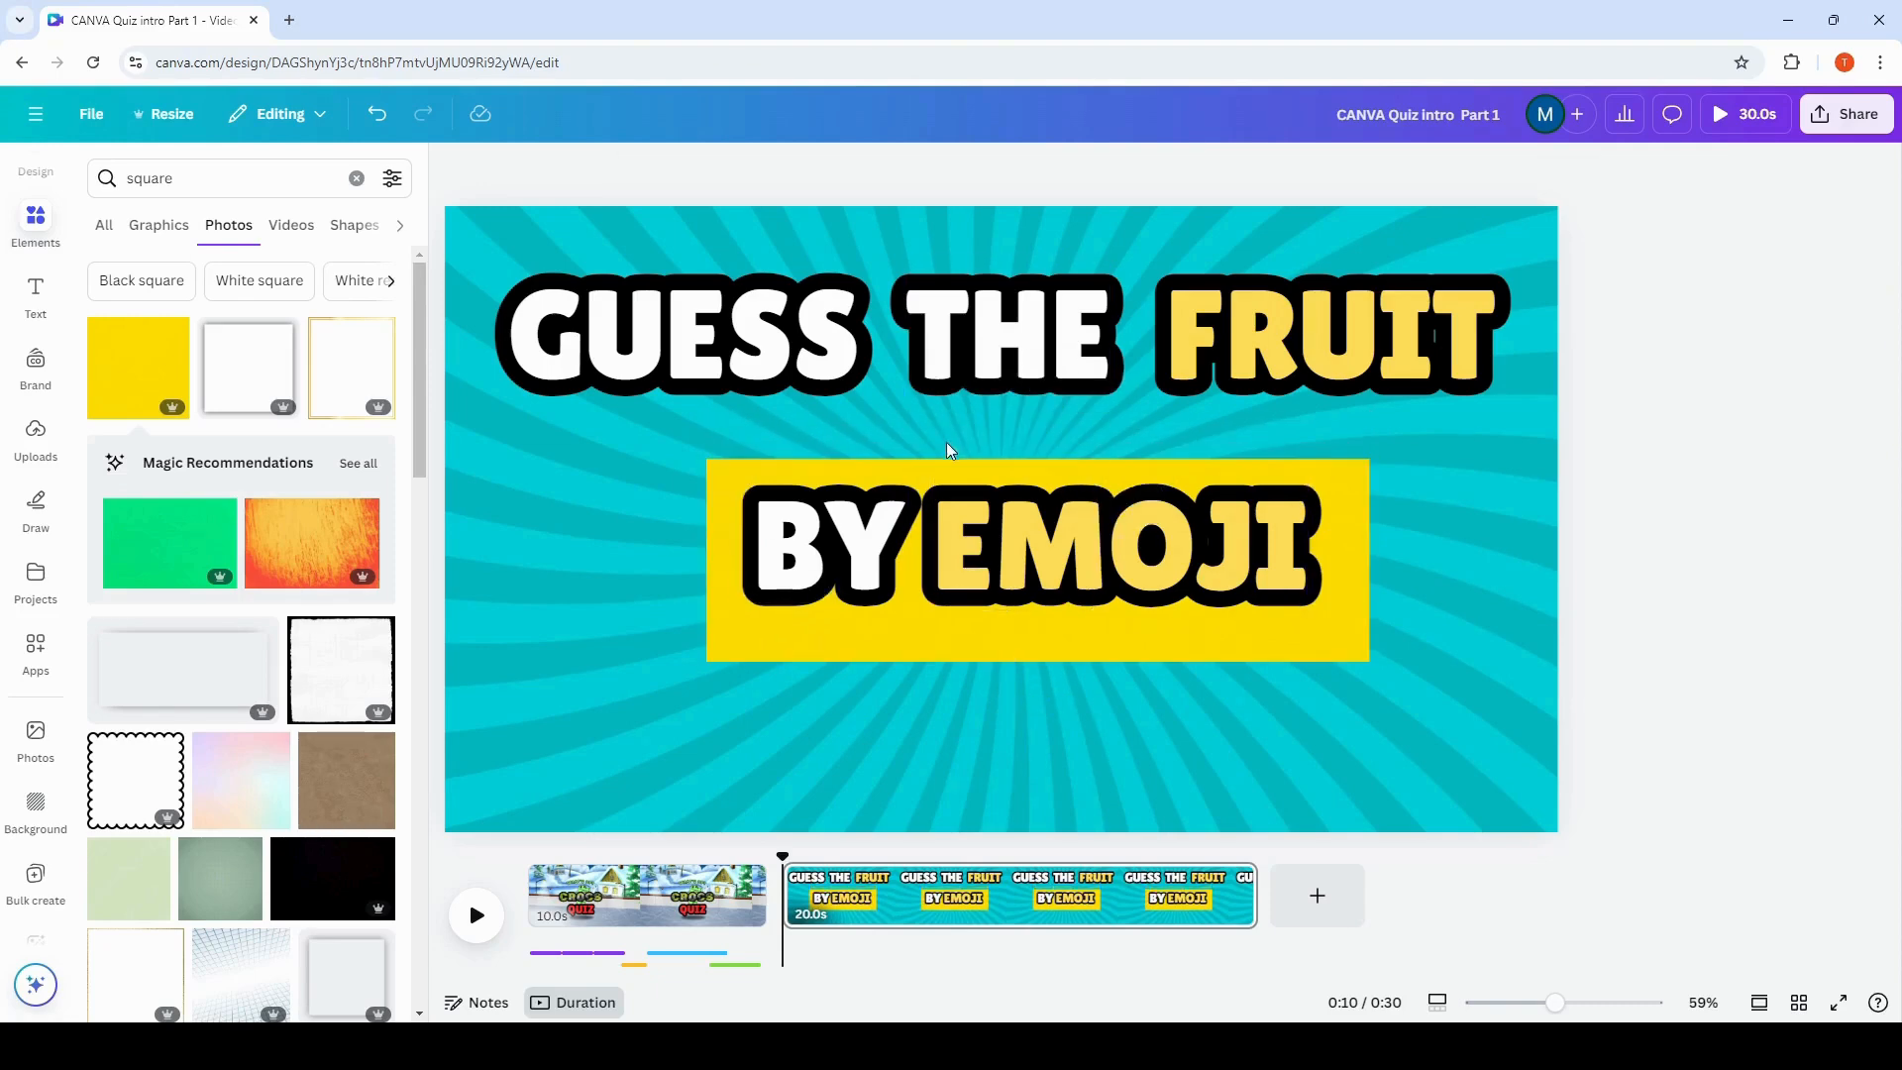
Recolour the yellow banner behind BY EMOJI with the Heatwave filter from the Color Pop group.
{"action": "left_click", "coordinate": [1342, 644]}
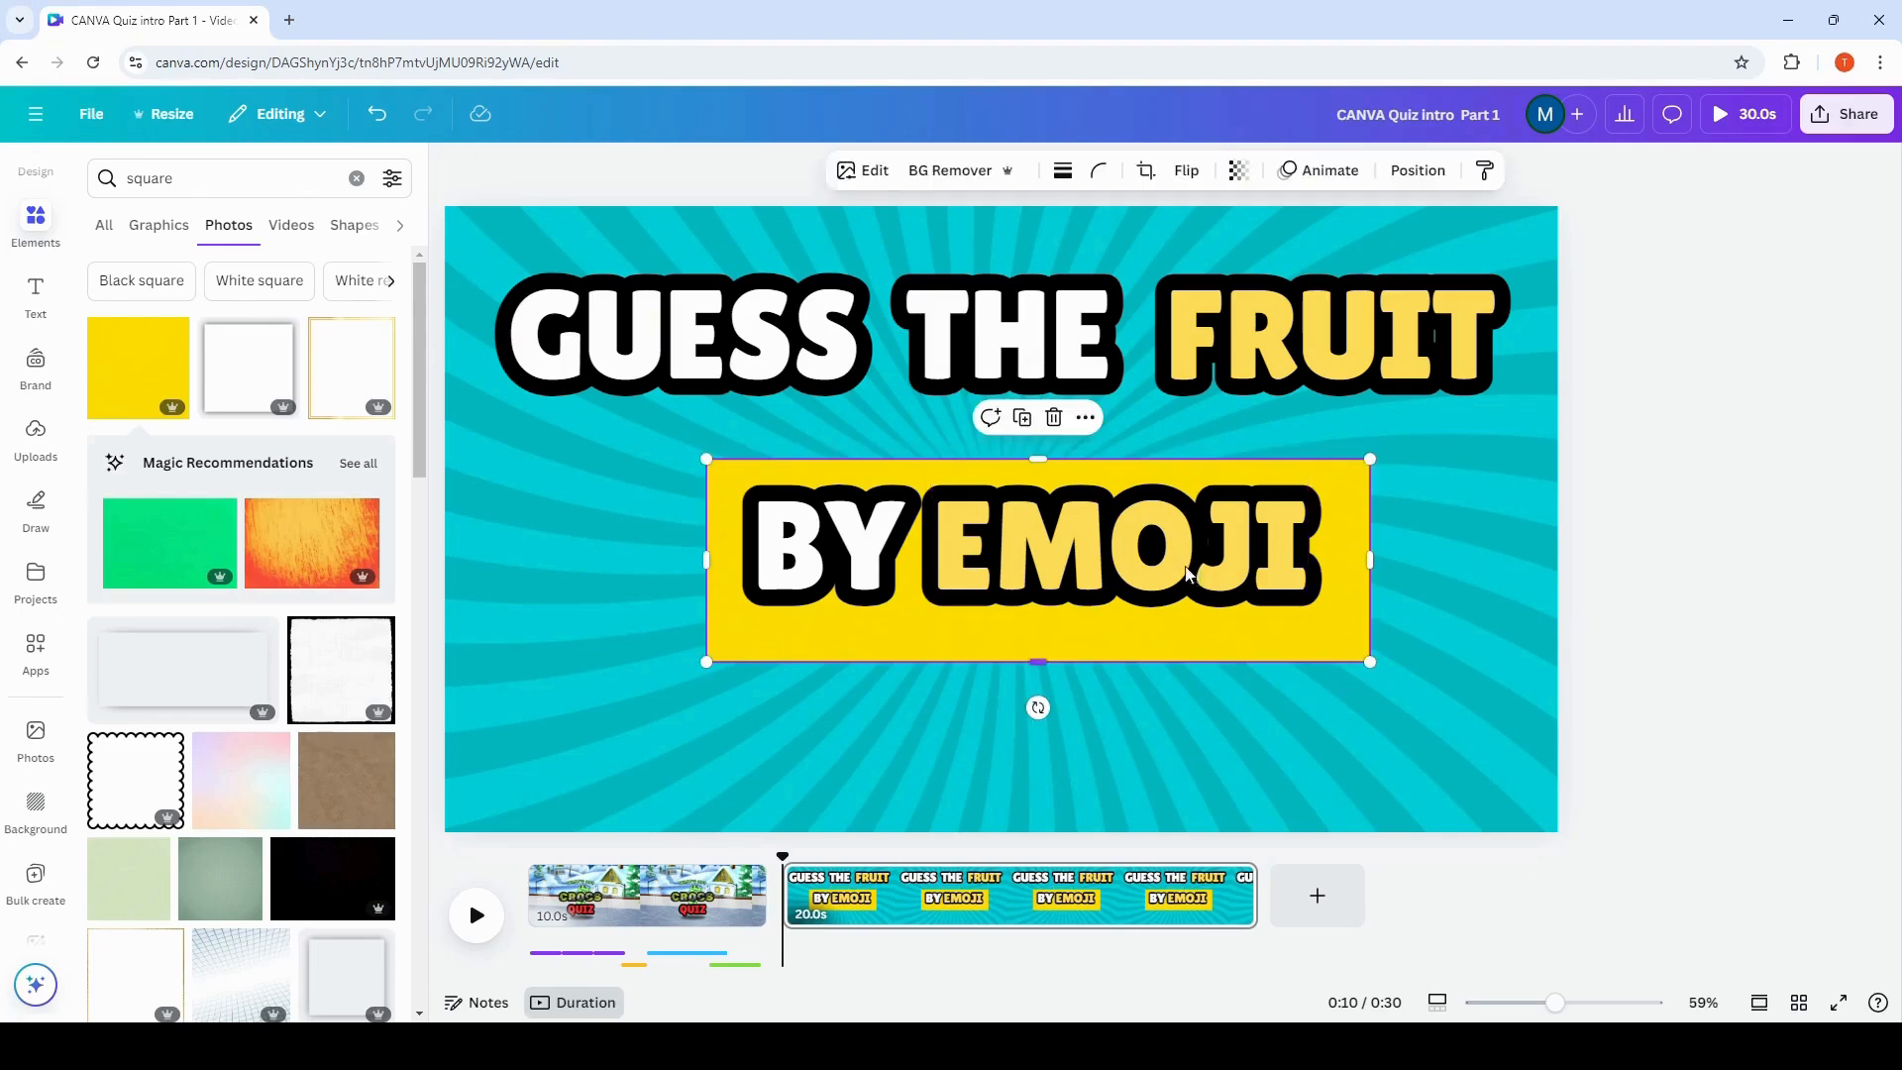
{"action": "left_click", "coordinate": [873, 172]}
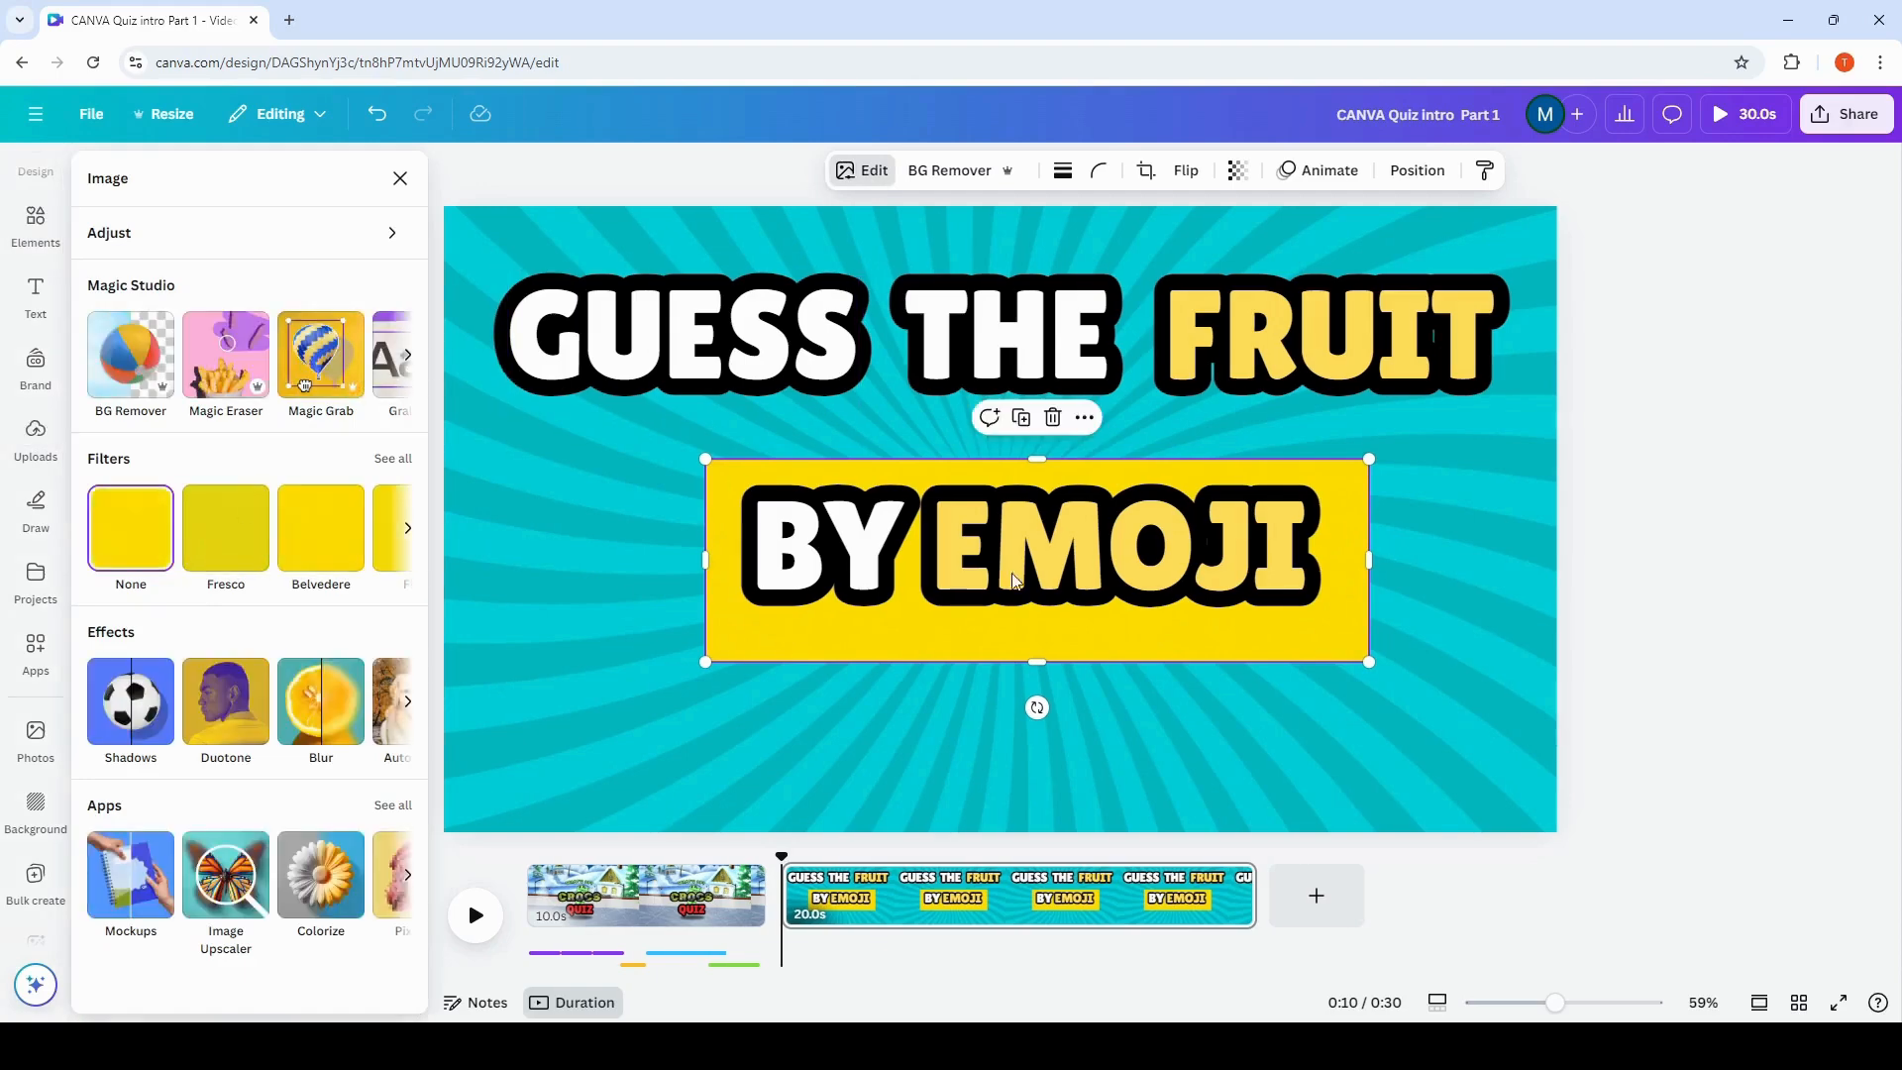
{"action": "left_click", "coordinate": [394, 459]}
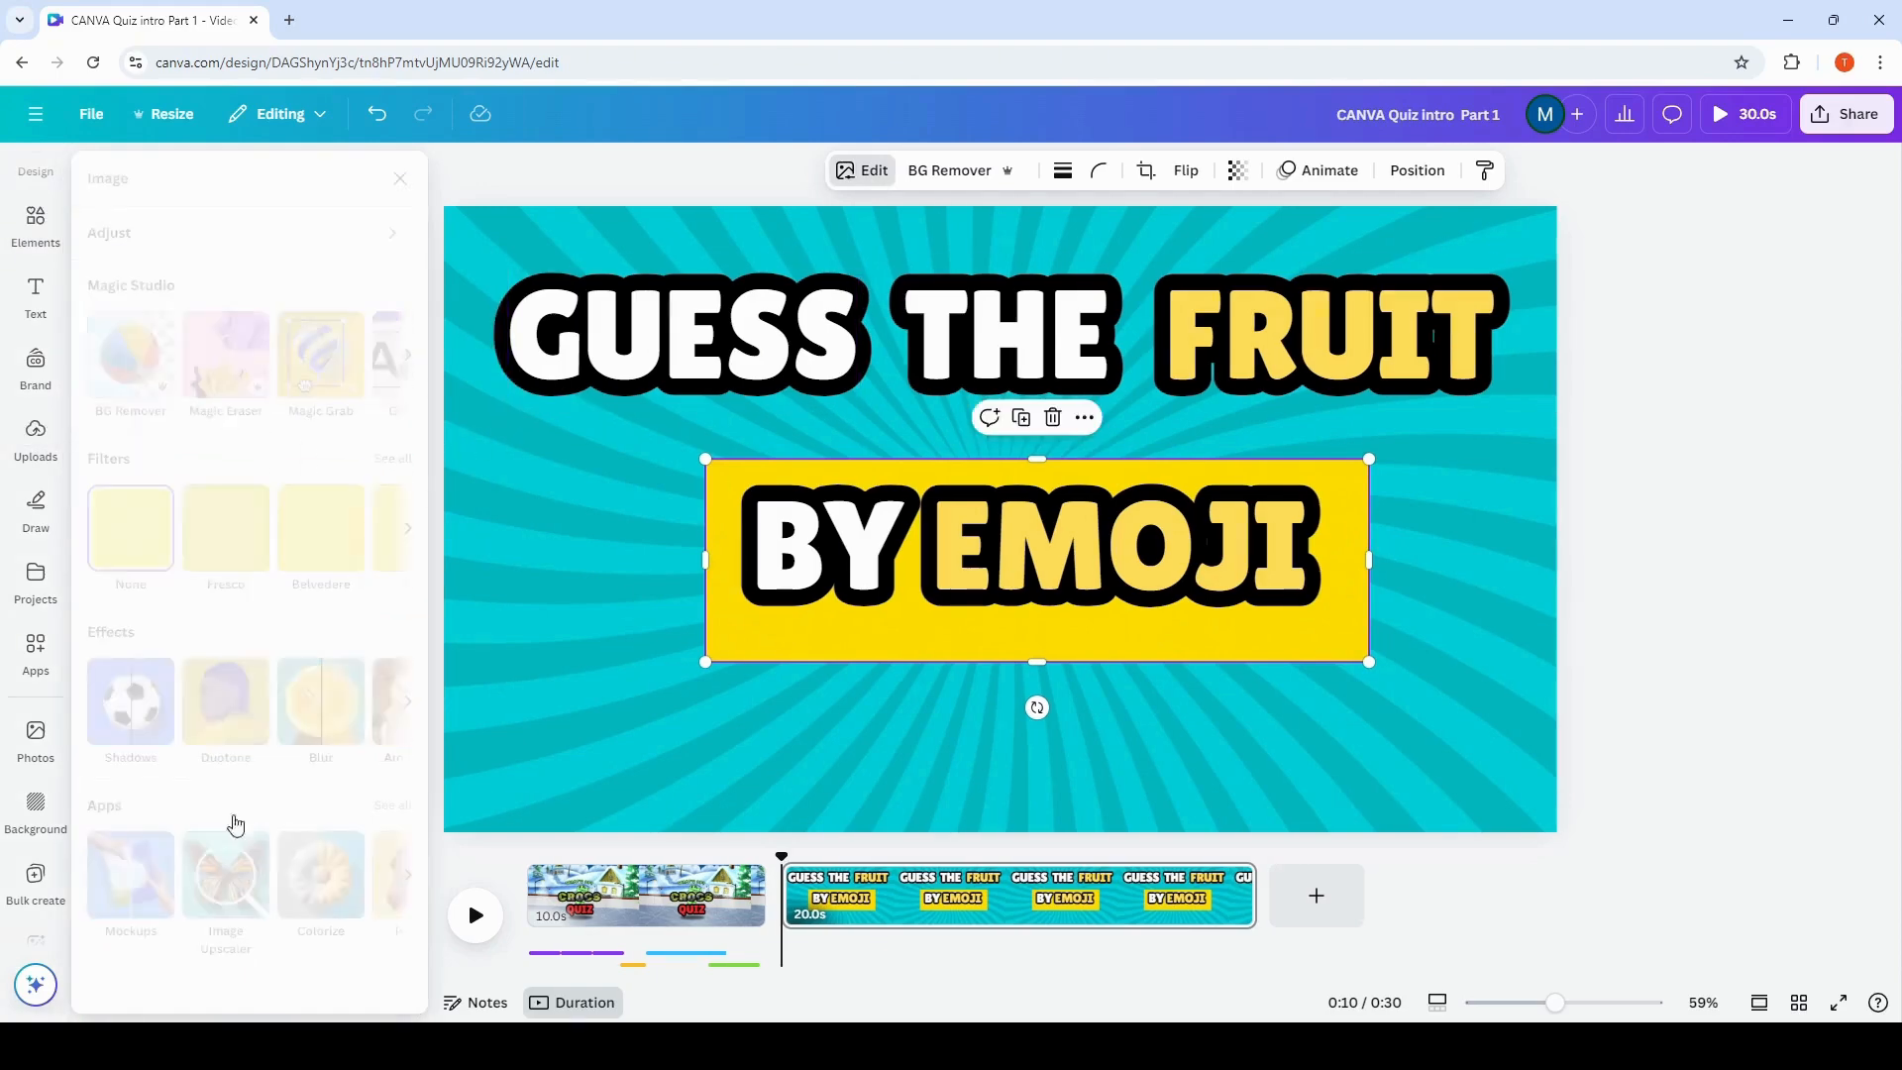
{"action": "scroll", "coordinate": [291, 671], "scroll_direction": "down", "scroll_amount": 10}
{"action": "scroll", "coordinate": [291, 671], "scroll_direction": "down", "scroll_amount": 7}
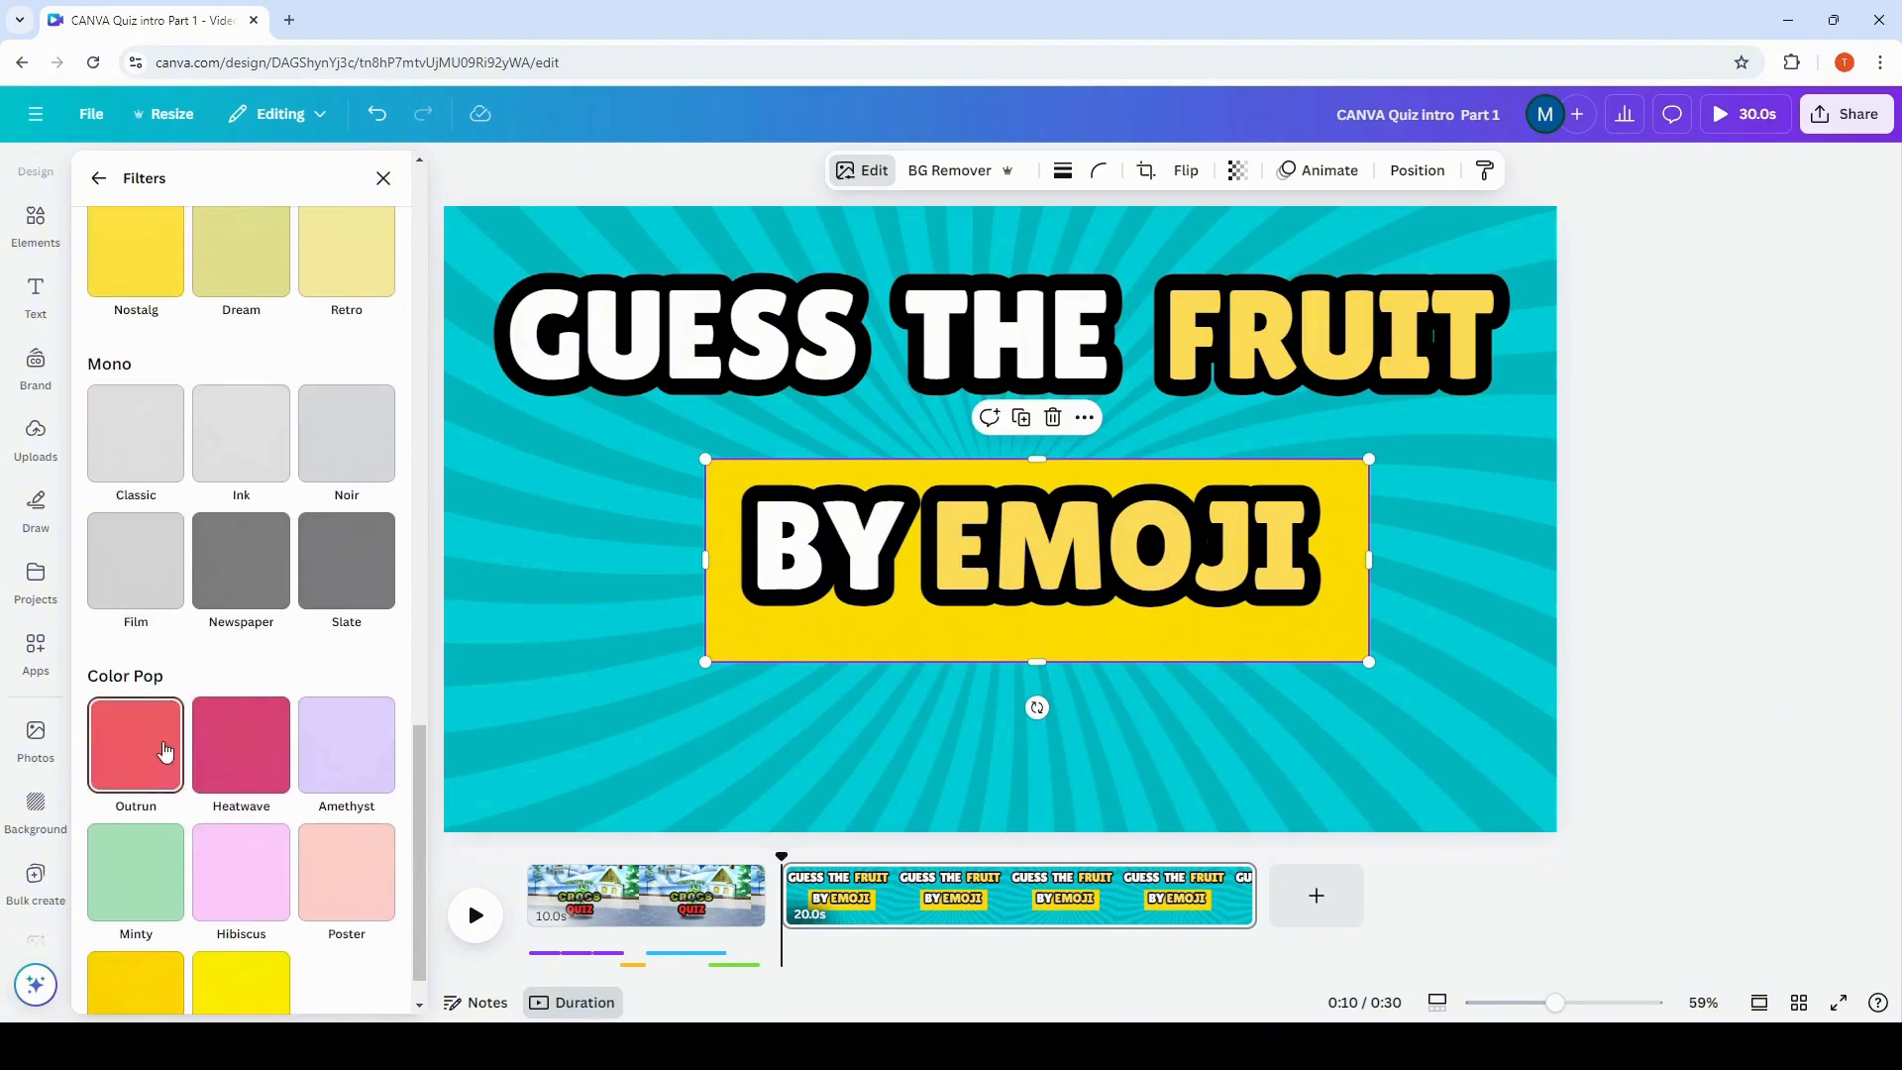
{"action": "left_click", "coordinate": [250, 752]}
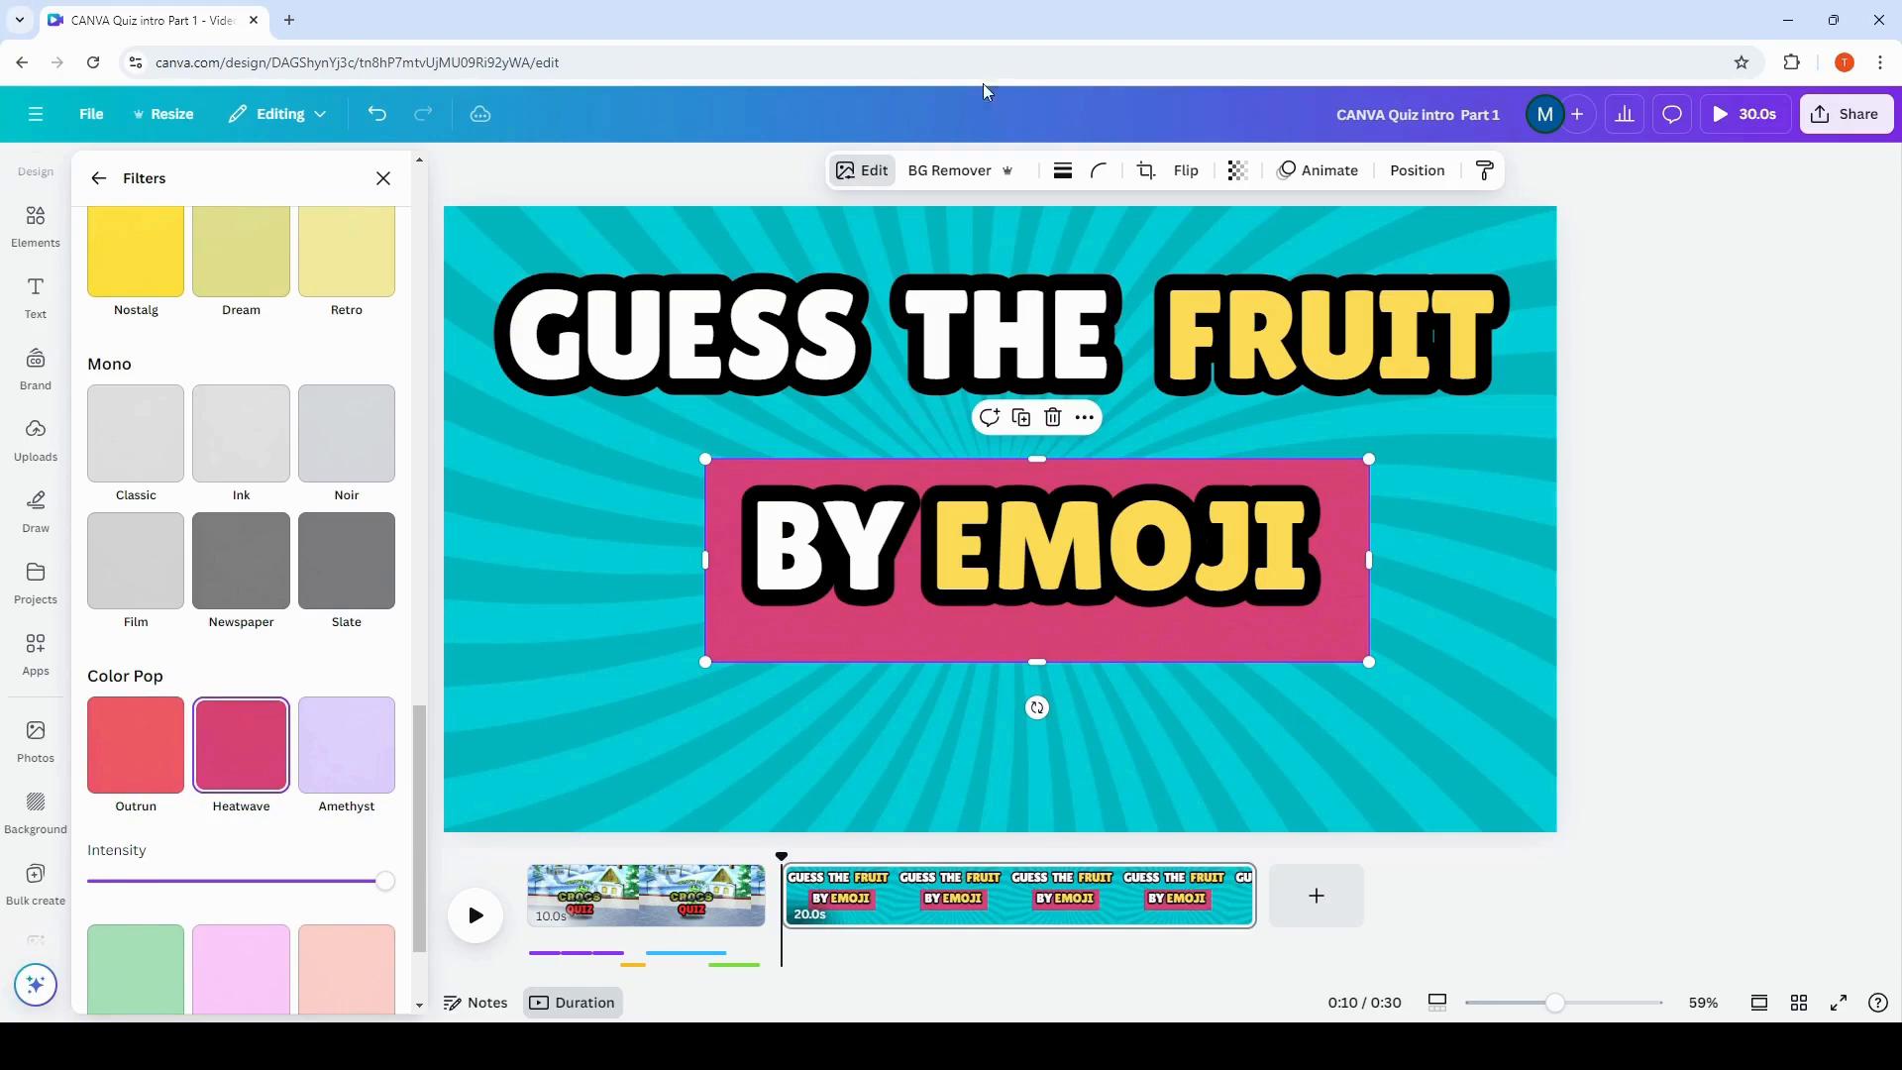
Add a Drop shadow effect to the pink banner behind BY EMOJI.
{"action": "left_click", "coordinate": [852, 171]}
{"action": "left_click", "coordinate": [868, 170]}
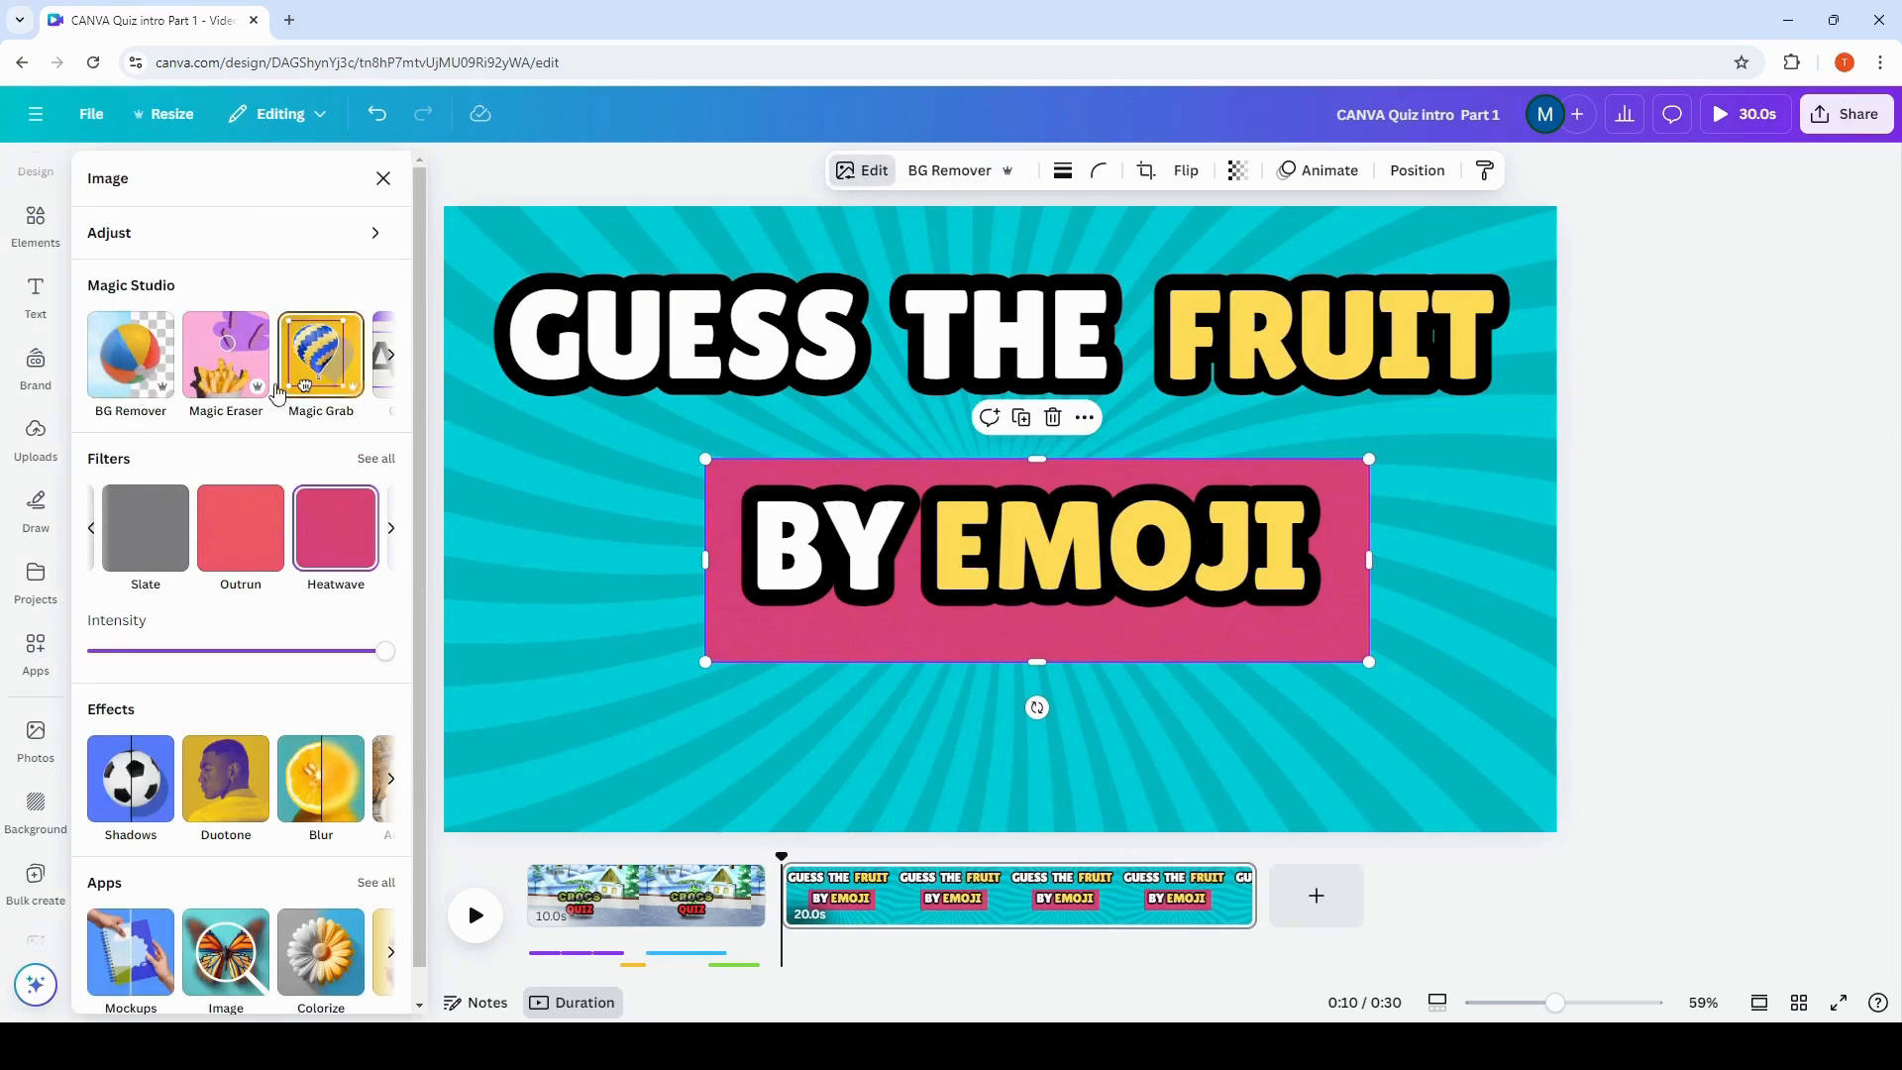
{"action": "scroll", "coordinate": [110, 801], "scroll_direction": "down", "scroll_amount": 1}
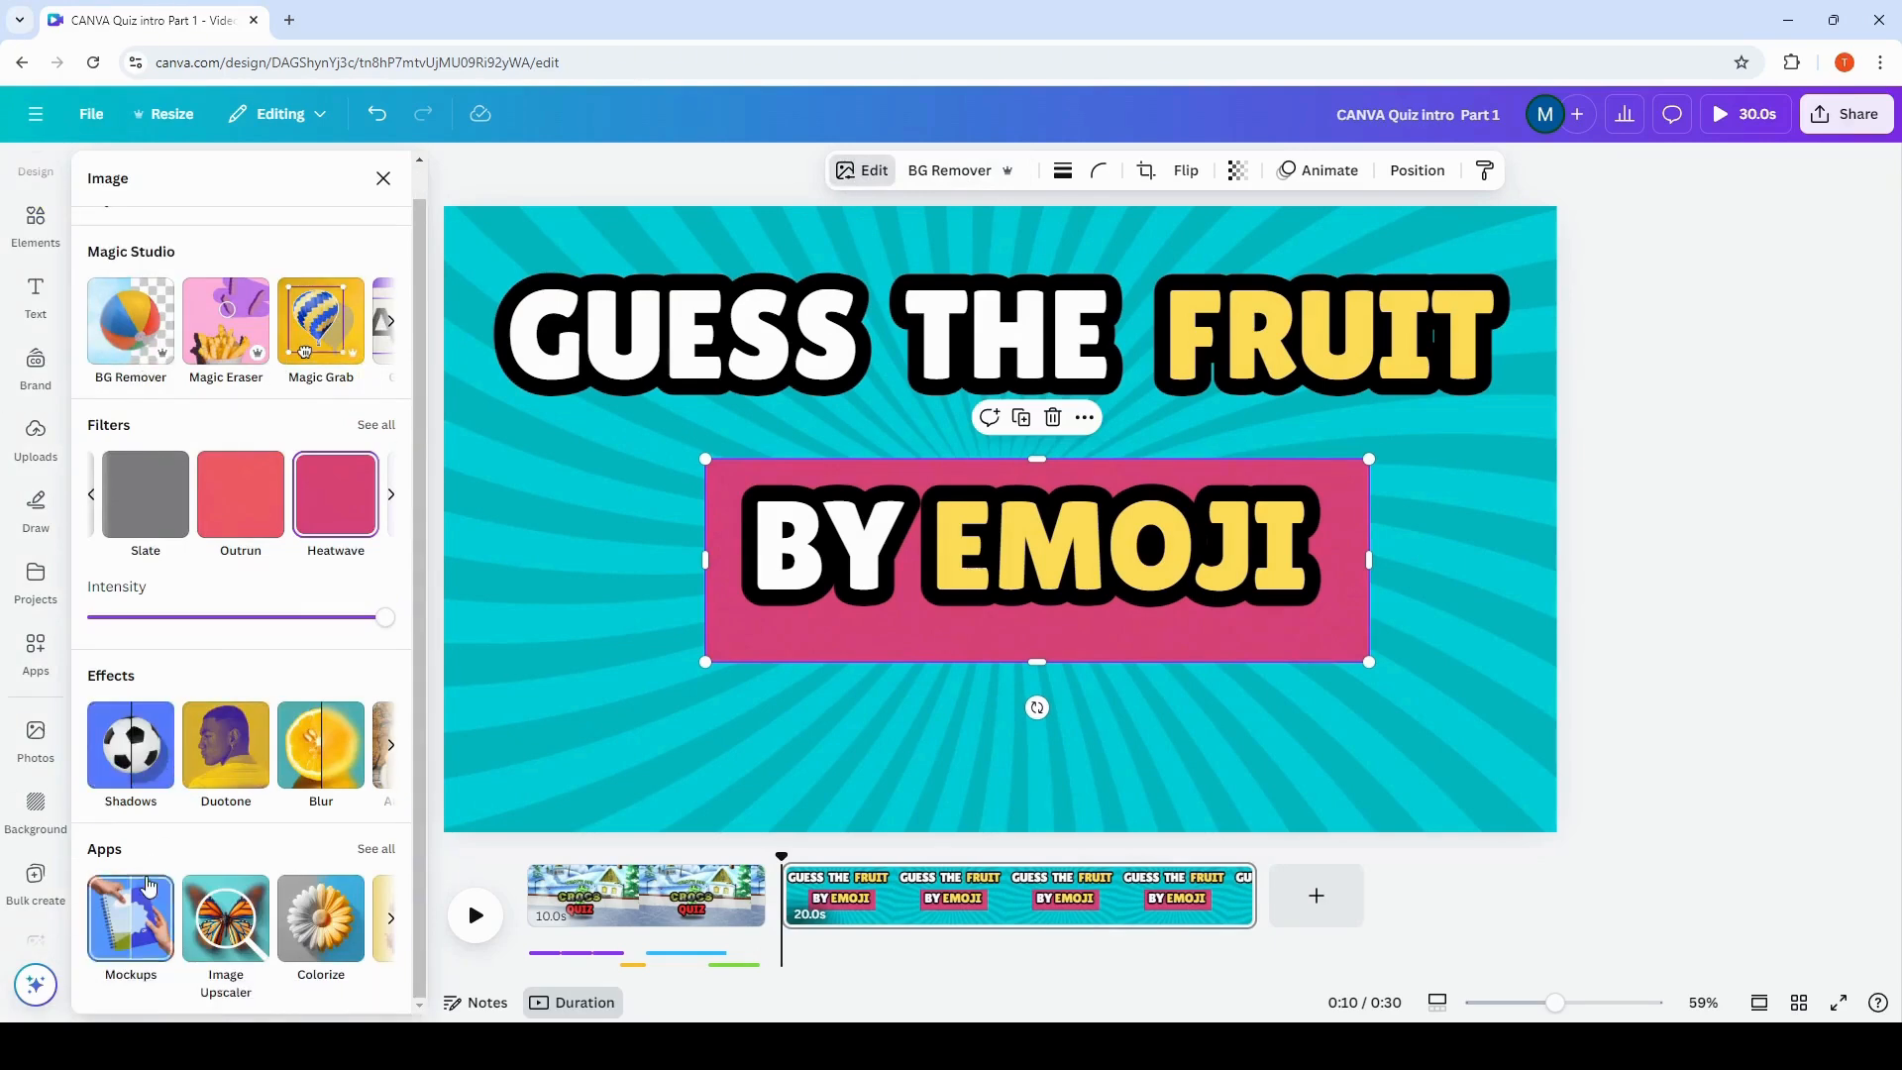
{"action": "left_click", "coordinate": [118, 750]}
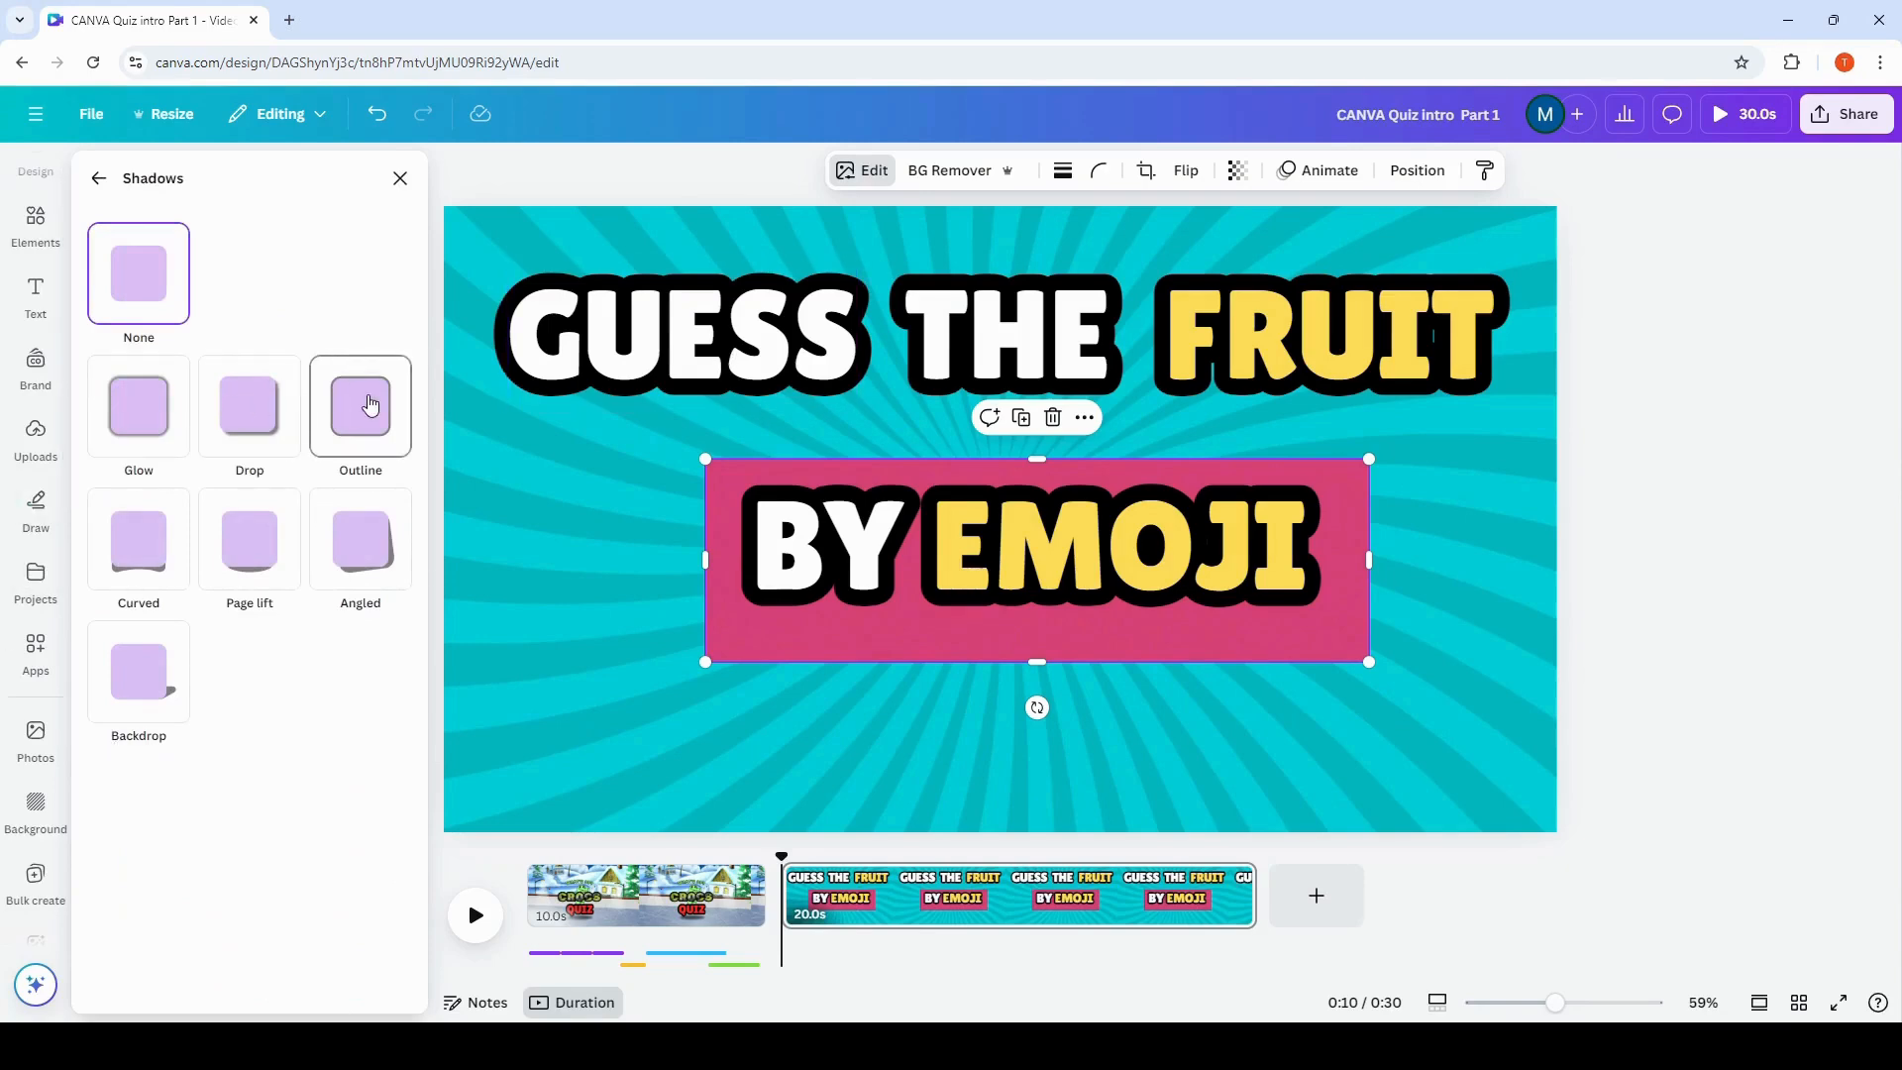
{"action": "left_click", "coordinate": [256, 412]}
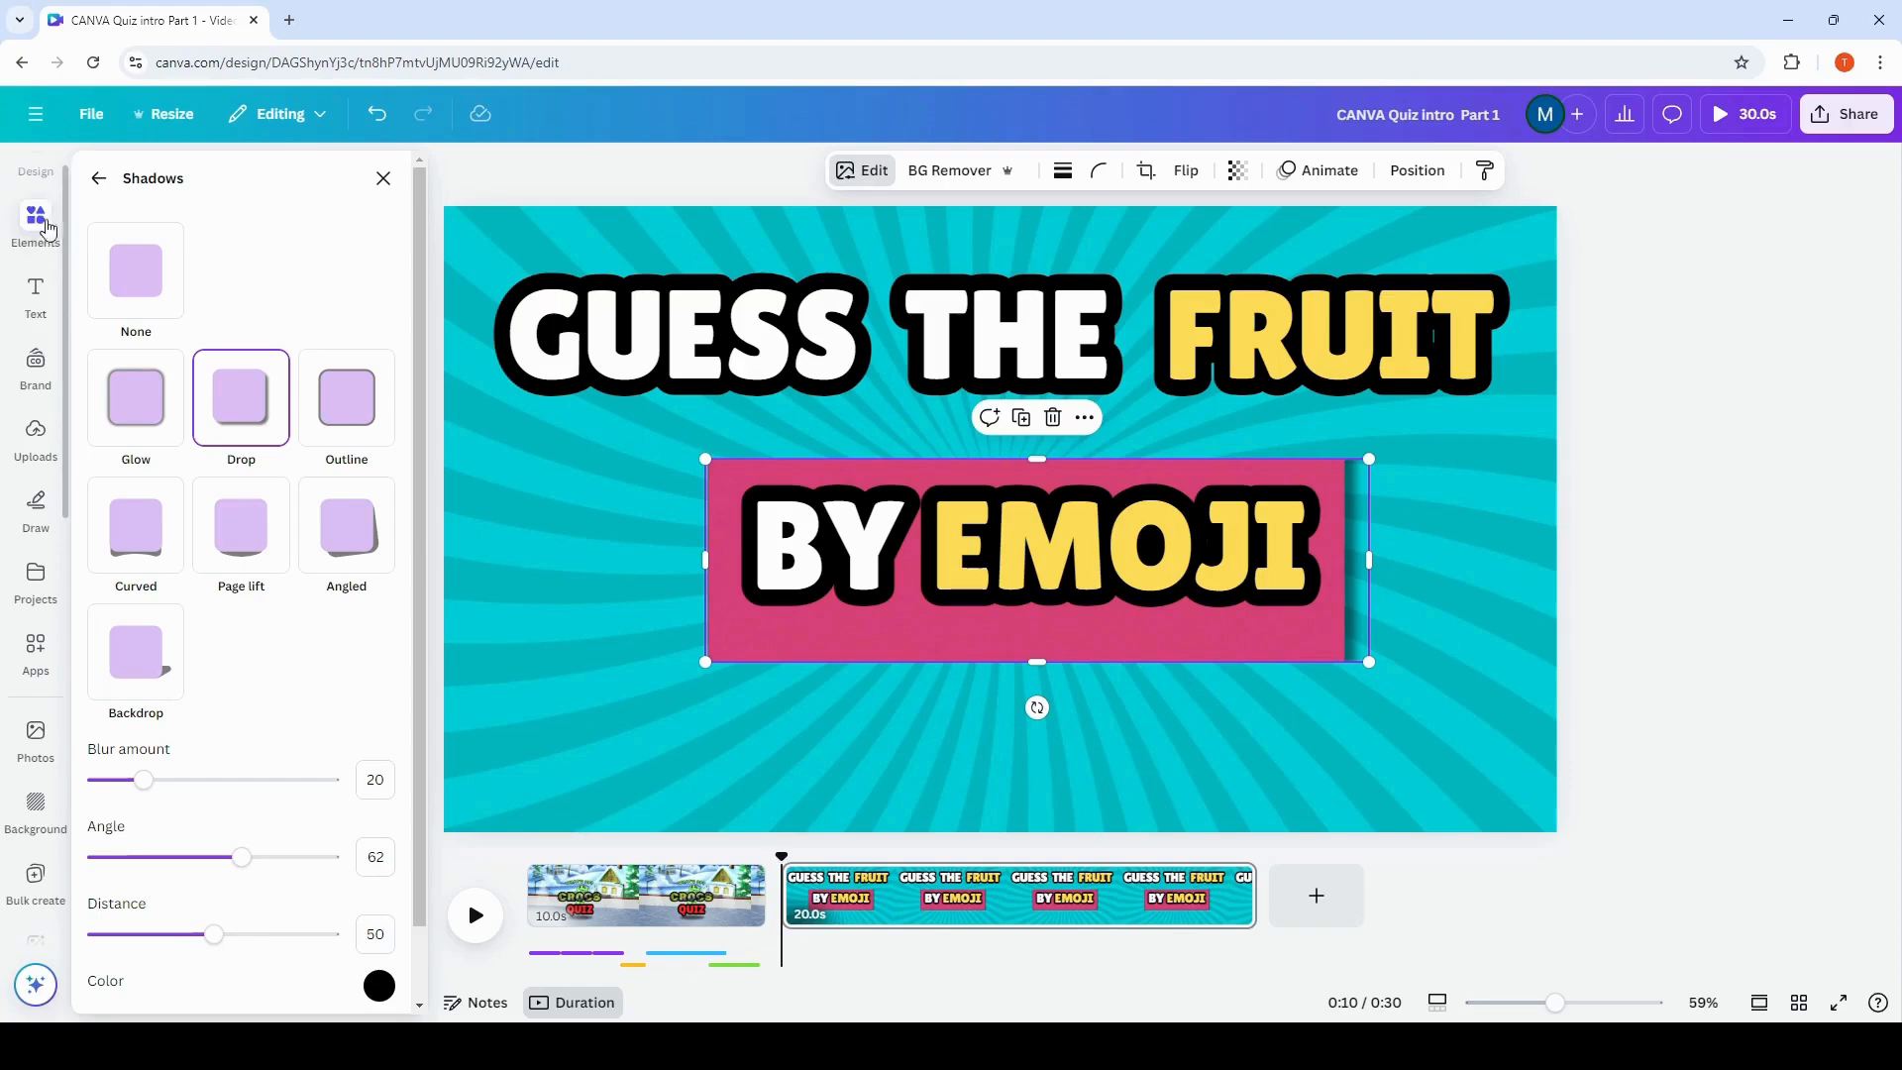
Search the elements for "Apple", insert the plain red apple graphic, and shrink it to a small icon centred below the banner.
{"action": "left_click", "coordinate": [36, 223]}
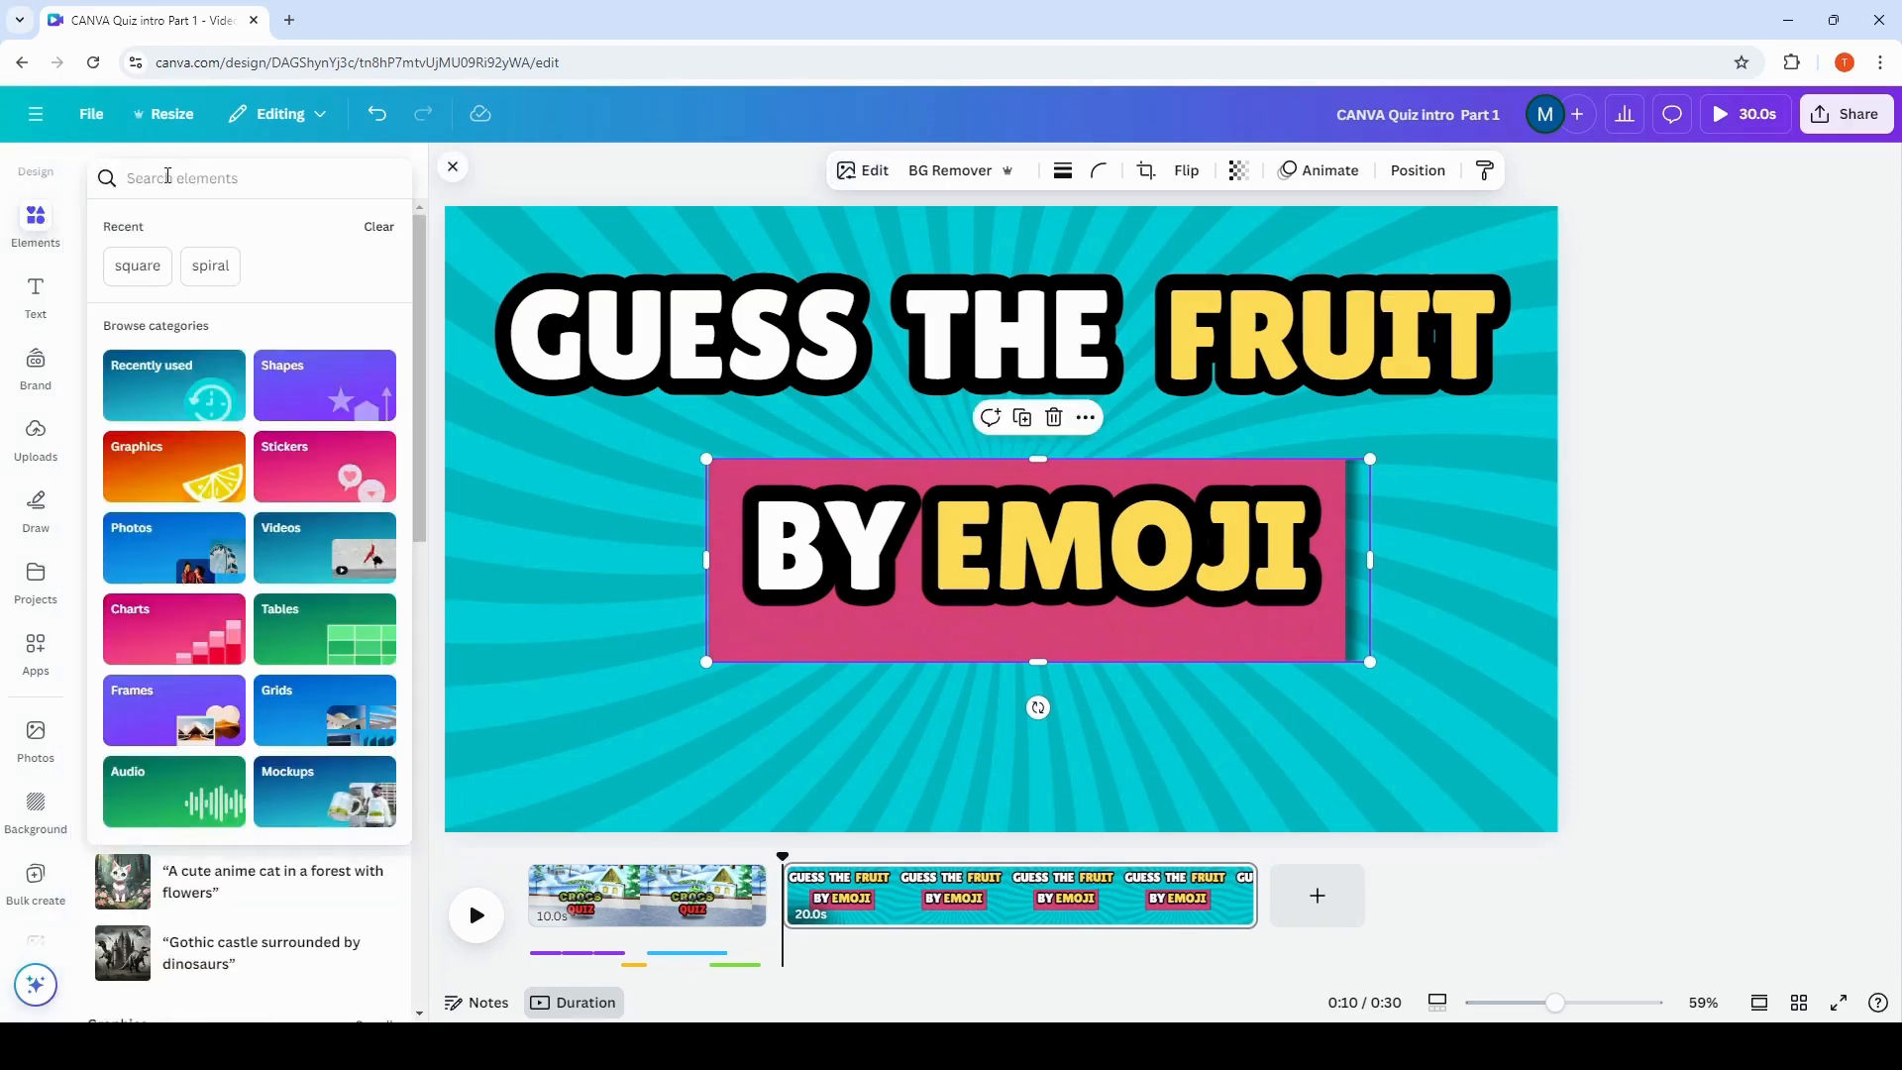
{"action": "type", "text": "Apple"}
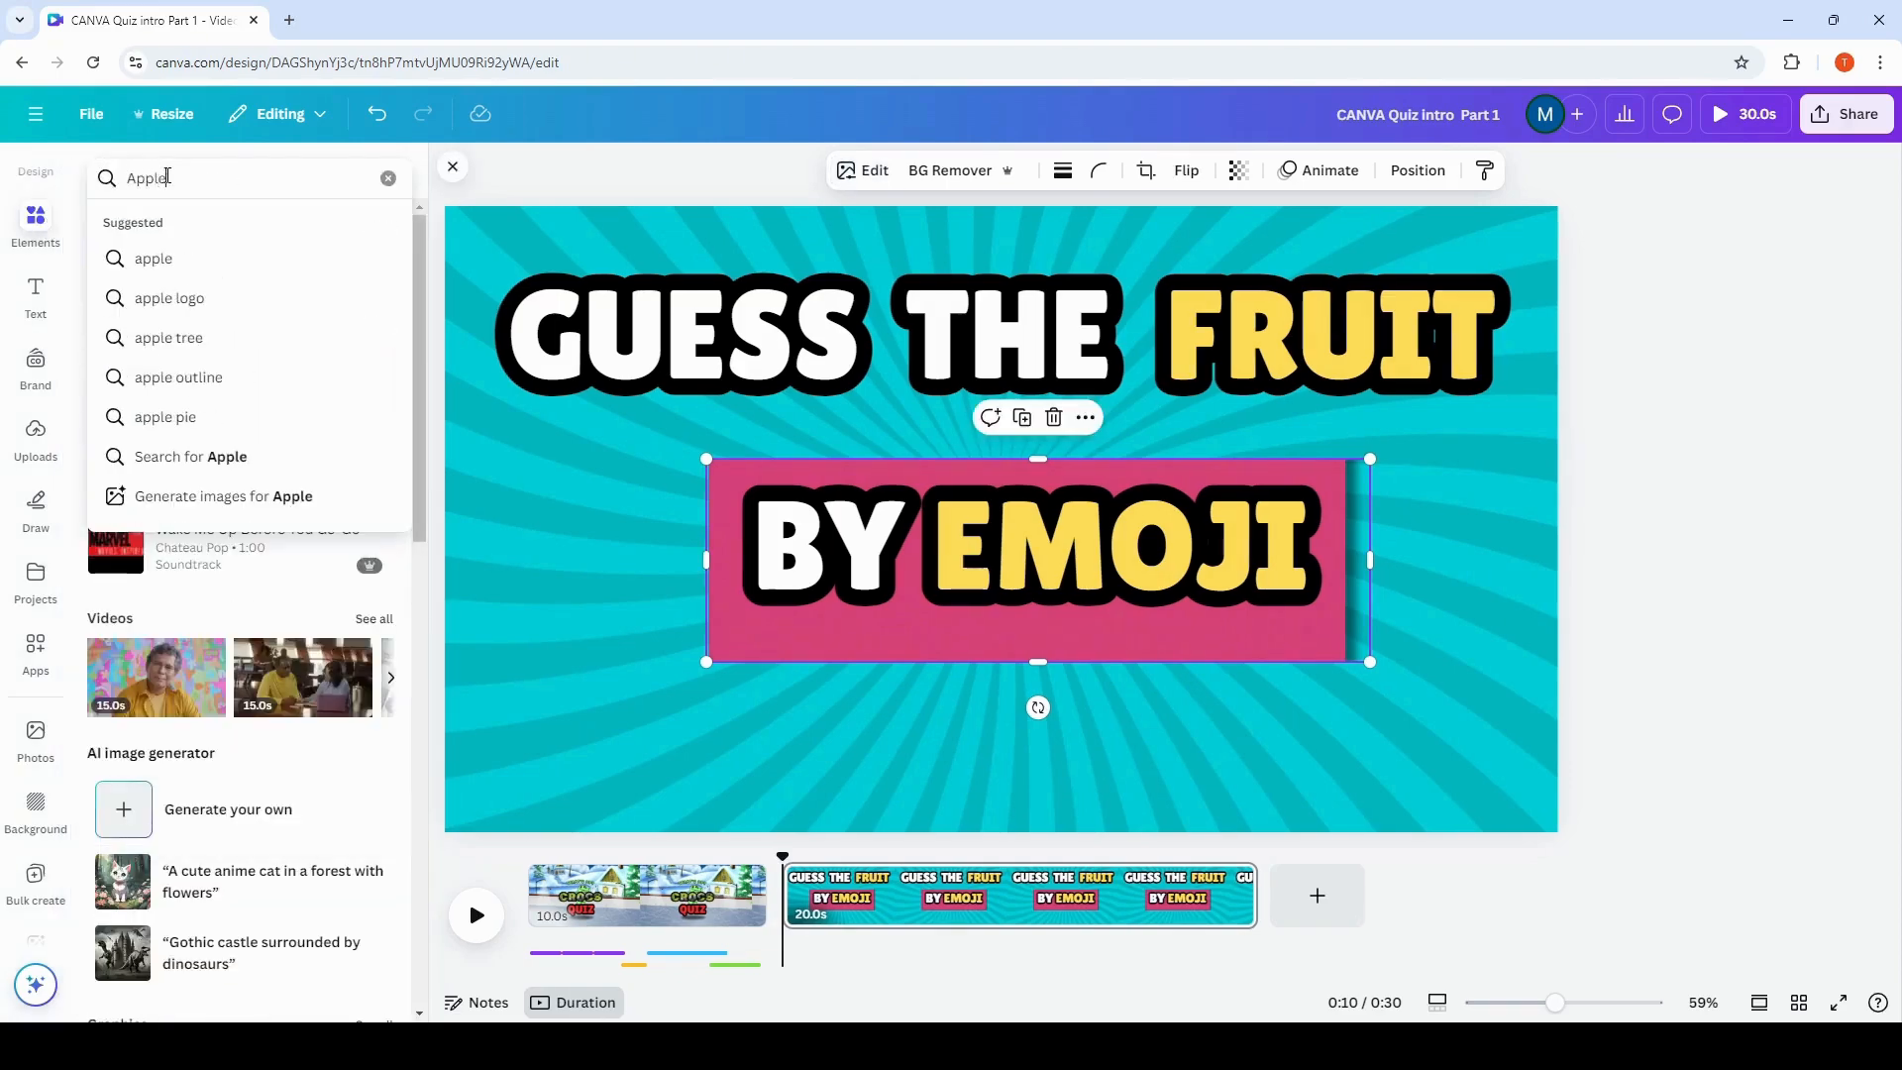
{"action": "key", "text": "Return"}
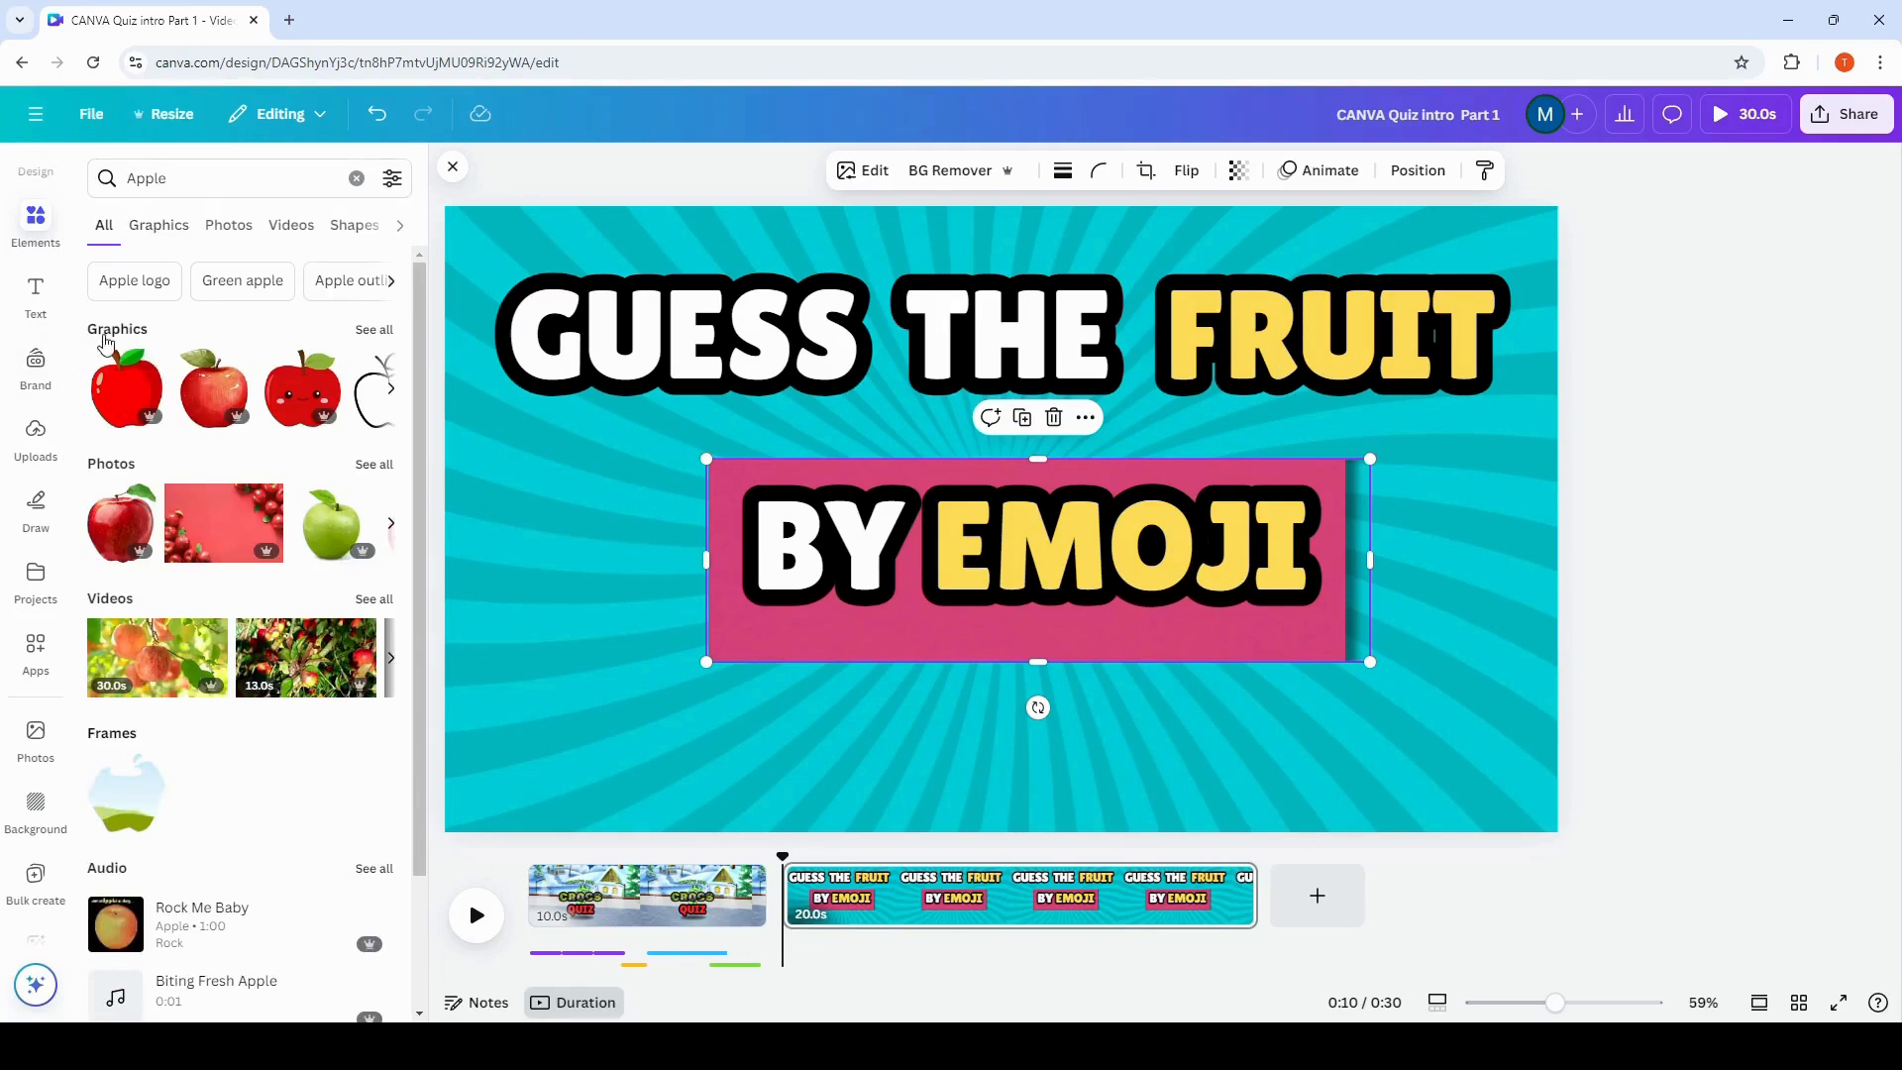
{"action": "left_click", "coordinate": [151, 366]}
{"action": "left_click", "coordinate": [140, 401]}
{"action": "left_click_drag", "start_coordinate": [139, 401], "coordinate": [1139, 693]}
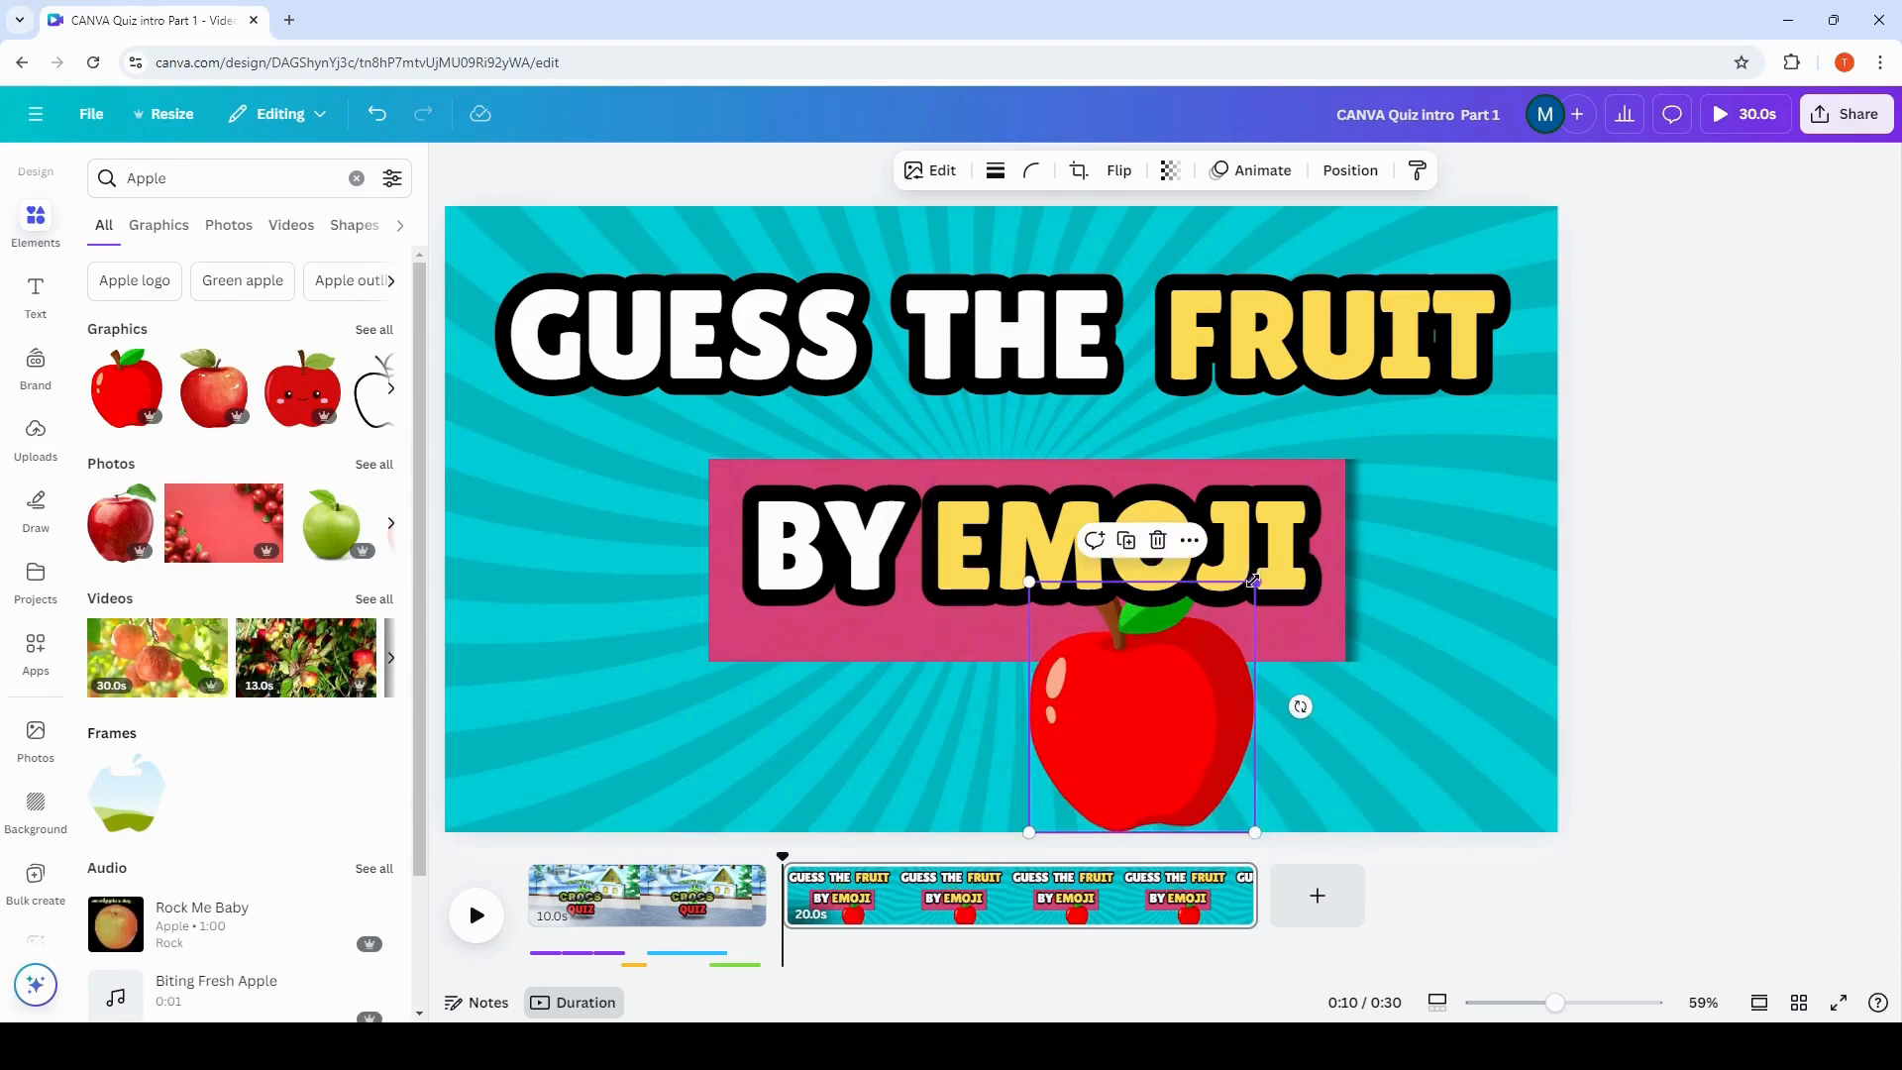
{"action": "left_click_drag", "start_coordinate": [1254, 580], "coordinate": [1139, 709]}
{"action": "left_click_drag", "start_coordinate": [1112, 780], "coordinate": [1052, 762]}
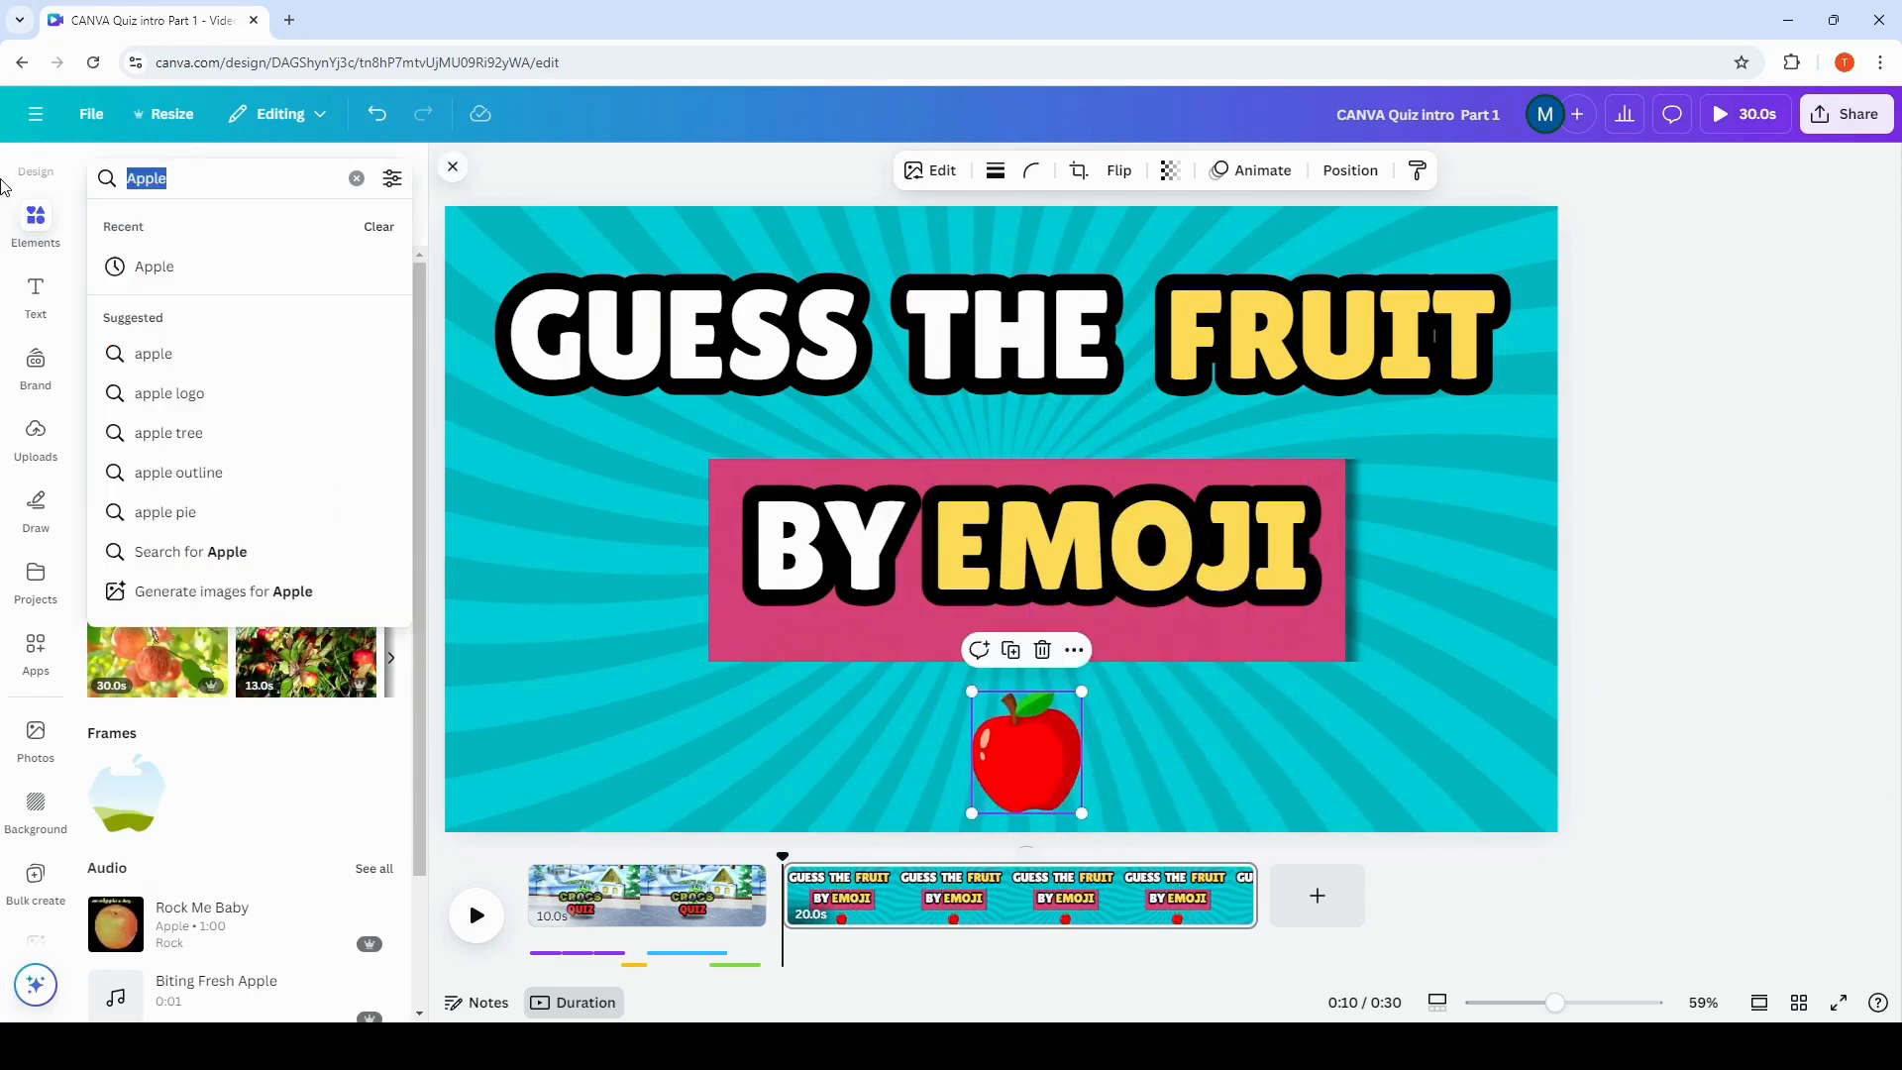
Search the elements for "strawberry", insert the whole strawberry graphic, and place it at apple size to the right of the apple.
{"action": "type", "text": "strawberry"}
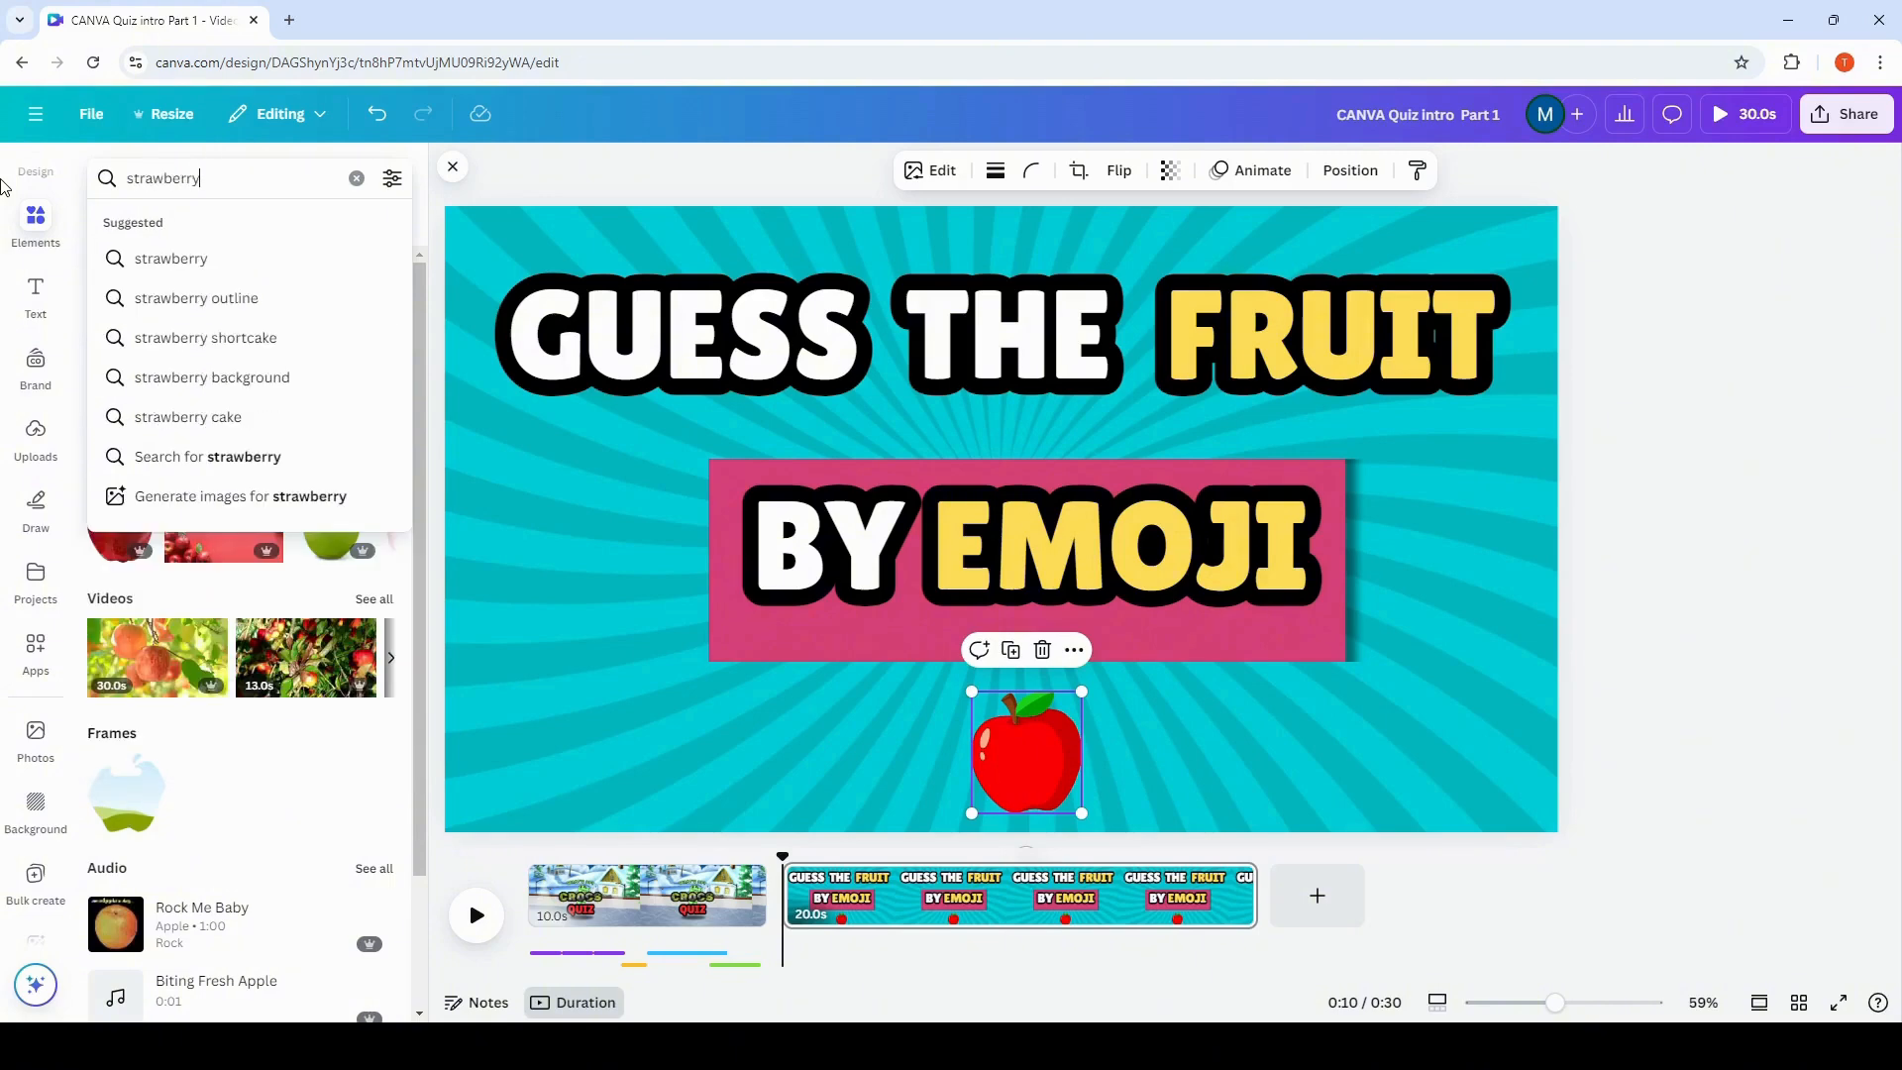
{"action": "left_click", "coordinate": [99, 263]}
{"action": "left_click", "coordinate": [127, 386]}
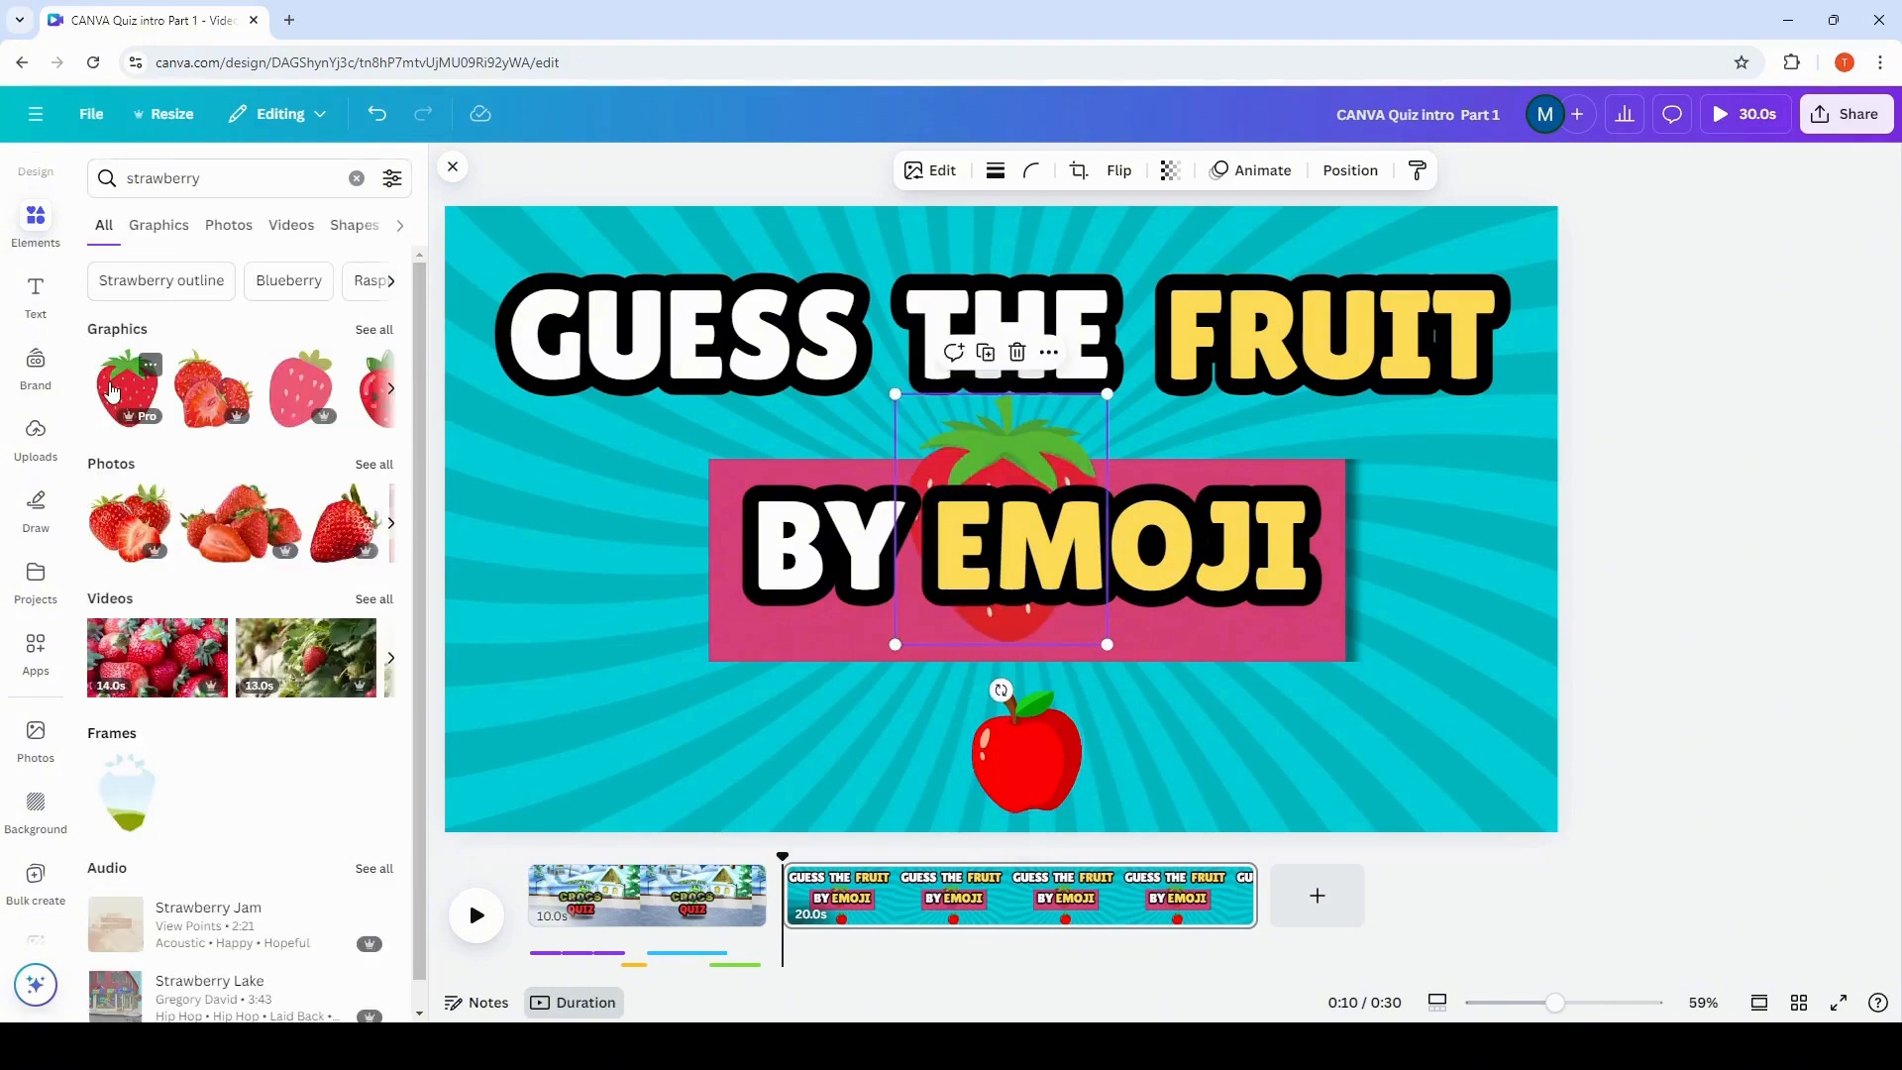
{"action": "left_click_drag", "start_coordinate": [1058, 457], "coordinate": [1276, 627]}
{"action": "left_click_drag", "start_coordinate": [1324, 564], "coordinate": [1258, 755]}
{"action": "left_click_drag", "start_coordinate": [1277, 682], "coordinate": [1231, 747]}
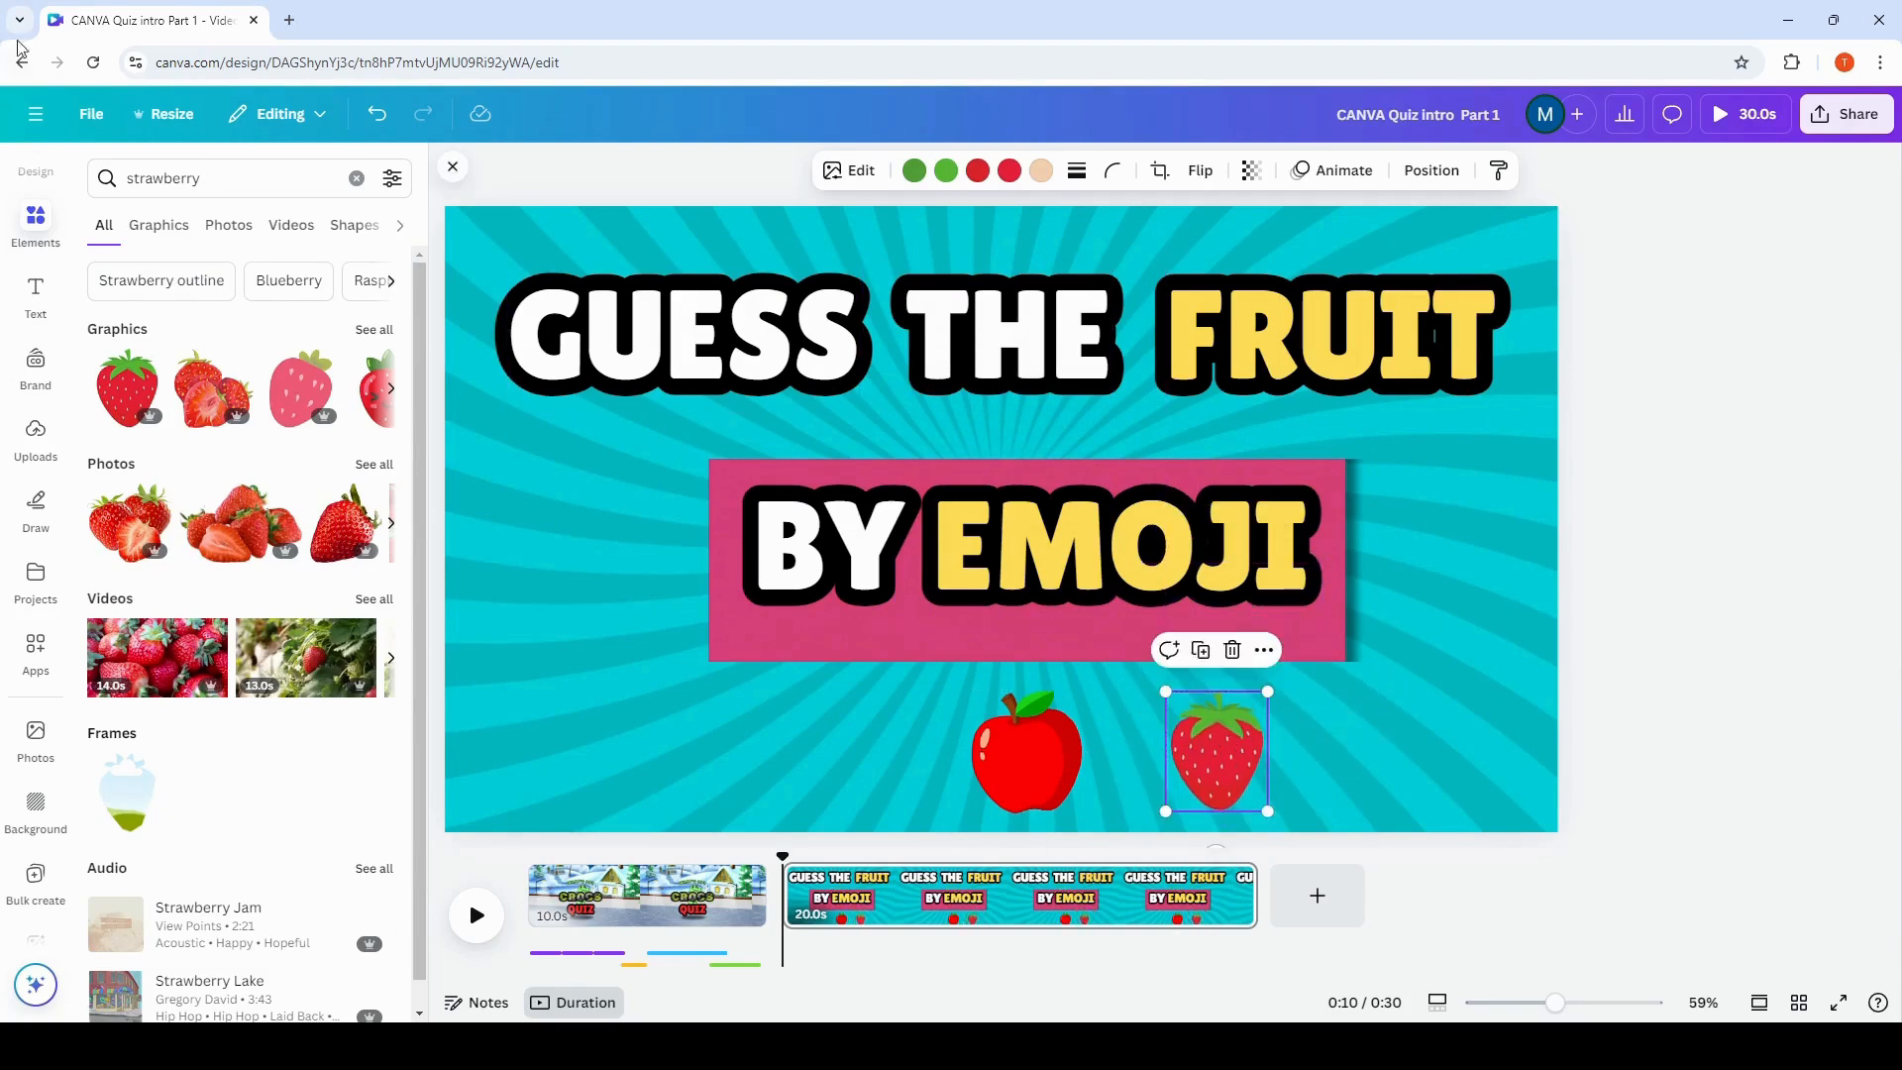
Search the elements for "mango", insert the whole mango graphic with a leaf, and place it at apple size to the left of the apple.
{"action": "double_click", "coordinate": [186, 179]}
{"action": "key", "text": "BackSpace"}
{"action": "type", "text": "mang"}
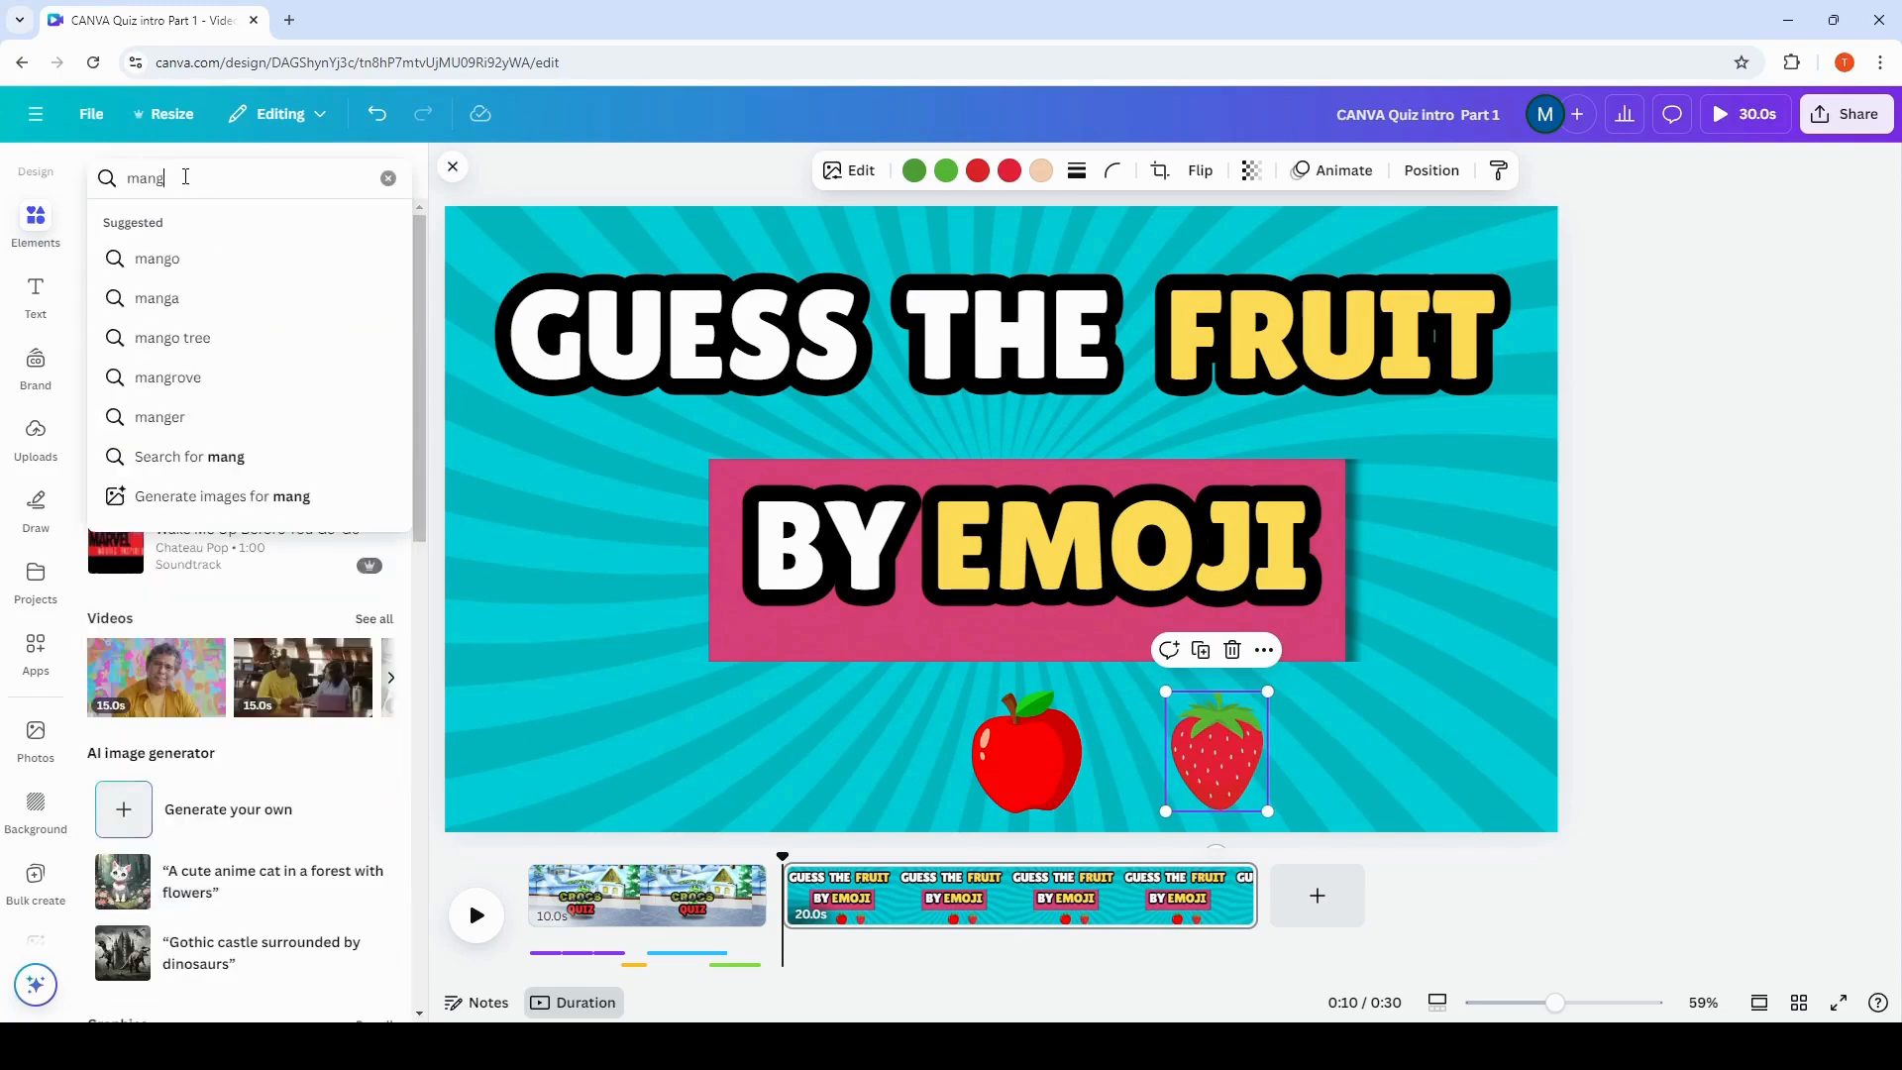
{"action": "type", "text": "o"}
{"action": "key", "text": "Return"}
{"action": "left_click", "coordinate": [121, 391]}
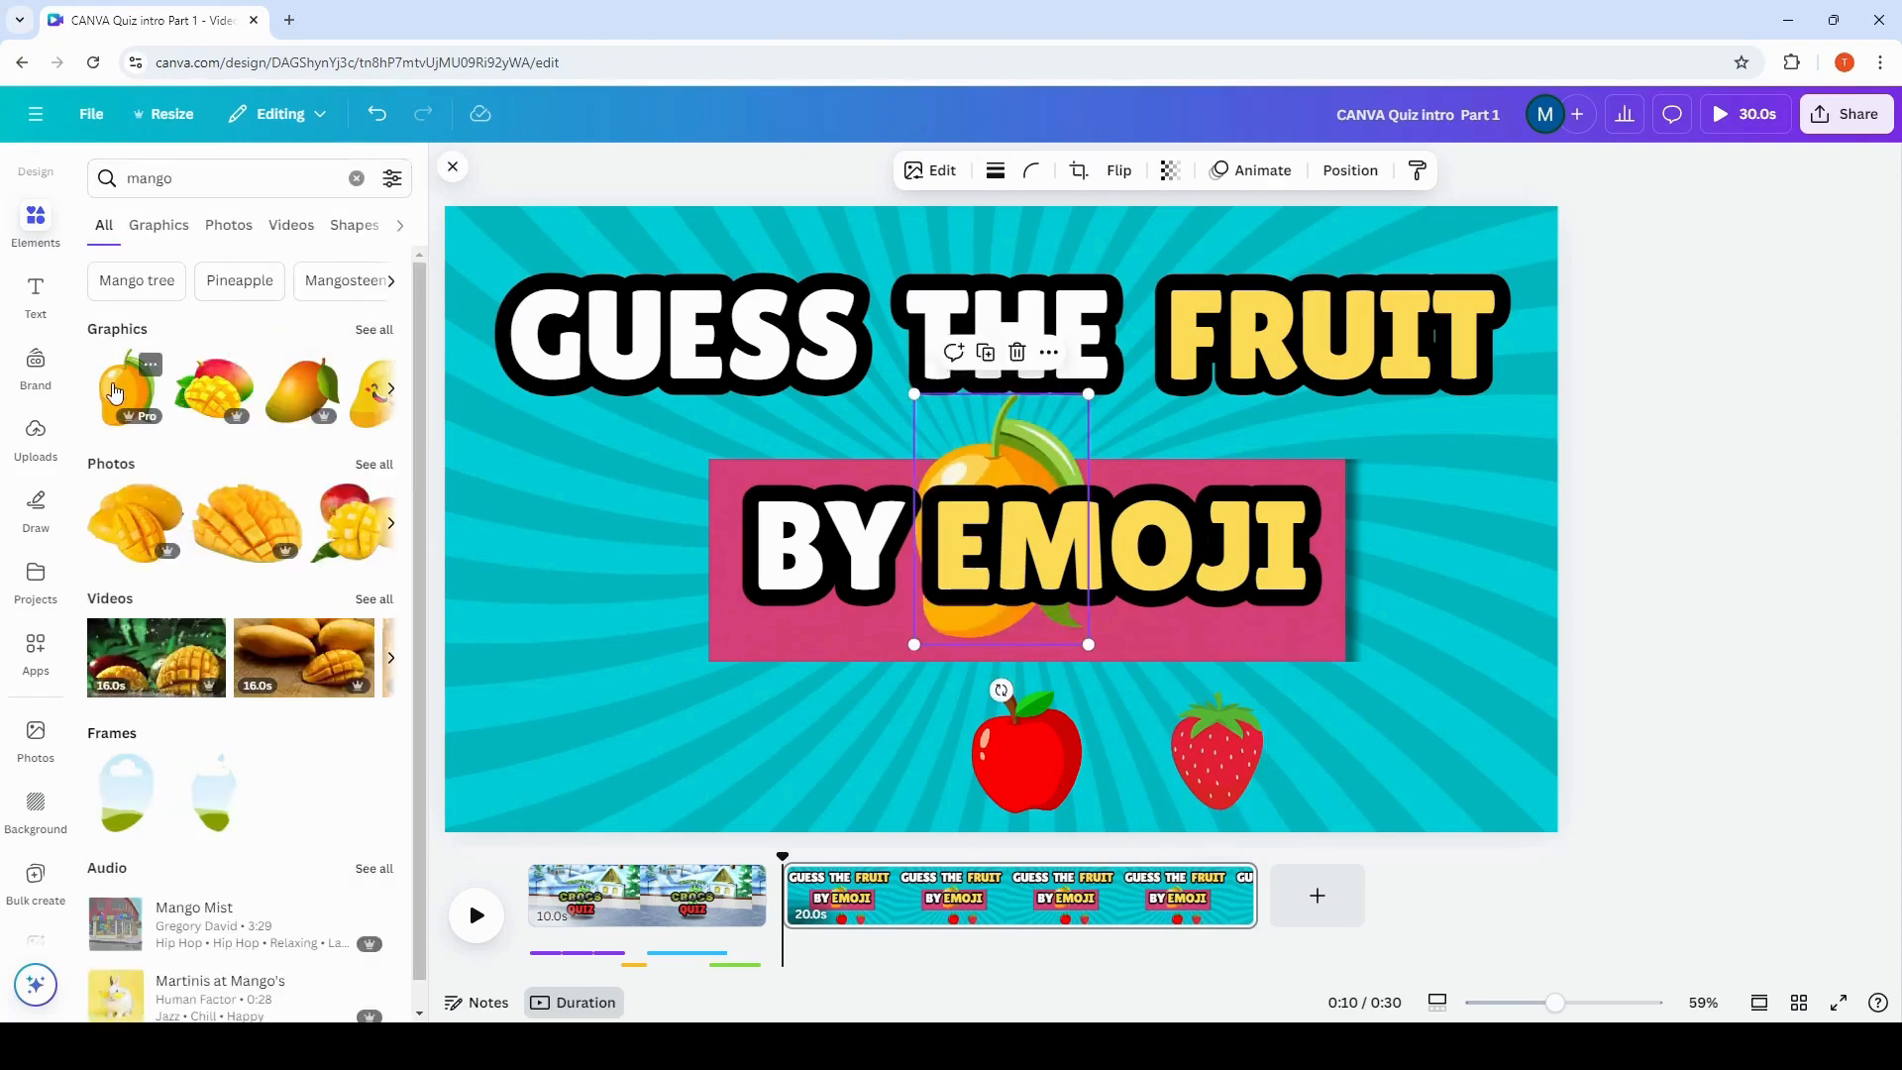
{"action": "left_click_drag", "start_coordinate": [1013, 506], "coordinate": [864, 684]}
{"action": "left_click_drag", "start_coordinate": [941, 574], "coordinate": [860, 689]}
{"action": "left_click_drag", "start_coordinate": [810, 759], "coordinate": [845, 754]}
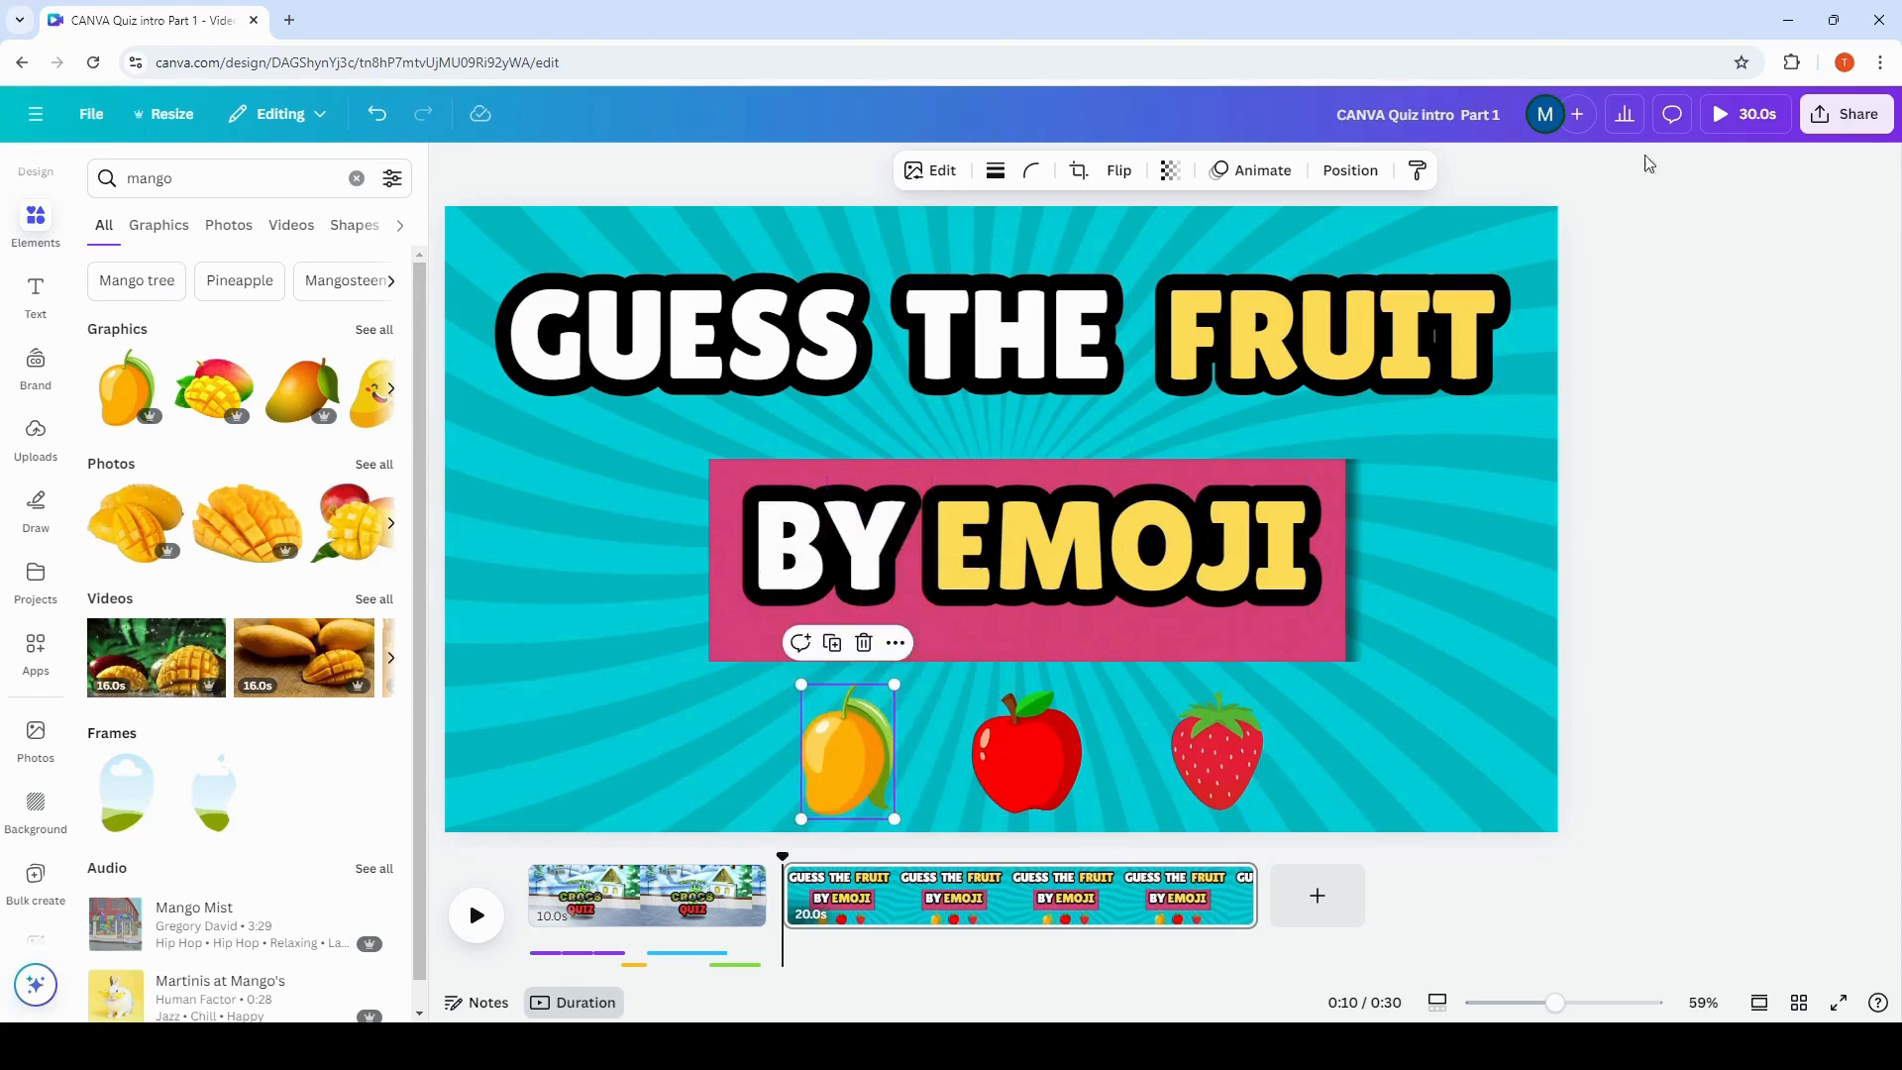
Search the graphics for "fruit basket" and insert the tall-handled wicker basket filled with bananas, oranges and pineapple.
{"action": "left_click", "coordinate": [356, 178]}
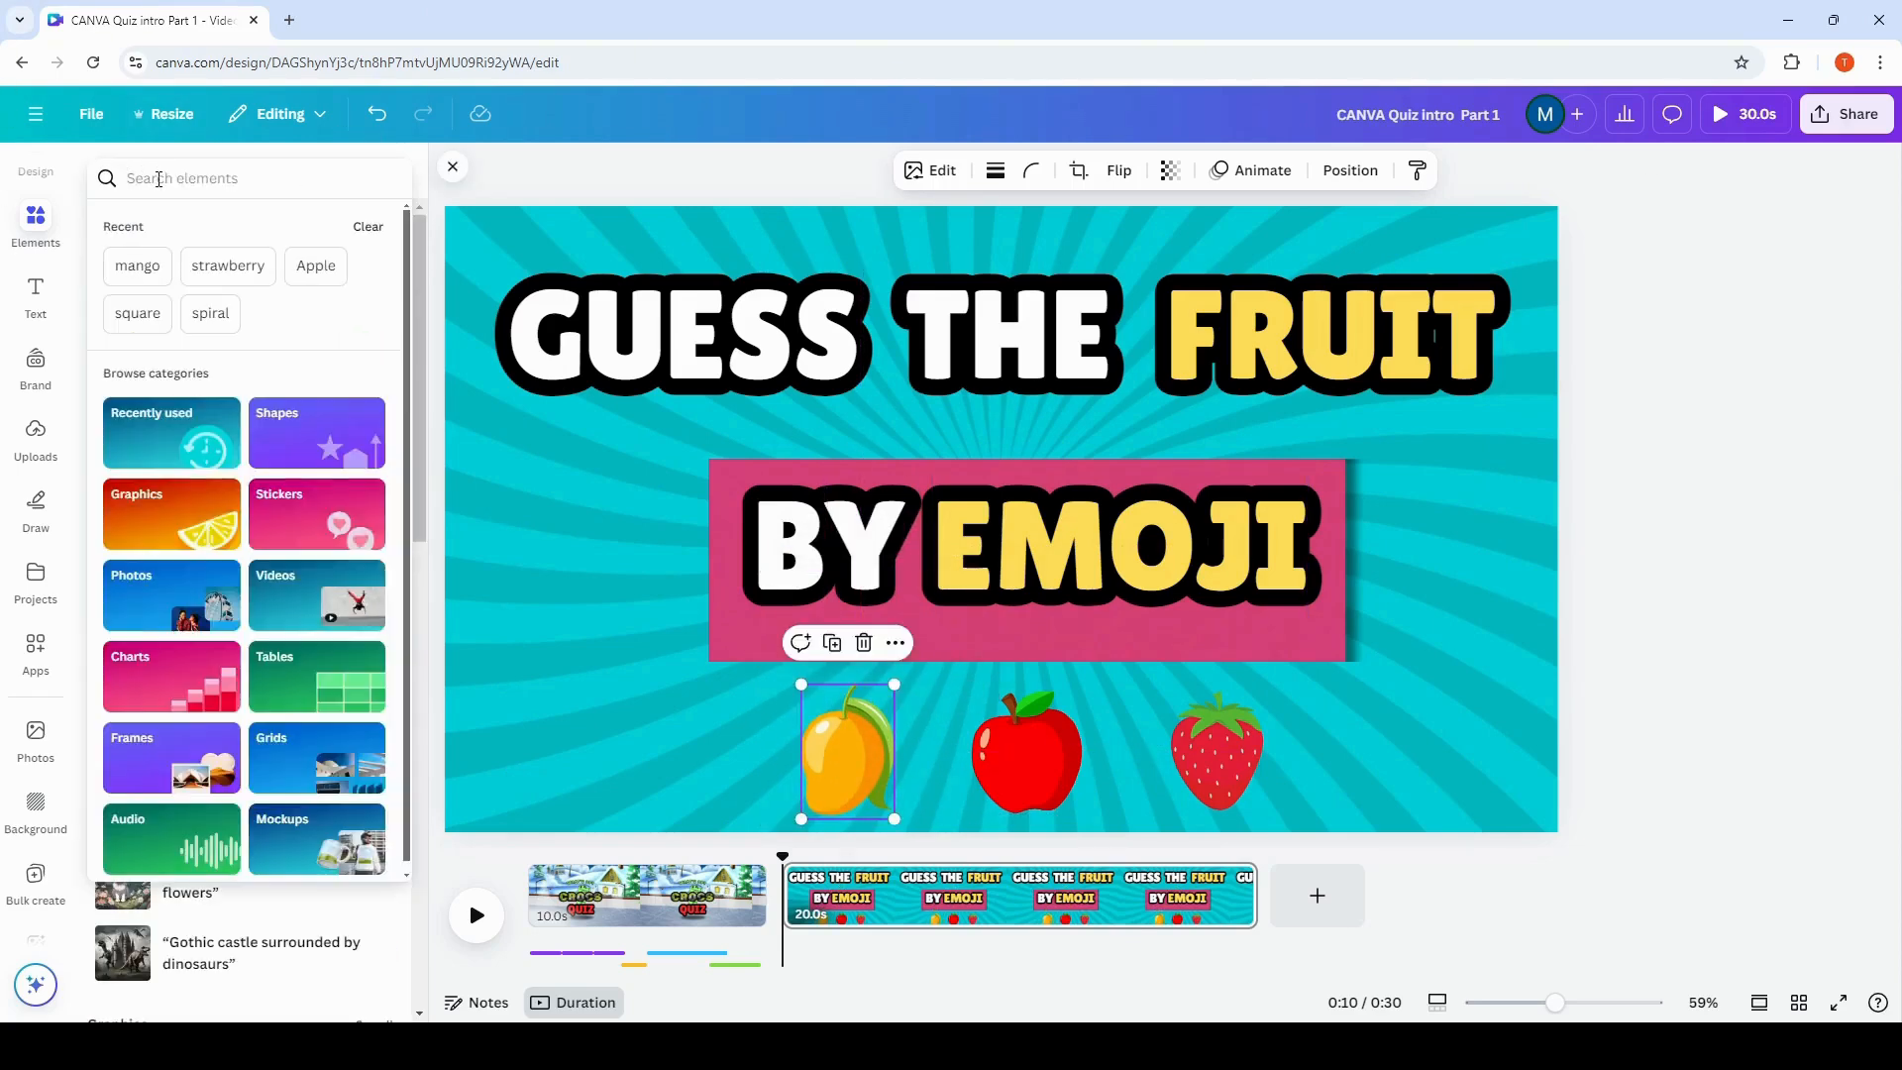
{"action": "type", "text": "b"}
{"action": "key", "text": "BackSpace"}
{"action": "type", "text": "g"}
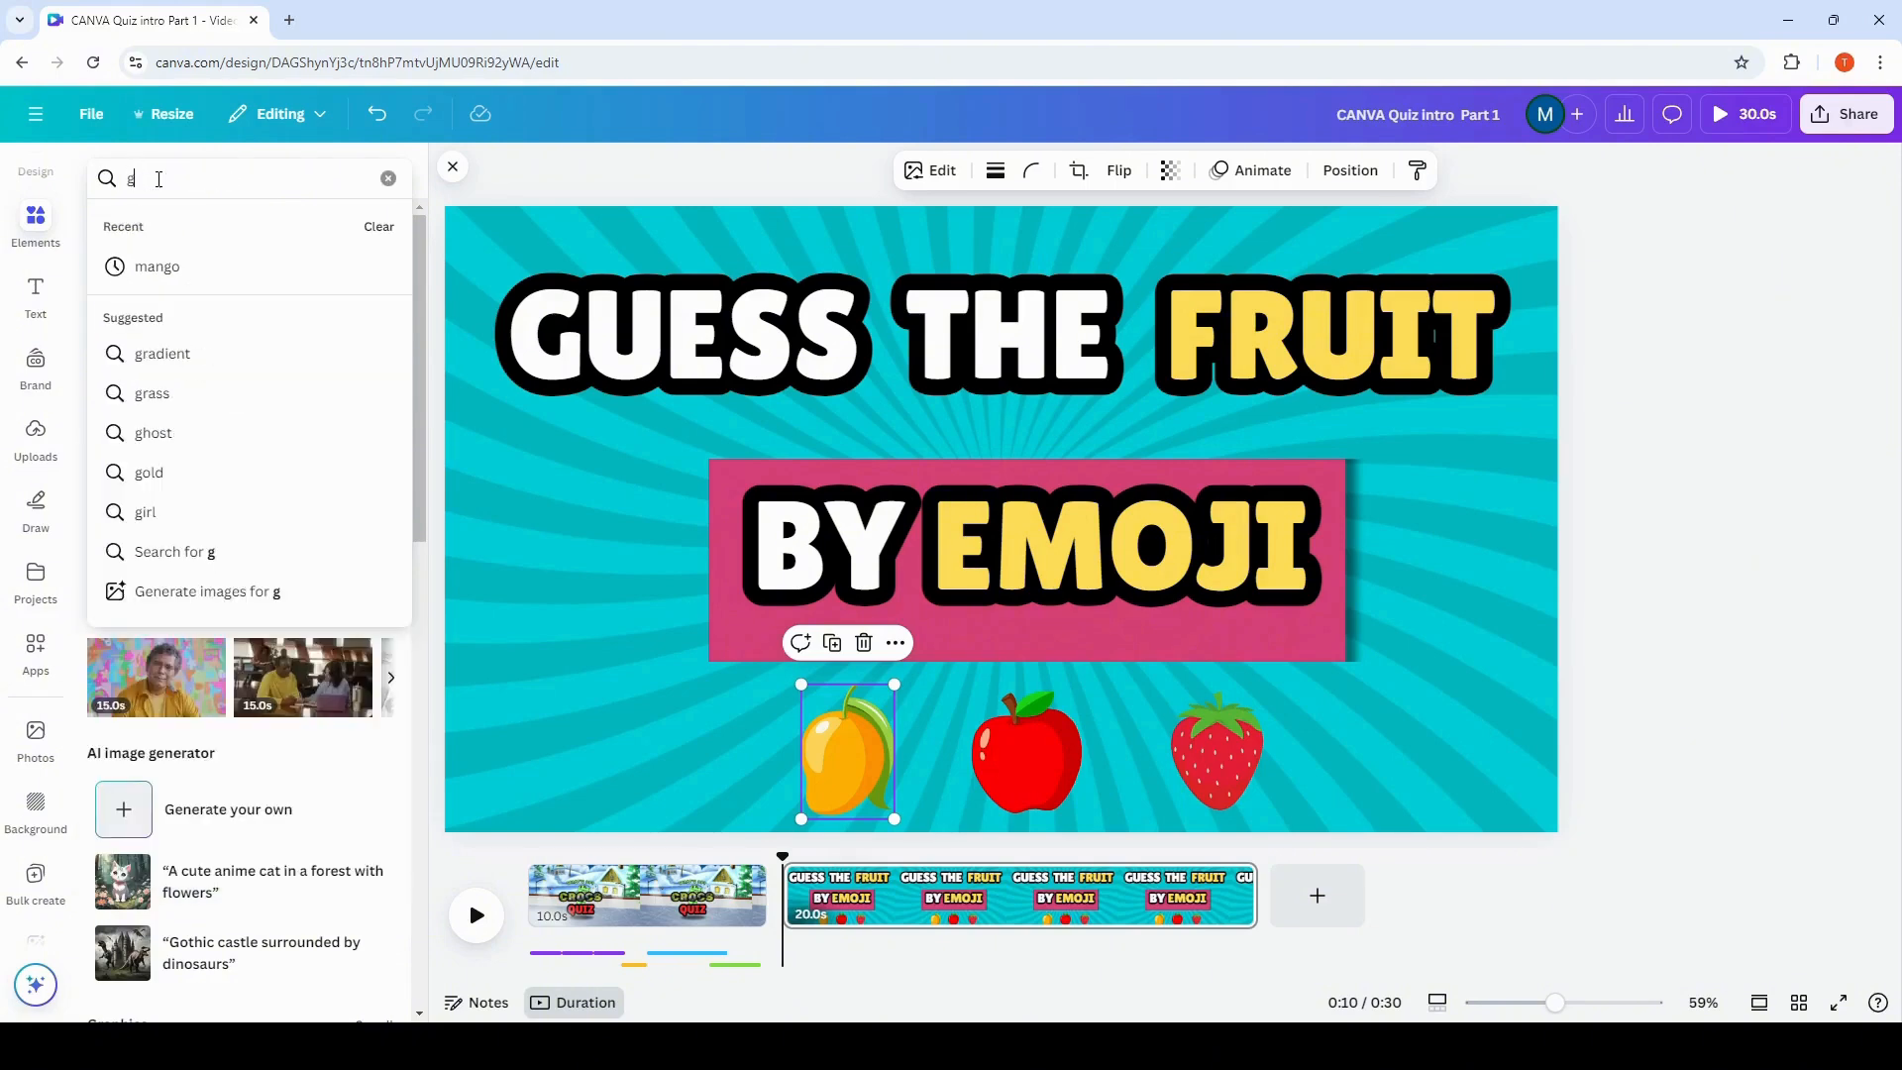
{"action": "key", "text": "BackSpace"}
{"action": "type", "text": "fruit basket"}
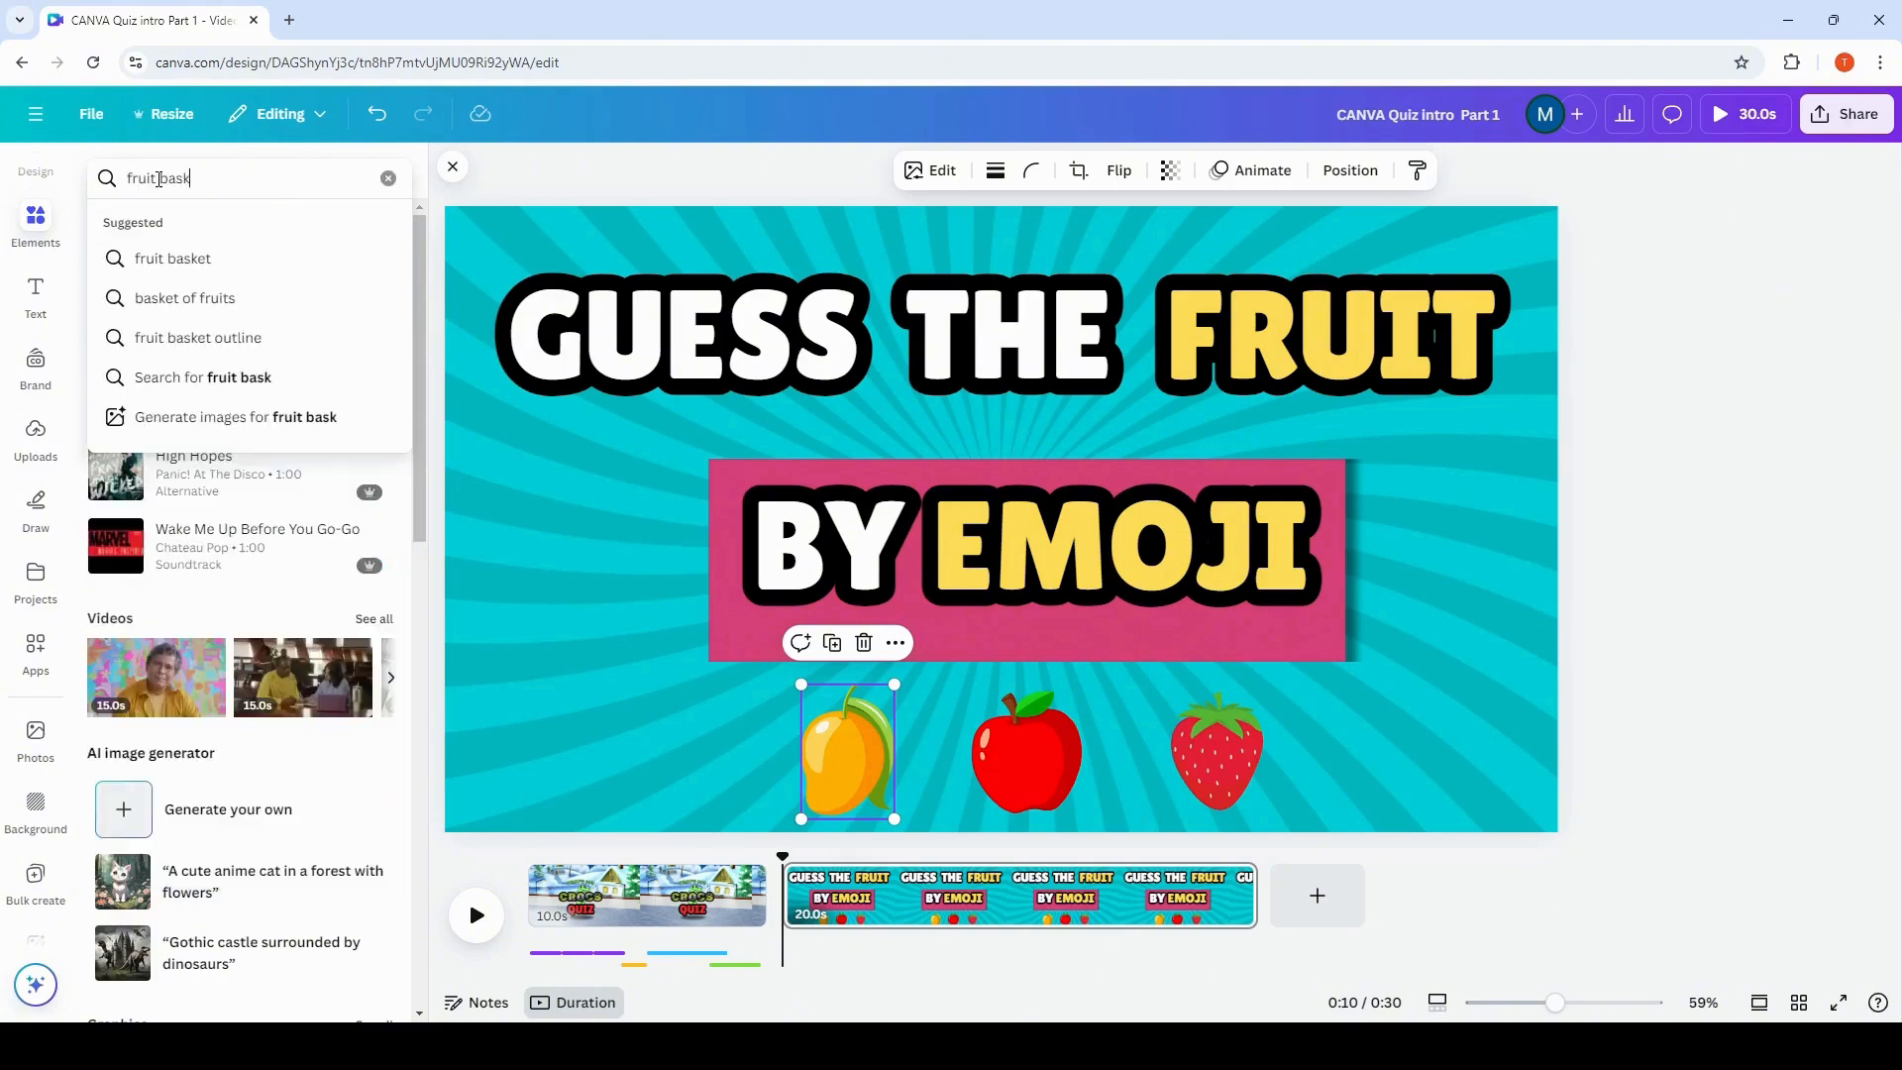
{"action": "key", "text": "Return"}
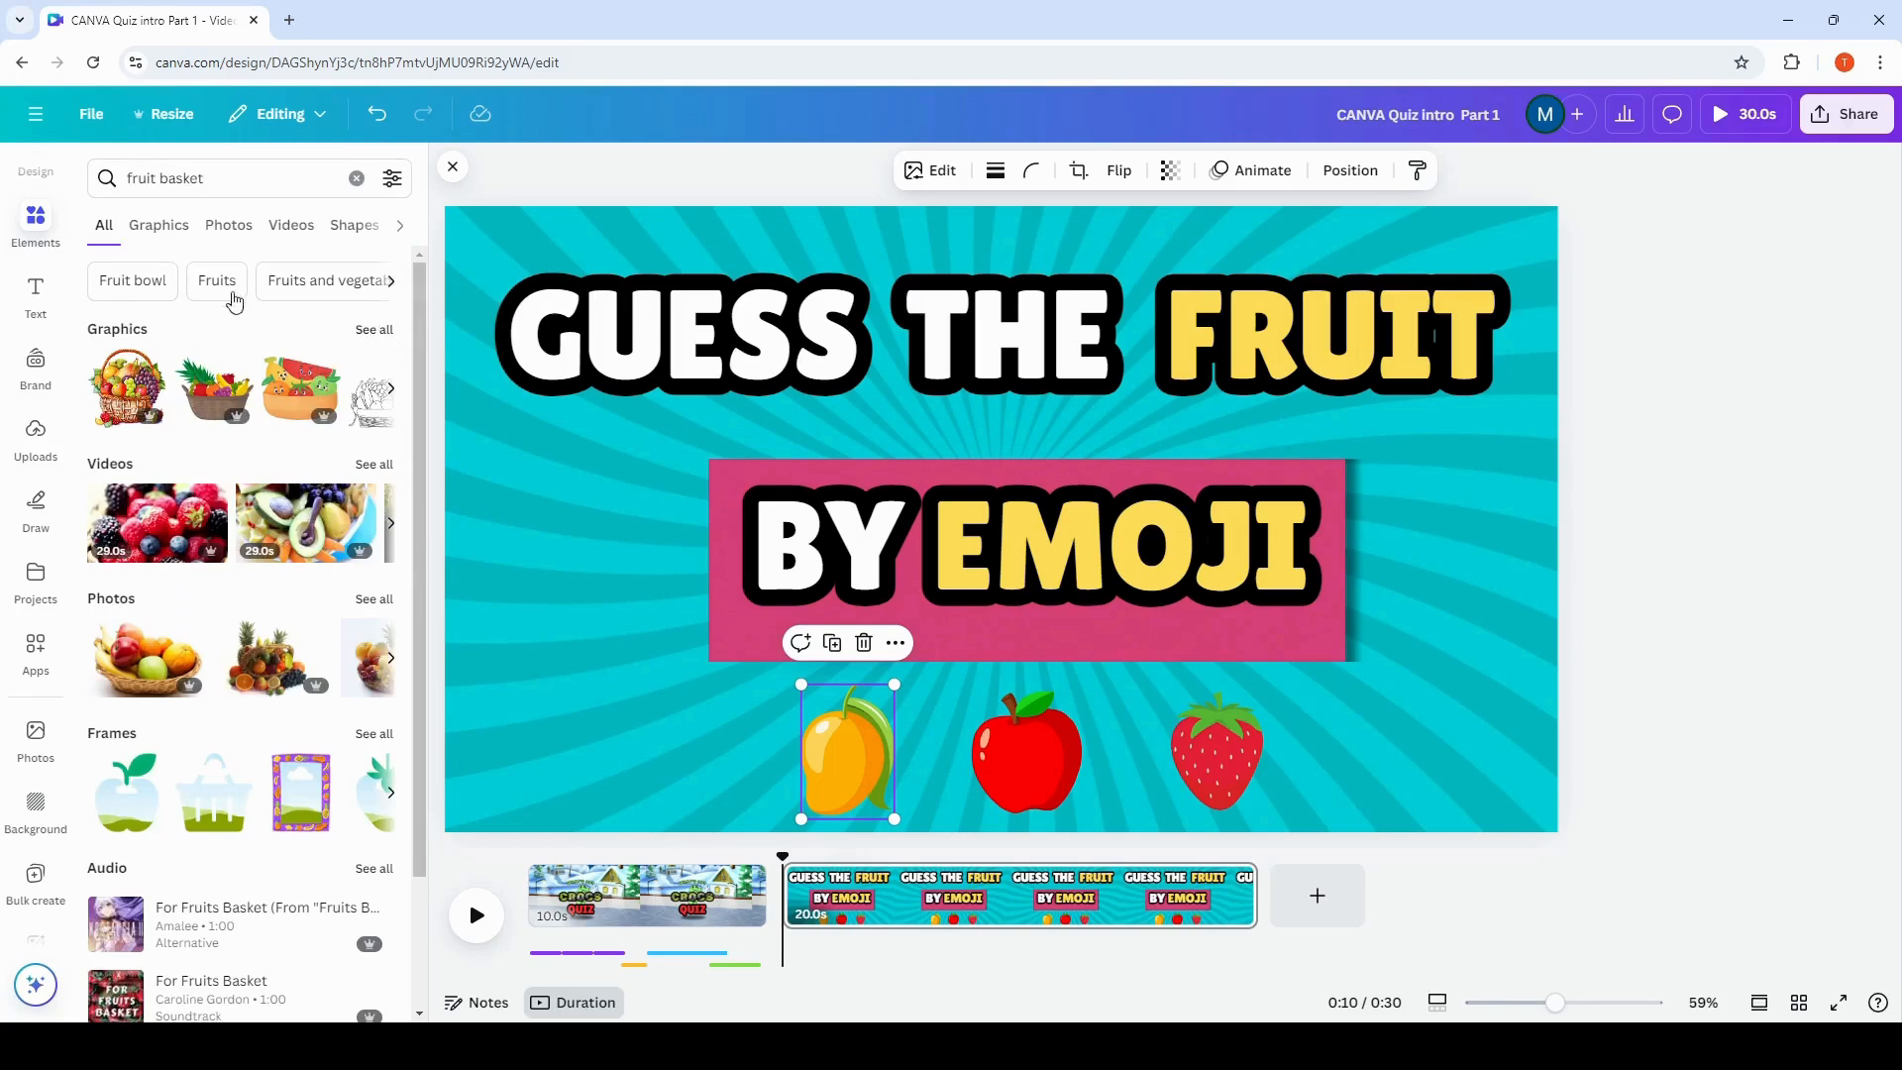
{"action": "left_click", "coordinate": [159, 225]}
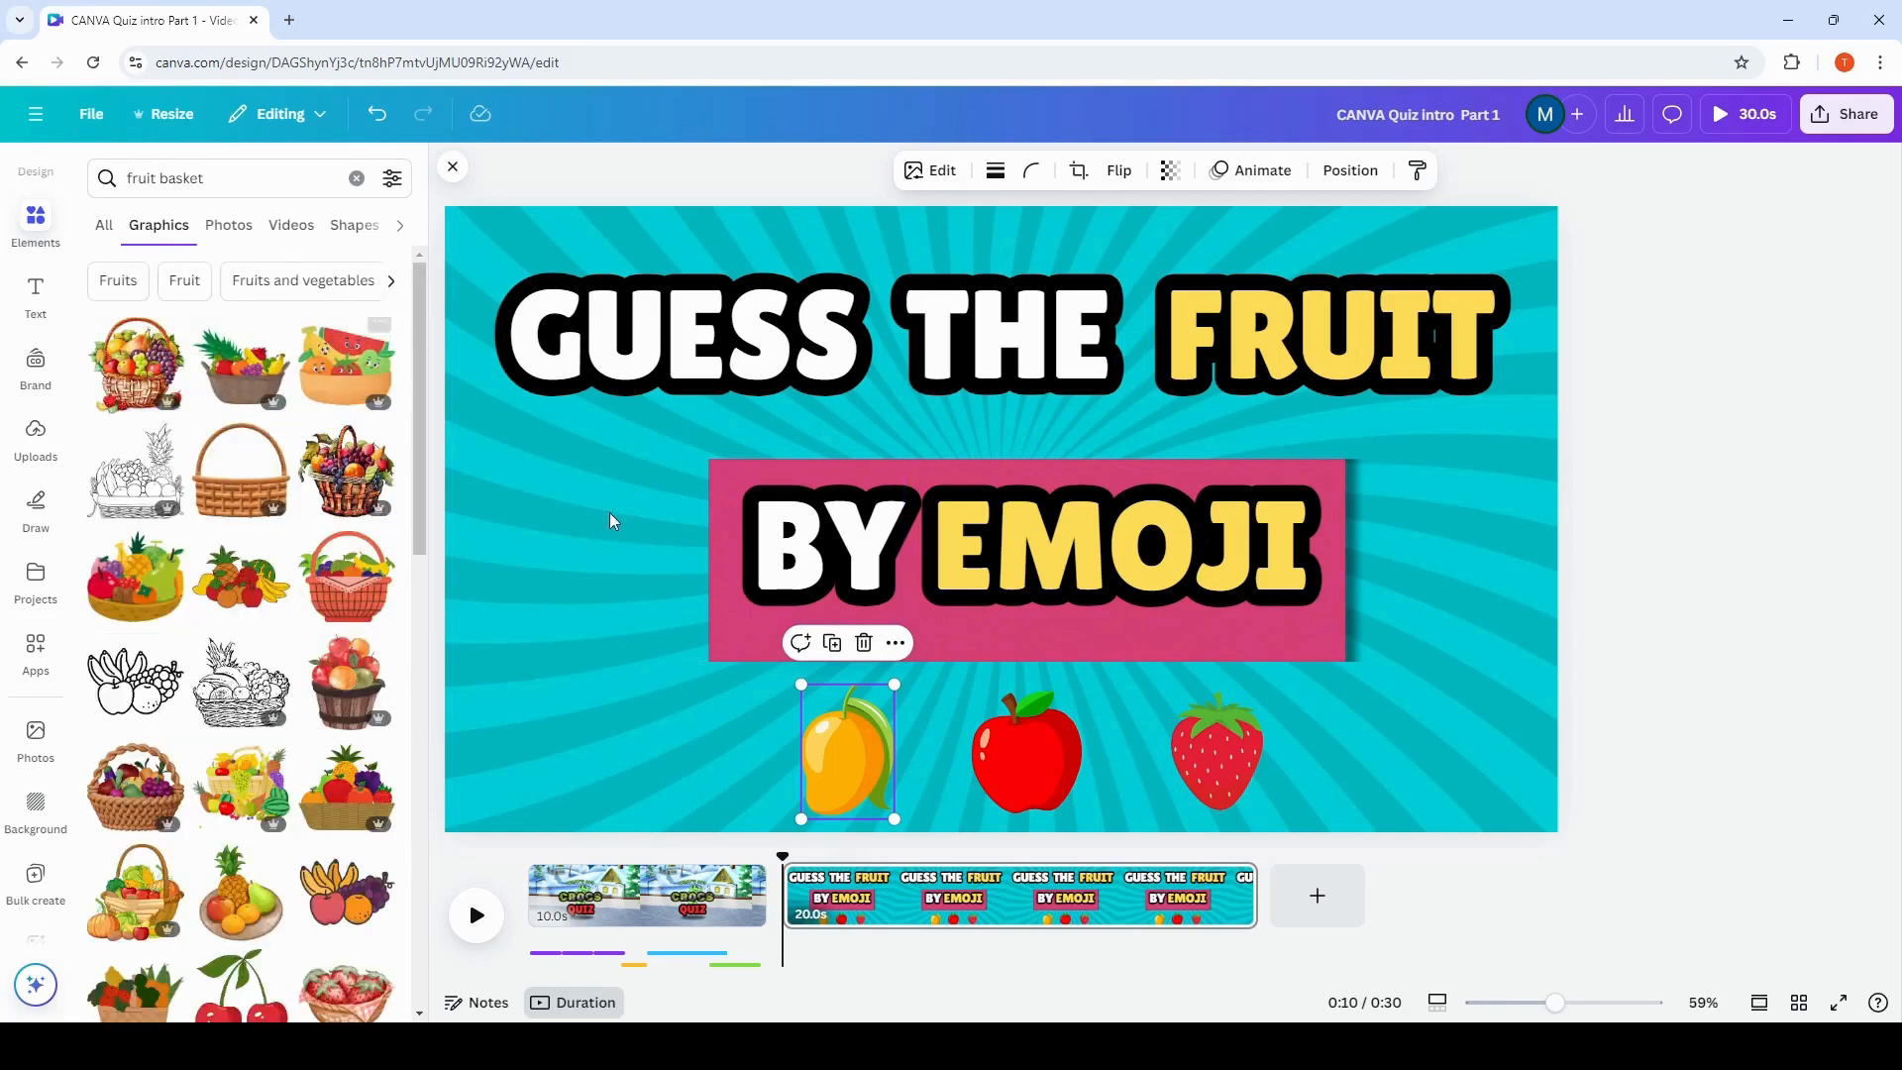
{"action": "scroll", "coordinate": [391, 391], "scroll_direction": "down", "scroll_amount": 3}
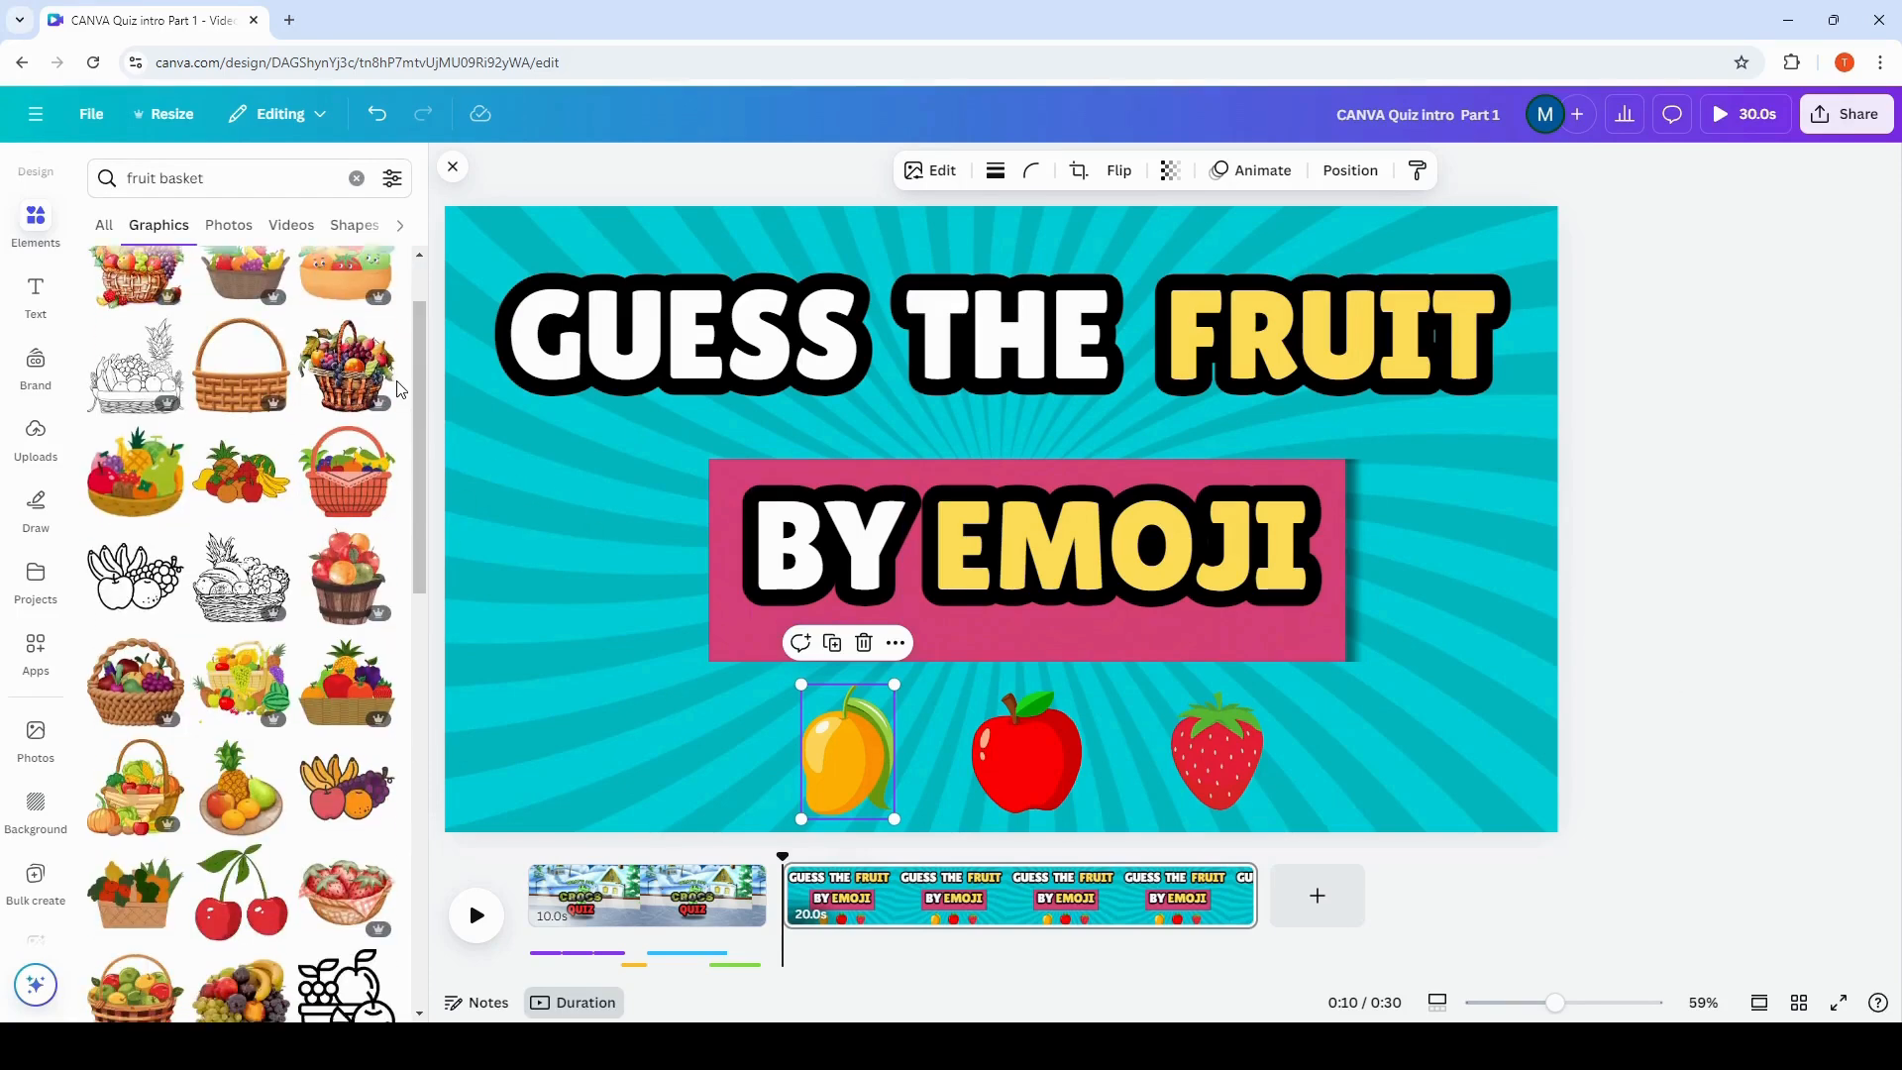
{"action": "scroll", "coordinate": [400, 390], "scroll_direction": "down", "scroll_amount": 1}
{"action": "scroll", "coordinate": [400, 388], "scroll_direction": "down", "scroll_amount": 4}
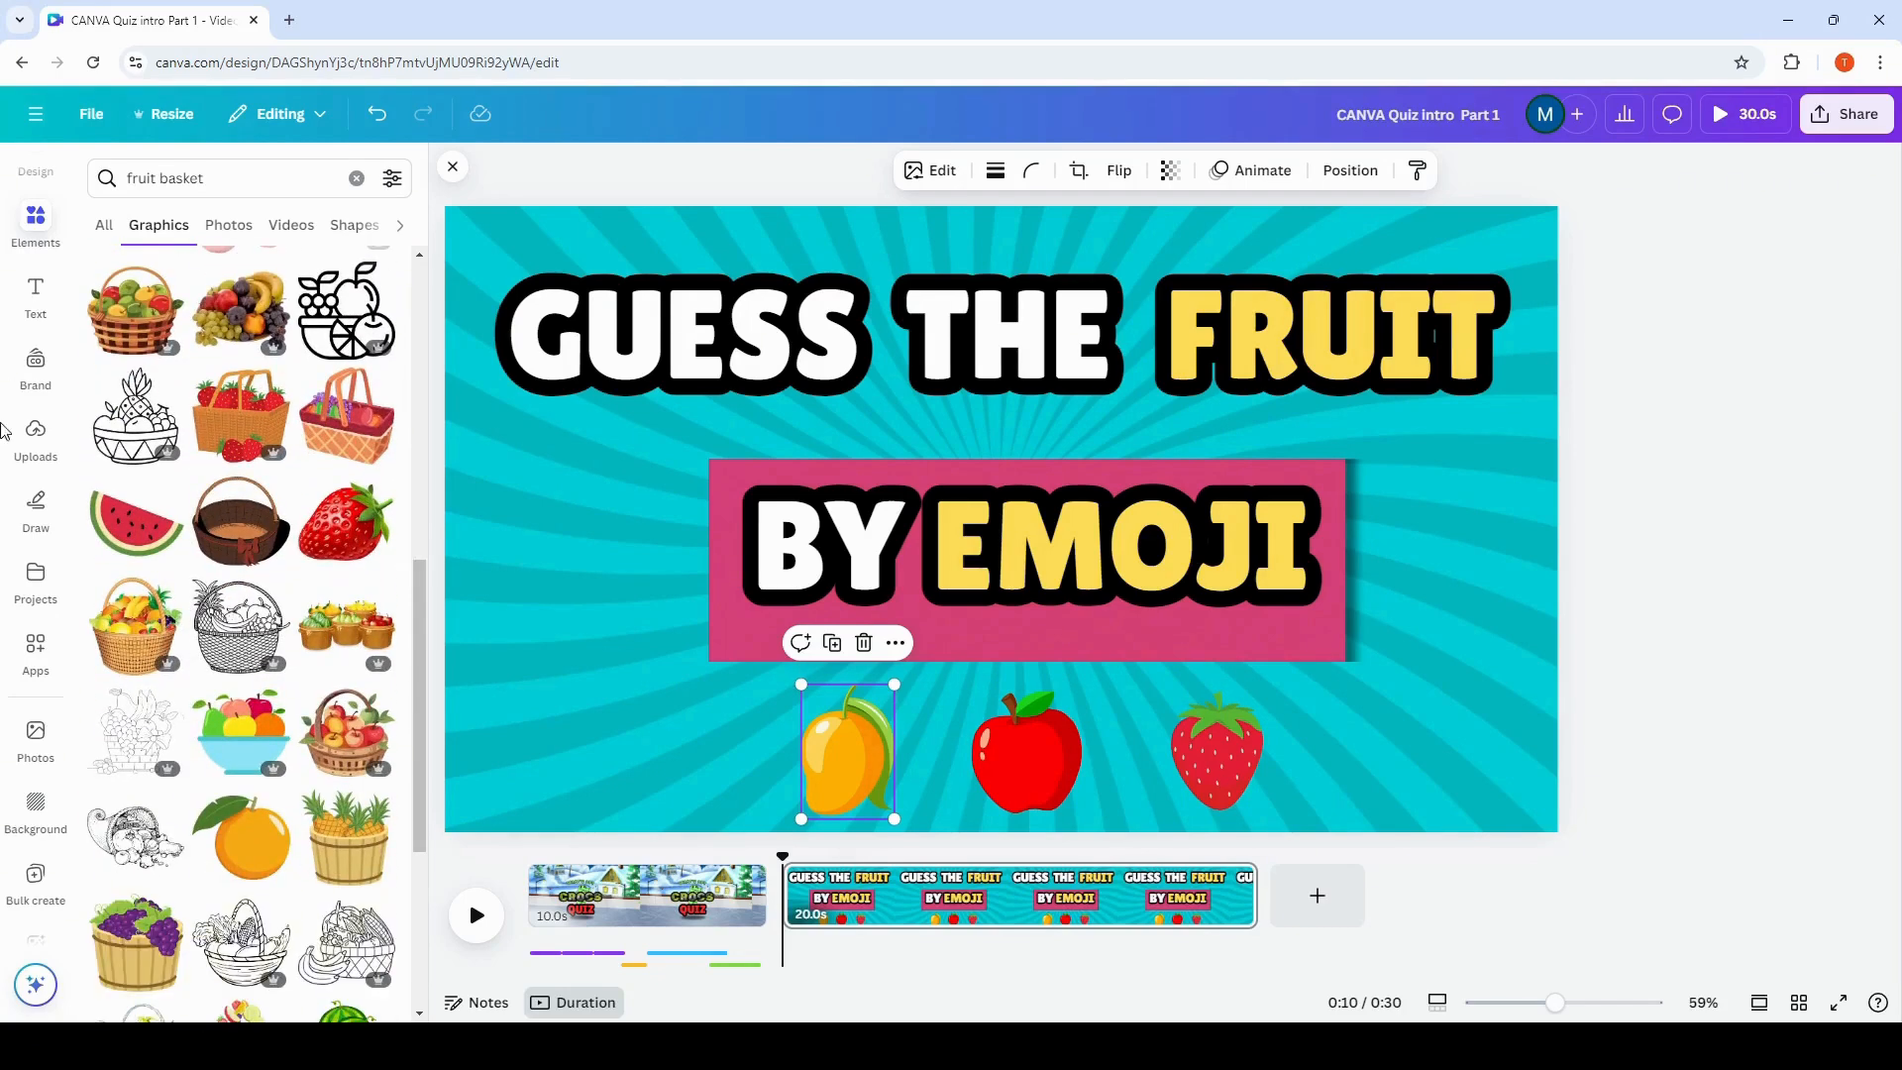
{"action": "left_click", "coordinate": [135, 627]}
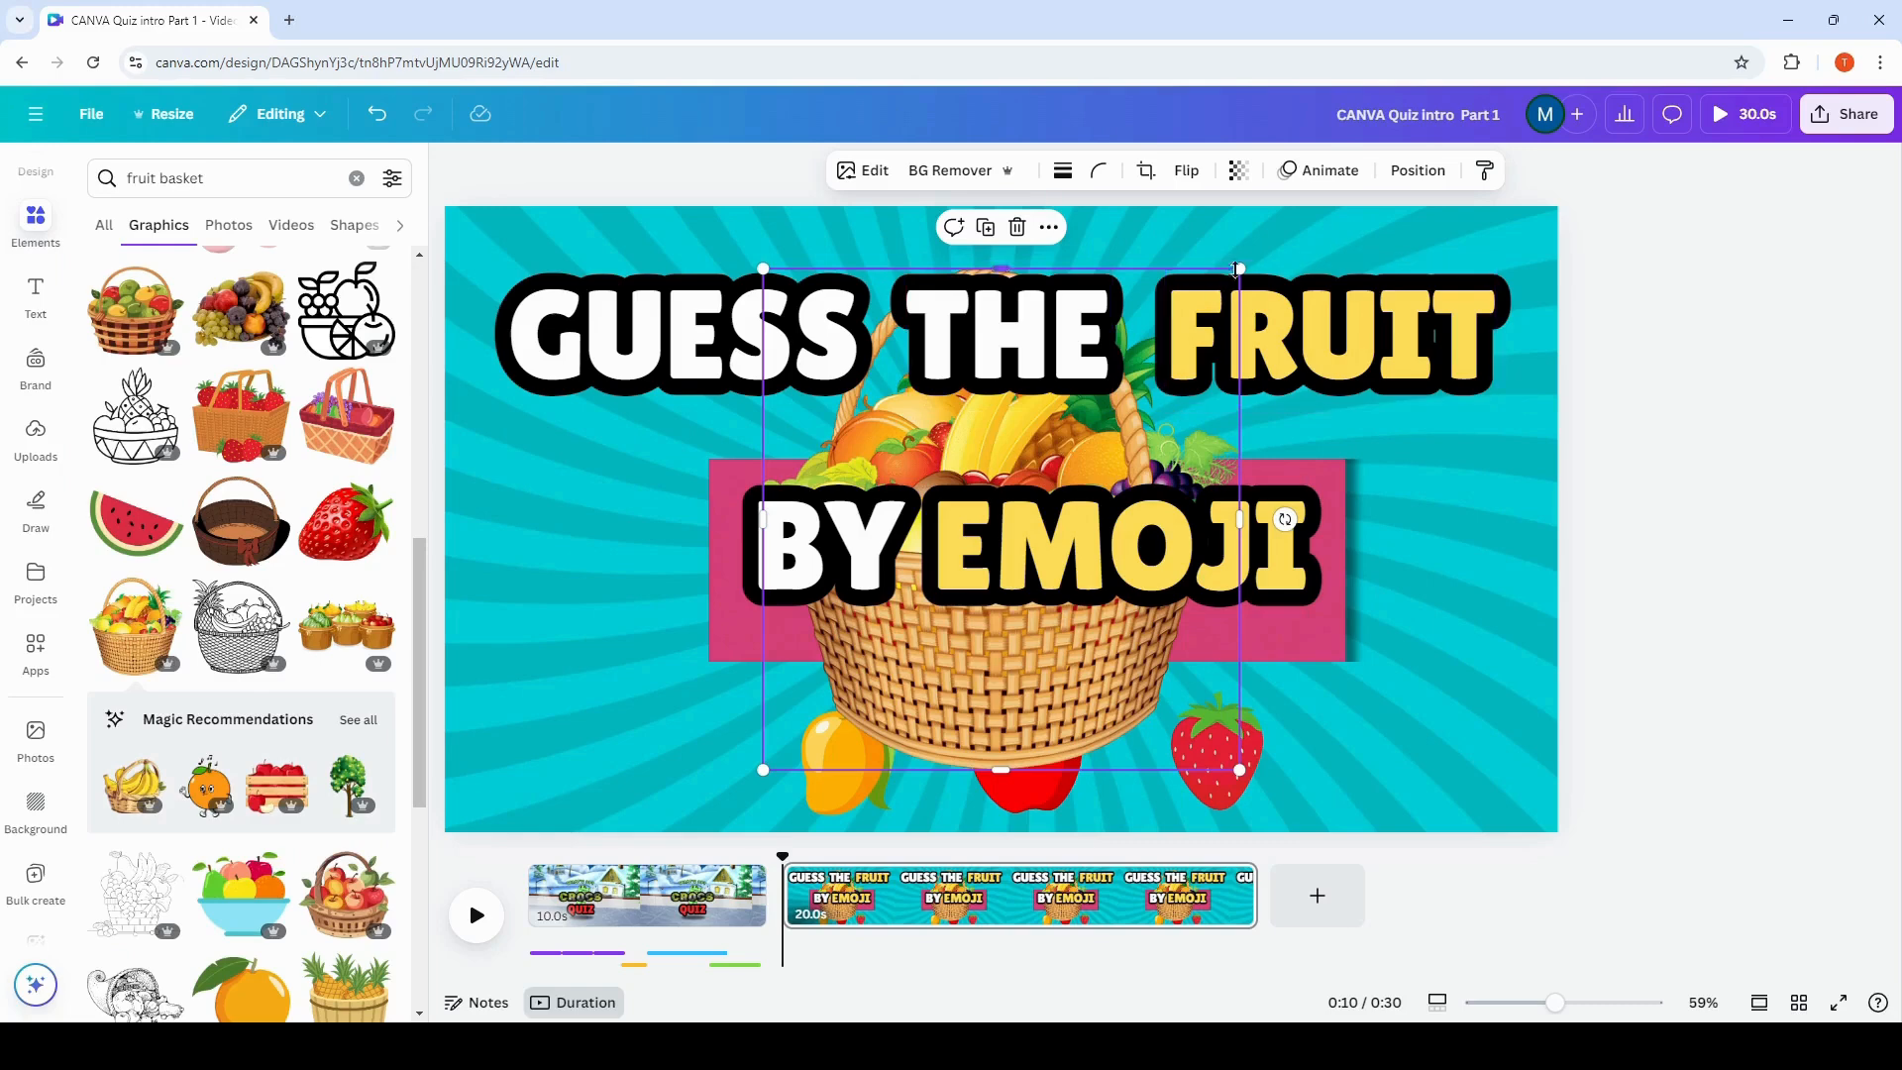
Shrink the fruit basket to about the size of the other fruits and place it to the left of the mango.
{"action": "left_click_drag", "start_coordinate": [1240, 266], "coordinate": [924, 600]}
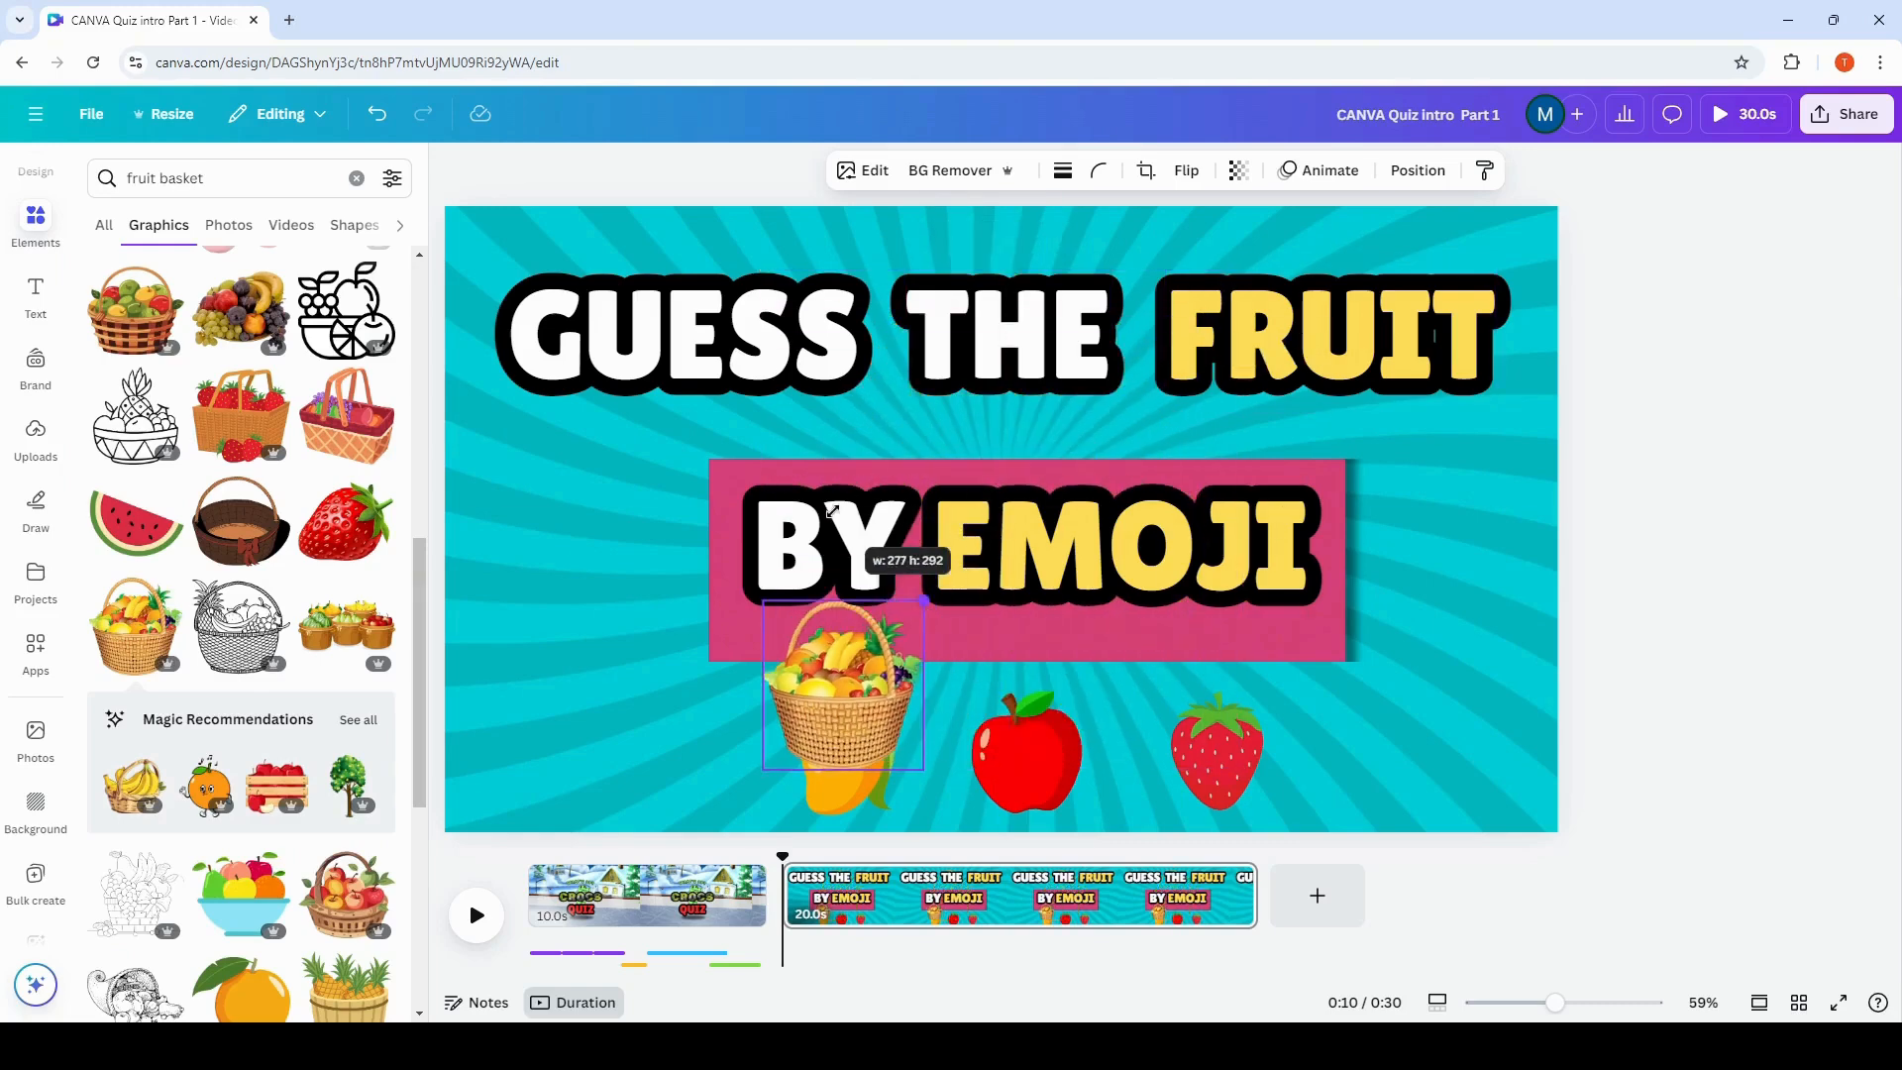
{"action": "left_click_drag", "start_coordinate": [880, 686], "coordinate": [682, 743]}
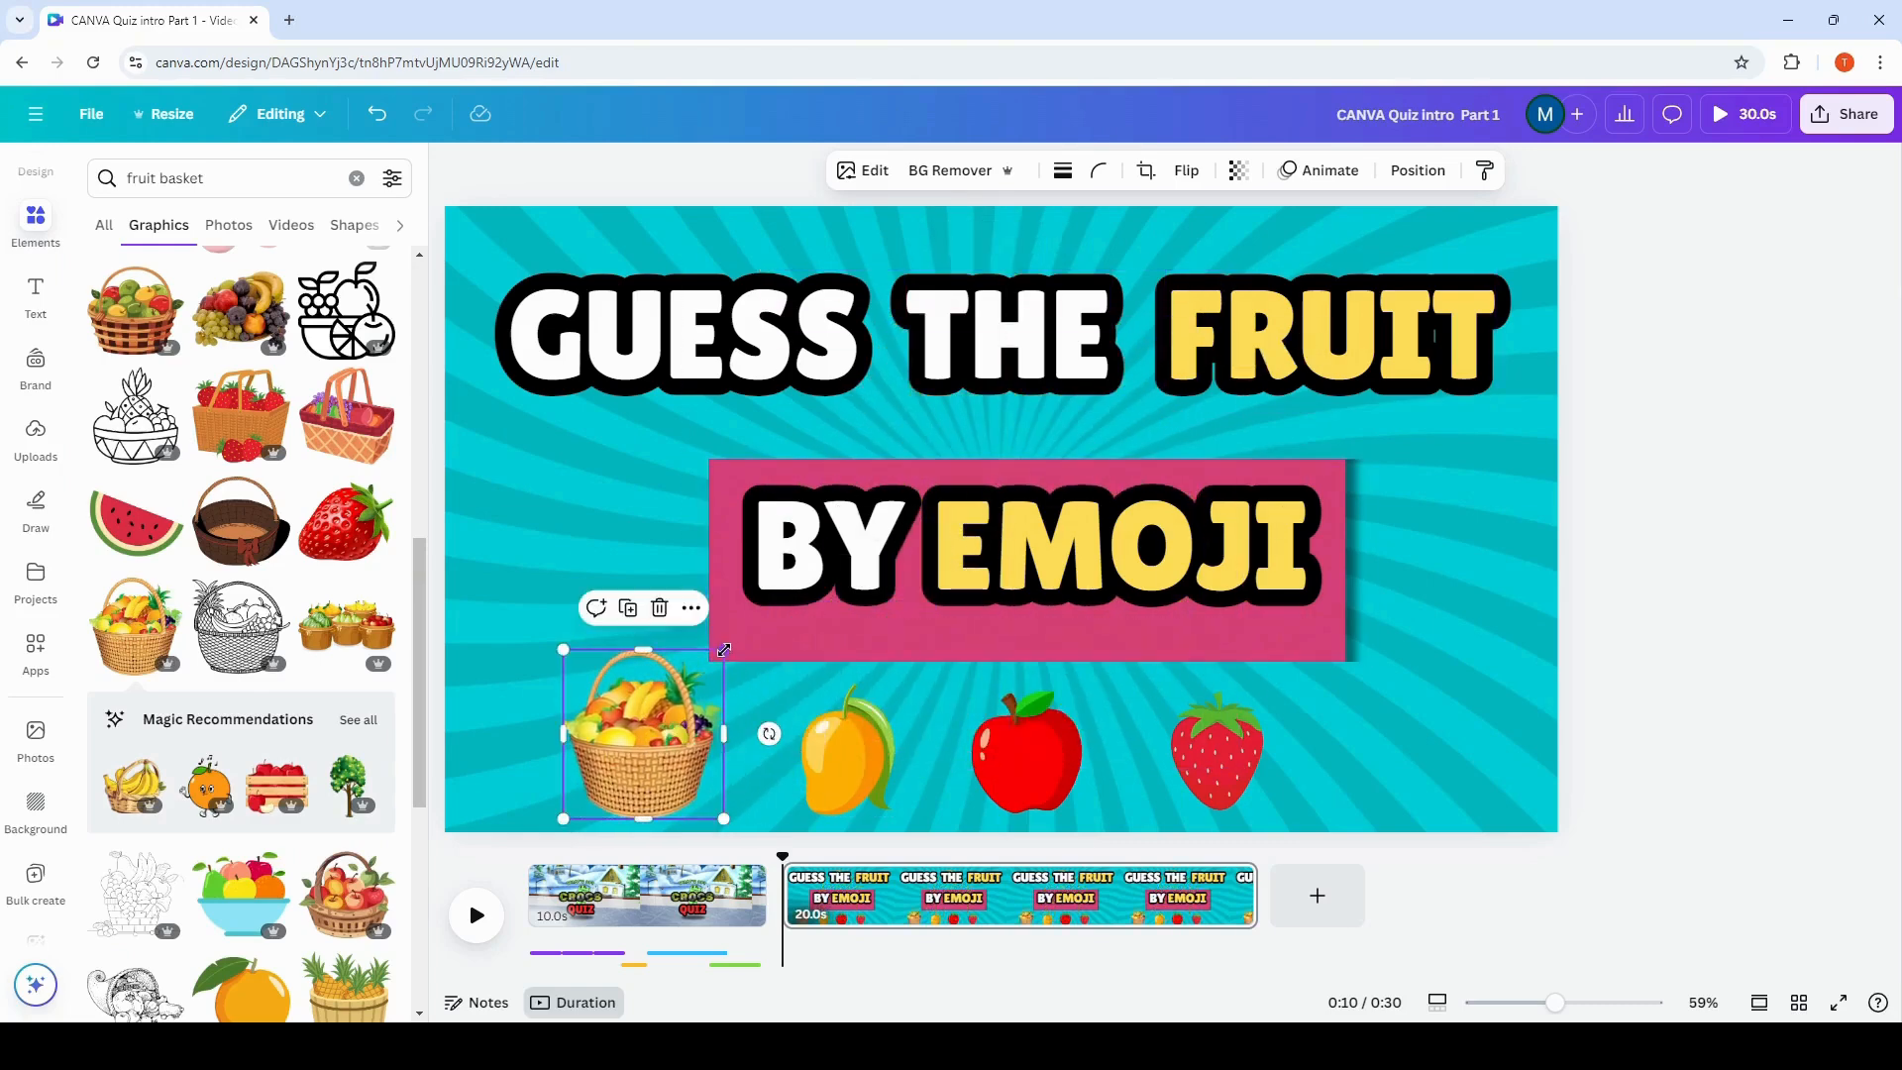
{"action": "left_click_drag", "start_coordinate": [729, 654], "coordinate": [680, 684]}
Spread the strawberry, apple, mango and basket evenly in one row below the banner.
{"action": "left_click_drag", "start_coordinate": [1217, 753], "coordinate": [1370, 753]}
{"action": "left_click_drag", "start_coordinate": [1044, 753], "coordinate": [1150, 744]}
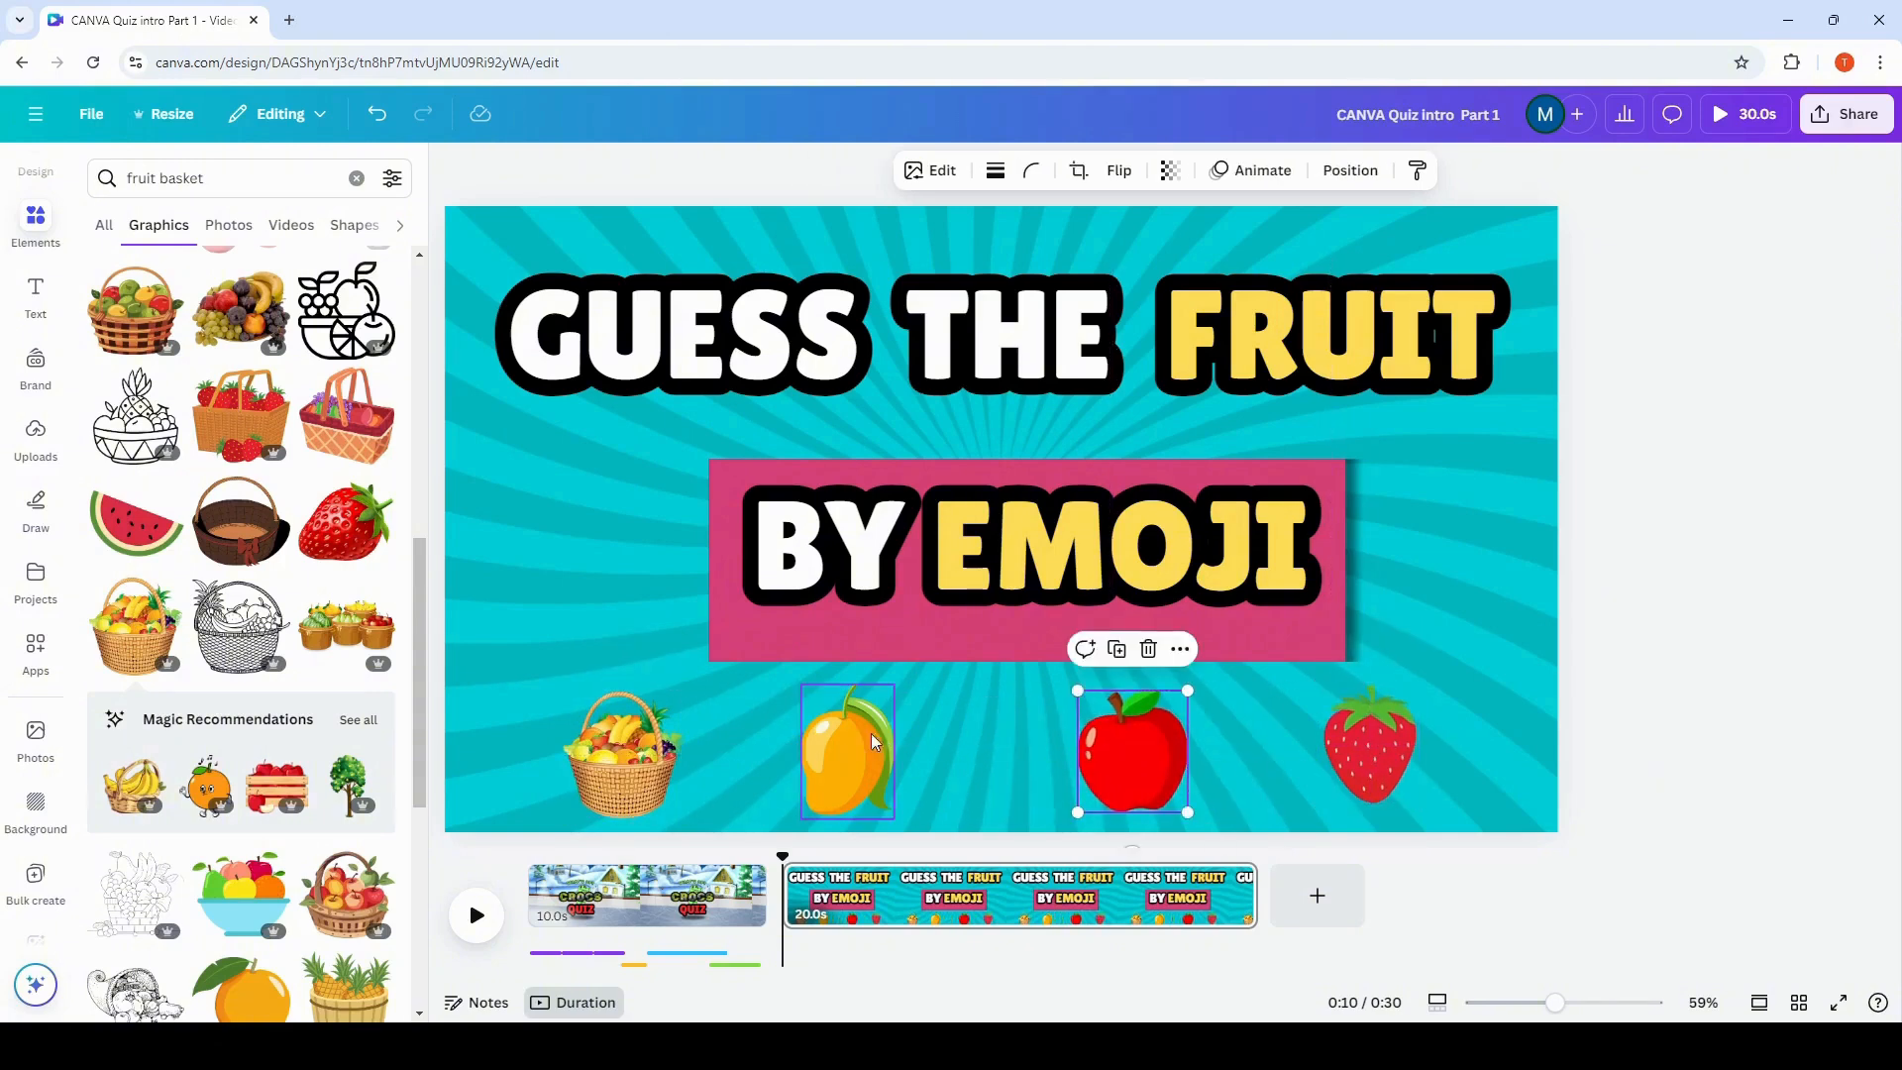
{"action": "mouse_move", "coordinate": [847, 753]}
{"action": "left_mouse_down"}
{"action": "mouse_move", "coordinate": [900, 753]}
{"action": "mouse_move", "coordinate": [872, 753]}
{"action": "left_mouse_up"}
{"action": "left_click_drag", "start_coordinate": [622, 745], "coordinate": [622, 741]}
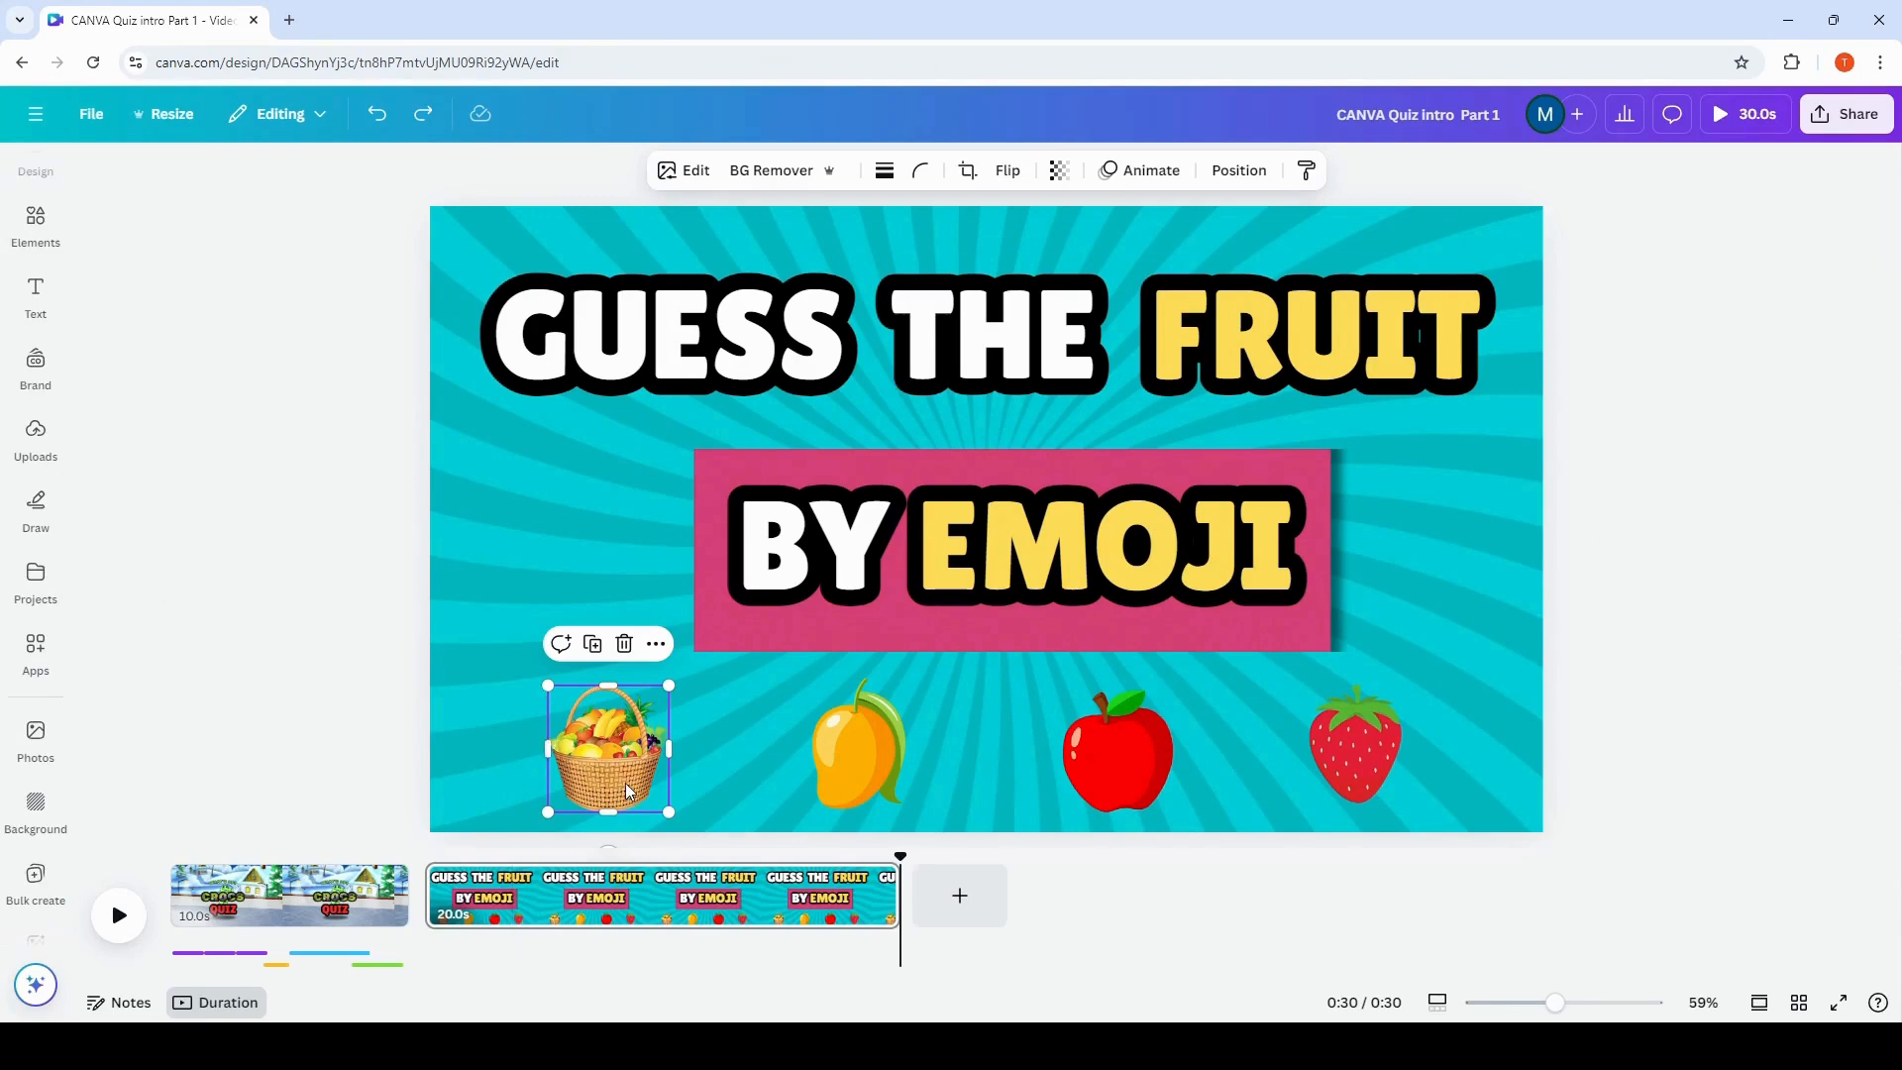
Give the fruit basket a white Outline shadow effect with its size set to 79.
{"action": "left_click", "coordinate": [681, 174]}
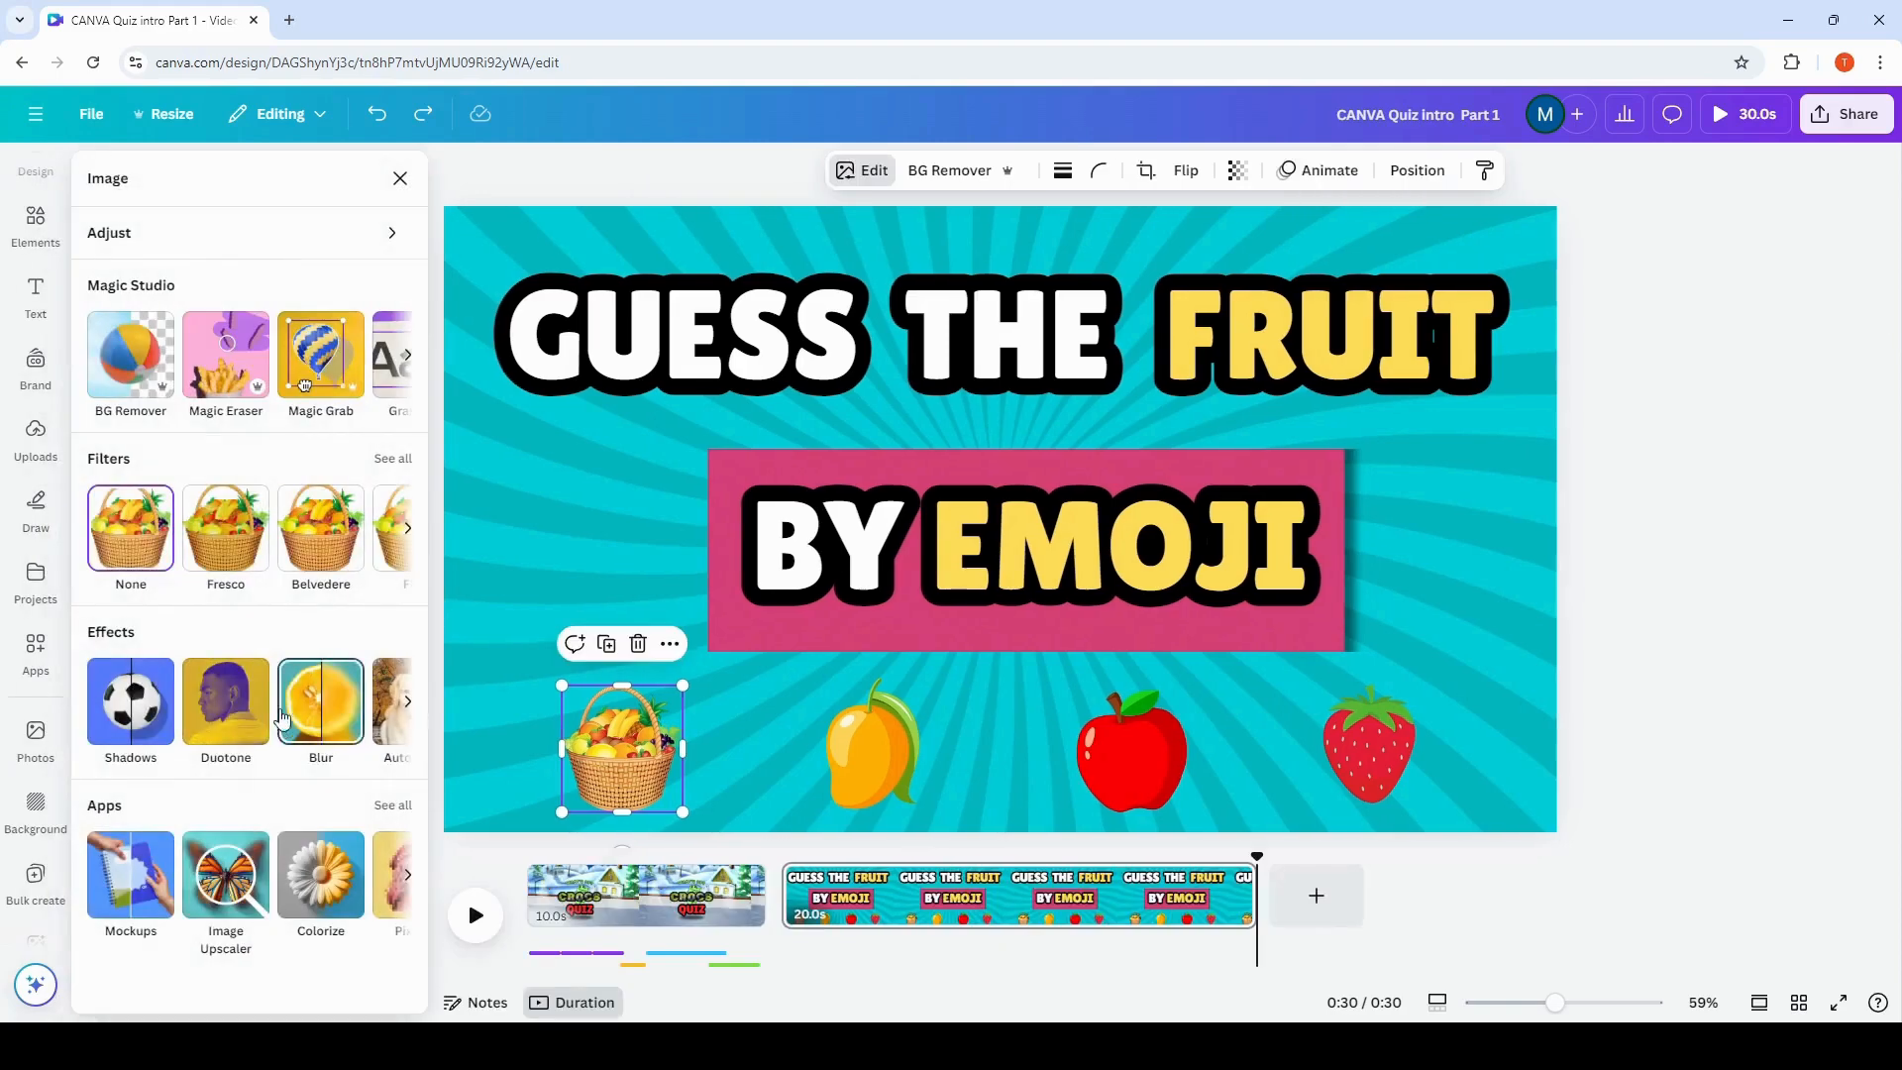
{"action": "left_click", "coordinate": [144, 718]}
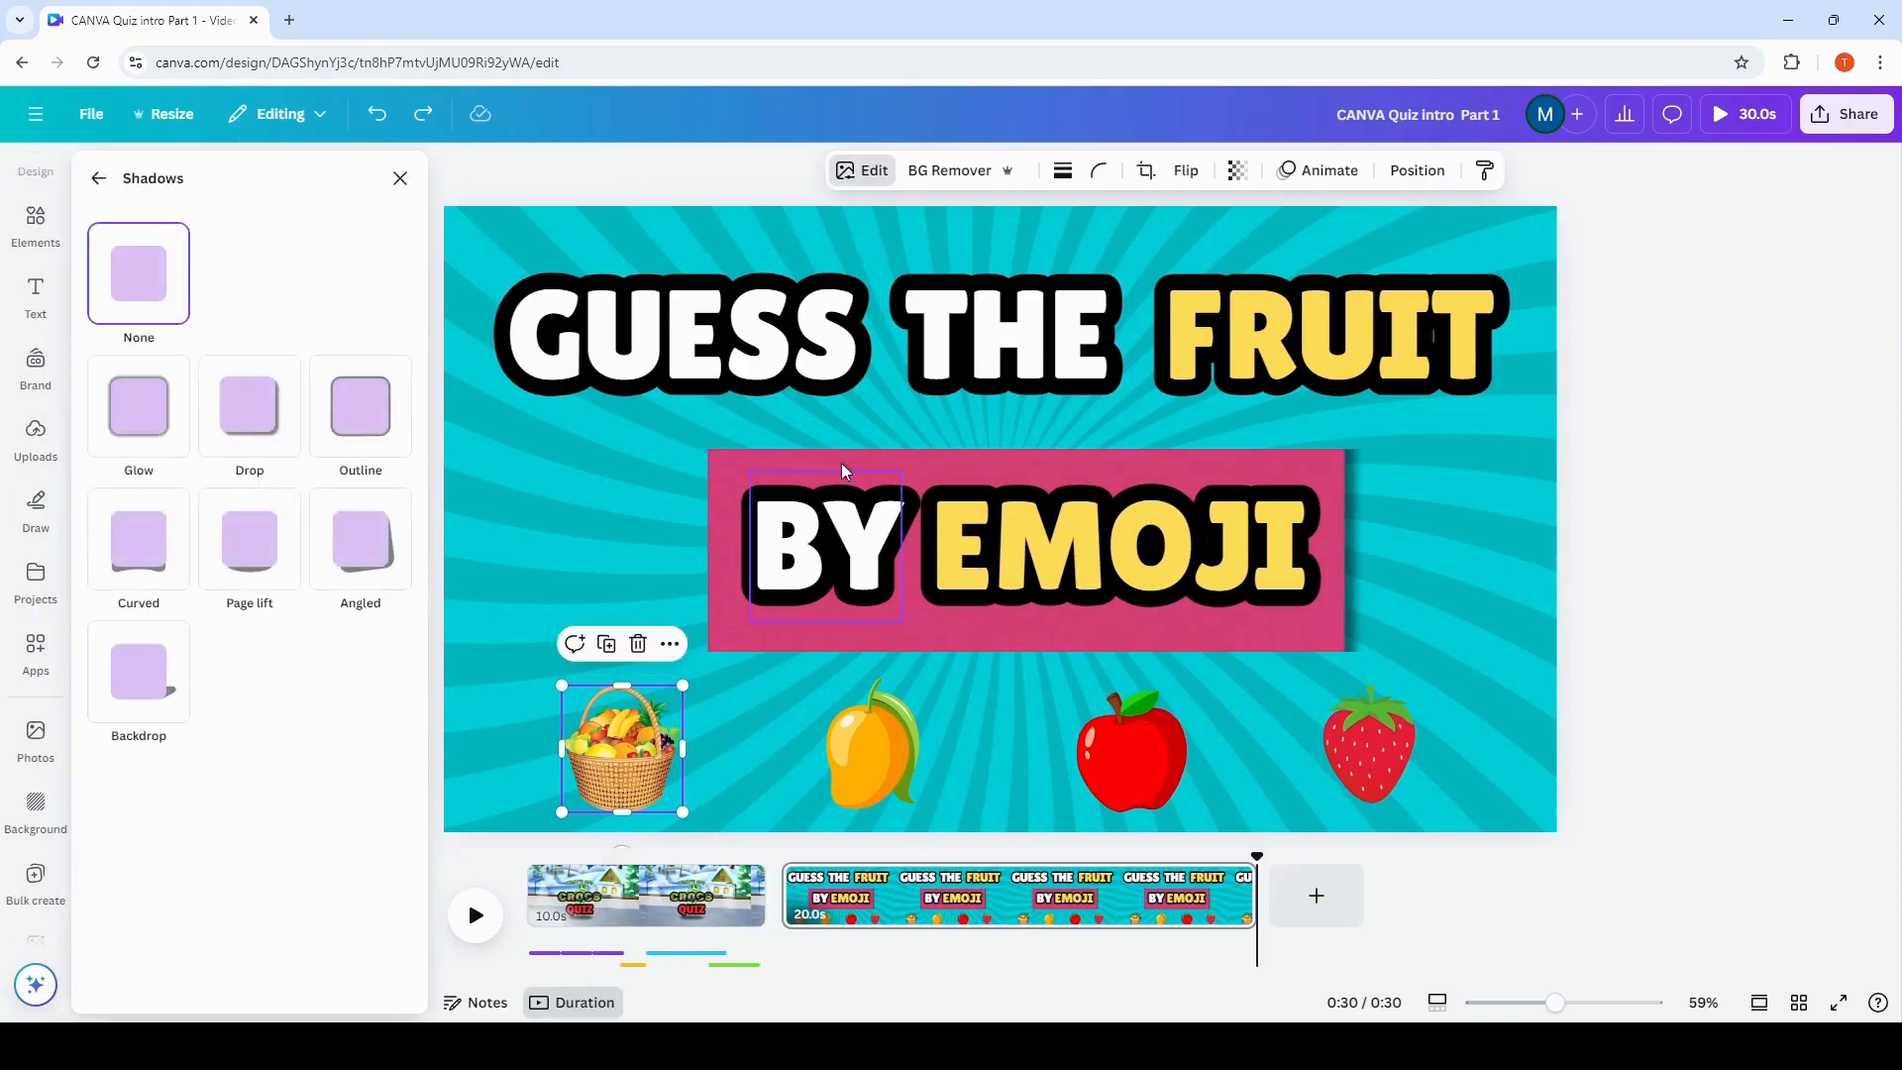
{"action": "left_click", "coordinate": [362, 436]}
{"action": "left_click", "coordinate": [397, 852]}
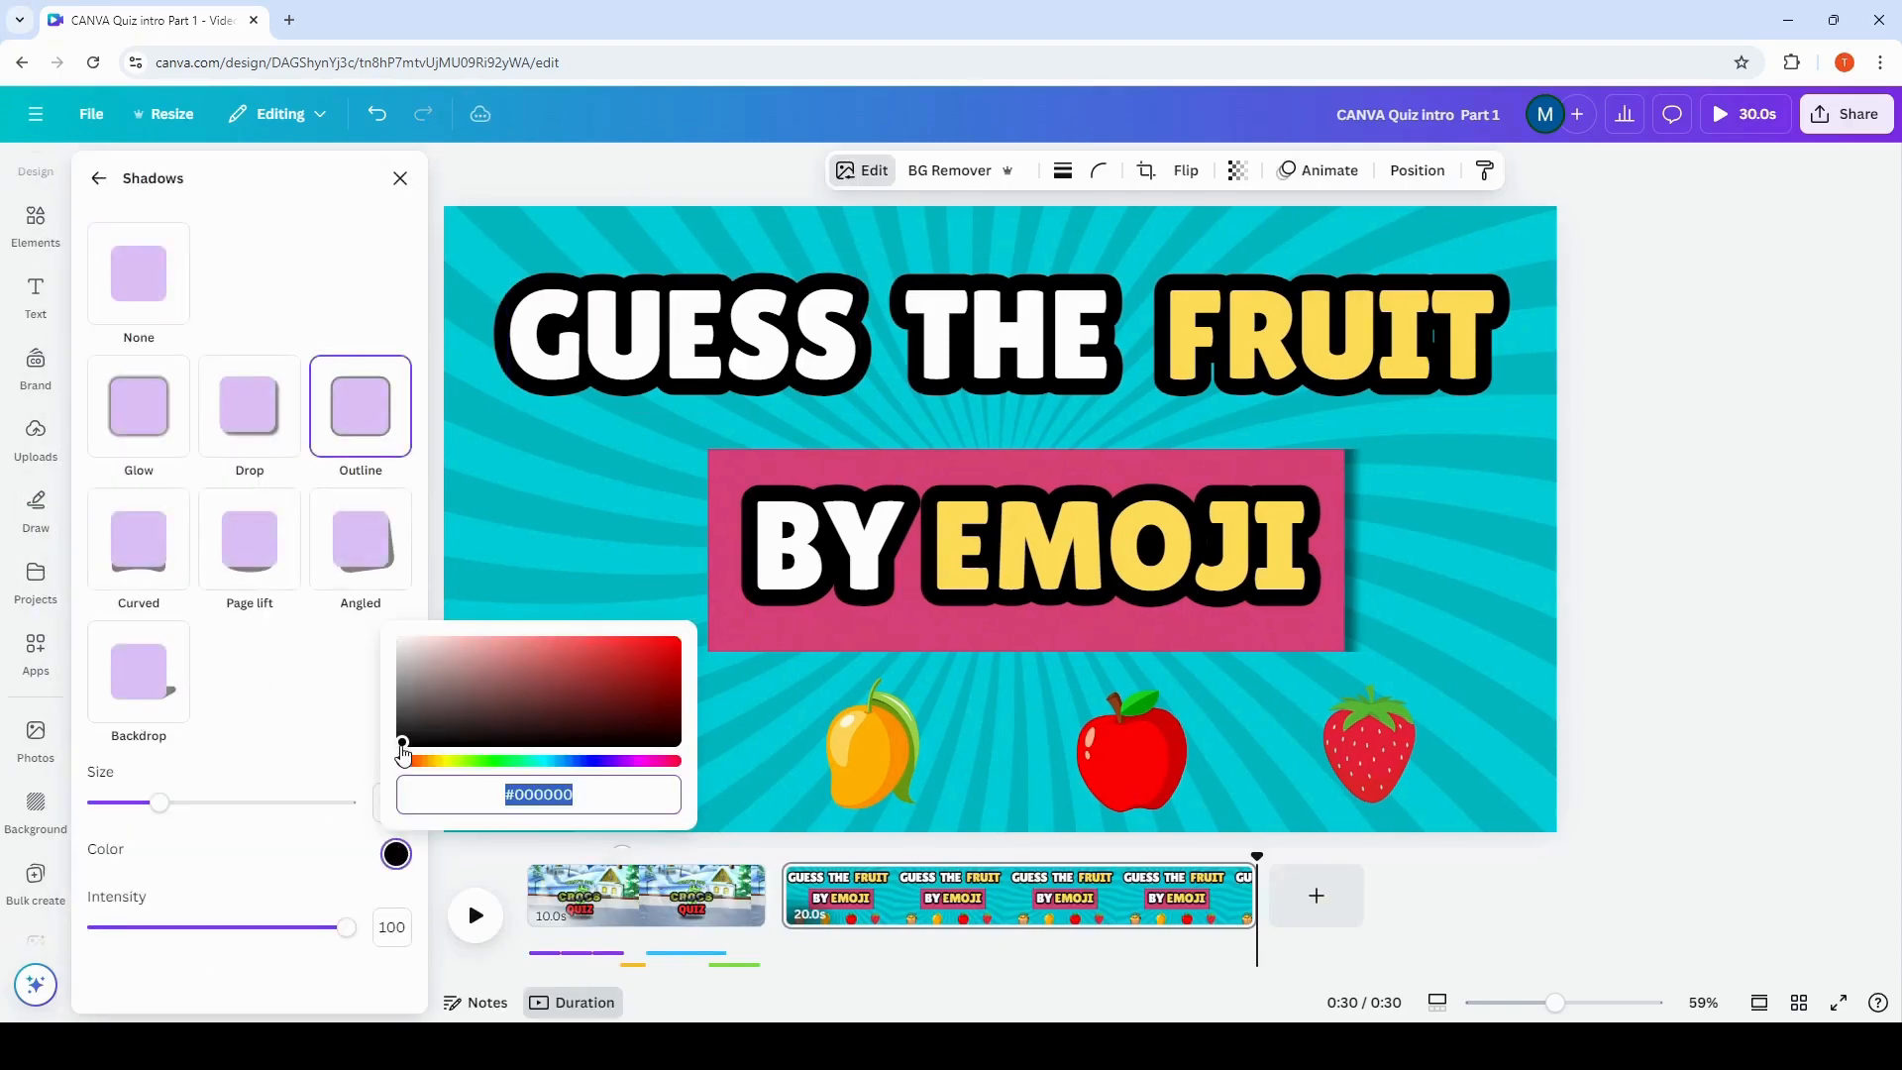
{"action": "left_click_drag", "start_coordinate": [402, 744], "coordinate": [394, 646]}
{"action": "left_click", "coordinate": [590, 800]}
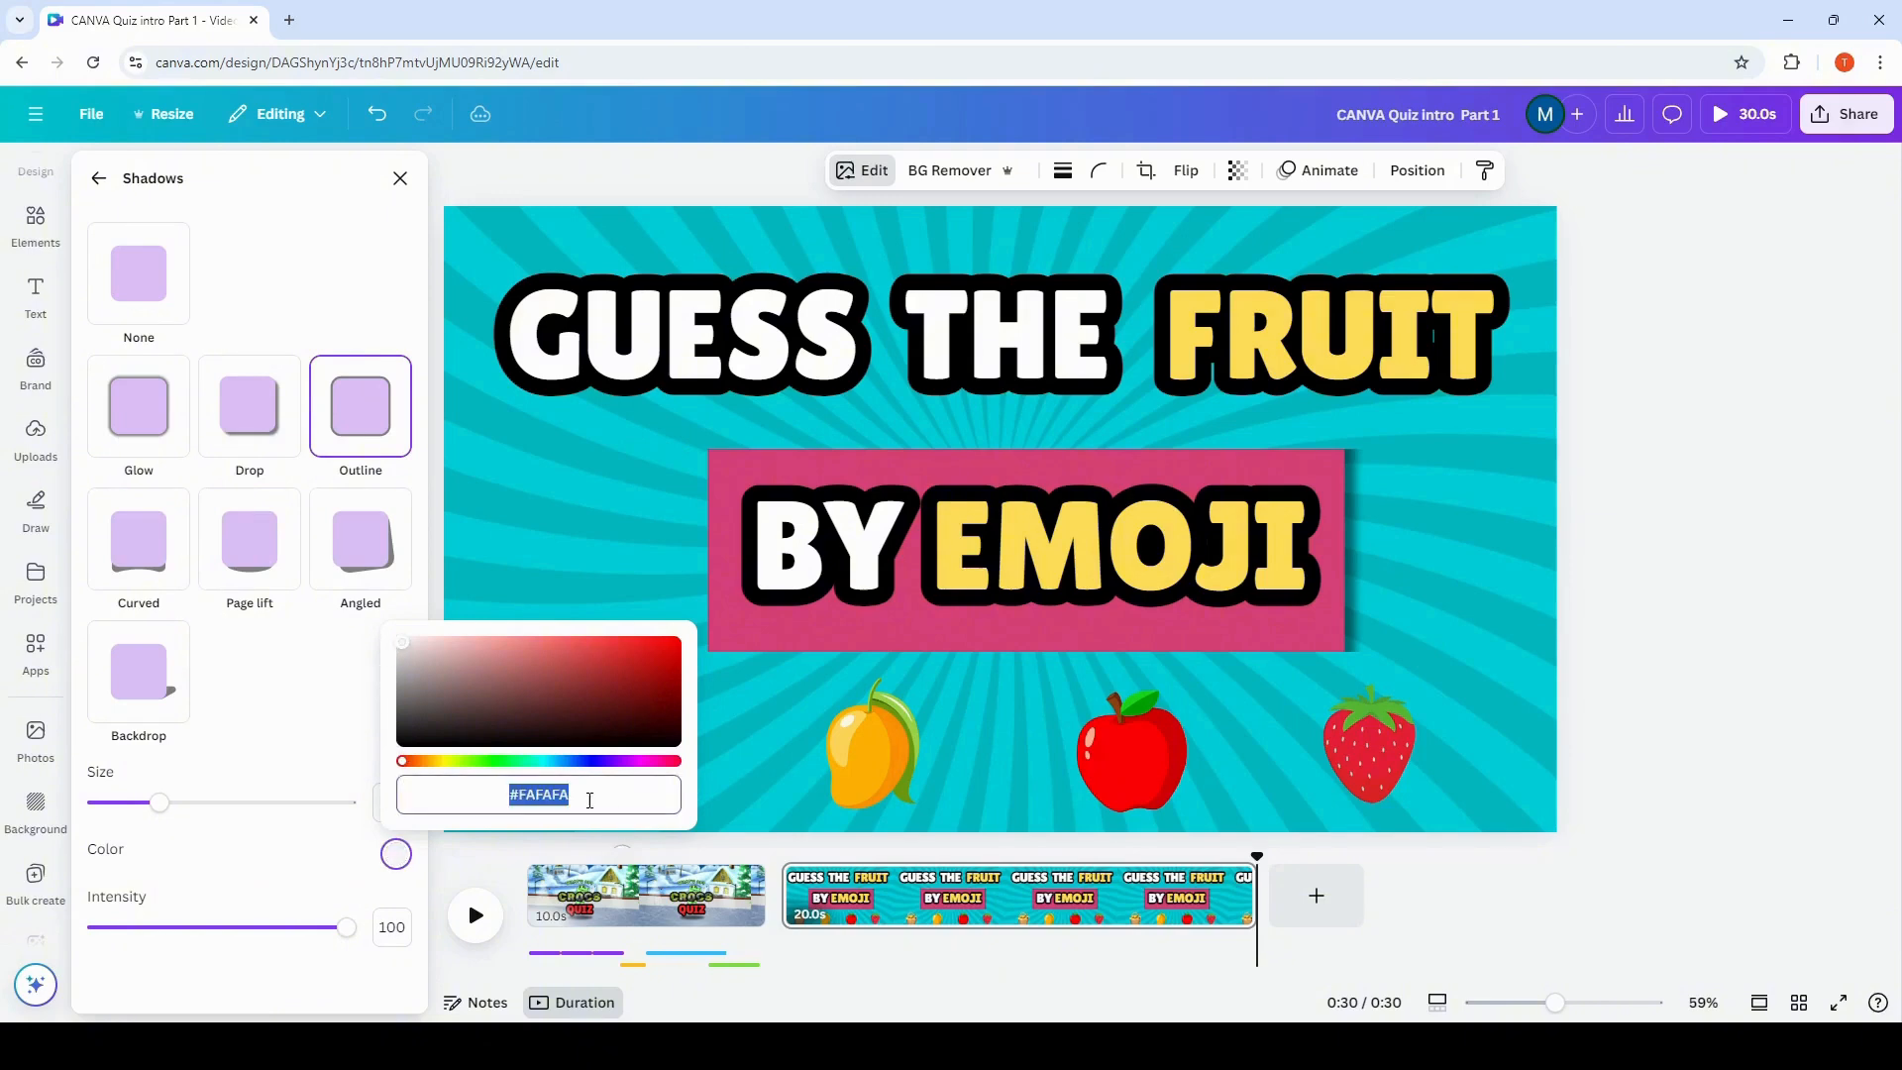
{"action": "type", "text": "#F"}
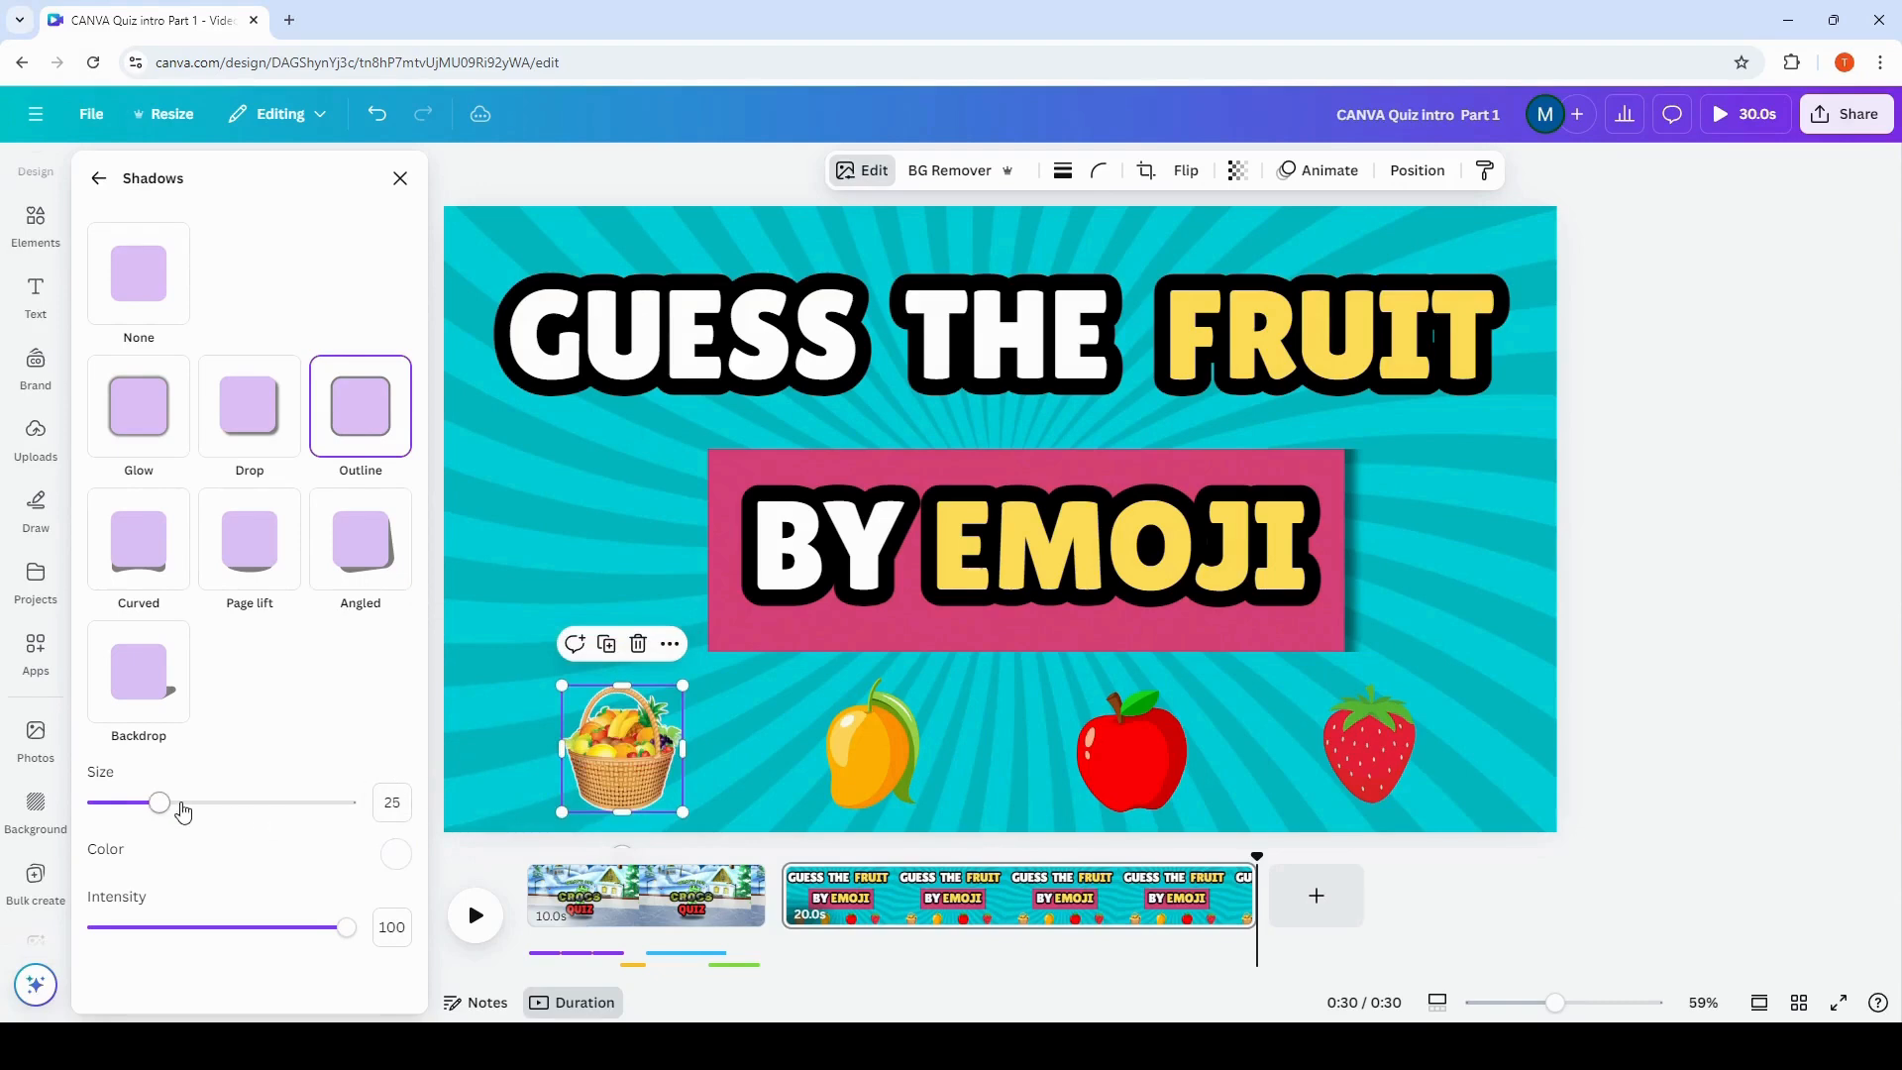
{"action": "left_click_drag", "start_coordinate": [166, 808], "coordinate": [276, 837]}
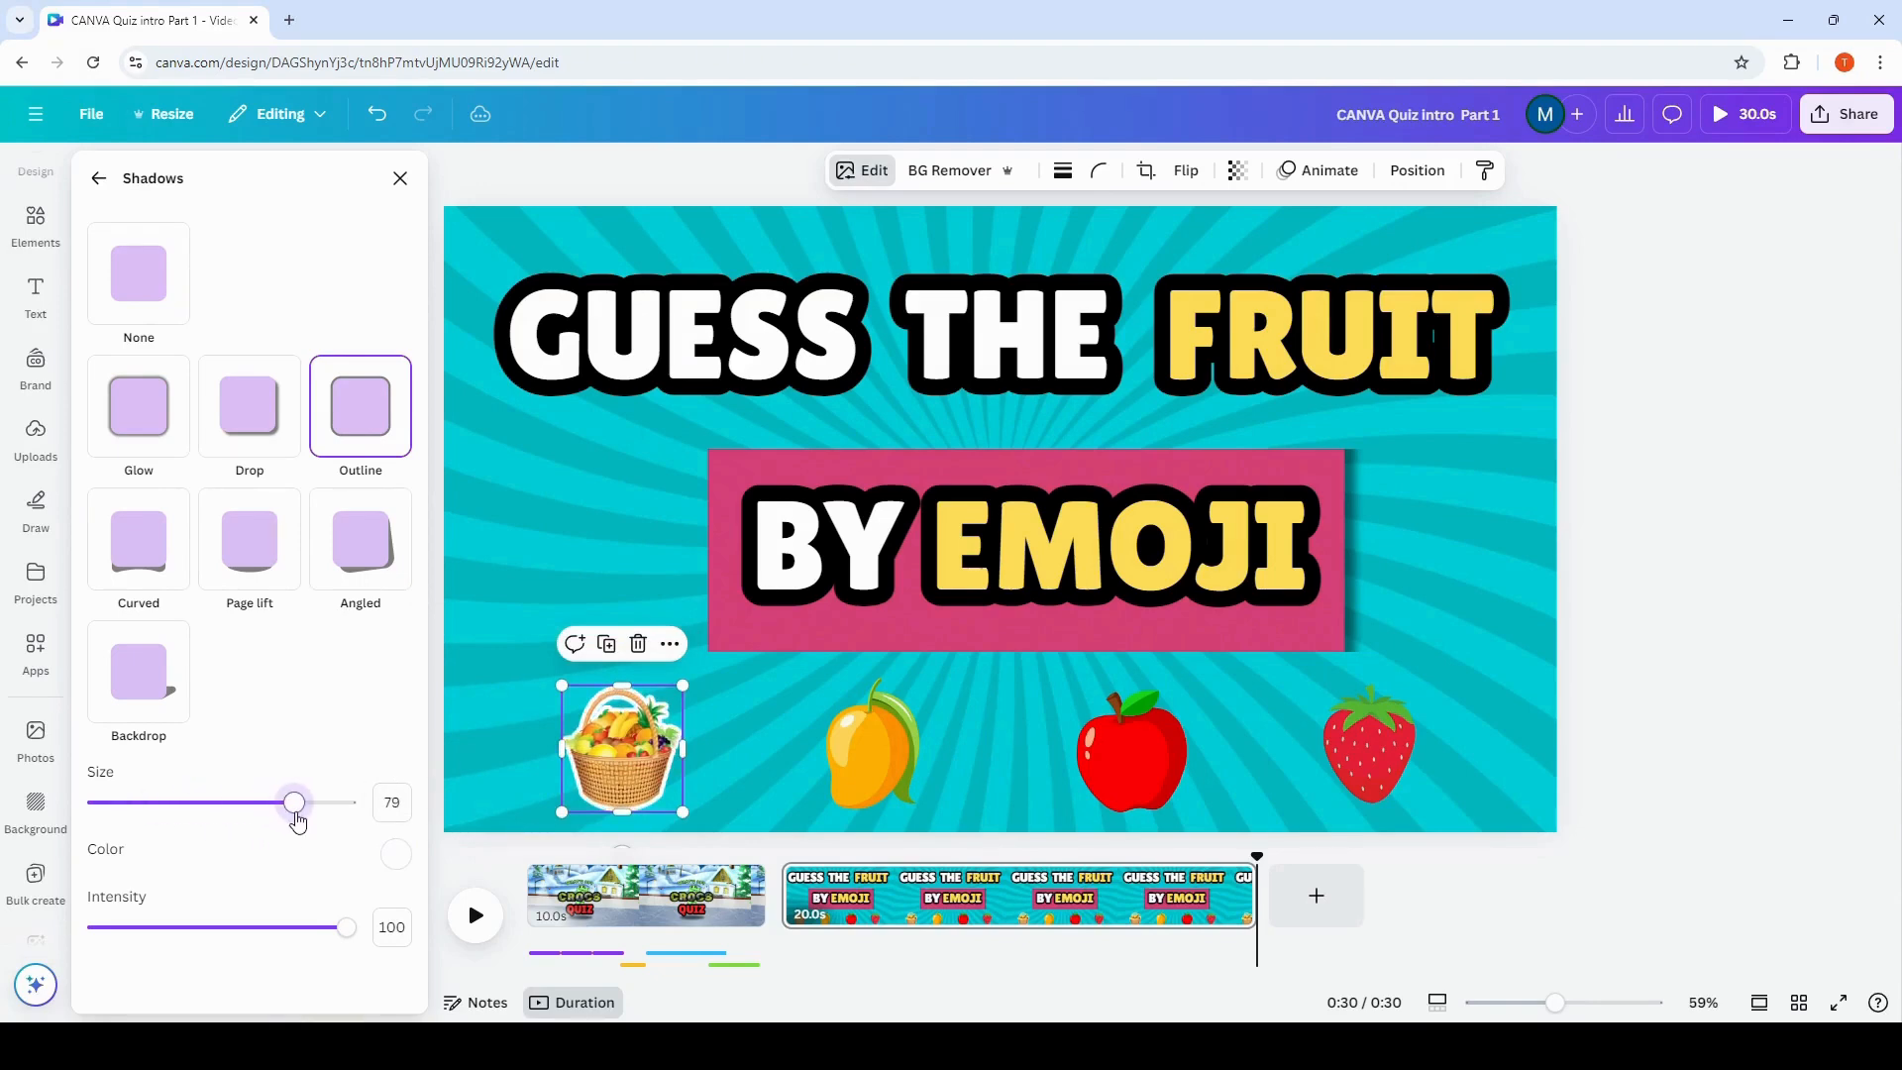
Give the mango graphic an Outline shadow effect in #FFFFFF with its size set to 80.
{"action": "left_click", "coordinate": [870, 750]}
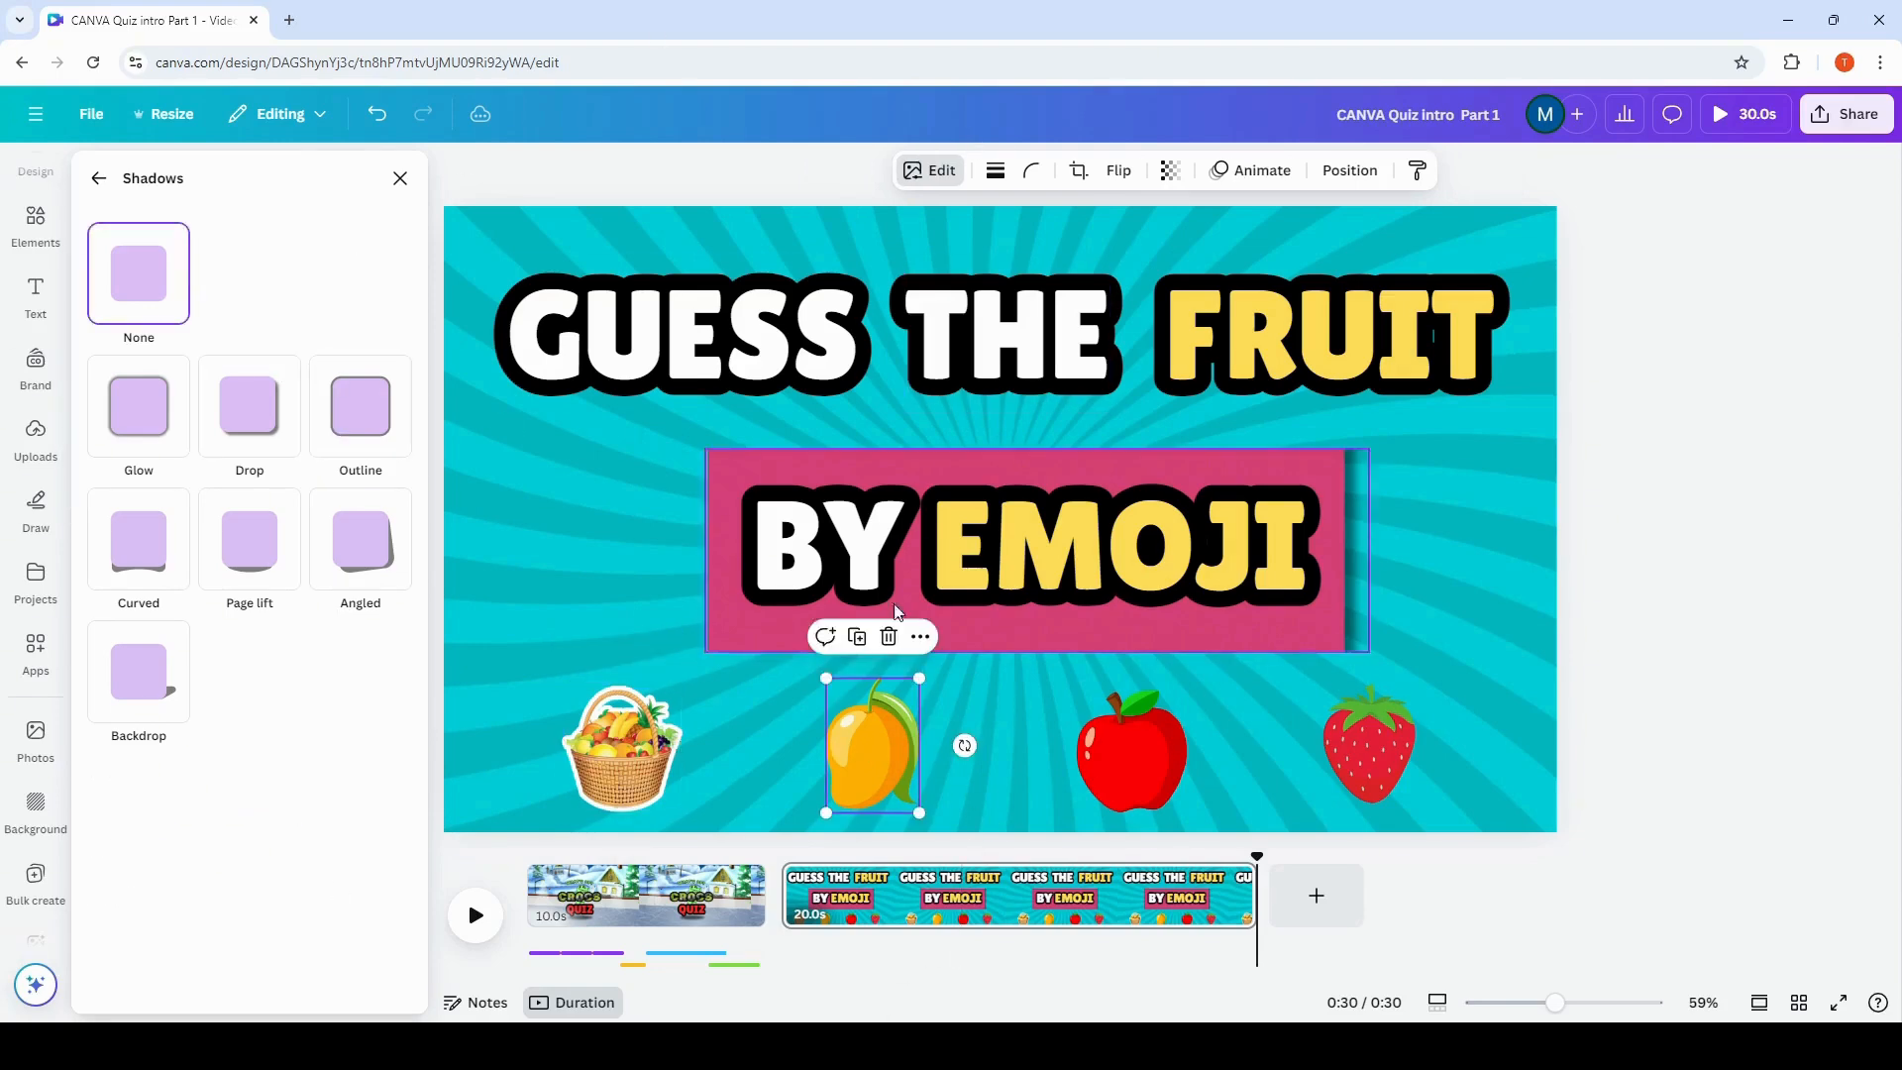
{"action": "left_click", "coordinate": [367, 419]}
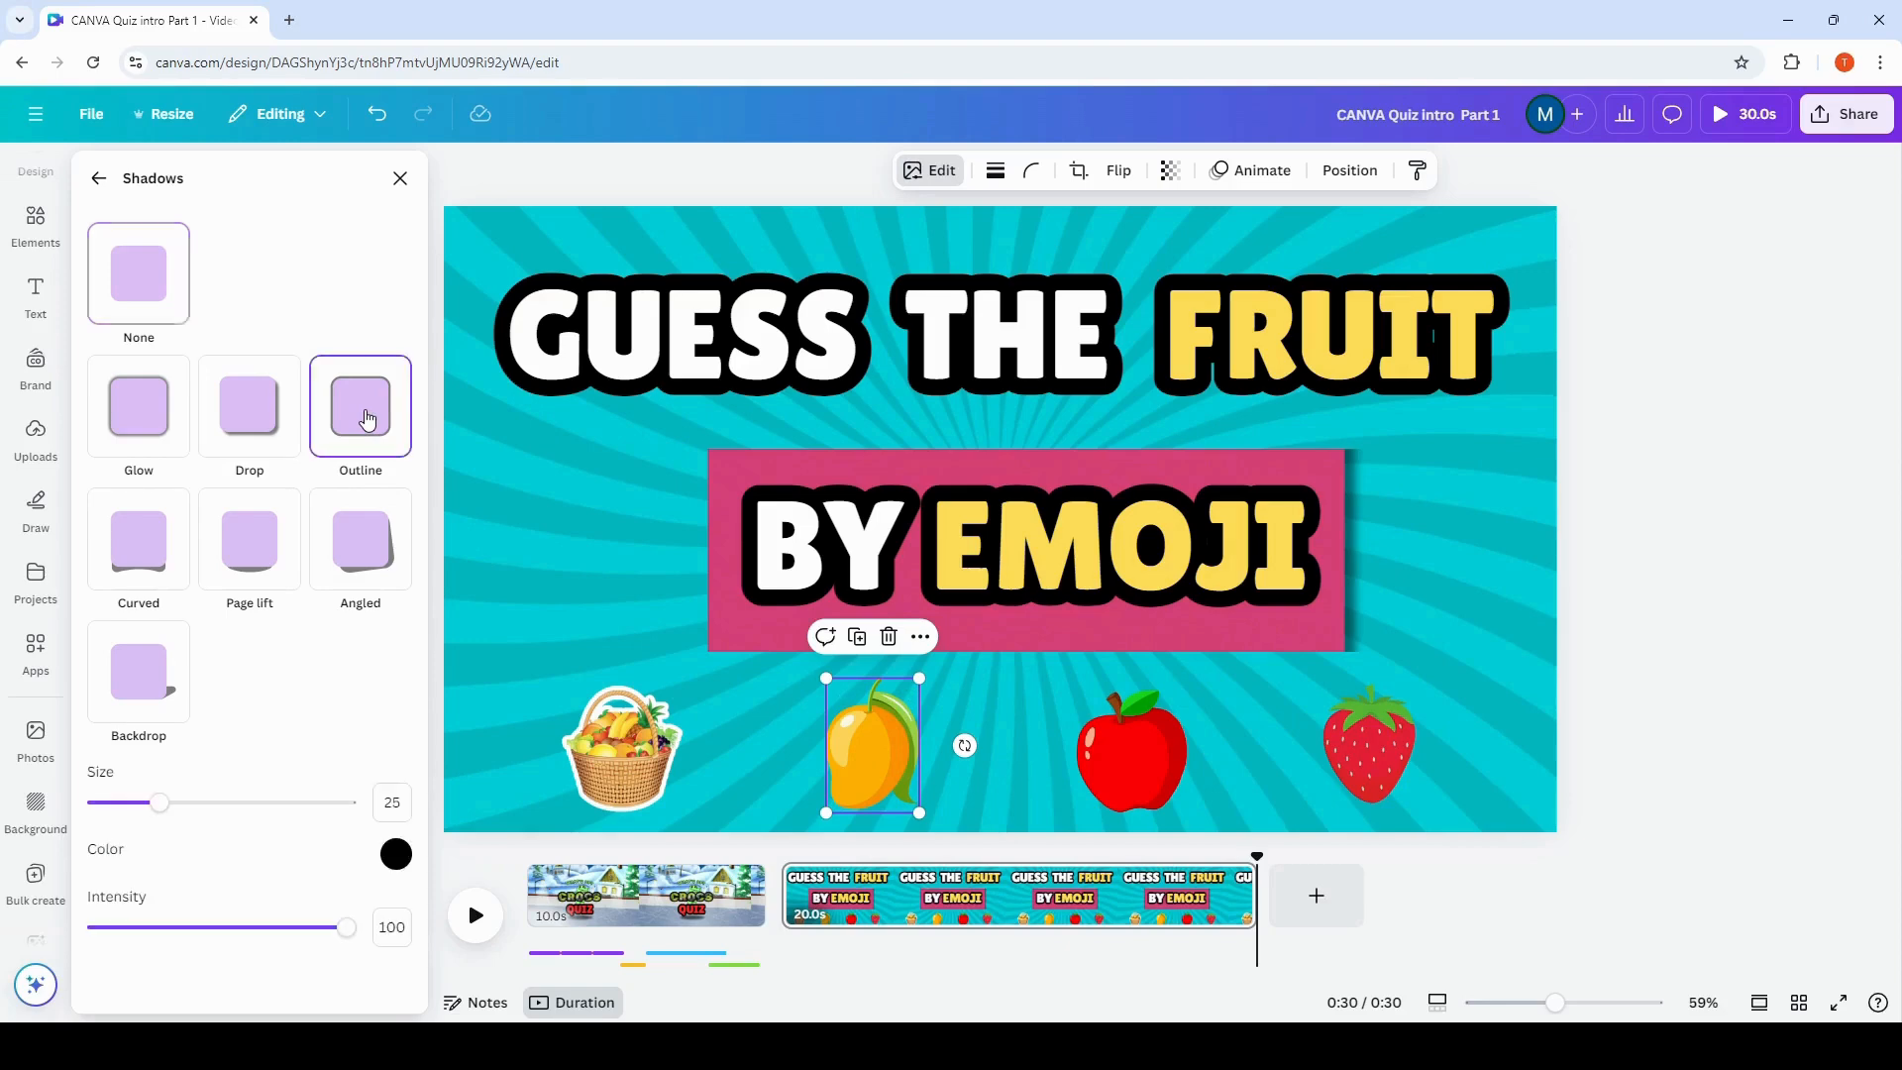
{"action": "left_click", "coordinate": [397, 854]}
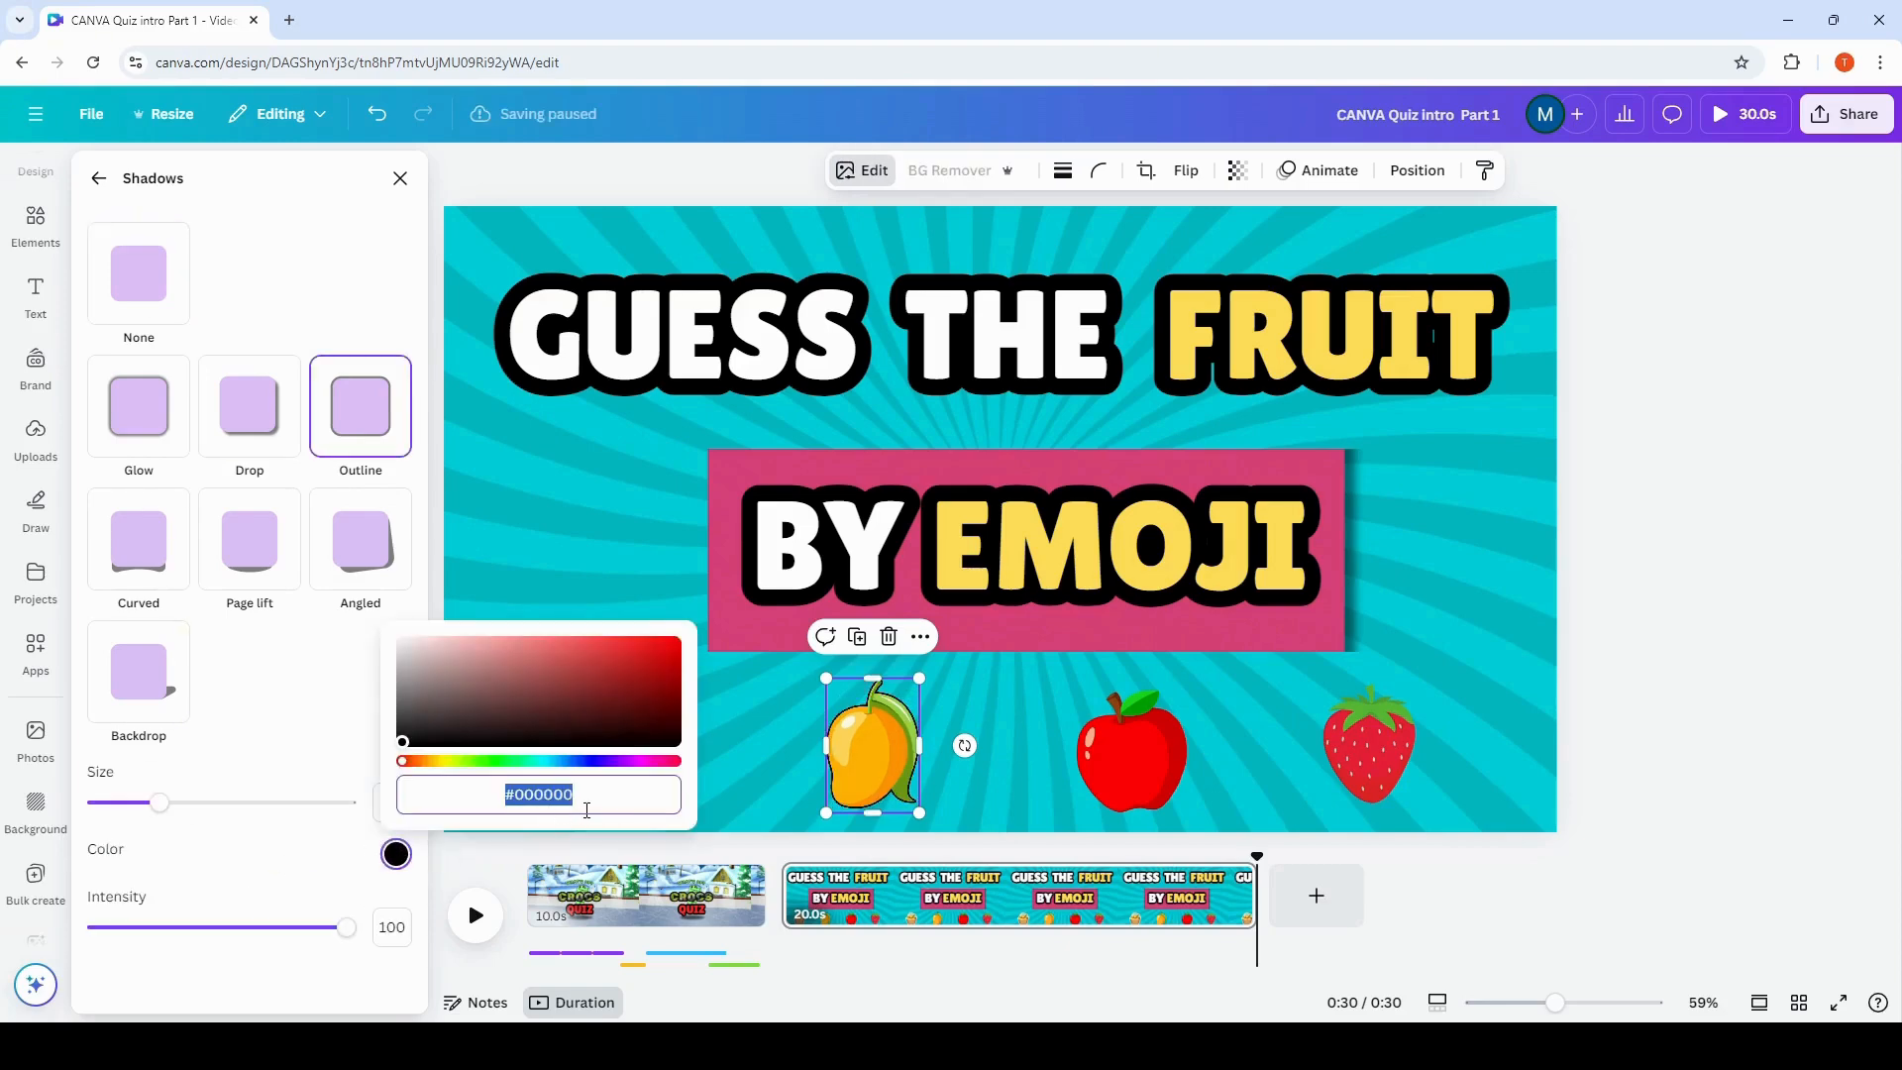
{"action": "type", "text": "#FFFFFF"}
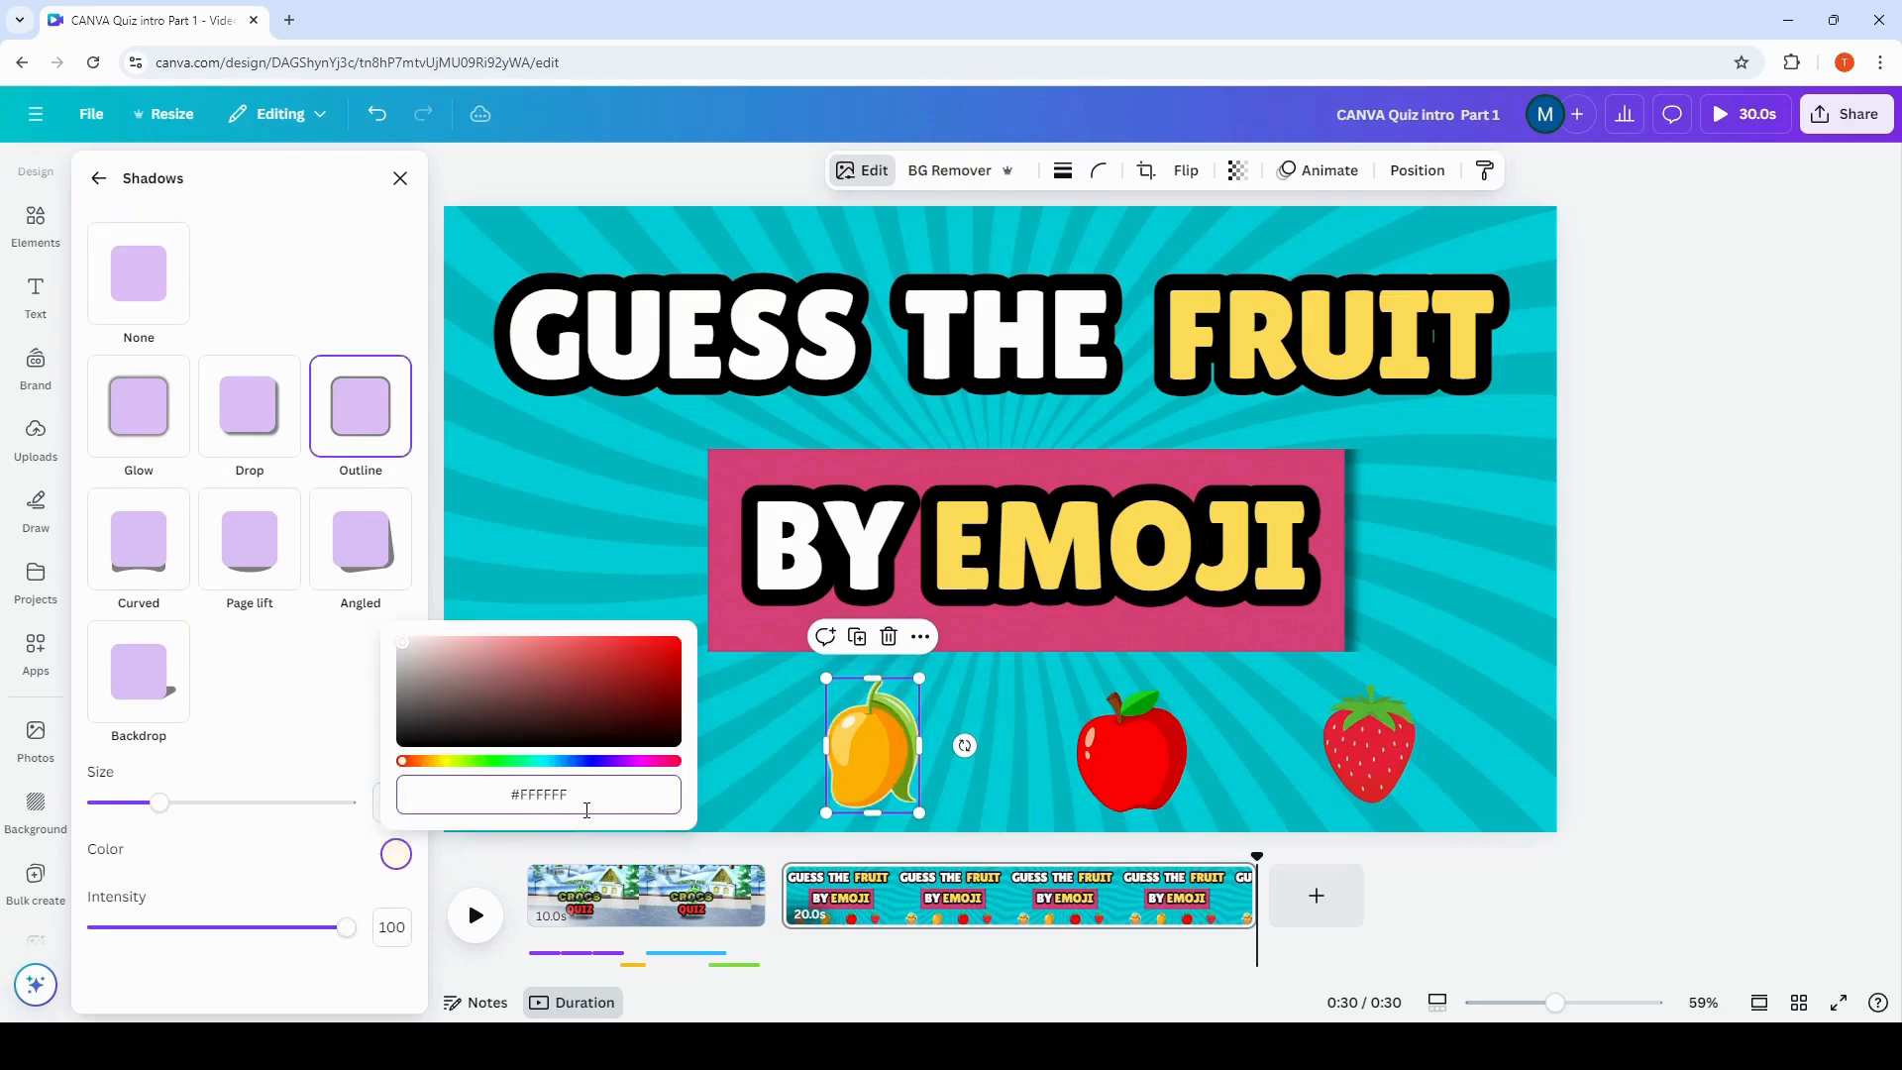
{"action": "left_click_drag", "start_coordinate": [159, 802], "coordinate": [310, 807]}
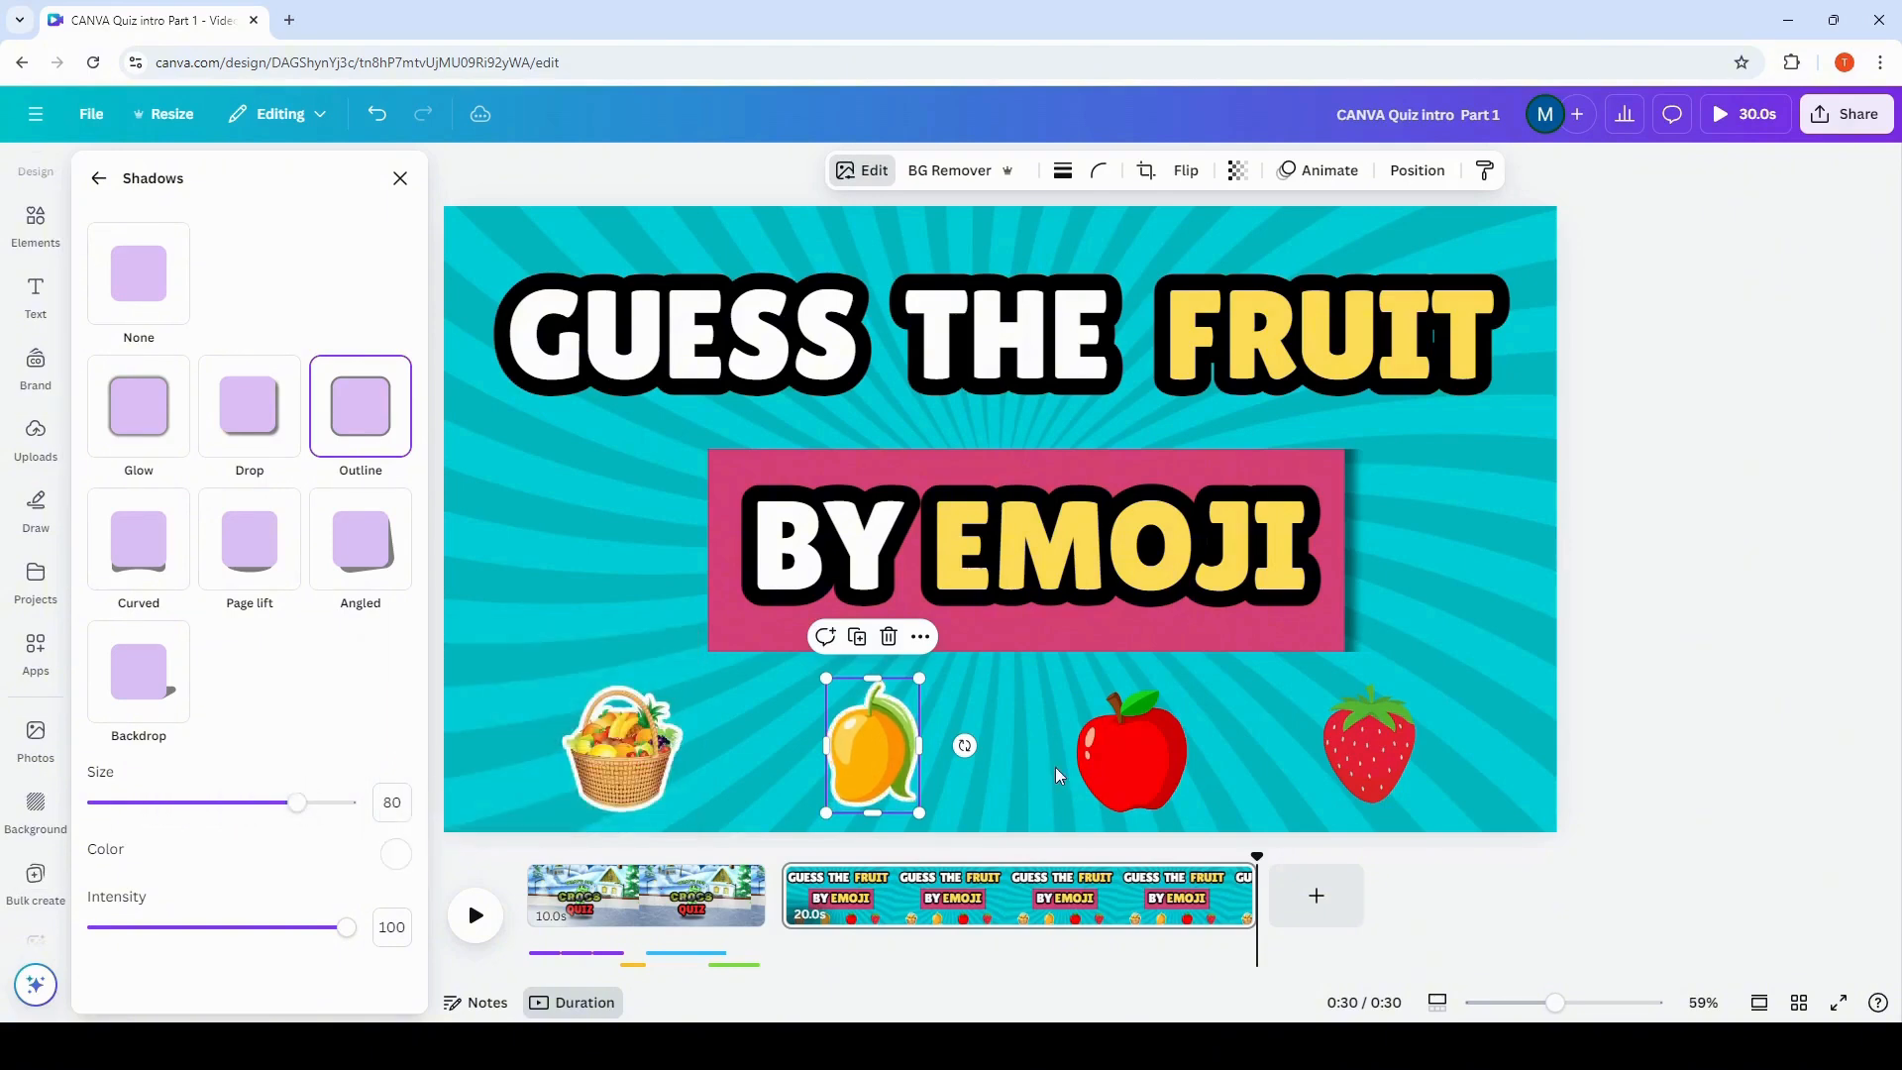
Give the apple graphic an Outline shadow effect in #FFFFFF with its size set to 82.
{"action": "left_click", "coordinate": [1119, 761]}
{"action": "left_click", "coordinate": [360, 406]}
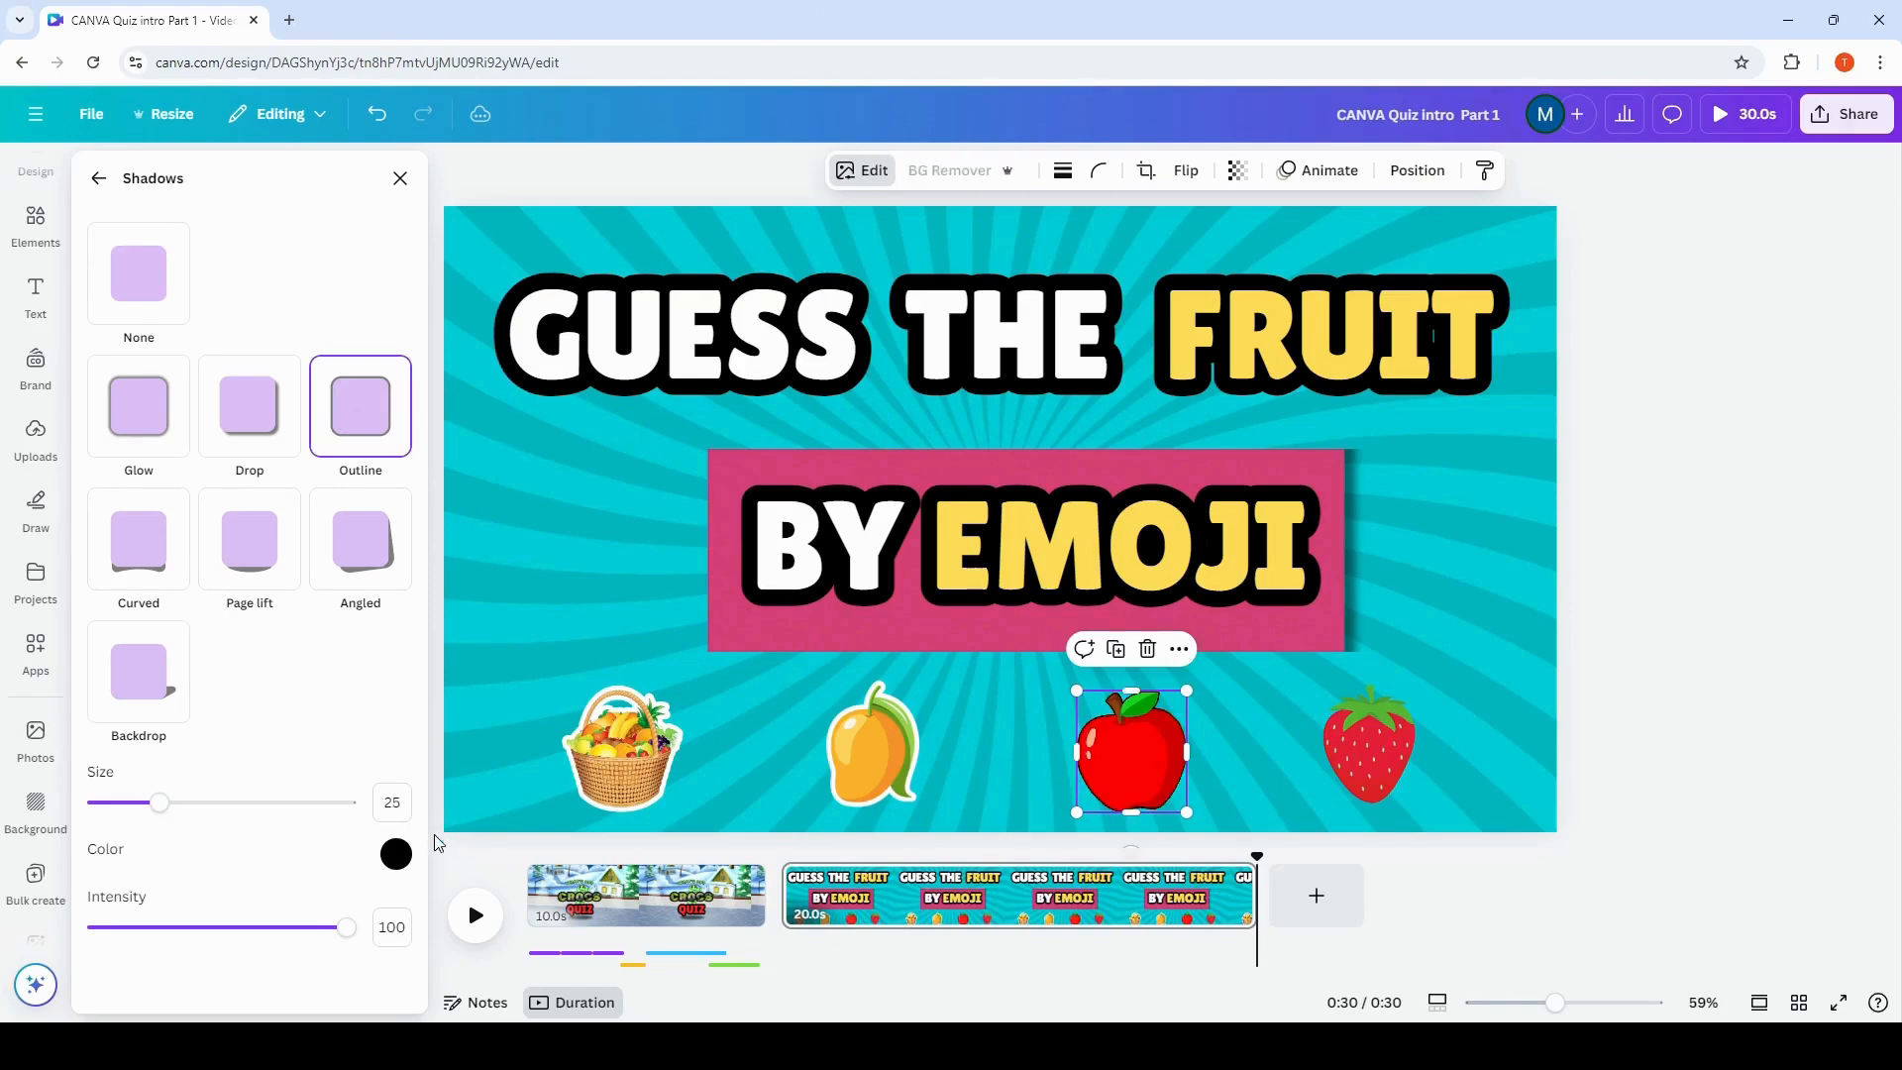
{"action": "left_click", "coordinate": [397, 854]}
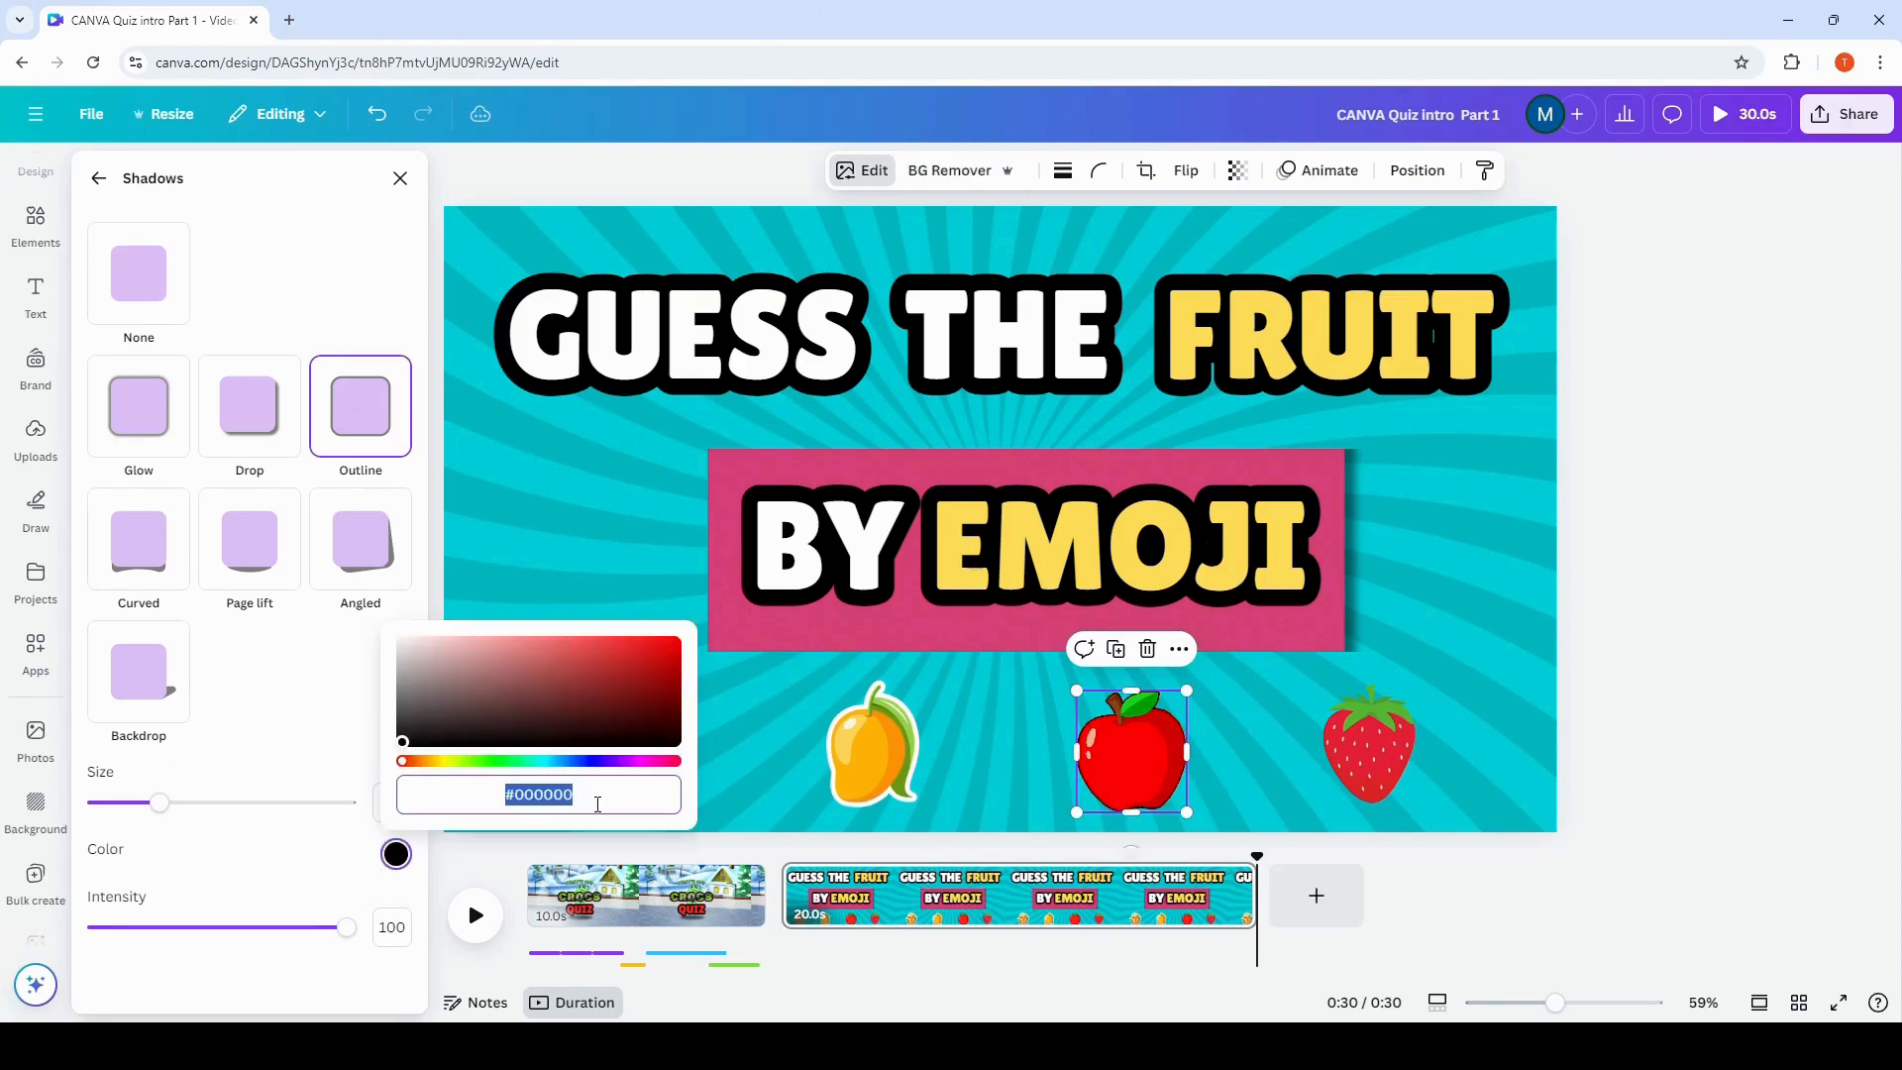
{"action": "type", "text": "#FFFFFF"}
{"action": "left_click_drag", "start_coordinate": [141, 808], "coordinate": [305, 837]}
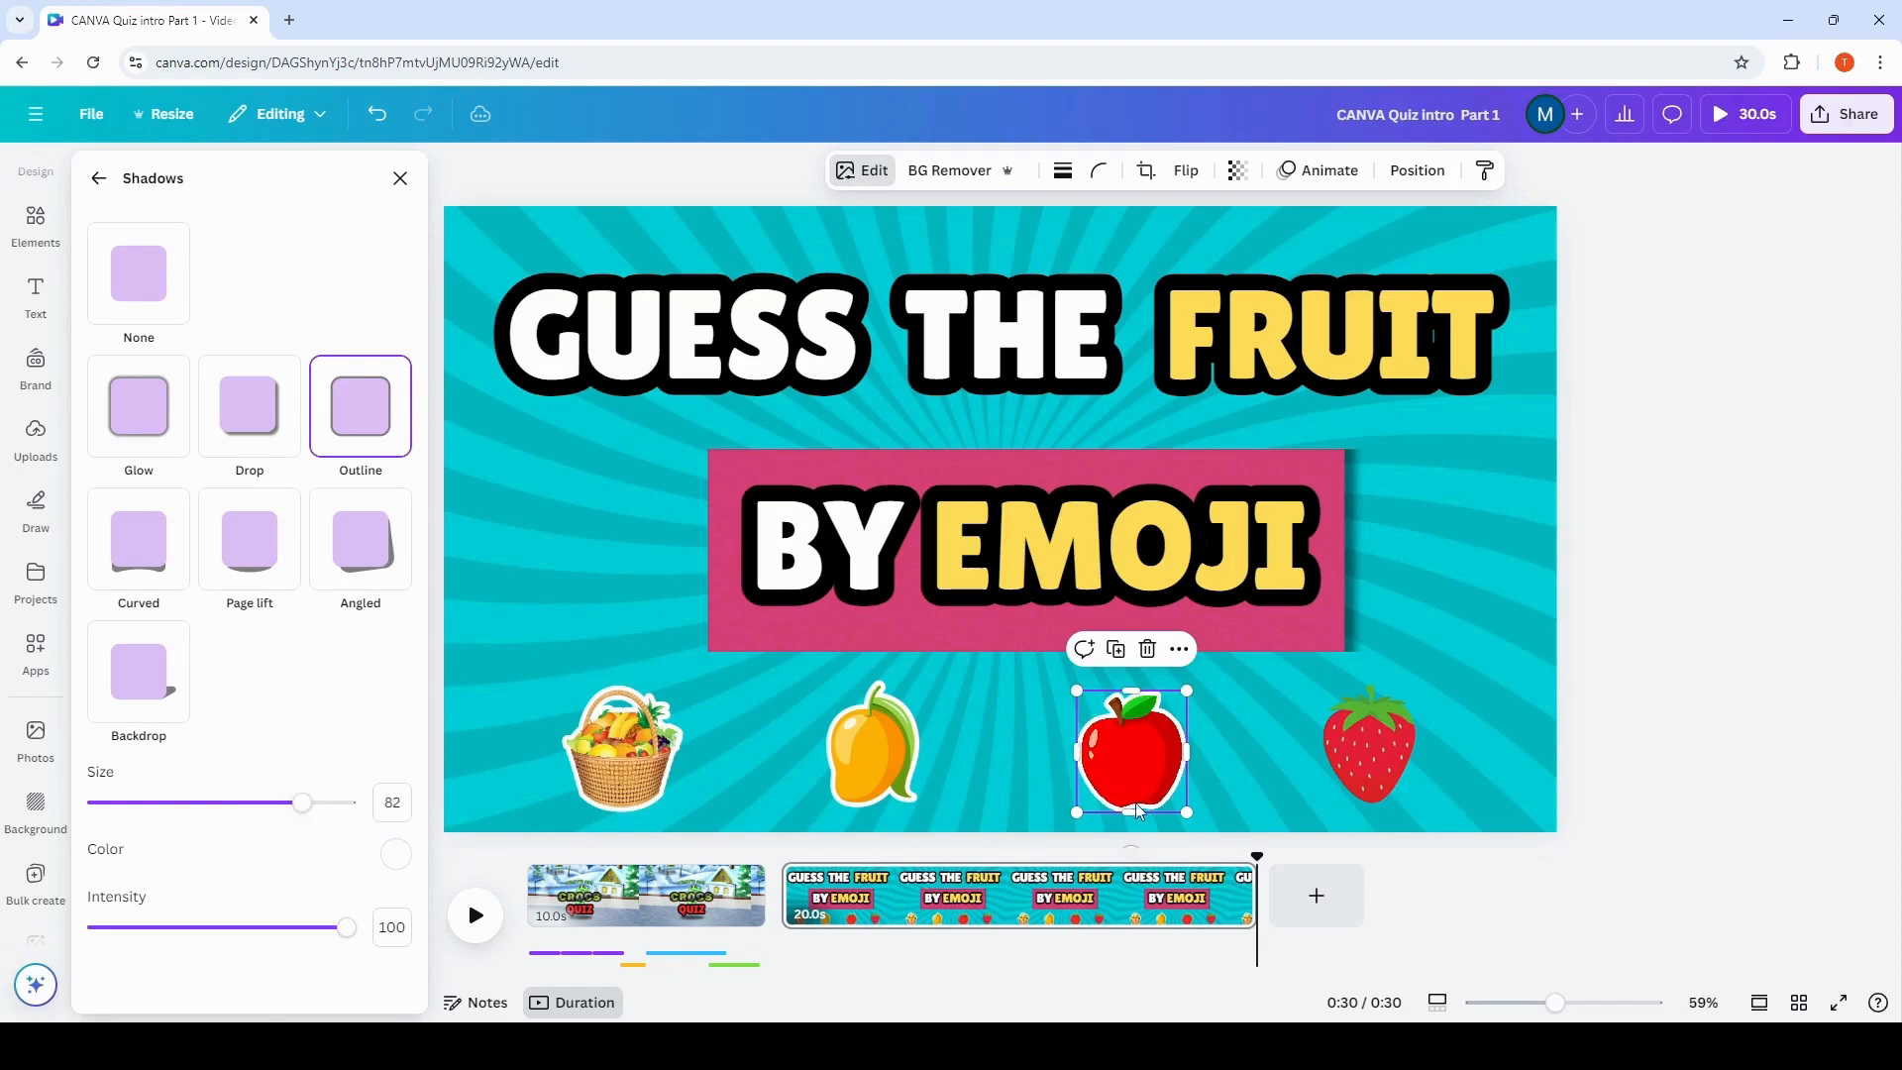
Give the strawberry graphic an Outline shadow effect in #FFFFFF with its size set to 80.
{"action": "left_click", "coordinate": [1395, 755]}
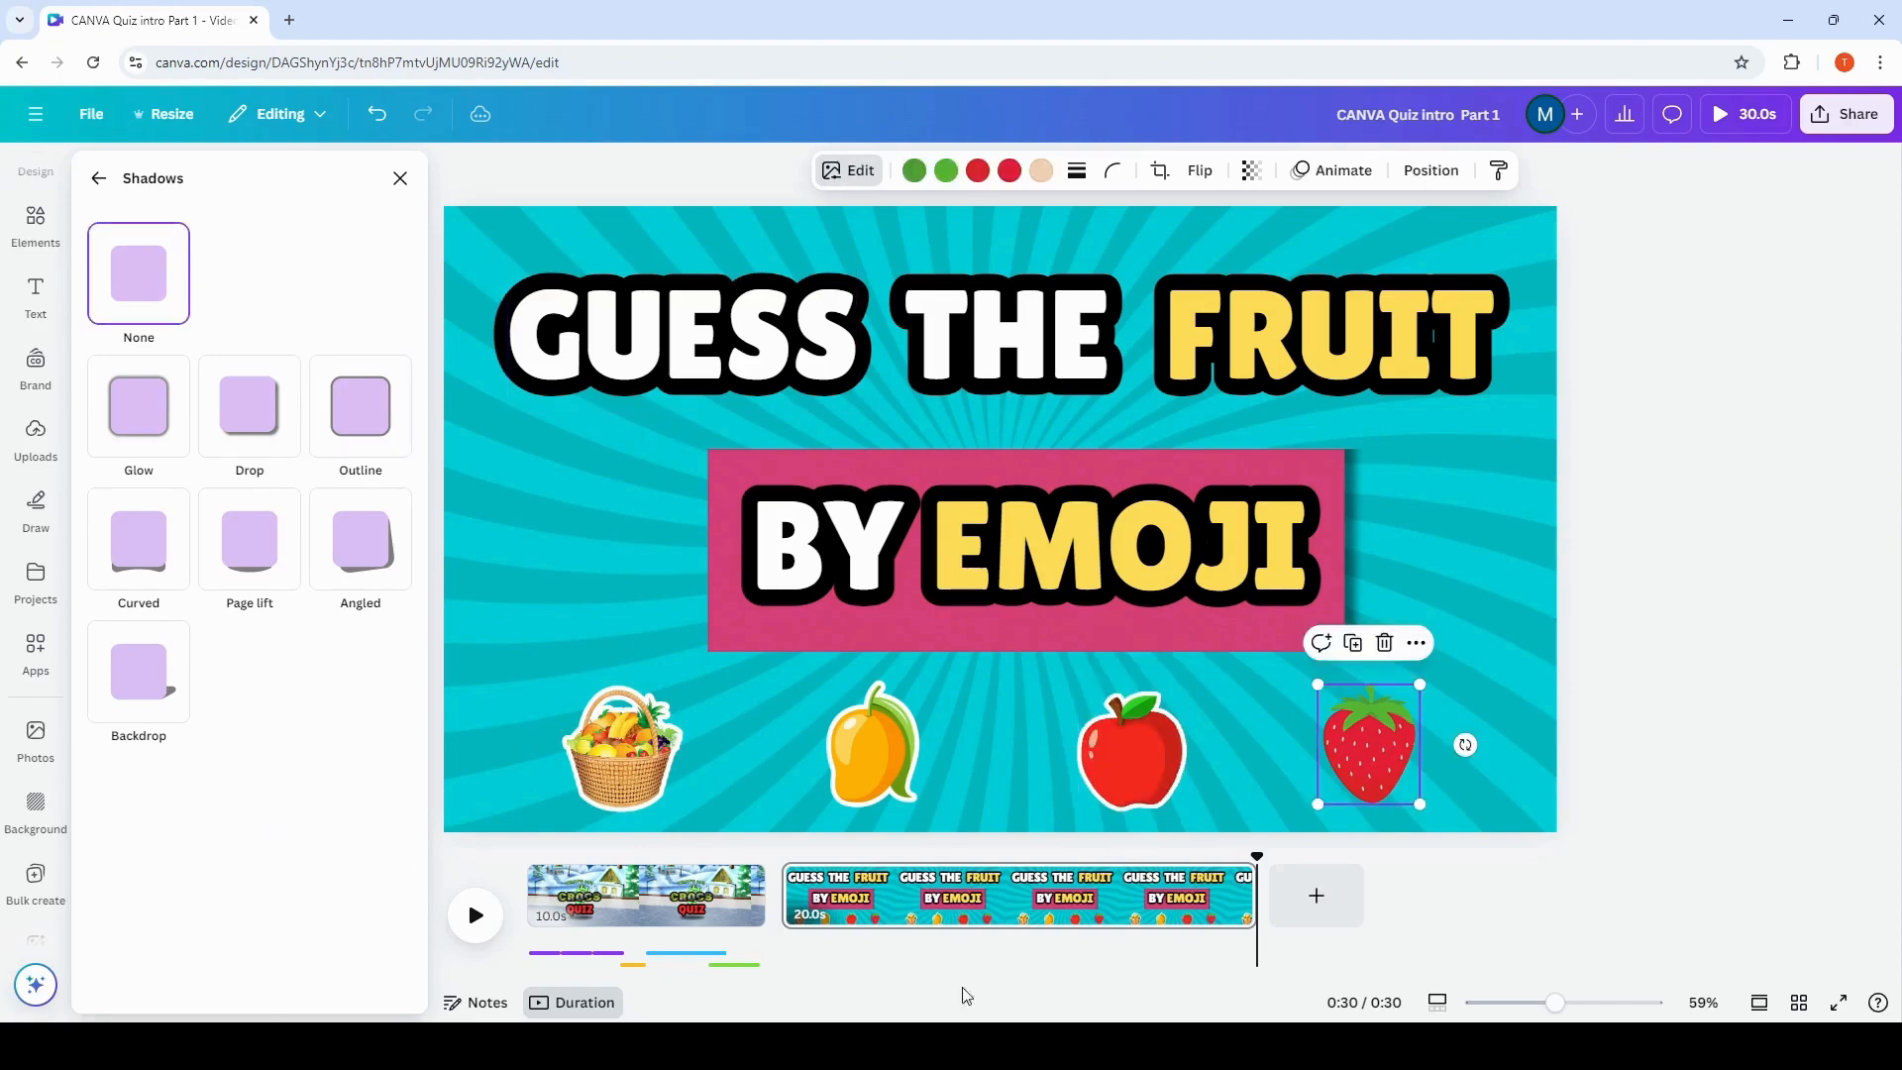
{"action": "left_click", "coordinate": [377, 410]}
{"action": "left_click", "coordinate": [396, 855]}
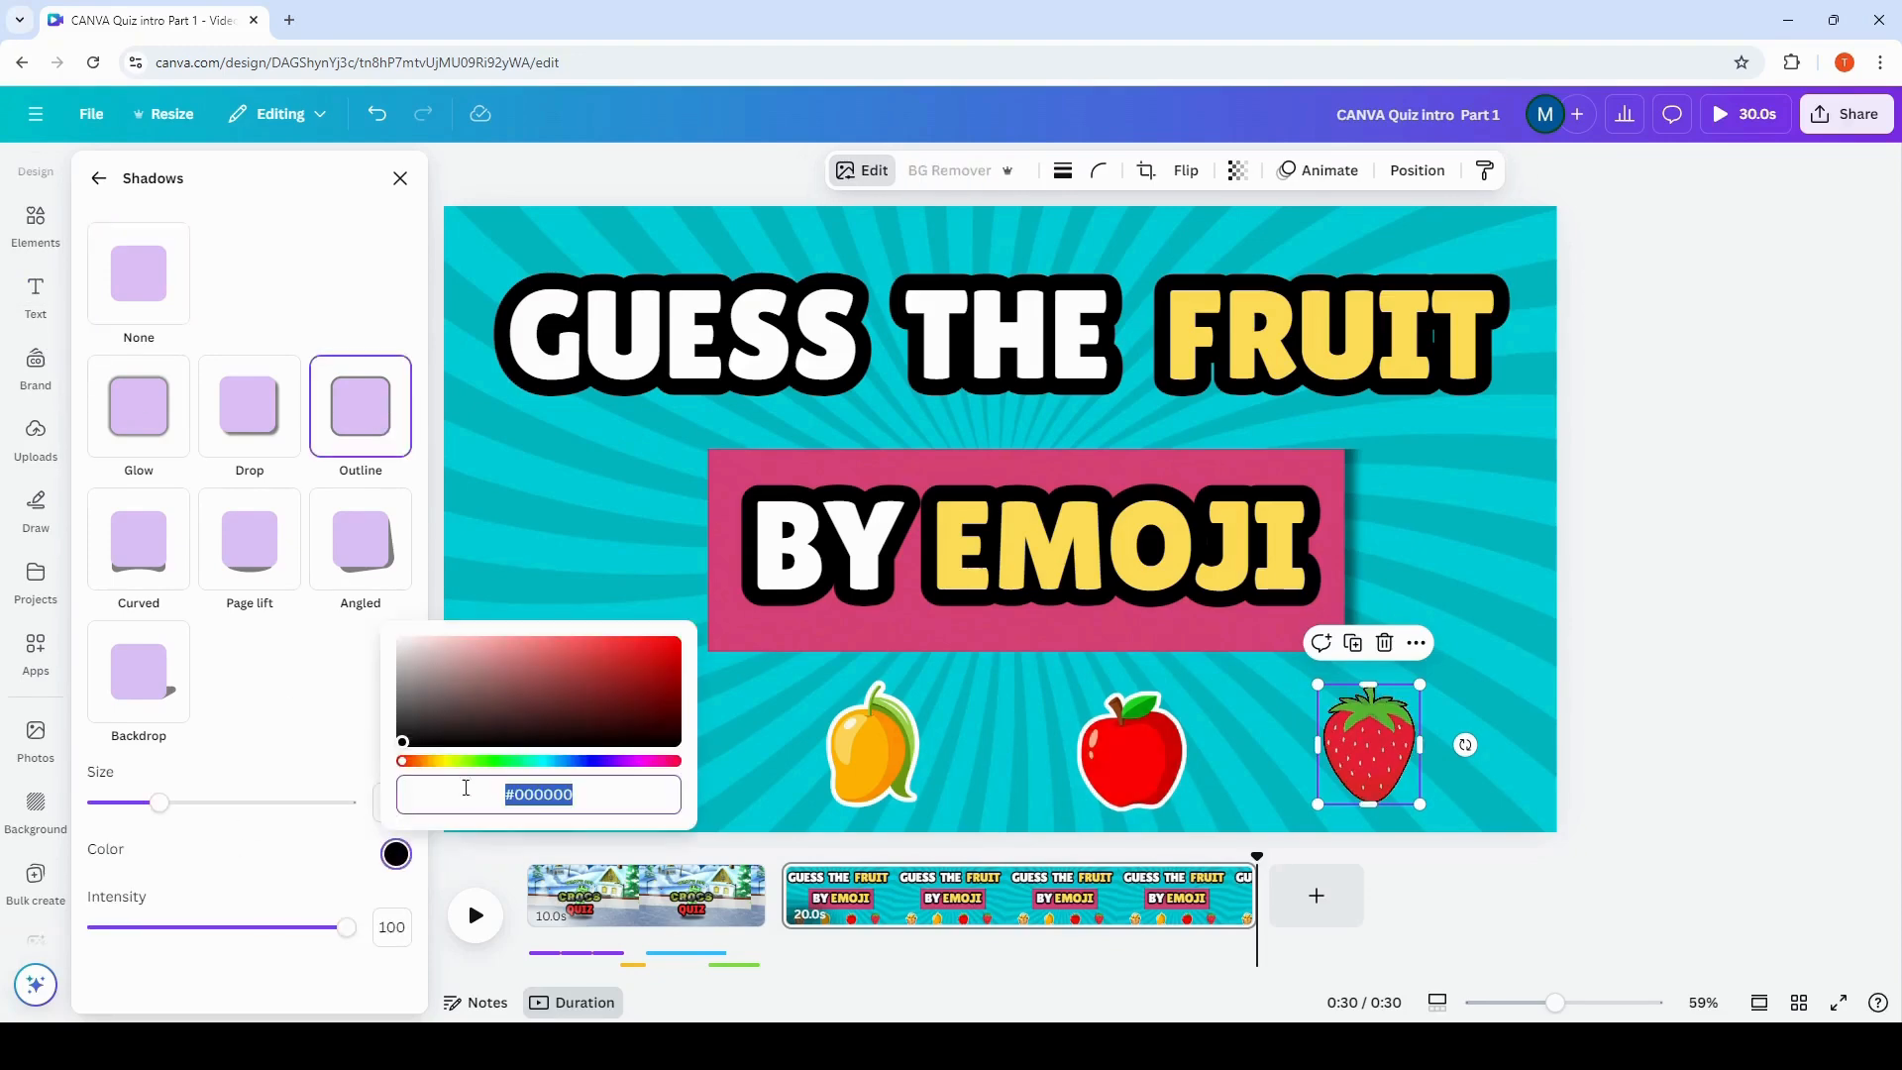
{"action": "type", "text": "#FFFFFF"}
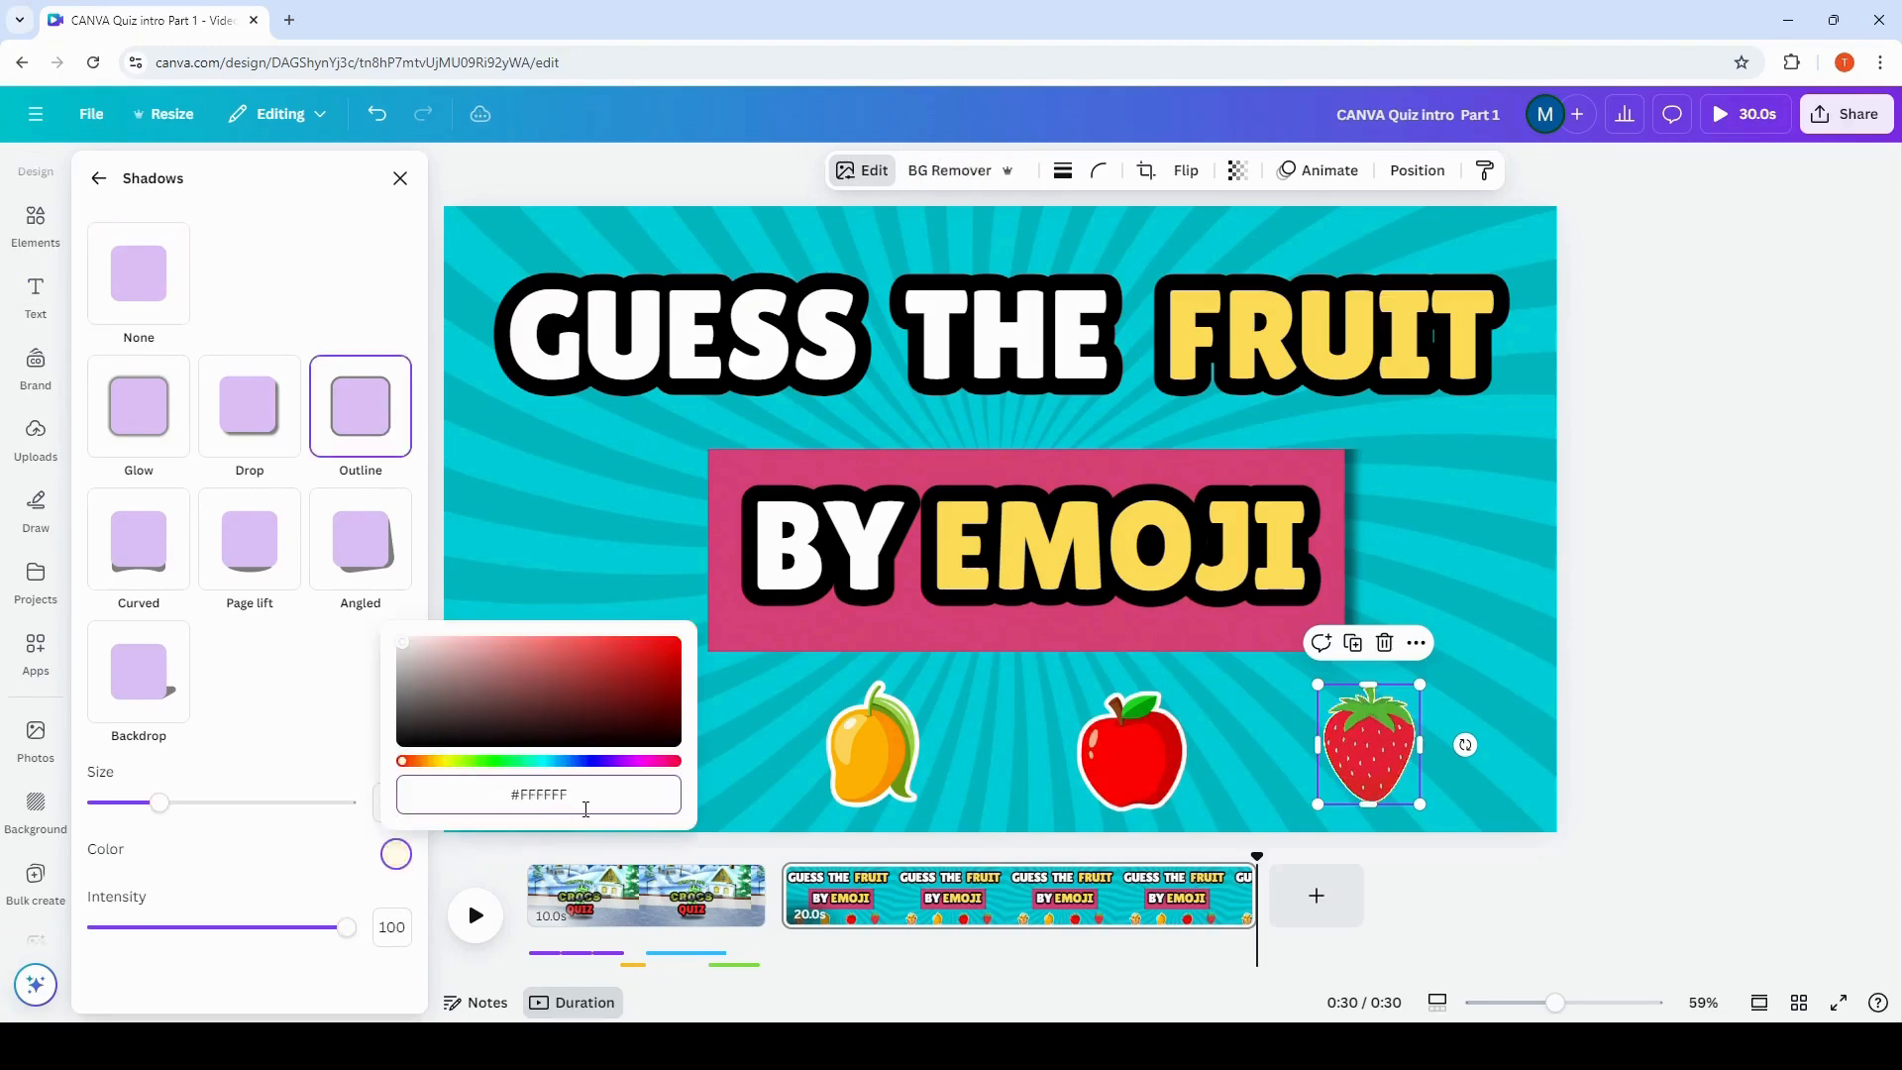
{"action": "left_click_drag", "start_coordinate": [166, 792], "coordinate": [300, 837]}
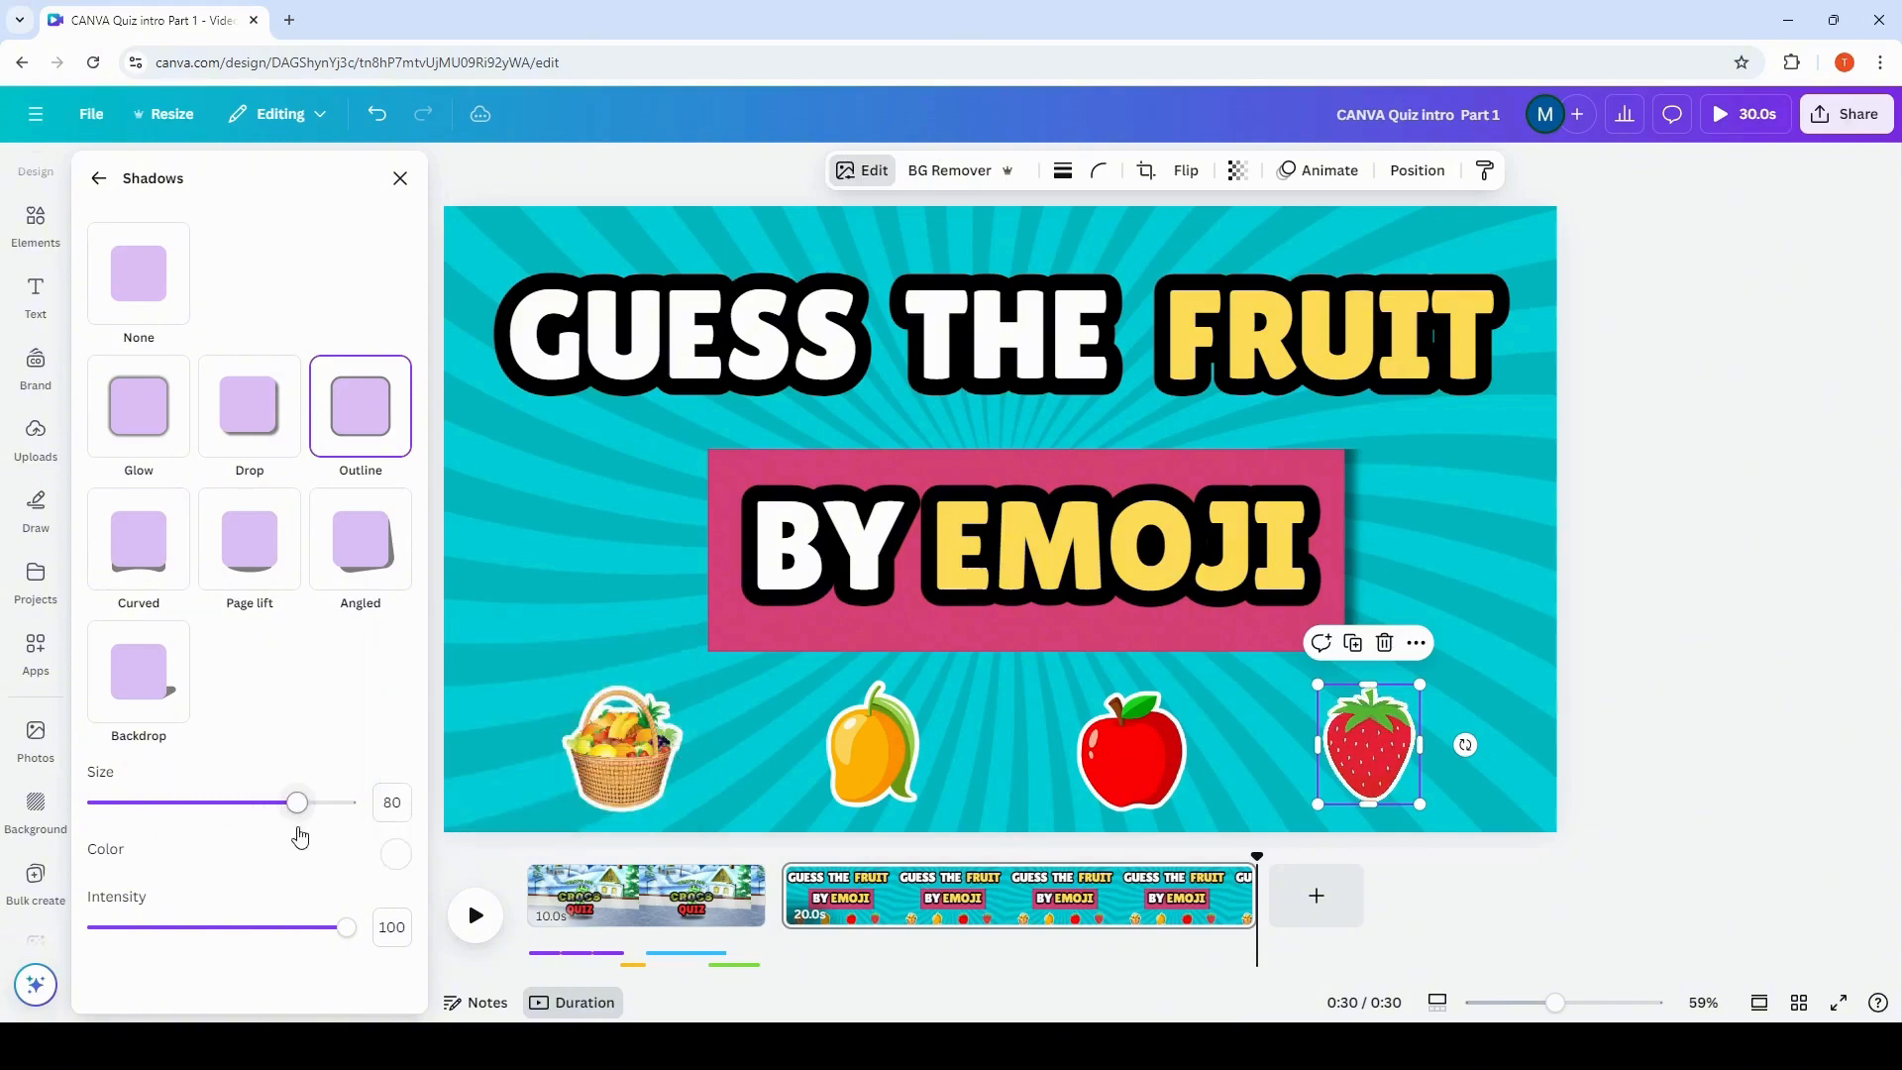
{"action": "left_click", "coordinate": [1821, 613]}
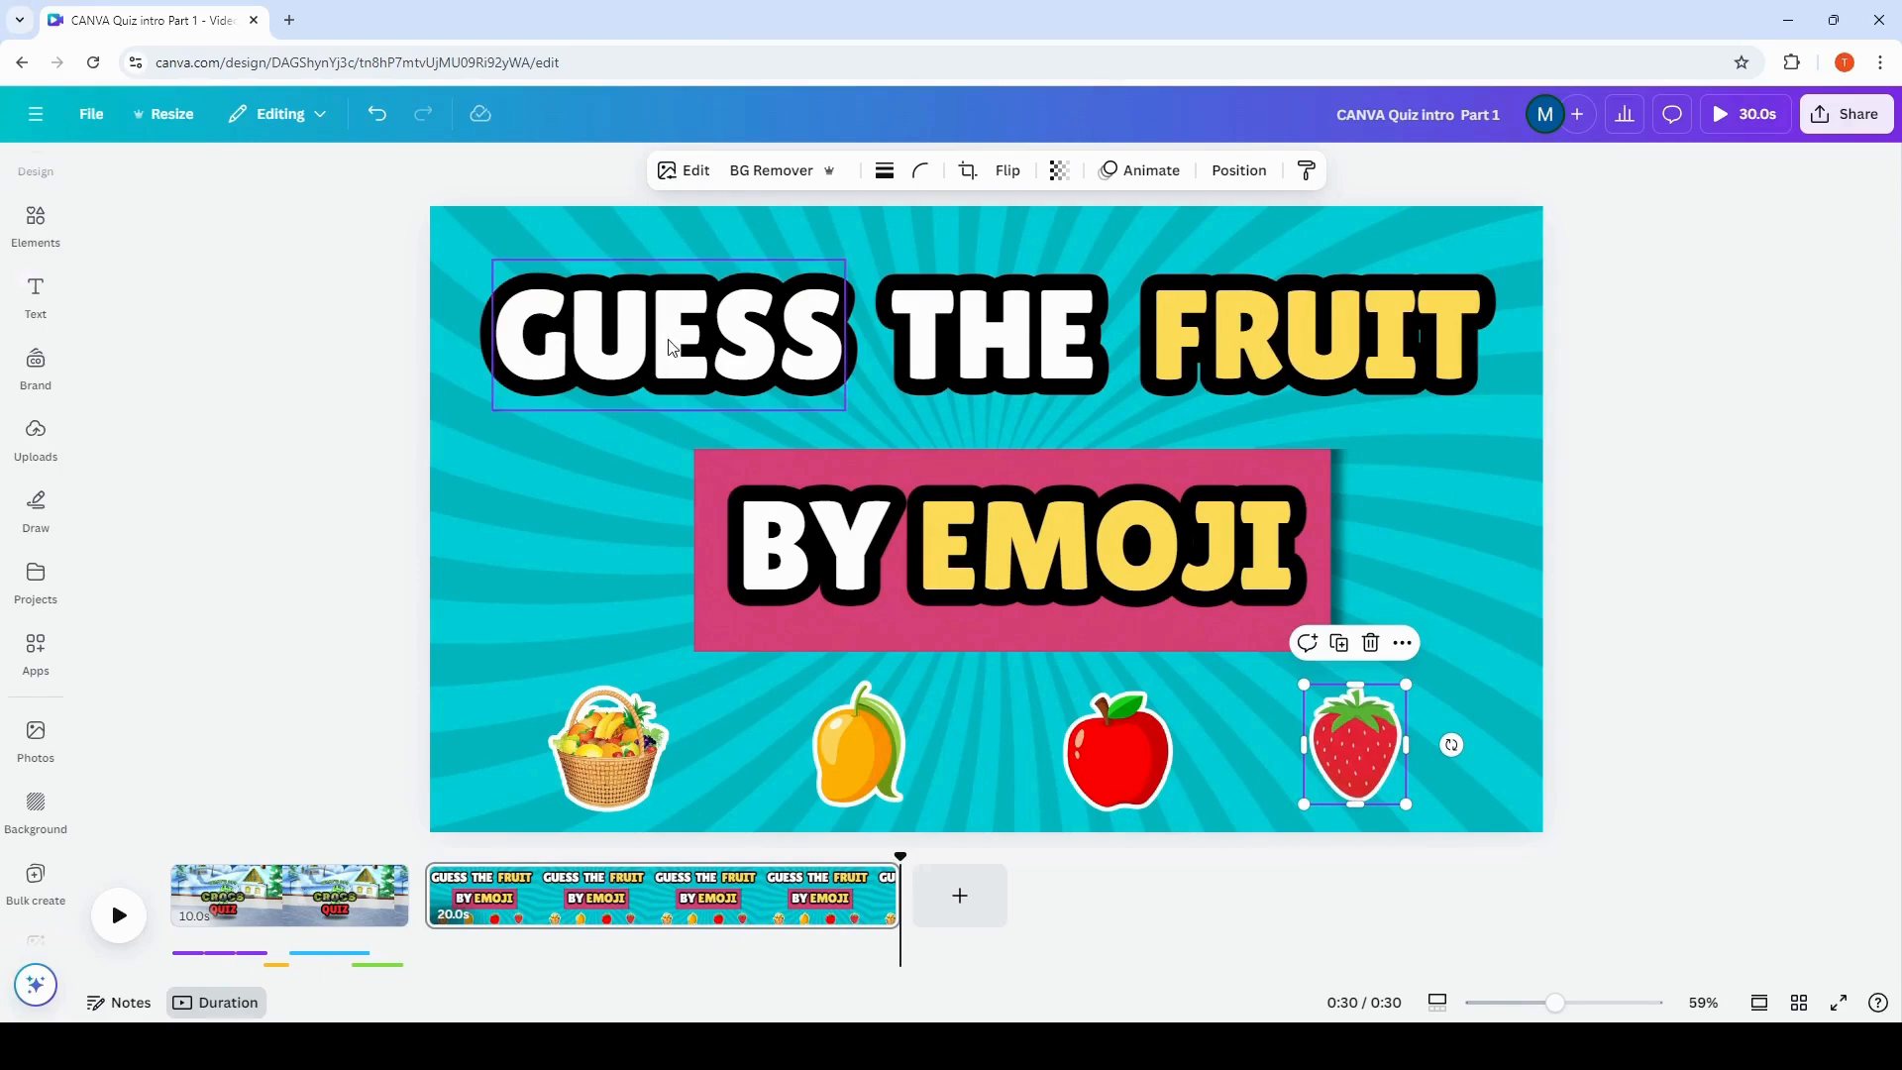
Apply the Wiggle animation to GUESS, THE, BY, EMOJI and the four fruit graphics together, and lower its intensity to about an eighth of the range.
{"action": "left_click", "coordinate": [624, 366]}
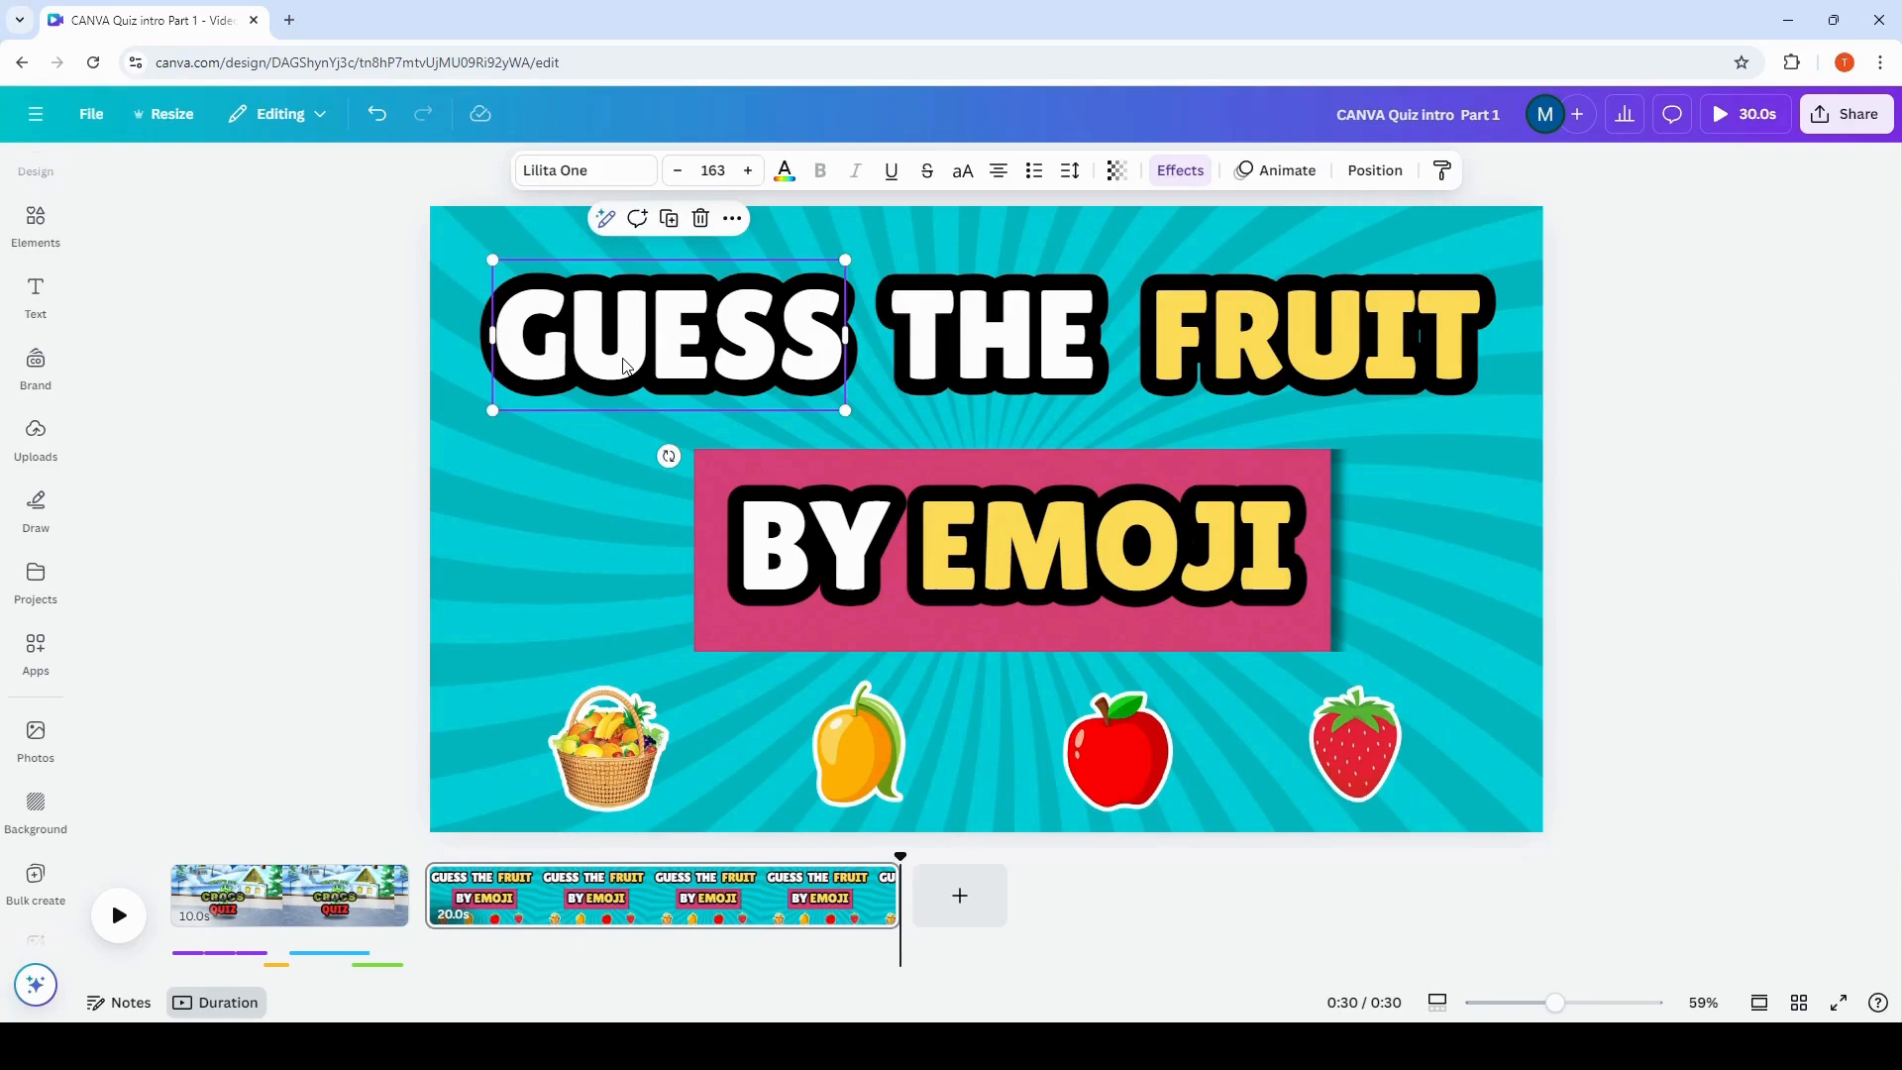
{"action": "left_click", "coordinate": [920, 327]}
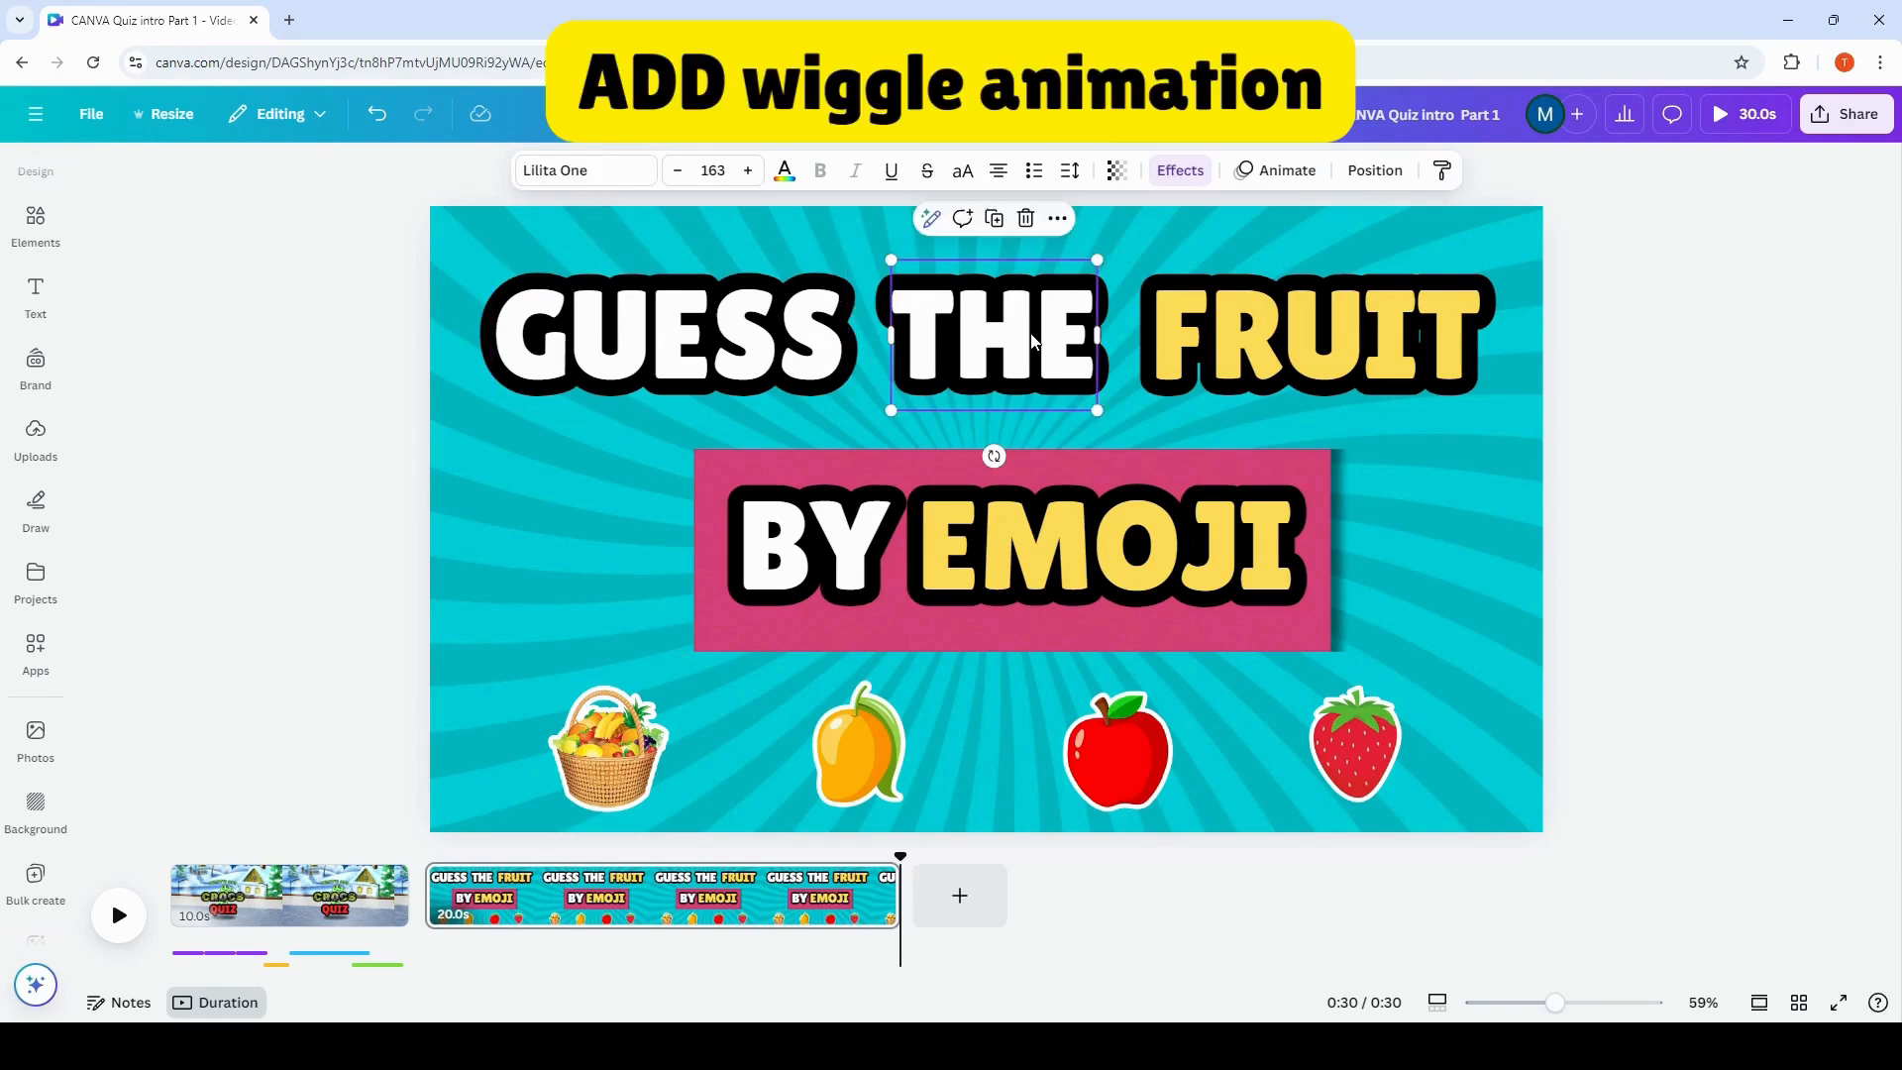
{"action": "left_click", "coordinate": [1230, 319]}
{"action": "left_click", "coordinate": [1004, 347], "text": "shift"}
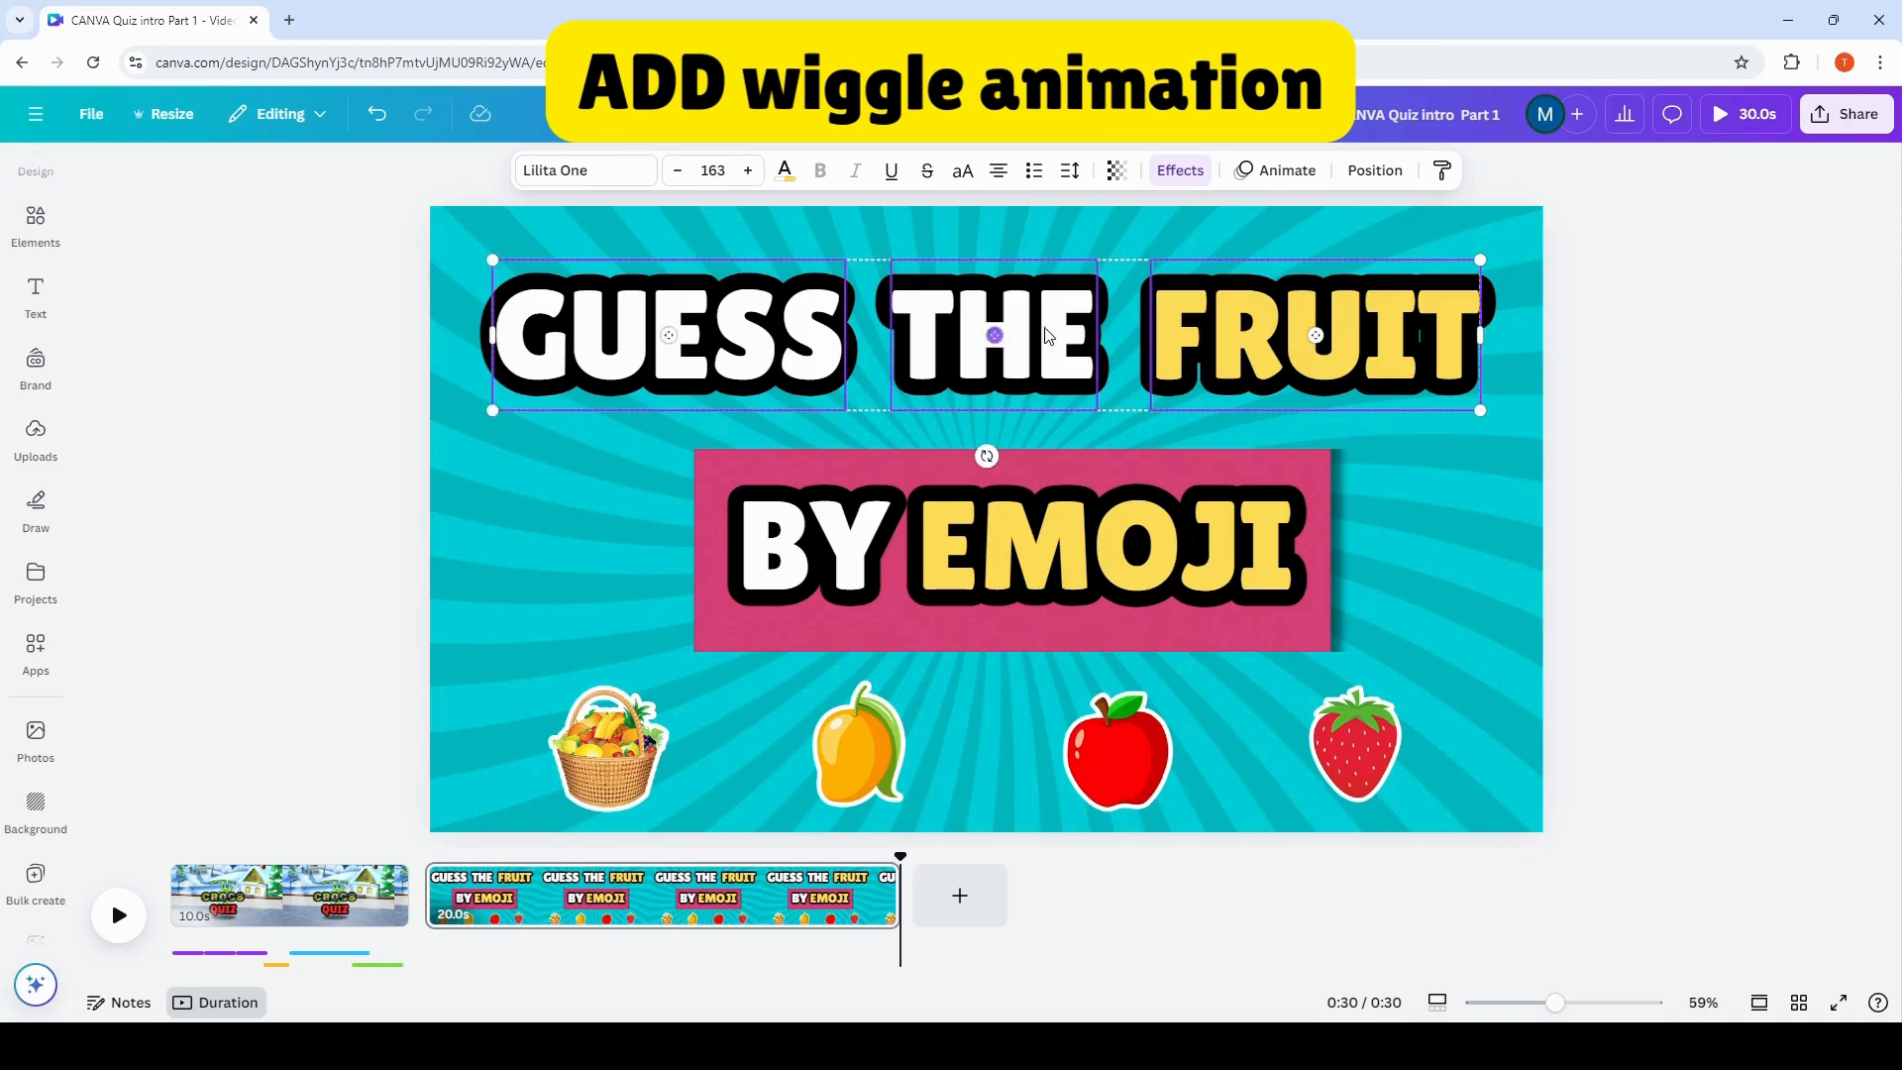
{"action": "left_click", "coordinate": [1346, 333], "text": "shift"}
{"action": "left_click", "coordinate": [811, 551], "text": "shift"}
{"action": "left_click", "coordinate": [1157, 523], "text": "shift"}
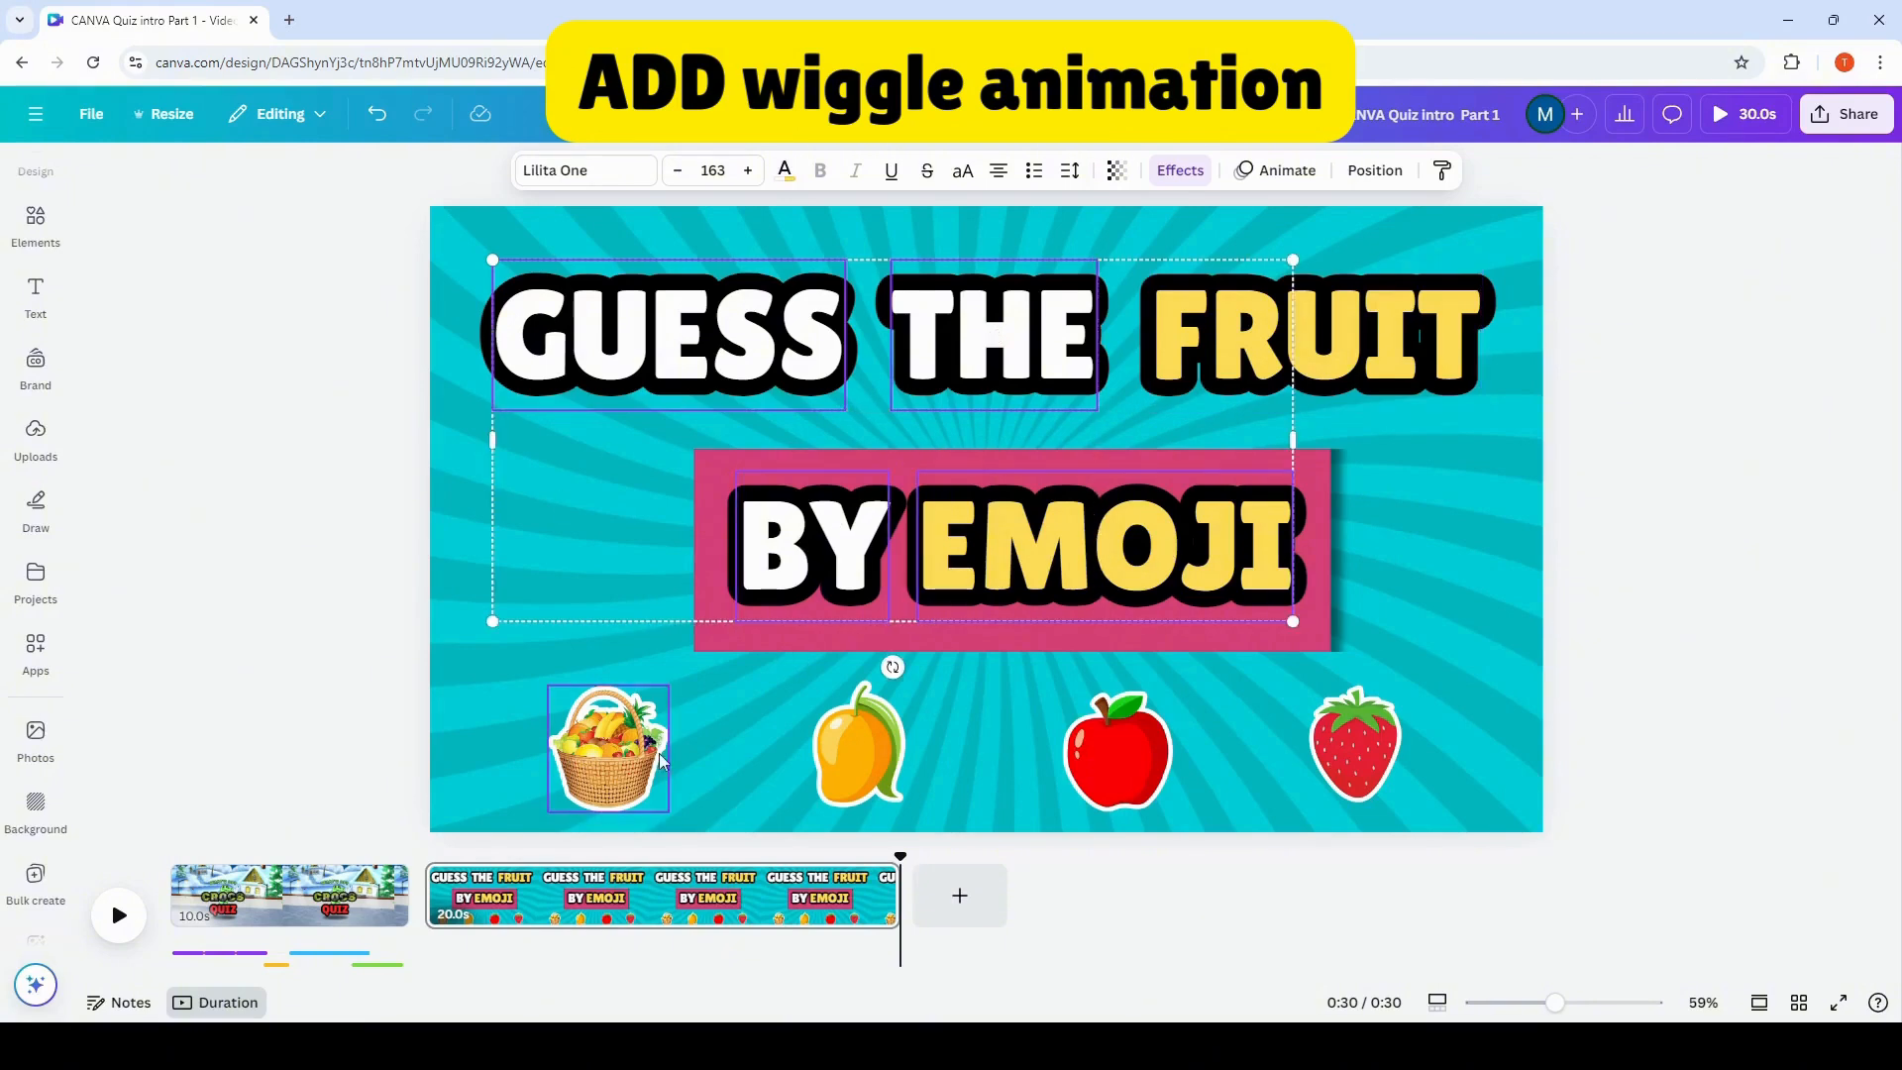
{"action": "left_click", "coordinate": [622, 748], "text": "shift"}
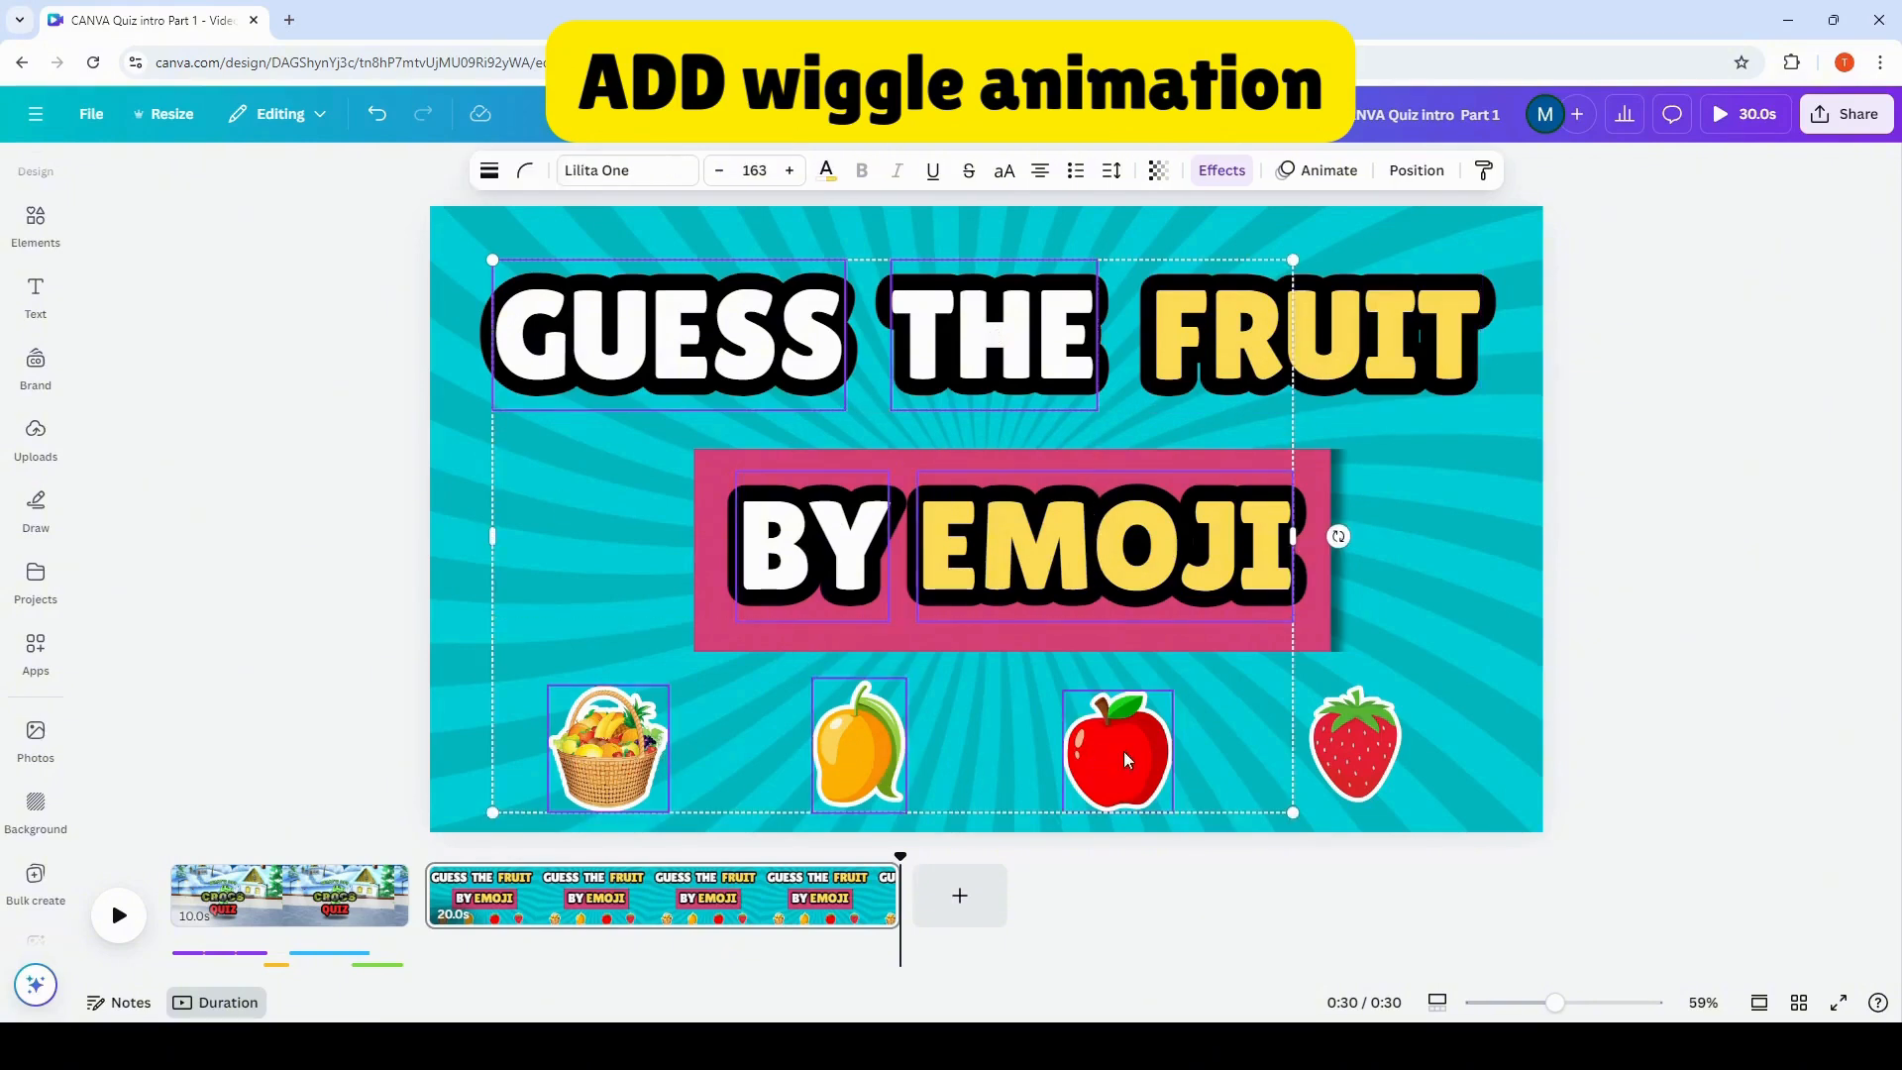
{"action": "left_click", "coordinate": [1368, 750], "text": "shift"}
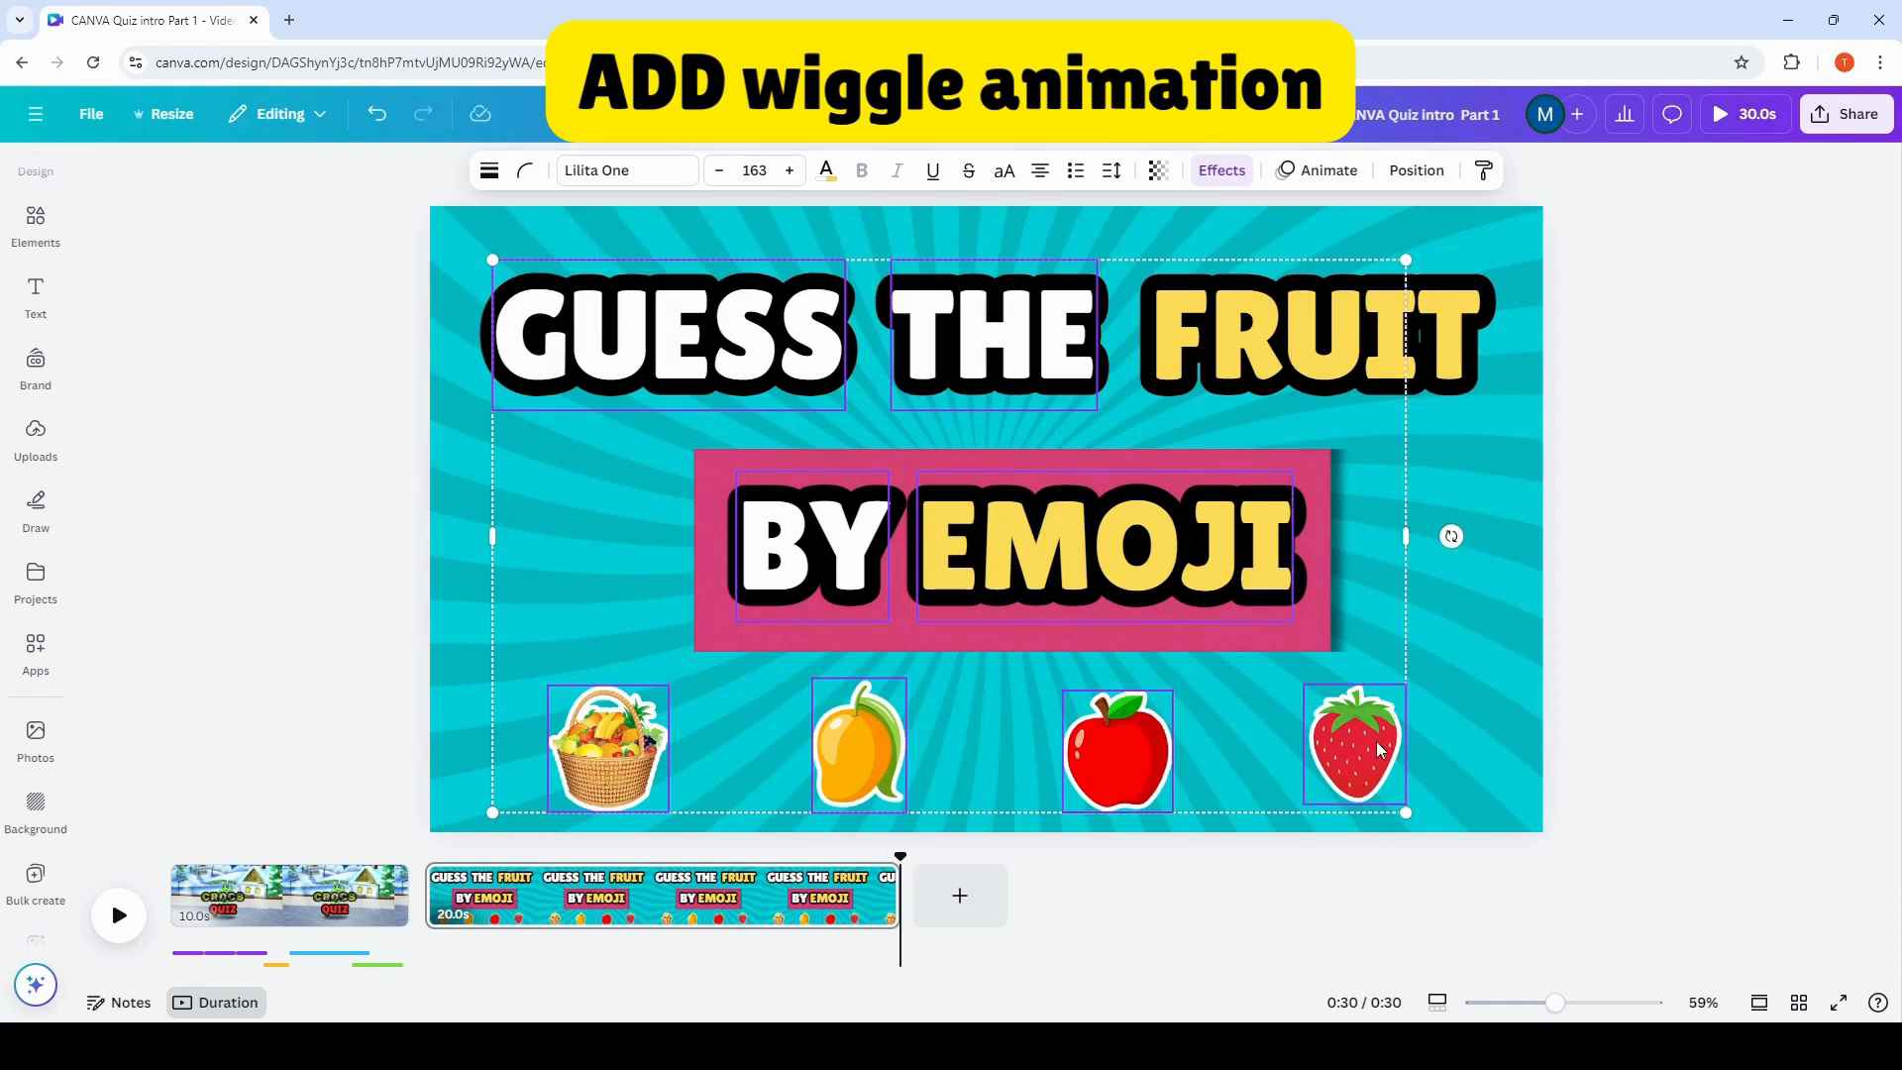
{"action": "left_click", "coordinate": [1356, 178]}
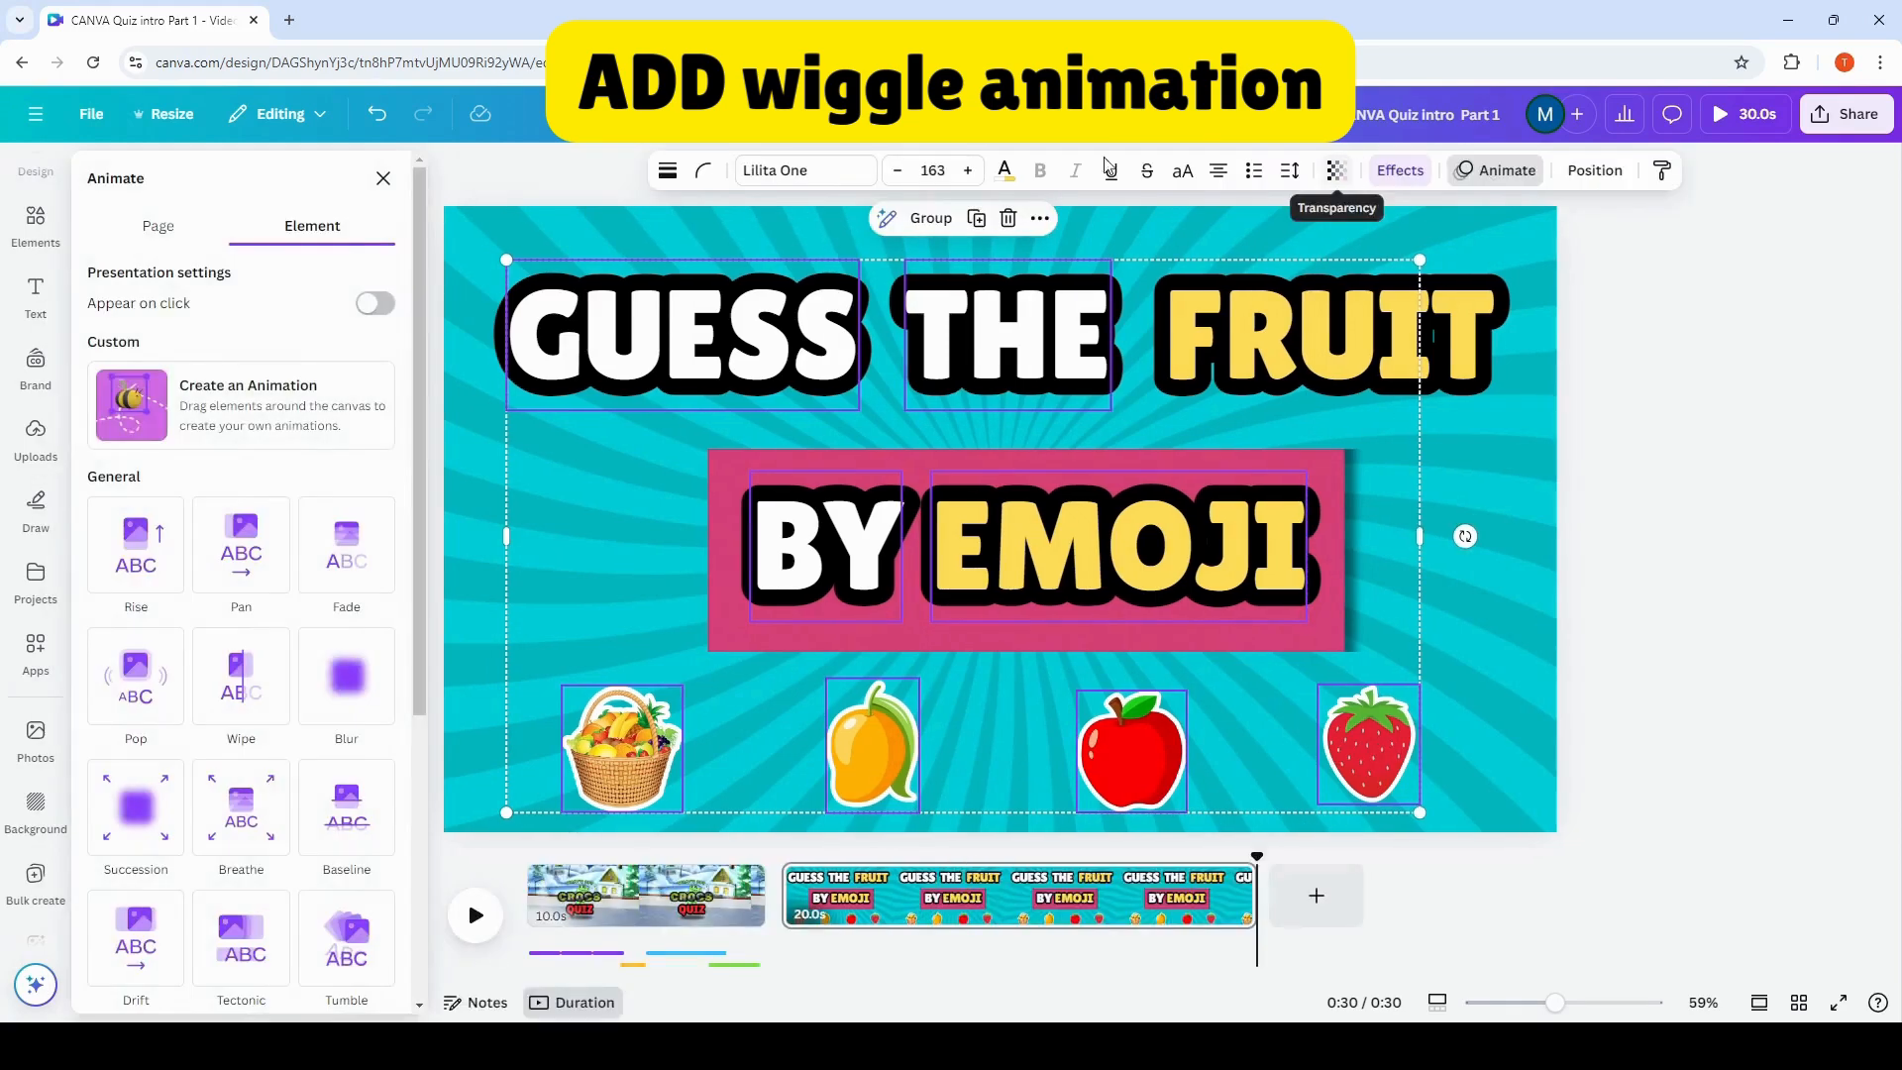
{"action": "scroll", "coordinate": [414, 314], "scroll_direction": "down", "scroll_amount": 5}
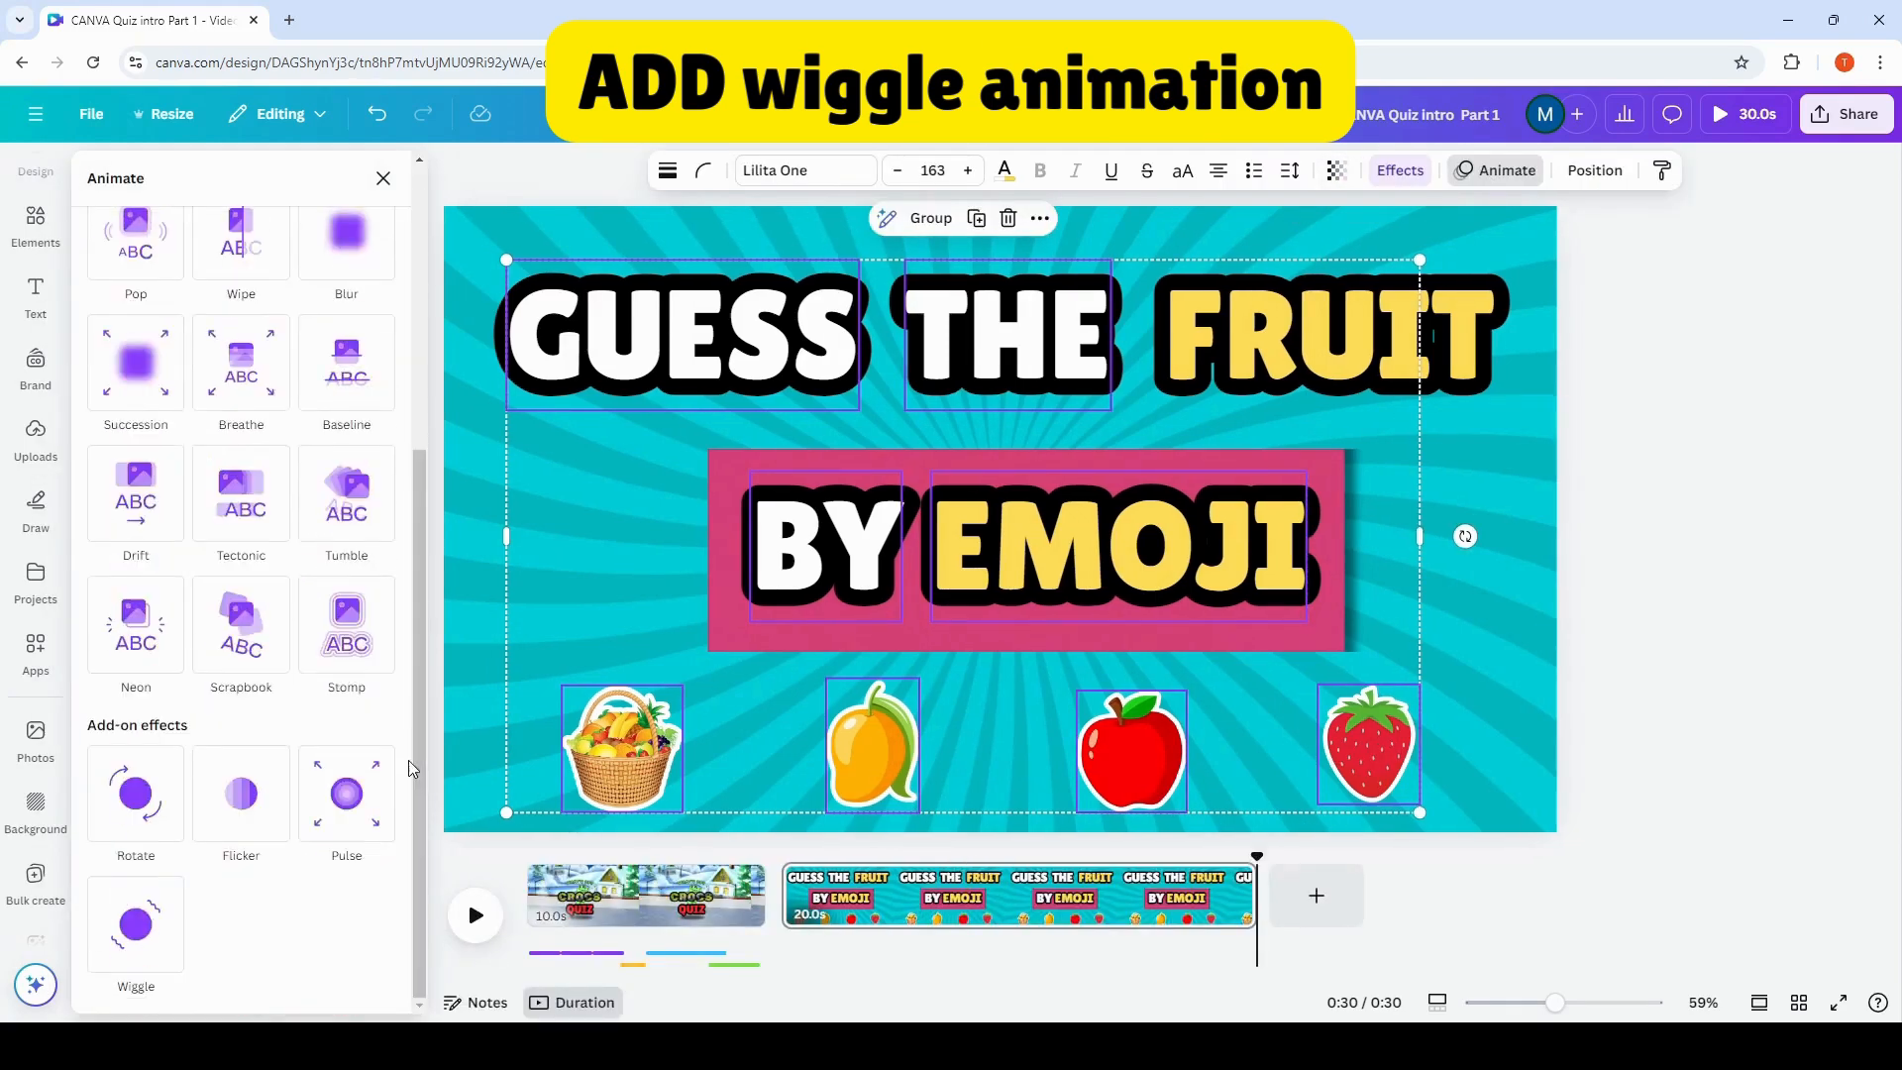
{"action": "left_click", "coordinate": [135, 929]}
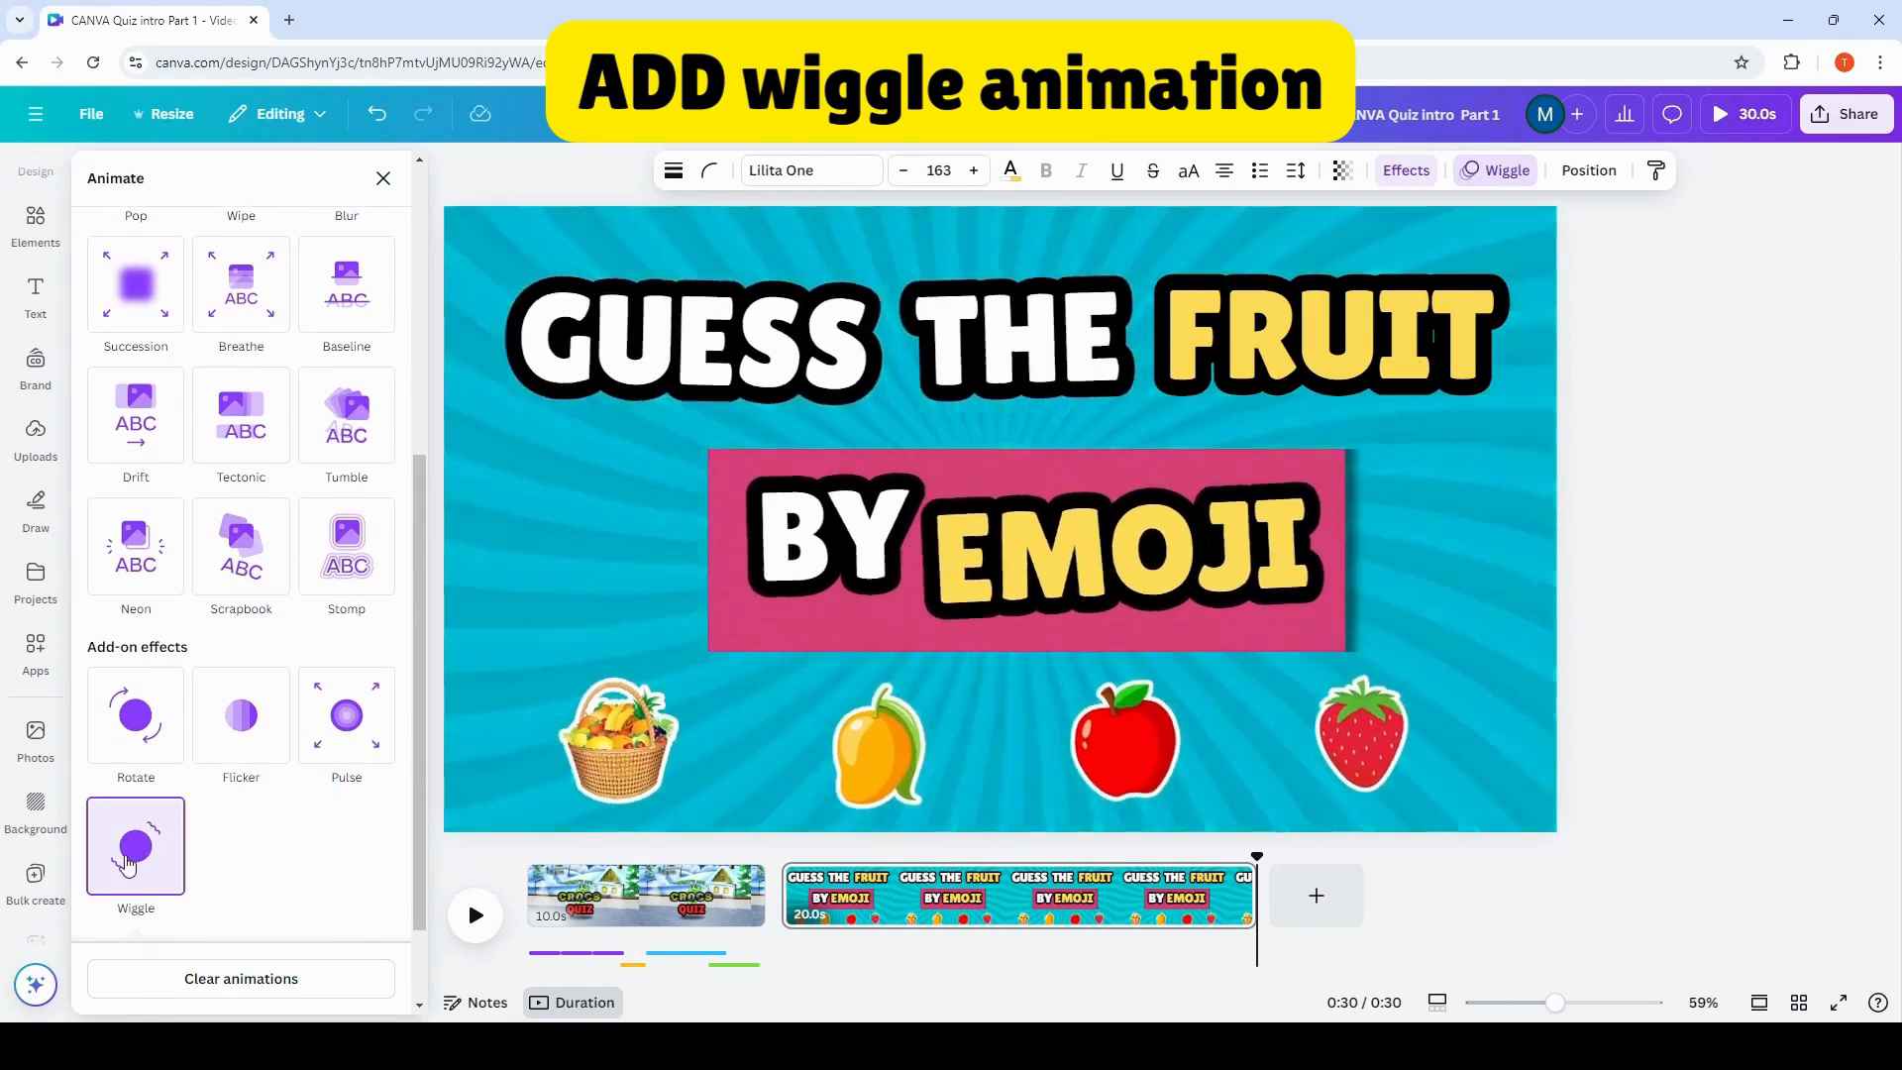
{"action": "left_click_drag", "start_coordinate": [242, 877], "coordinate": [126, 874]}
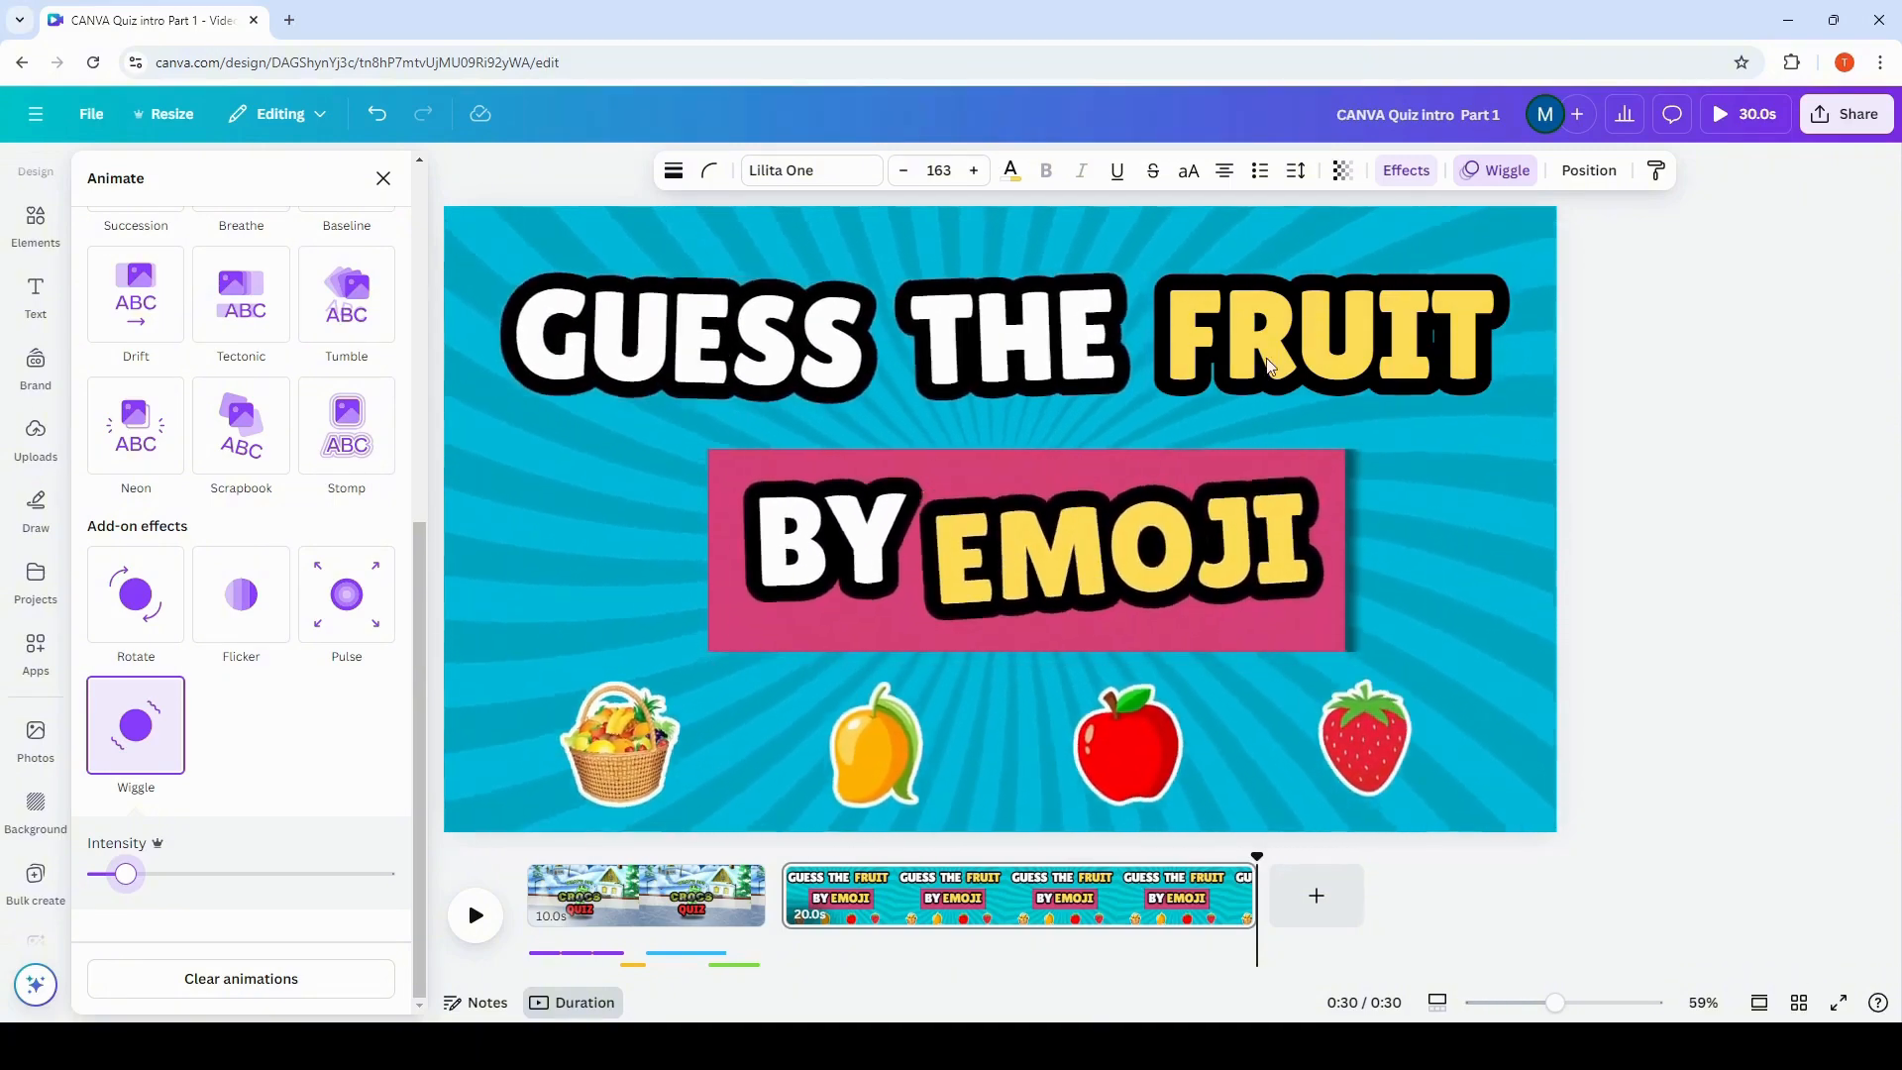
Apply the Wiggle animation to the word FRUIT at a similarly low intensity, and return to the start of the quiz title page.
{"action": "left_click", "coordinate": [1272, 335]}
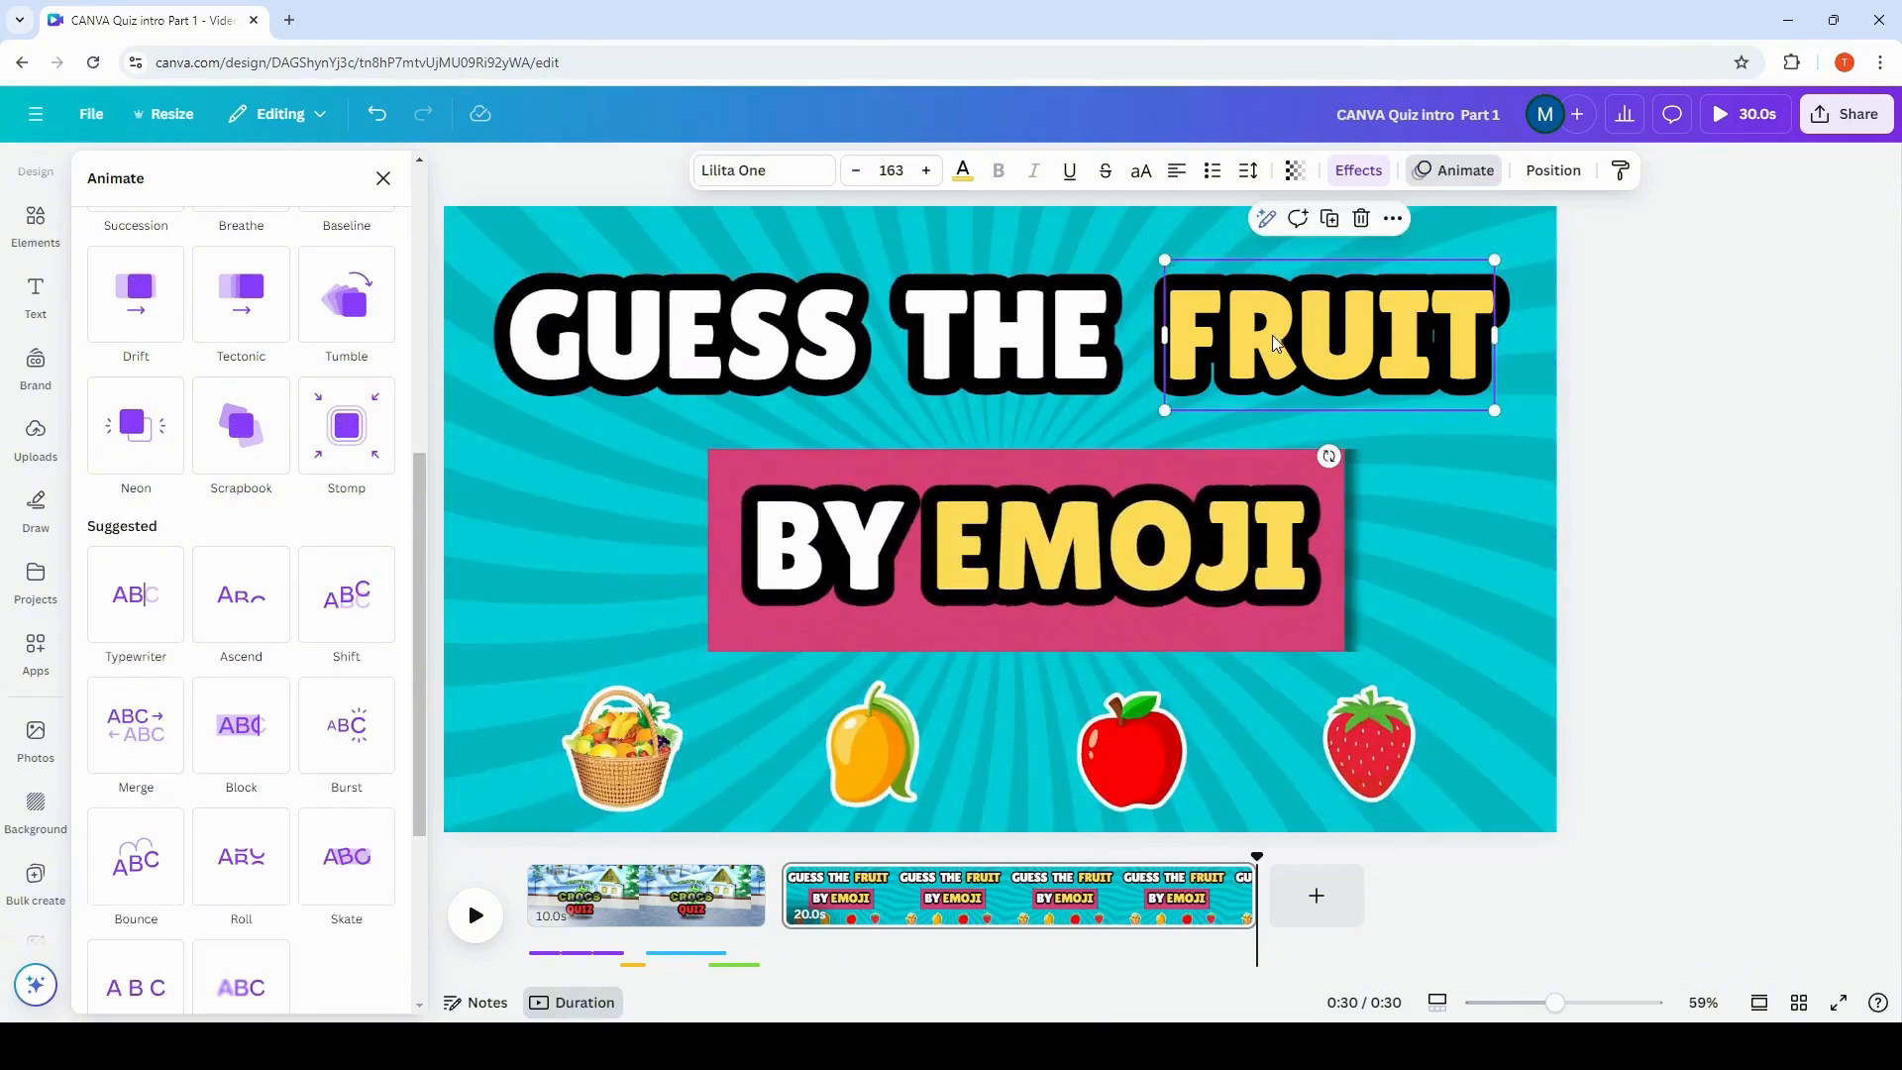
{"action": "left_click", "coordinate": [1466, 170]}
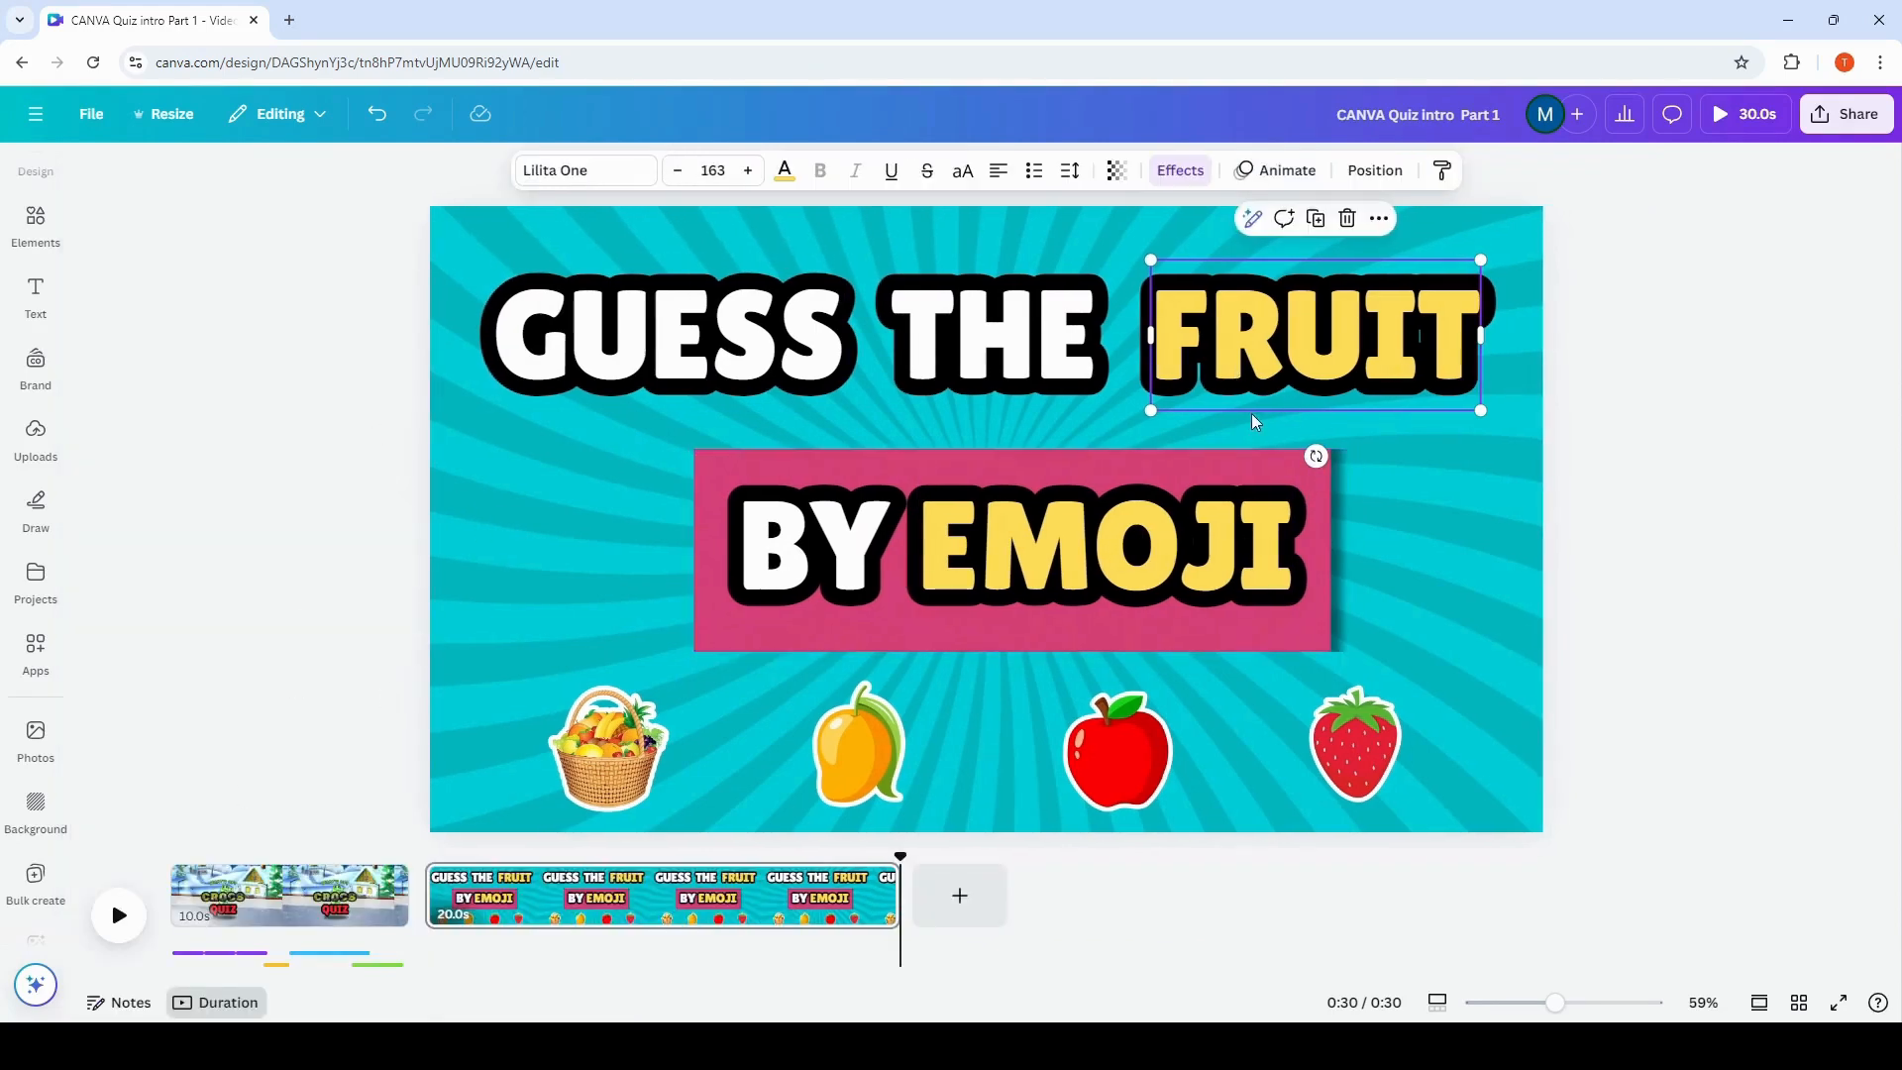
{"action": "left_click", "coordinate": [1279, 170]}
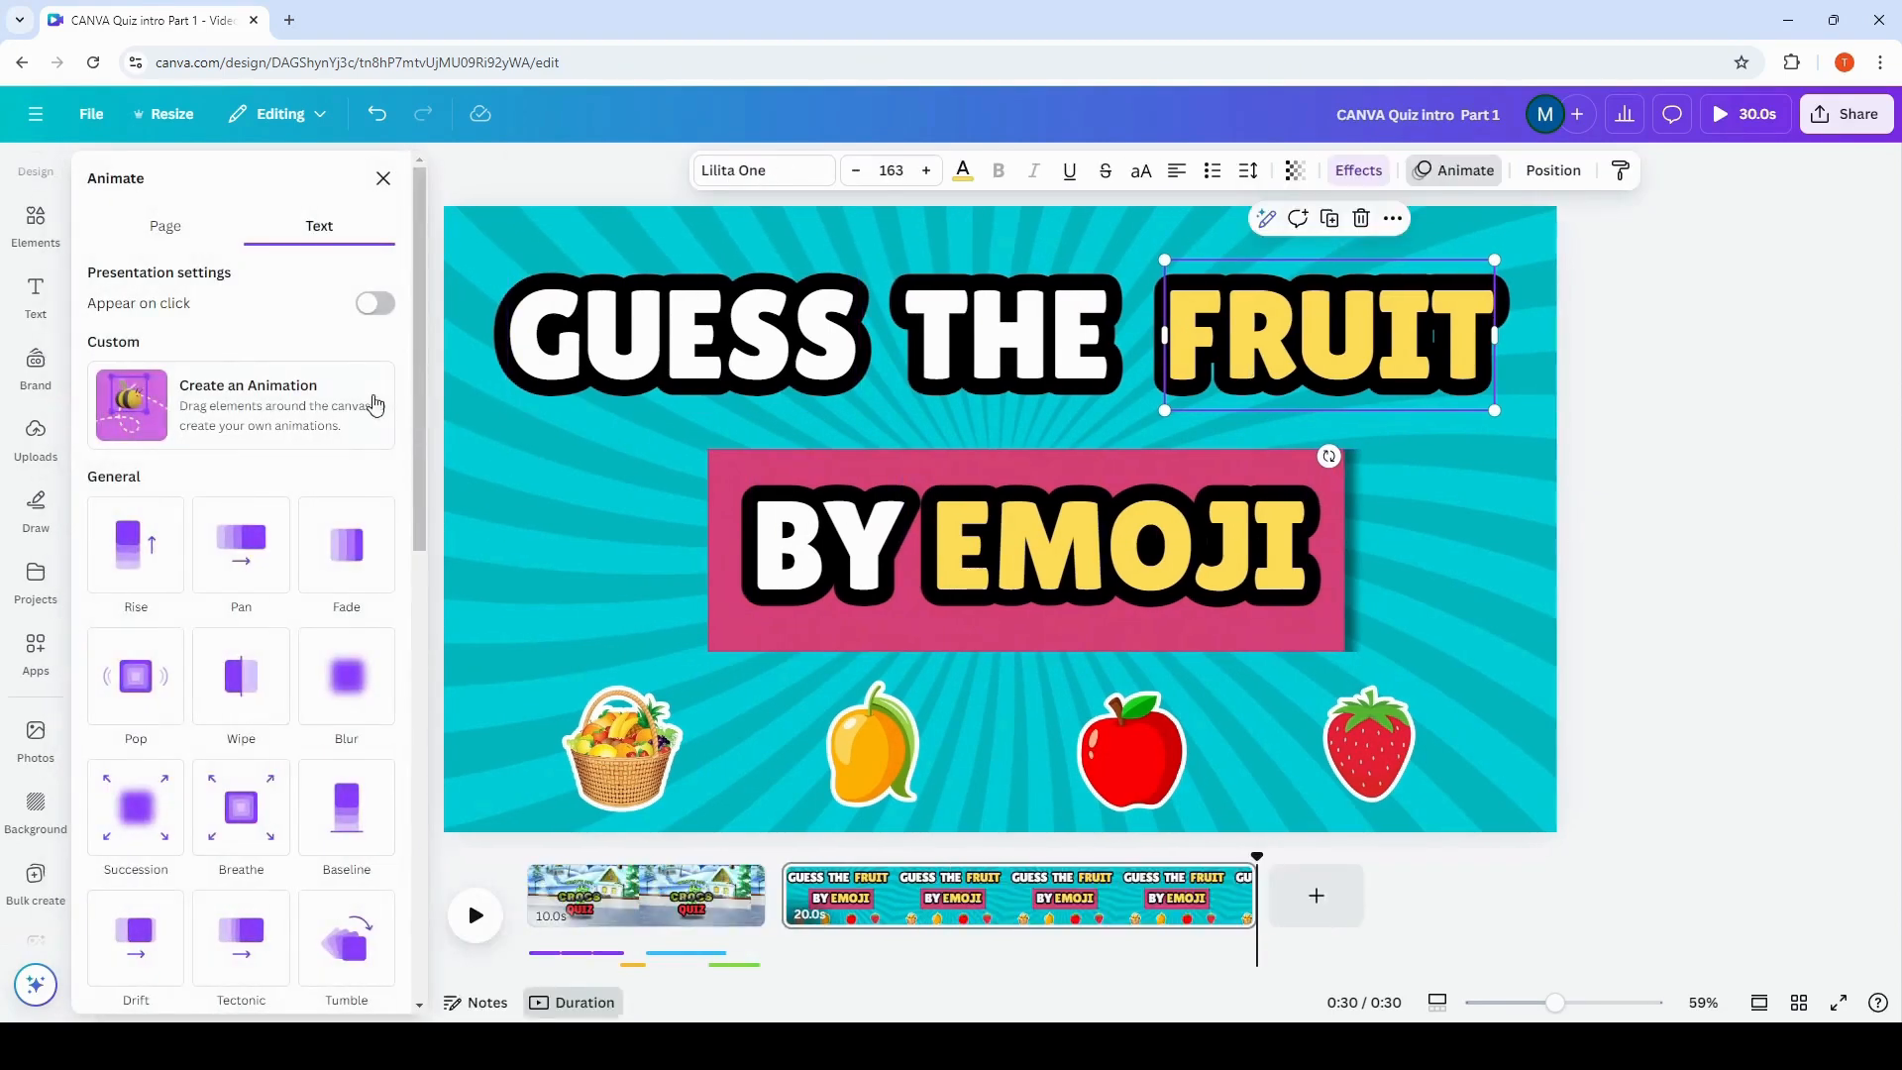
{"action": "scroll", "coordinate": [375, 403], "scroll_direction": "down", "scroll_amount": 10}
{"action": "left_click", "coordinate": [135, 927]}
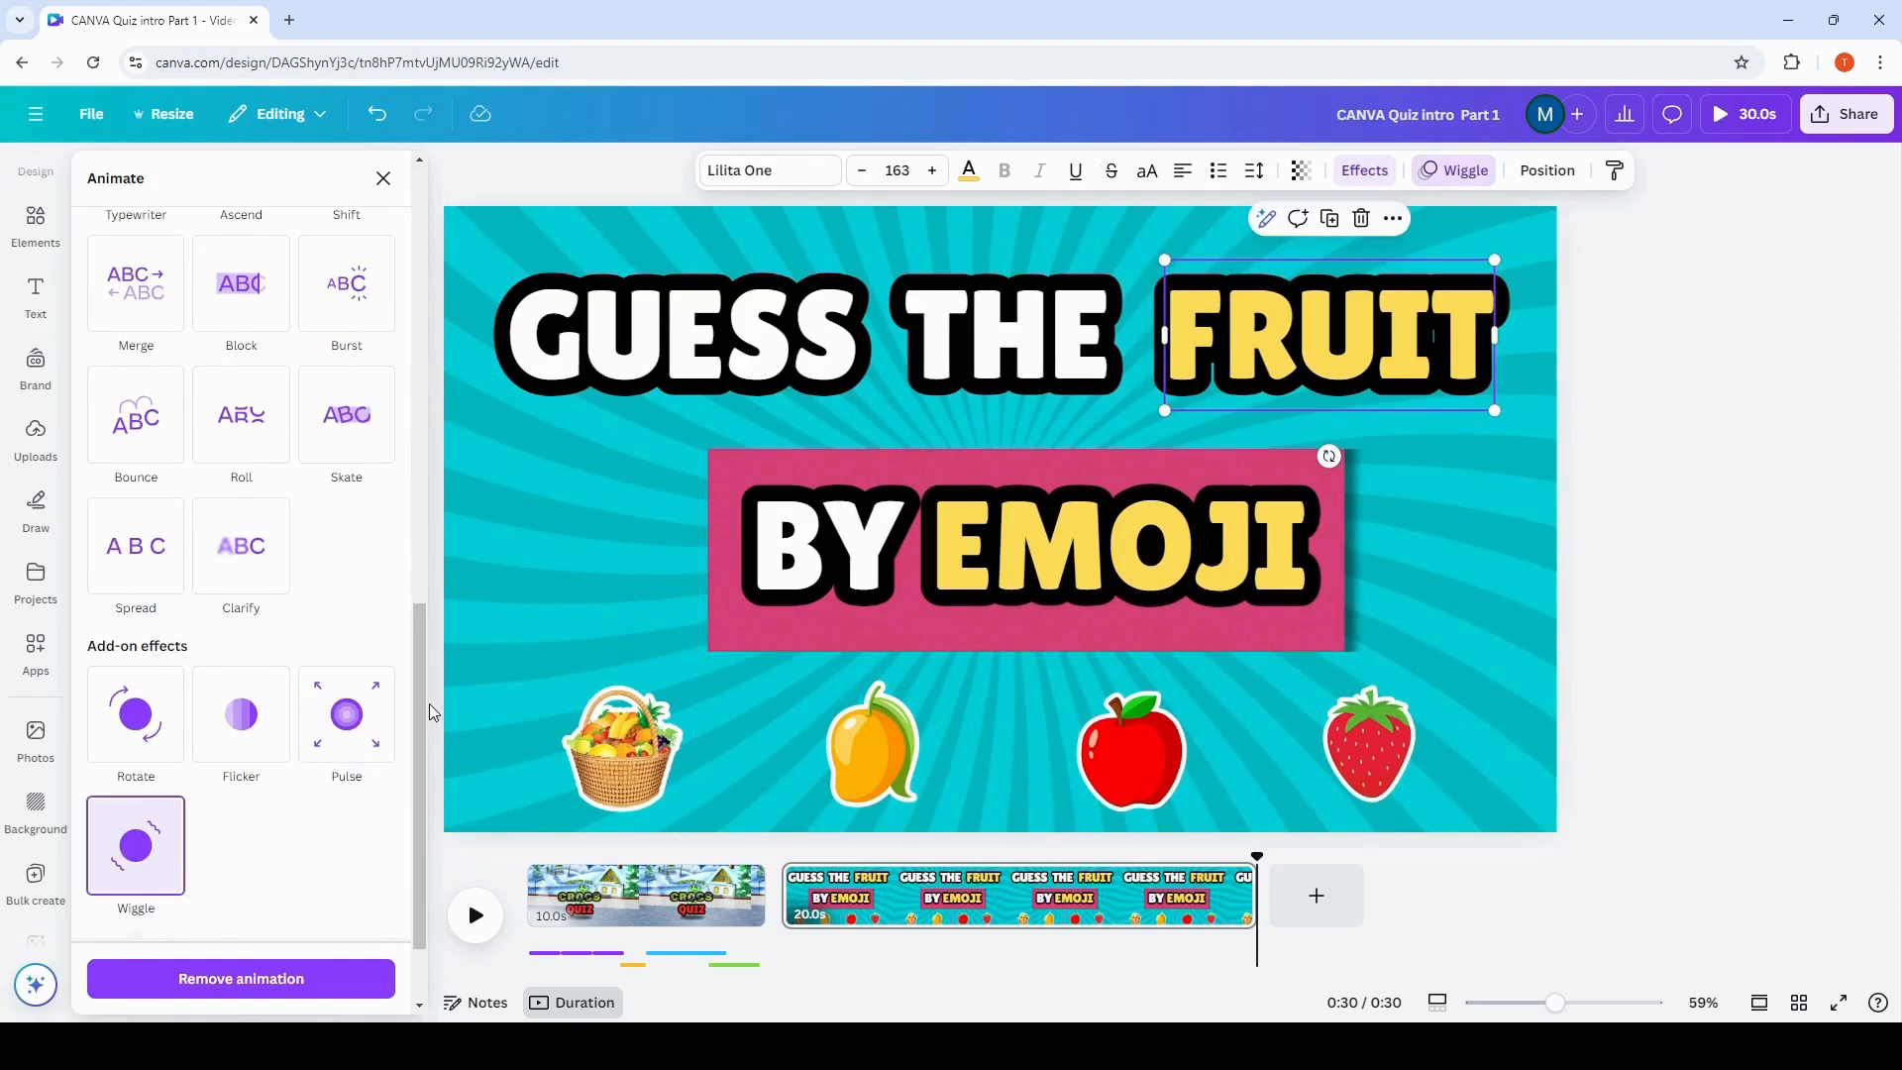
{"action": "left_click_drag", "start_coordinate": [242, 874], "coordinate": [136, 875]}
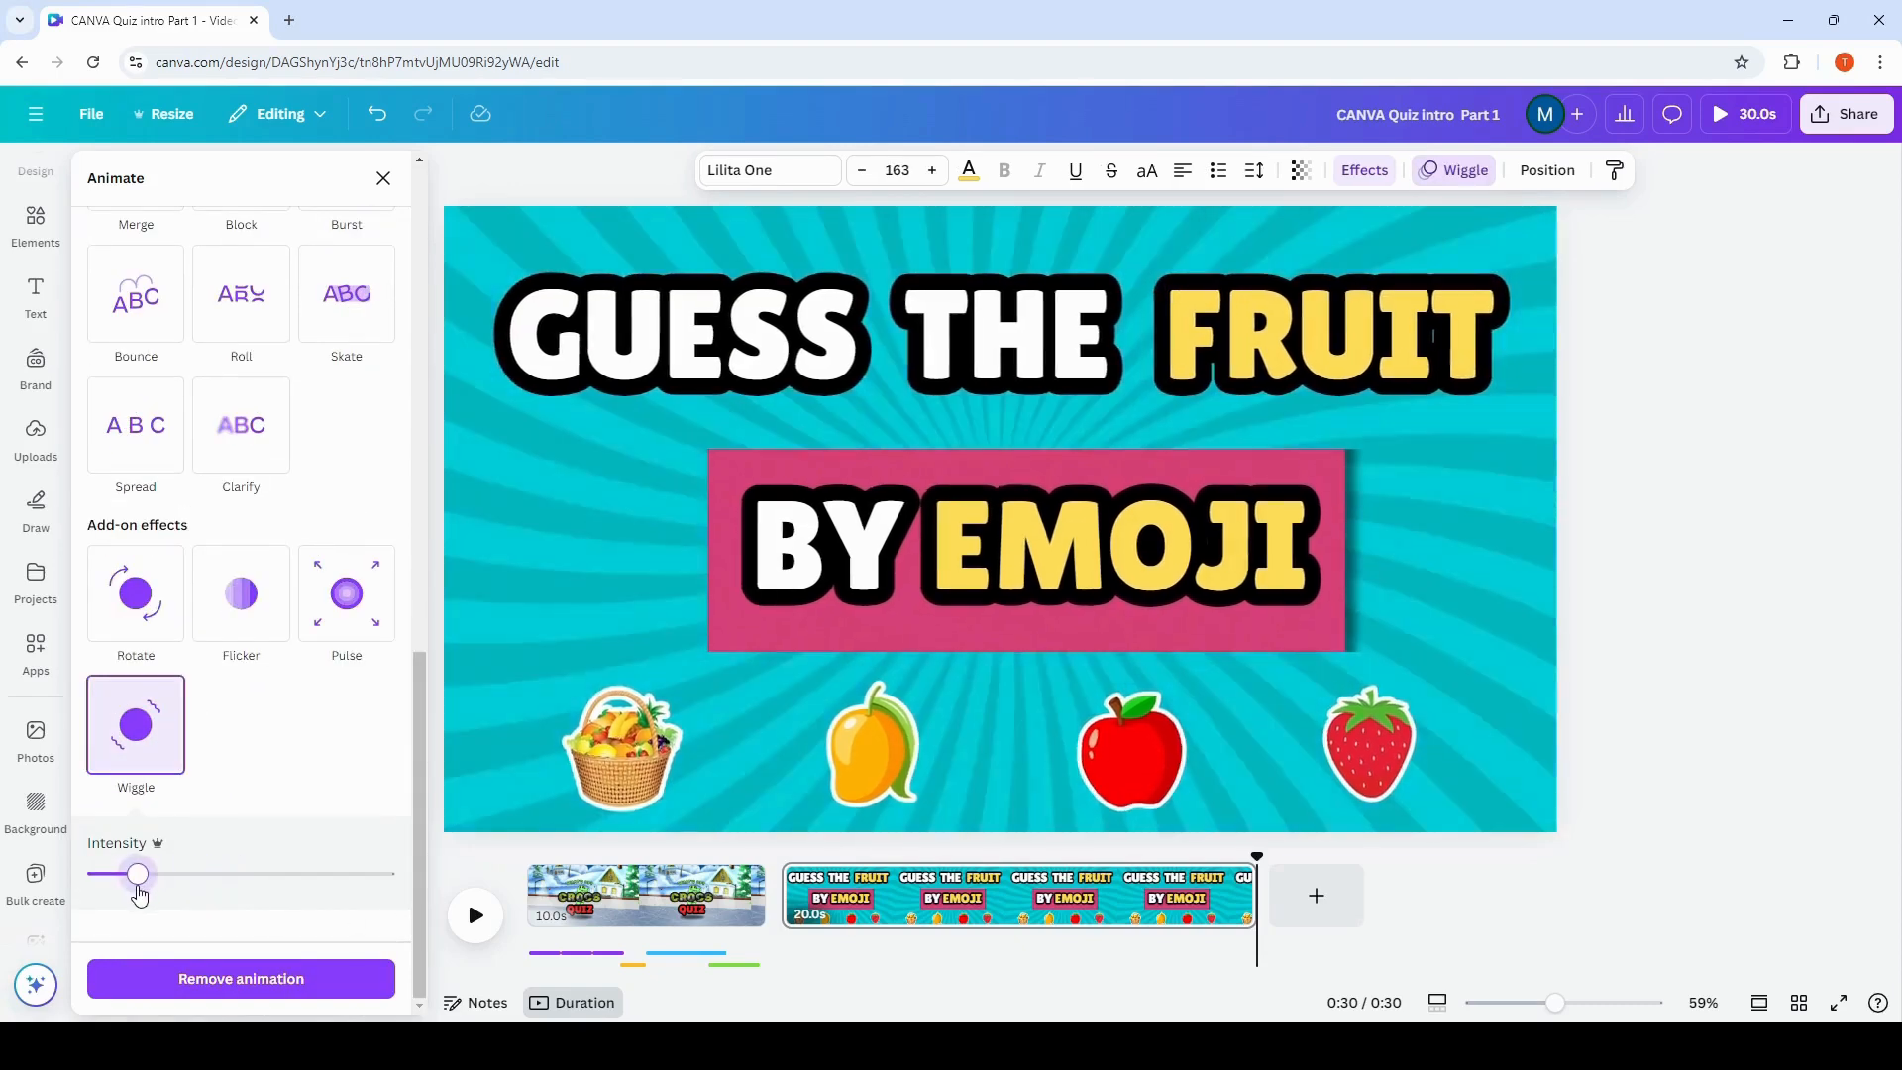
{"action": "left_click", "coordinate": [820, 878]}
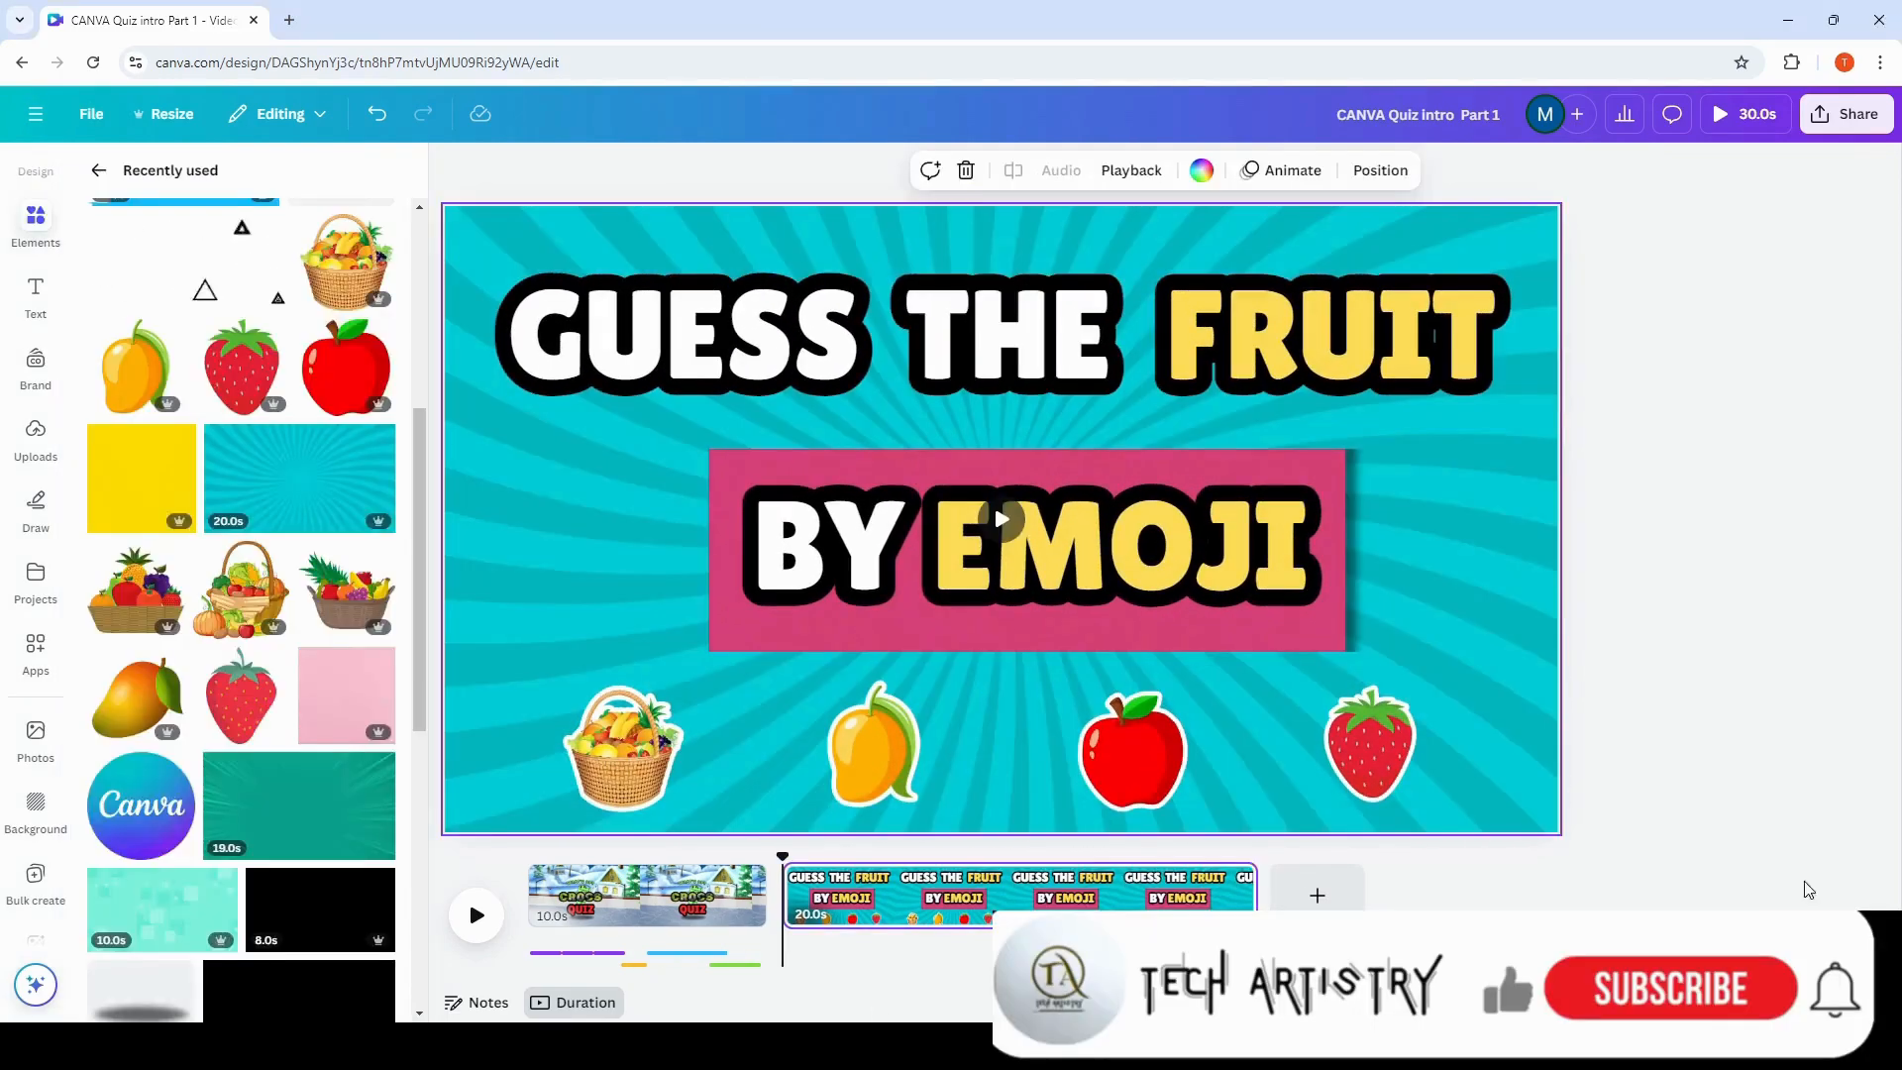
Add the Black Triangle Outline Burst sticker, shrink it and place it beside the pink banner, above the fruit basket.
{"action": "scroll", "coordinate": [166, 337], "scroll_direction": "up", "scroll_amount": 1}
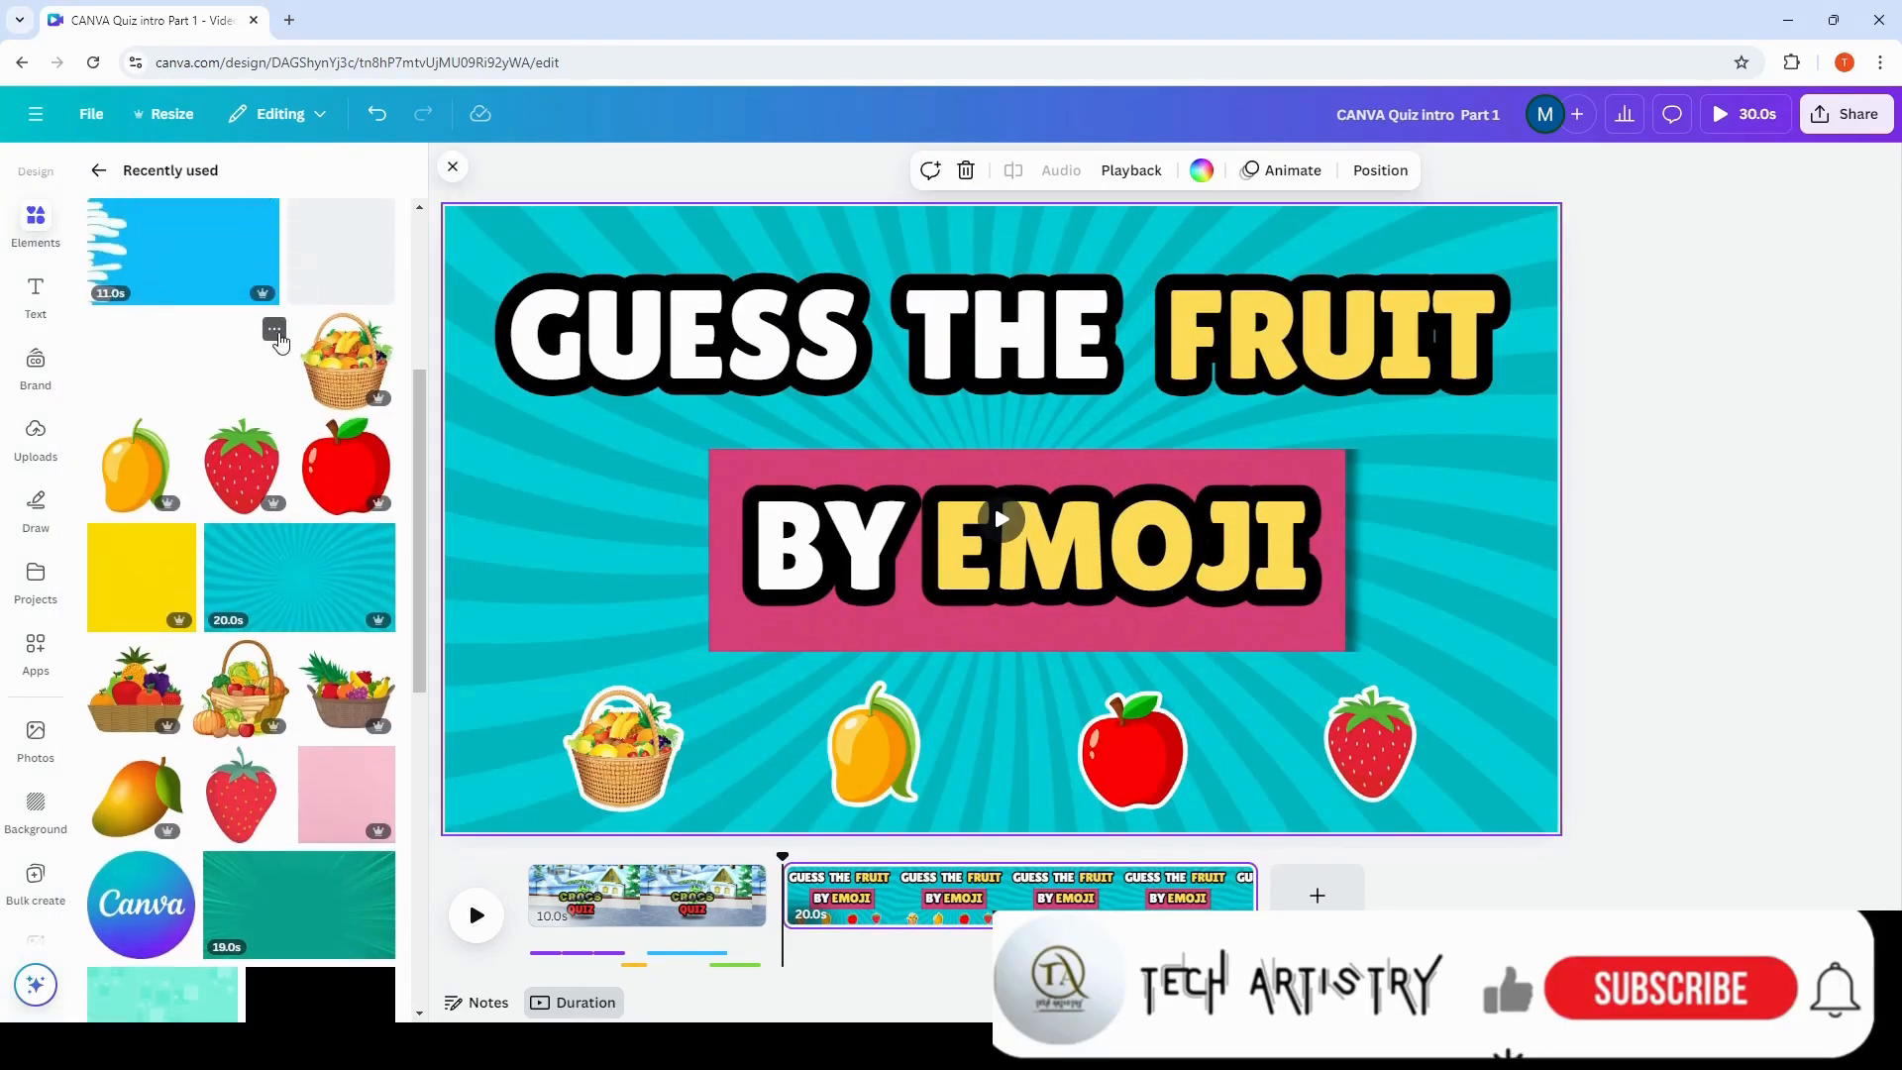
{"action": "left_click", "coordinate": [275, 331]}
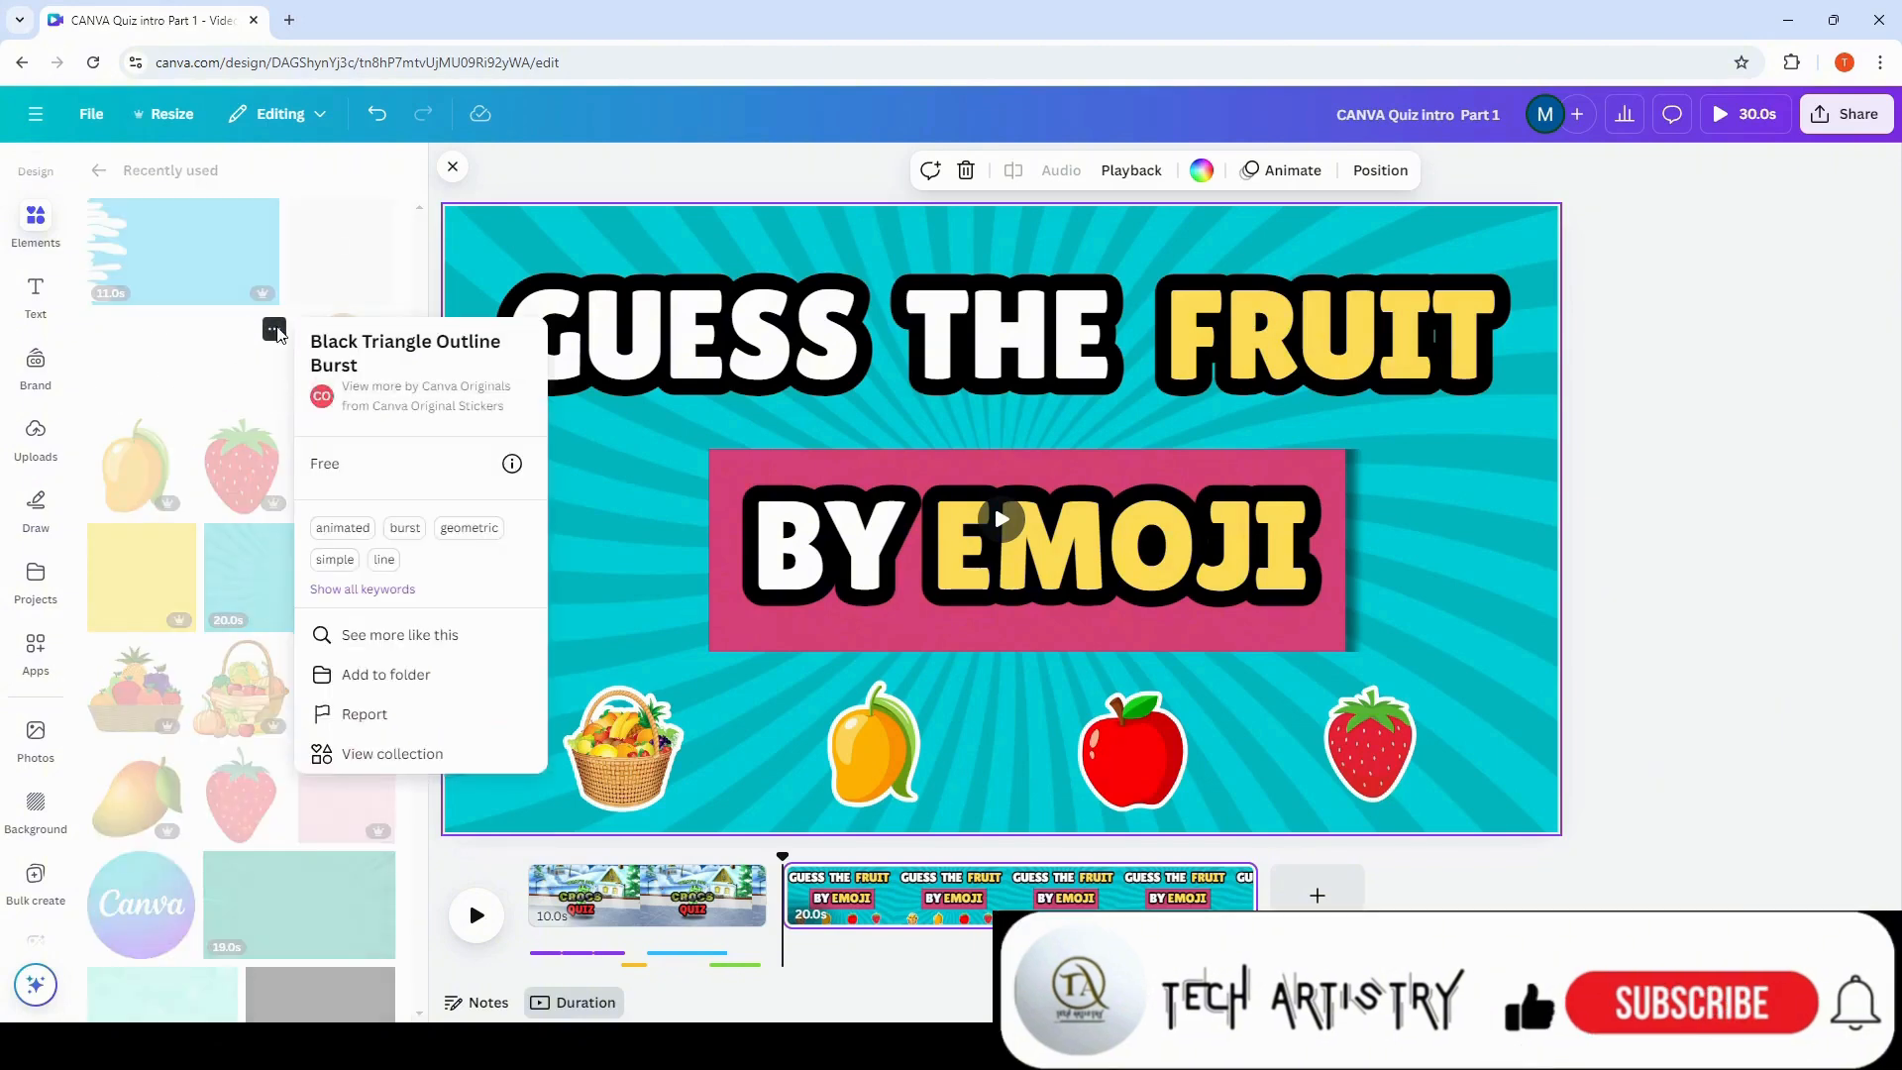
{"action": "left_click", "coordinate": [211, 385]}
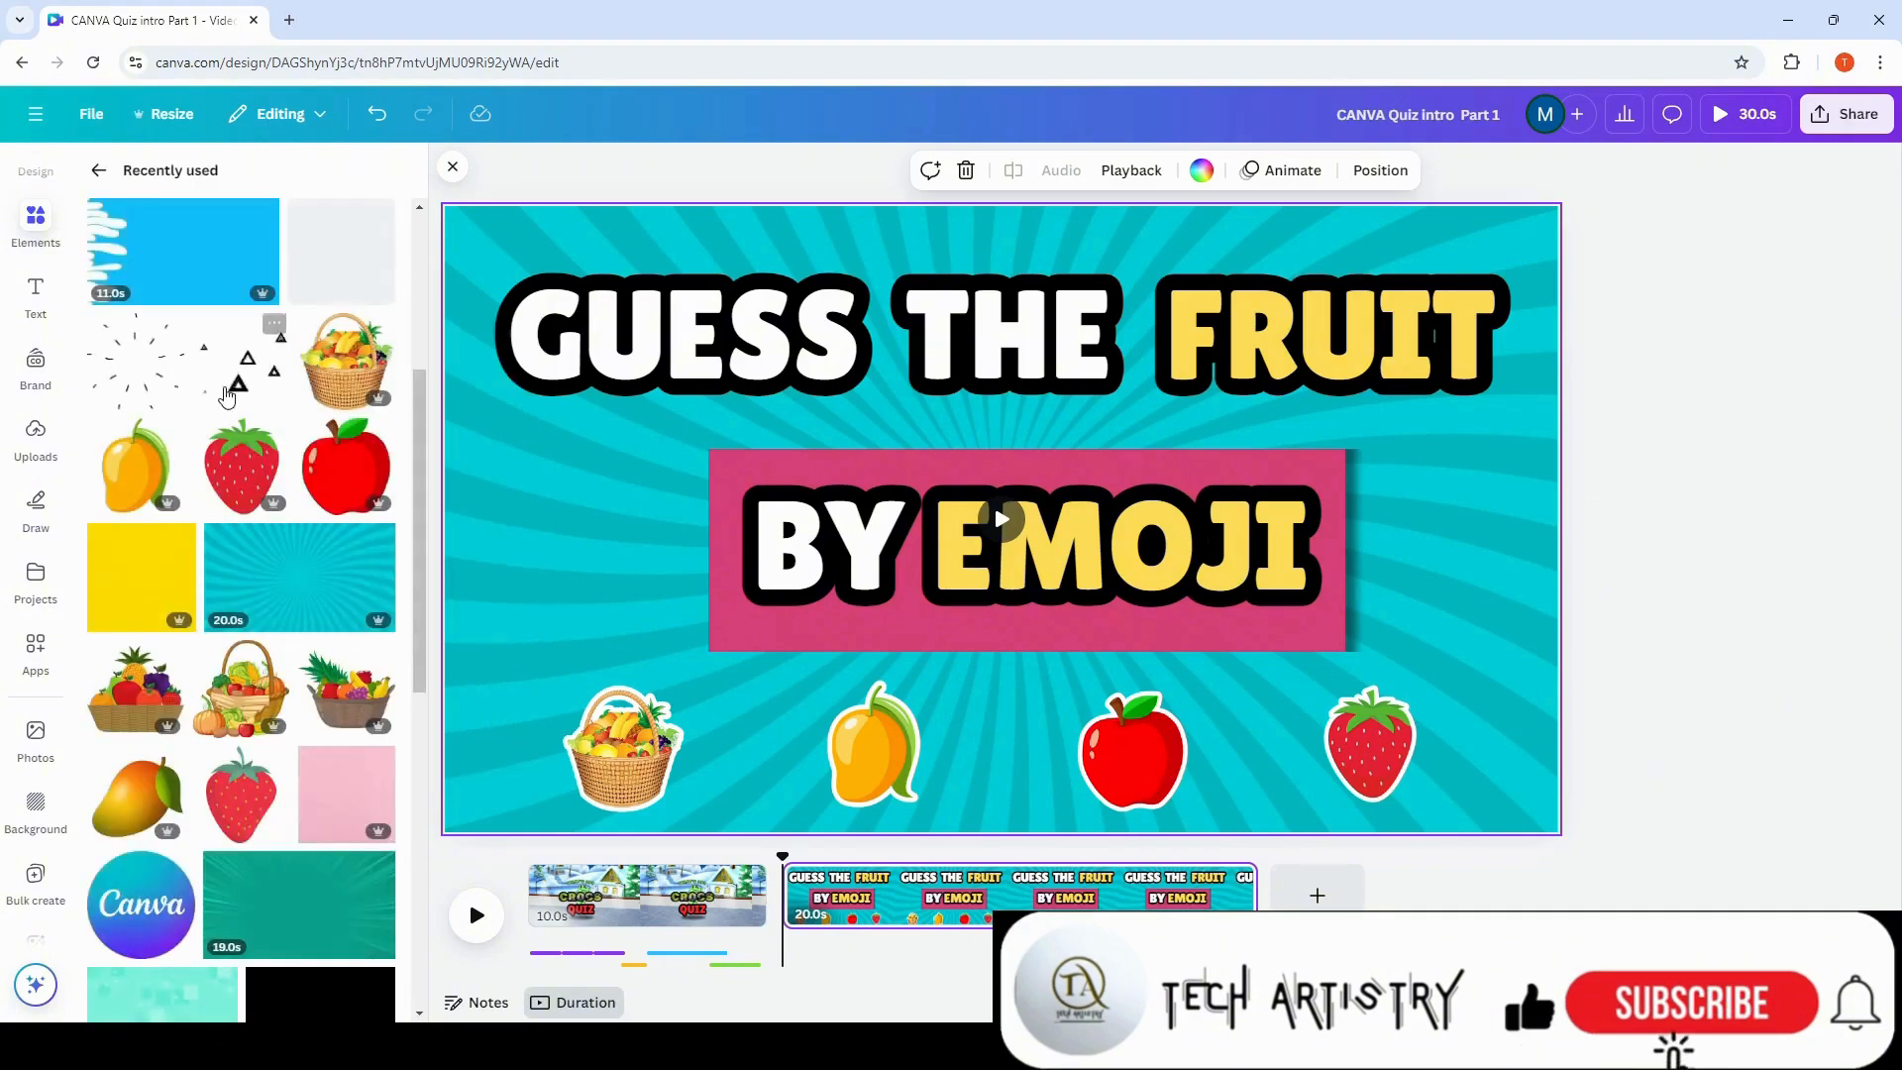
{"action": "left_click", "coordinate": [208, 388]}
{"action": "left_click_drag", "start_coordinate": [1281, 269], "coordinate": [809, 555]}
{"action": "left_click_drag", "start_coordinate": [782, 713], "coordinate": [557, 577]}
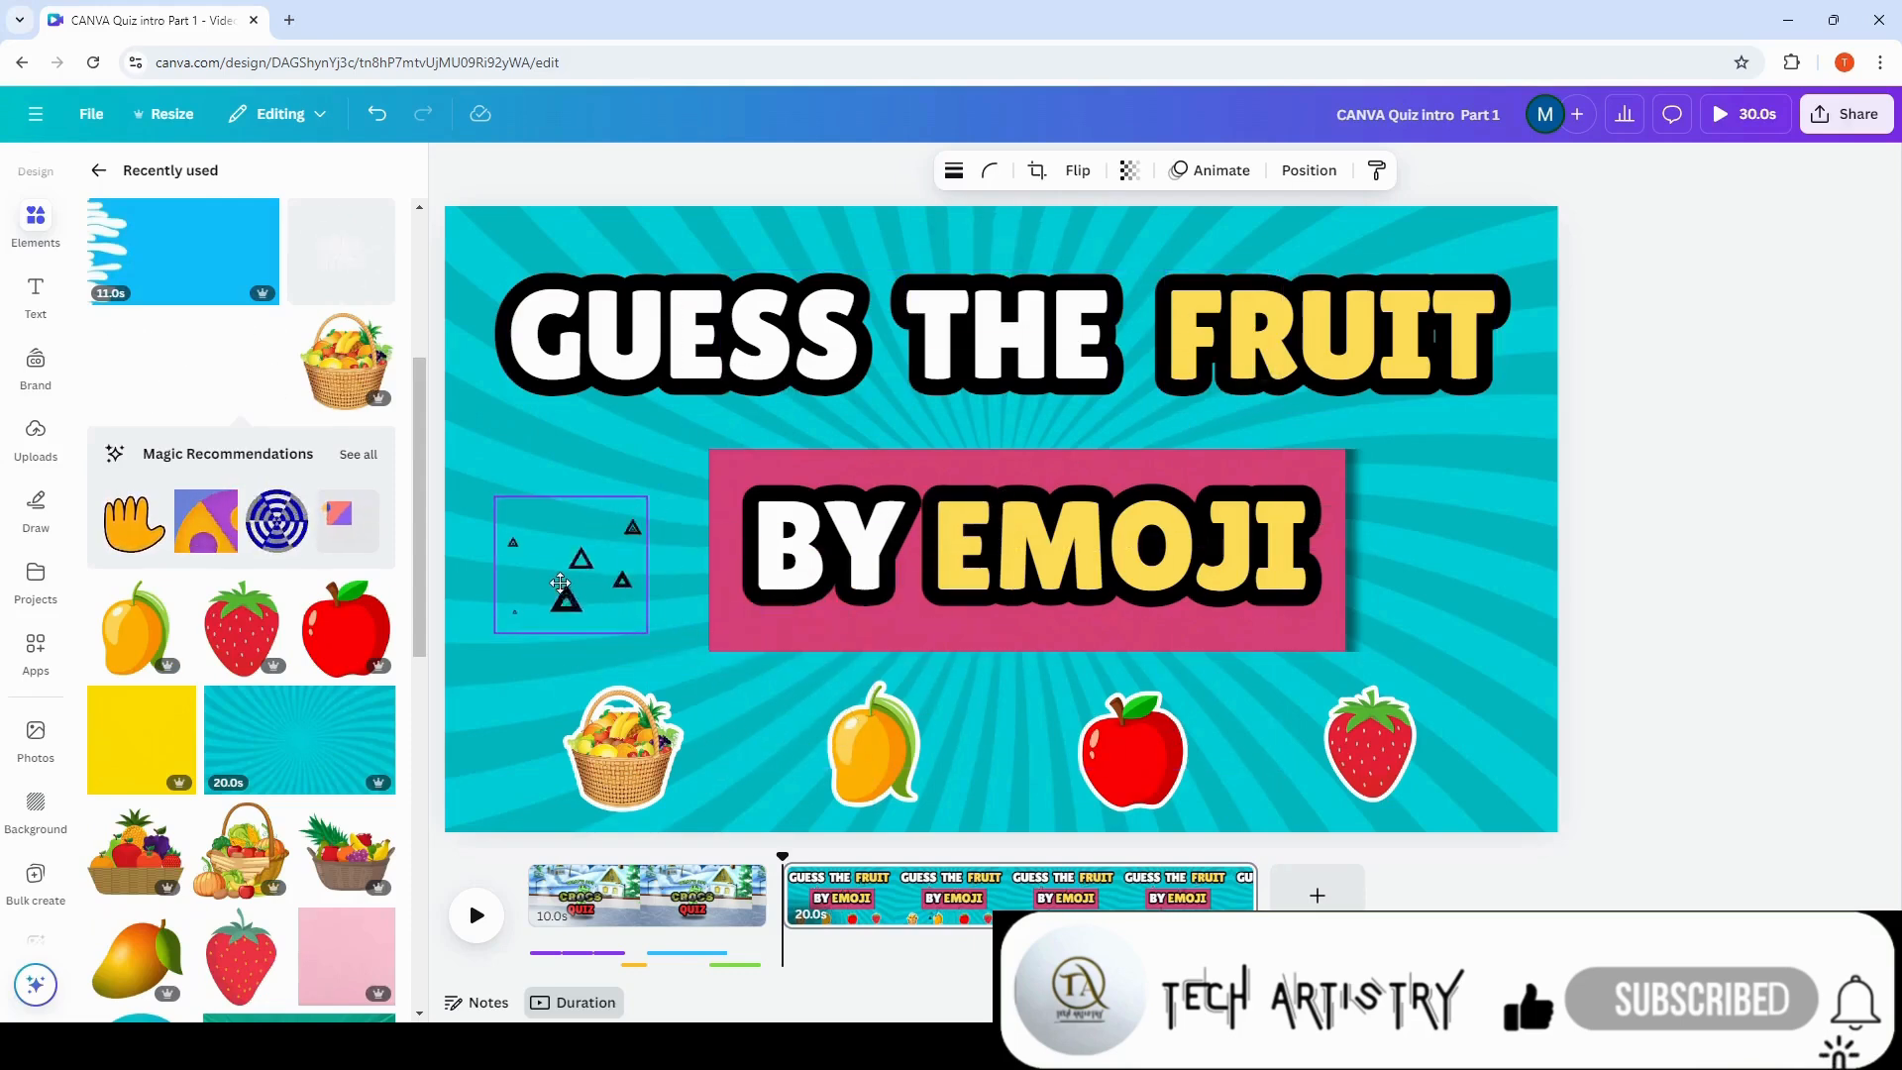
Add the Black Outline Burst Pop sticker, shrink it and place it on the banner's other side, above the strawberry.
{"action": "left_click", "coordinate": [167, 330]}
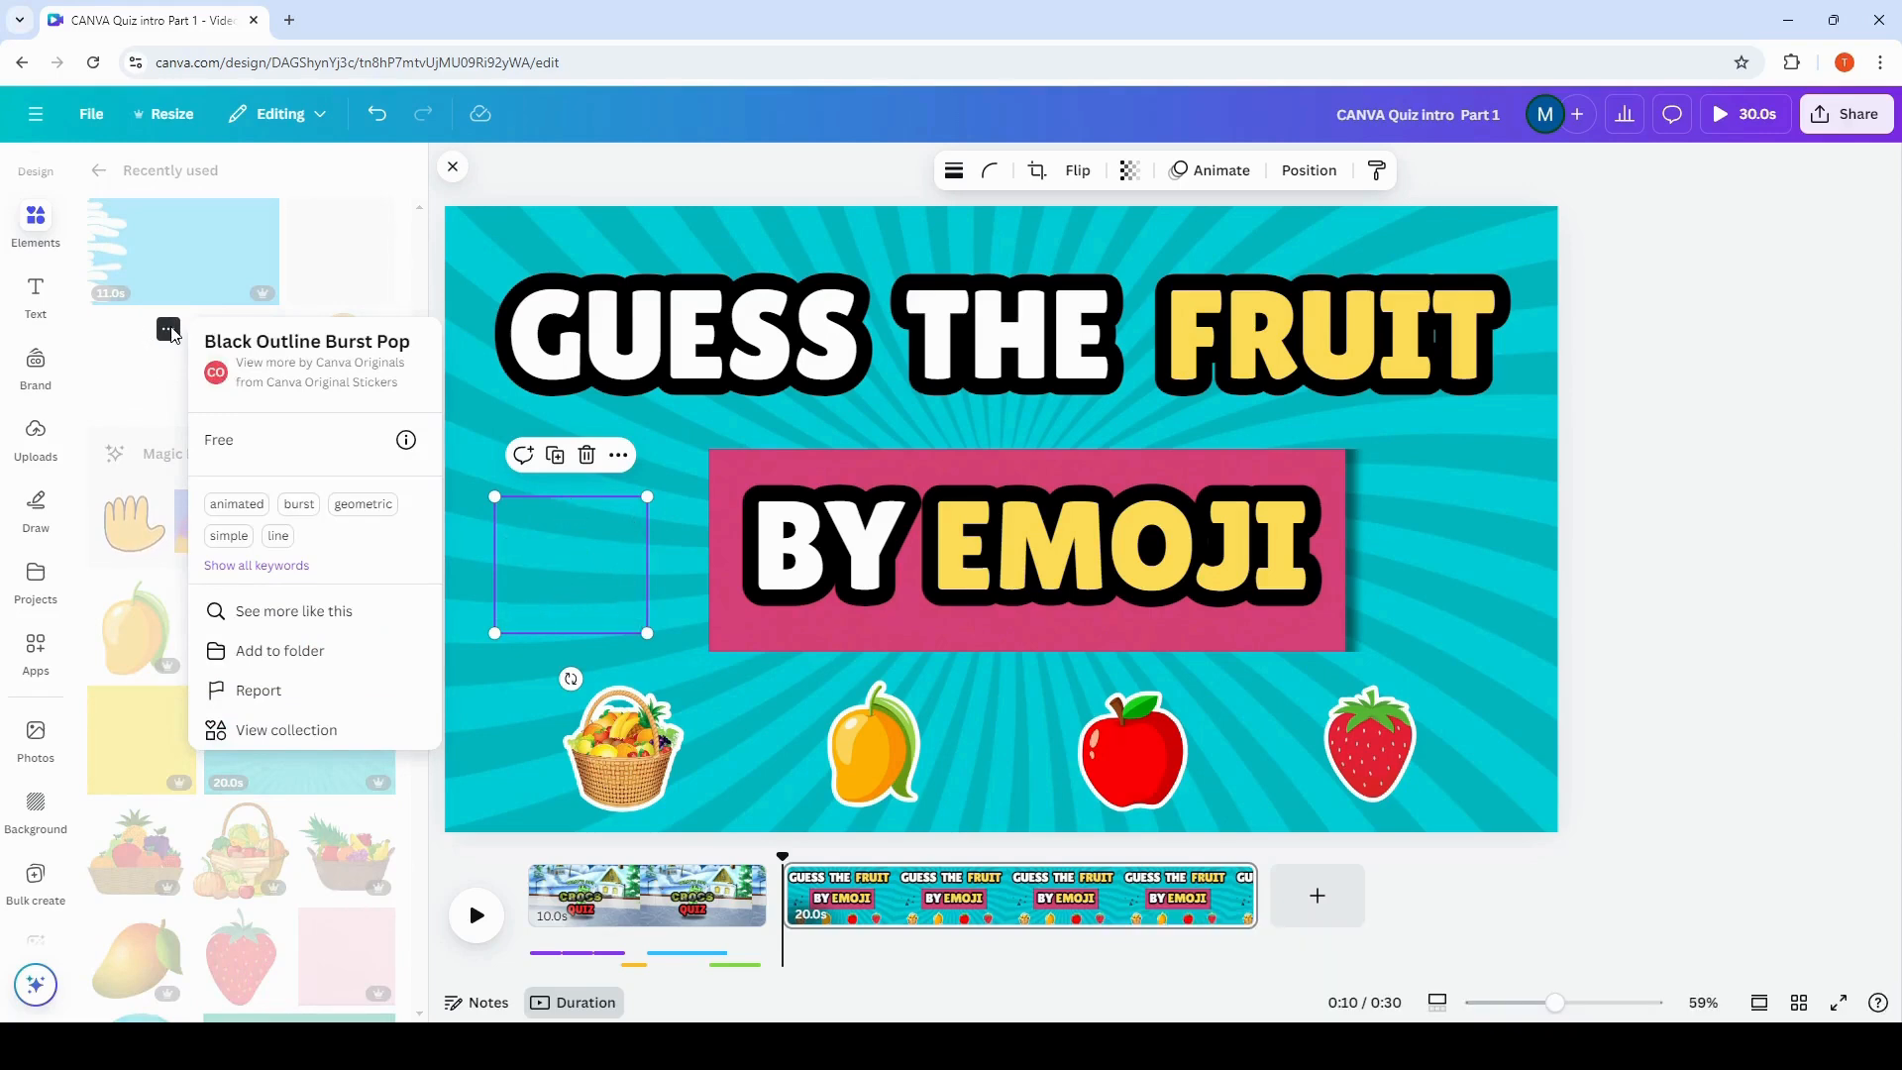
{"action": "left_click", "coordinate": [127, 375]}
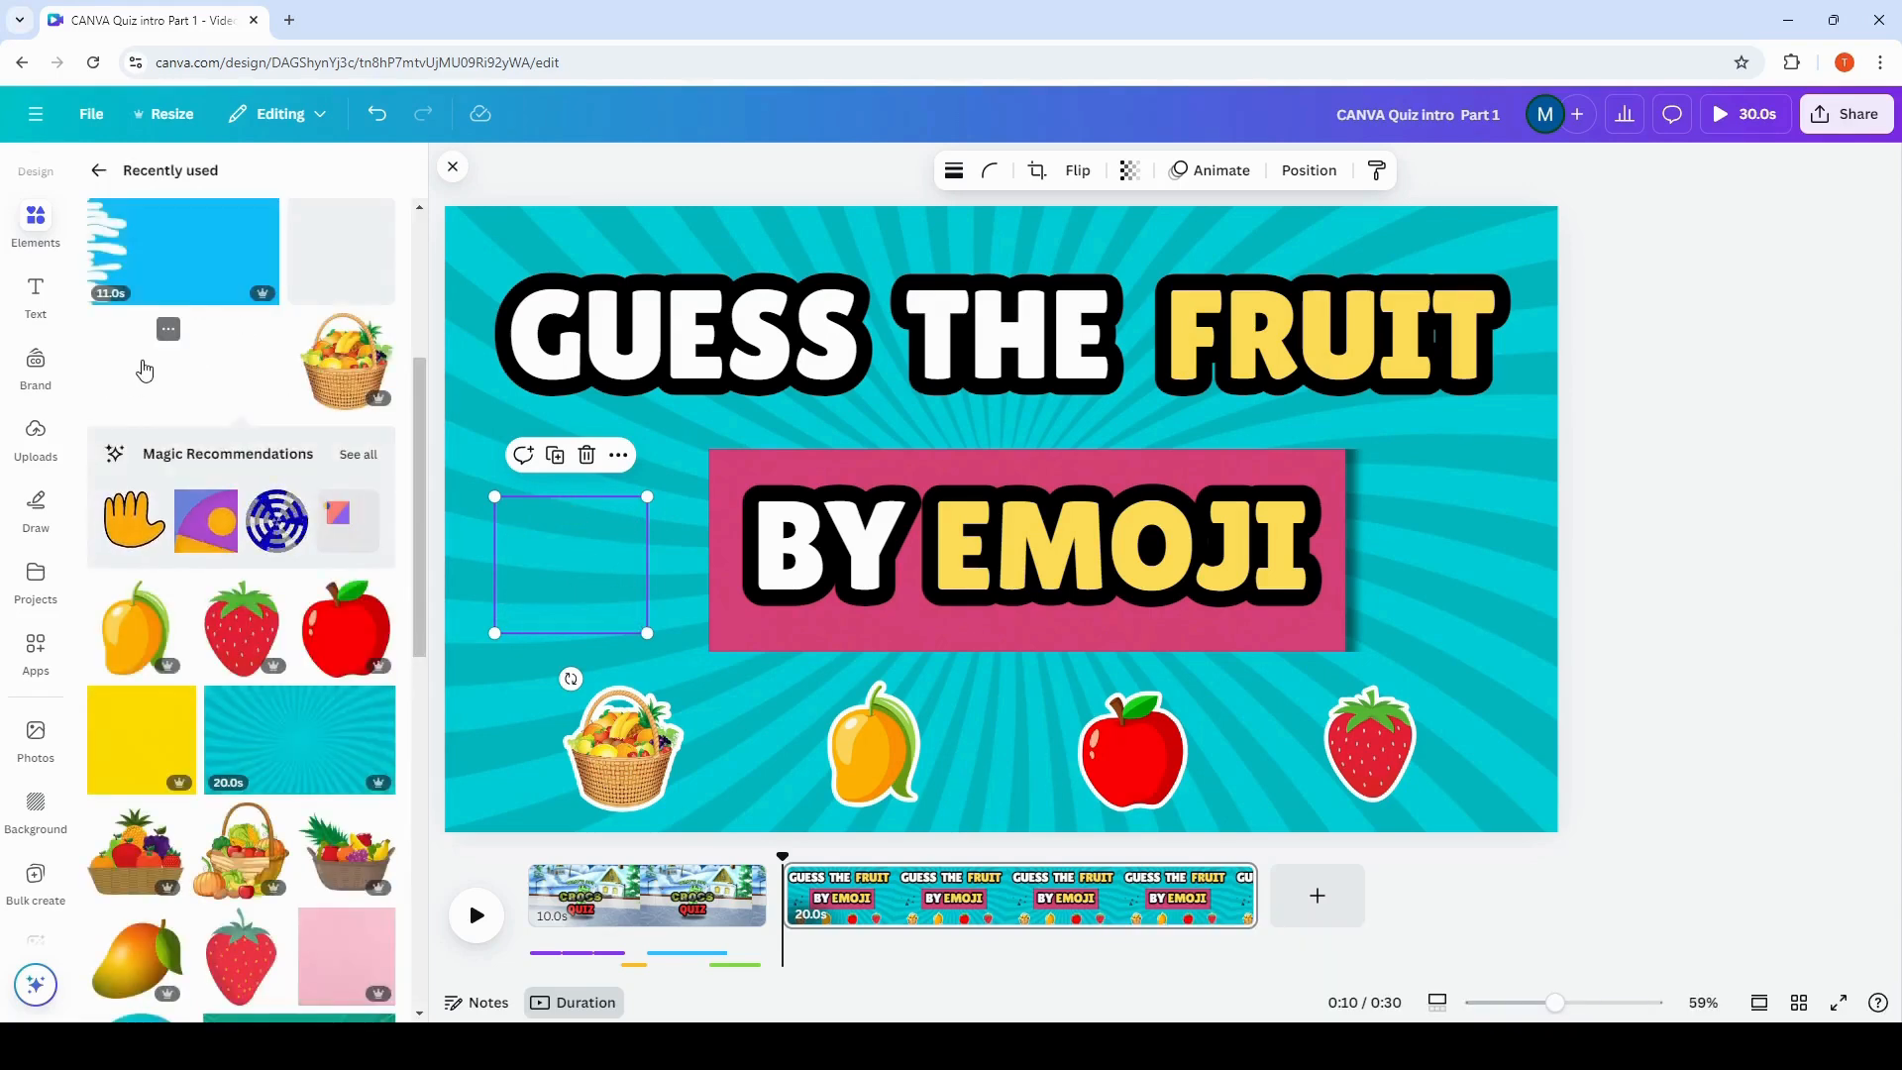
{"action": "left_click", "coordinate": [162, 378]}
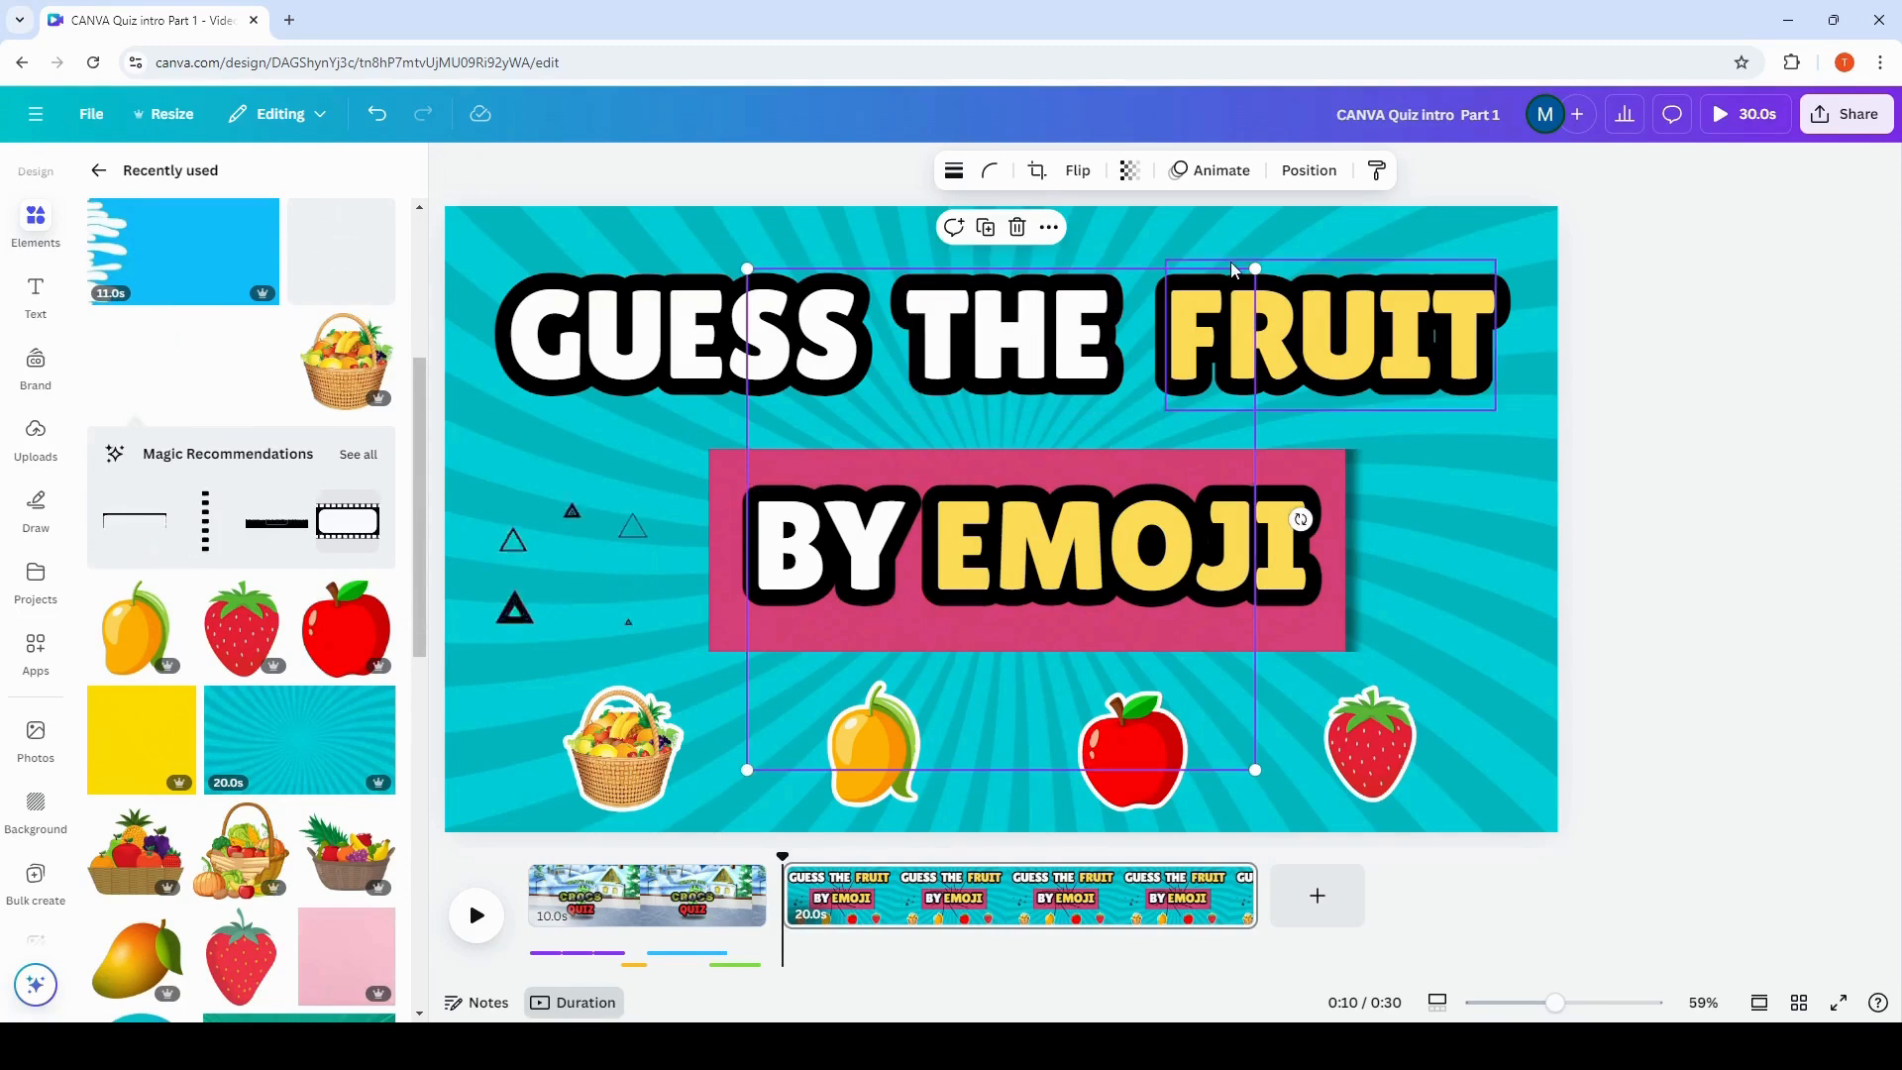
{"action": "left_click_drag", "start_coordinate": [1255, 266], "coordinate": [965, 556]}
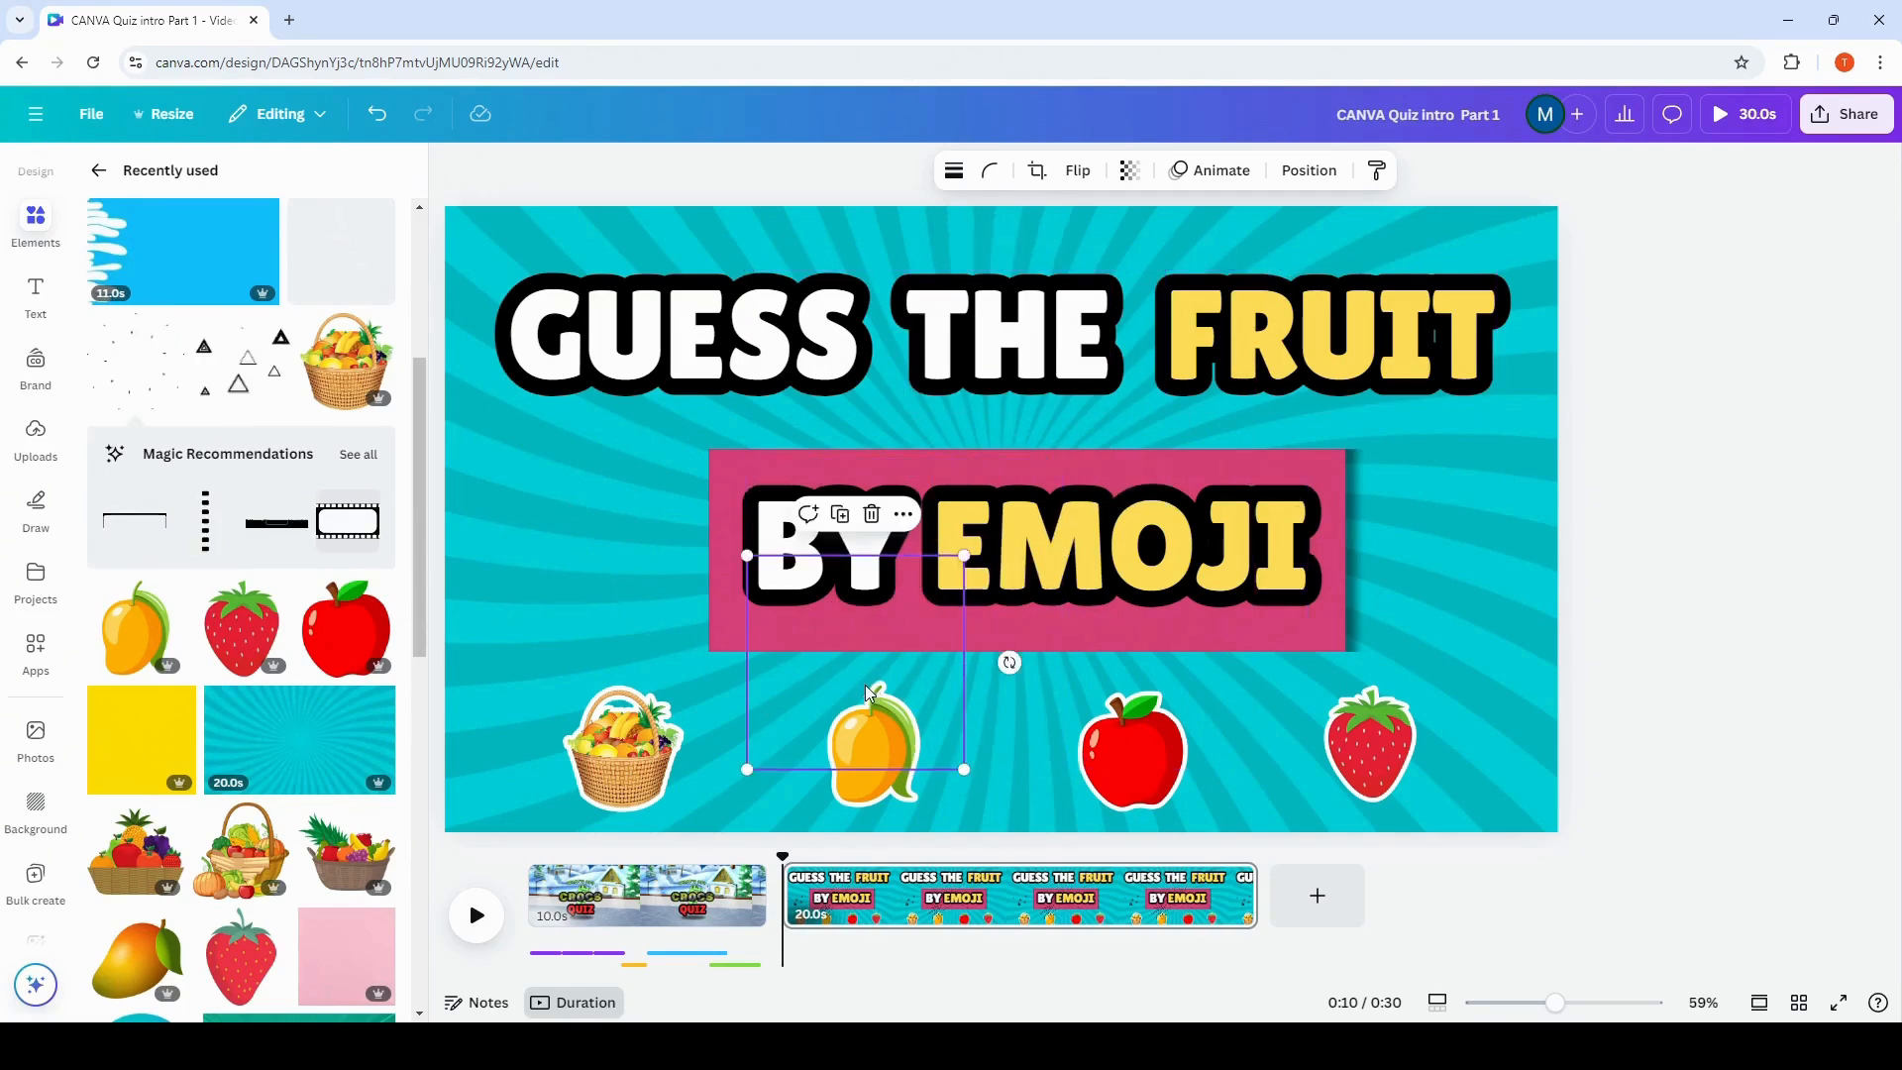
{"action": "left_click_drag", "start_coordinate": [865, 685], "coordinate": [1466, 571]}
{"action": "left_click_drag", "start_coordinate": [1557, 449], "coordinate": [1497, 508]}
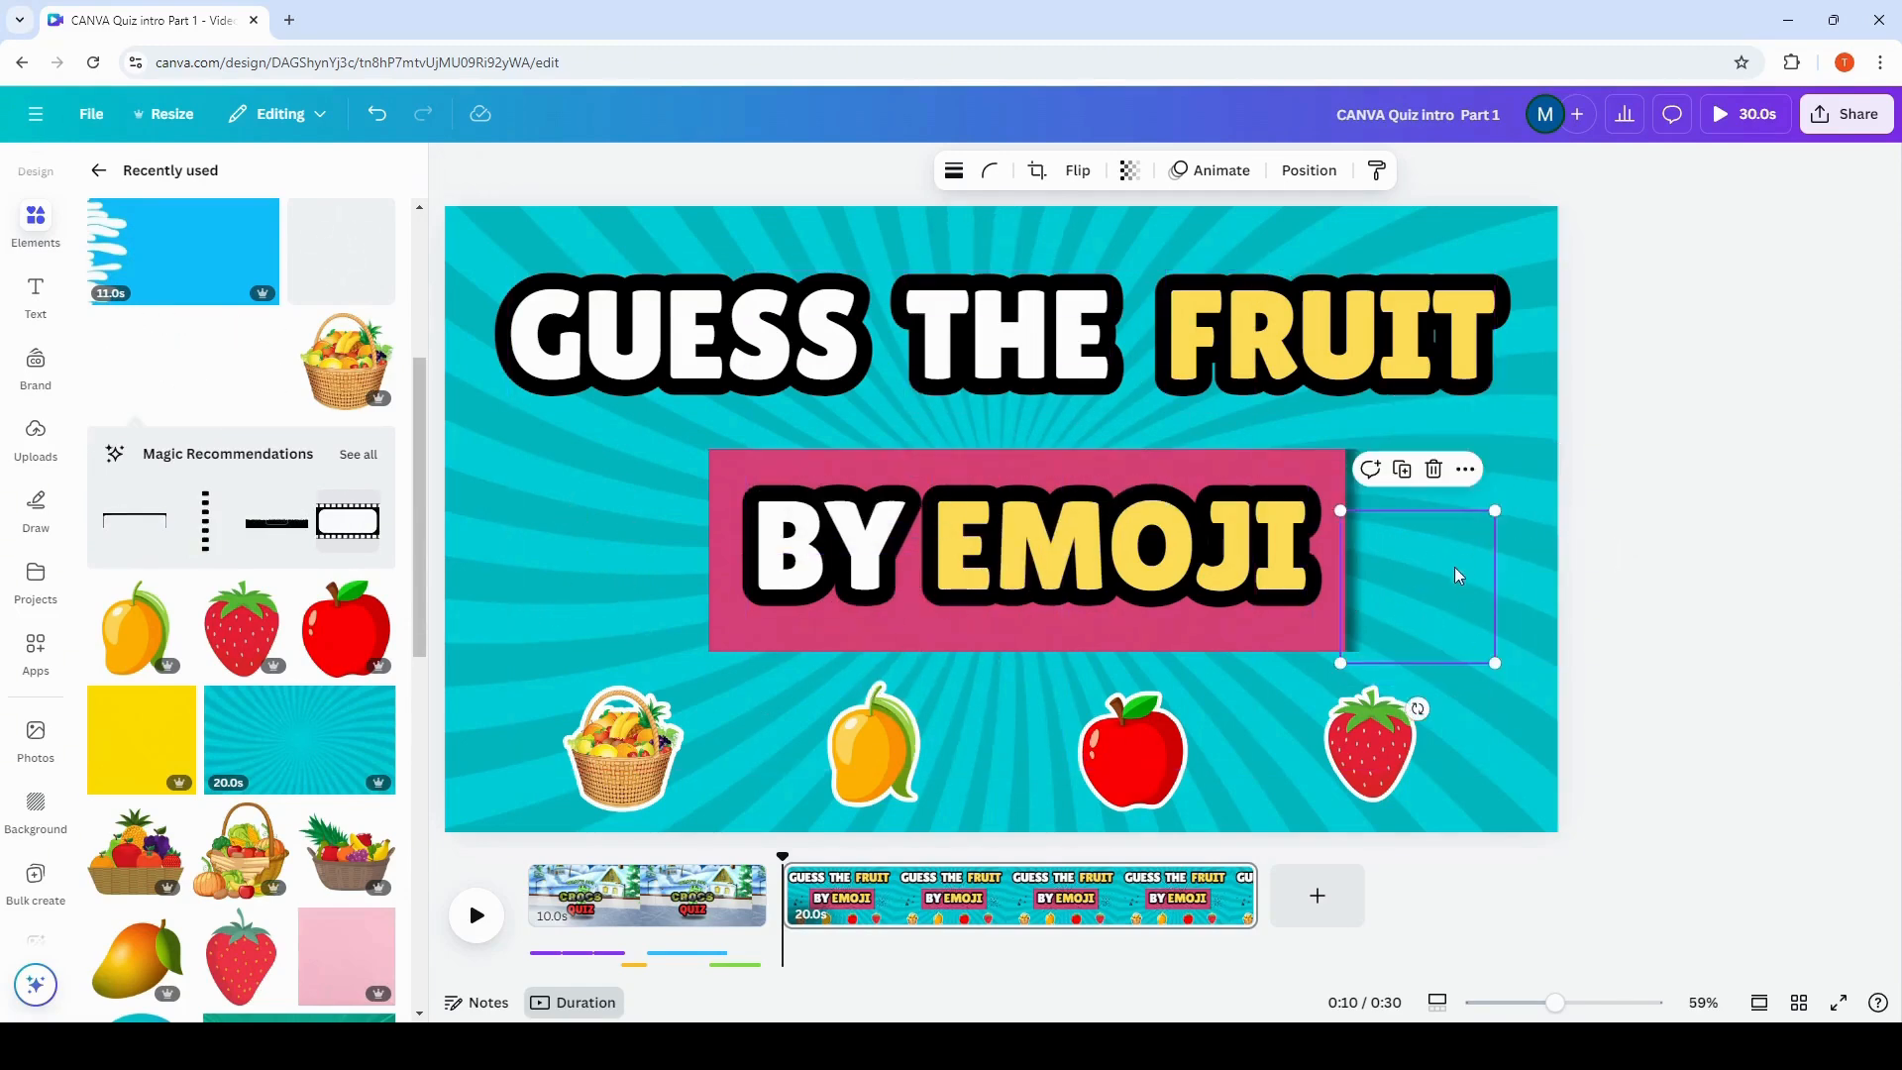
{"action": "left_click_drag", "start_coordinate": [1455, 572], "coordinate": [1497, 544]}
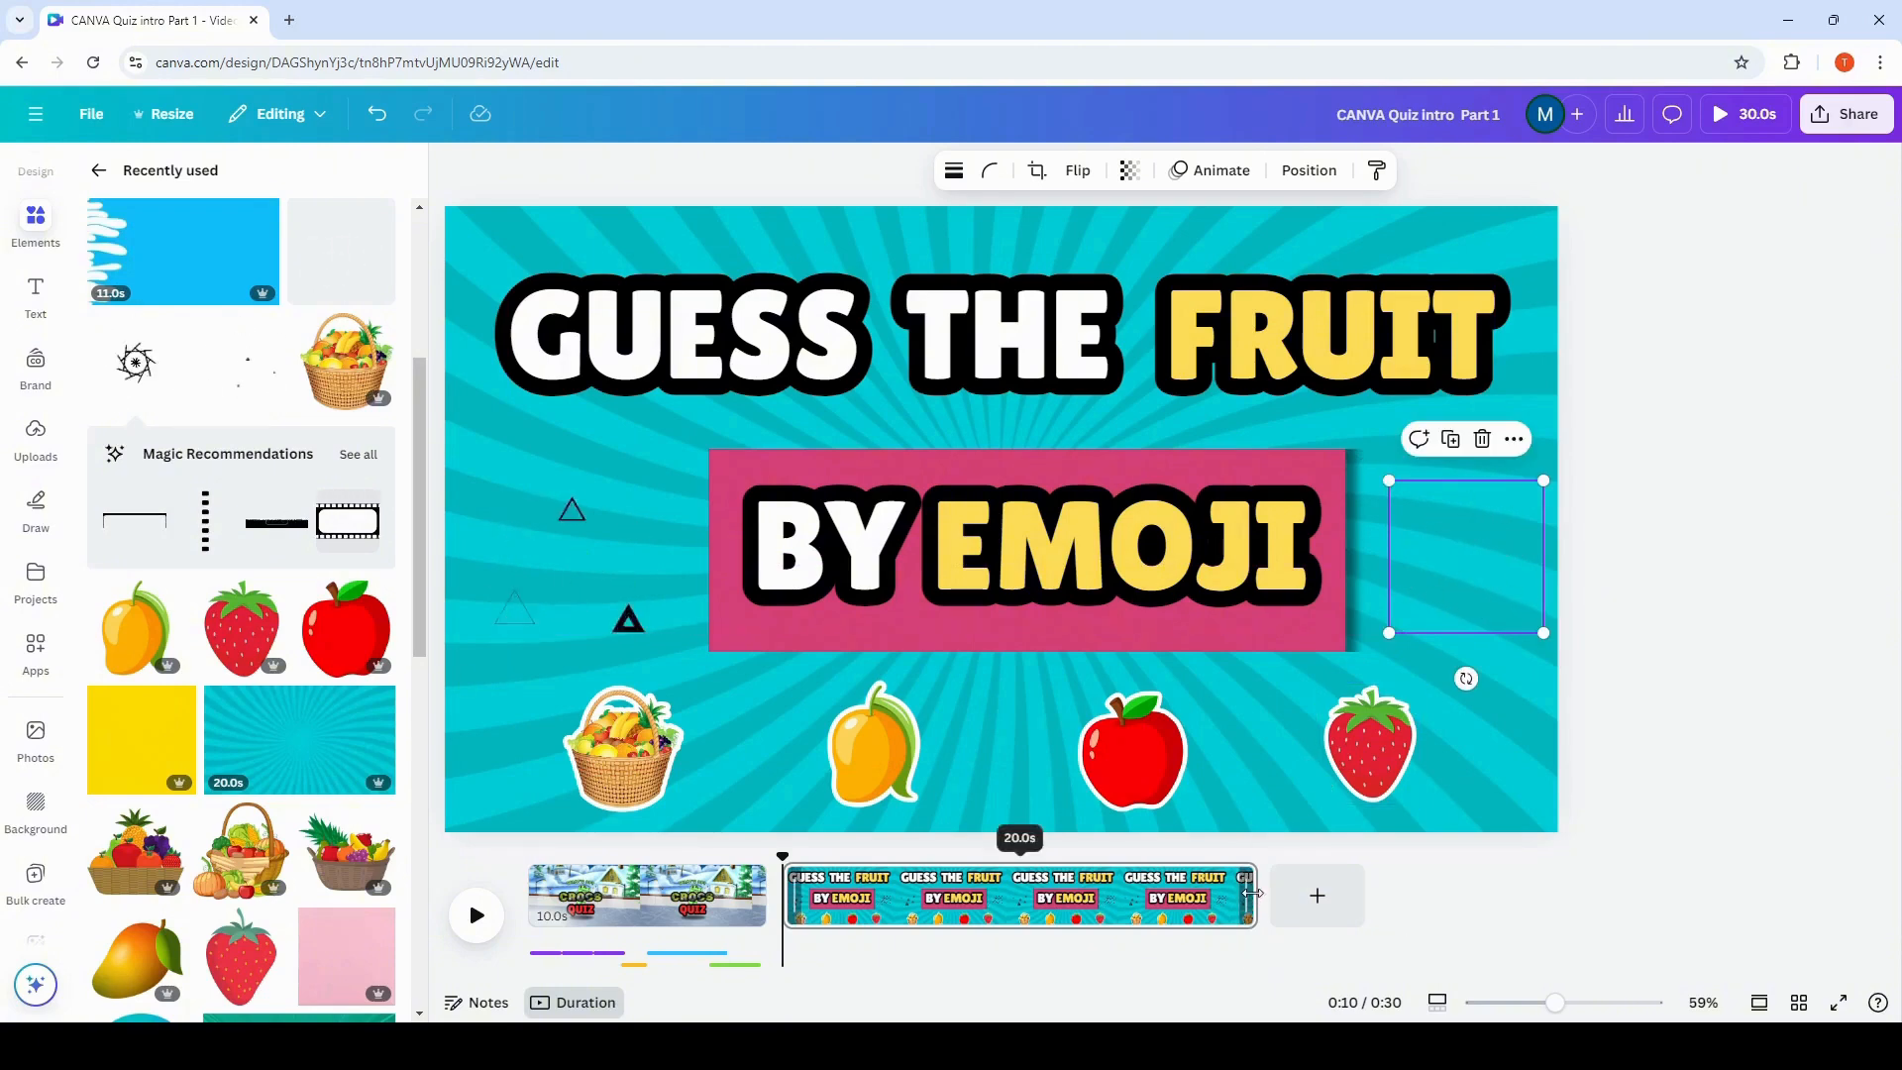
Trim the quiz title page to 5.9 seconds and add a blank page after it.
{"action": "left_click_drag", "start_coordinate": [1251, 893], "coordinate": [922, 904]}
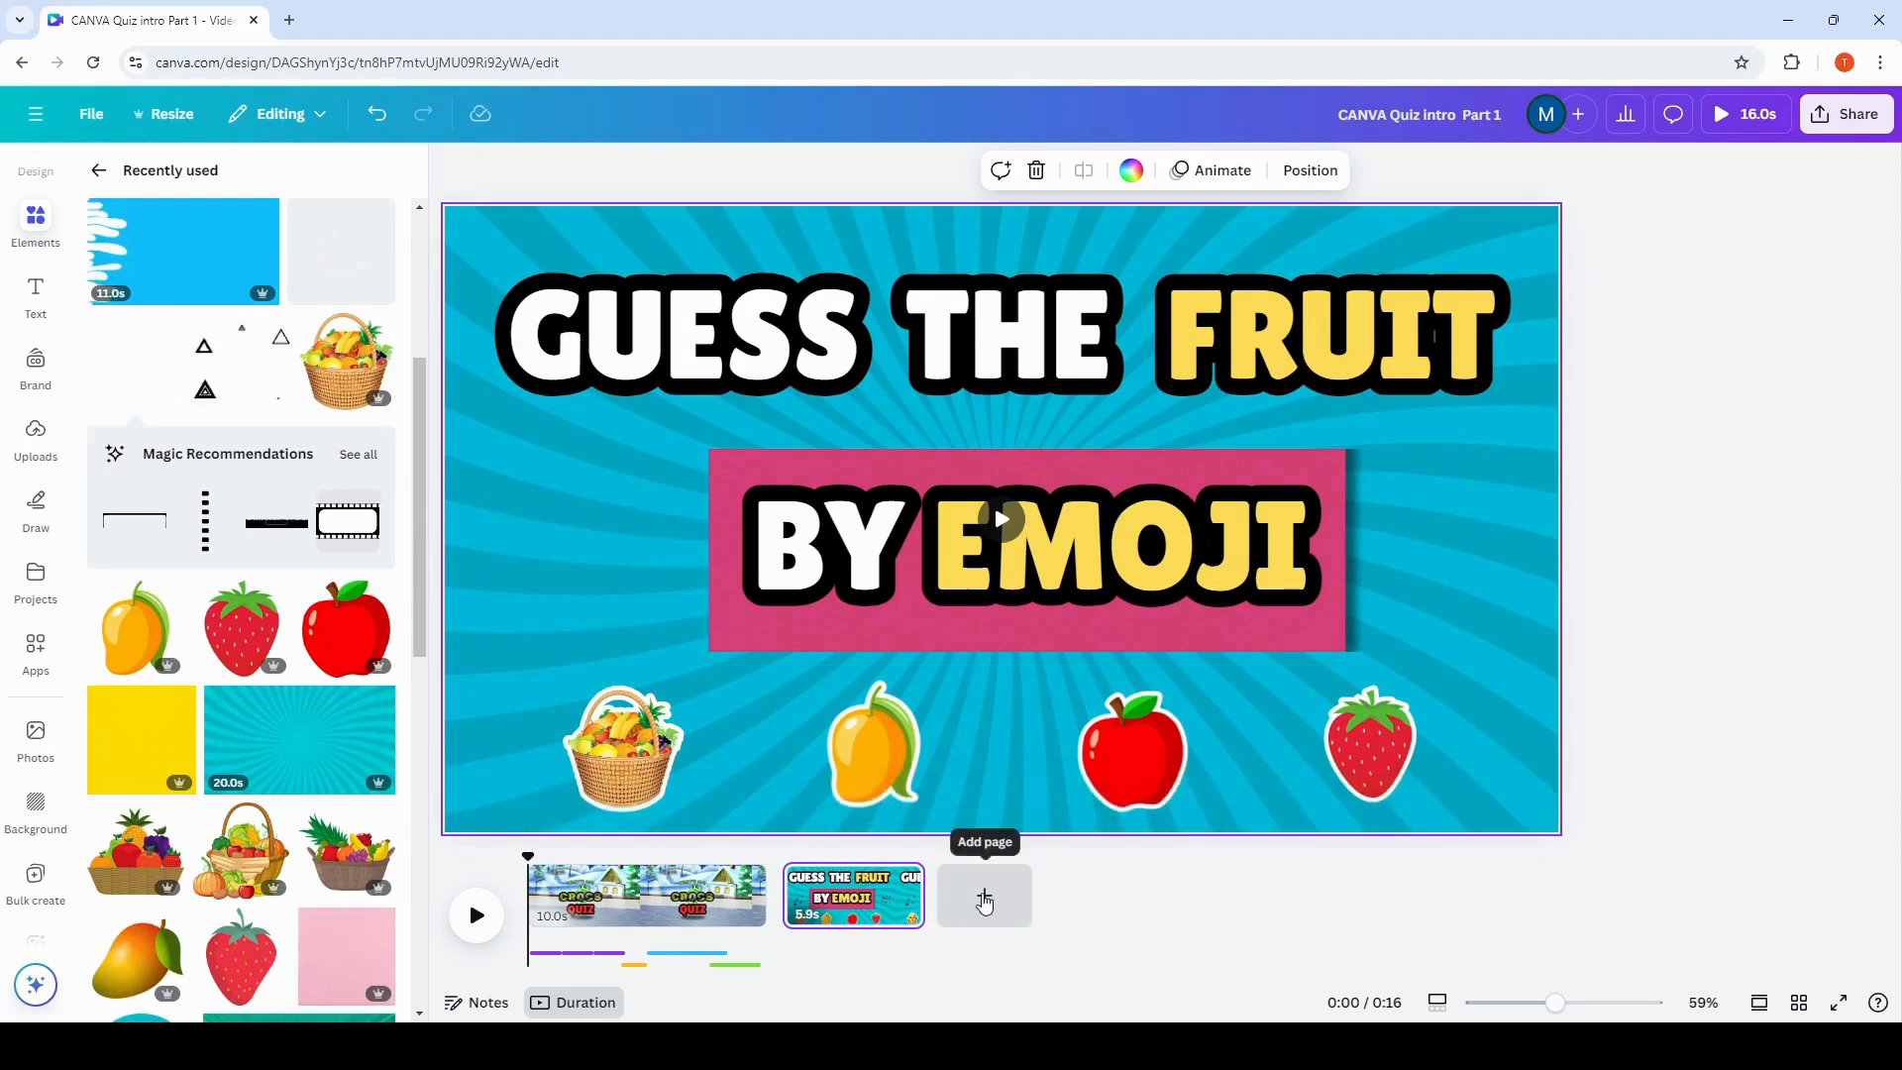
{"action": "left_click", "coordinate": [984, 897]}
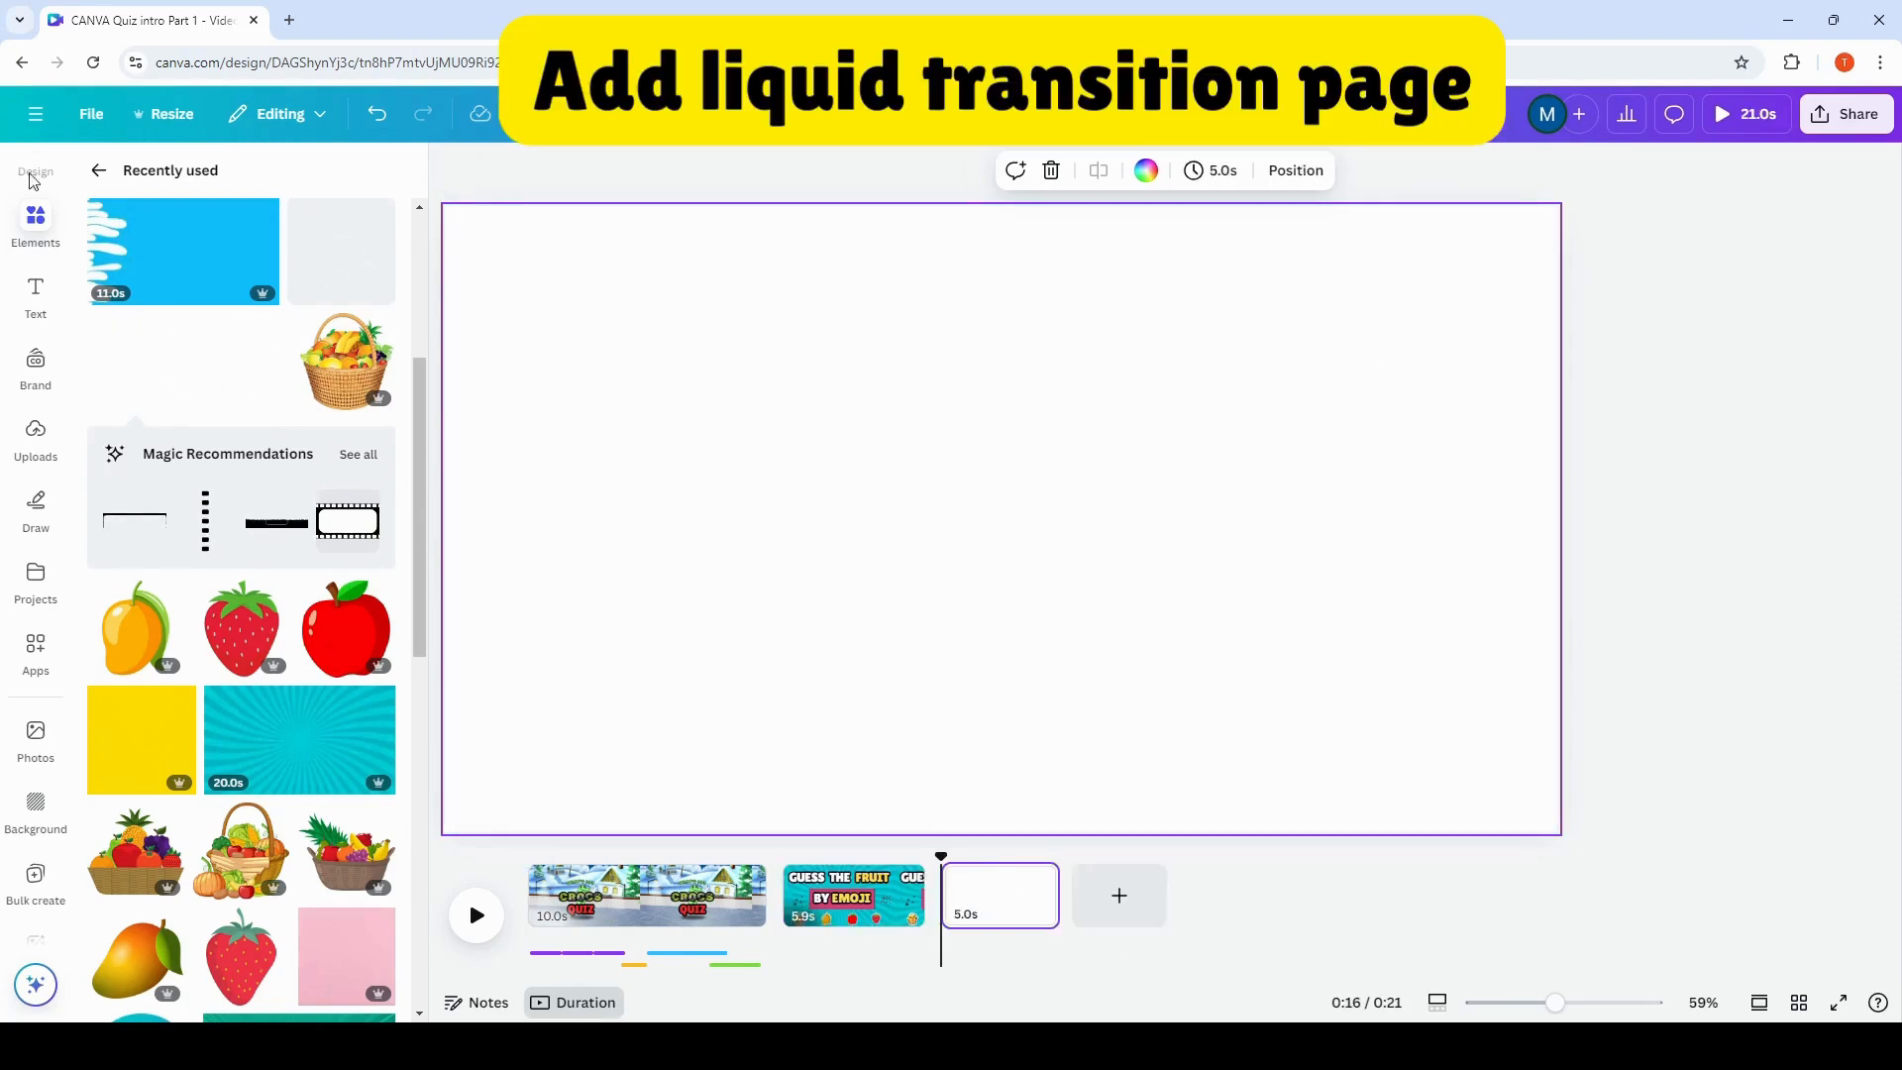
Search the elements for liquid transition.
{"action": "left_click", "coordinate": [29, 230]}
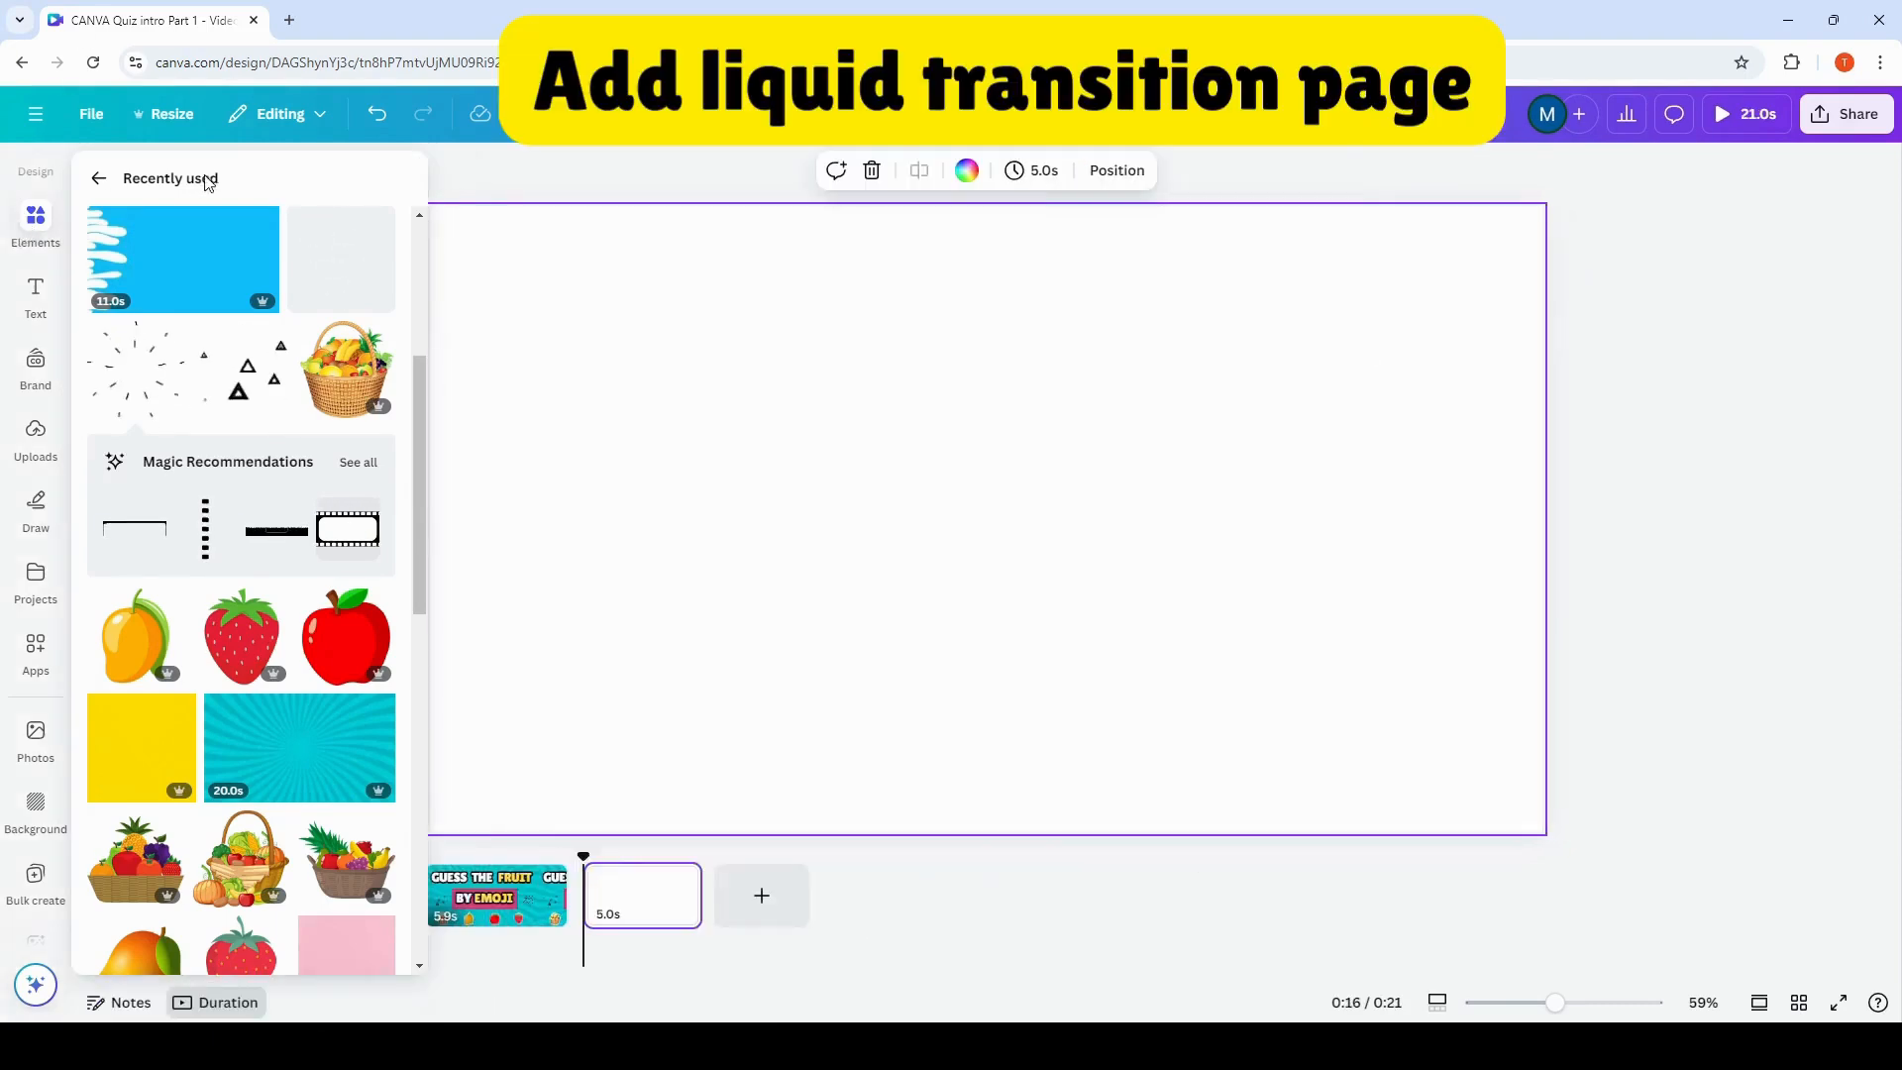
{"action": "left_click", "coordinate": [97, 175]}
{"action": "left_click", "coordinate": [142, 184]}
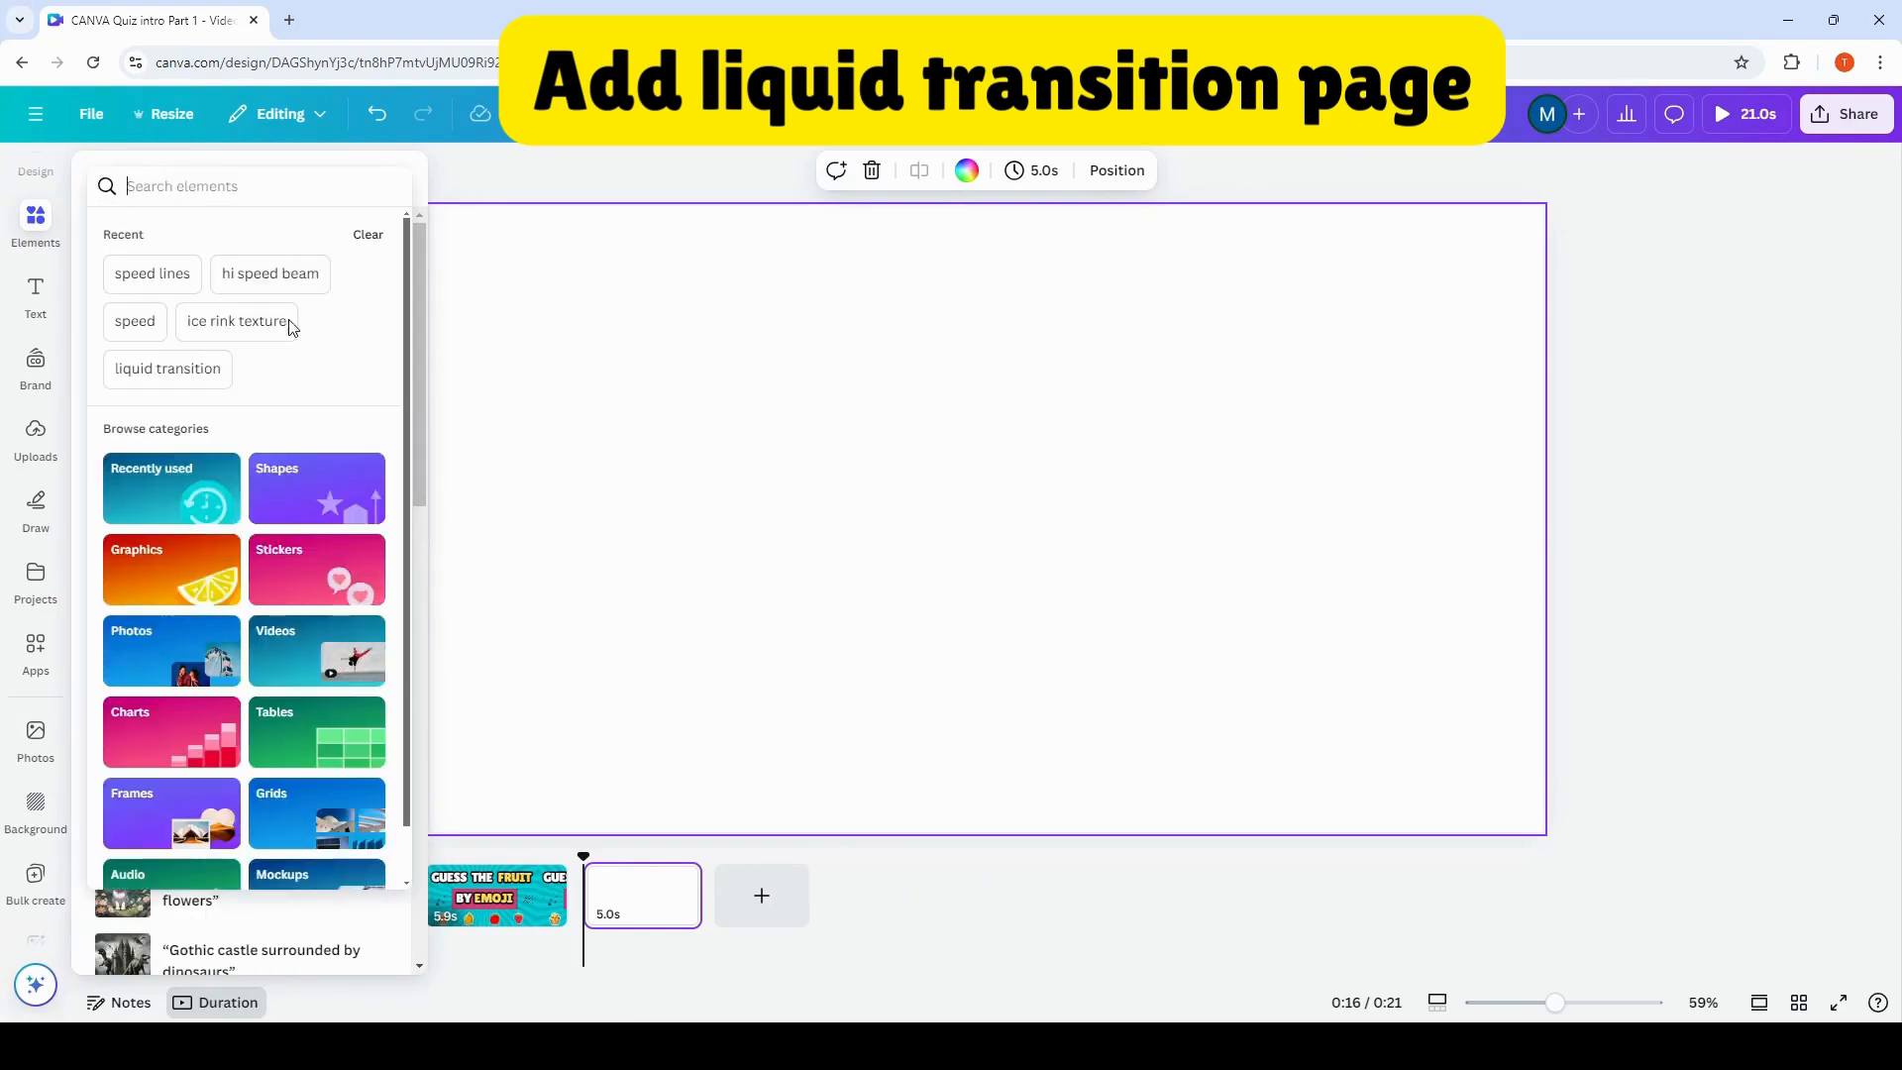
{"action": "left_click", "coordinate": [152, 369]}
{"action": "left_click", "coordinate": [773, 188]}
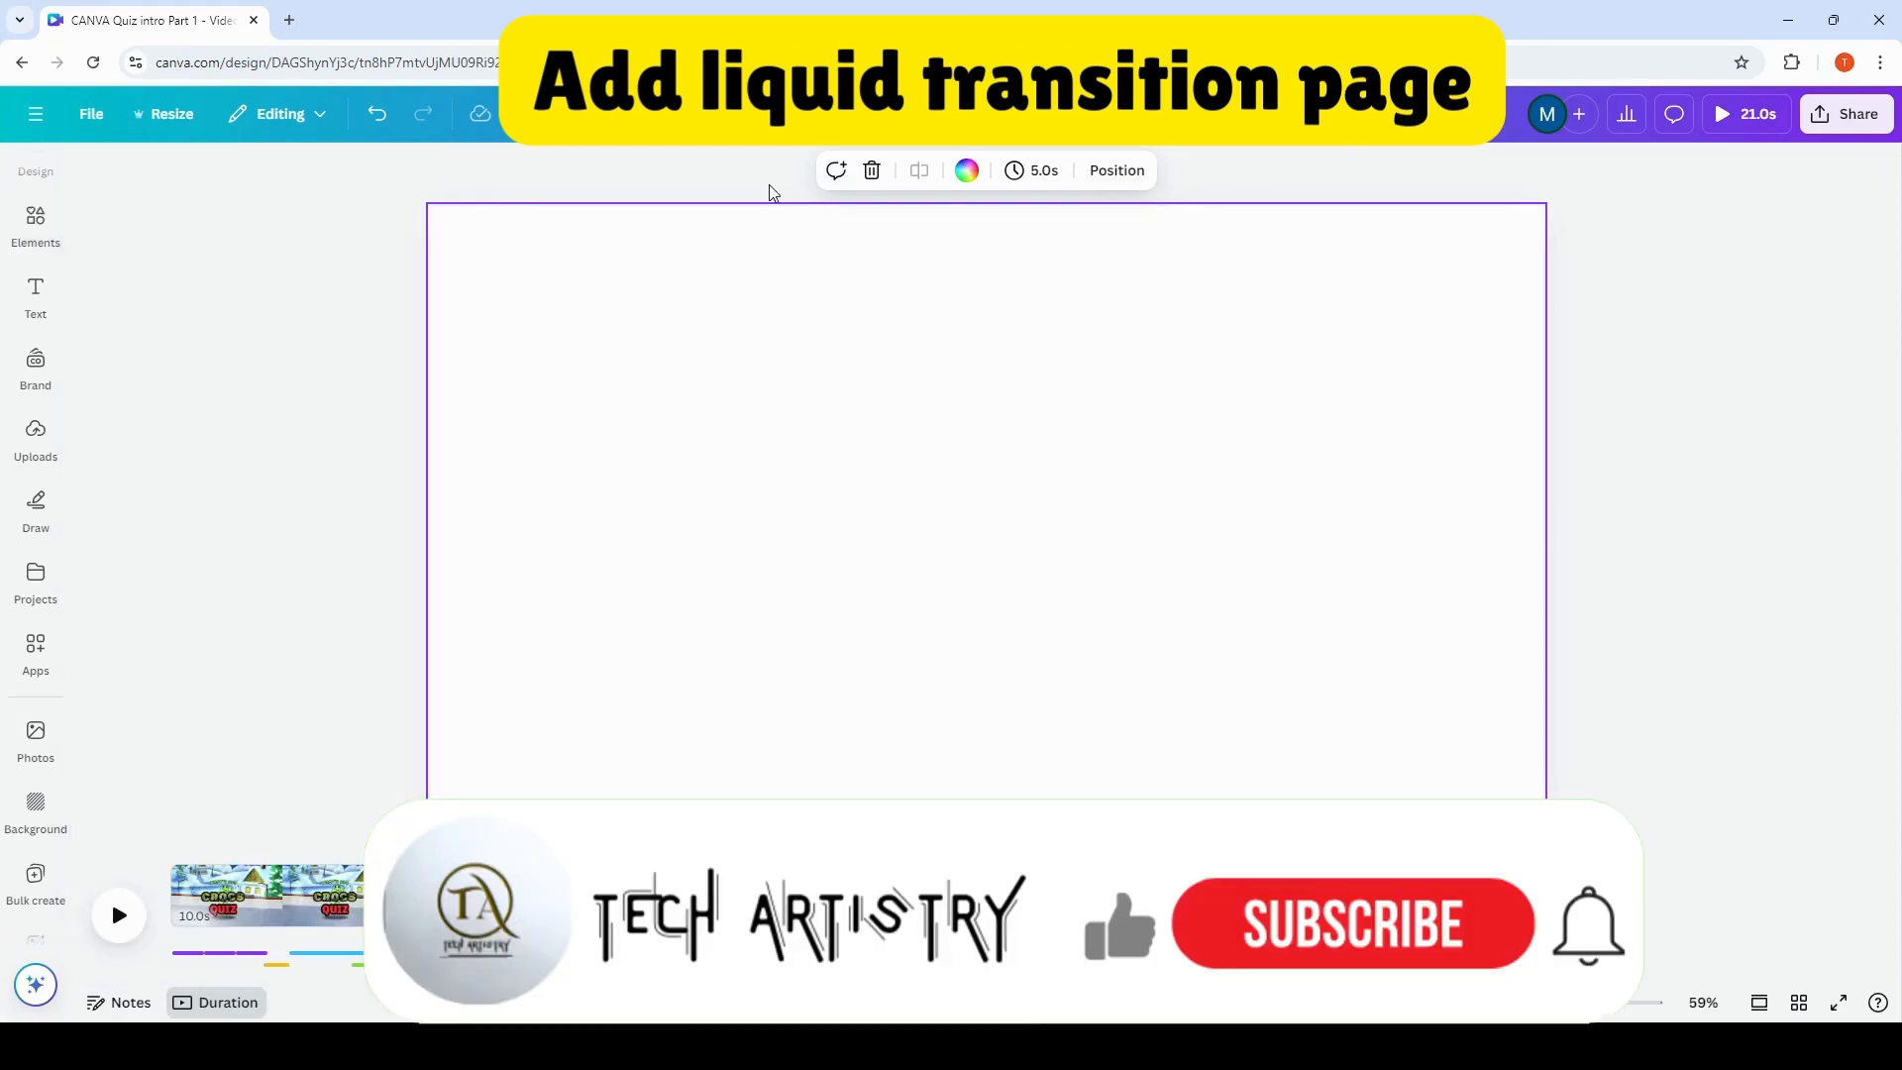
{"action": "left_click", "coordinate": [36, 226]}
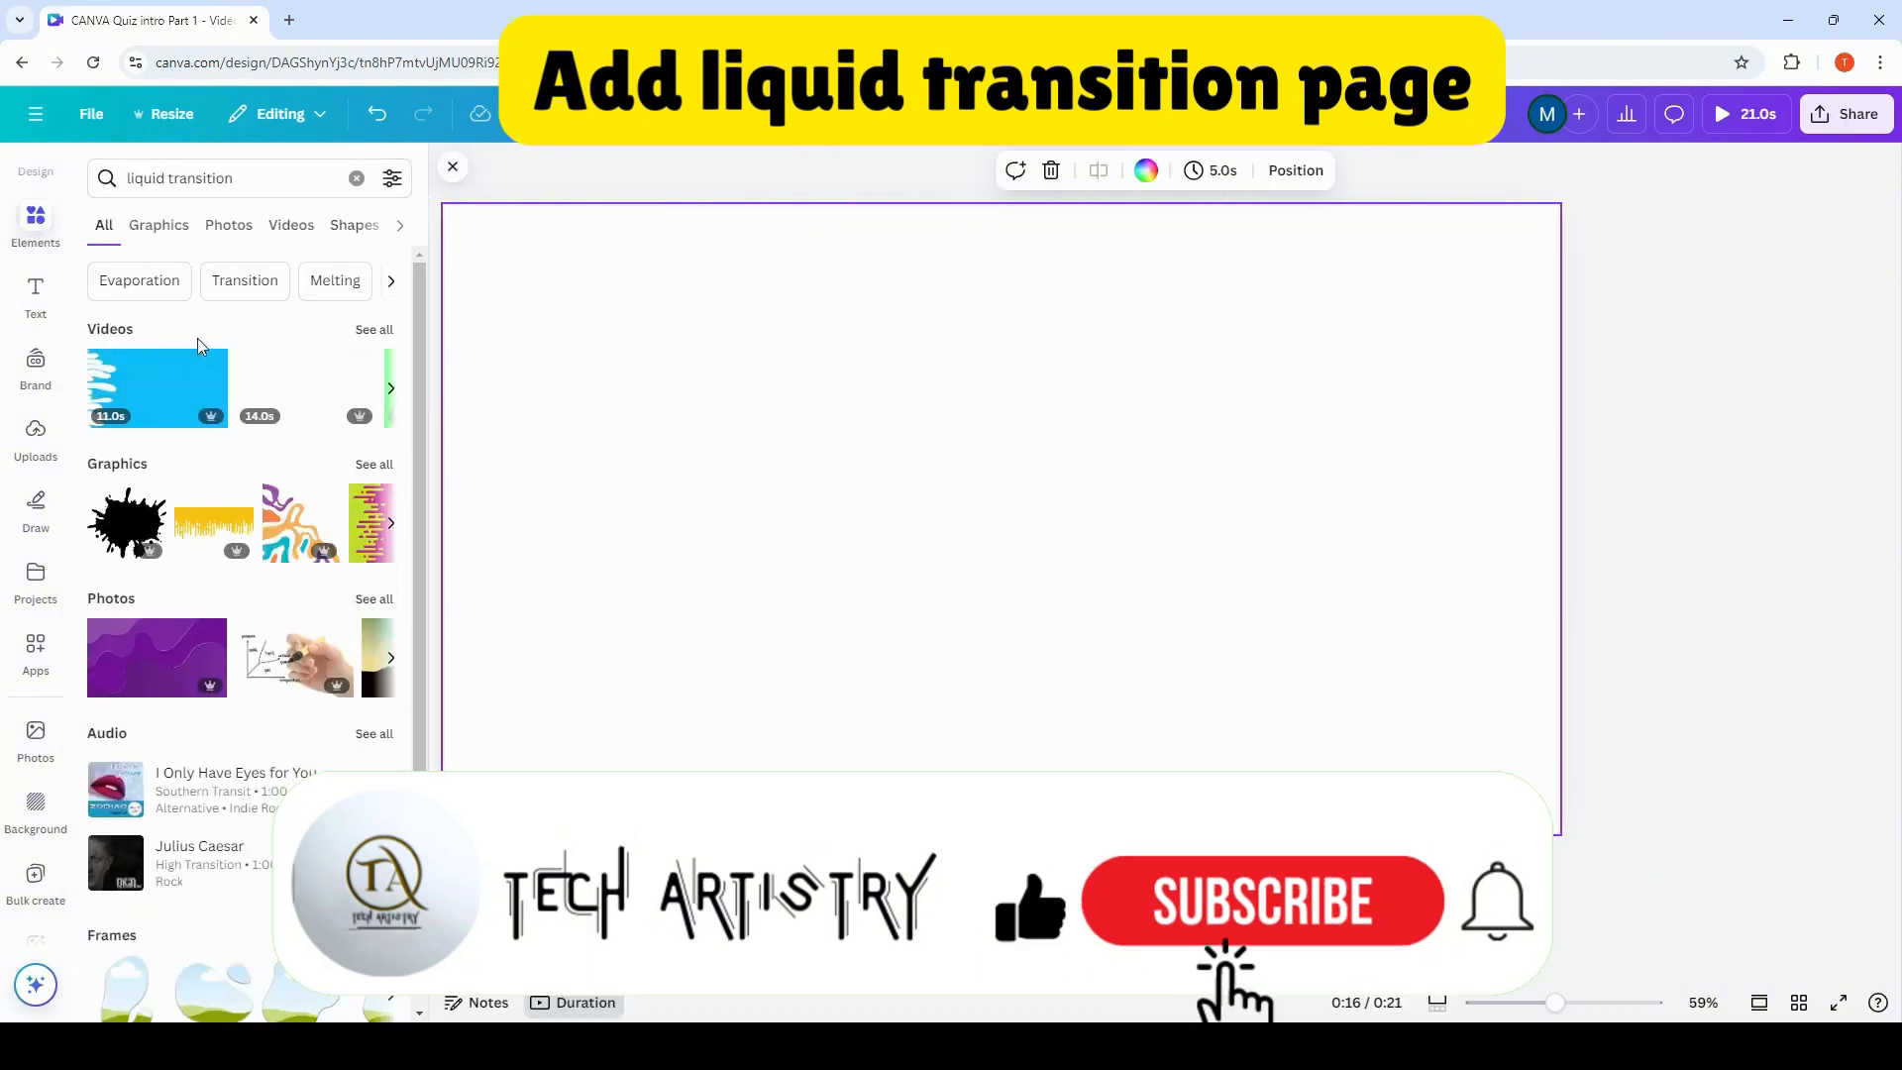
Add the 11-second blue and white Transition video to the blank page and set it as the page background.
{"action": "left_click", "coordinate": [213, 365]}
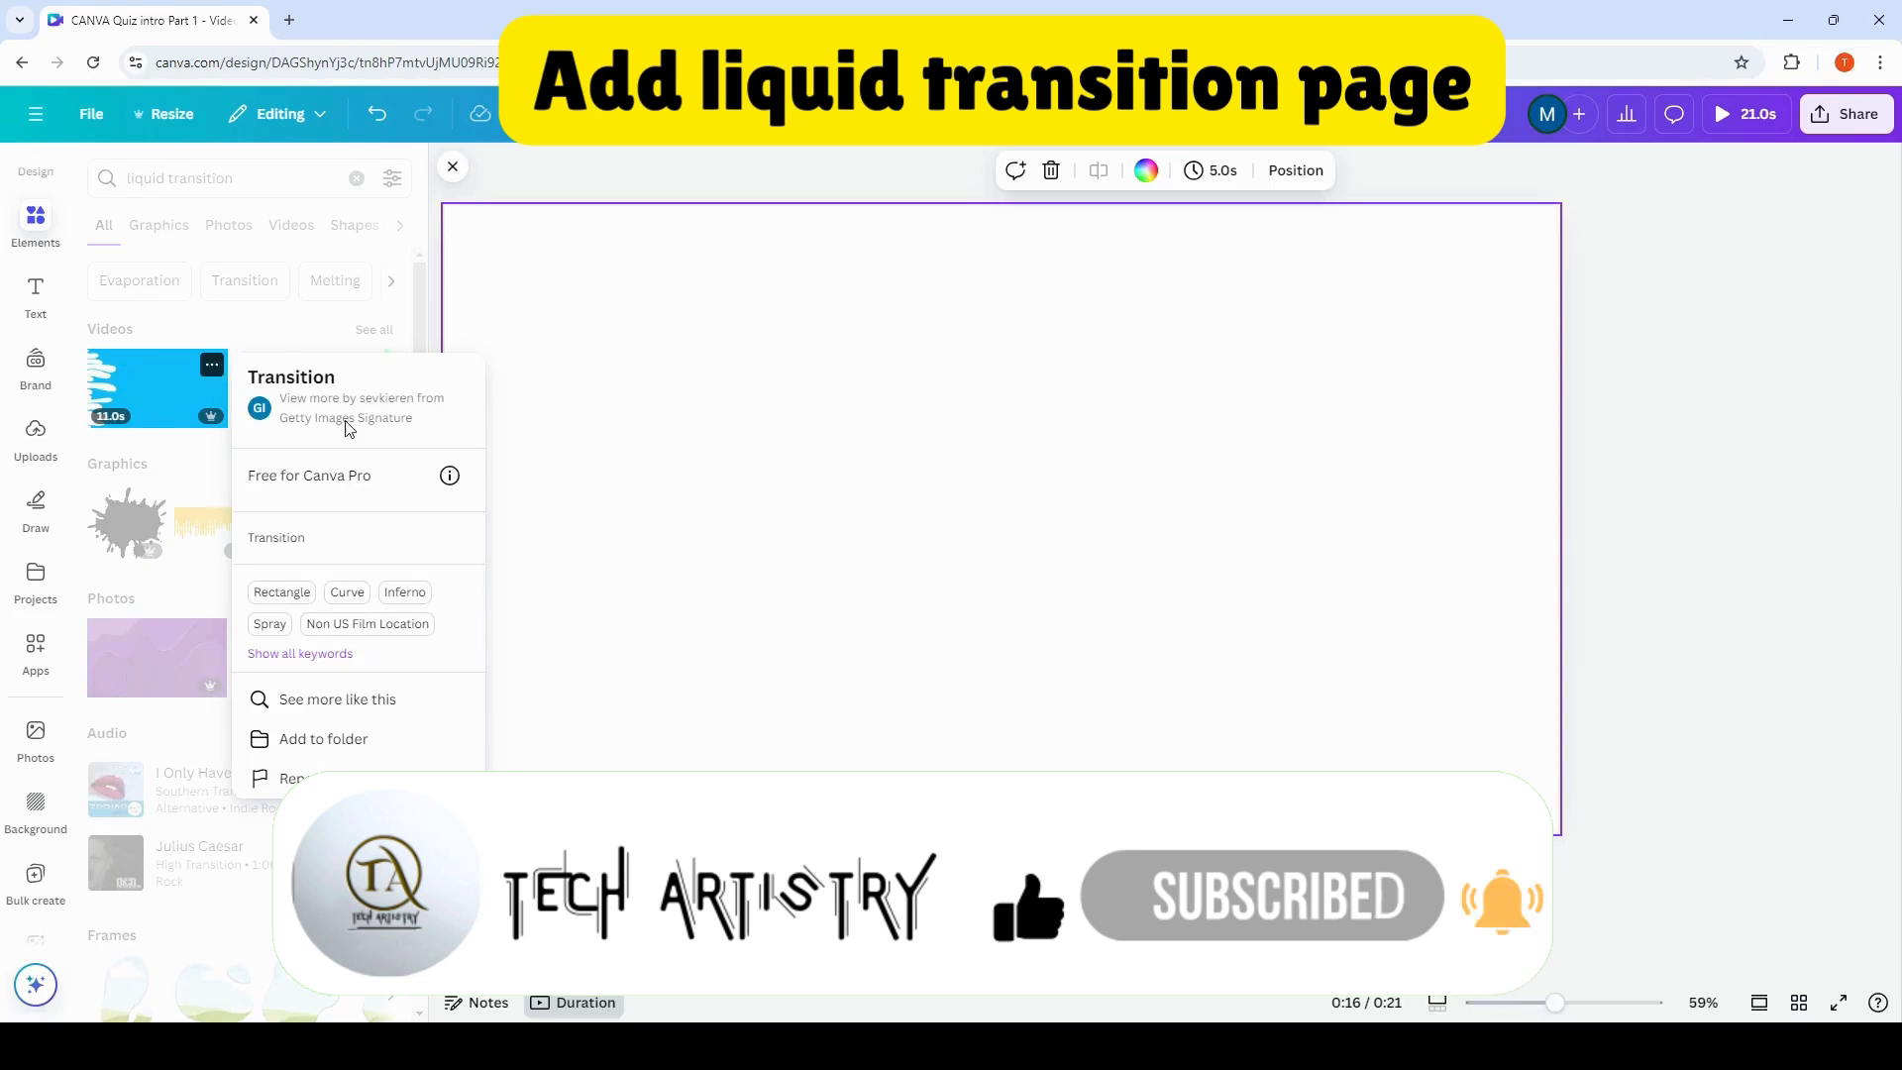
{"action": "left_click", "coordinate": [149, 408]}
{"action": "left_click", "coordinate": [148, 408]}
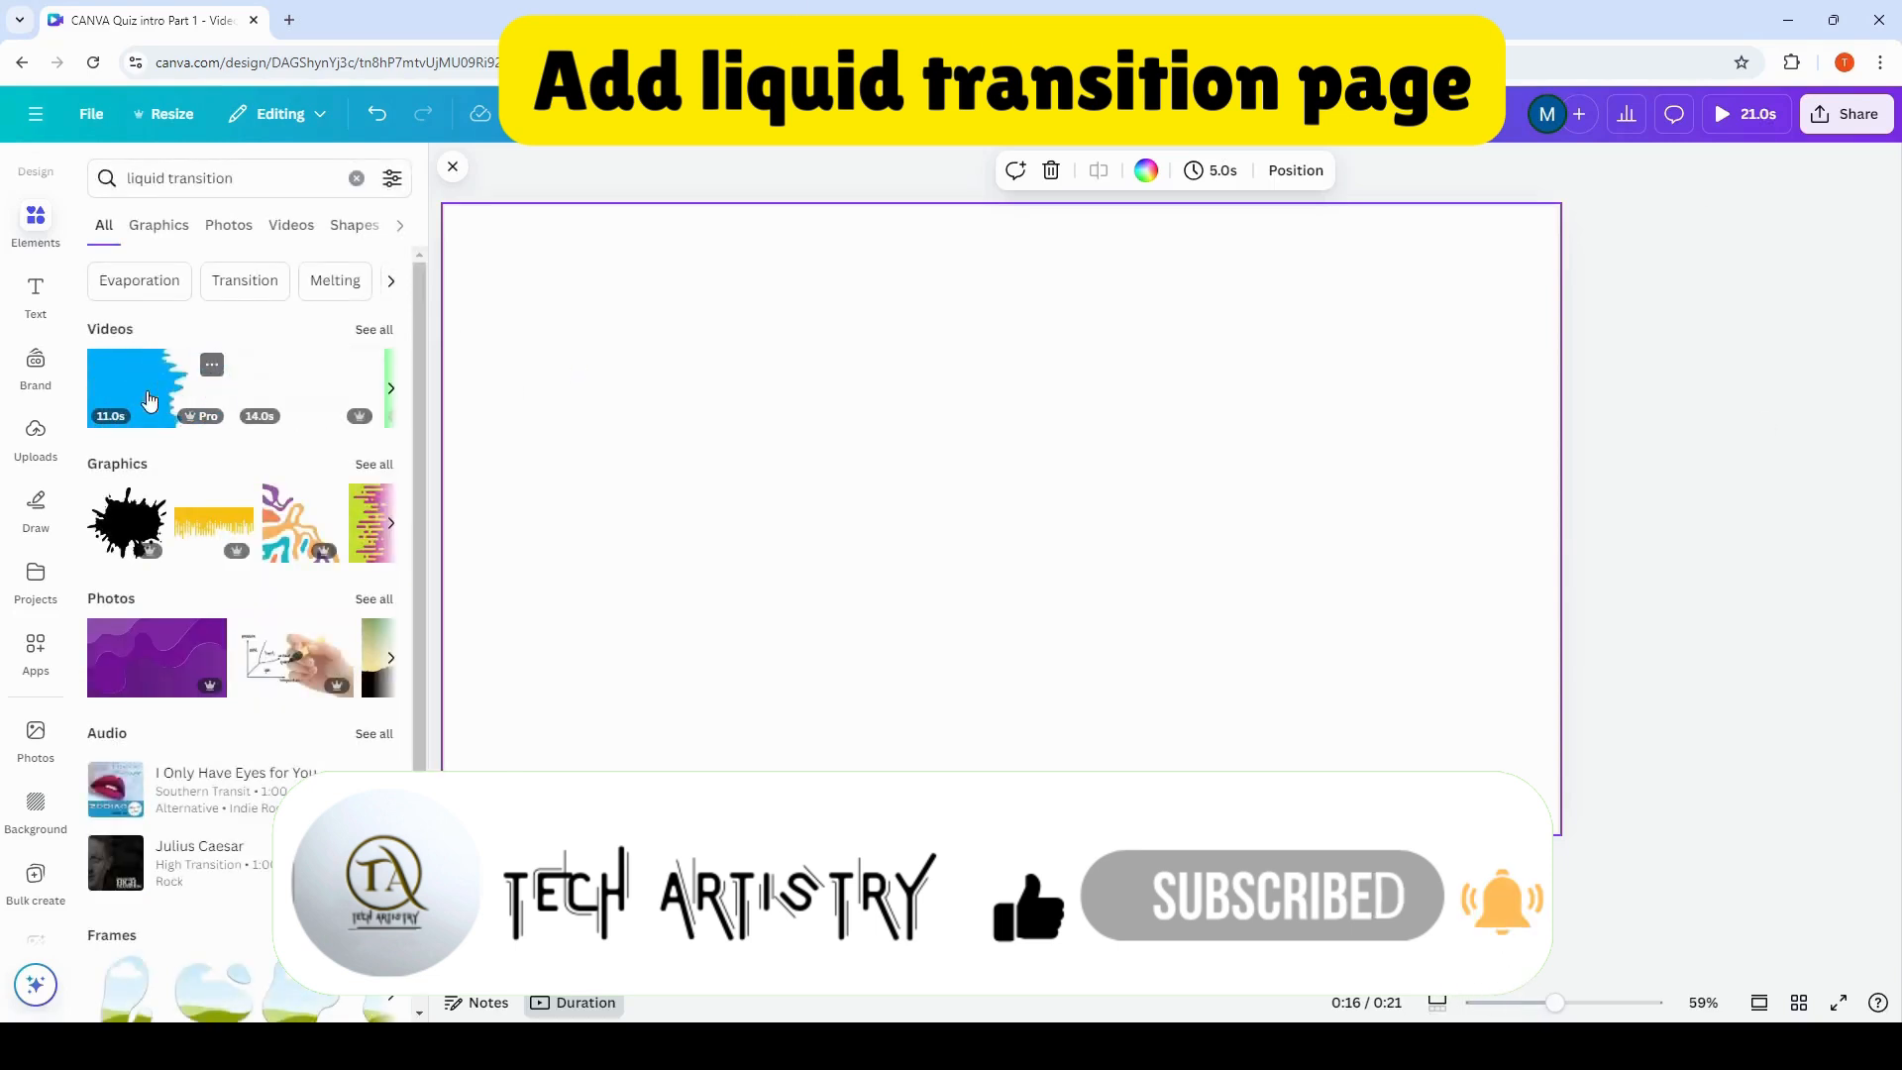
{"action": "right_click", "coordinate": [1270, 318]}
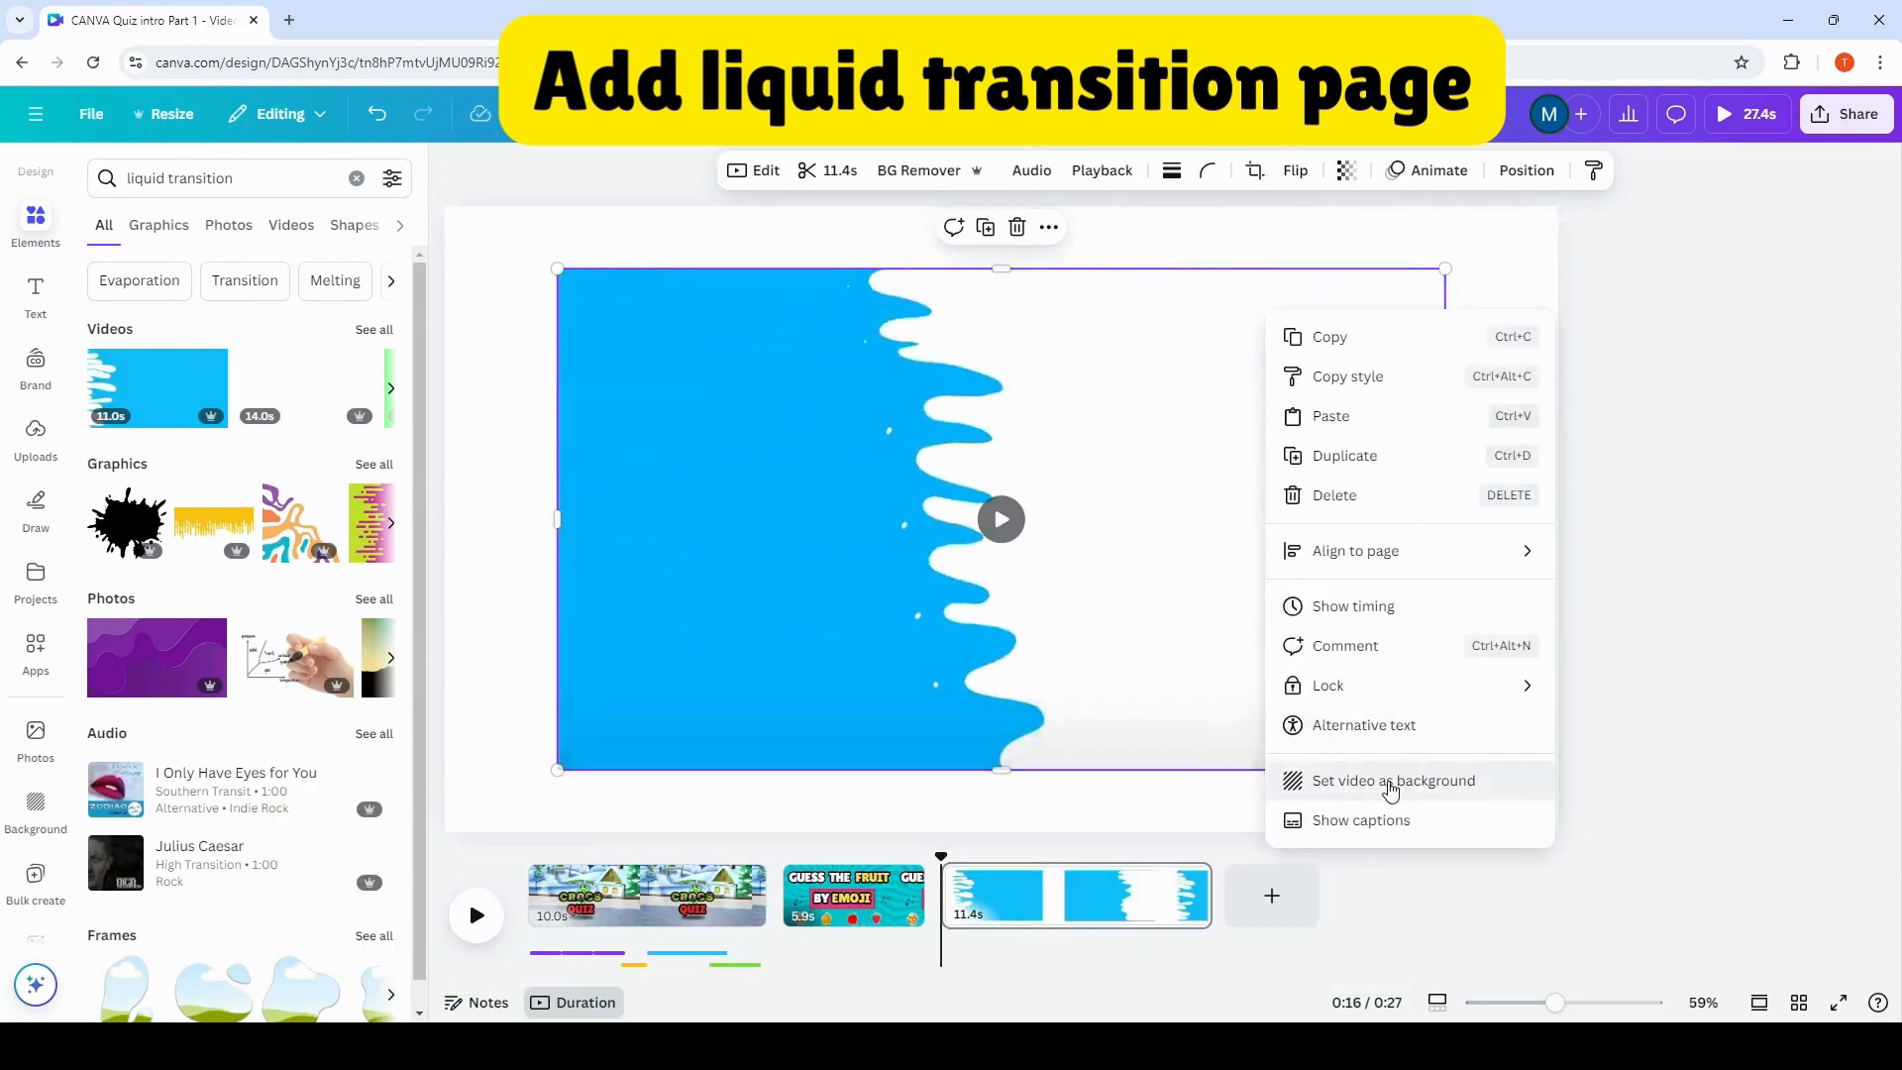
{"action": "left_click", "coordinate": [1387, 782]}
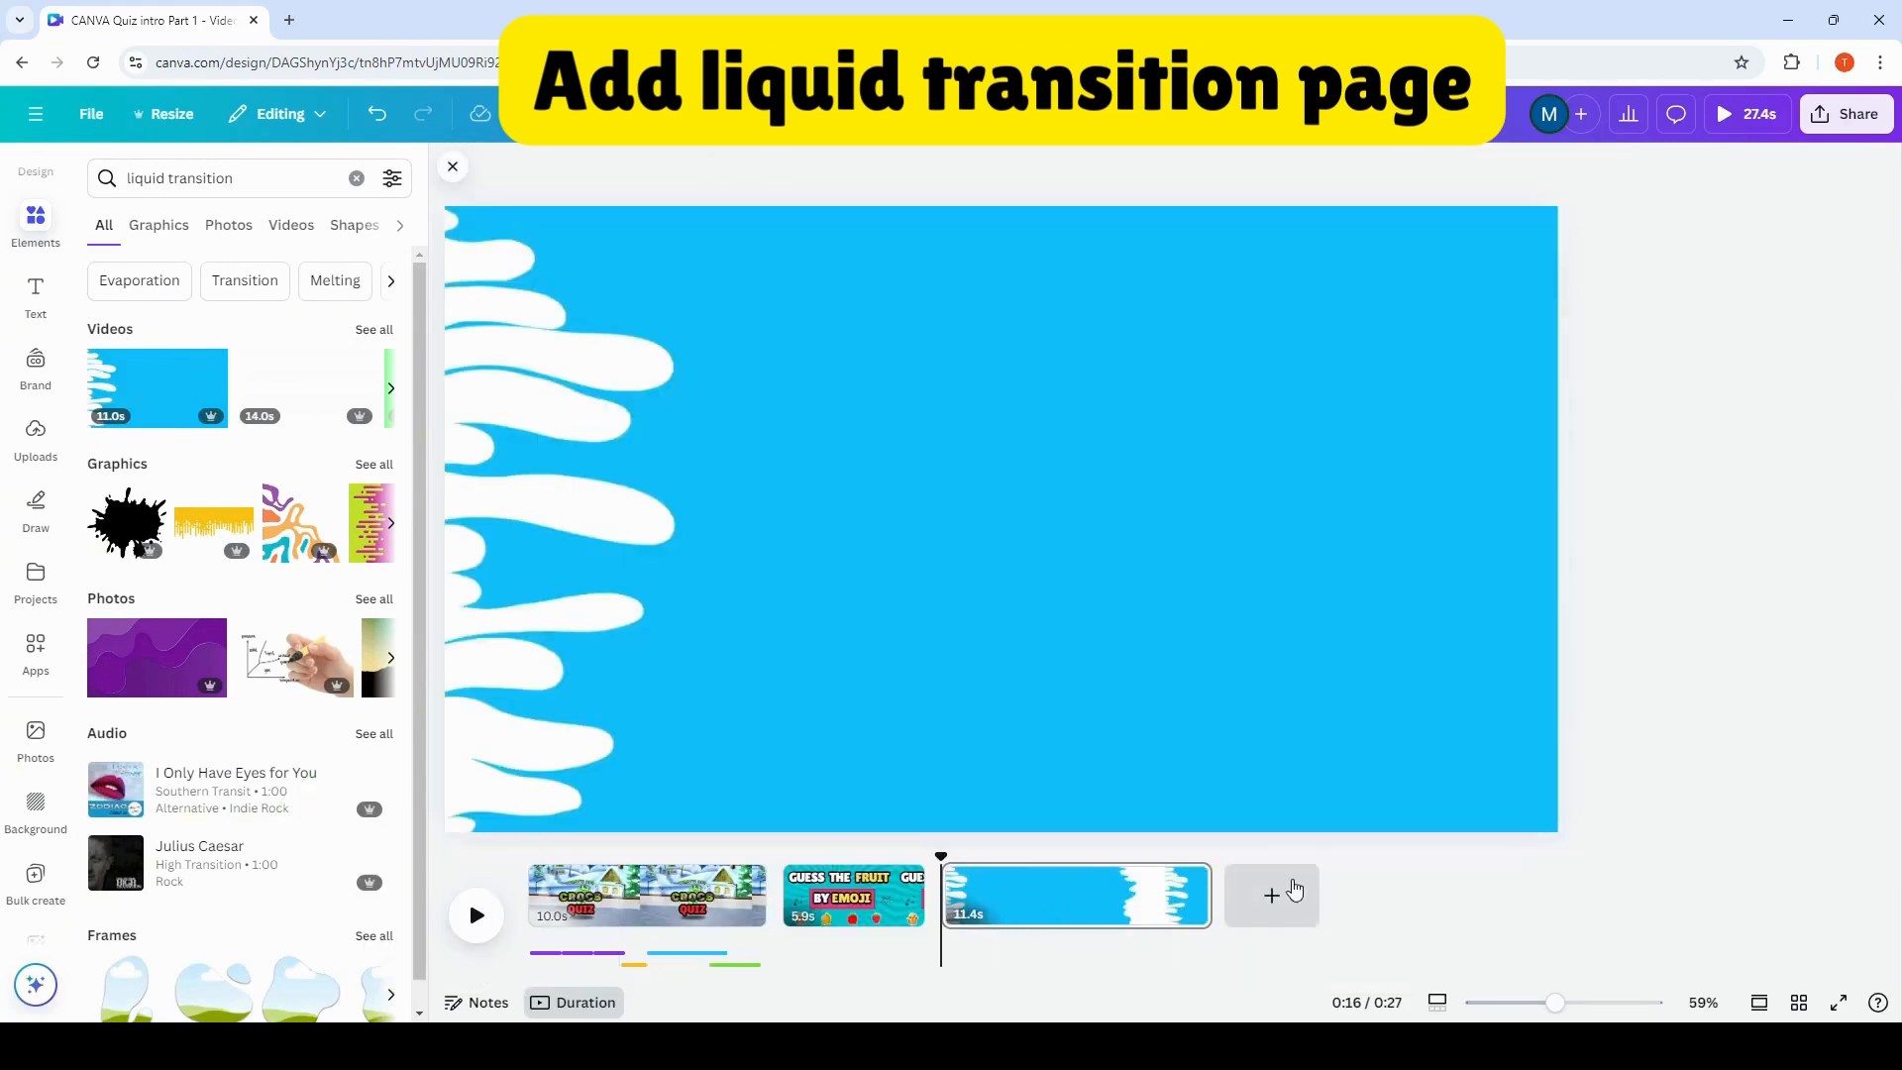
Trim the liquid transition page to 0.8 seconds and play it from its start.
{"action": "mouse_move", "coordinate": [1201, 884]}
{"action": "left_click_drag", "start_coordinate": [1201, 883], "coordinate": [951, 931]}
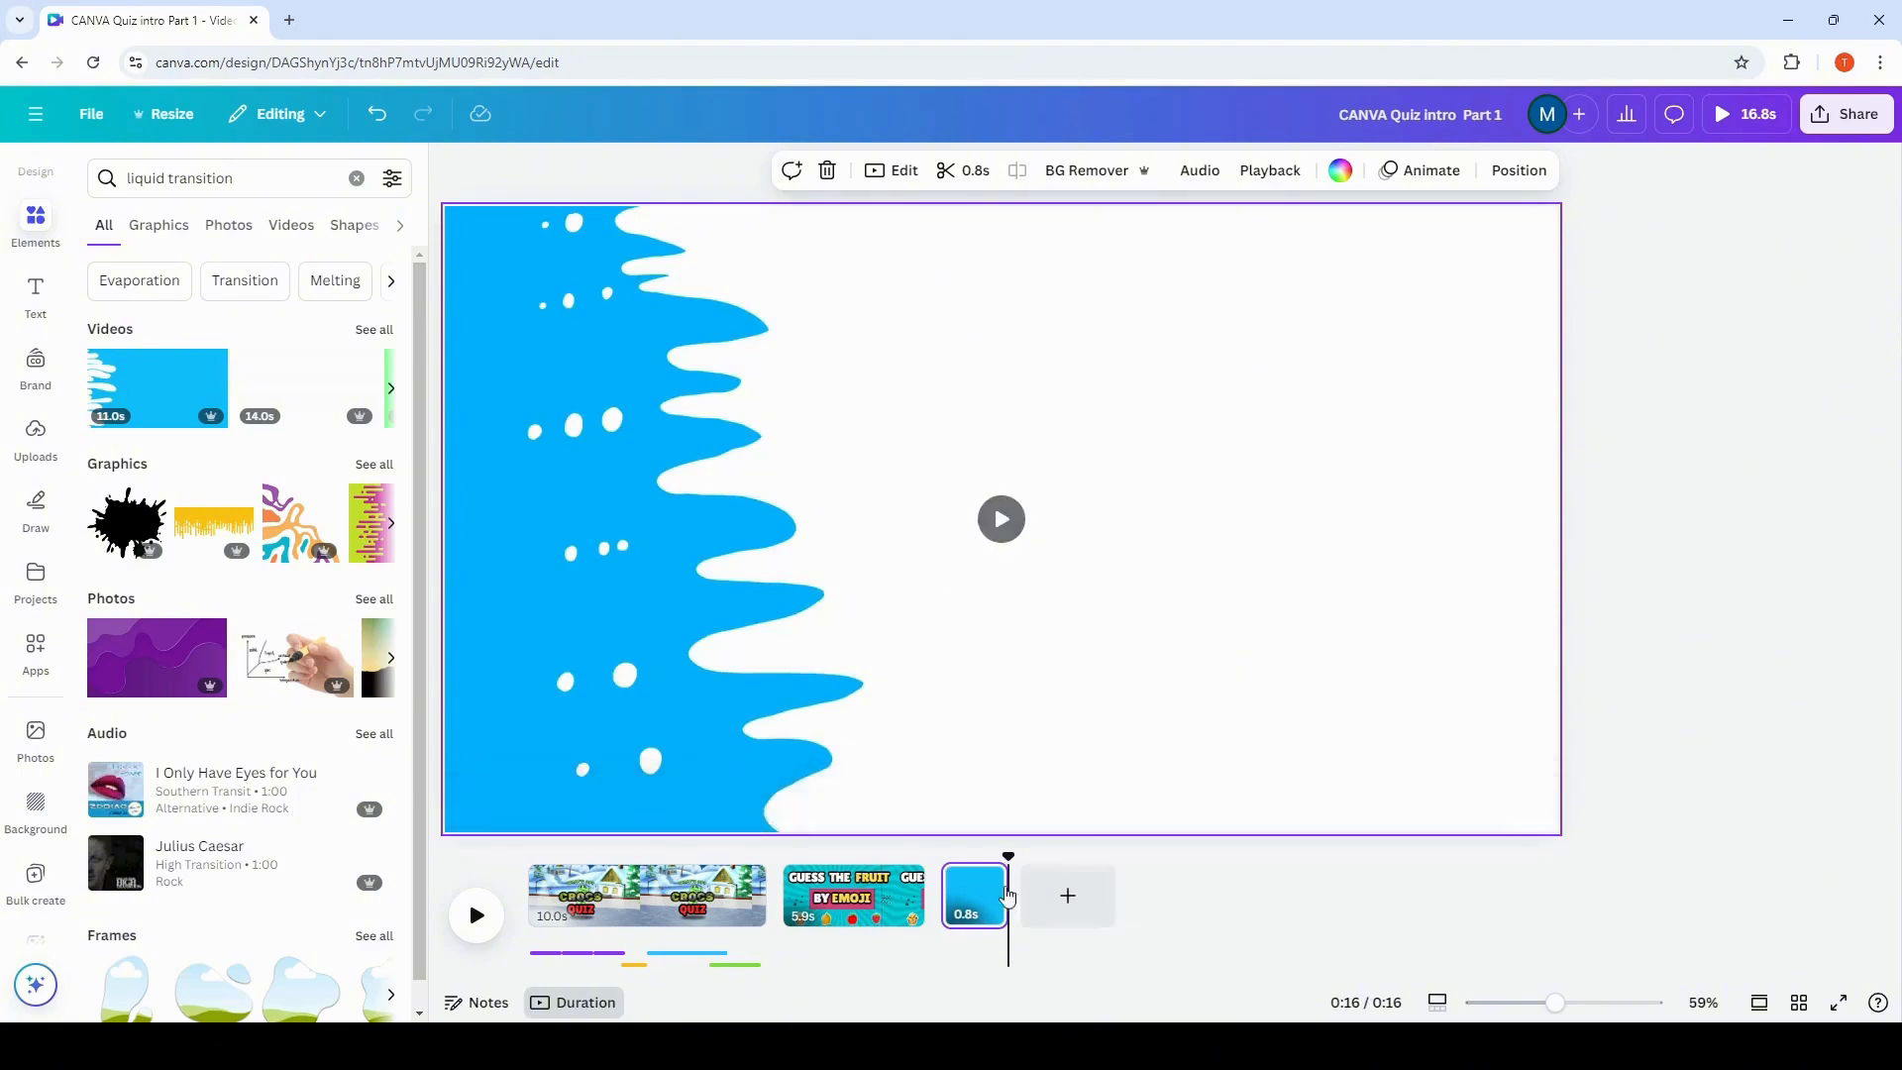
{"action": "left_click_drag", "start_coordinate": [1001, 856], "coordinate": [938, 895]}
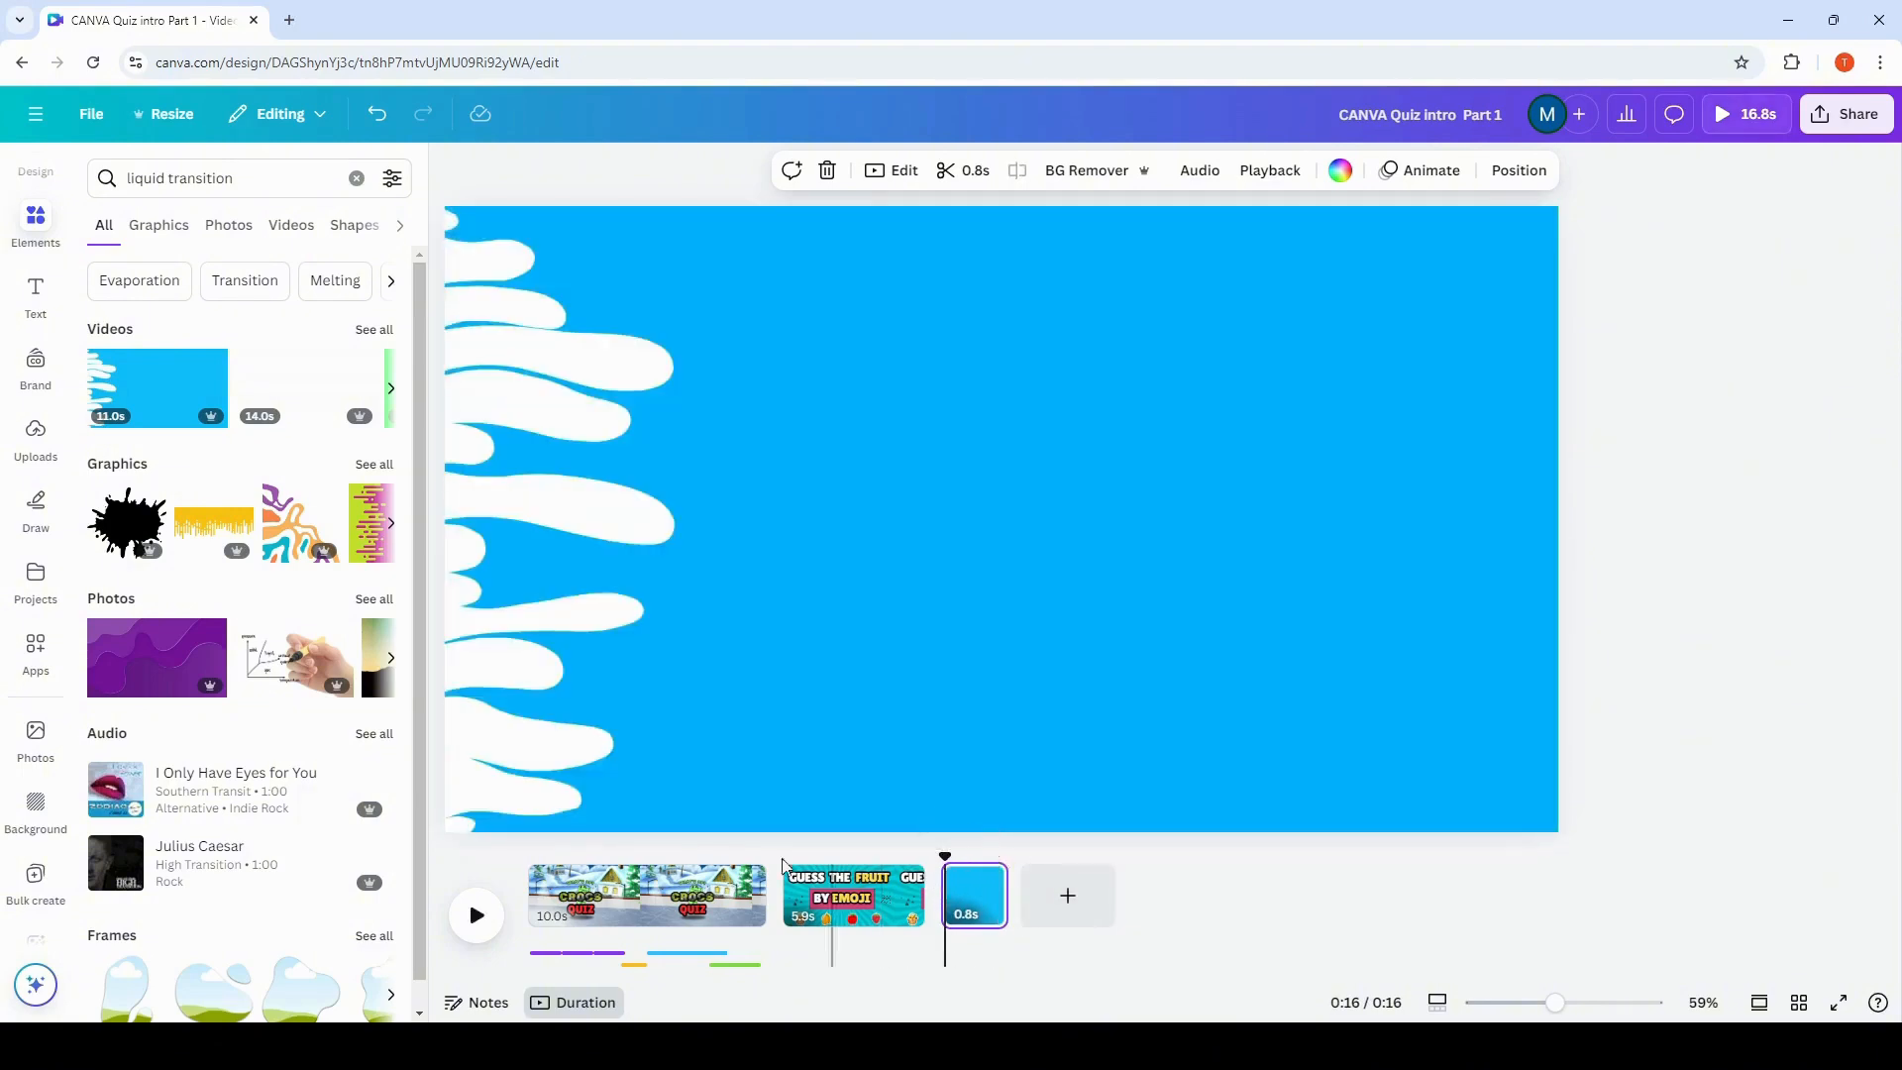
{"action": "left_click", "coordinate": [476, 917]}
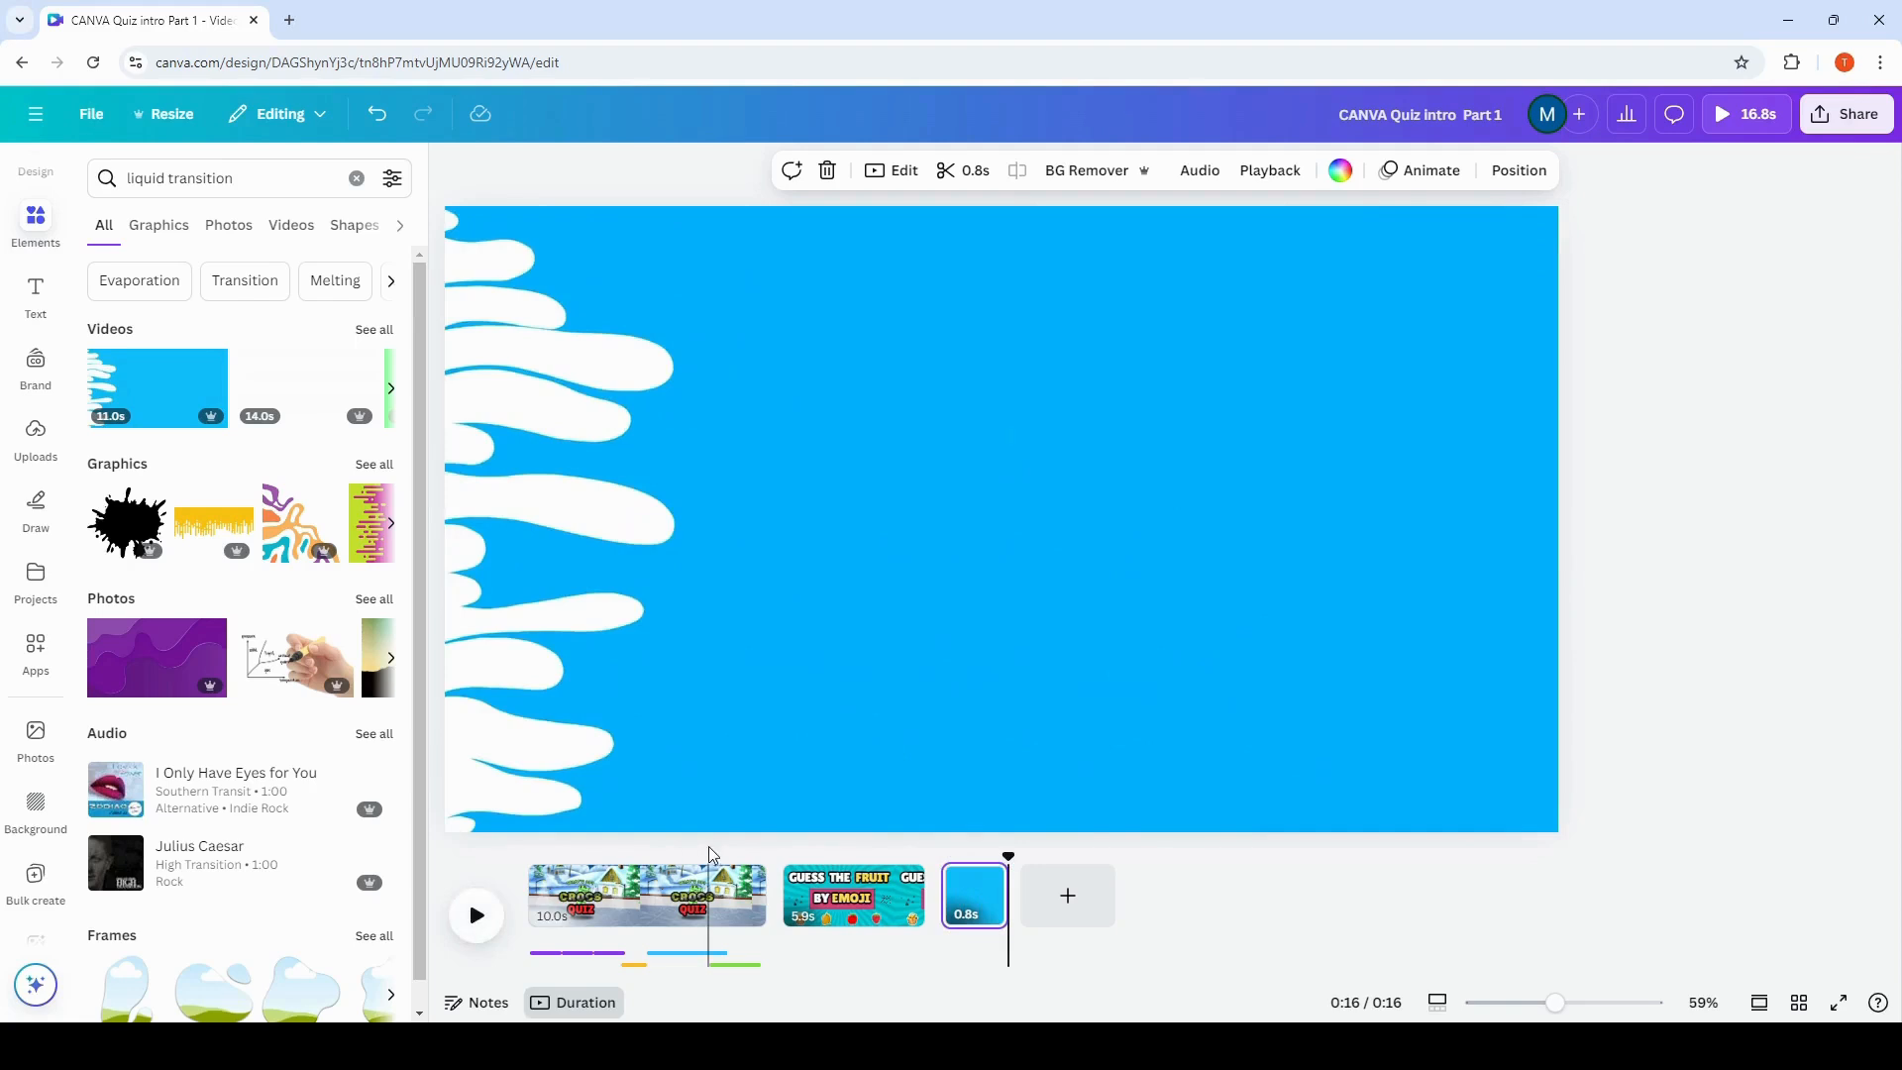
Add a blank page after the liquid transition and search the elements for ice rink texture.
{"action": "left_click", "coordinate": [1066, 897]}
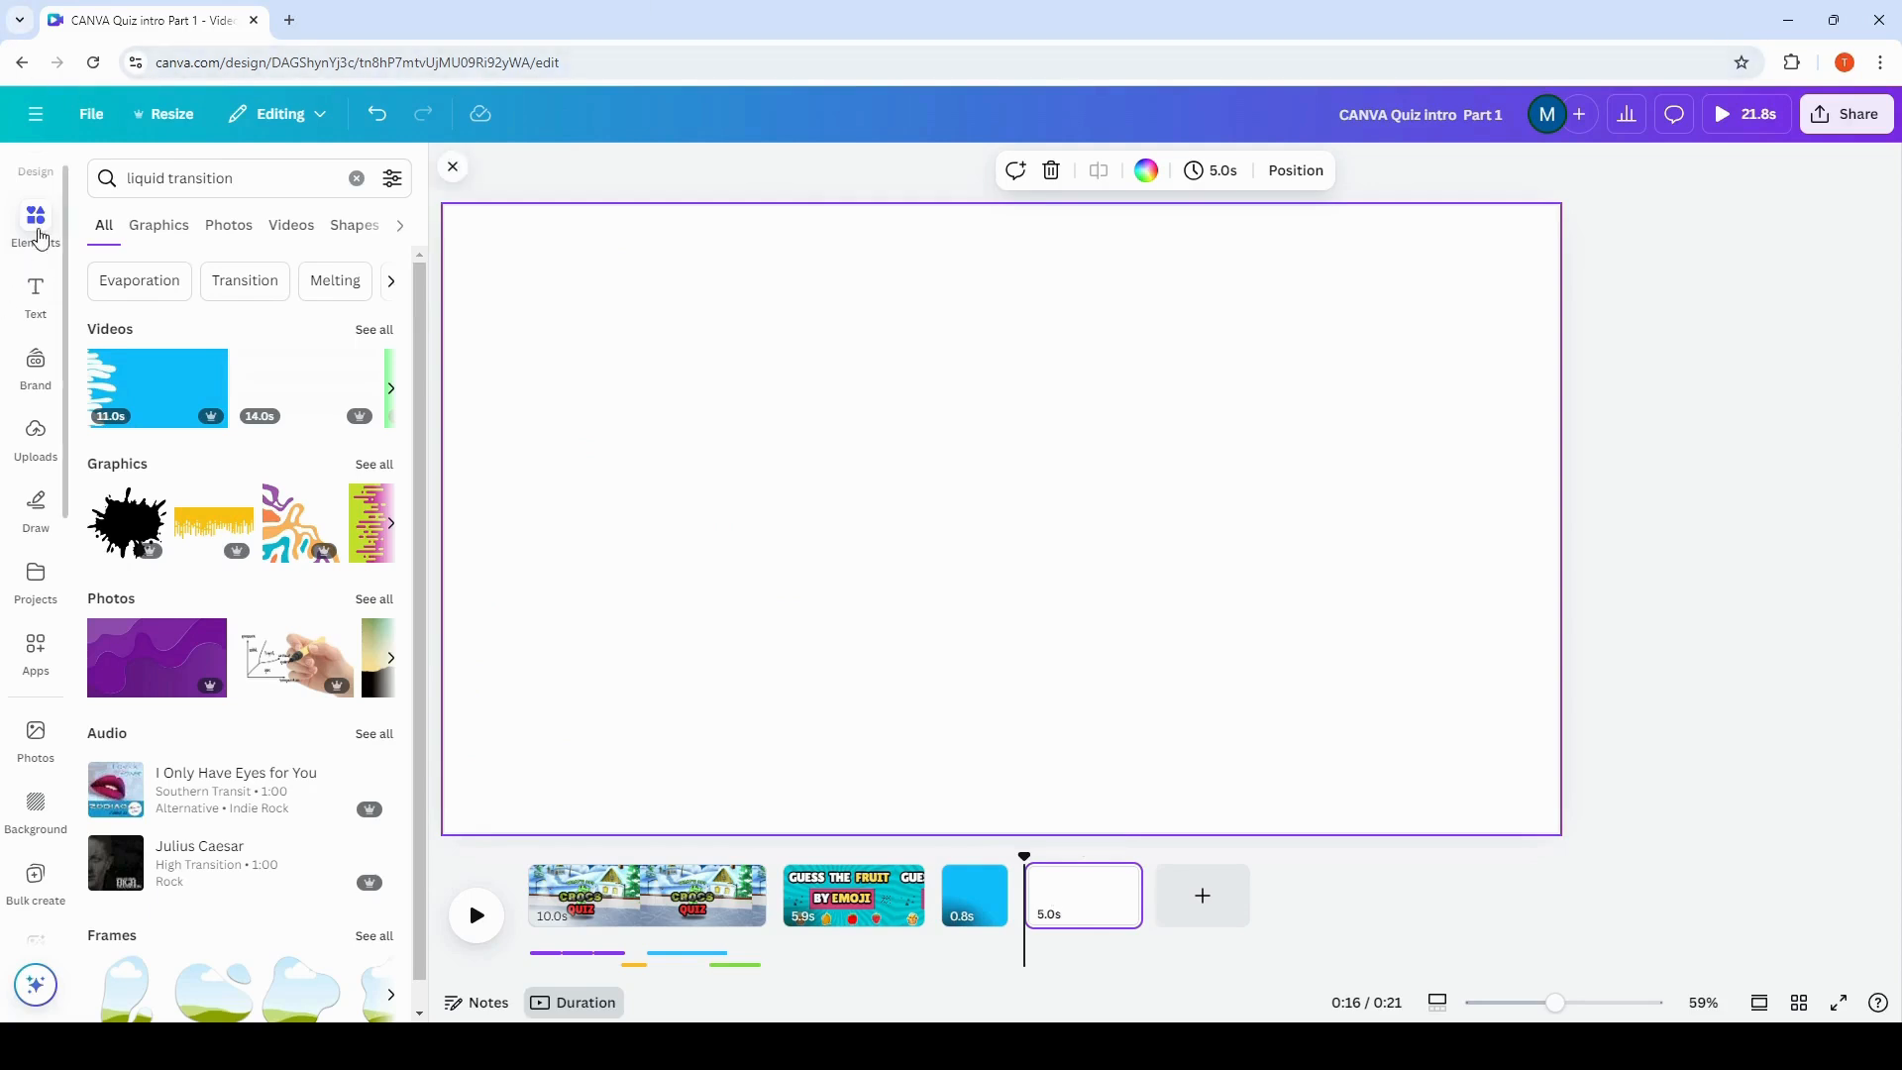
{"action": "left_click", "coordinate": [357, 179]}
{"action": "left_click", "coordinate": [196, 180]}
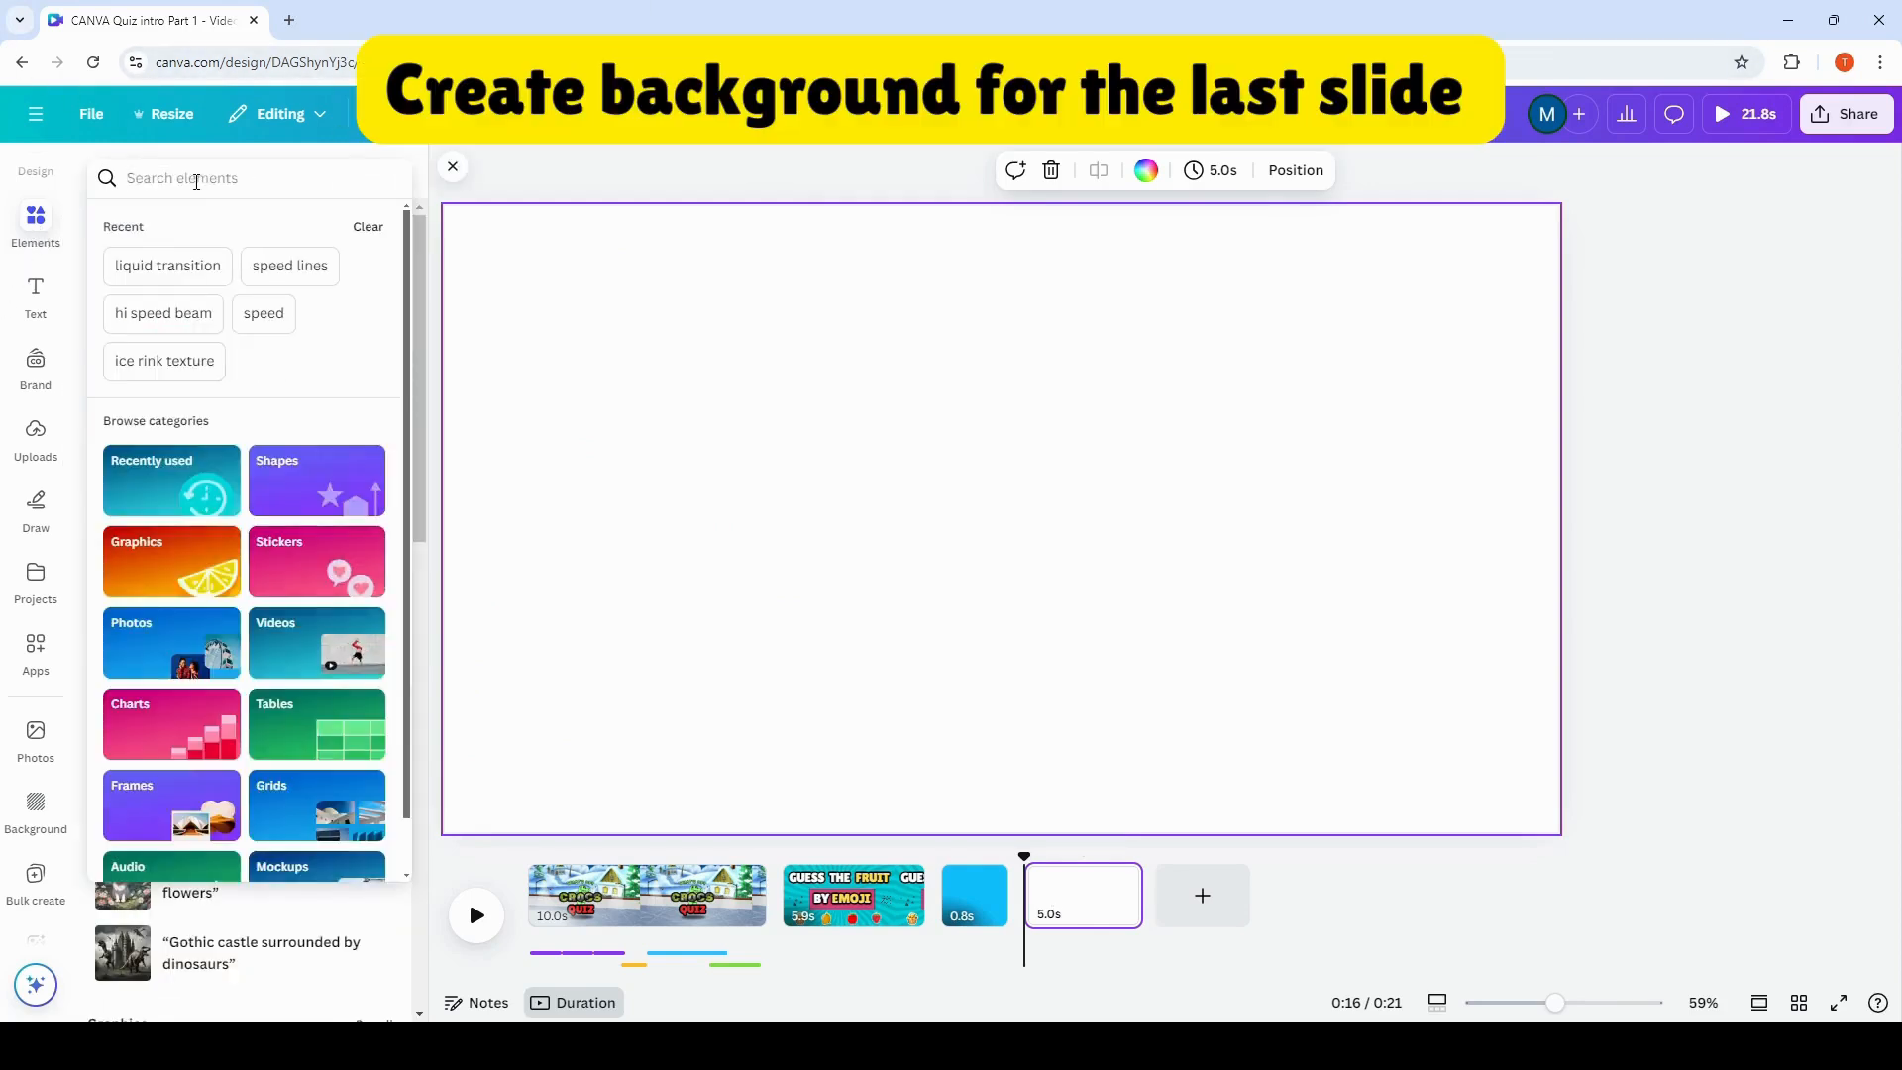
{"action": "left_click", "coordinate": [165, 363]}
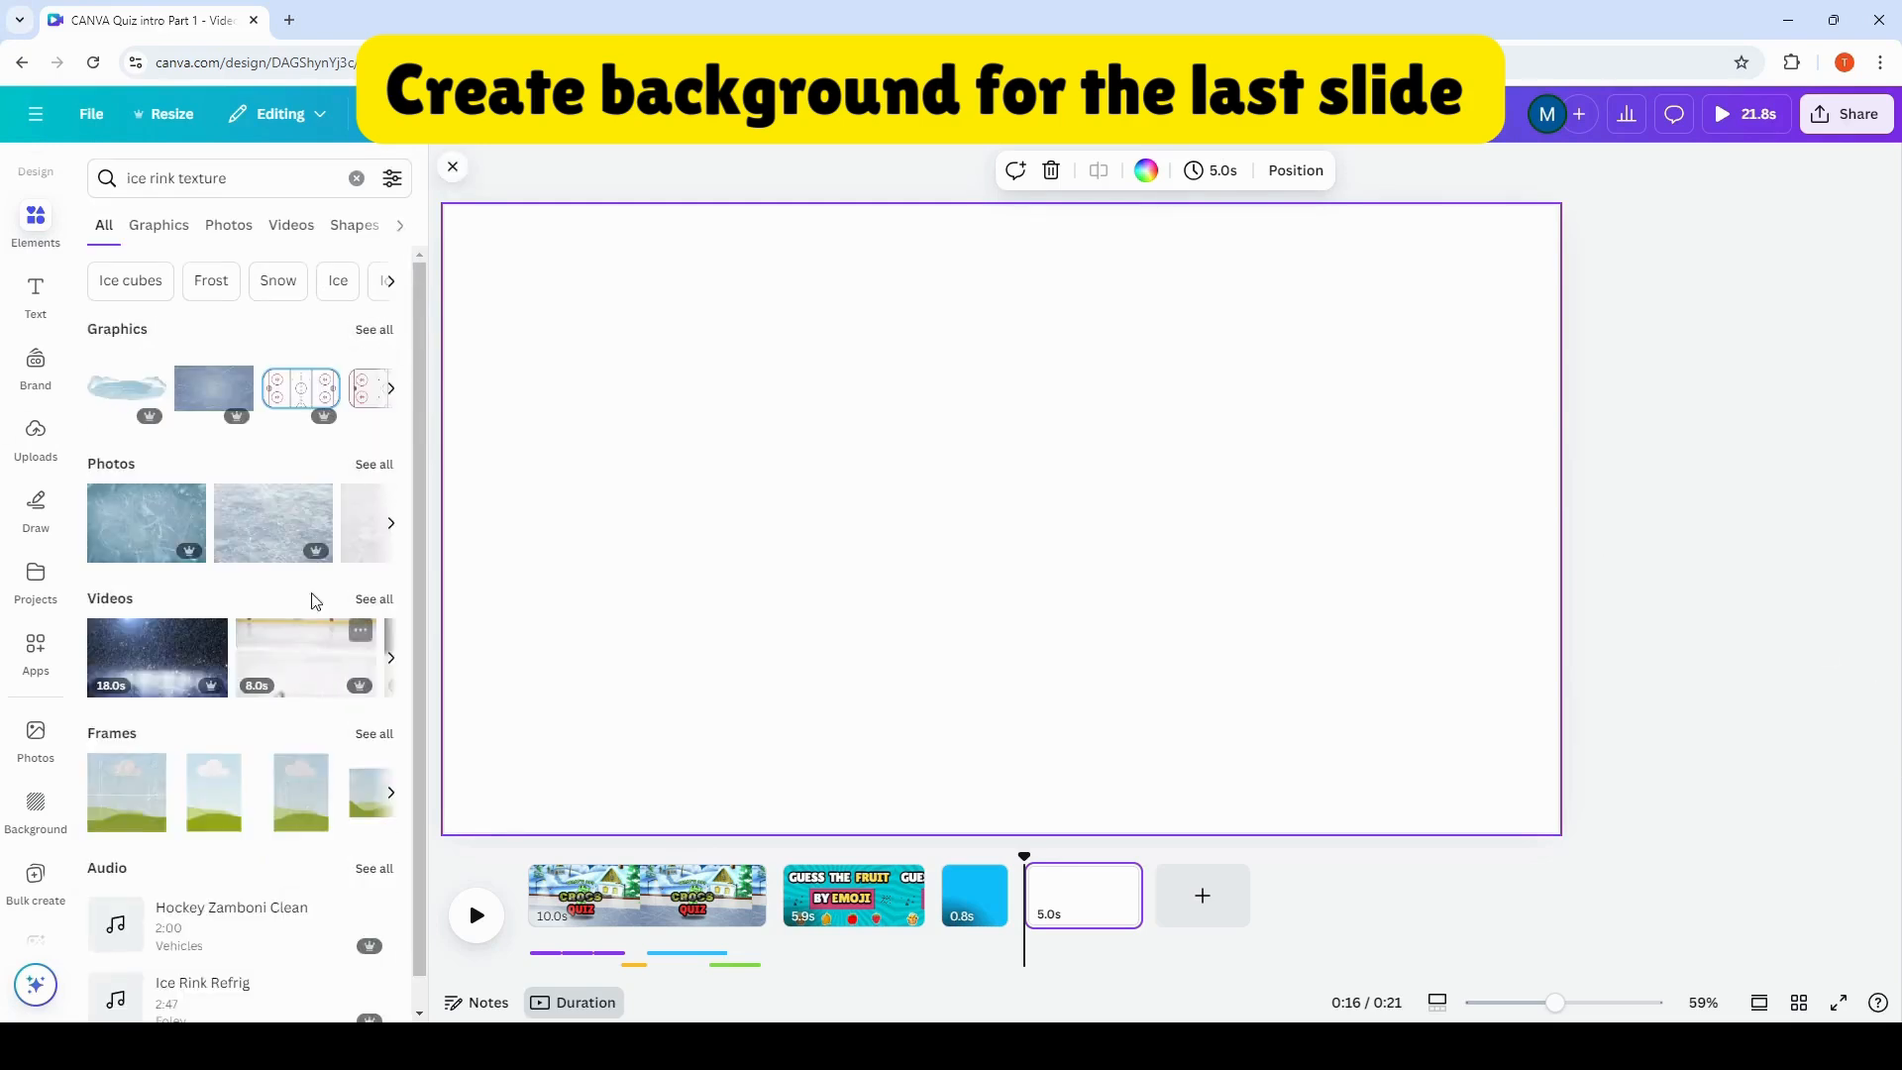
Insert the Ice rink texture photo with the white scratches on the new page.
{"action": "left_click", "coordinate": [319, 497]}
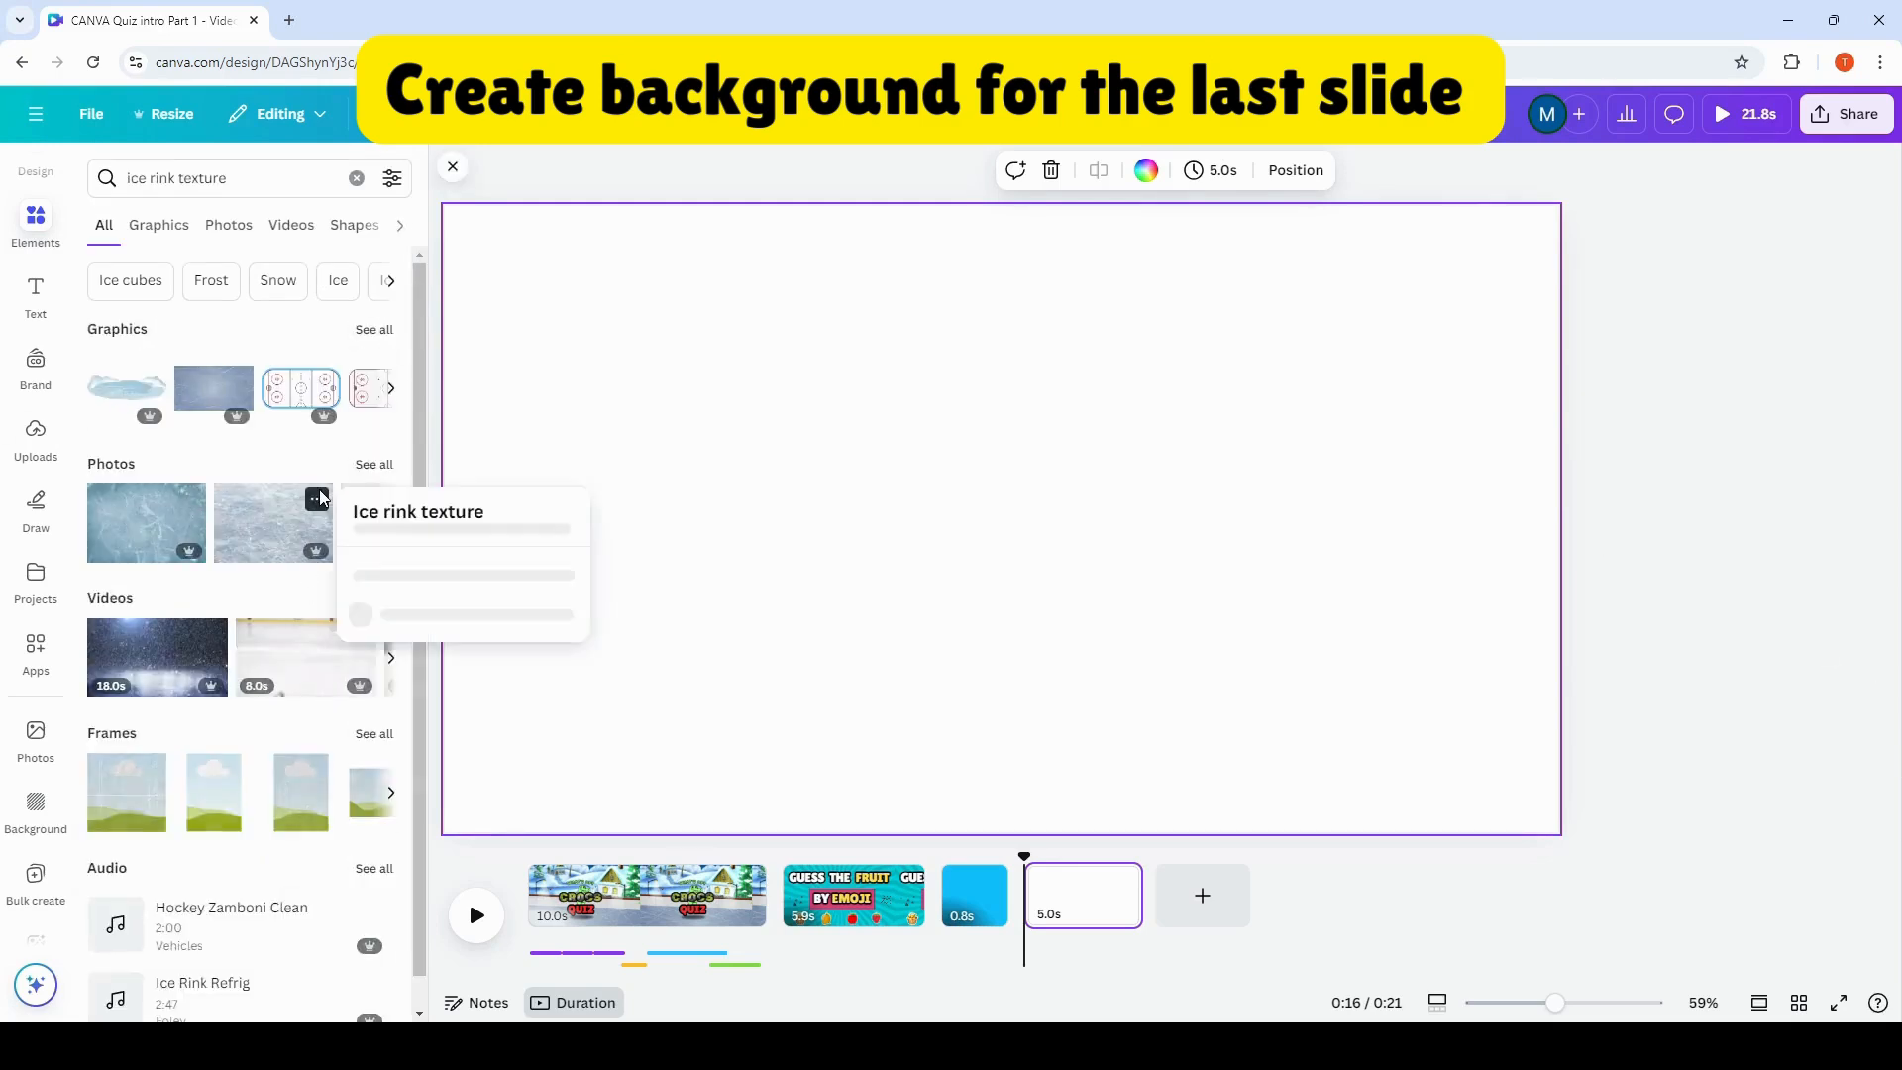
{"action": "left_click", "coordinate": [281, 522]}
{"action": "left_click", "coordinate": [270, 535]}
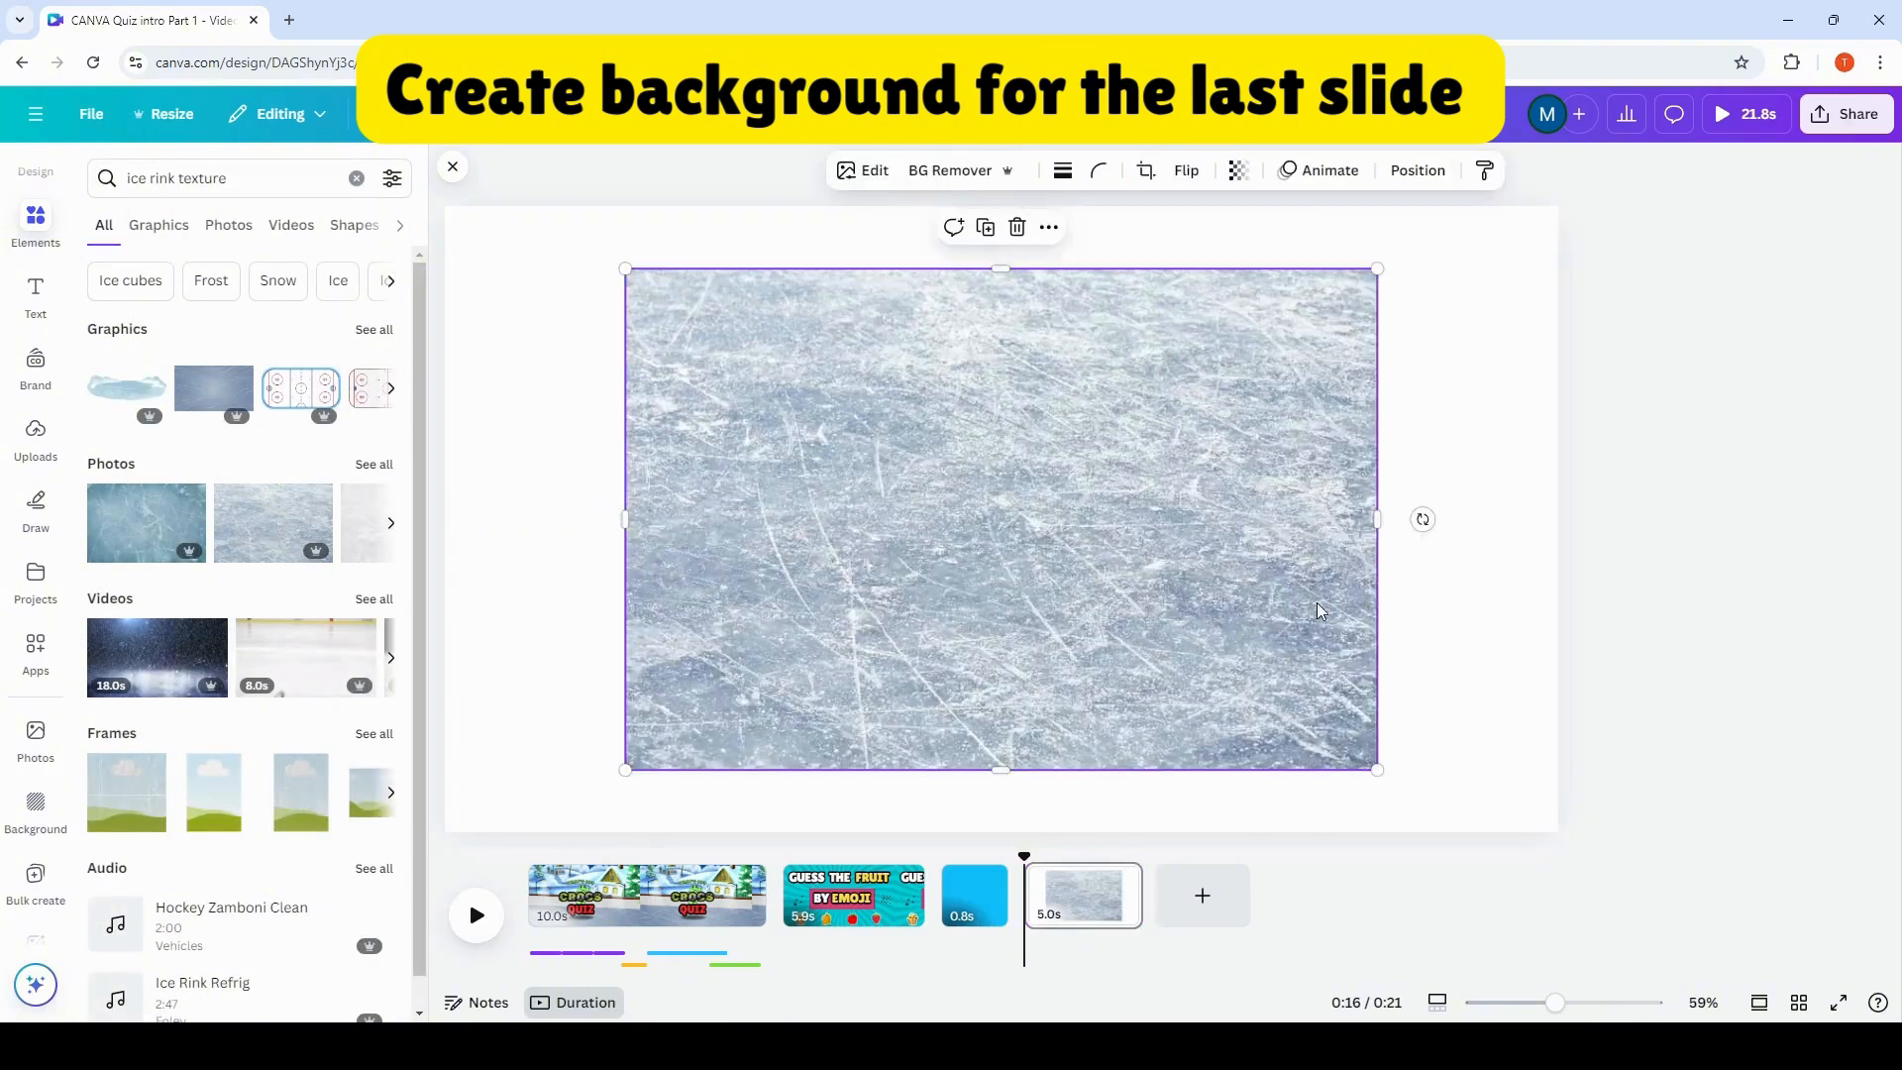
Rotate the ice texture photo to -2°, enlarge it and position it to cover the lower part of the page across its full width.
{"action": "left_click", "coordinate": [1659, 539]}
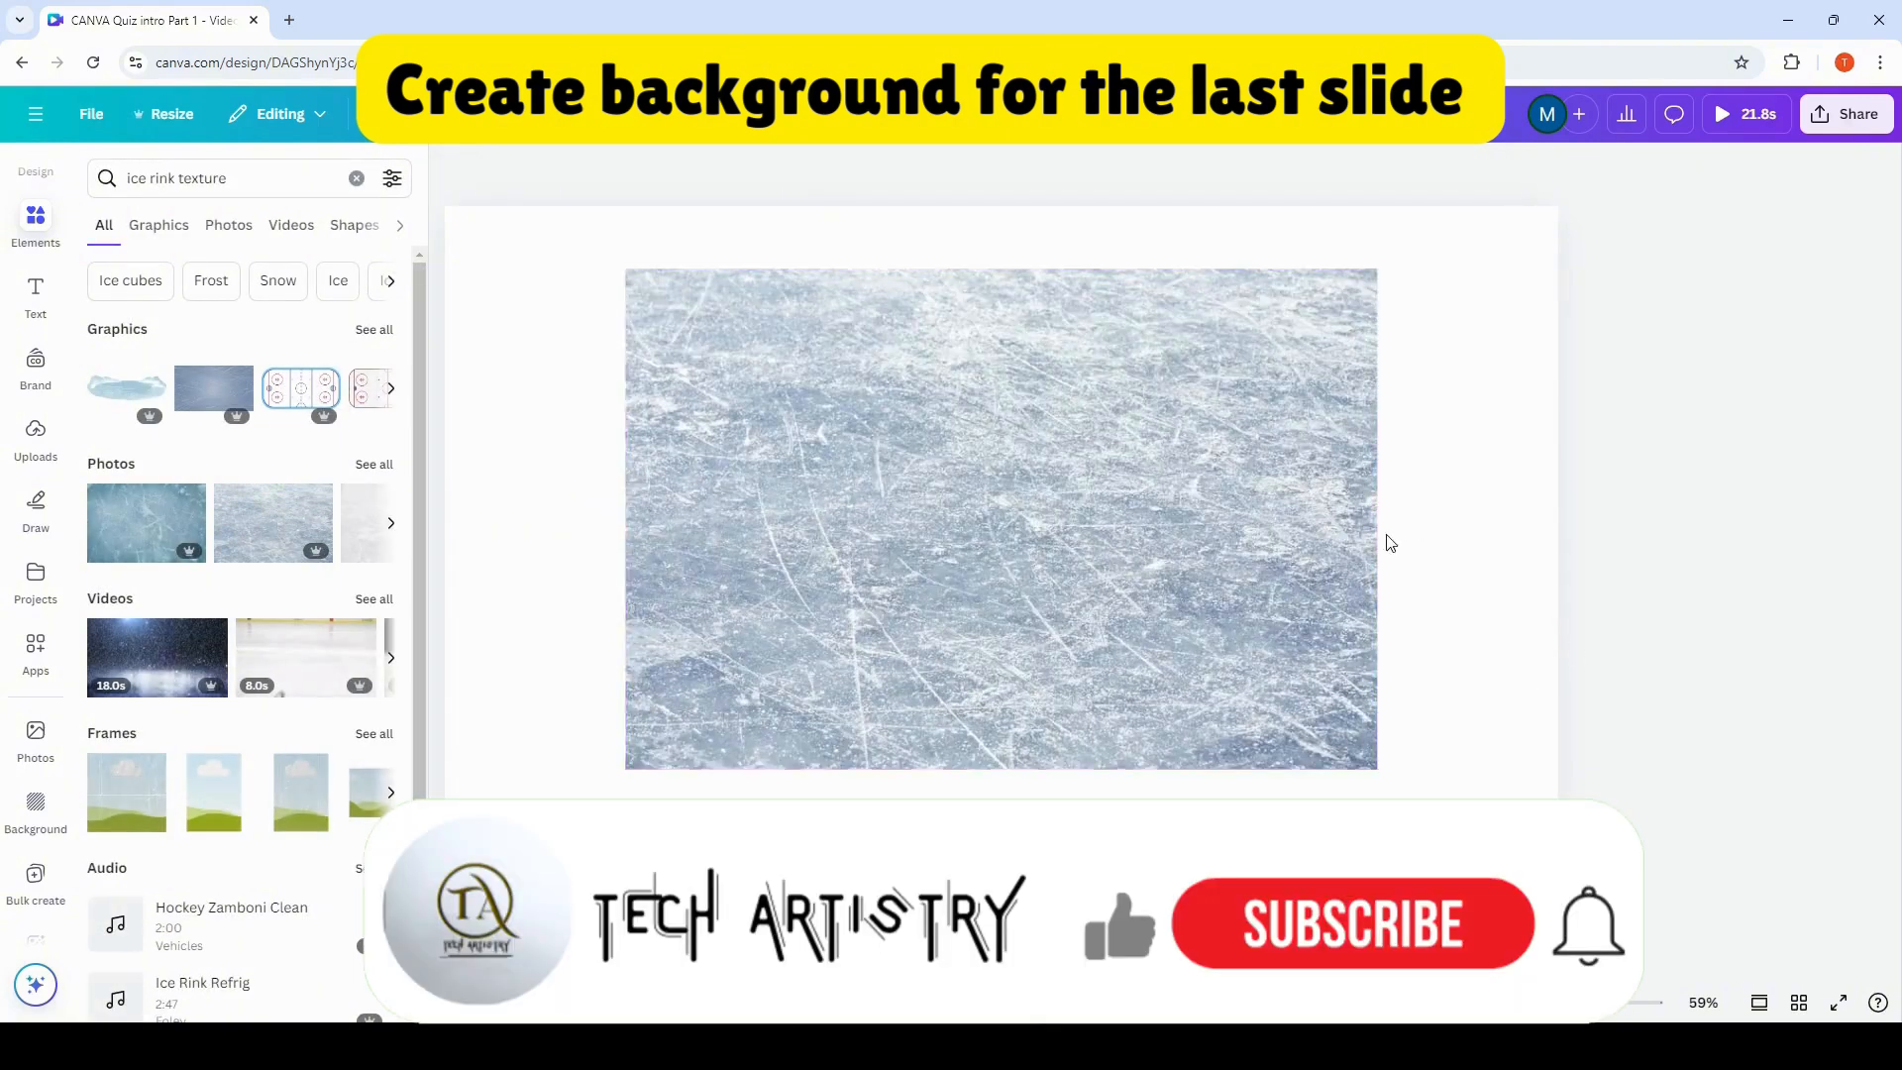
{"action": "left_click_drag", "start_coordinate": [1301, 545], "coordinate": [1315, 593]}
{"action": "left_click_drag", "start_coordinate": [1423, 557], "coordinate": [1467, 541]}
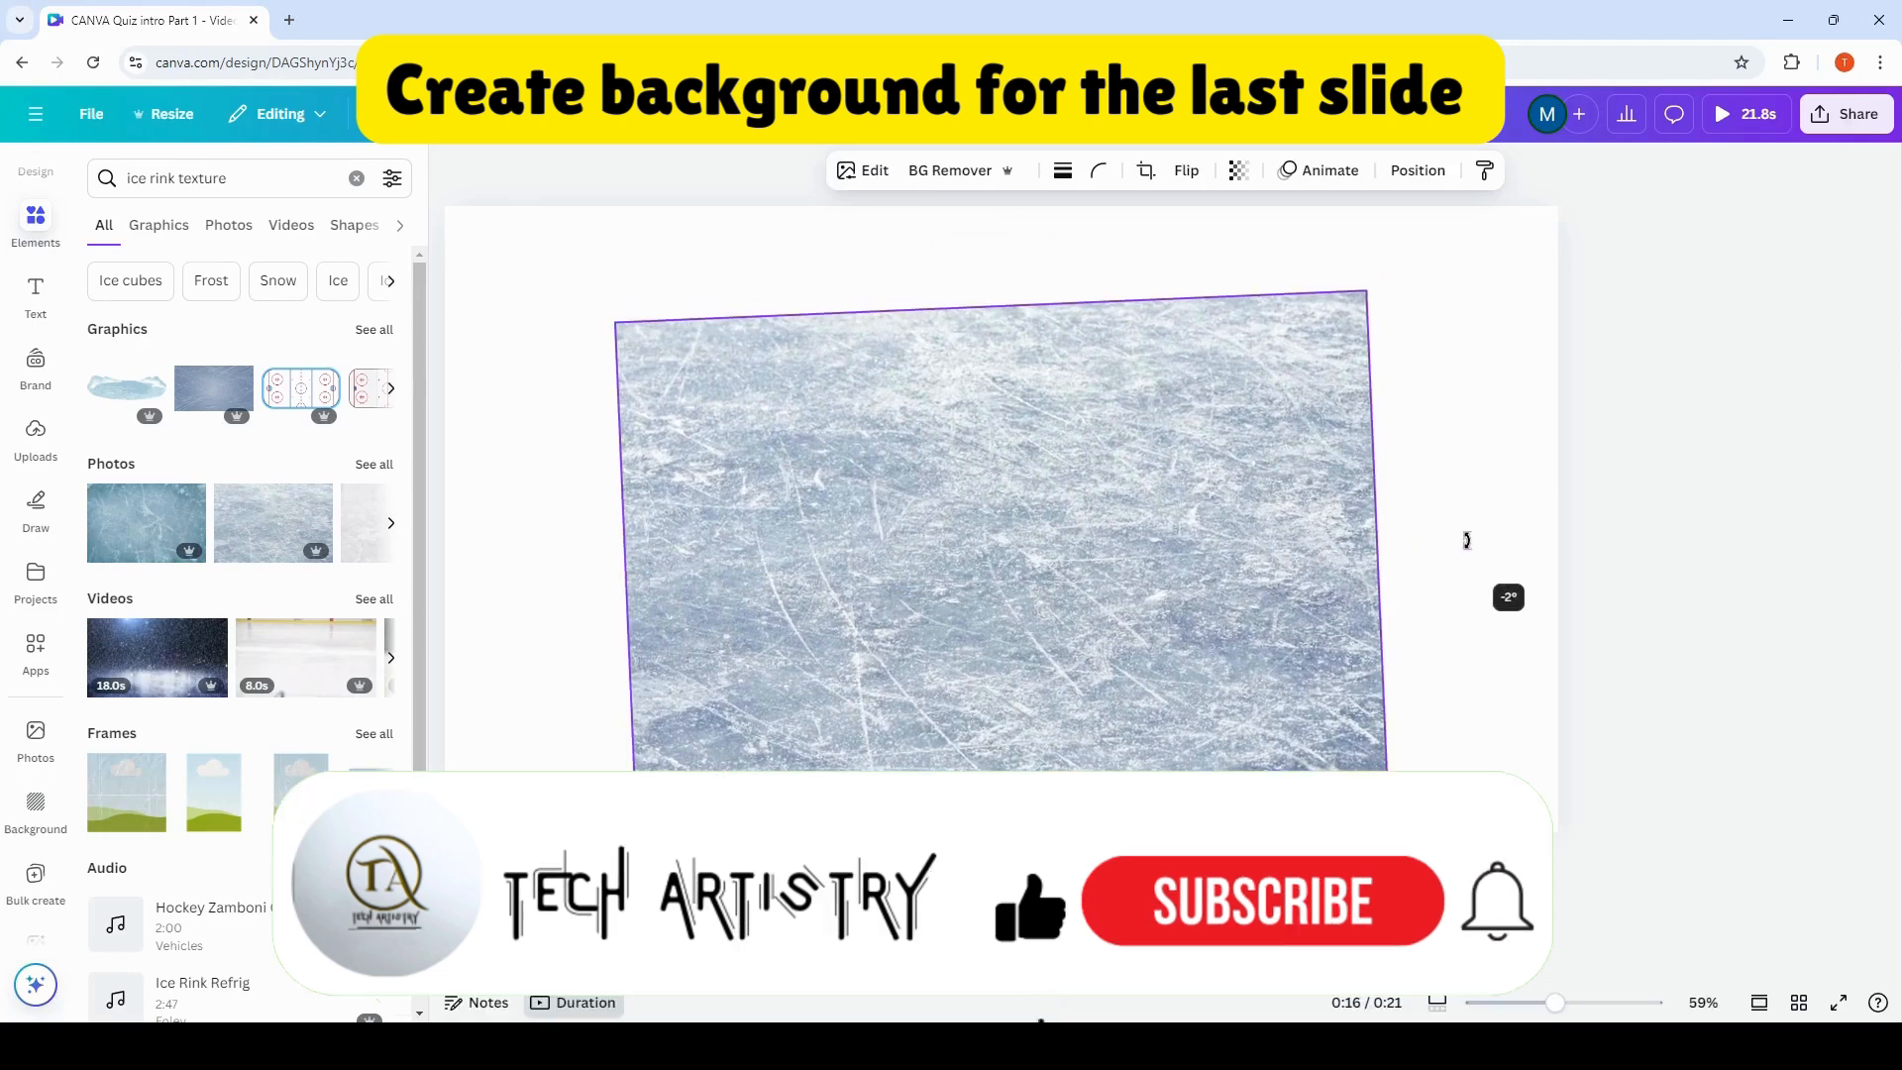
{"action": "left_click_drag", "start_coordinate": [1031, 584], "coordinate": [833, 753]}
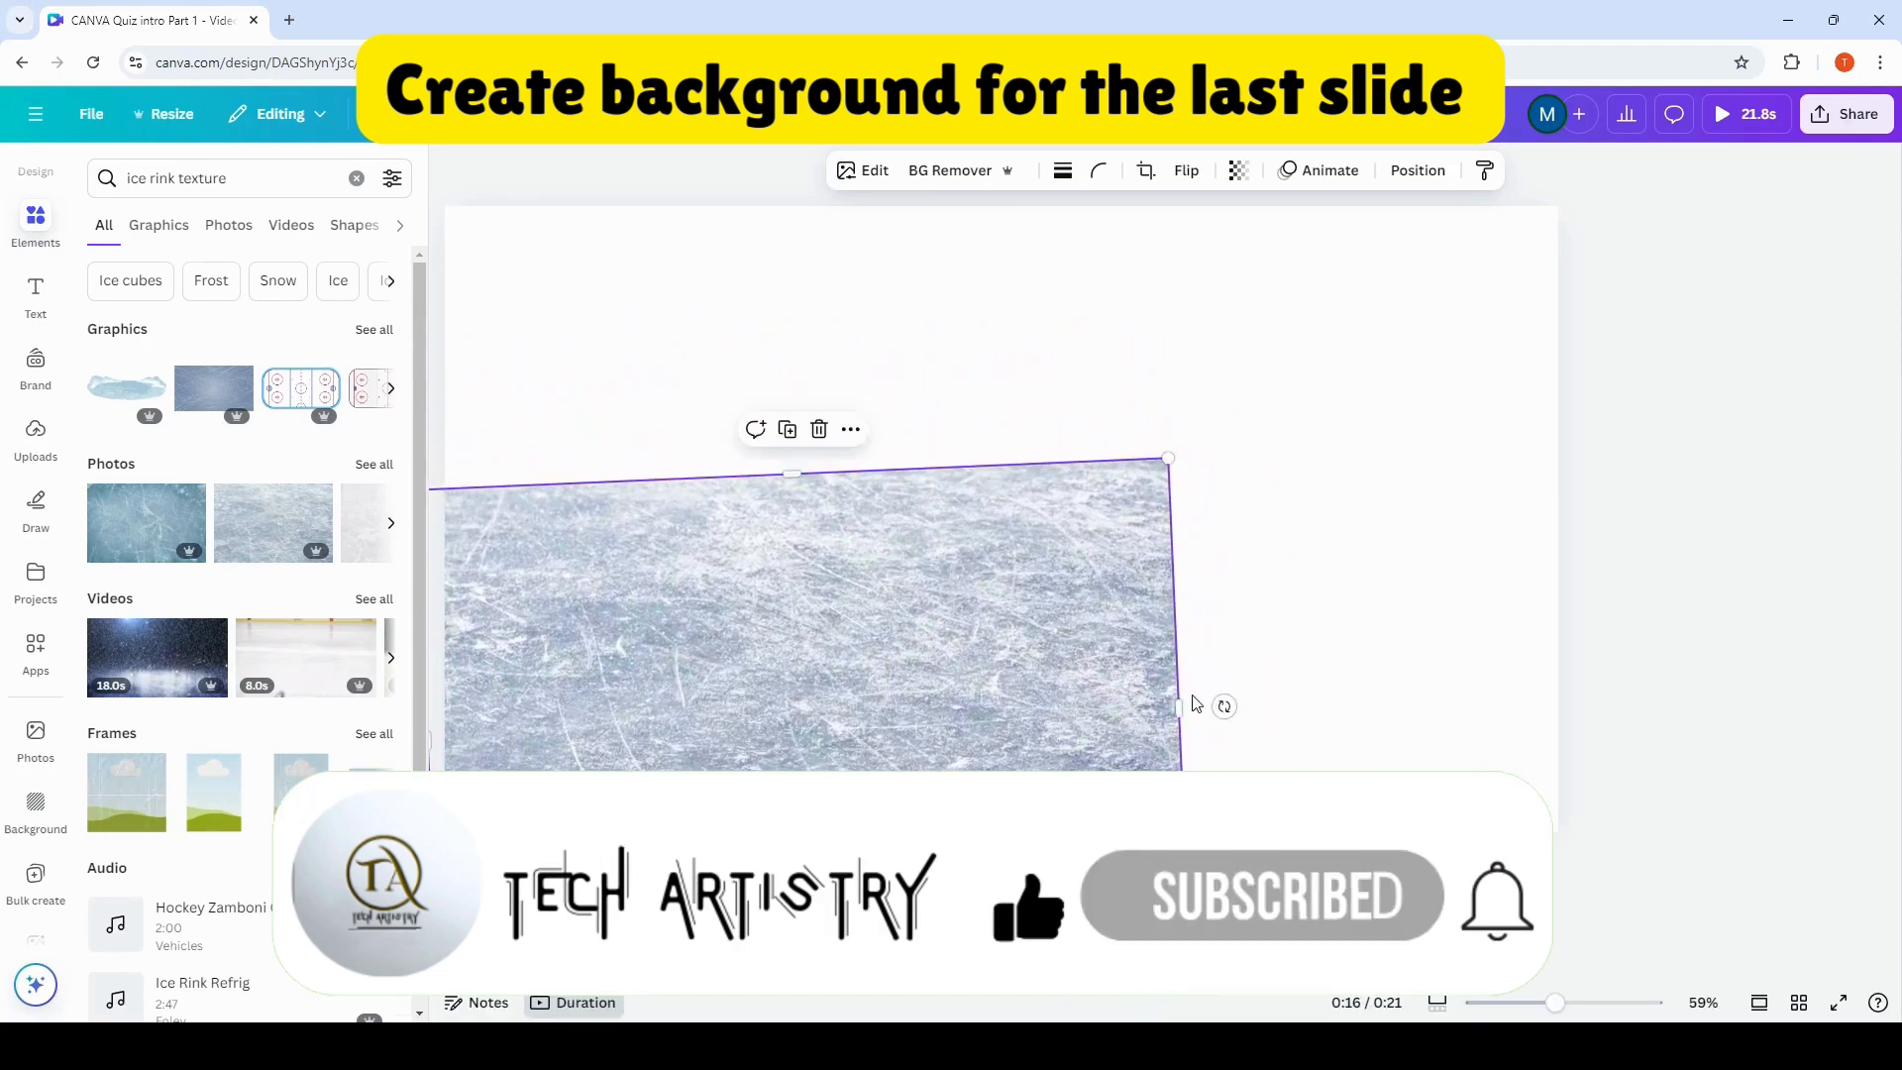
{"action": "left_click_drag", "start_coordinate": [1181, 707], "coordinate": [1586, 687]}
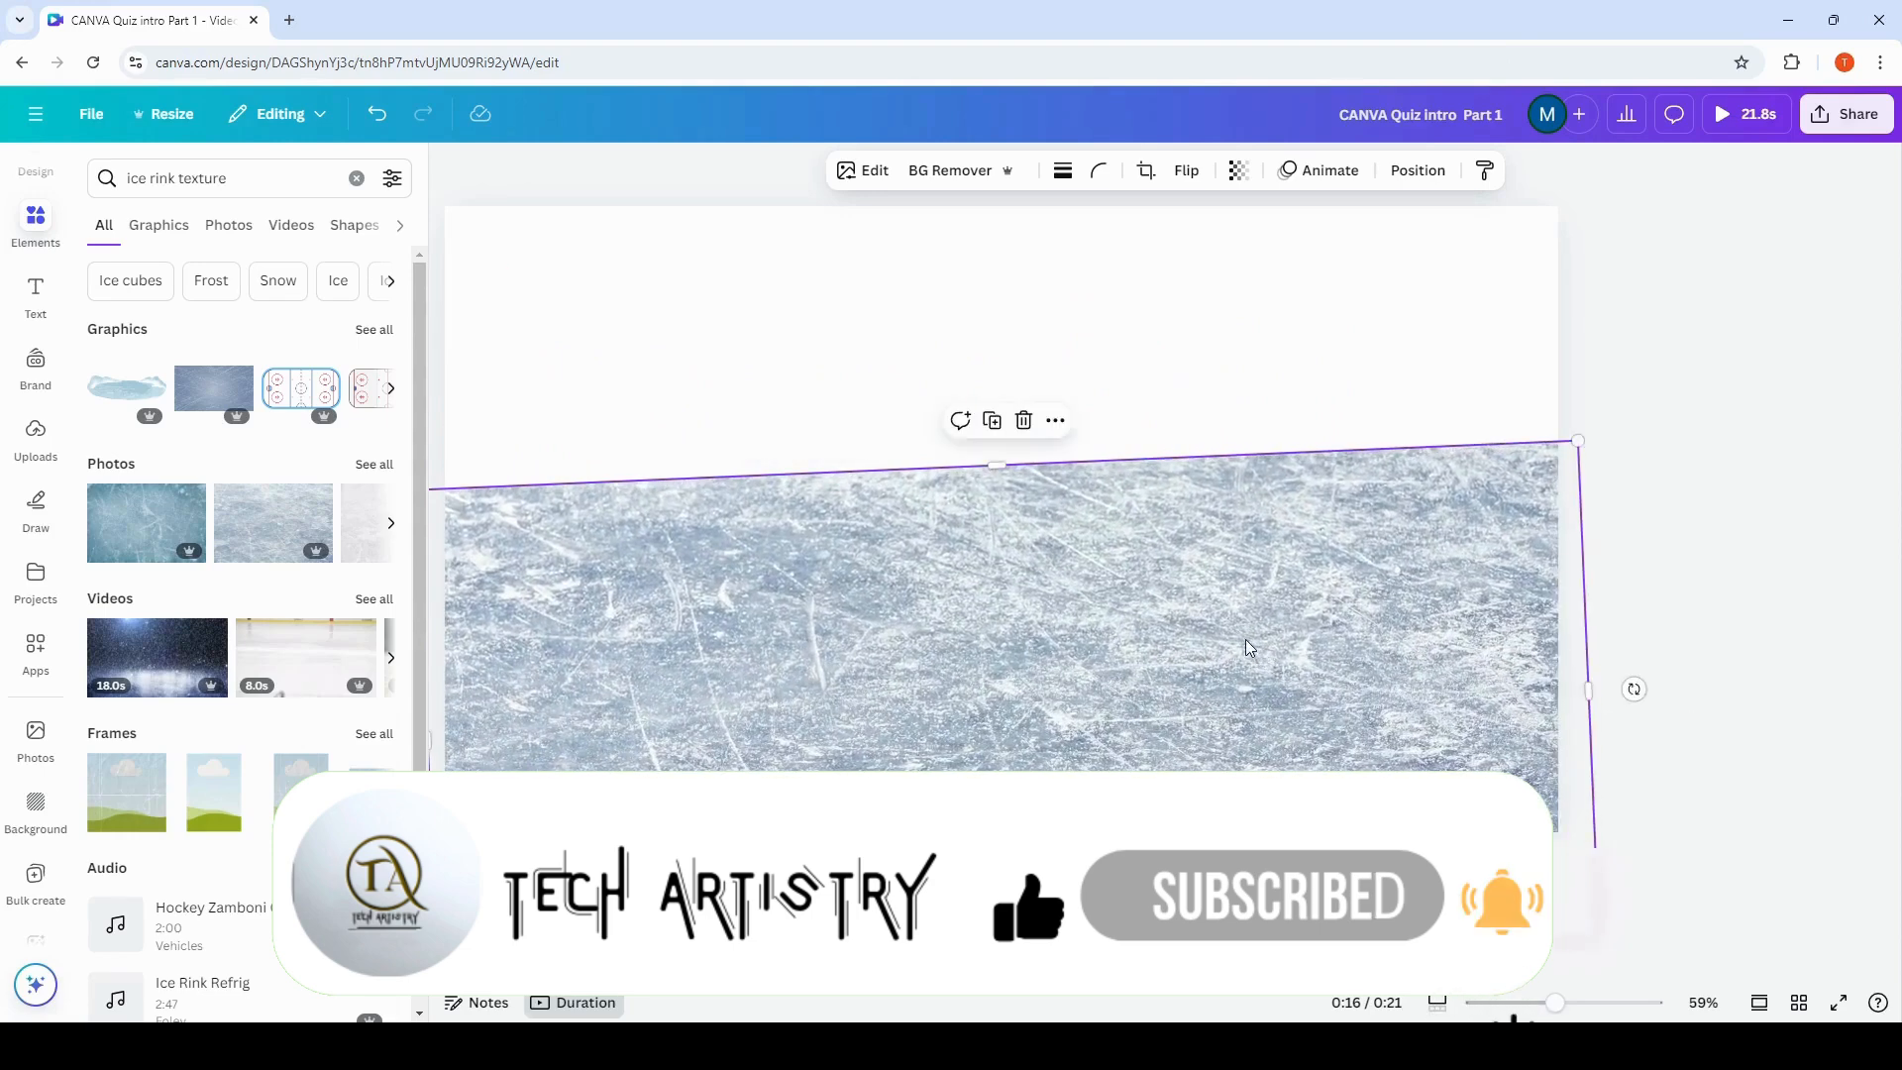
{"action": "left_click_drag", "start_coordinate": [1246, 639], "coordinate": [1285, 686]}
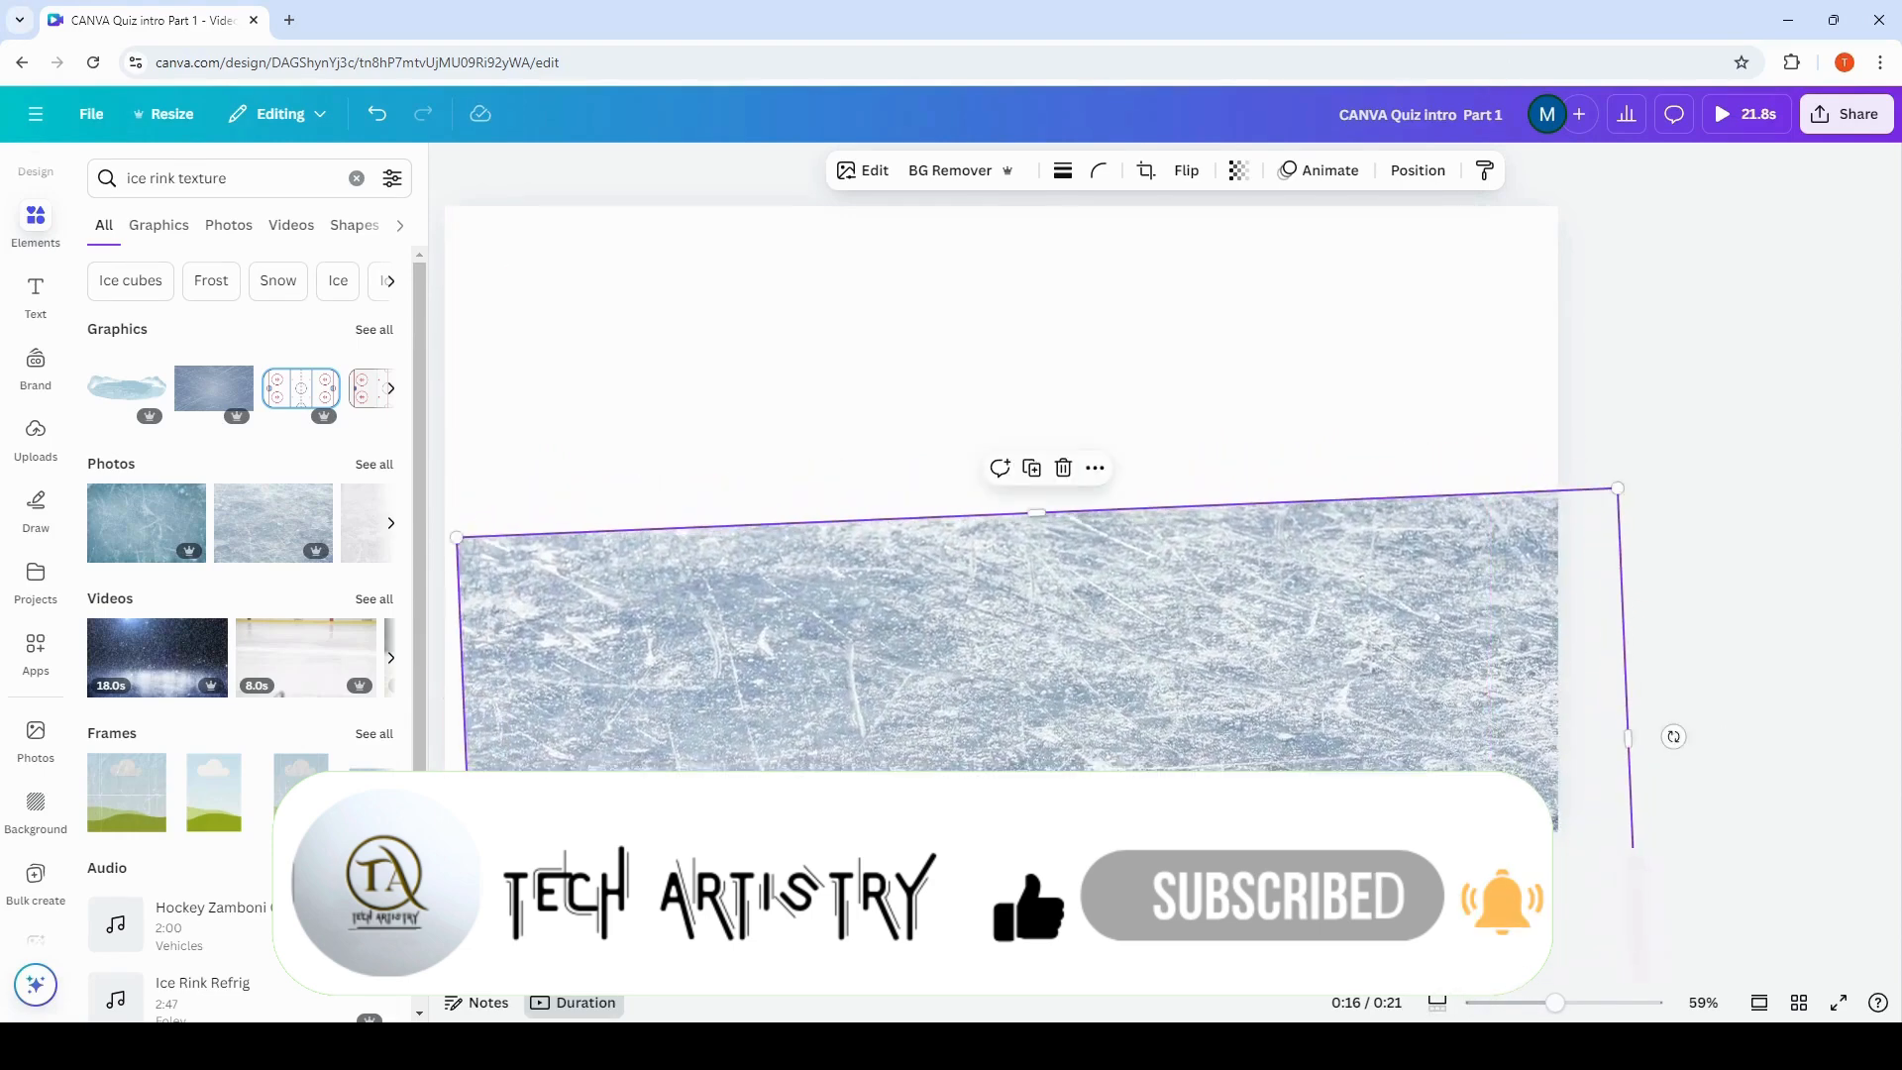
{"action": "left_click", "coordinate": [1530, 1003]}
{"action": "left_click_drag", "start_coordinate": [694, 665], "coordinate": [634, 667]}
Insert the 18-second Abstract Speed Laser video on the ice page.
{"action": "left_click", "coordinate": [1521, 440]}
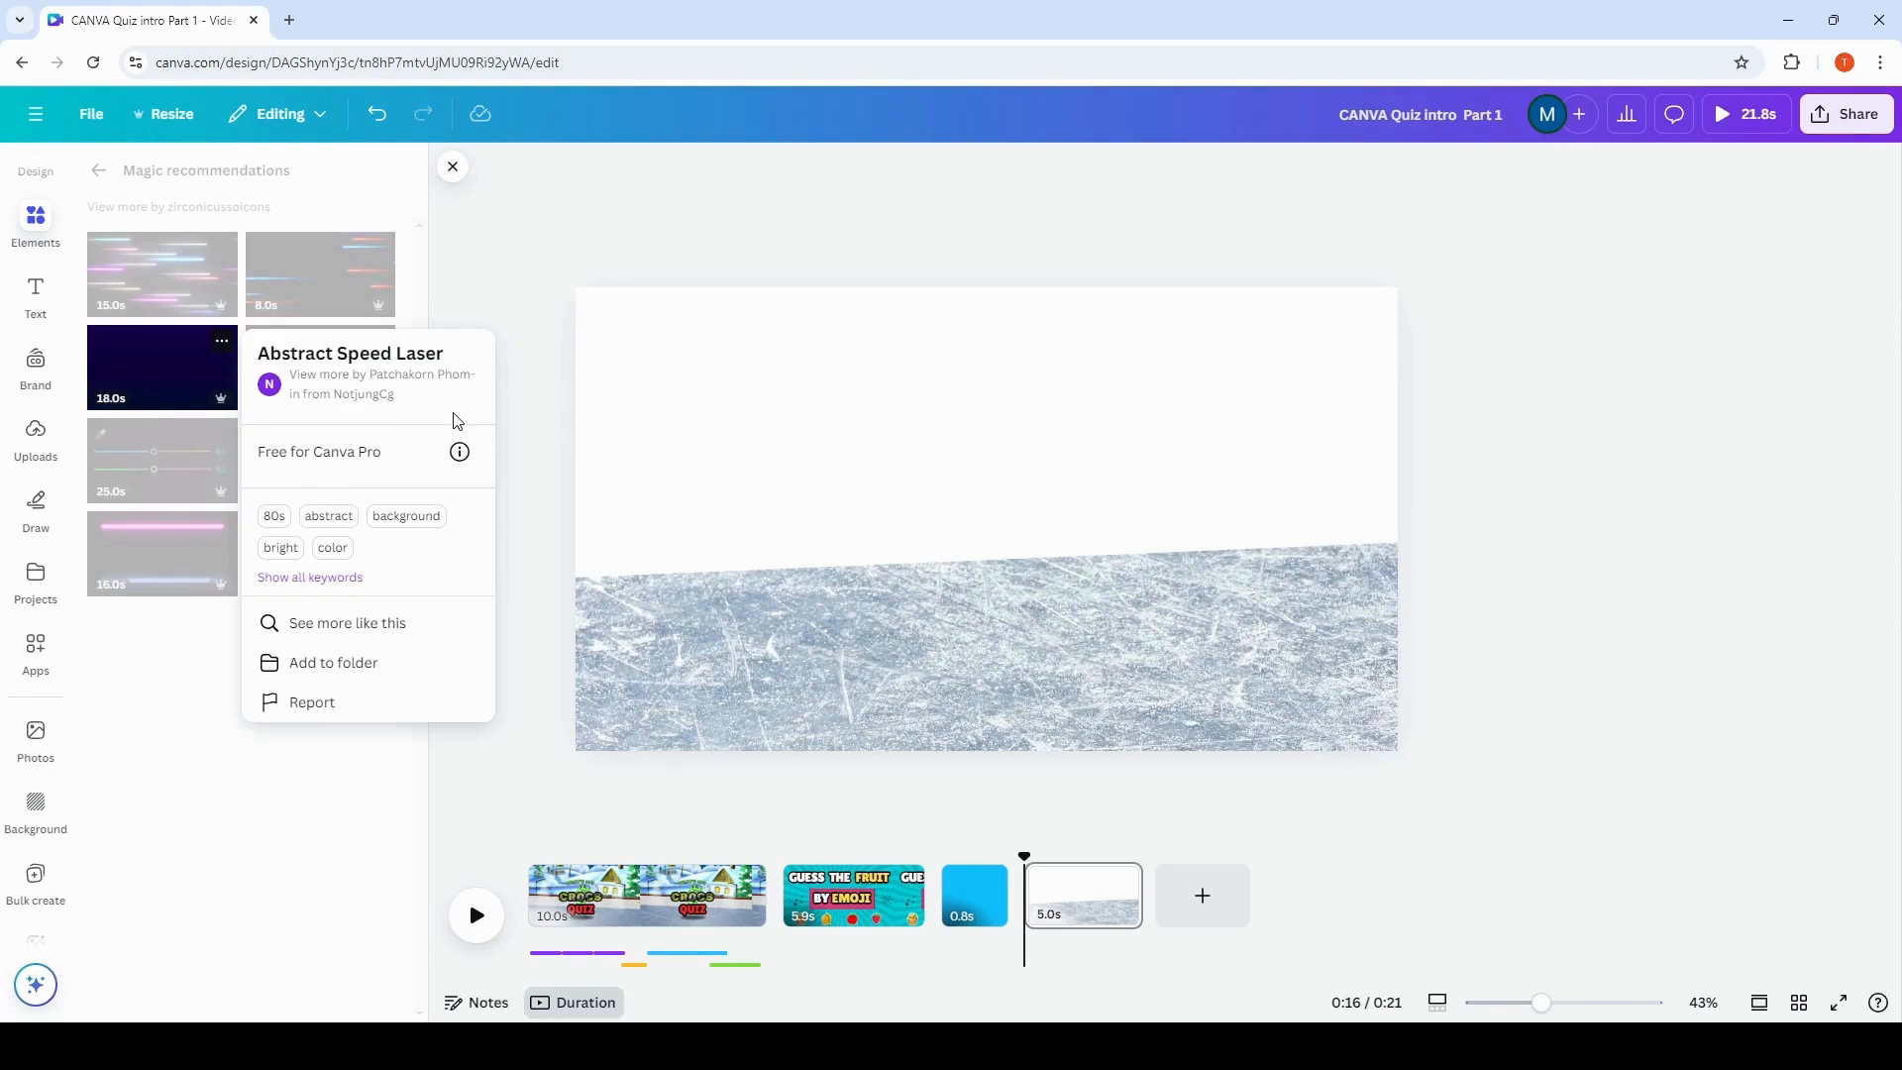
{"action": "left_click", "coordinate": [170, 365]}
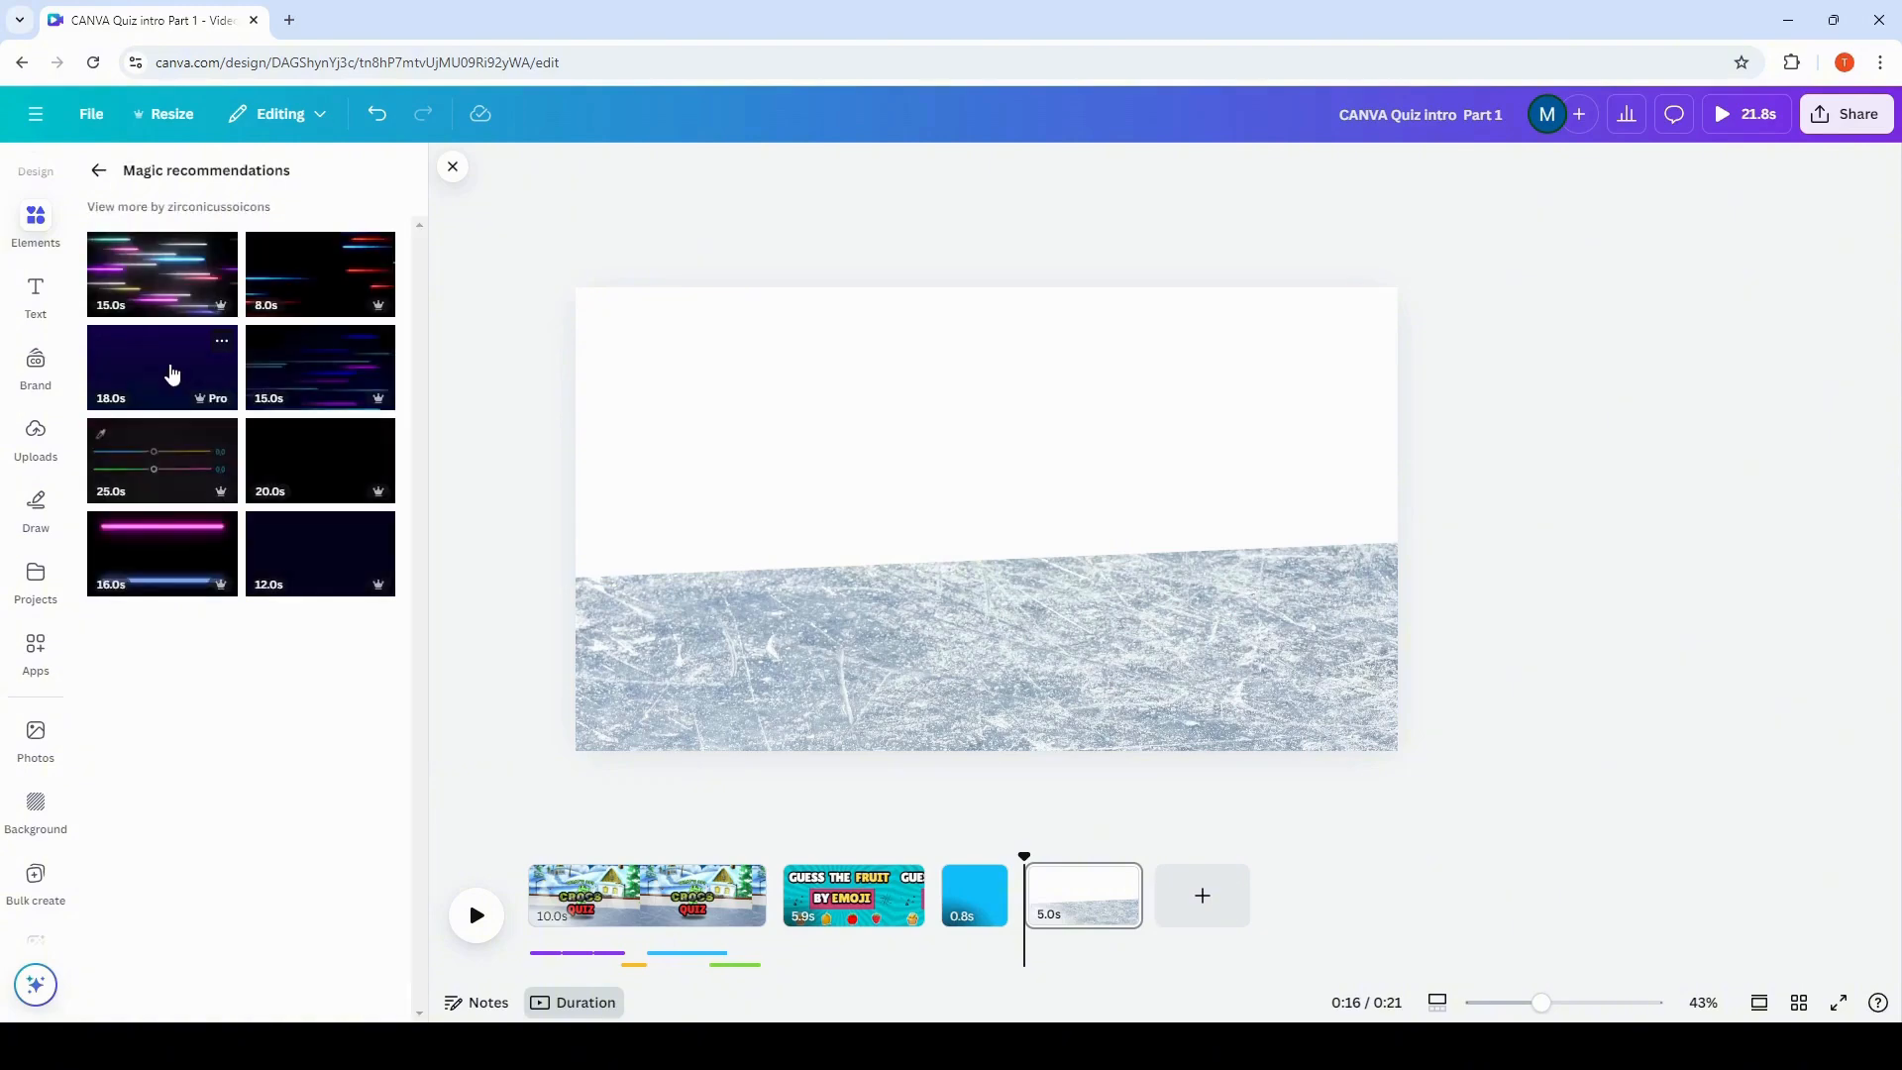
{"action": "left_click", "coordinate": [169, 371]}
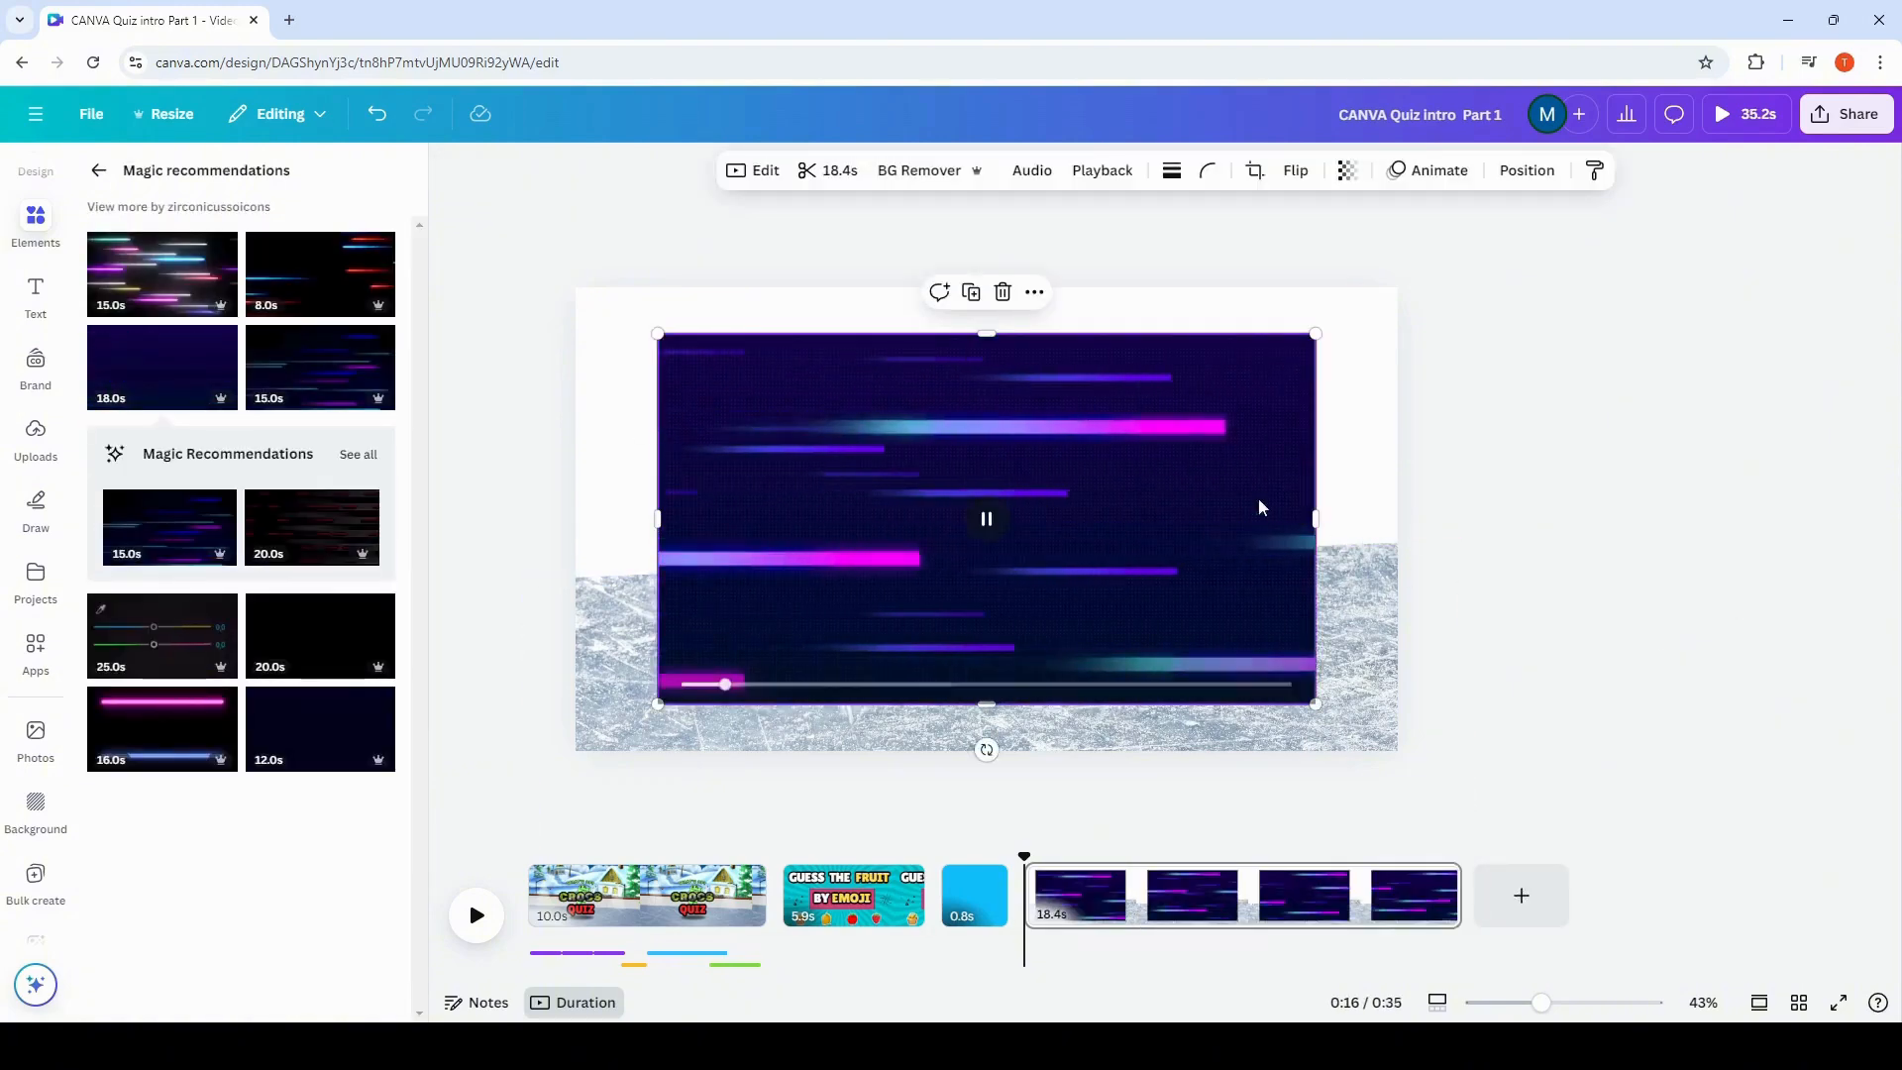
Tilt the speed laser video to match the ice edge, then move and widen it to cover the page's whole area above the ice.
{"action": "left_click_drag", "start_coordinate": [1226, 483], "coordinate": [1231, 399]}
{"action": "left_click_drag", "start_coordinate": [1366, 435], "coordinate": [1393, 412]}
{"action": "left_click_drag", "start_coordinate": [1063, 551], "coordinate": [951, 488]}
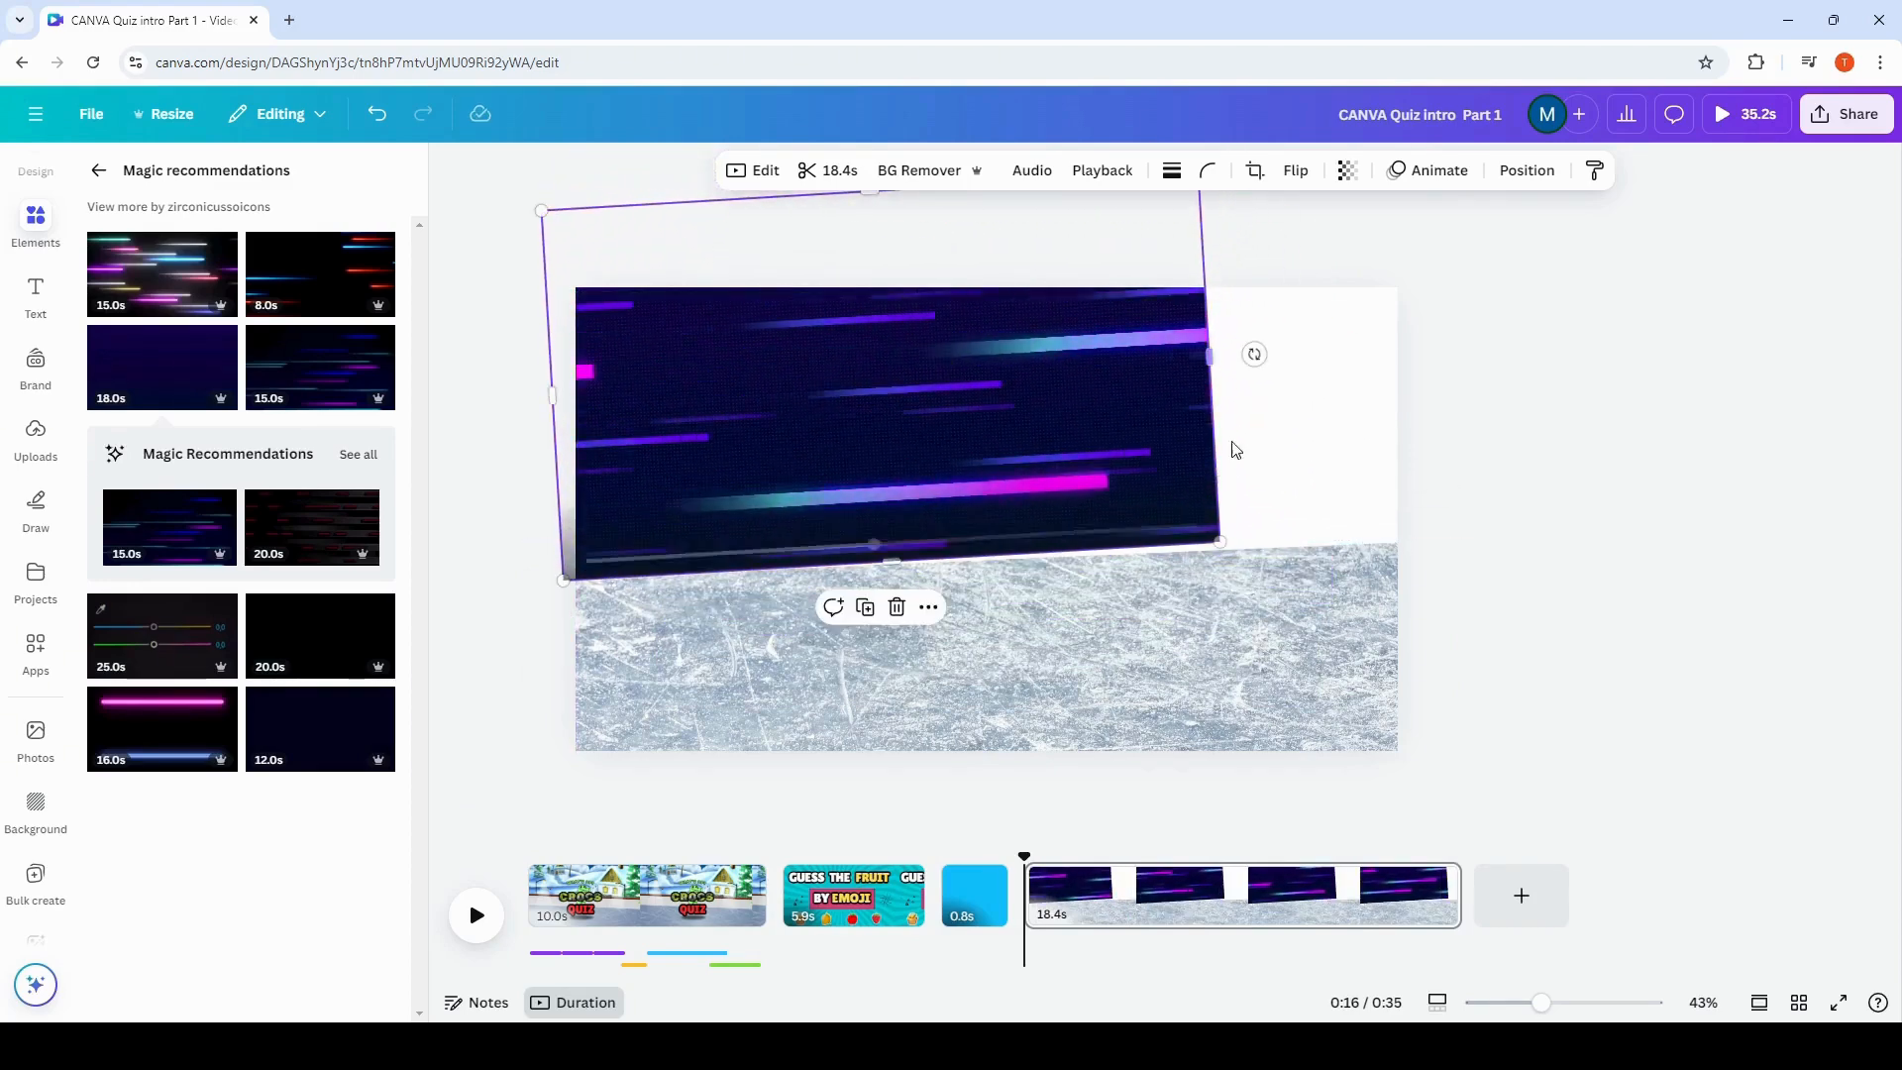
{"action": "left_click_drag", "start_coordinate": [1255, 355], "coordinate": [1414, 368]}
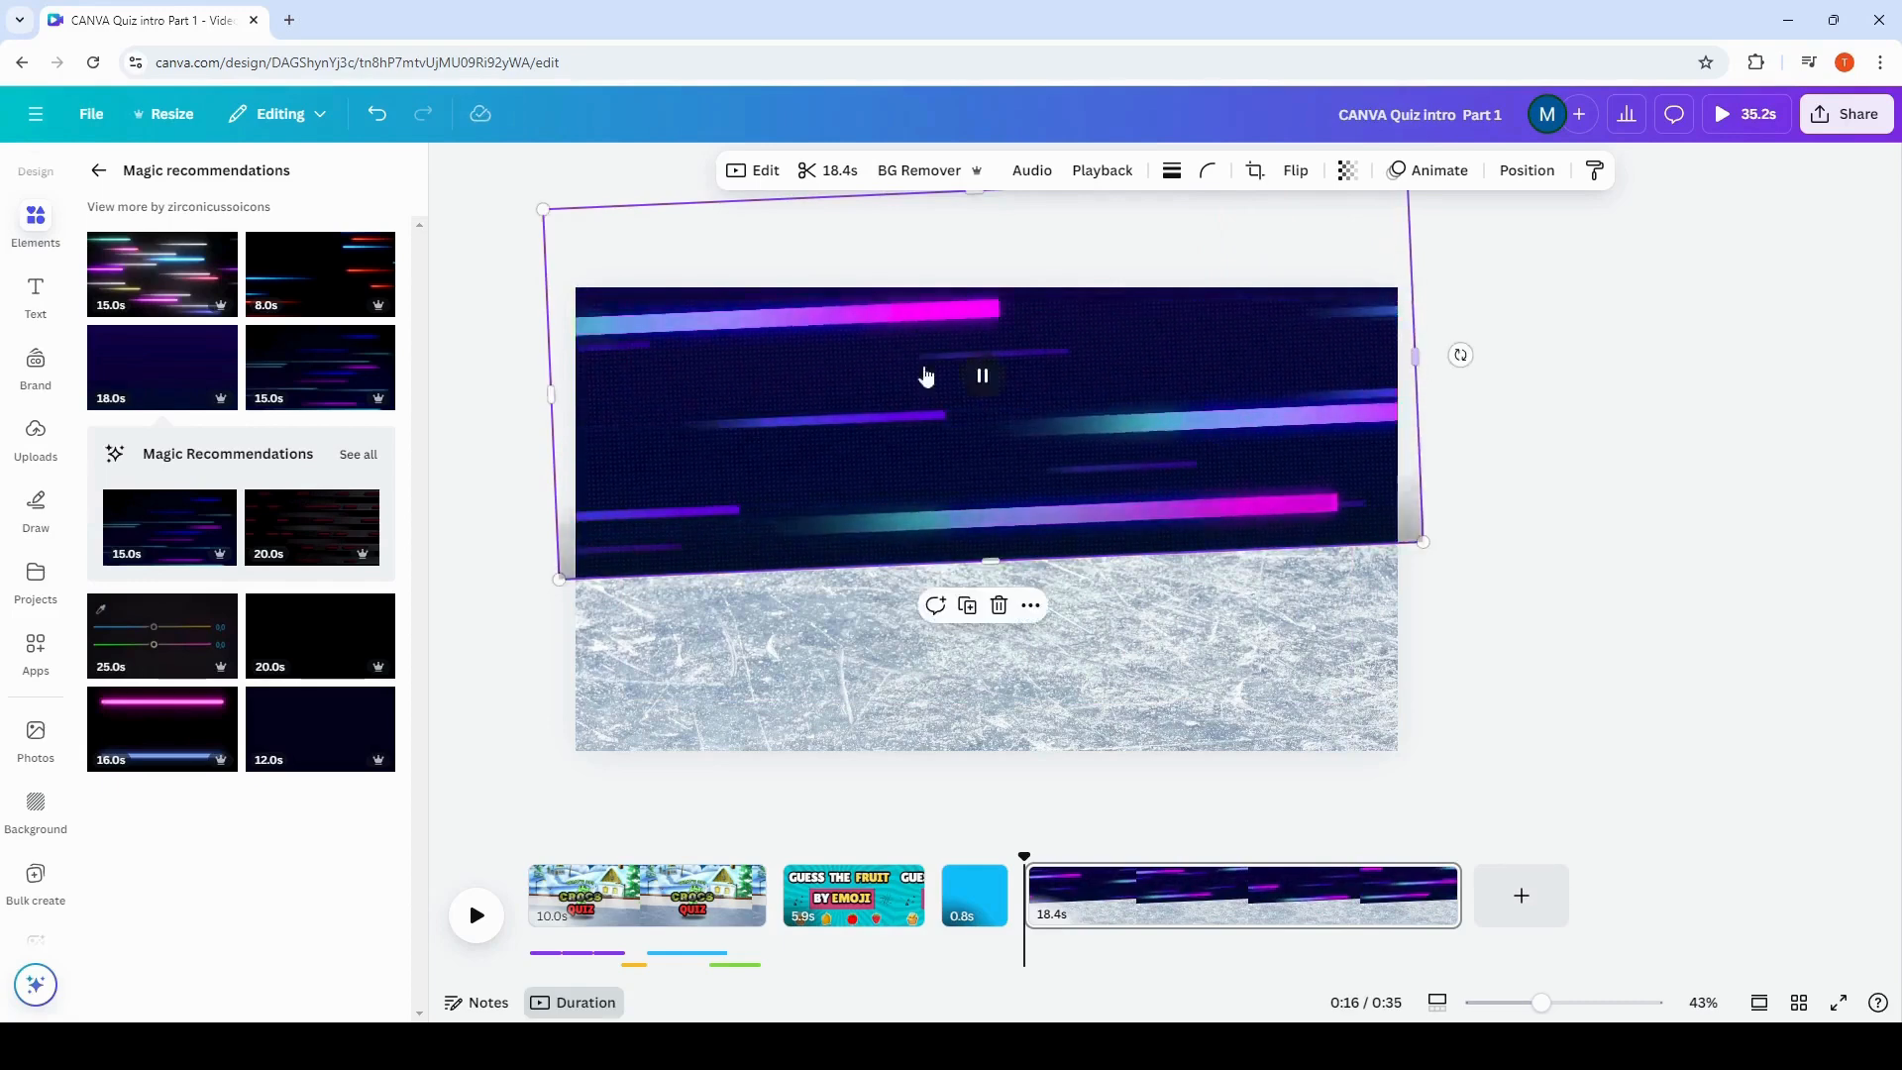
{"action": "left_click", "coordinate": [1705, 514]}
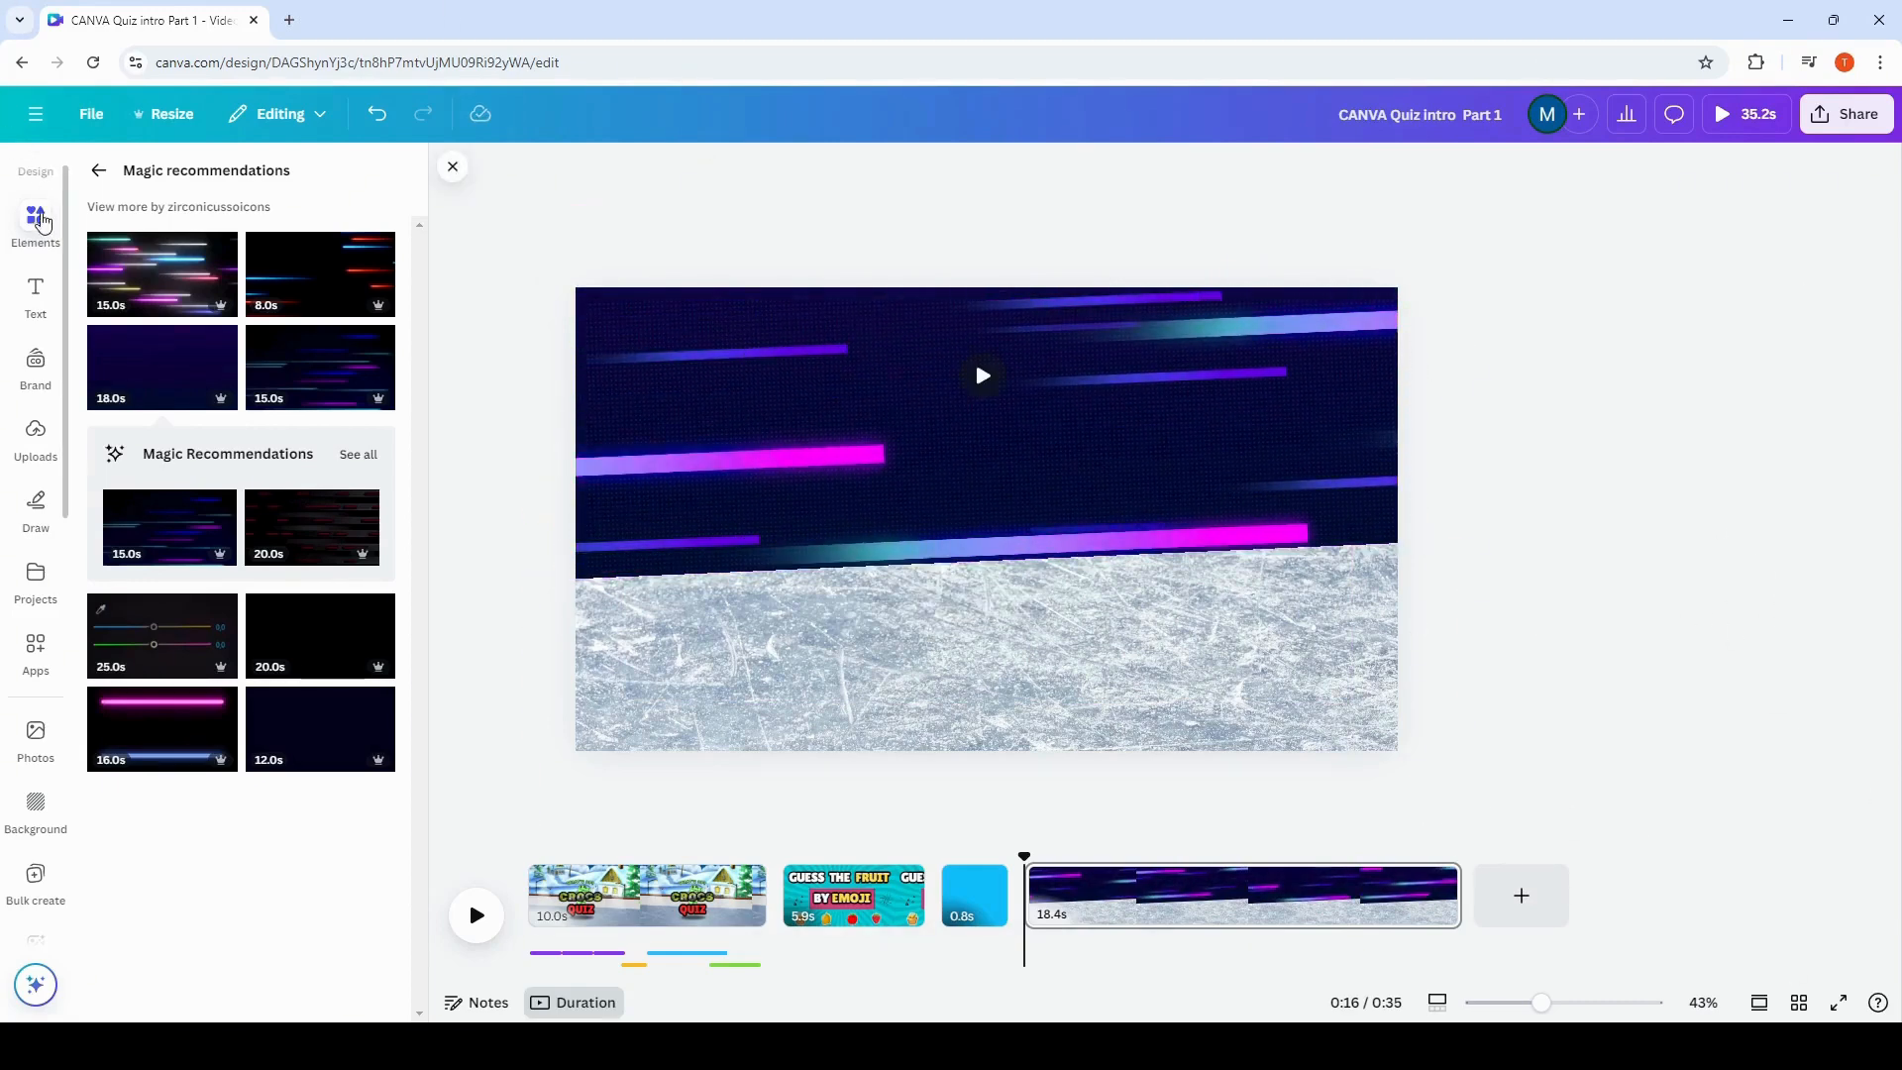
Search the elements for line and insert a thin straight black line graphic on the page.
{"action": "left_click", "coordinate": [37, 217]}
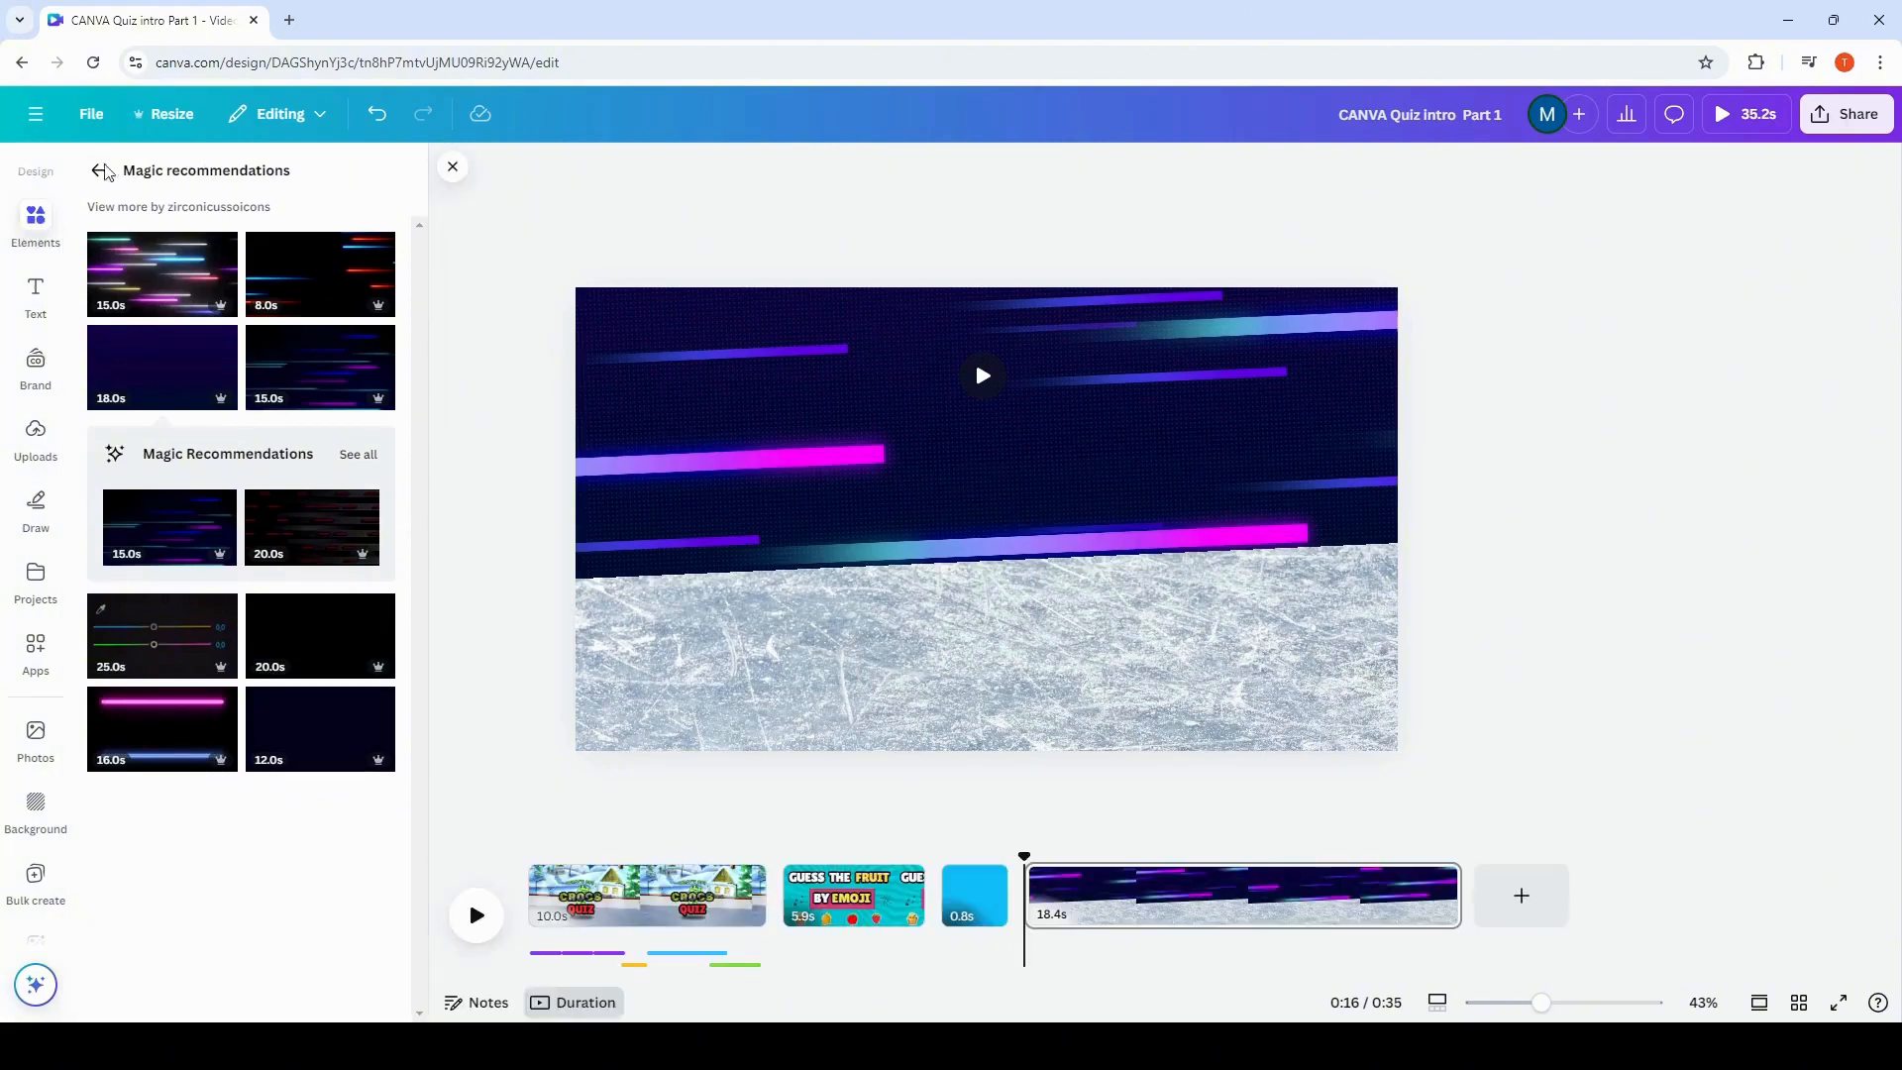
{"action": "left_click", "coordinate": [96, 175]}
{"action": "left_click", "coordinate": [358, 178]}
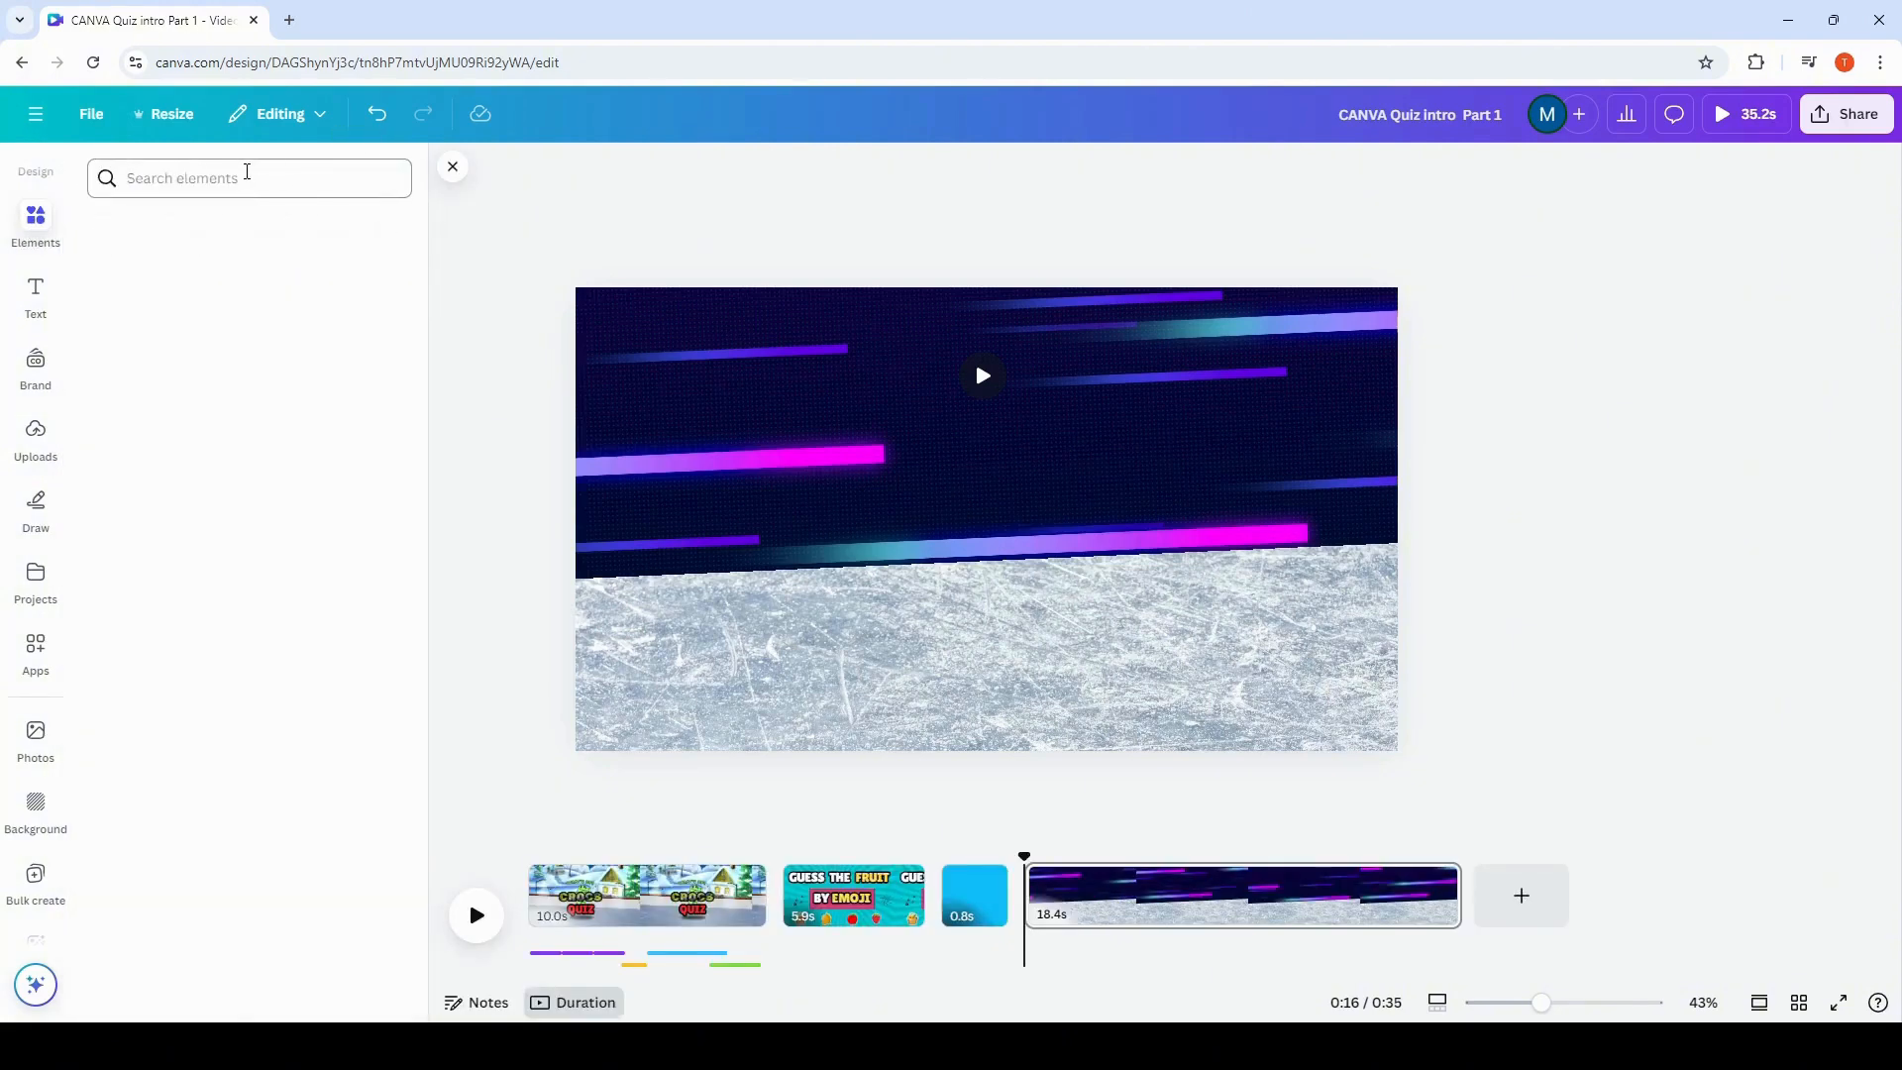
{"action": "type", "text": "line"}
{"action": "key", "text": "Return"}
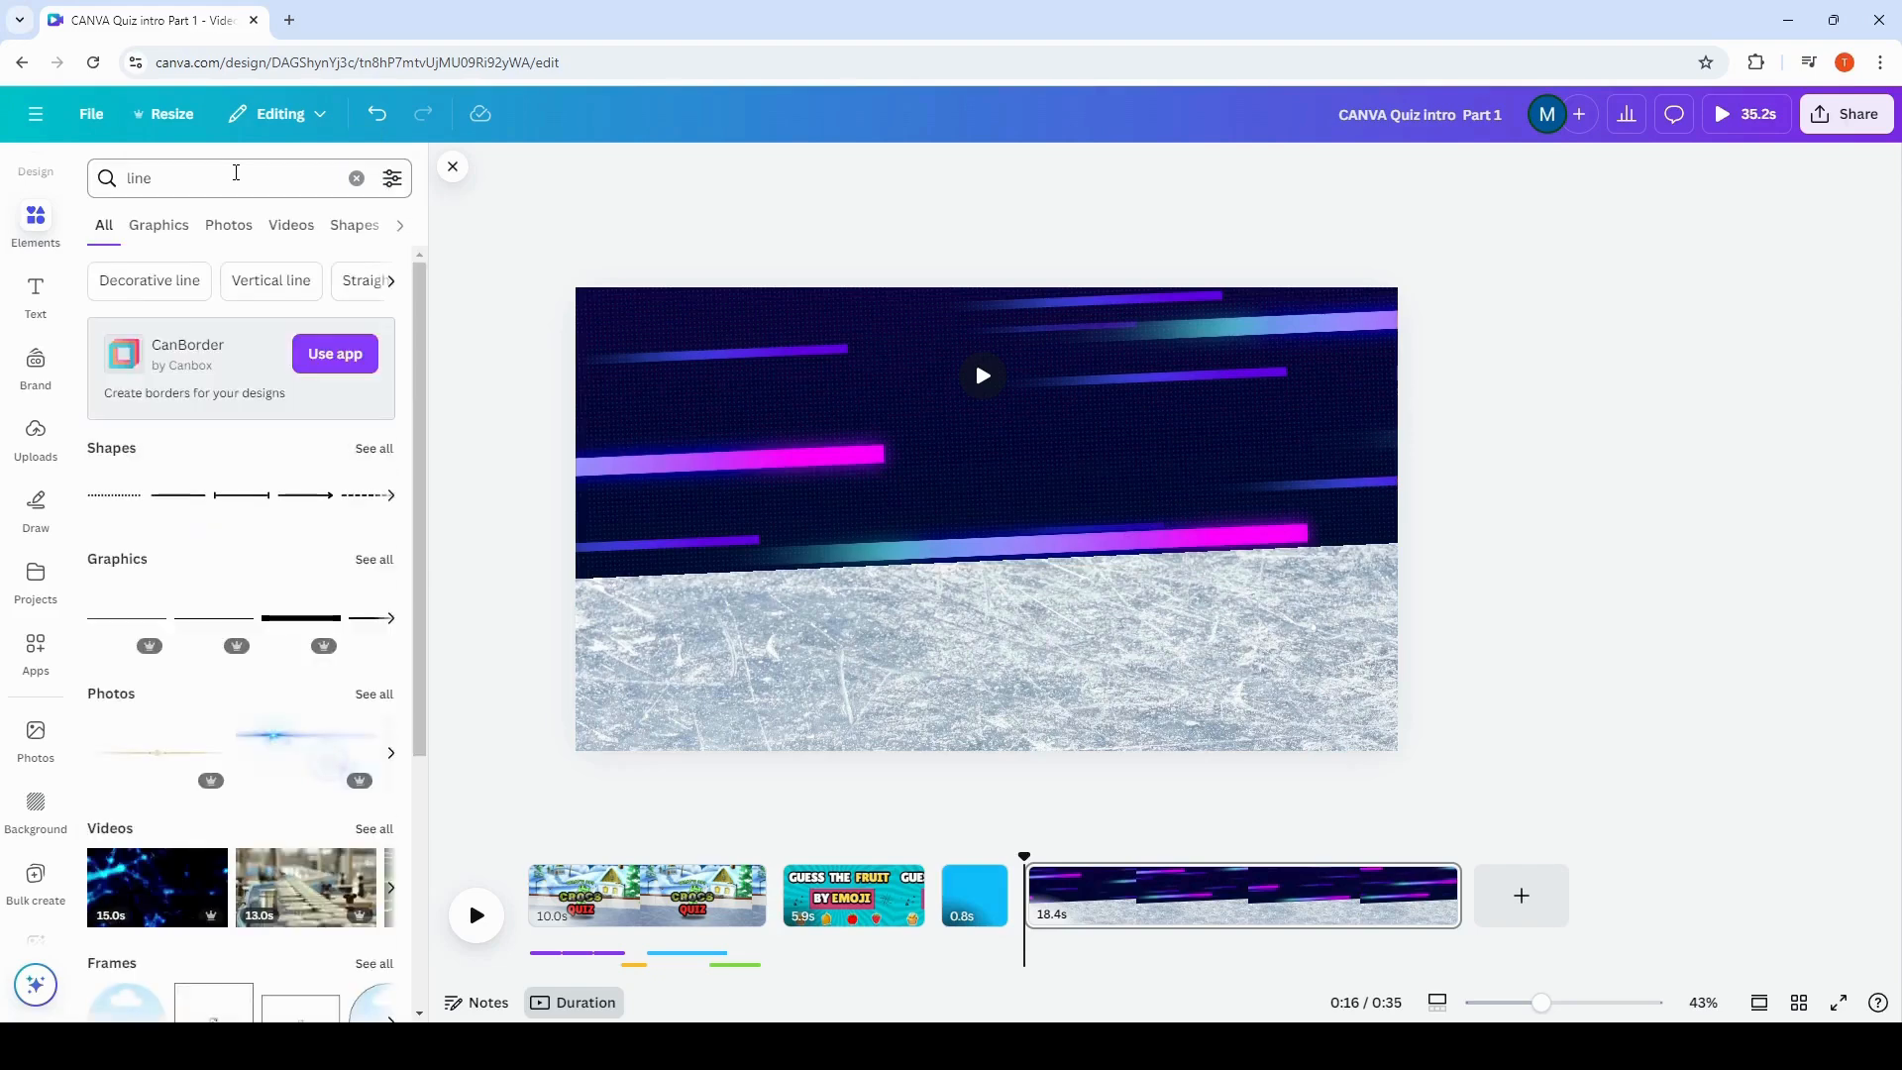
{"action": "left_click", "coordinate": [226, 624]}
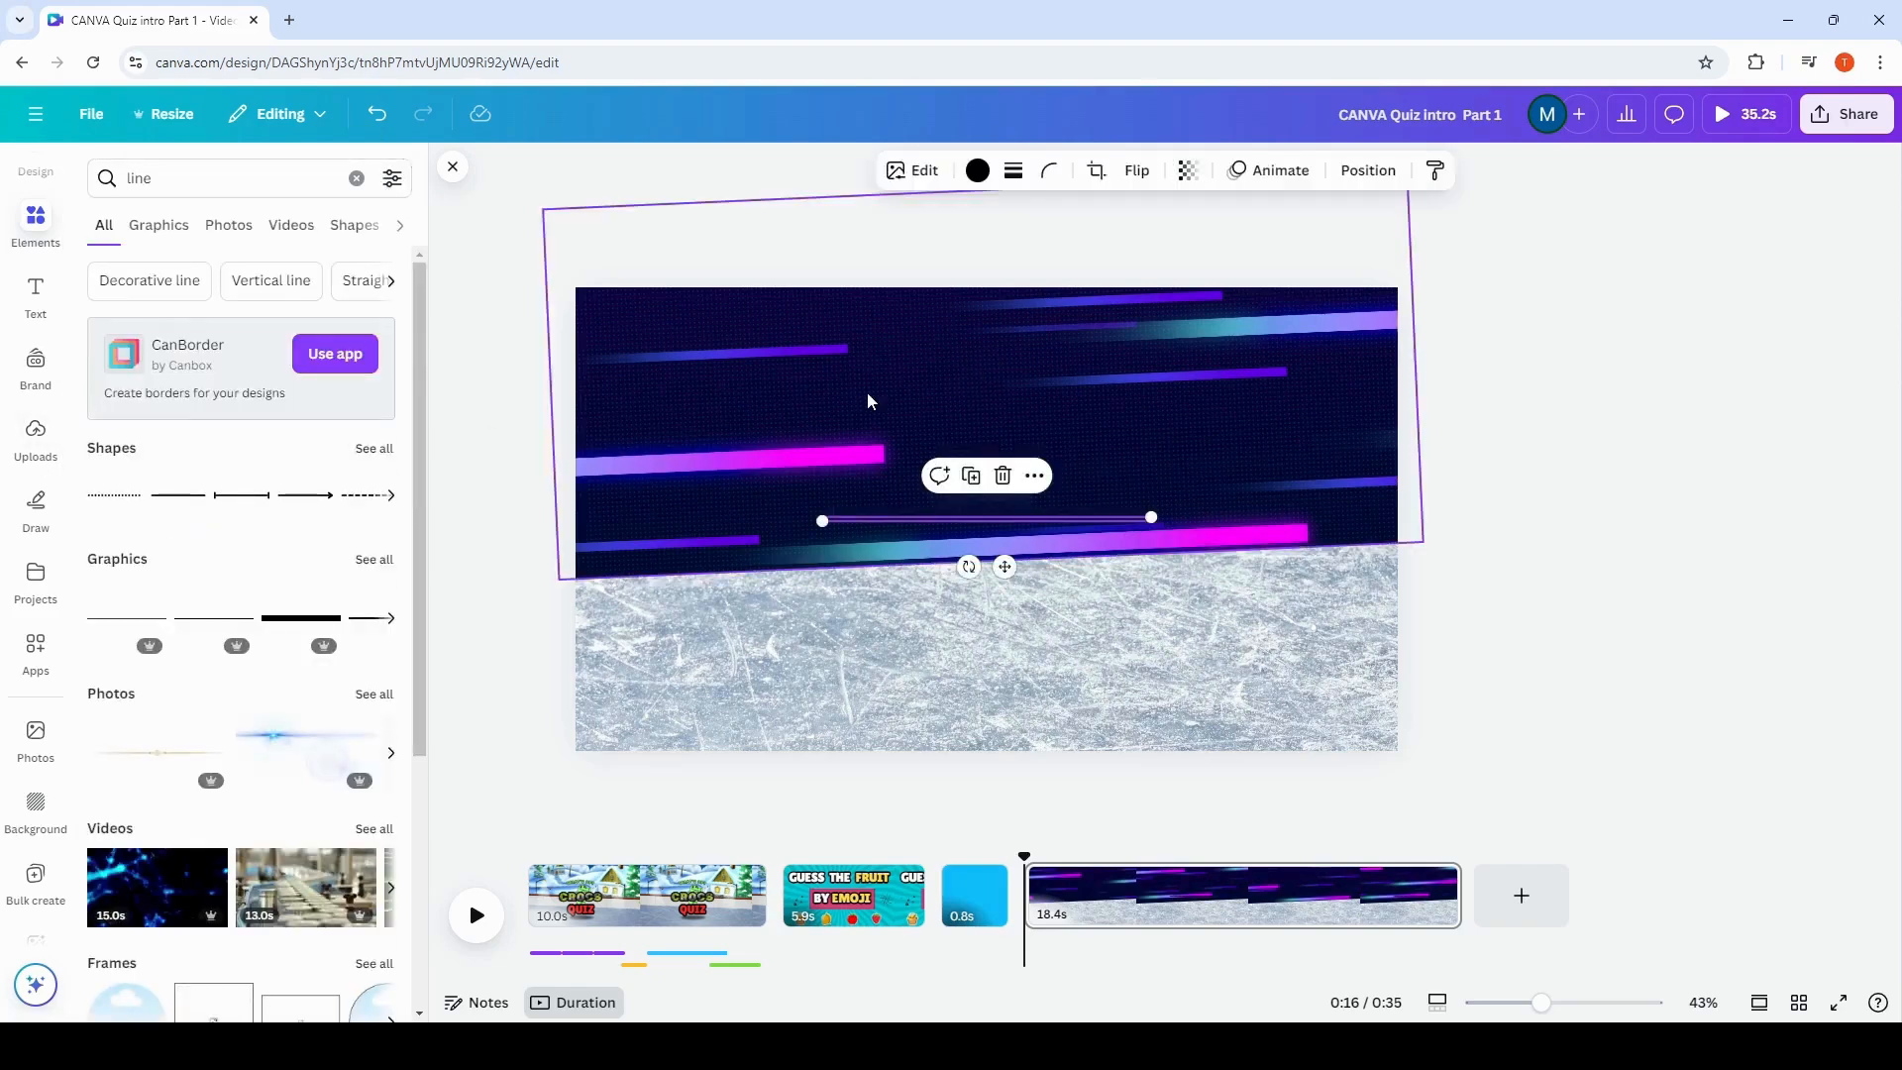
Extend the black line past both page sides, tilt it and place it along the border between the laser video and the ice.
{"action": "left_click_drag", "start_coordinate": [1004, 567], "coordinate": [989, 645]}
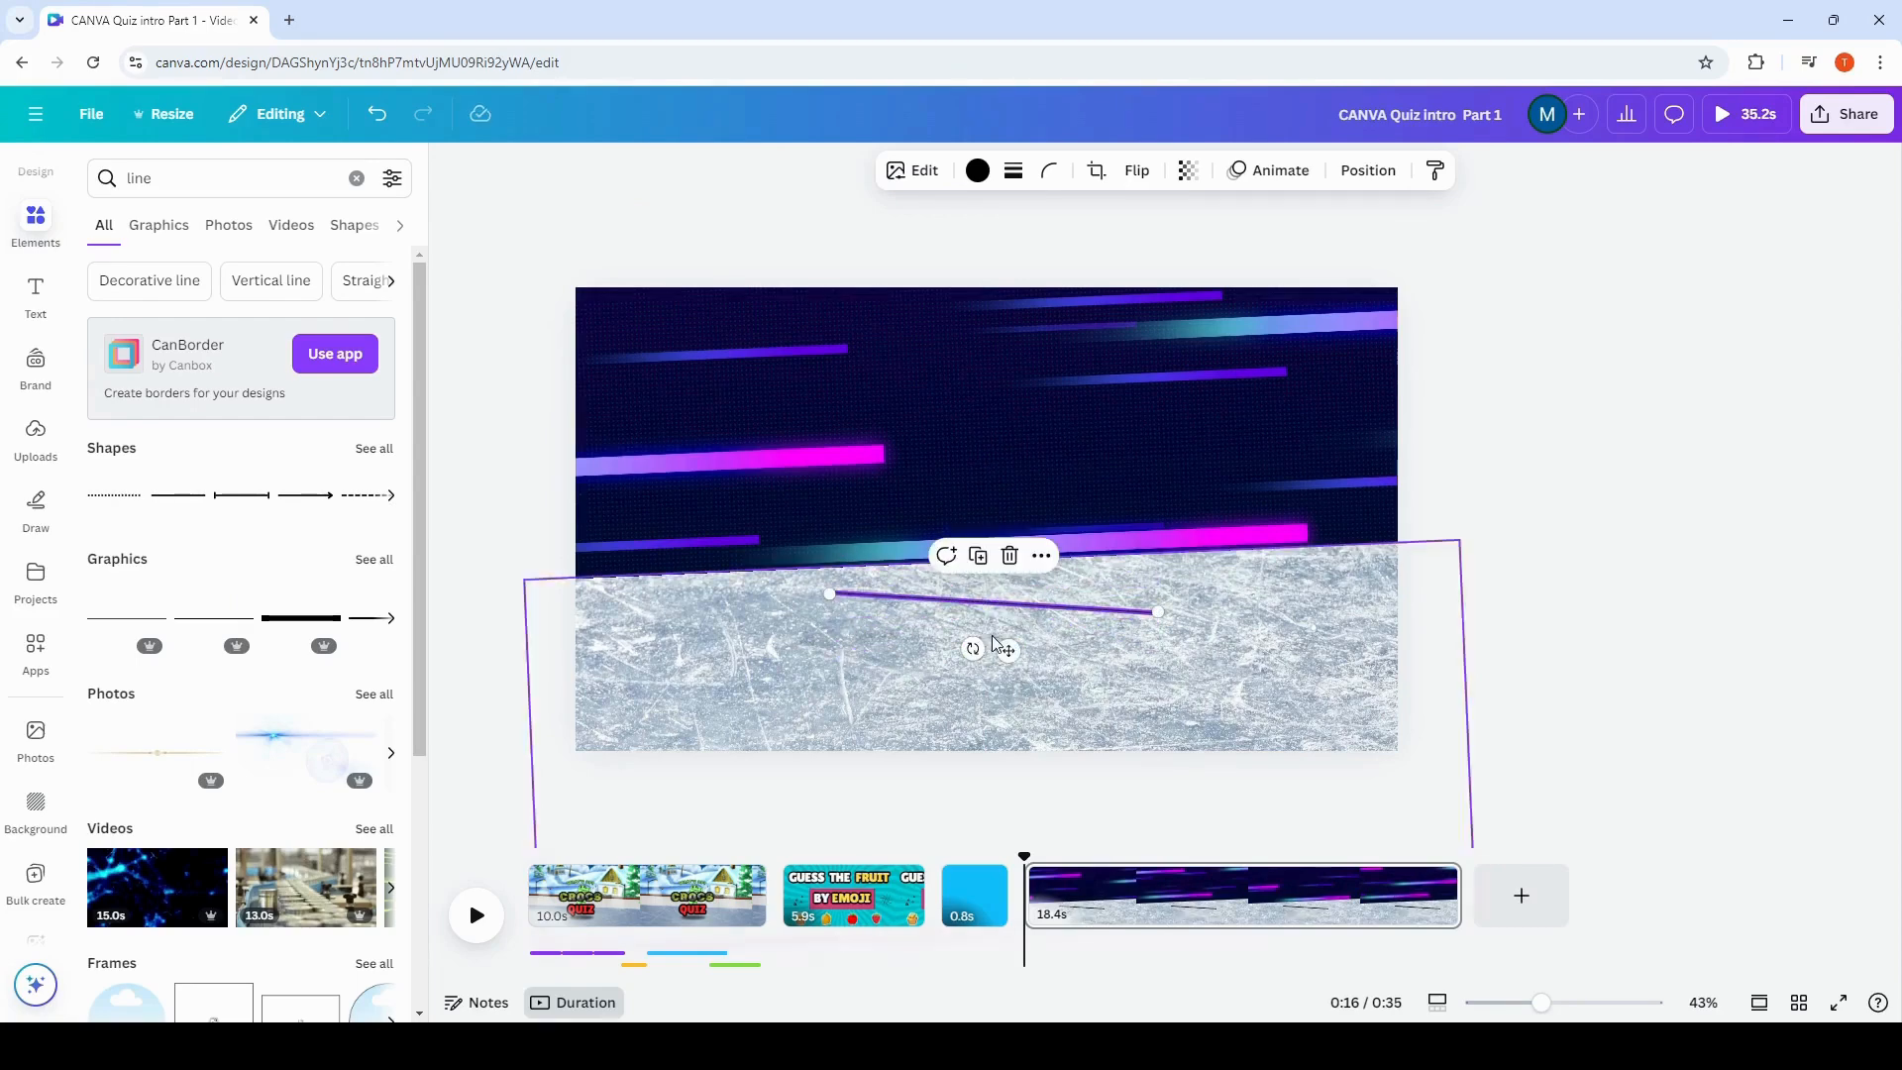
{"action": "left_click_drag", "start_coordinate": [1156, 610], "coordinate": [1477, 633]}
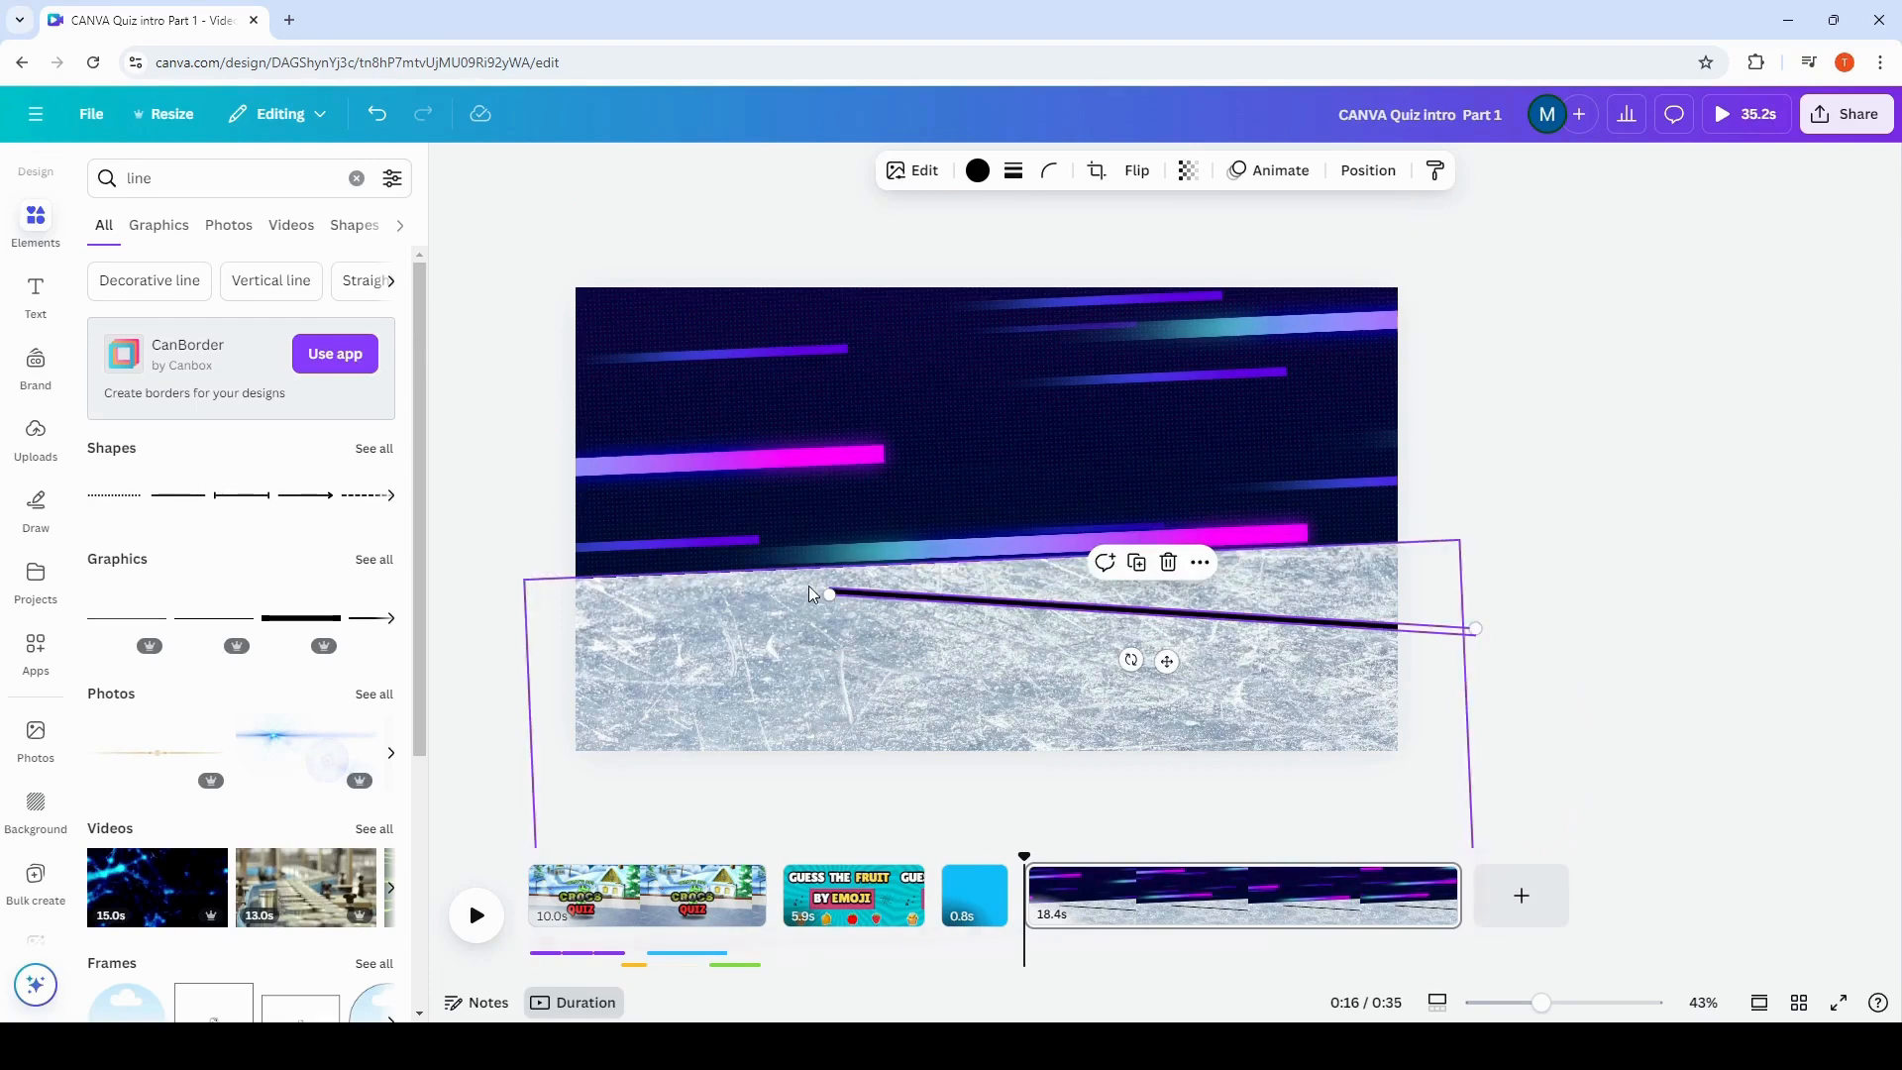
{"action": "left_click_drag", "start_coordinate": [829, 593], "coordinate": [465, 574]}
{"action": "mouse_move", "coordinate": [948, 652]}
{"action": "left_mouse_down"}
{"action": "mouse_move", "coordinate": [994, 639]}
{"action": "mouse_move", "coordinate": [976, 649]}
{"action": "left_mouse_up"}
{"action": "left_click_drag", "start_coordinate": [1067, 600], "coordinate": [1060, 567]}
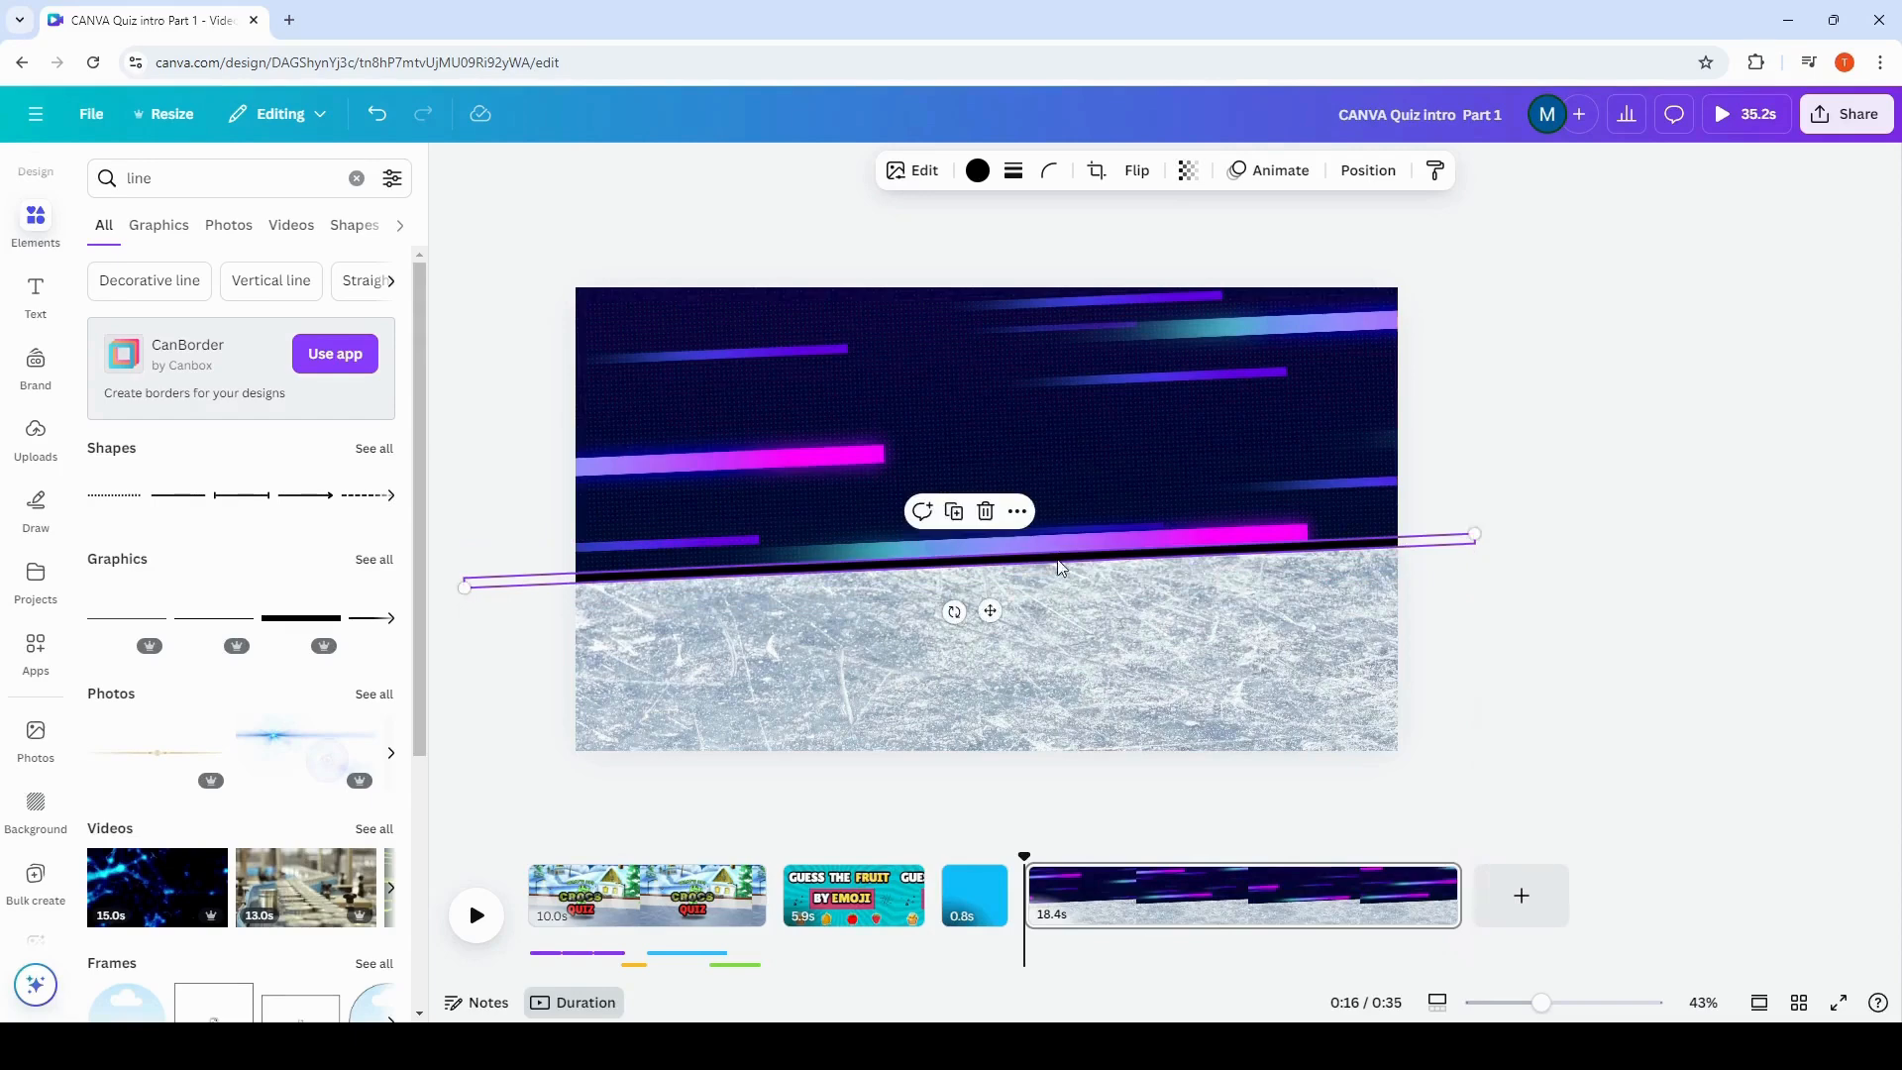
{"action": "left_click", "coordinate": [1628, 300]}
Set the speed laser video's transparency to 64 and play the page briefly to preview it.
{"action": "left_click", "coordinate": [1192, 395]}
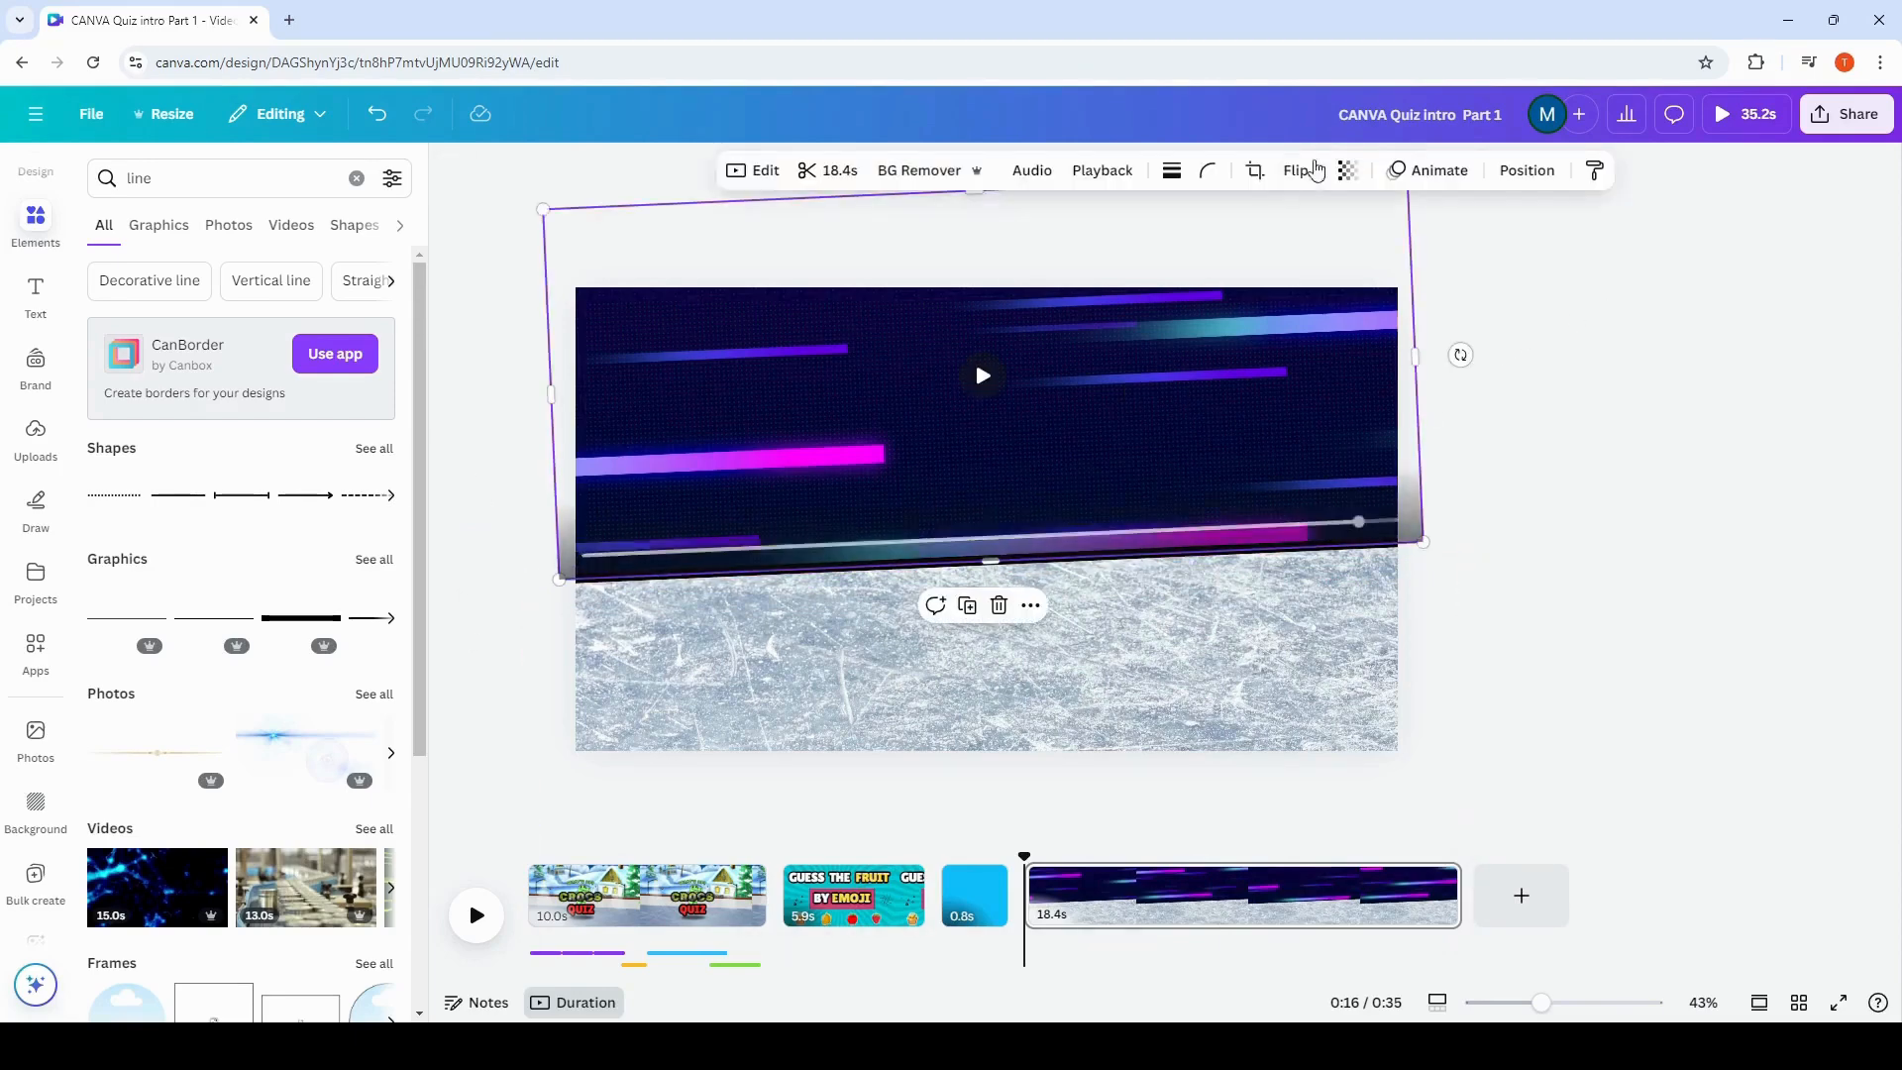
{"action": "left_click", "coordinate": [1349, 171]}
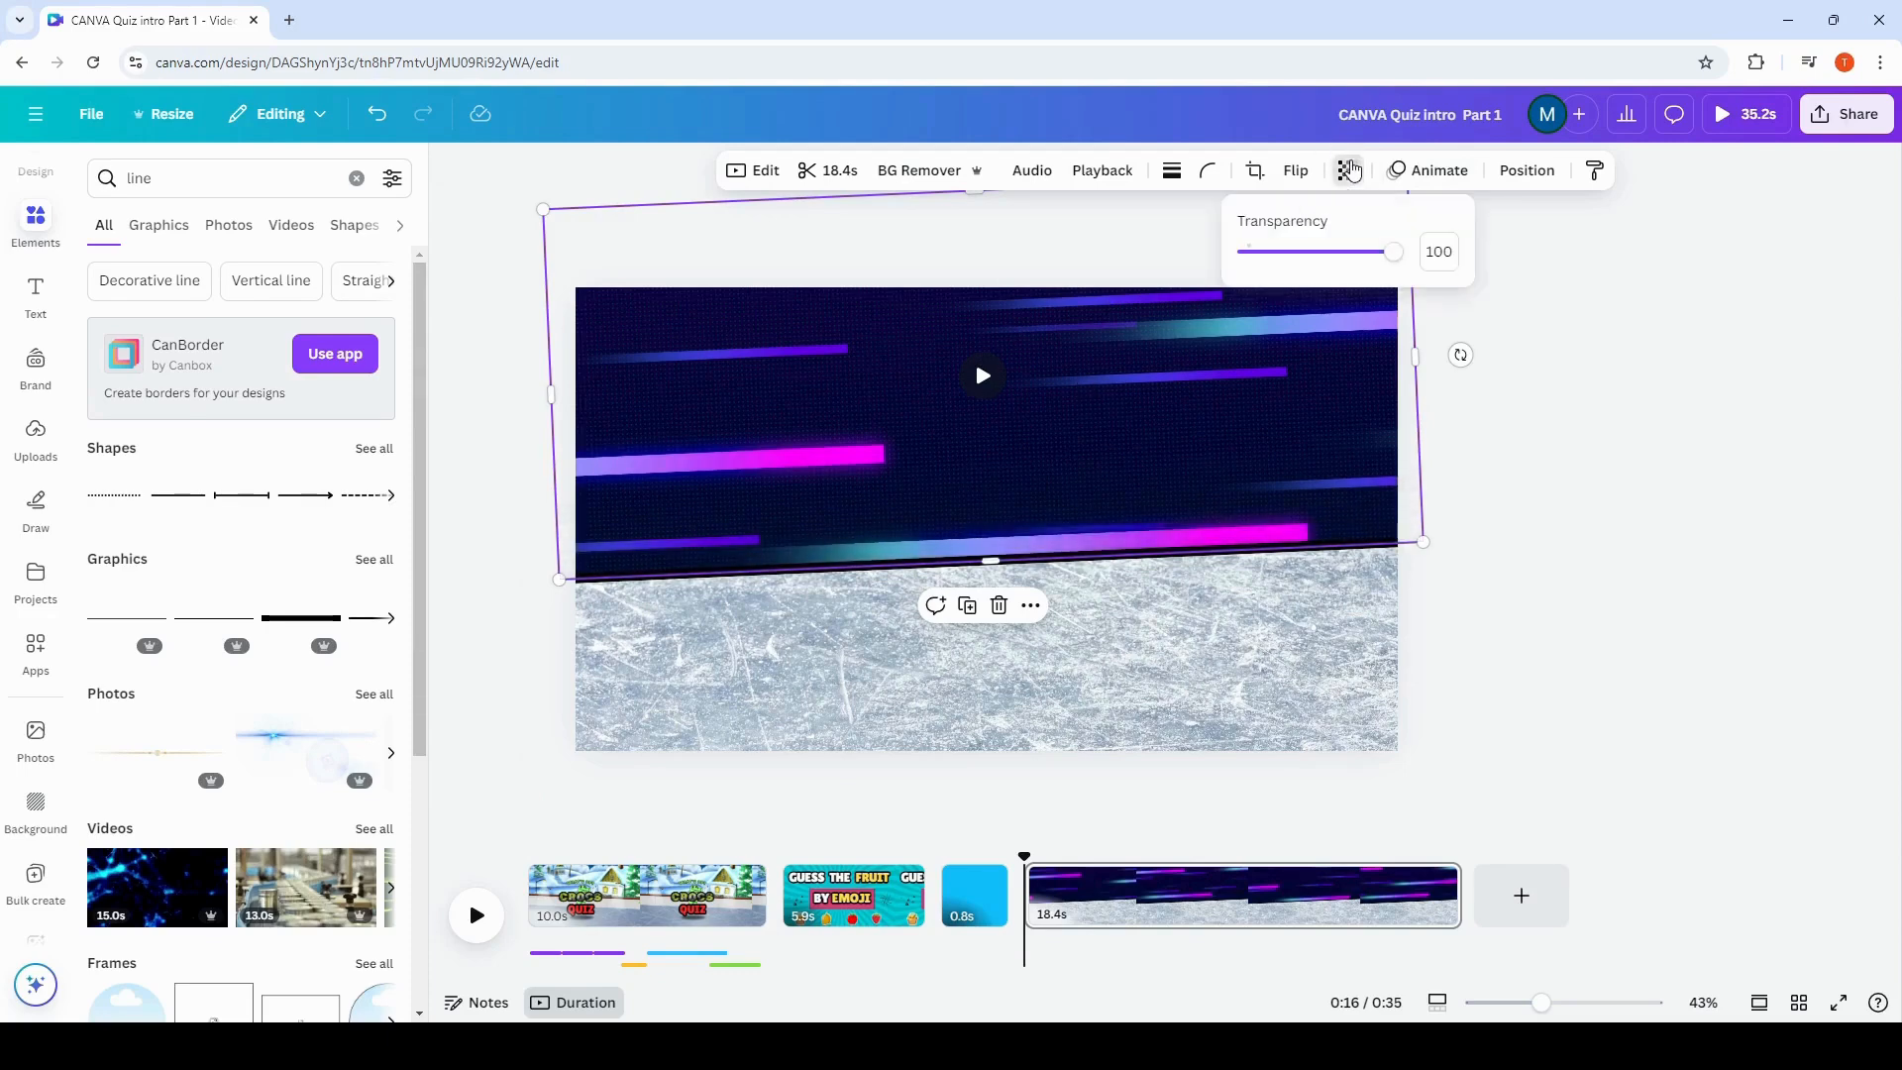
{"action": "left_click_drag", "start_coordinate": [1392, 252], "coordinate": [1342, 251]}
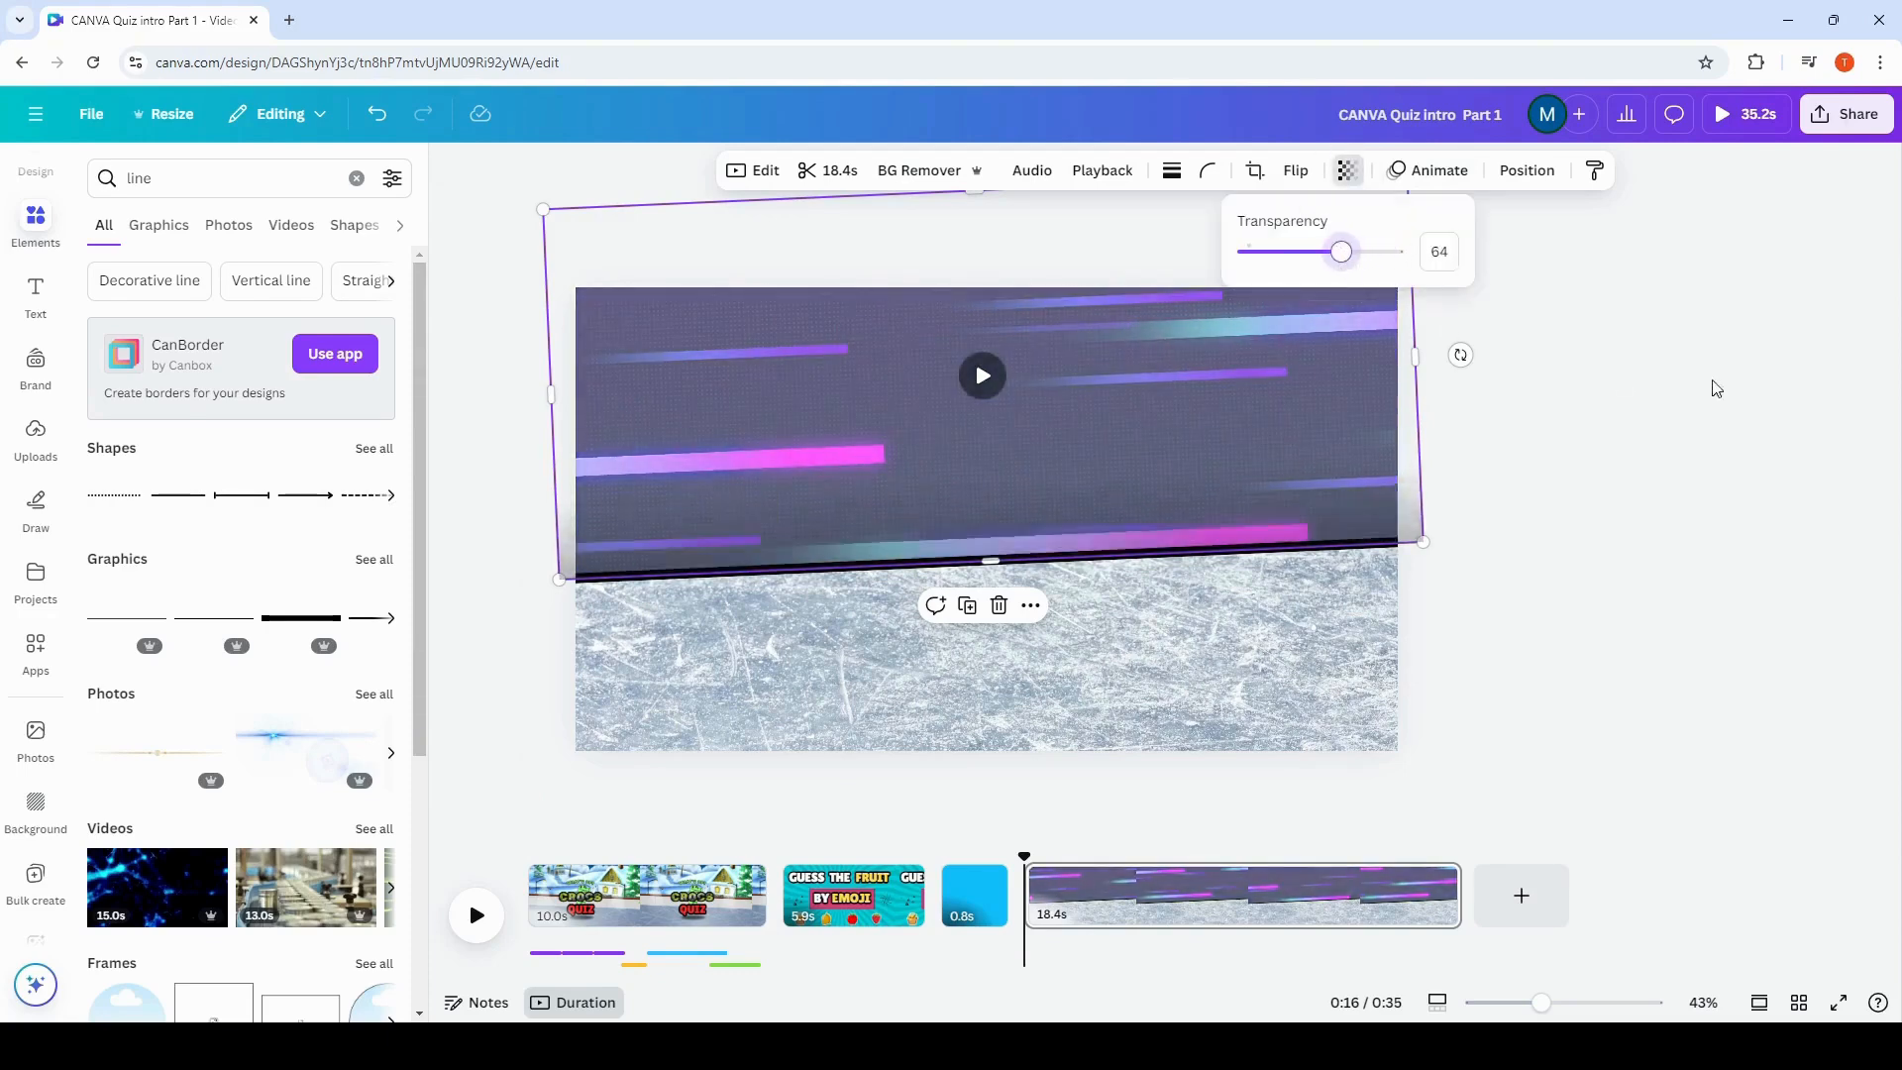
{"action": "left_click", "coordinate": [1163, 705]}
{"action": "left_click", "coordinate": [1551, 393]}
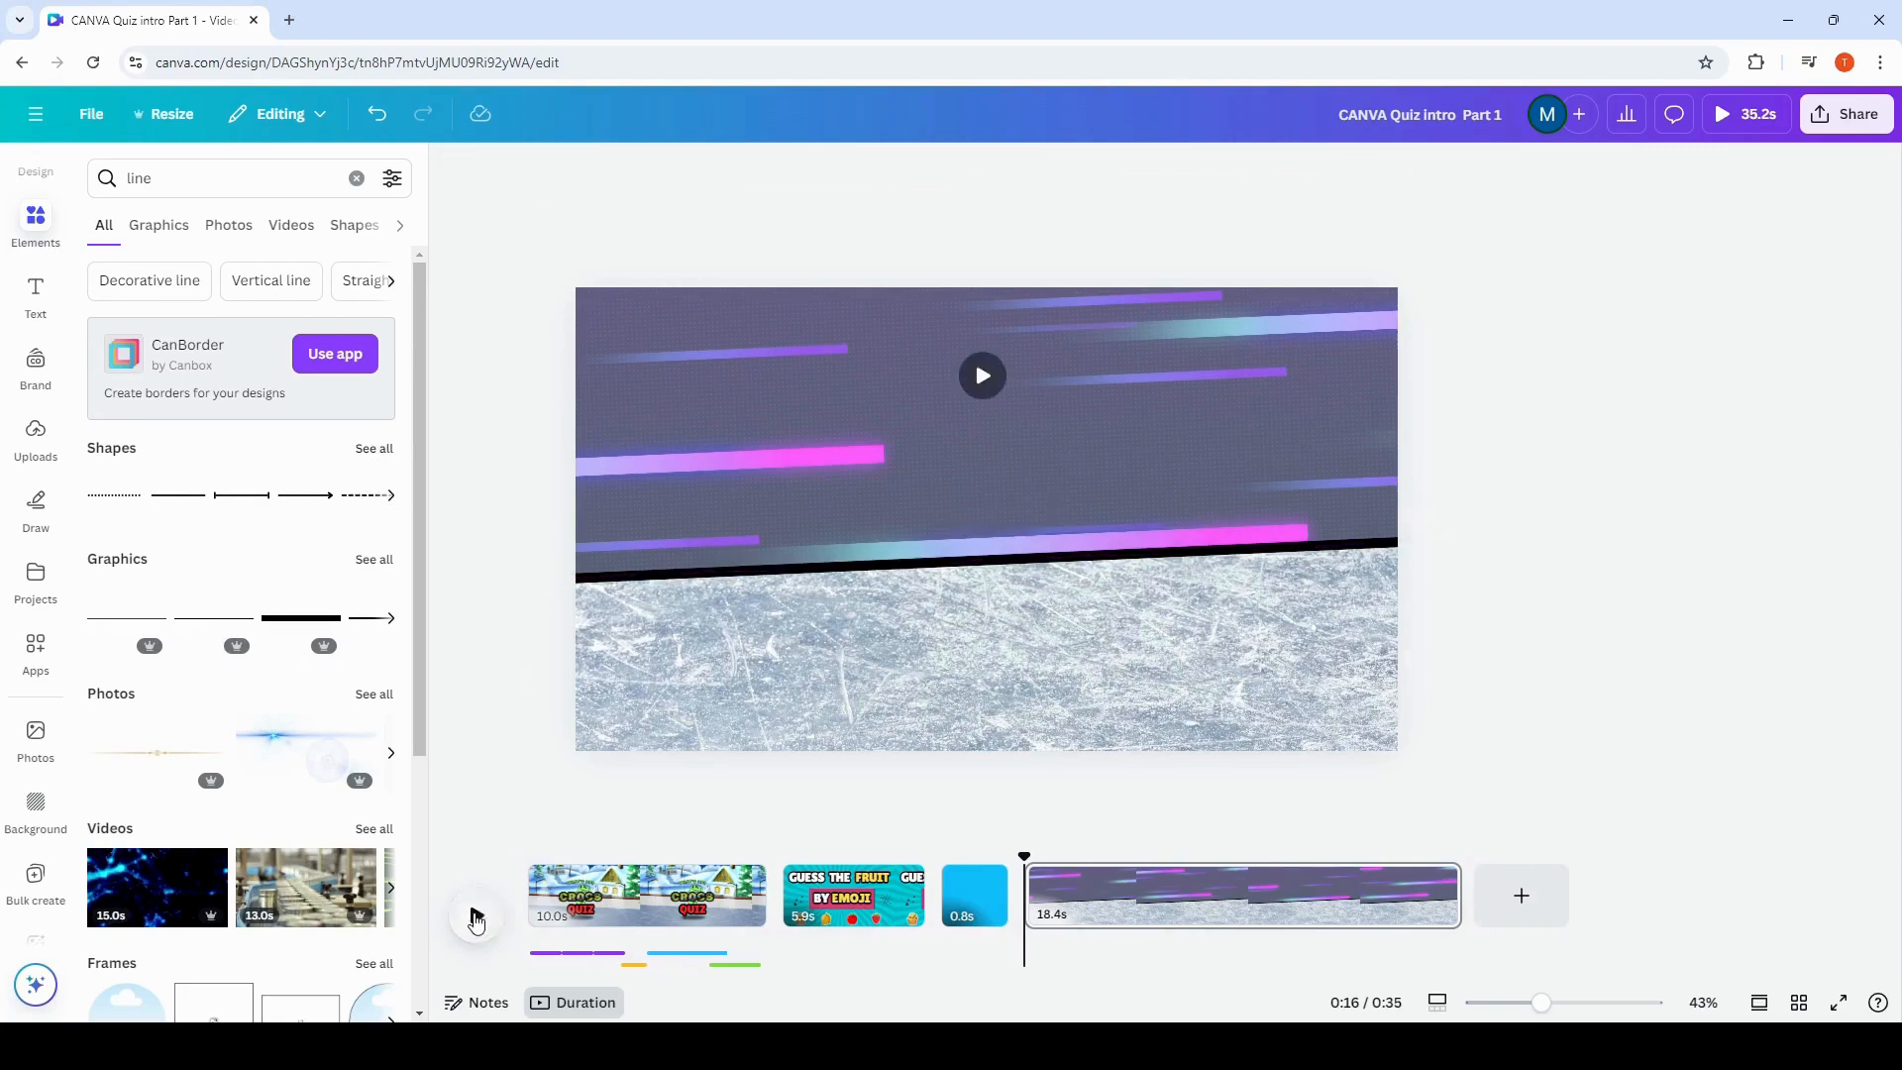
{"action": "left_click", "coordinate": [475, 918]}
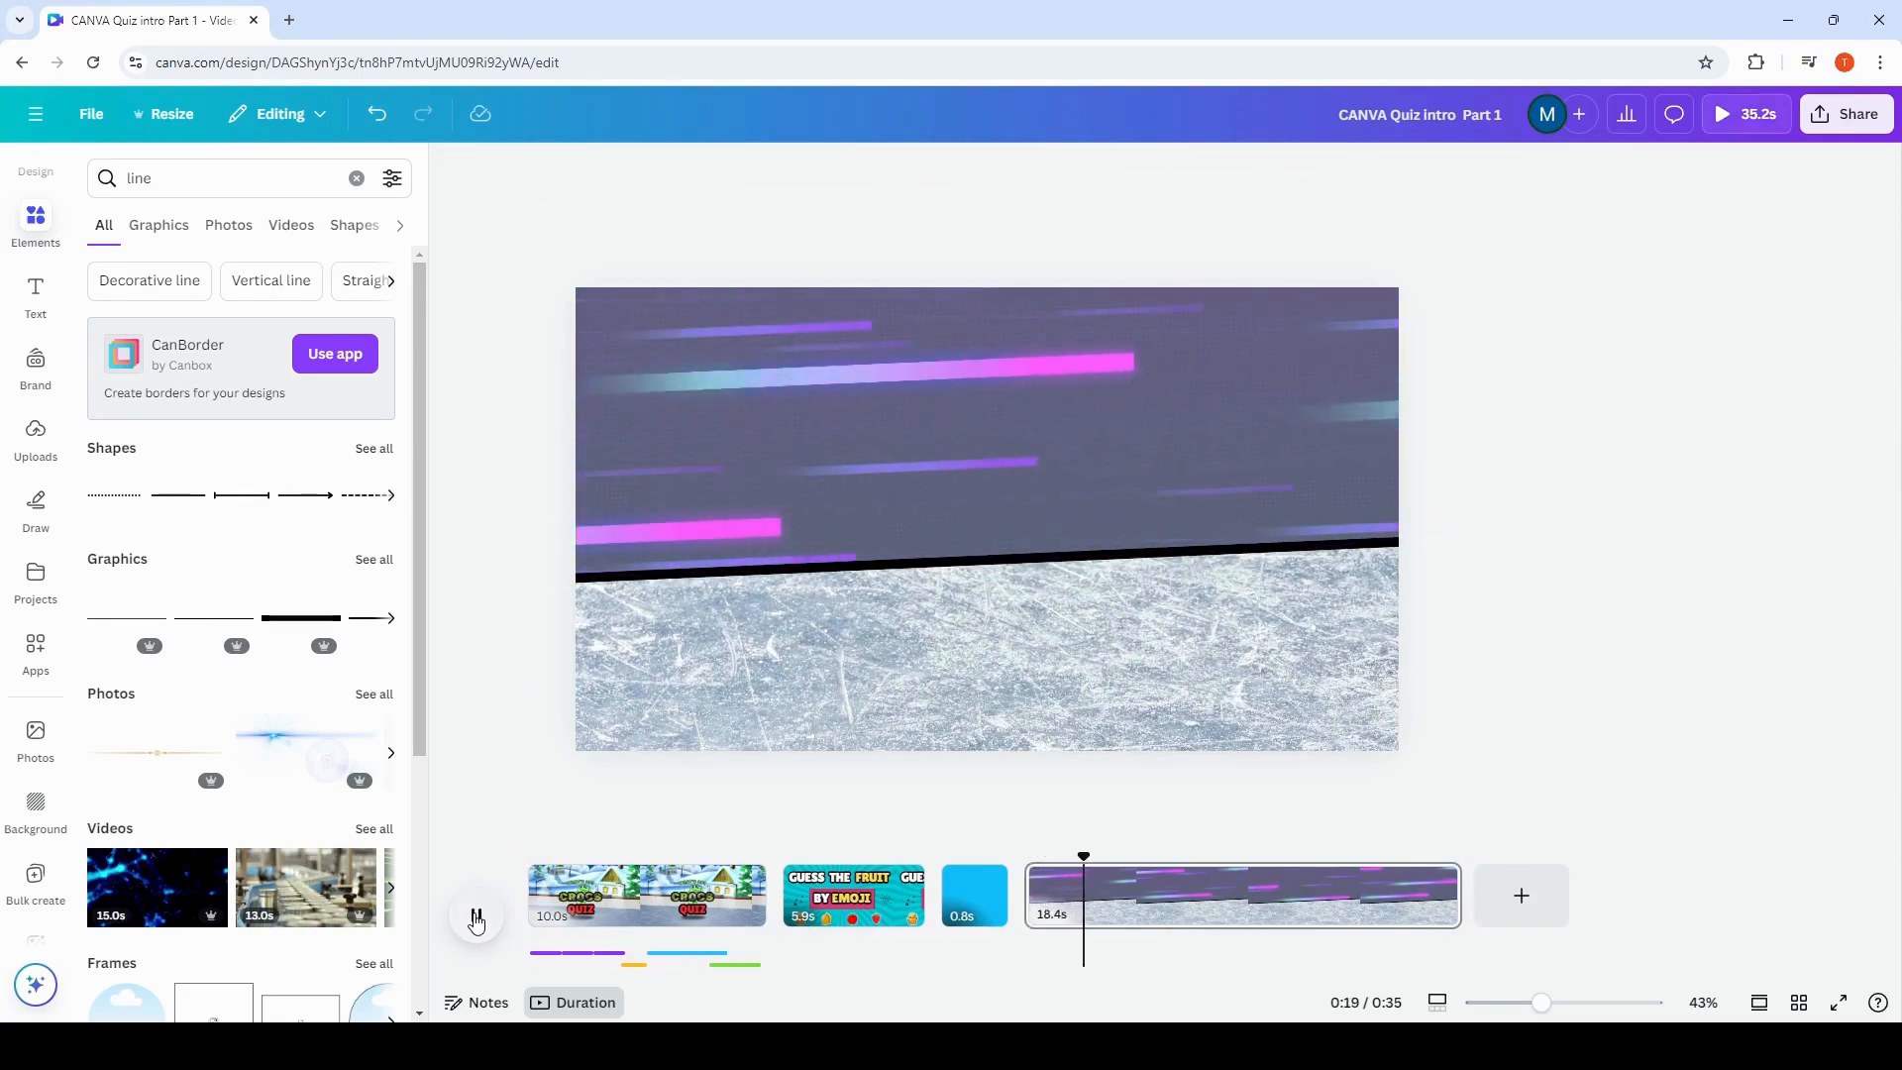
{"action": "left_click", "coordinate": [469, 921]}
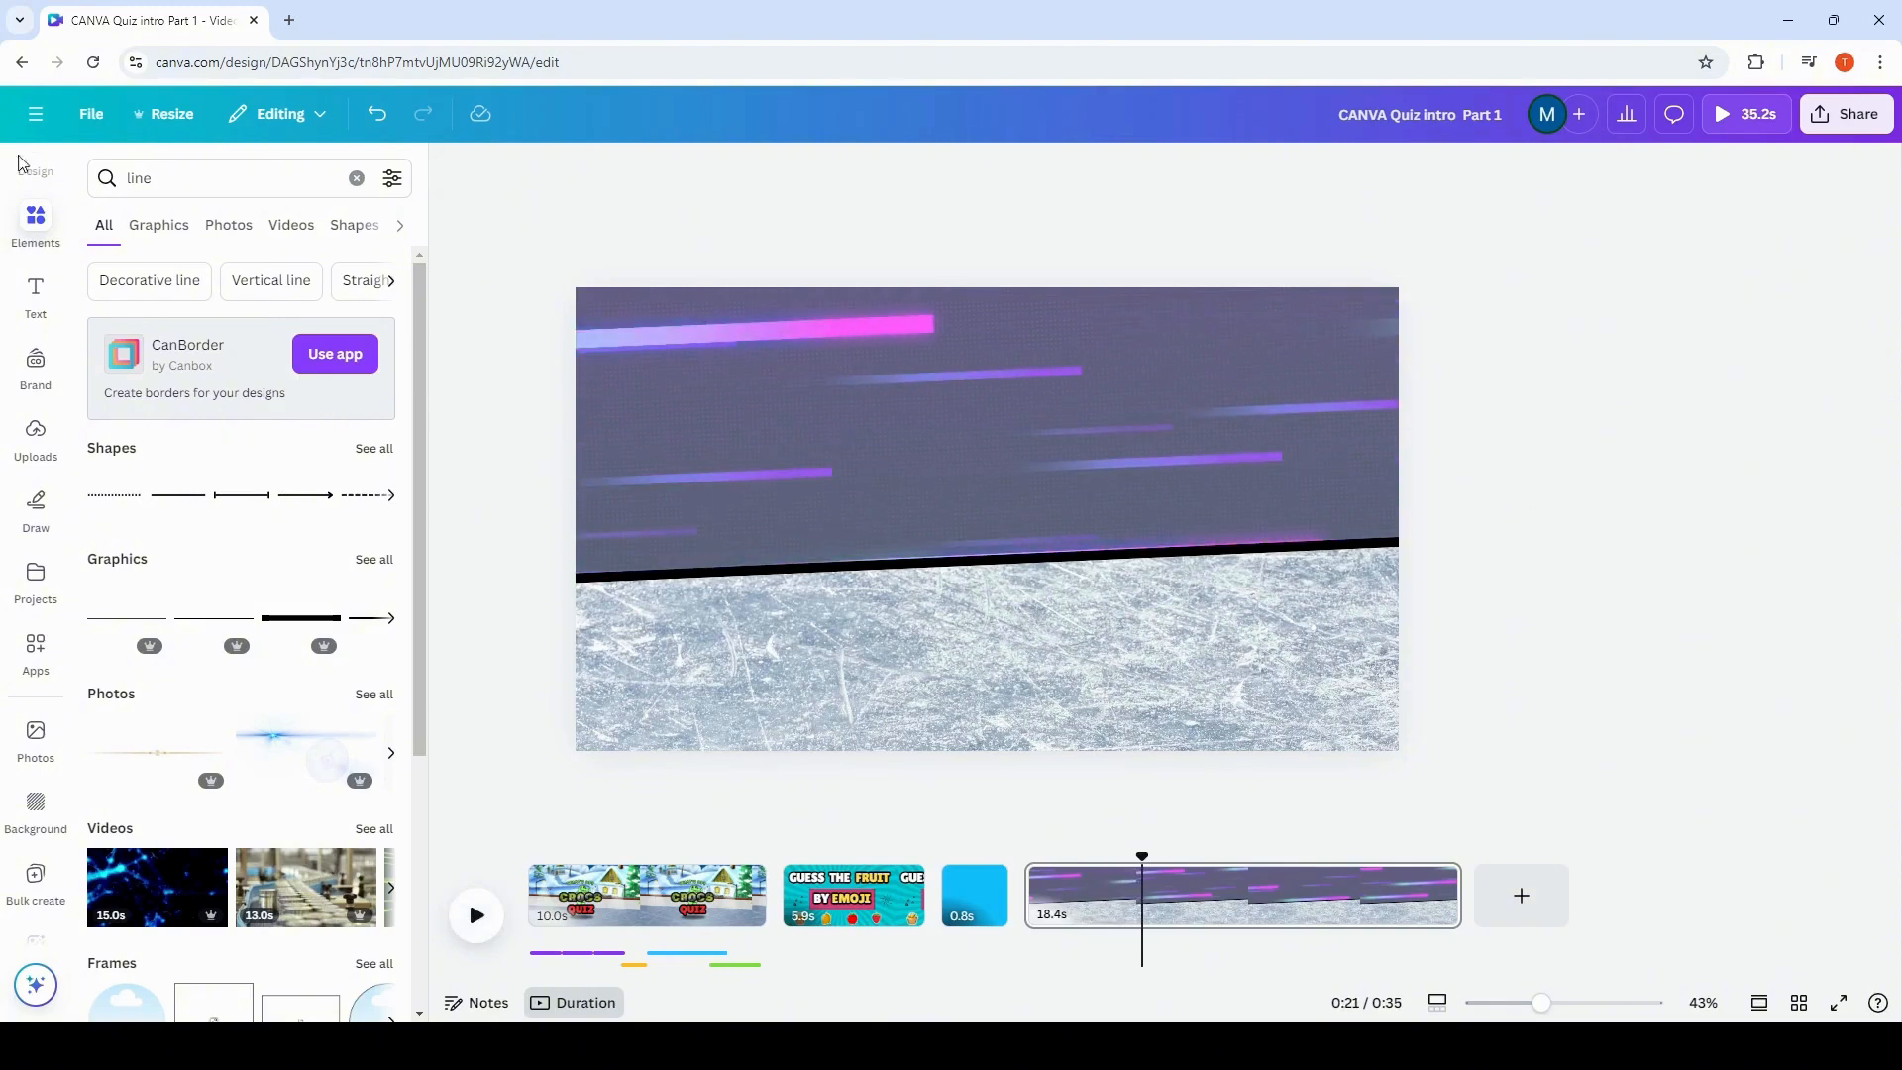
Search the elements for aligator skate and restrict the results to animated ones.
{"action": "left_click", "coordinate": [158, 177]}
{"action": "type", "text": "al"}
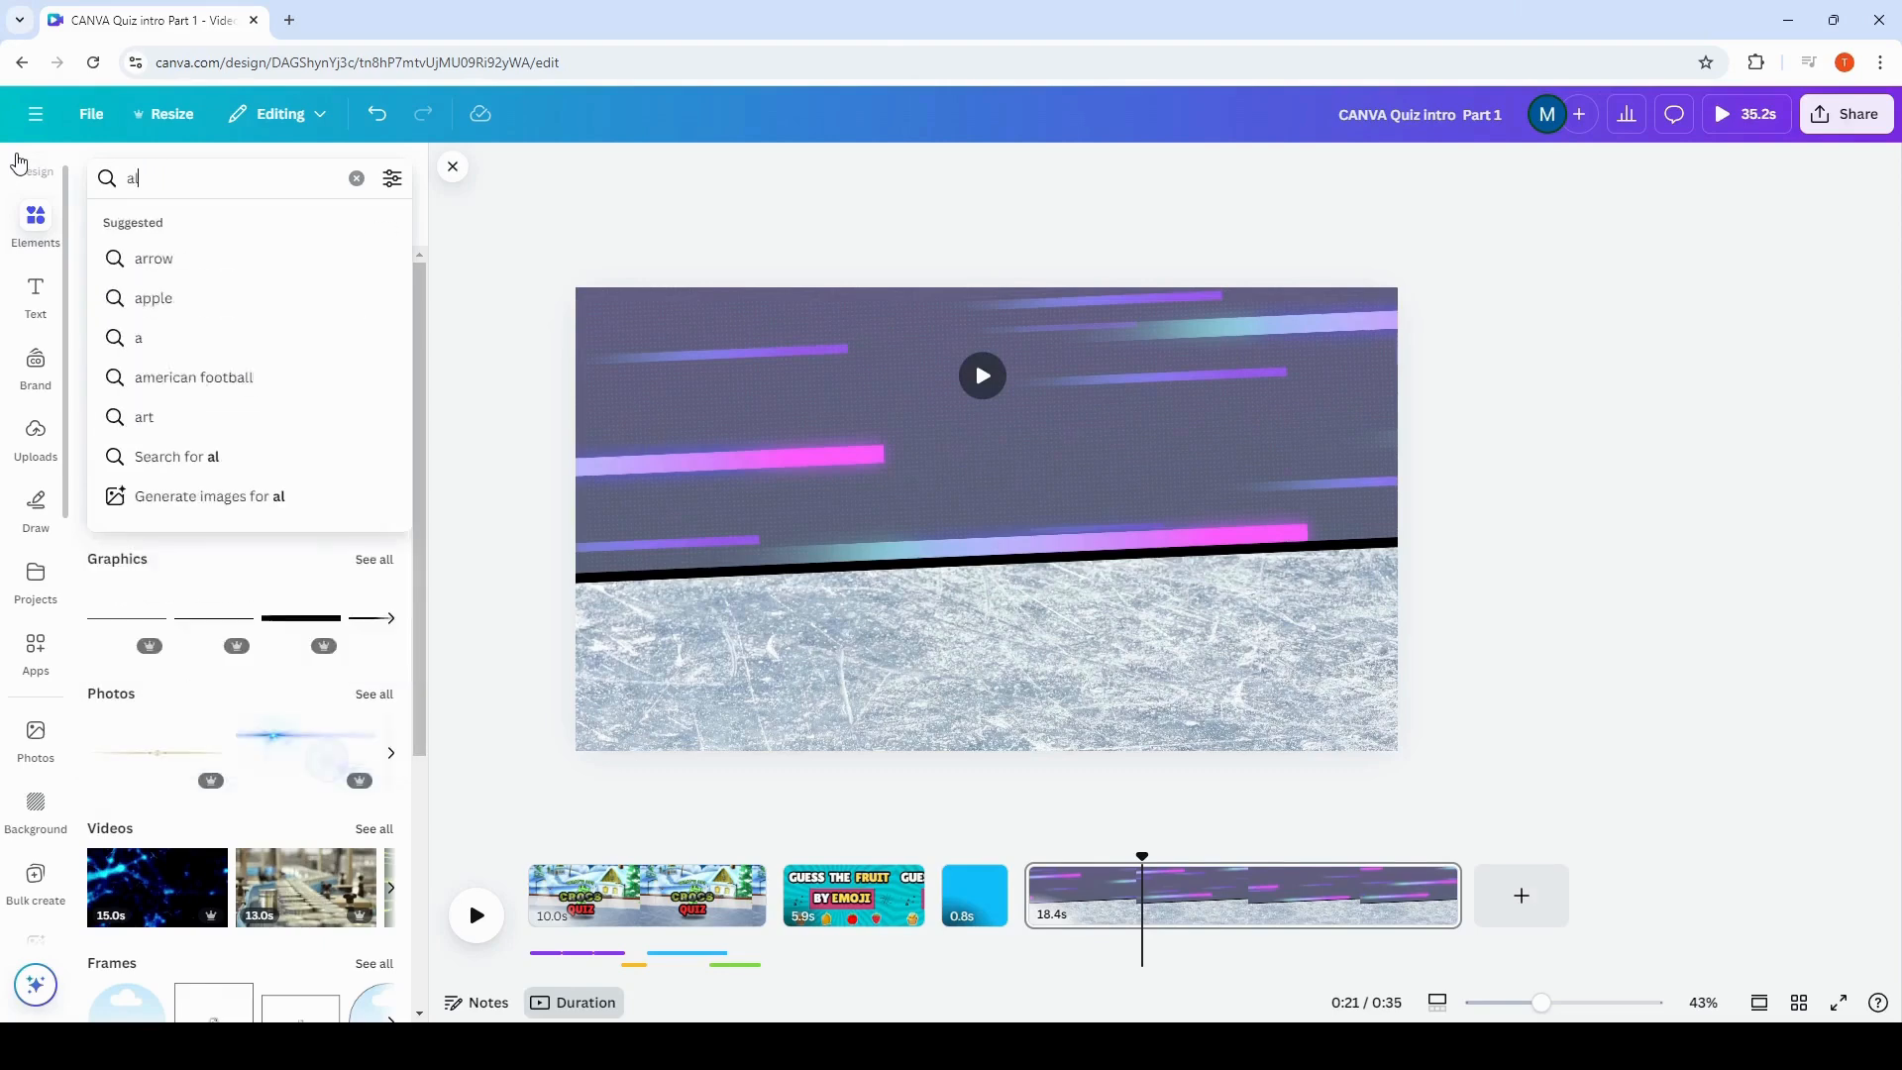
{"action": "type", "text": "igator"}
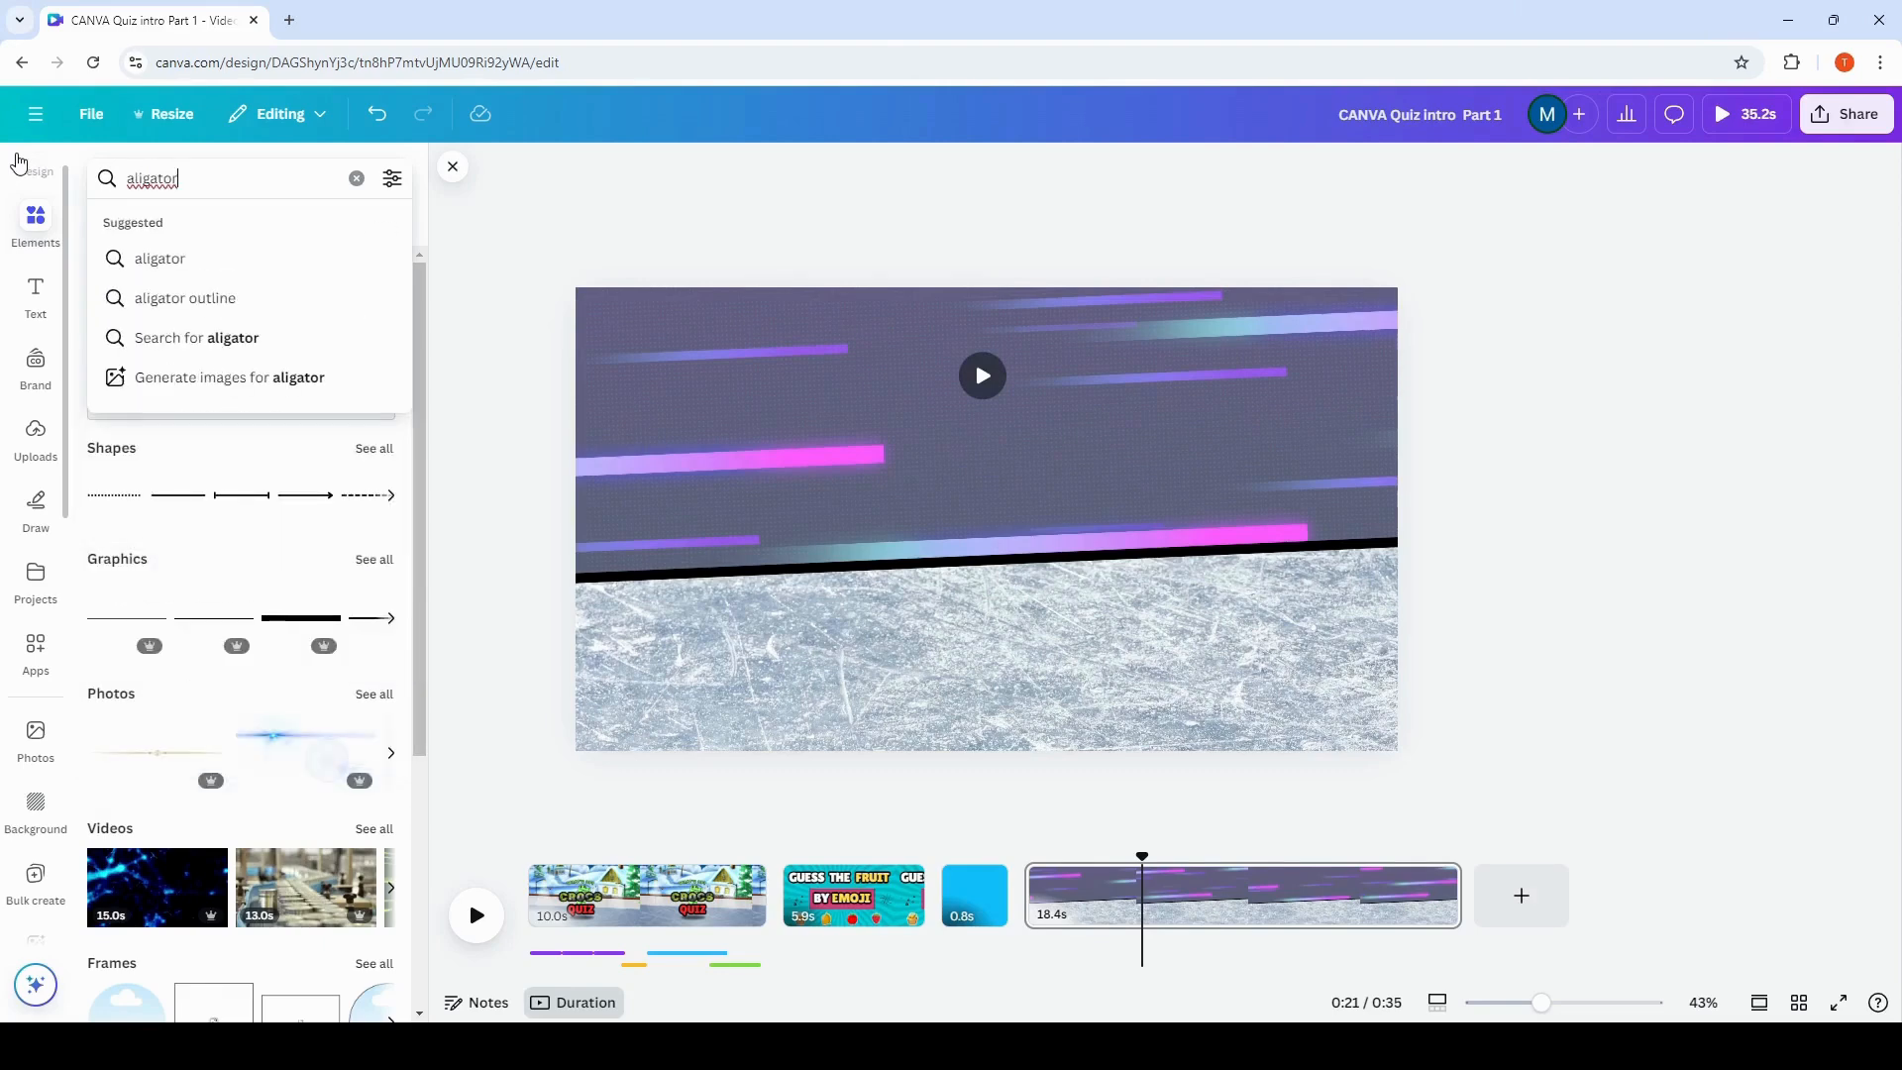
{"action": "type", "text": " skate"}
{"action": "key", "text": "Return"}
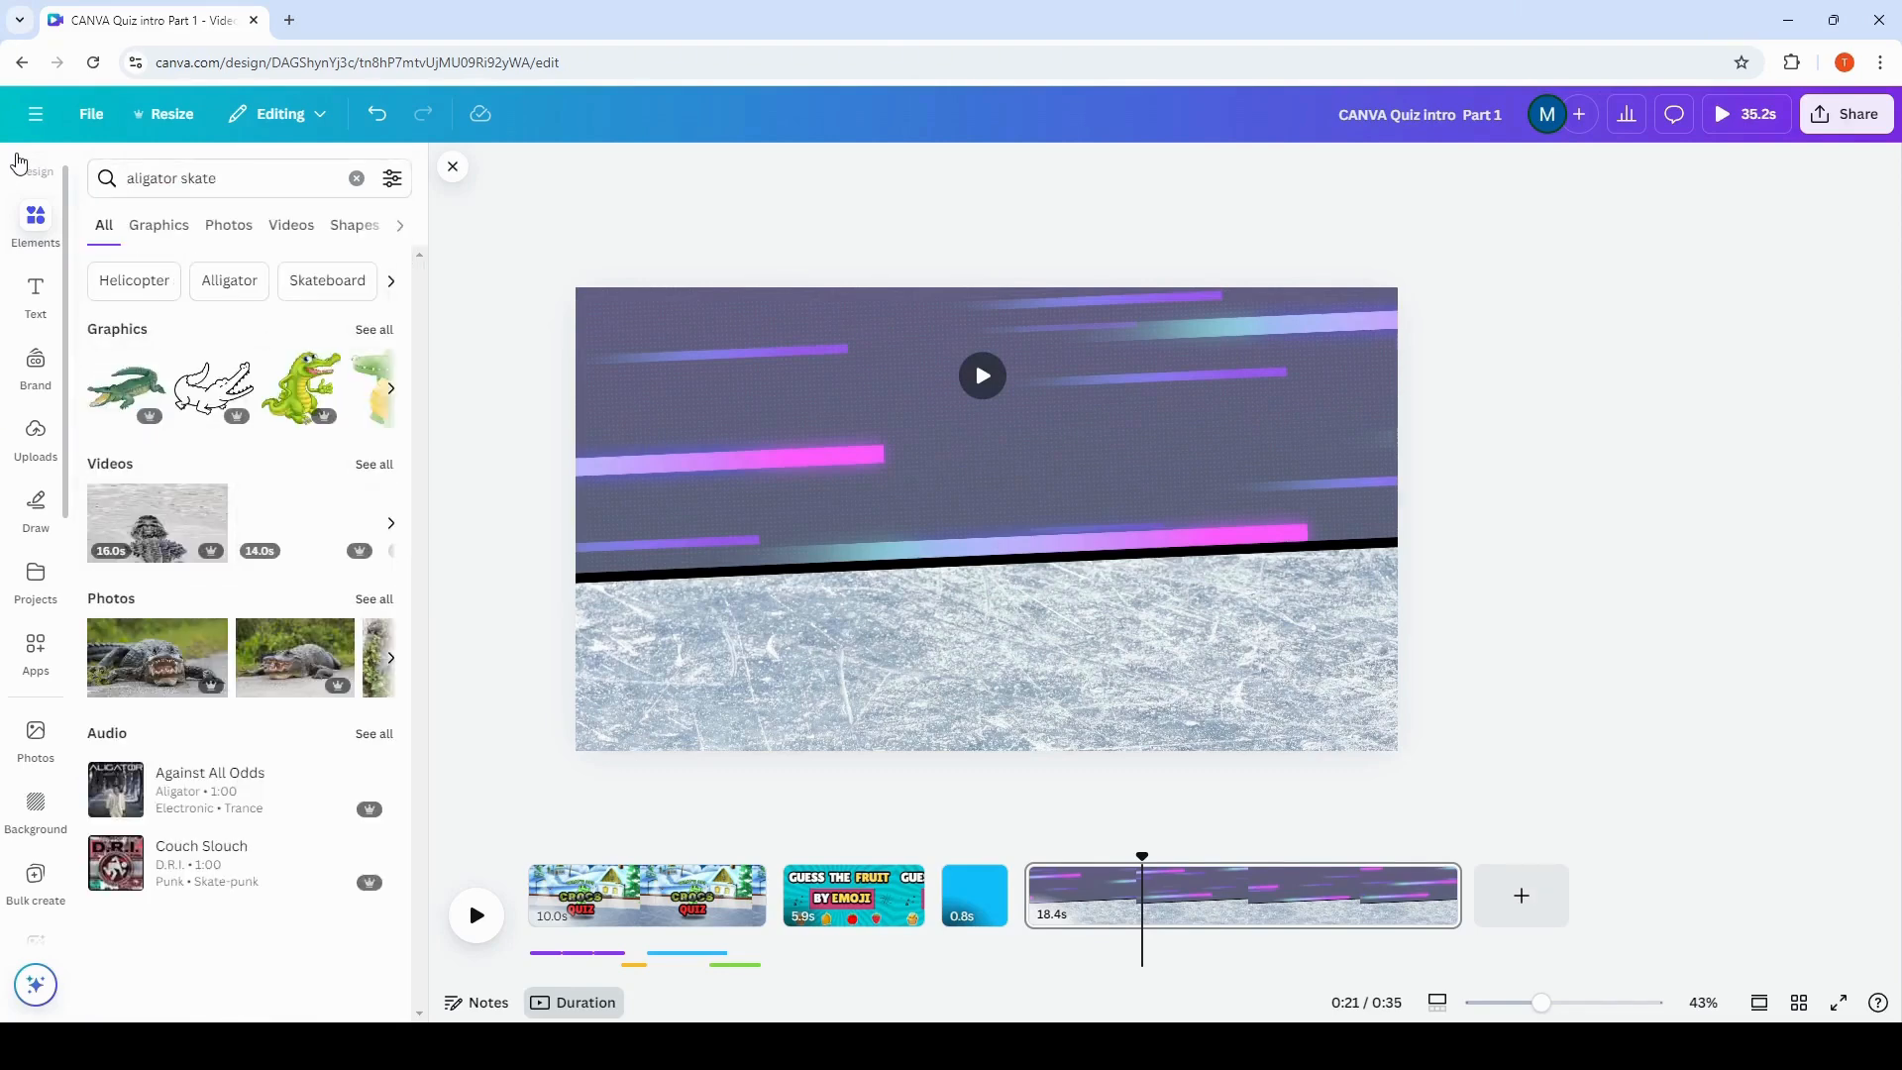
{"action": "left_click", "coordinate": [393, 177]}
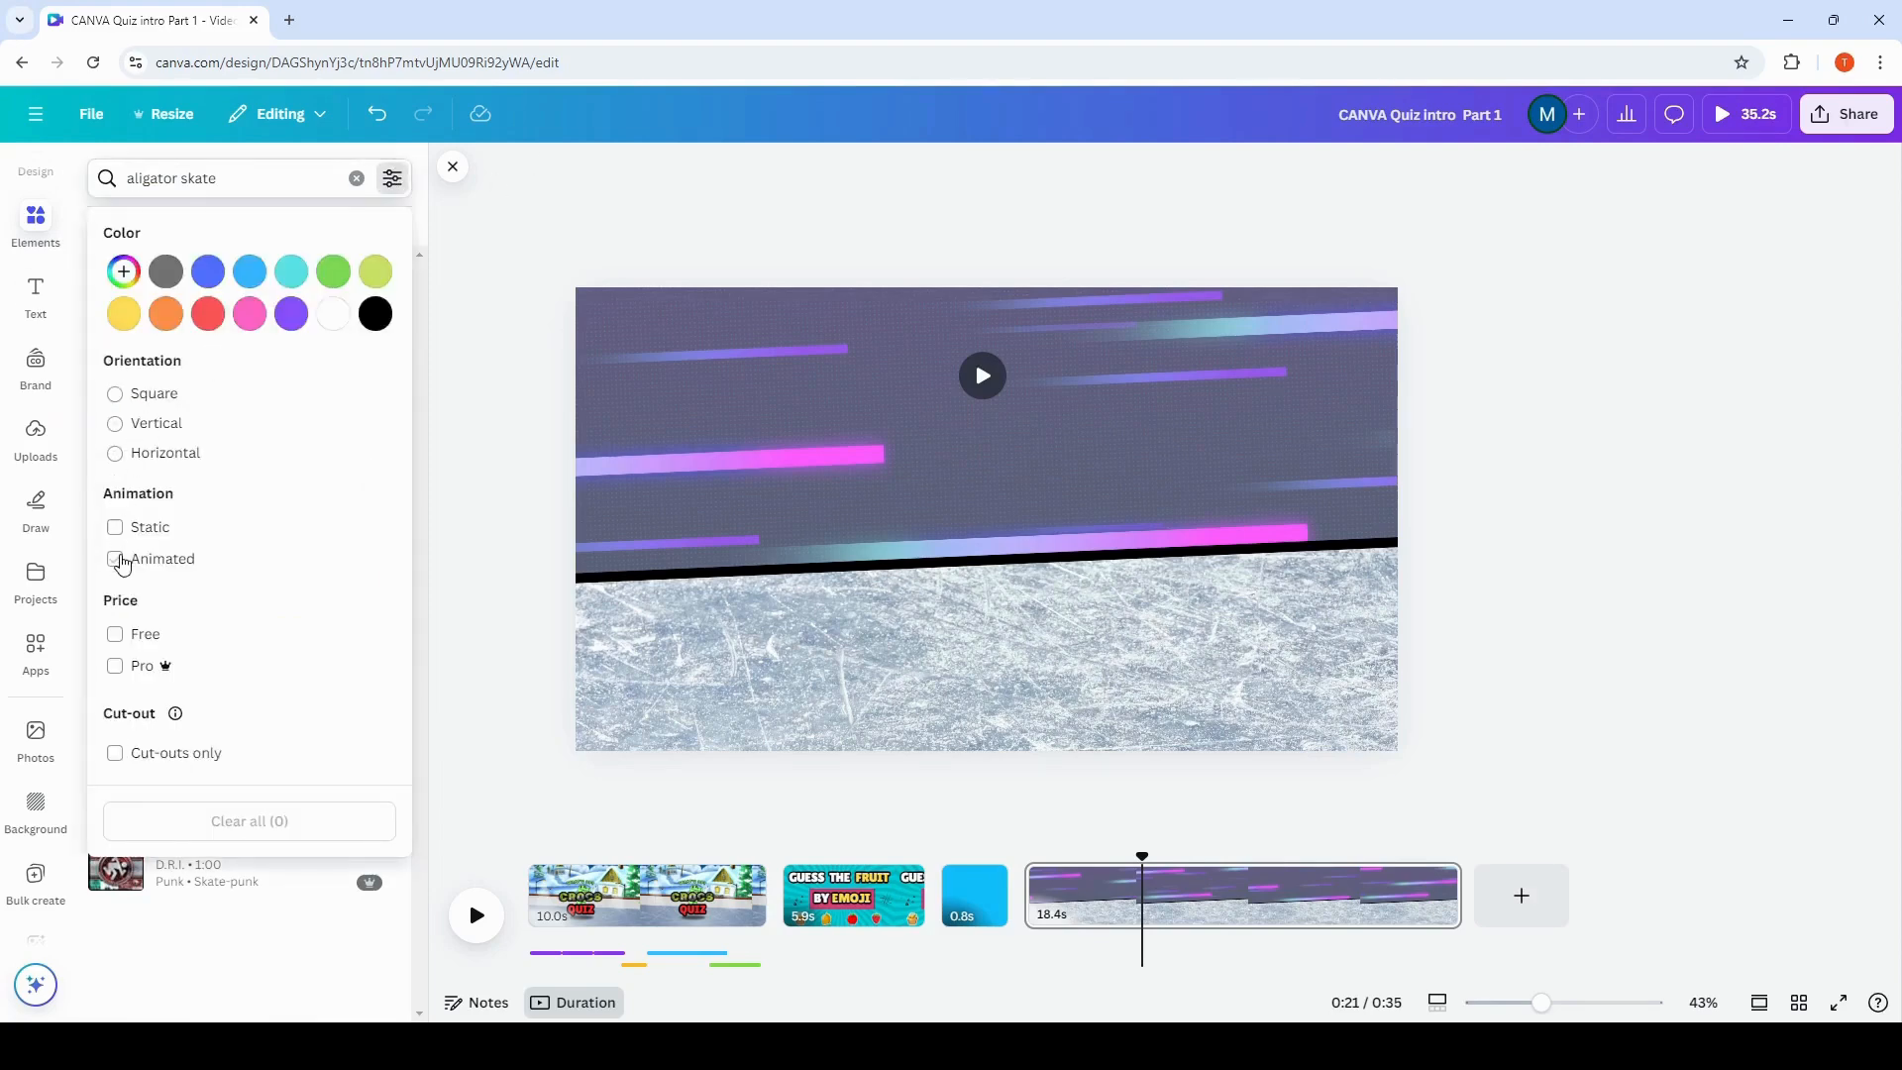
{"action": "left_click", "coordinate": [115, 558]}
Insert the Skater Alligator graphic from the crocodile skating results, shrink it and place it just outside the page's left edge at ice level.
{"action": "left_click", "coordinate": [168, 761]}
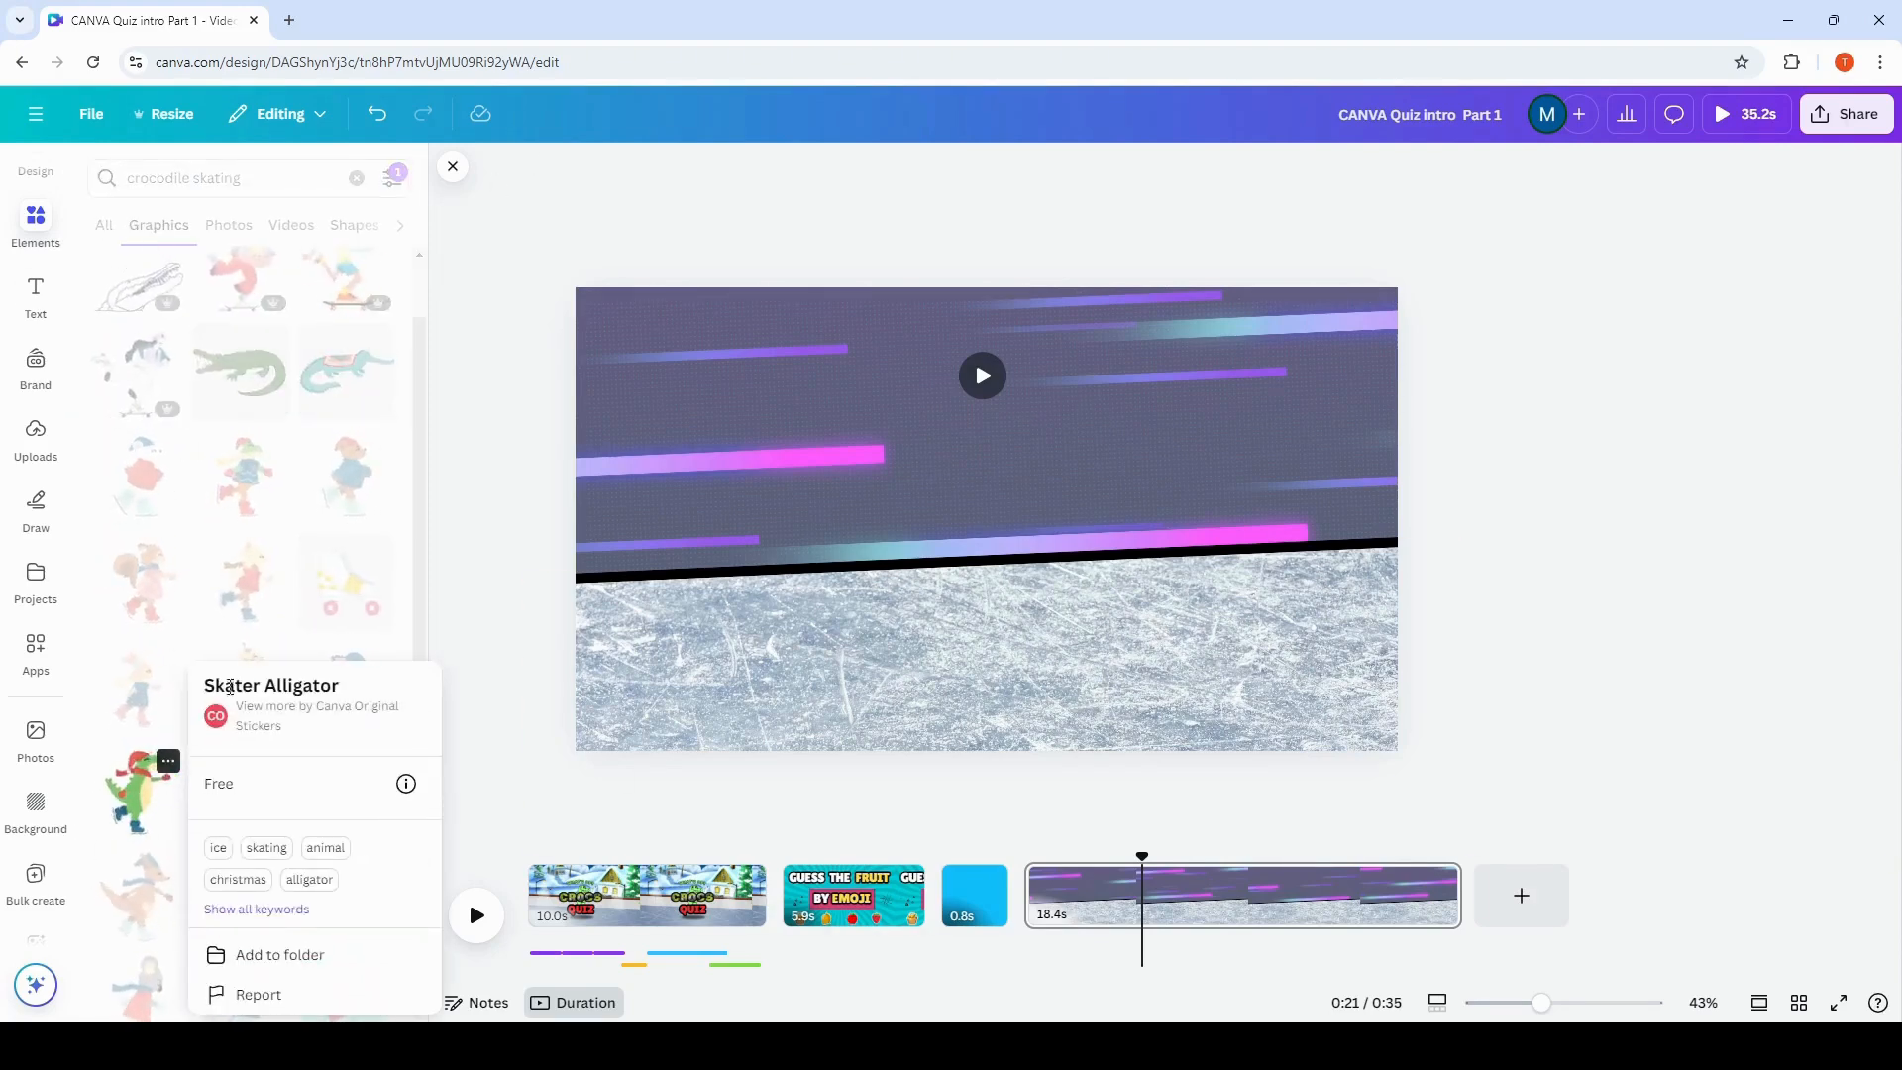
{"action": "left_click", "coordinate": [139, 796]}
{"action": "left_click", "coordinate": [139, 795]}
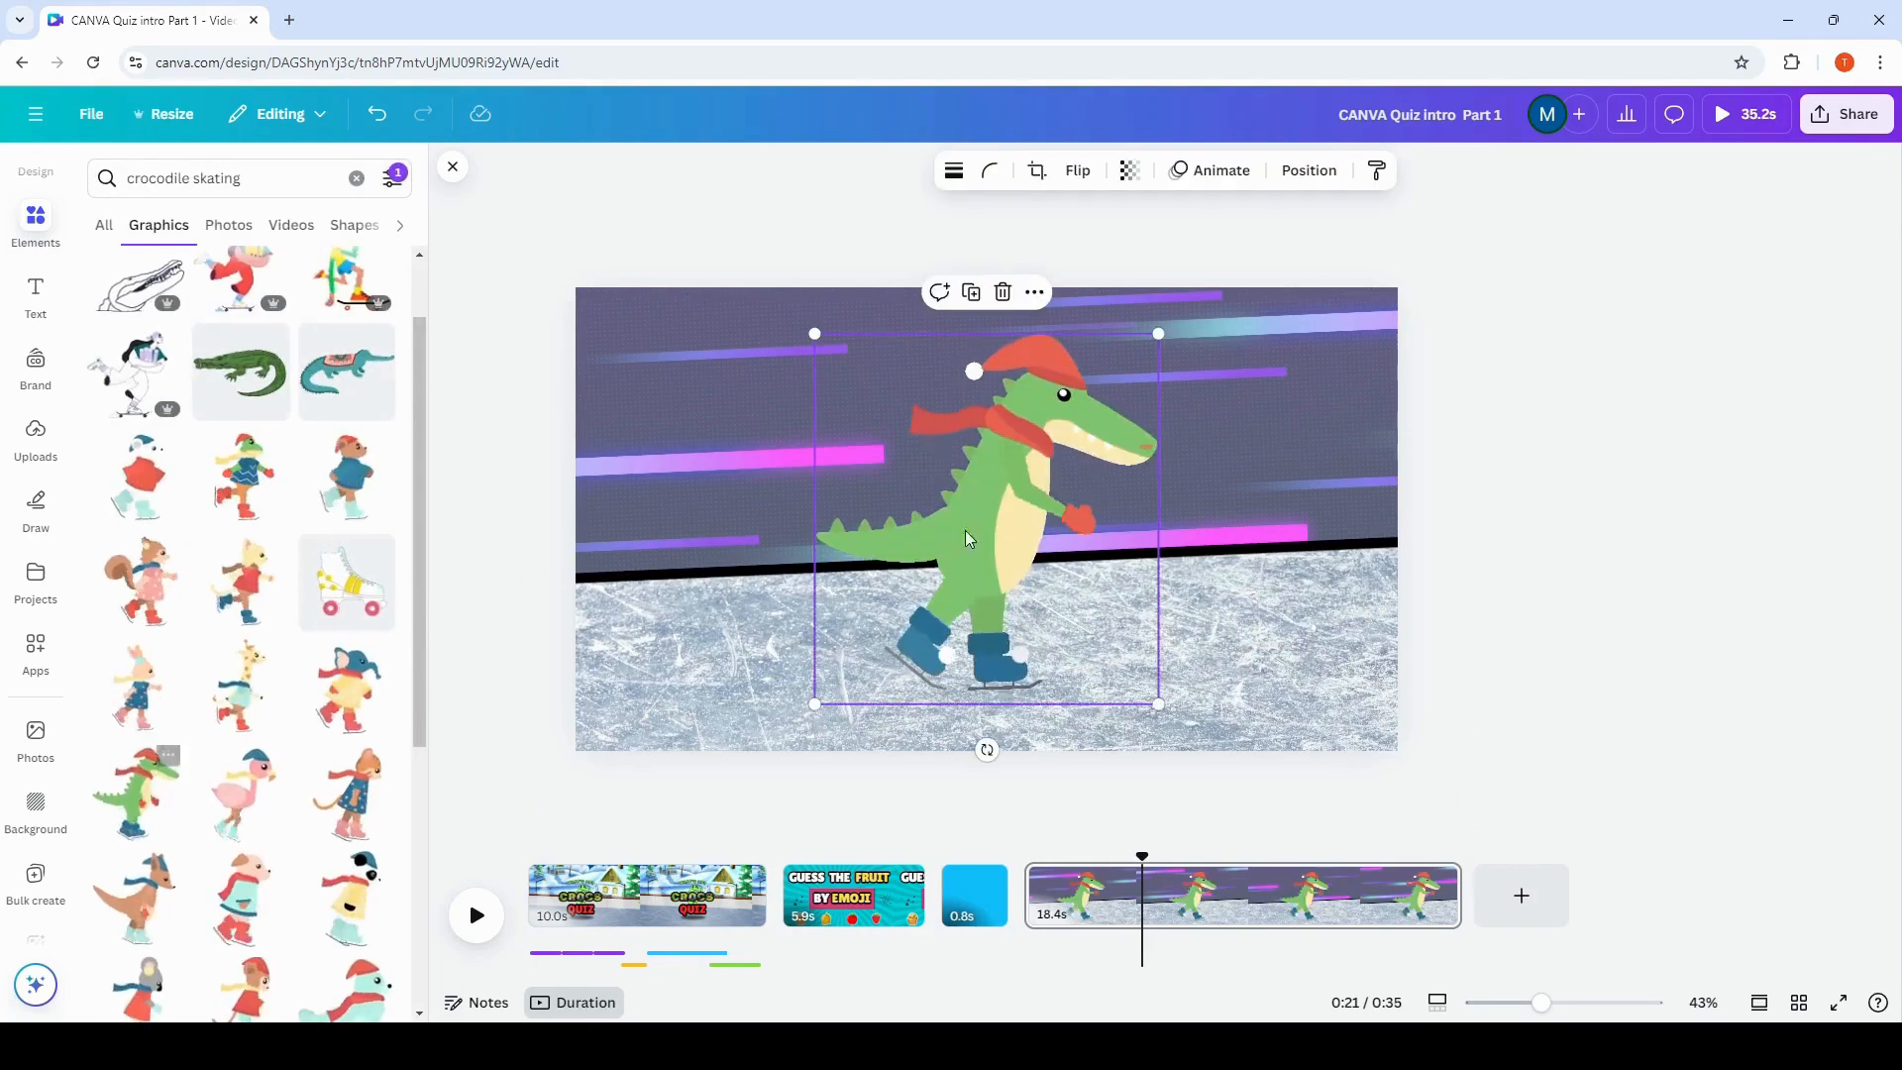
{"action": "left_click_drag", "start_coordinate": [1158, 334], "coordinate": [988, 409]}
{"action": "left_click_drag", "start_coordinate": [892, 595], "coordinate": [494, 634]}
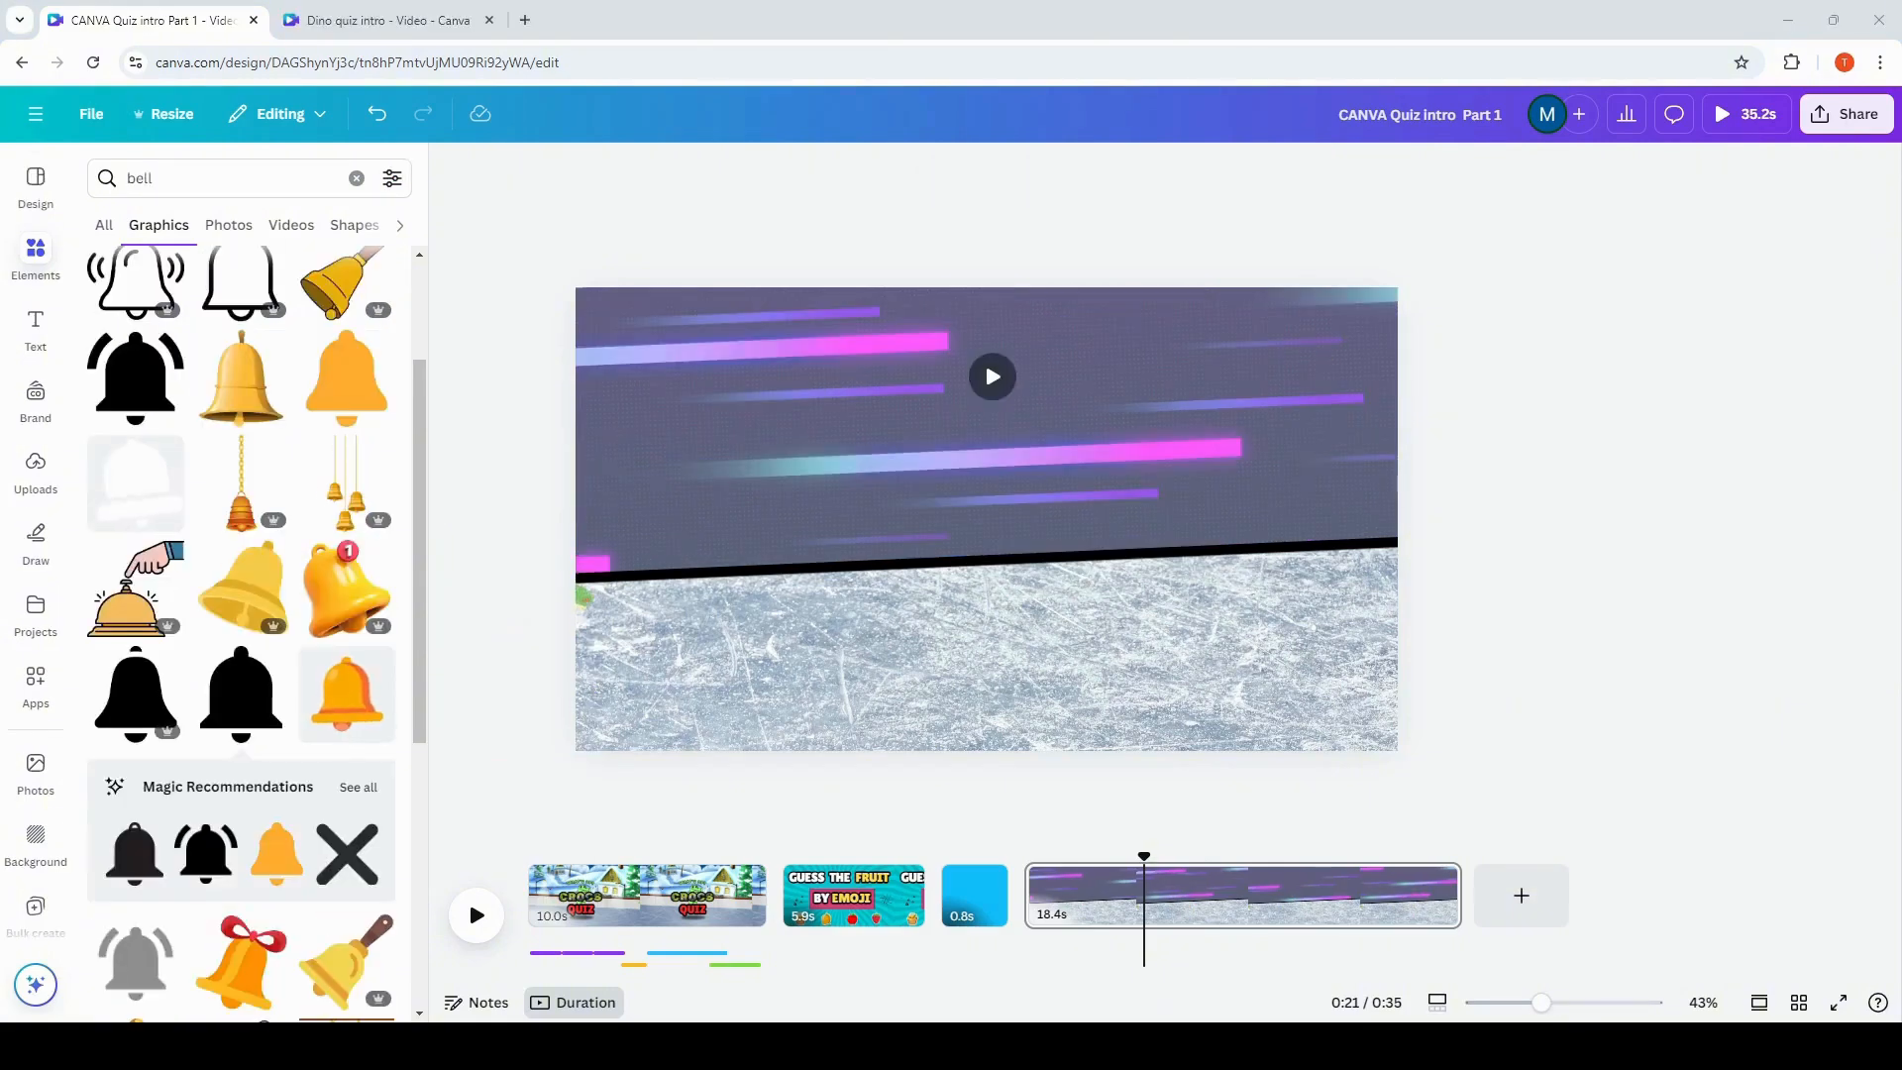
Lock the ice texture, the speed laser video and the black line layers together.
{"action": "left_click", "coordinate": [1202, 598]}
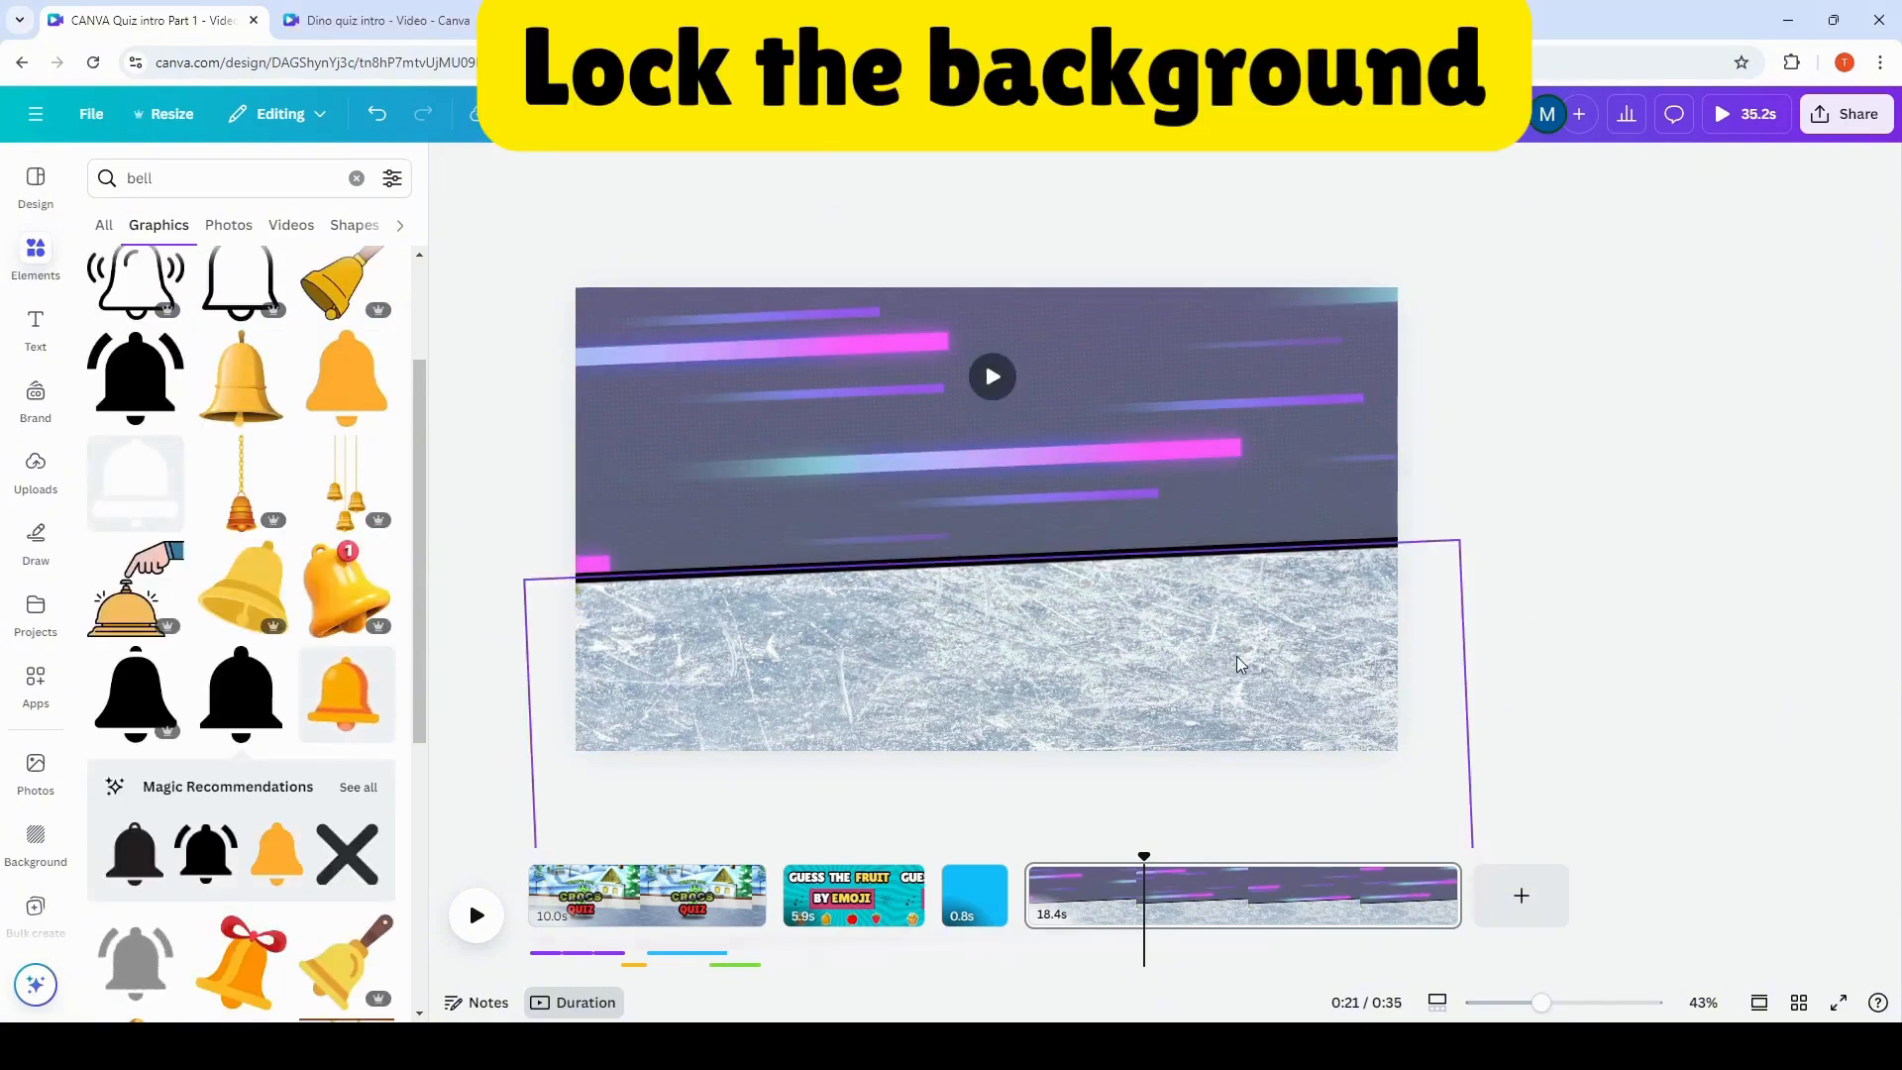
{"action": "left_click", "coordinate": [1418, 171]}
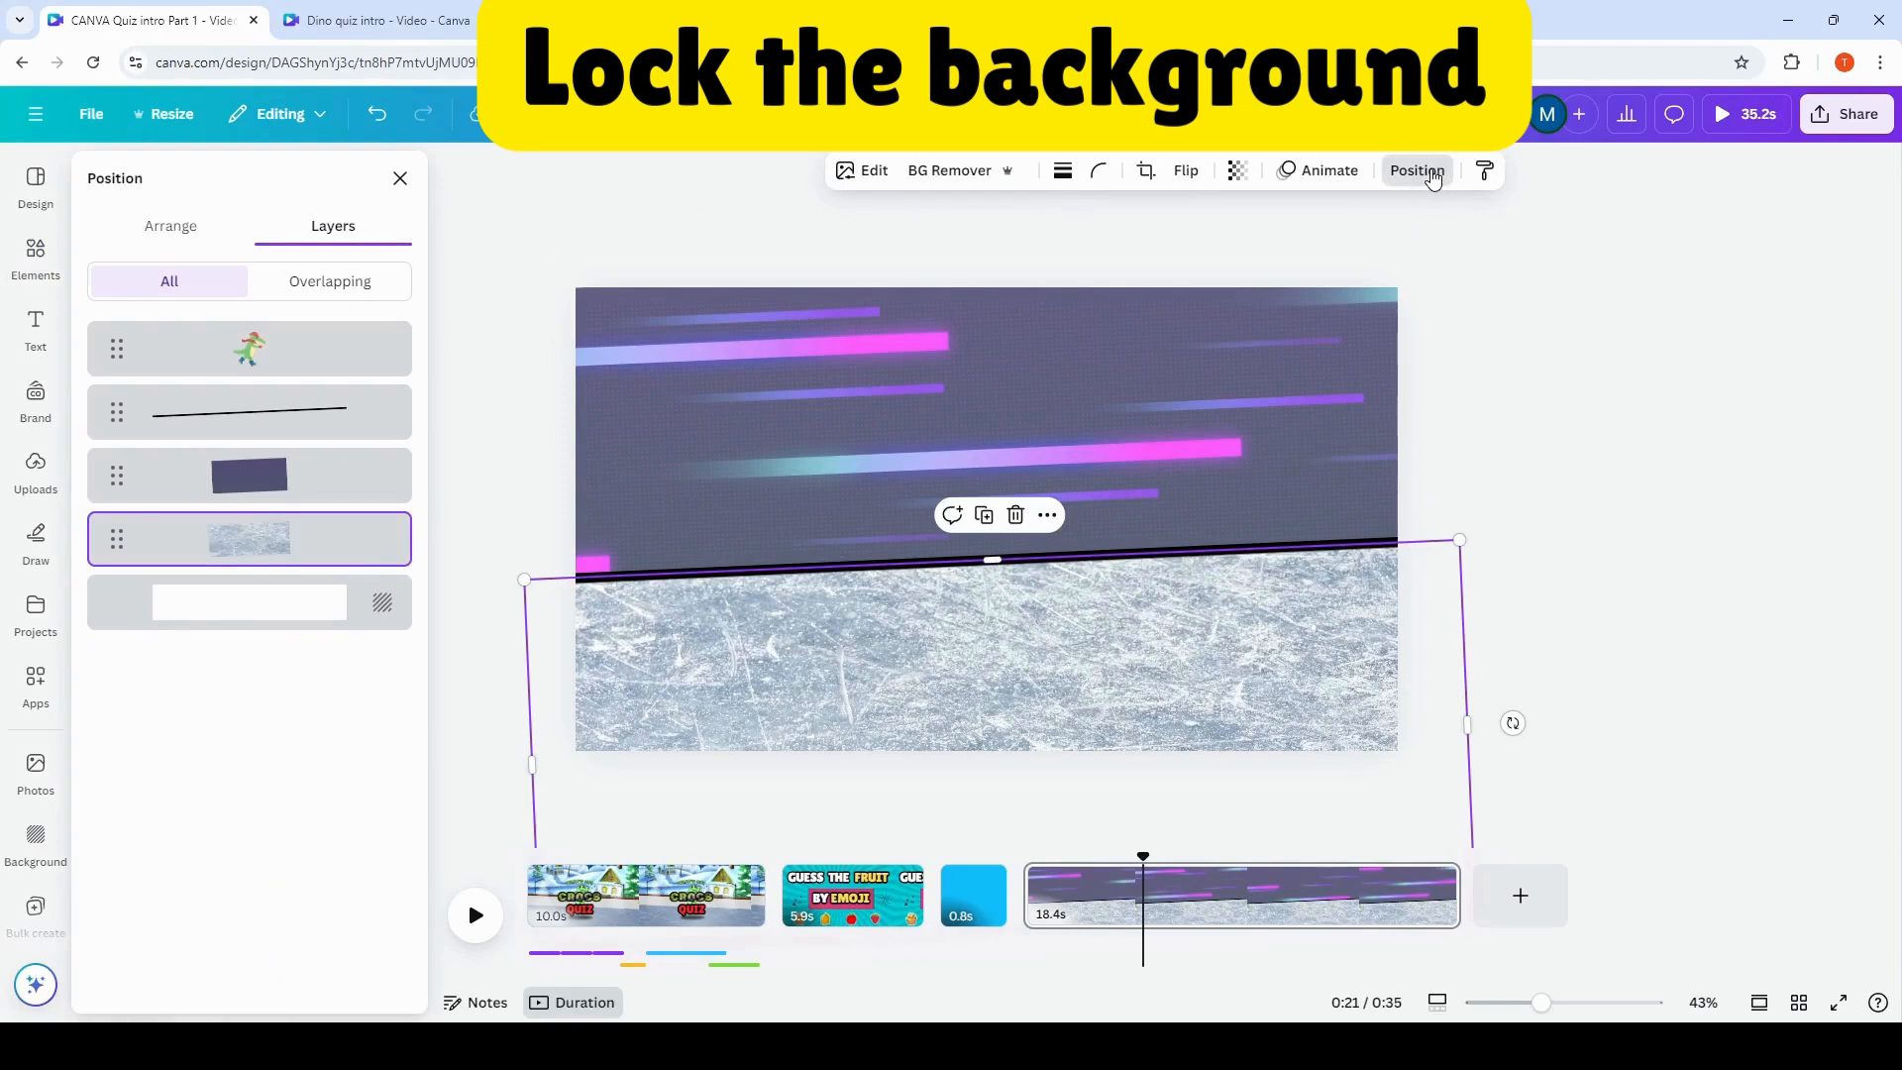
{"action": "mouse_move", "coordinate": [392, 538]}
{"action": "left_click", "coordinate": [361, 476], "text": "shift"}
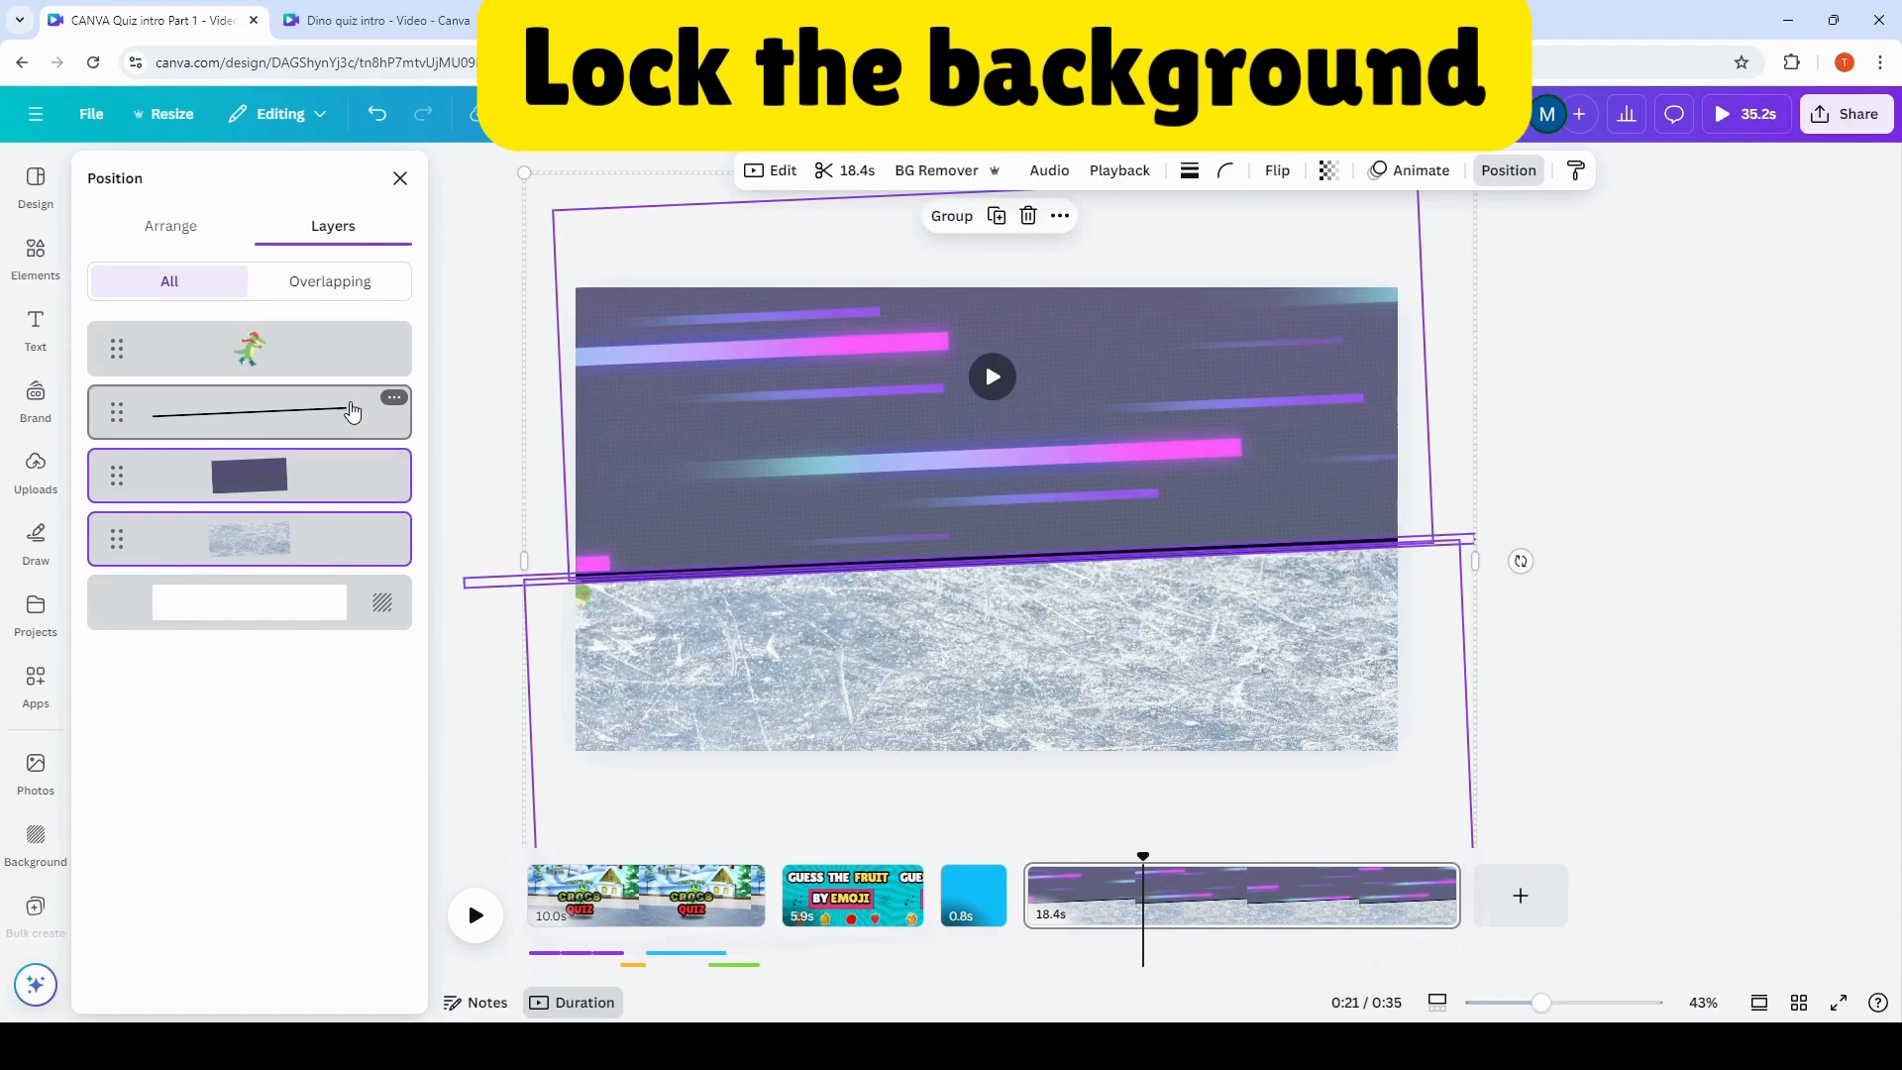
{"action": "left_click", "coordinate": [349, 415], "text": "shift"}
{"action": "right_click", "coordinate": [323, 481]}
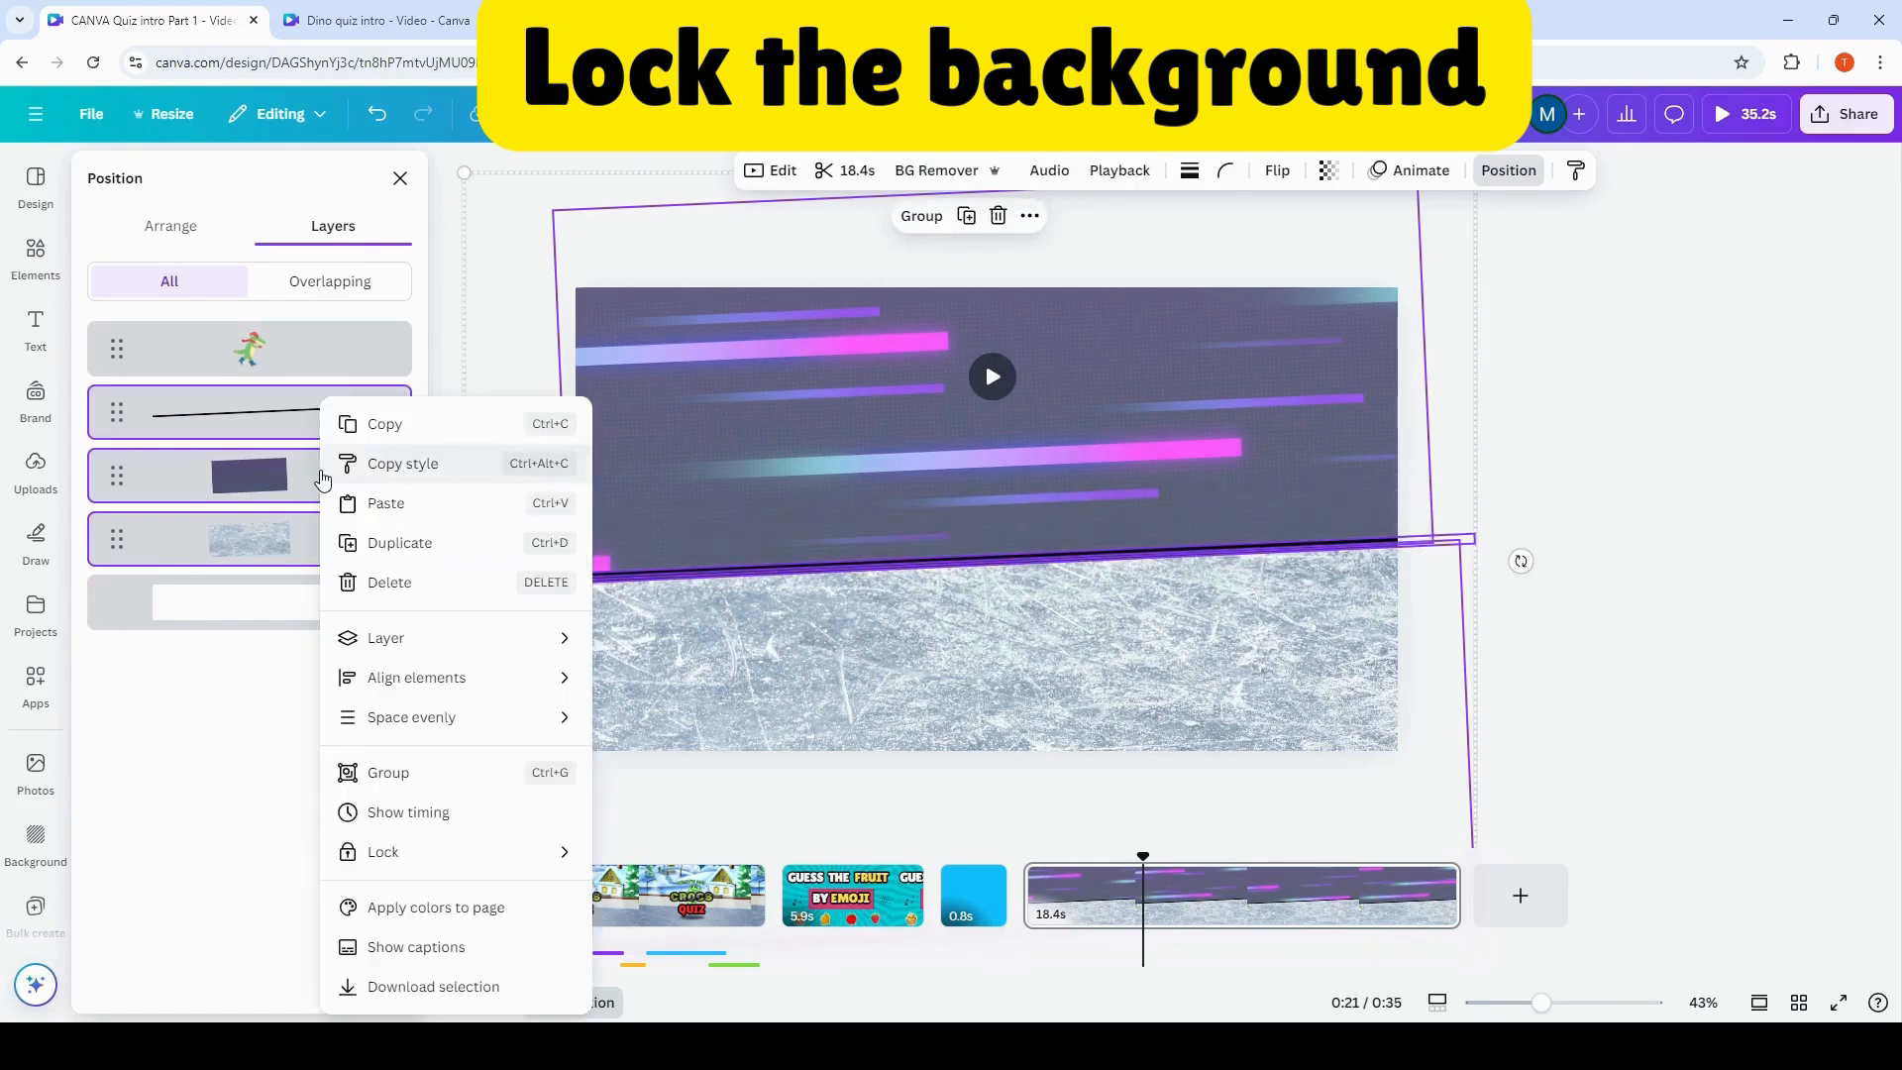
{"action": "mouse_move", "coordinate": [421, 858]}
{"action": "left_click", "coordinate": [631, 857]}
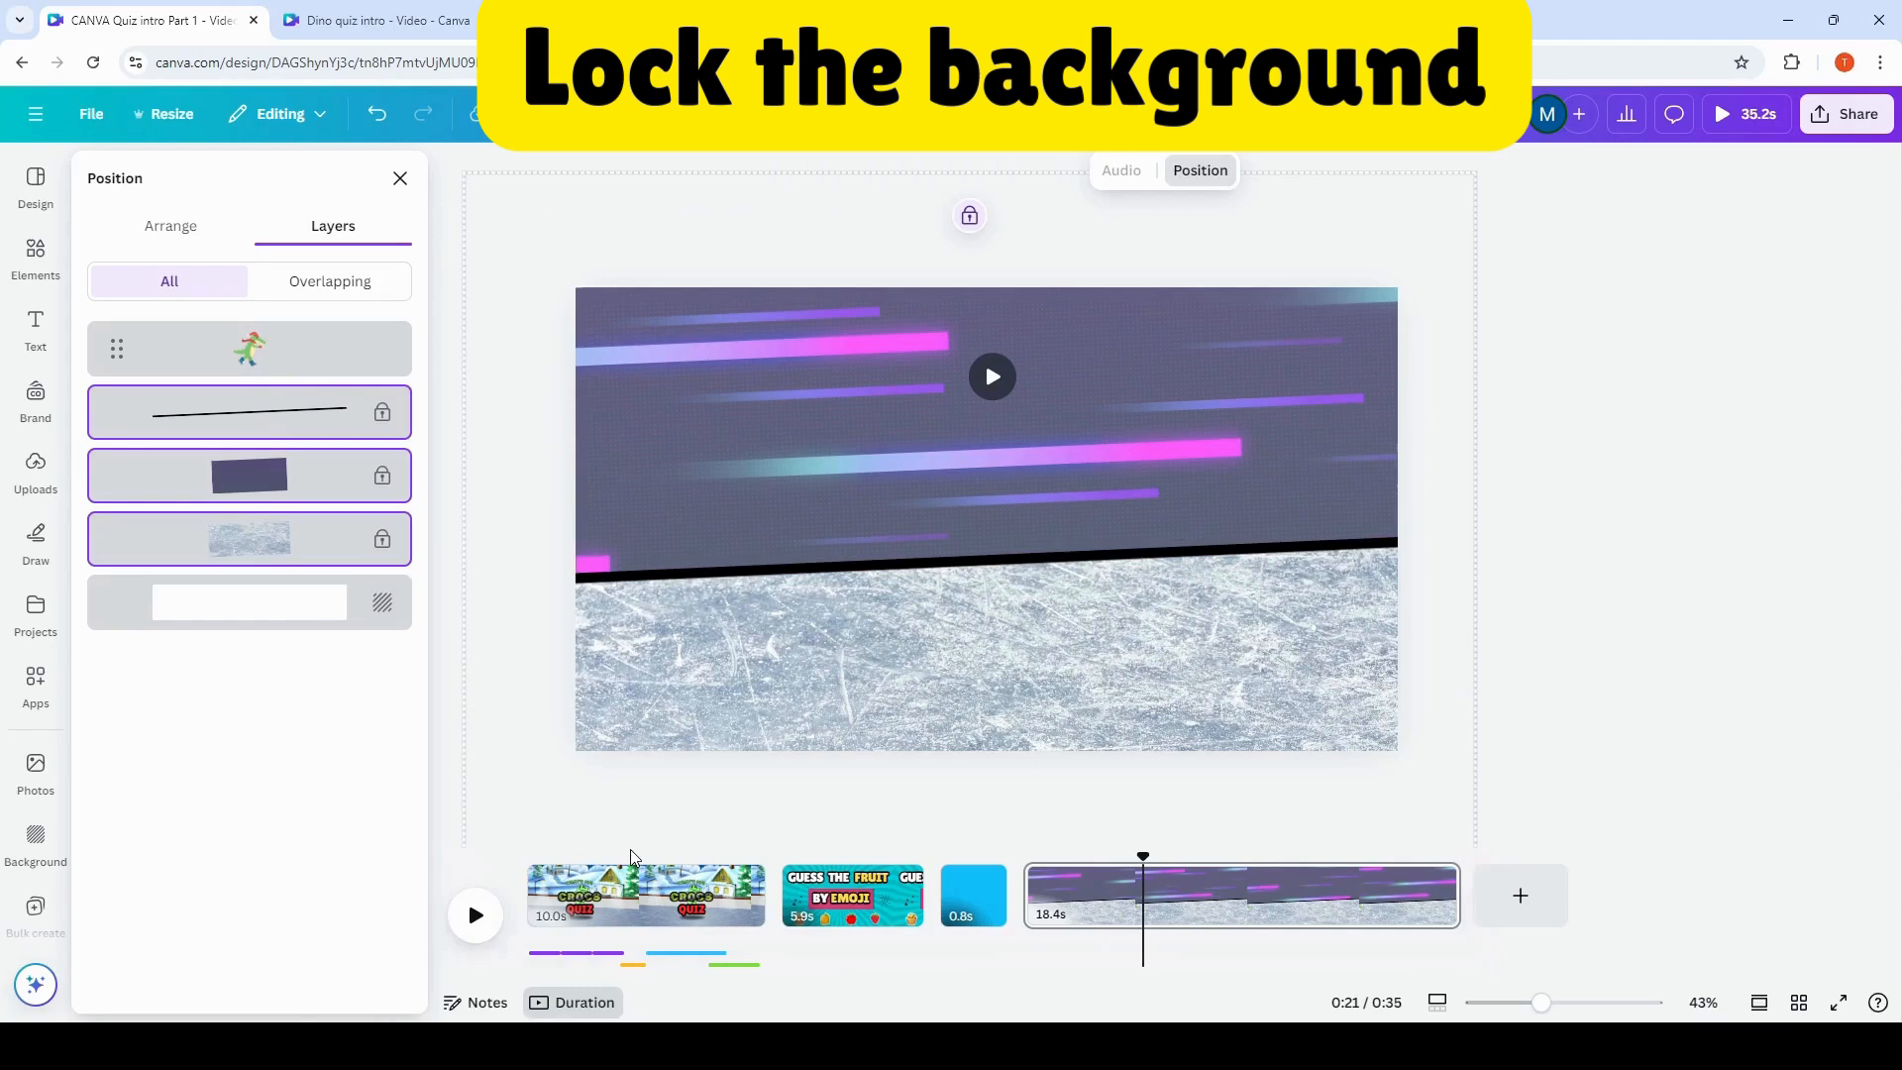
{"action": "left_click", "coordinate": [1731, 375]}
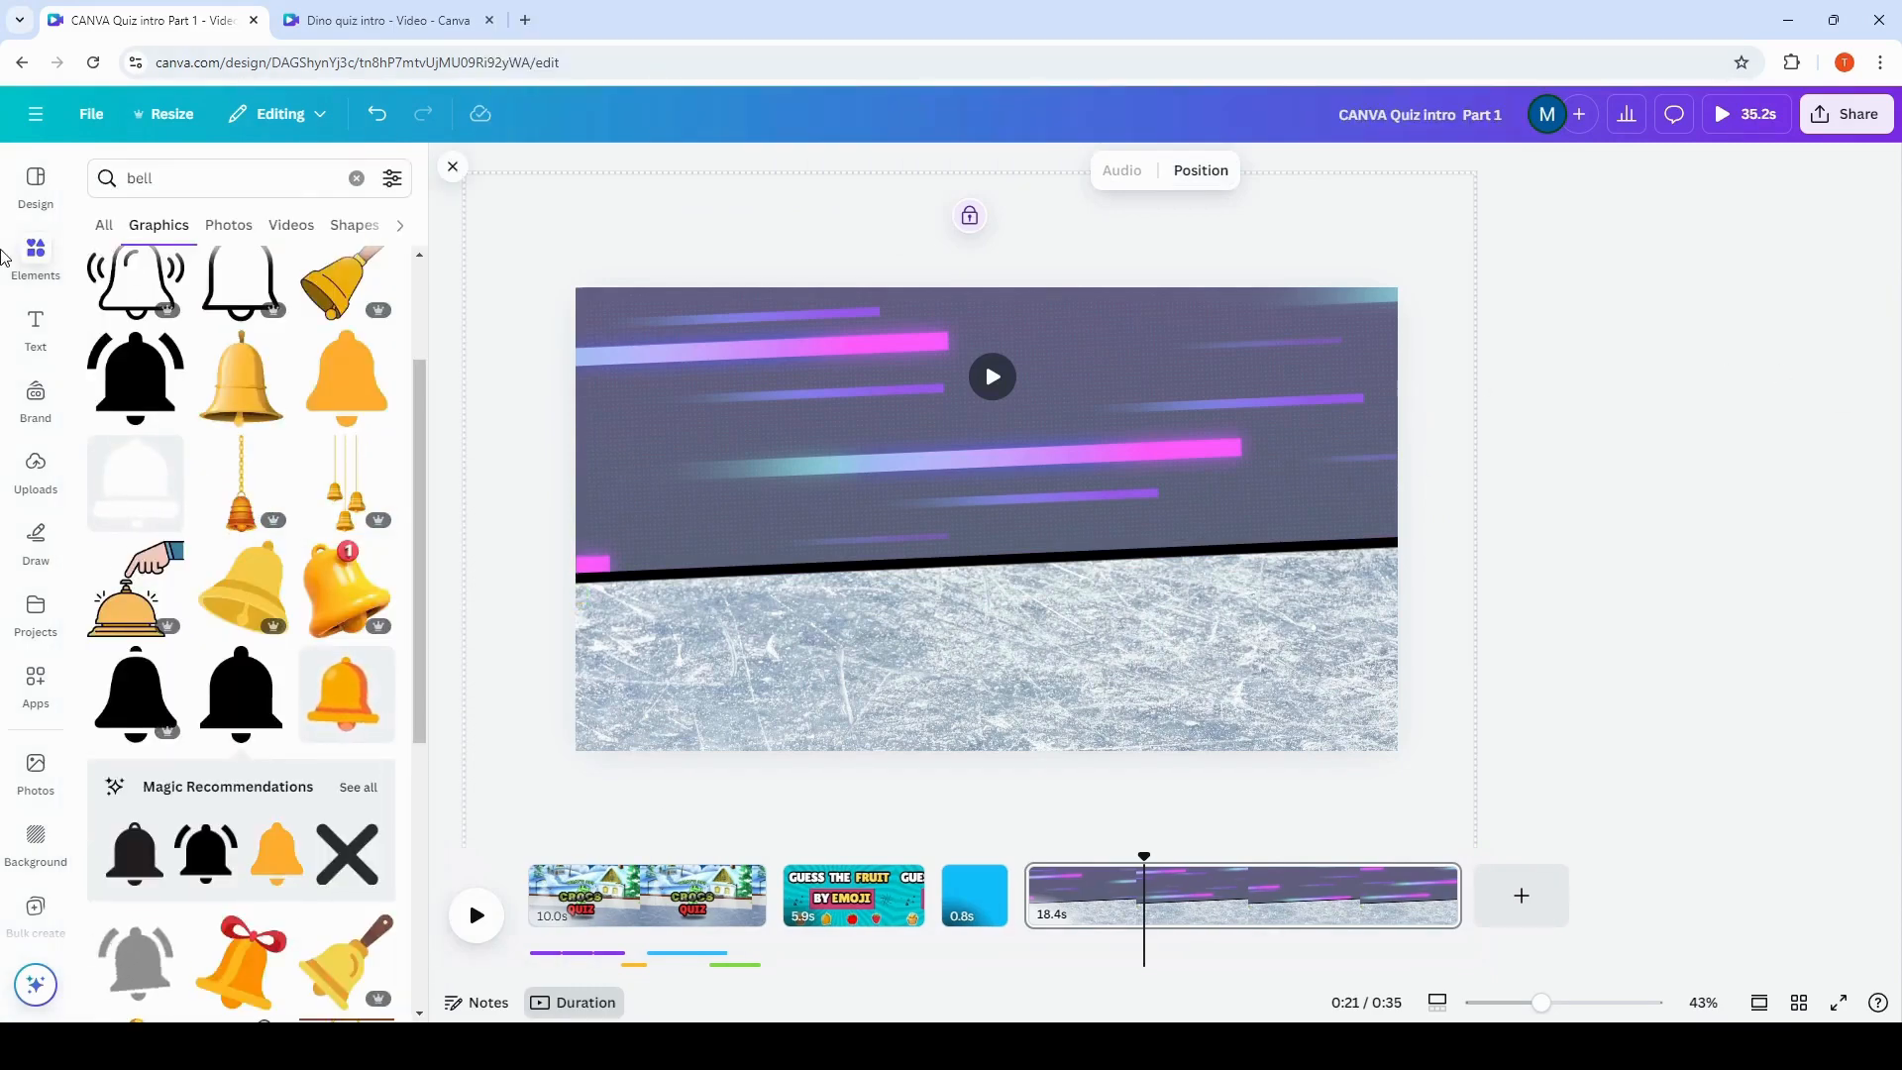
Replace the bell search in the elements library with a search for frame.
{"action": "left_click", "coordinate": [35, 256]}
{"action": "left_click", "coordinate": [357, 186]}
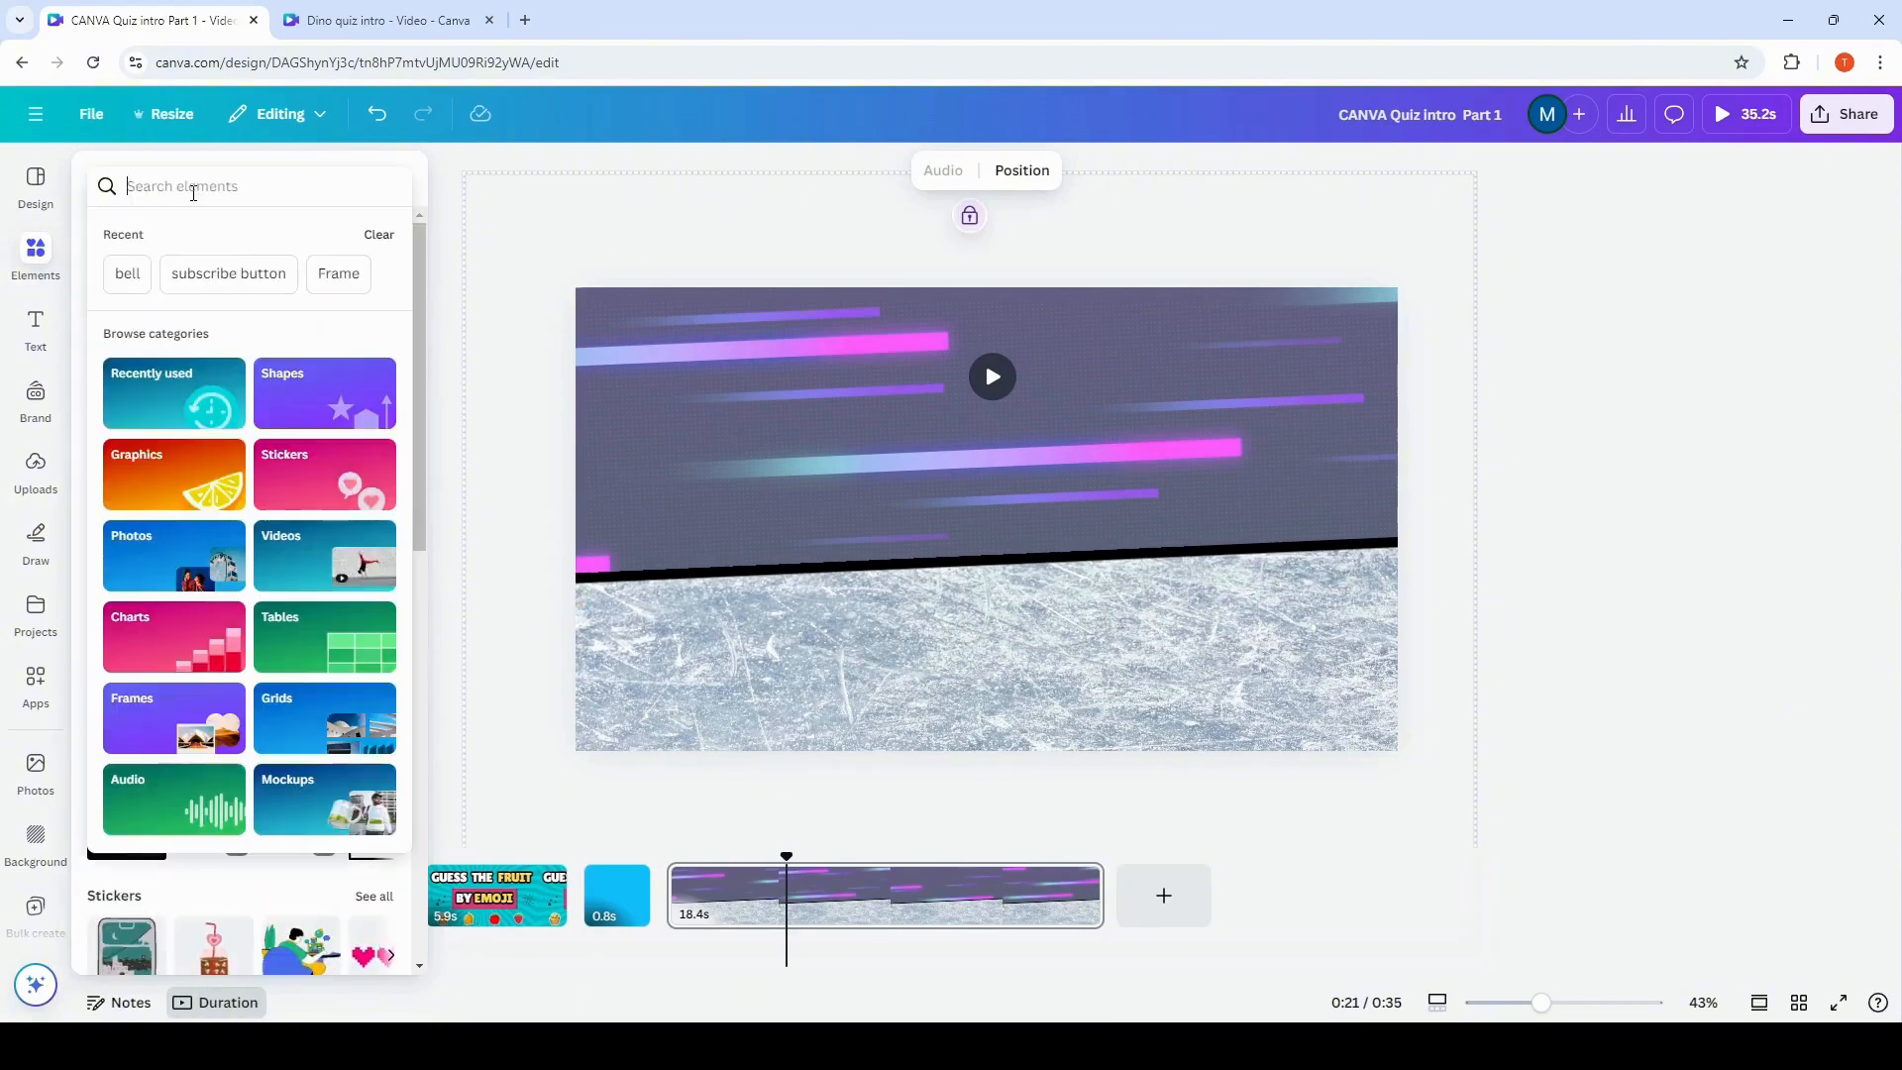
{"action": "type", "text": "frame"}
{"action": "key", "text": "Return"}
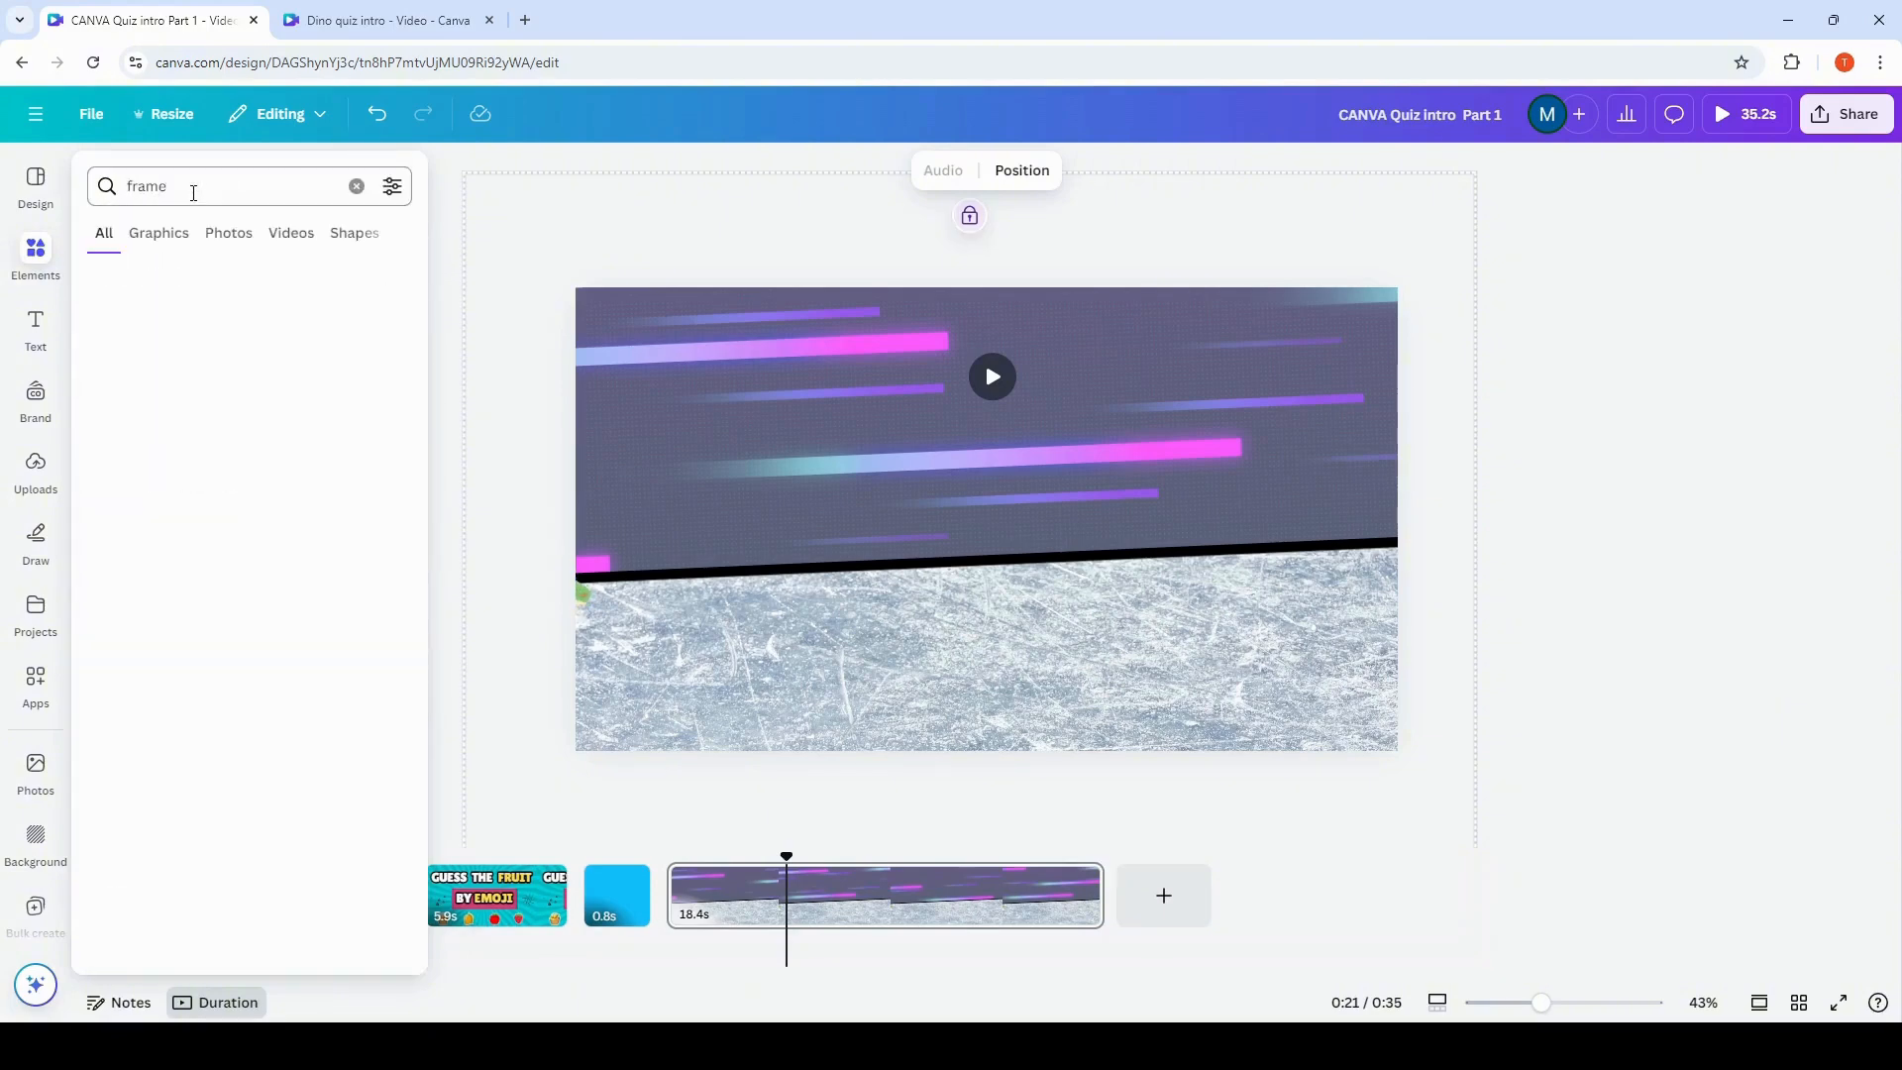
{"action": "mouse_move", "coordinate": [35, 400]}
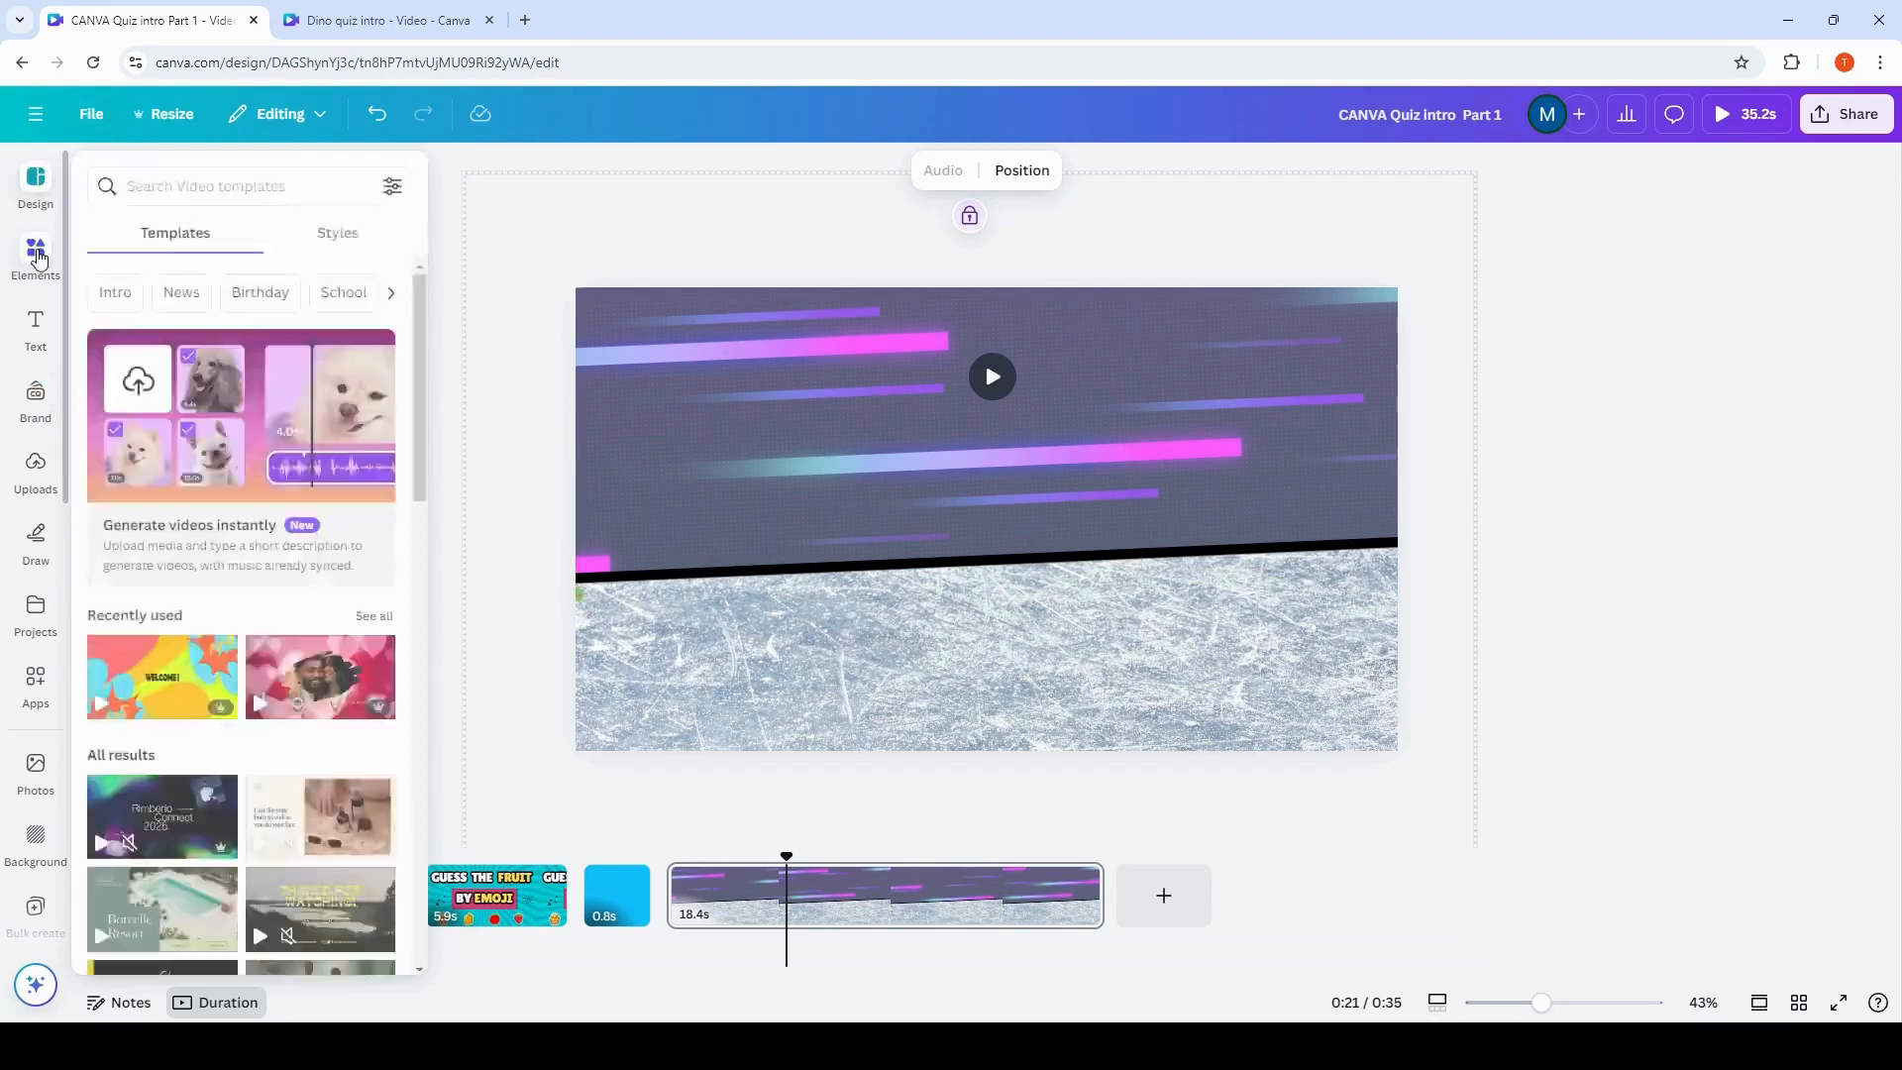
{"action": "left_click", "coordinate": [38, 260]}
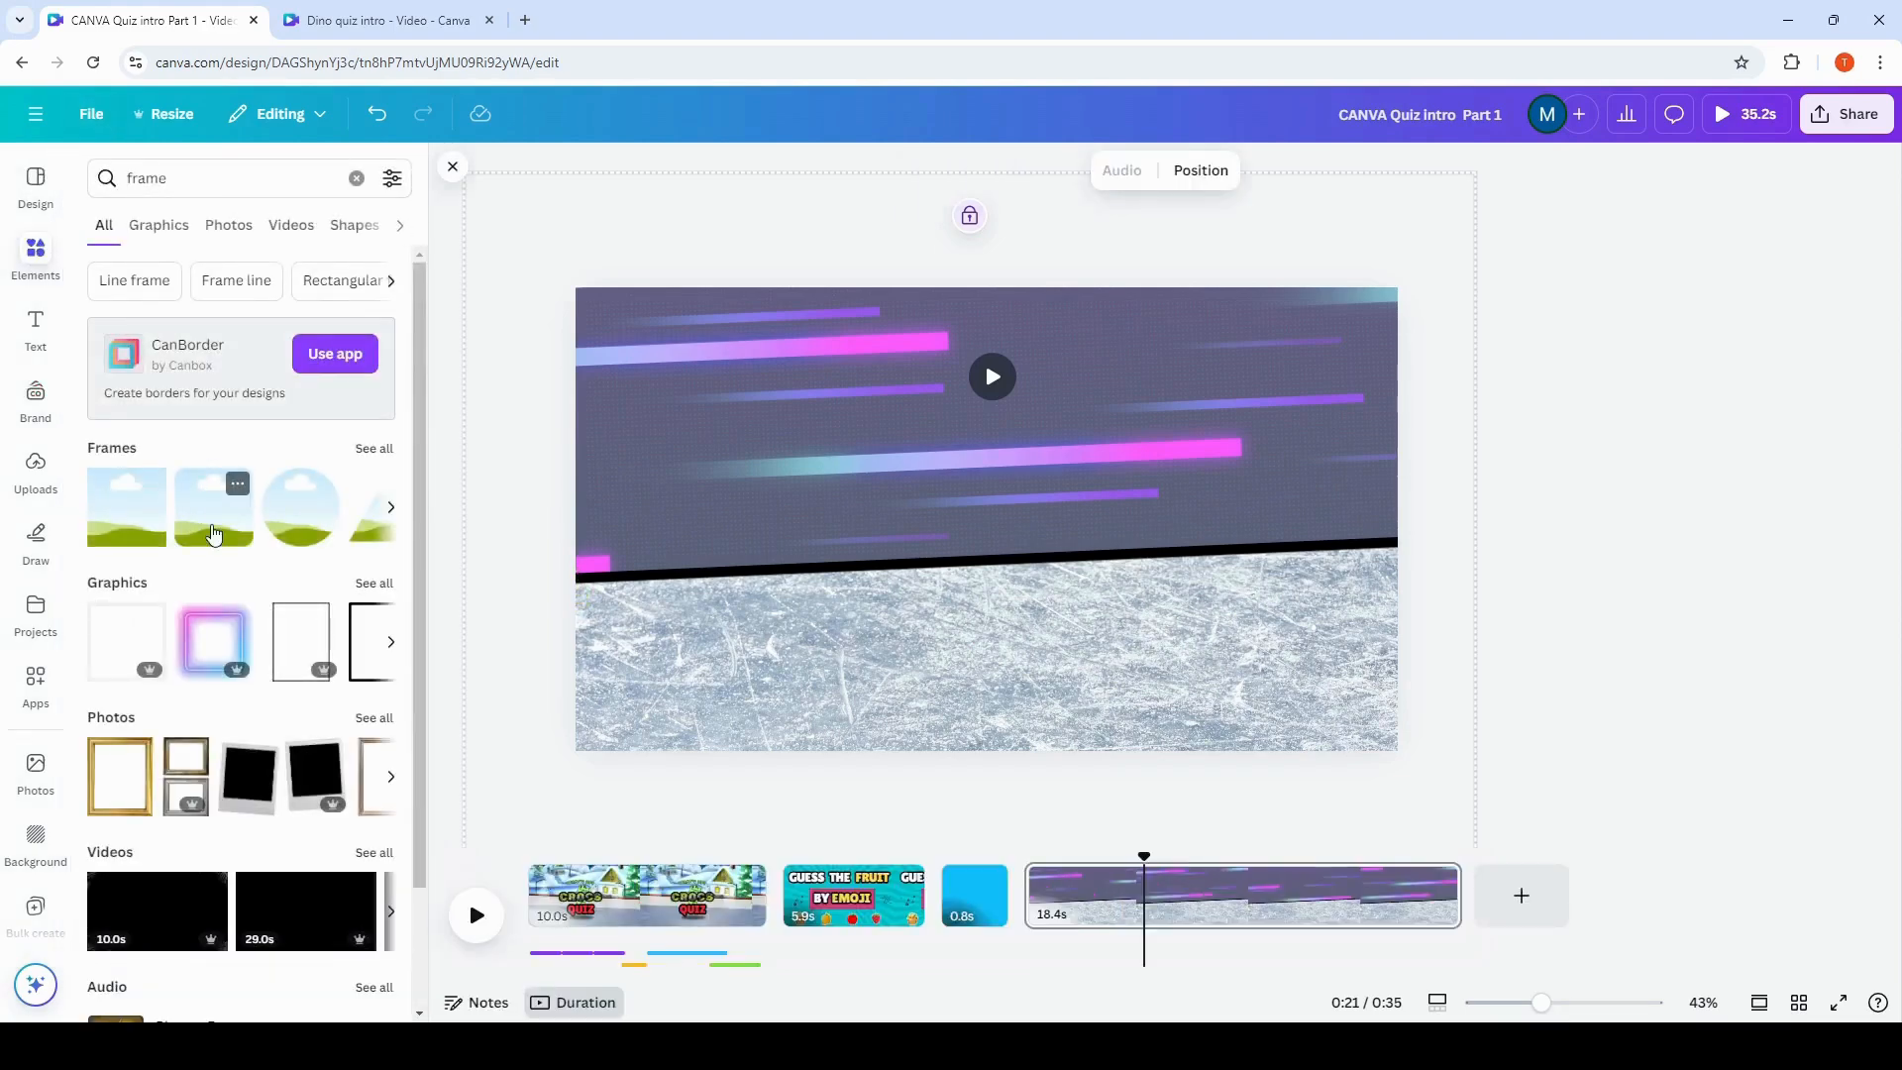
Insert the rounded square frame, shrink it to about half size and place it in the laser area's left part.
{"action": "left_click", "coordinate": [230, 493]}
{"action": "left_click", "coordinate": [1120, 465]}
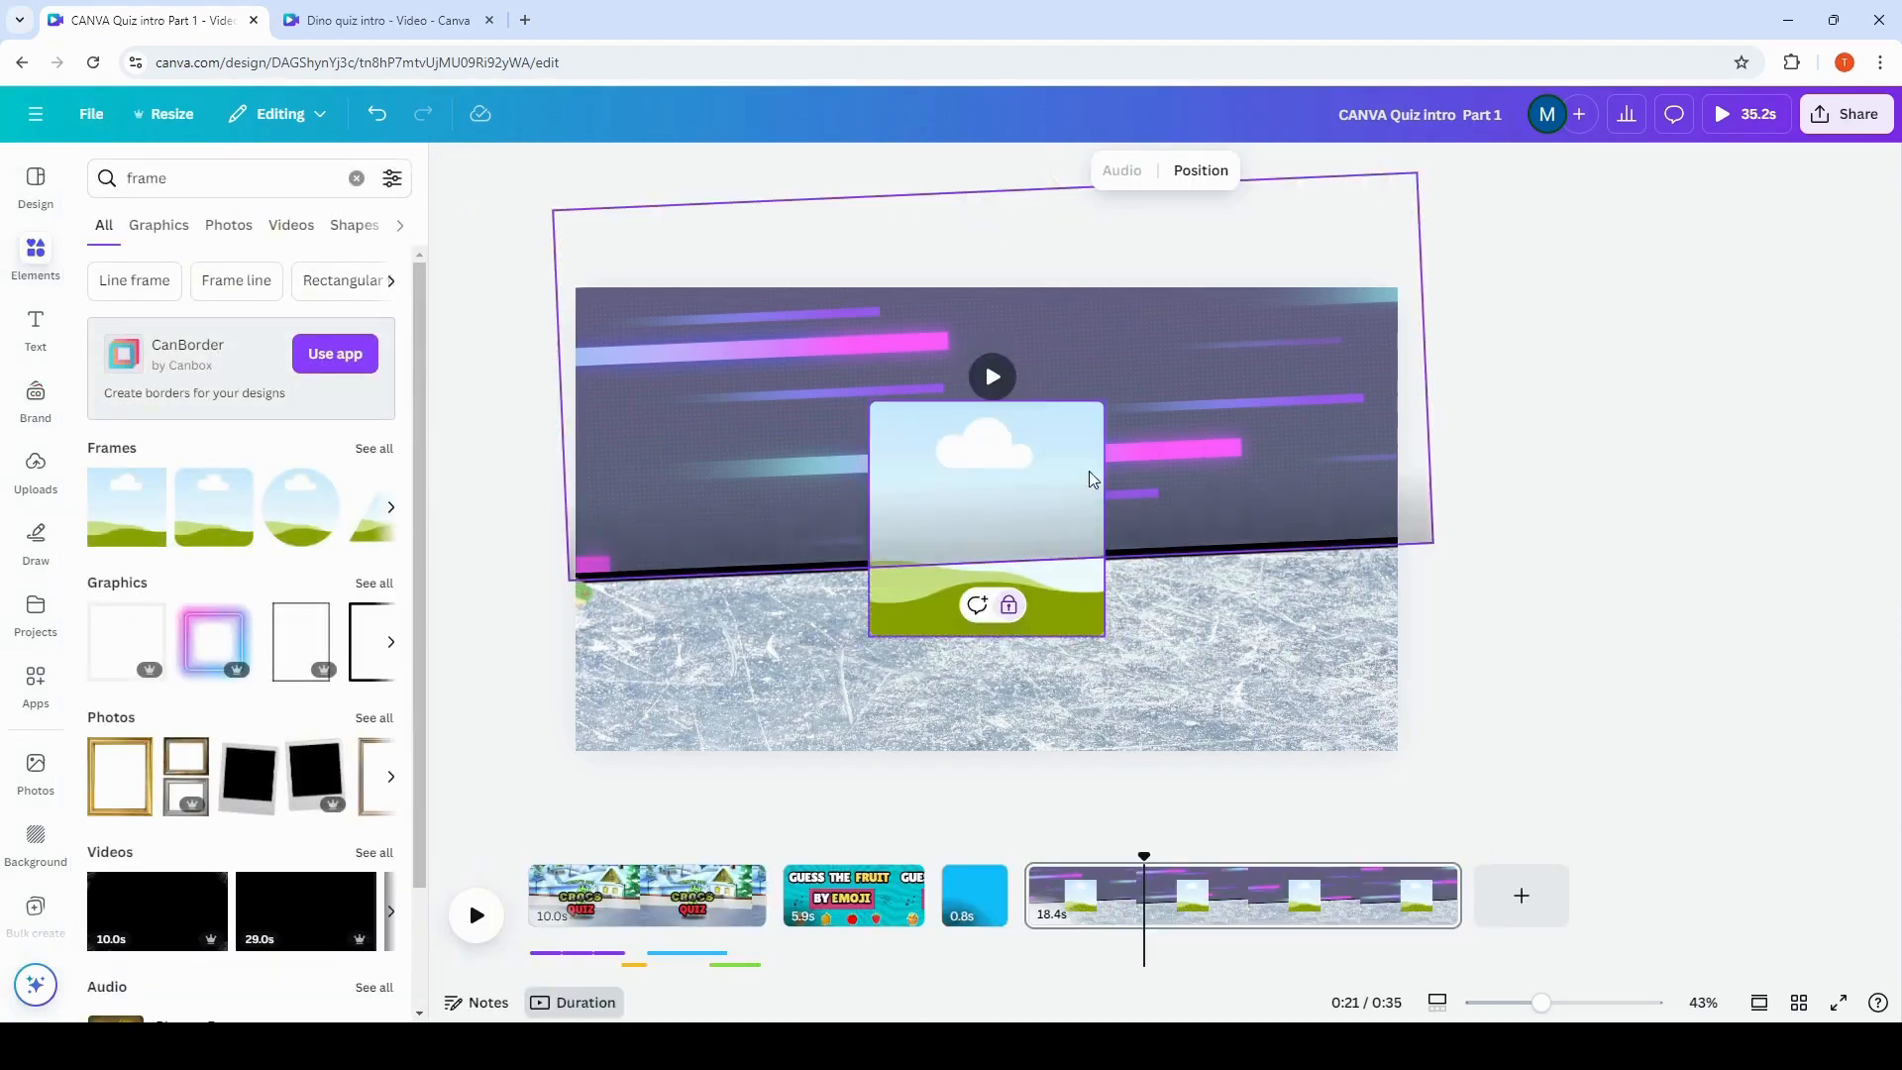
{"action": "left_click", "coordinate": [1095, 412]}
{"action": "left_click_drag", "start_coordinate": [1106, 403], "coordinate": [1000, 507]}
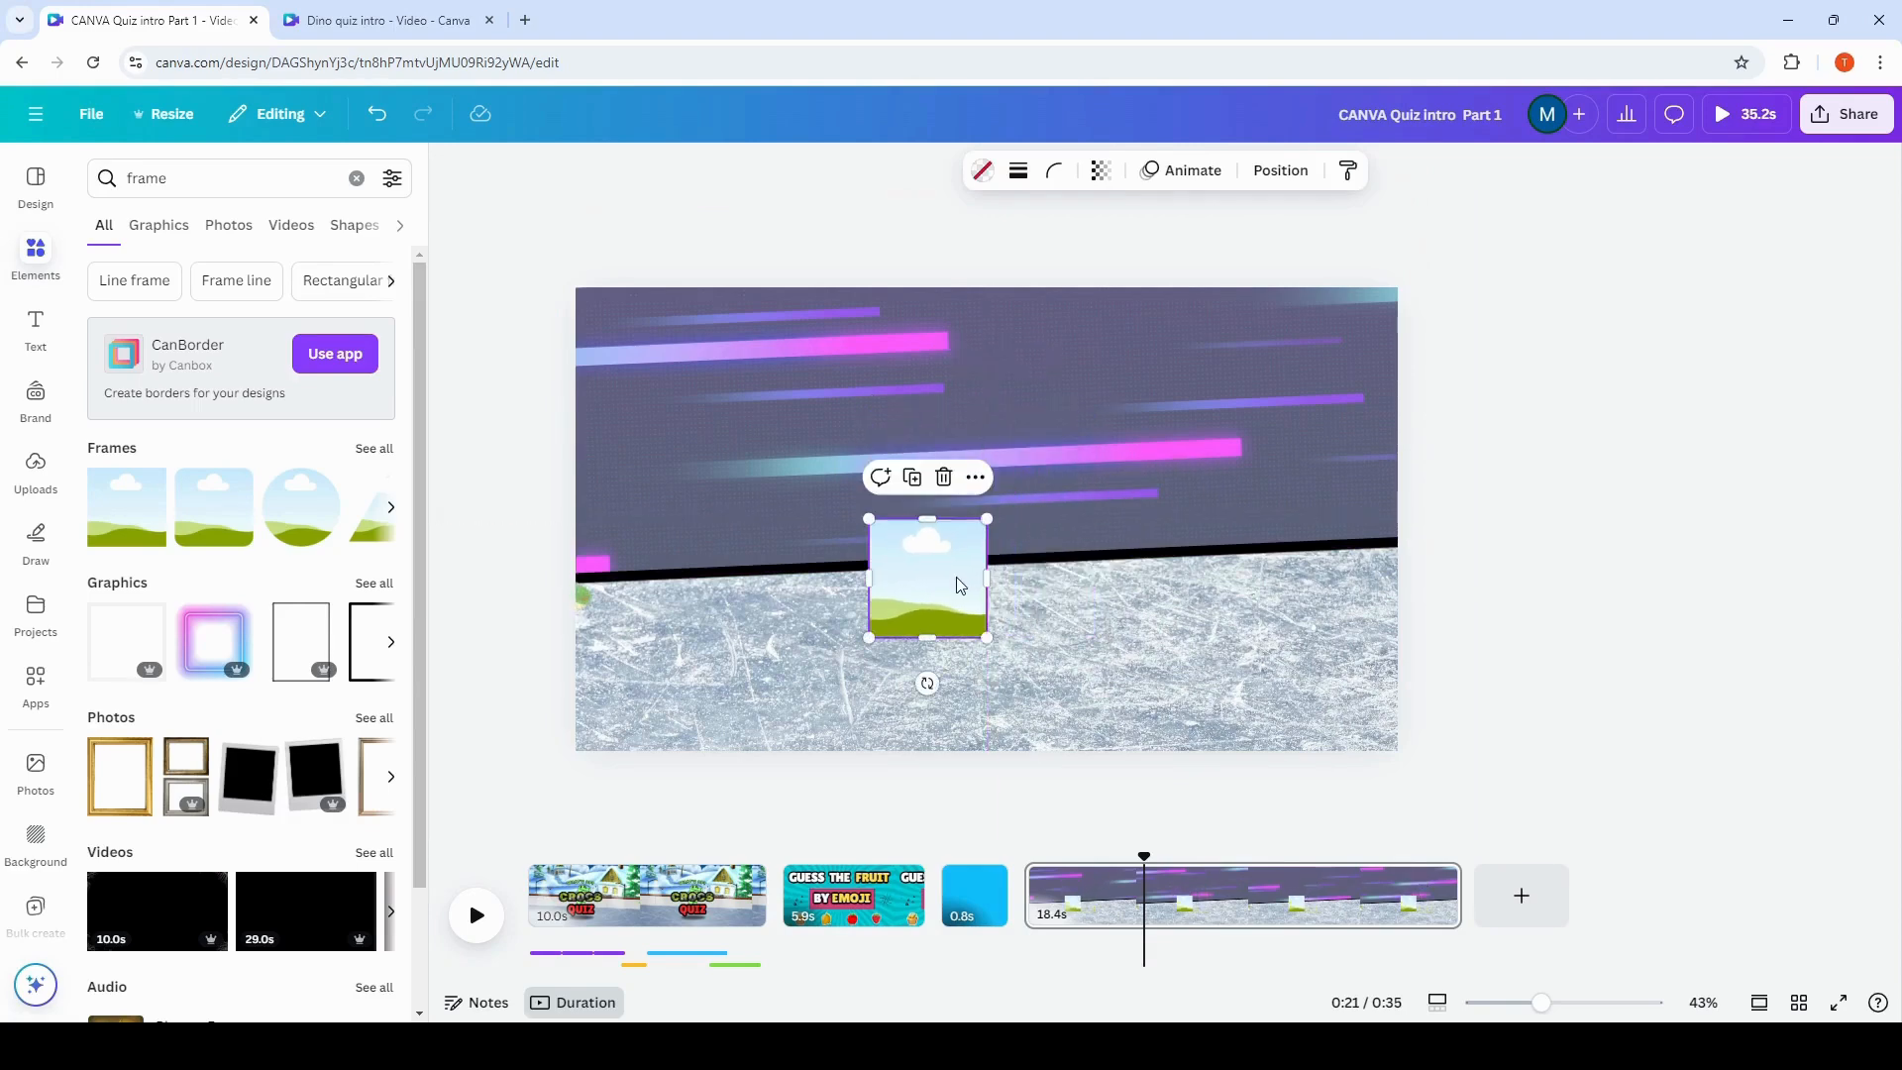
{"action": "left_click_drag", "start_coordinate": [953, 578], "coordinate": [754, 439]}
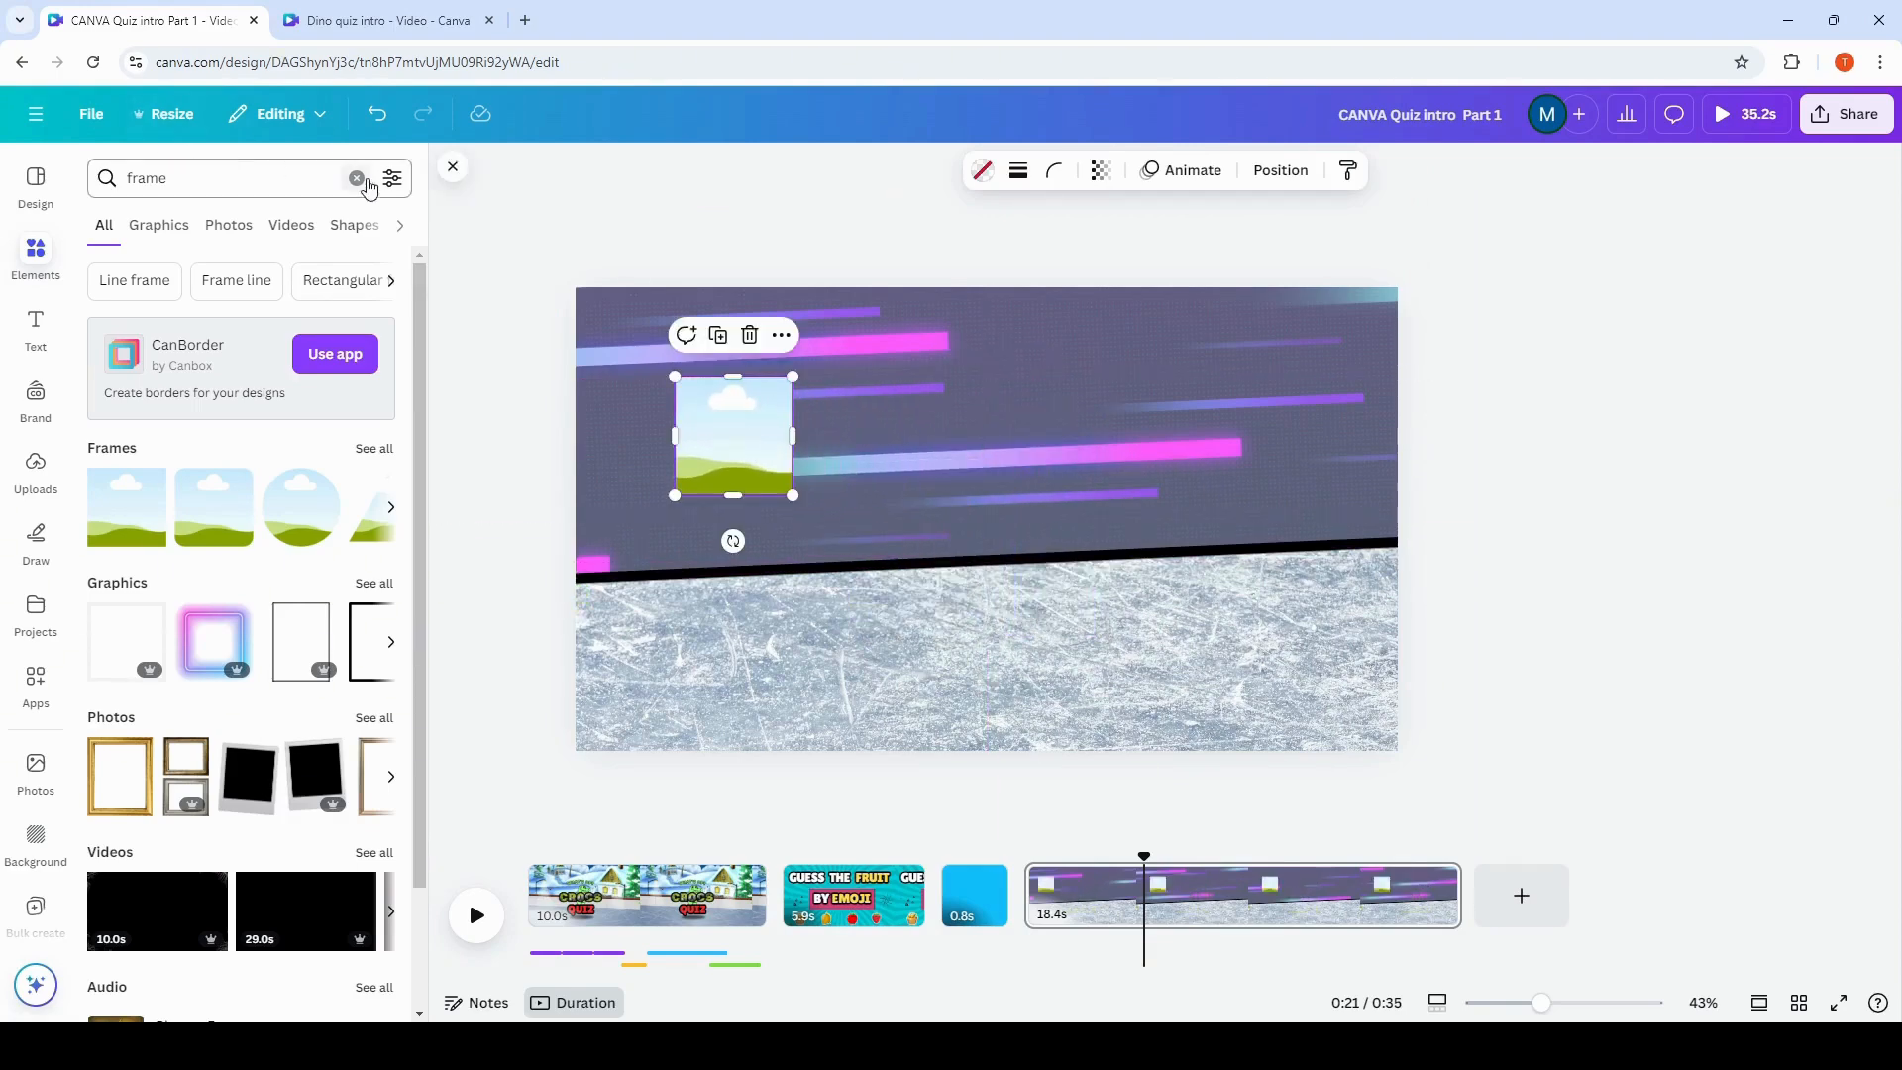
Search the elements for subscribe button, restrict the results to graphics and browse them for a free animated button.
{"action": "left_click", "coordinate": [357, 179]}
{"action": "left_click", "coordinate": [299, 266]}
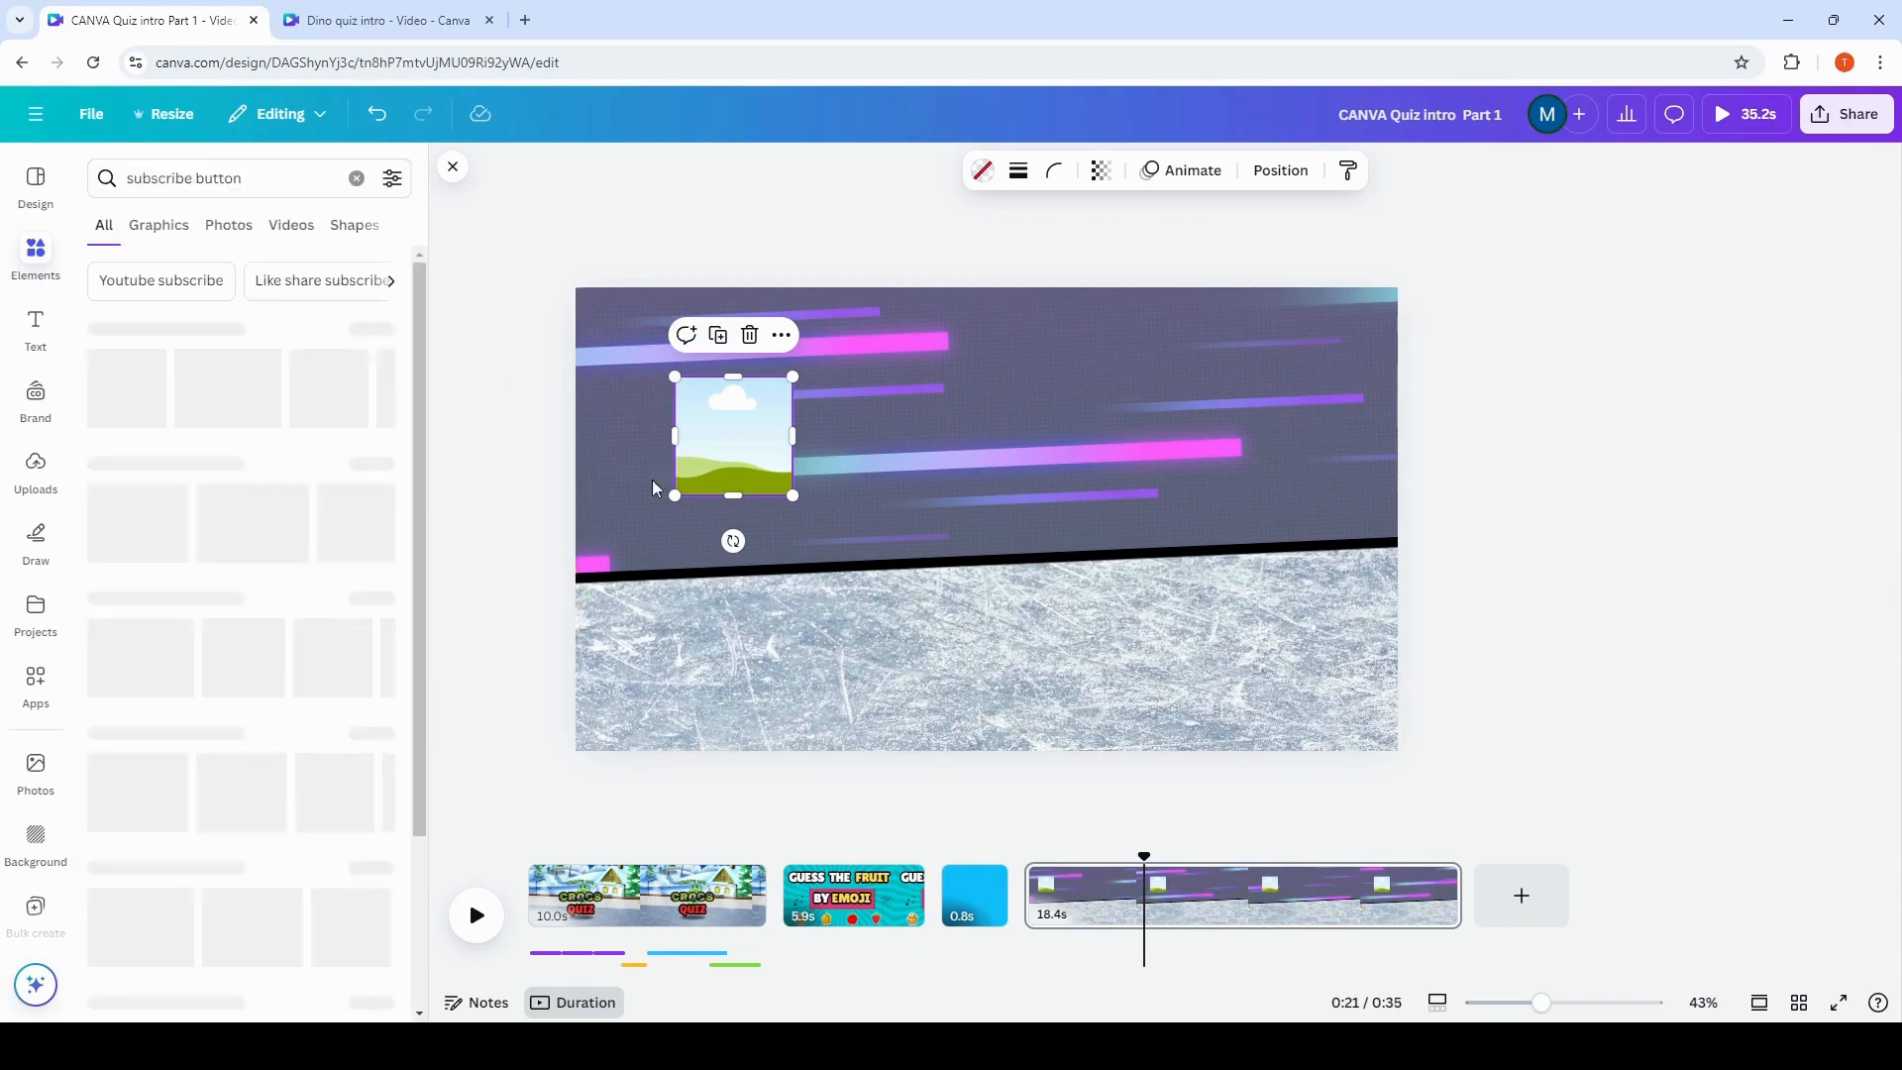
{"action": "left_click", "coordinate": [181, 233]}
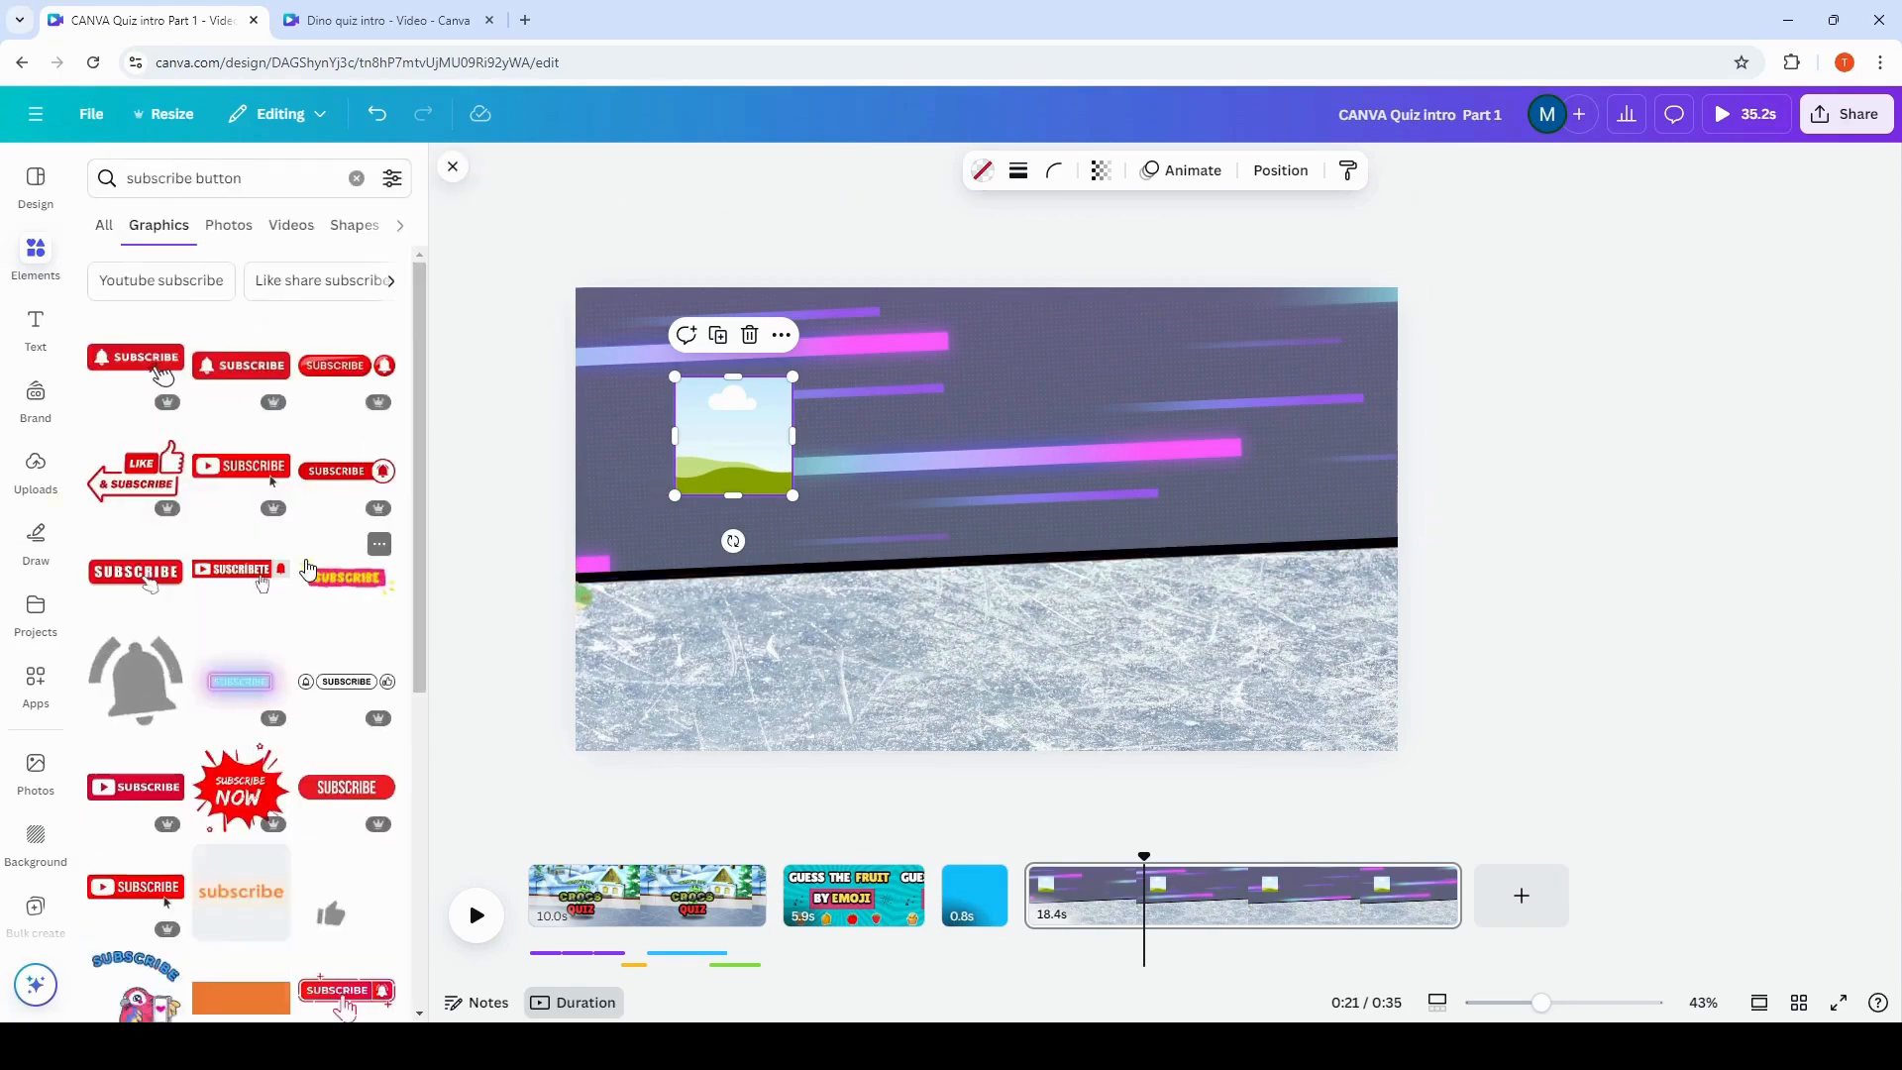
{"action": "scroll", "coordinate": [308, 570], "scroll_direction": "down", "scroll_amount": 6}
{"action": "scroll", "coordinate": [308, 570], "scroll_direction": "down", "scroll_amount": 5}
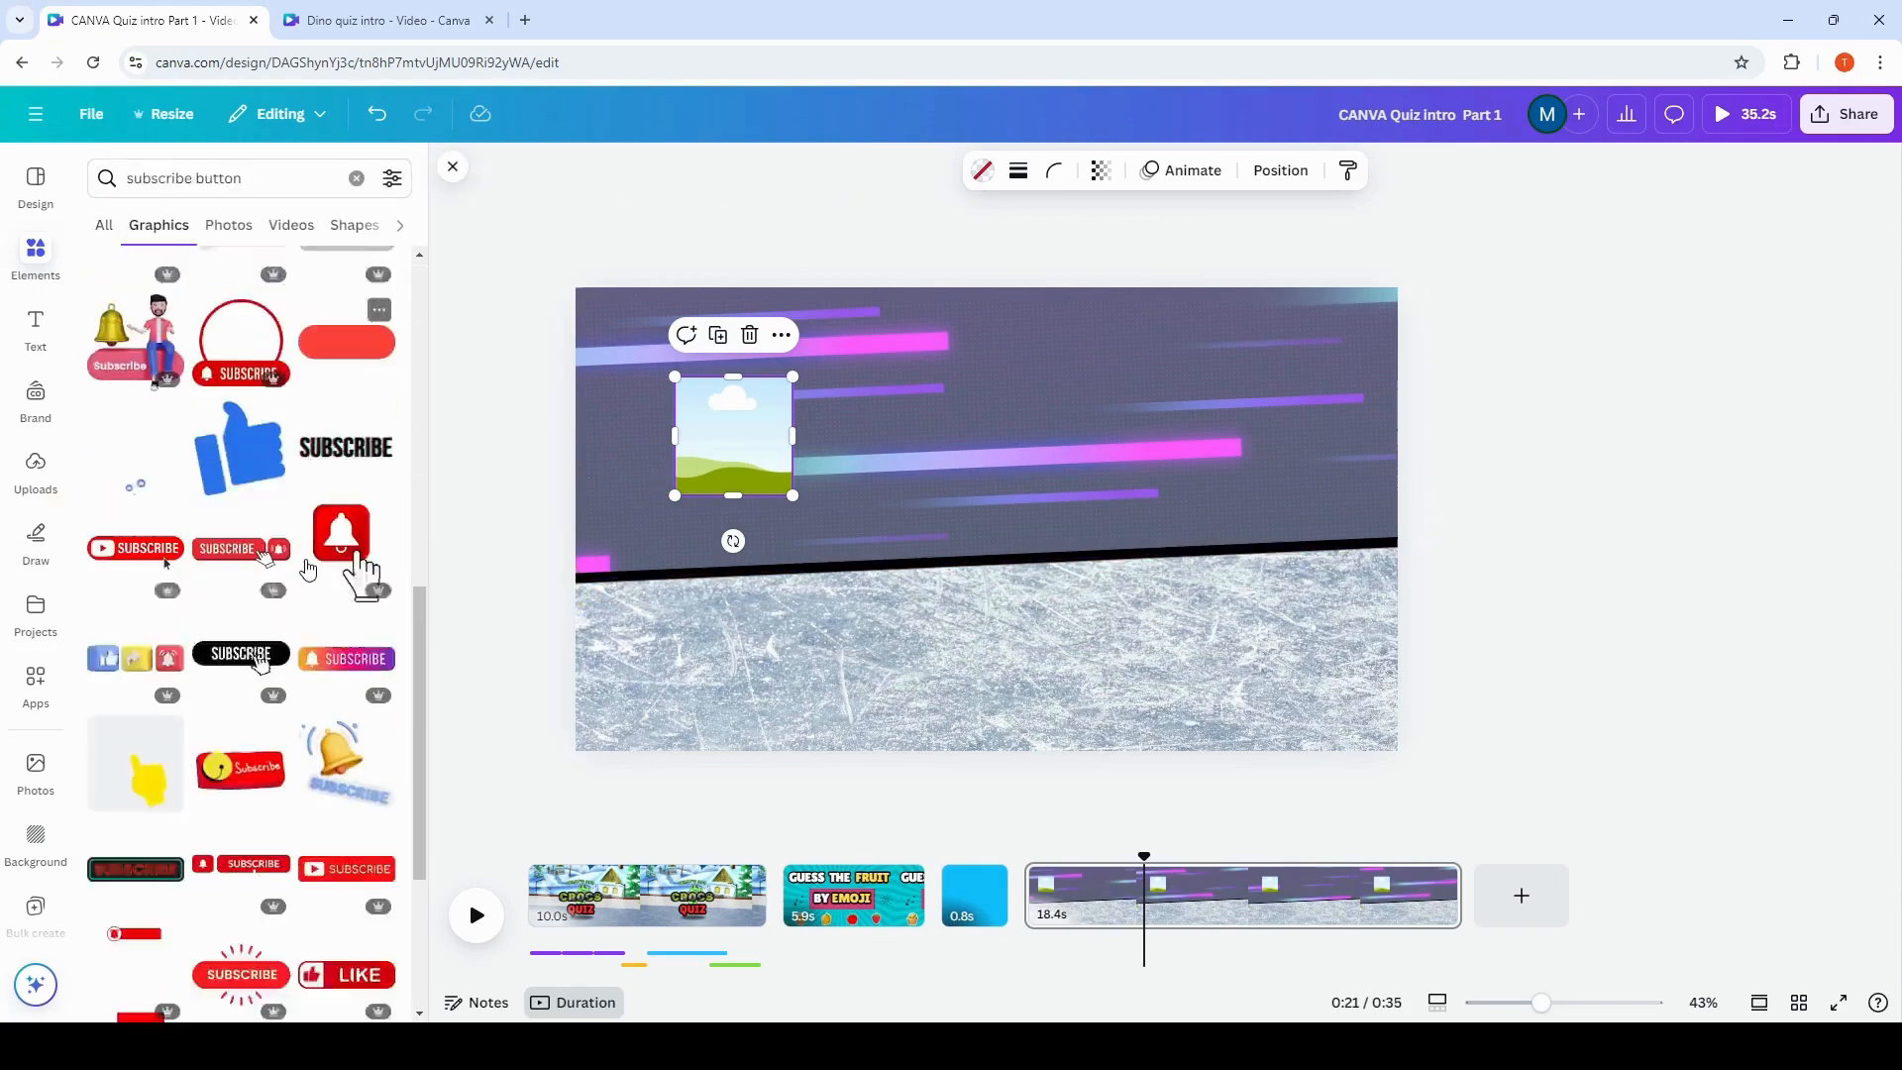
{"action": "scroll", "coordinate": [308, 569], "scroll_direction": "down", "scroll_amount": 1}
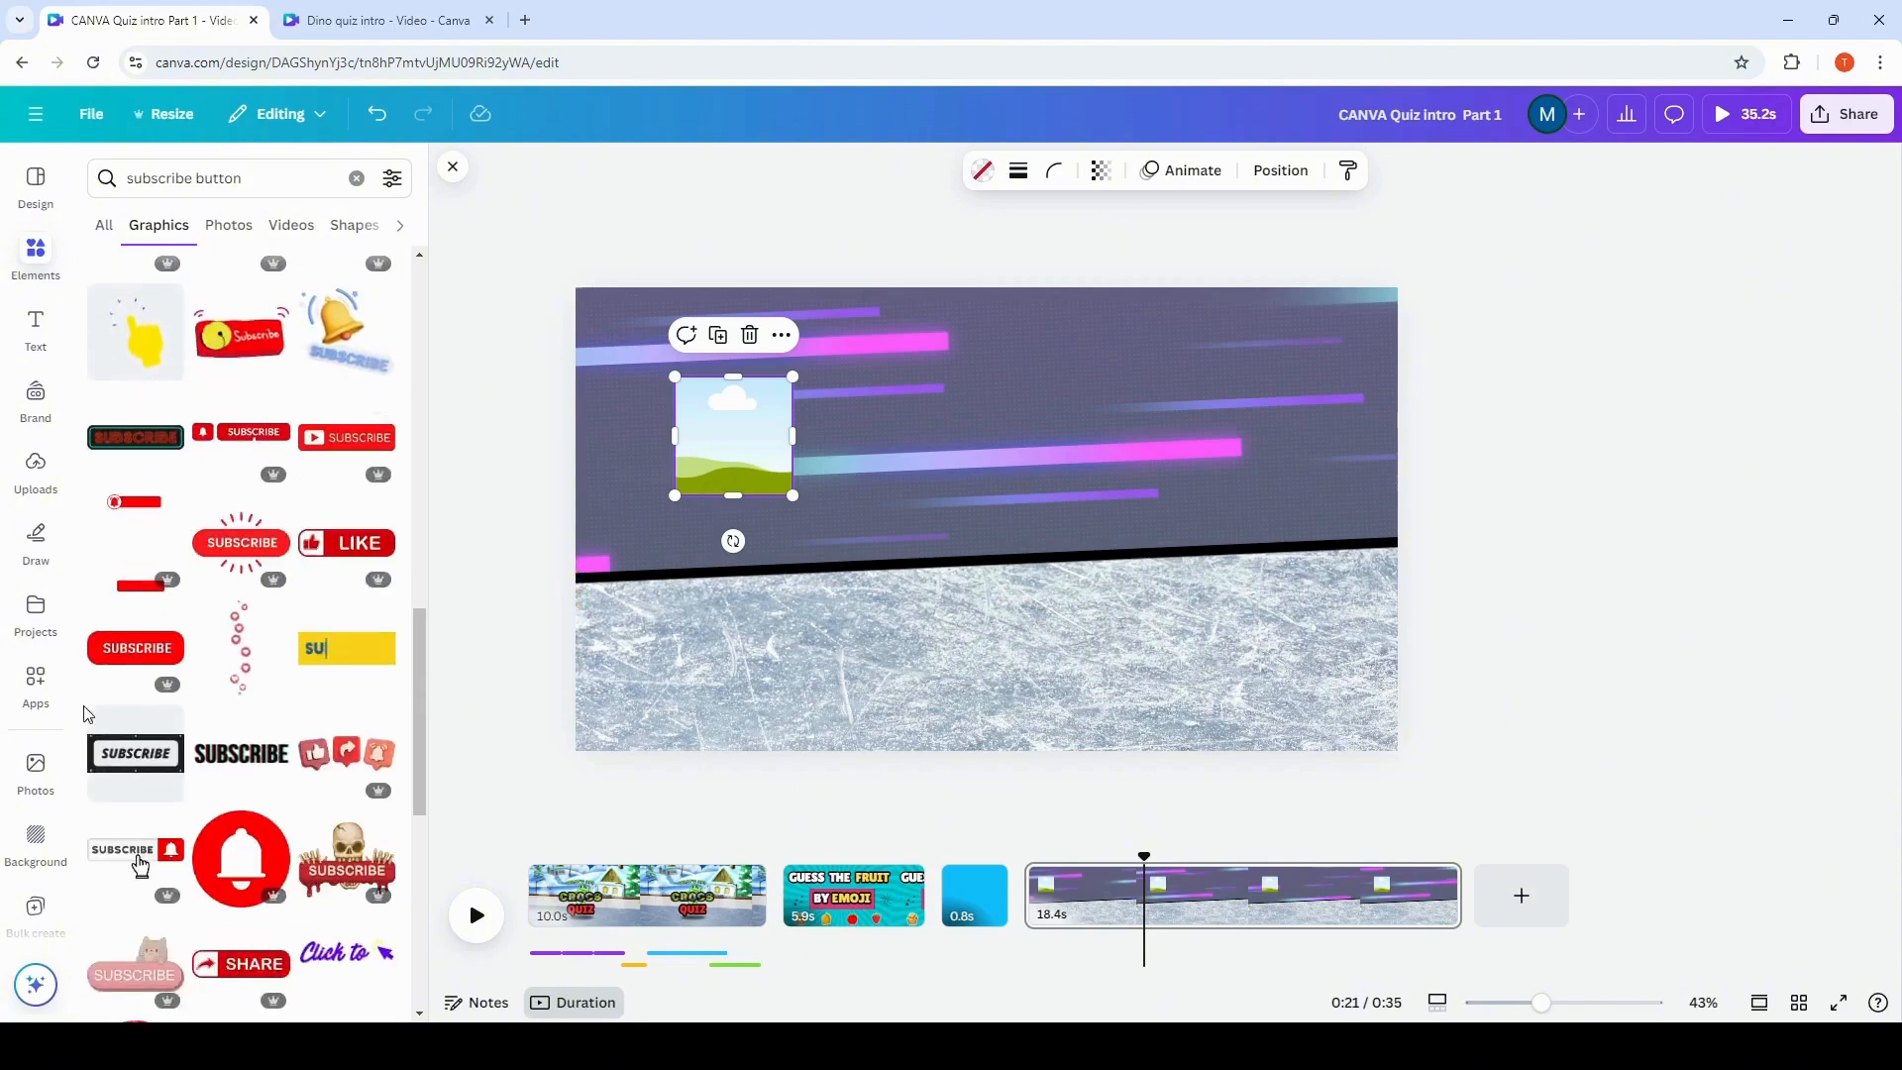
Insert the Animated Social Media Subscribe graphic, shrink it to the frame's height and place it just right of the frame.
{"action": "left_click", "coordinate": [168, 721]}
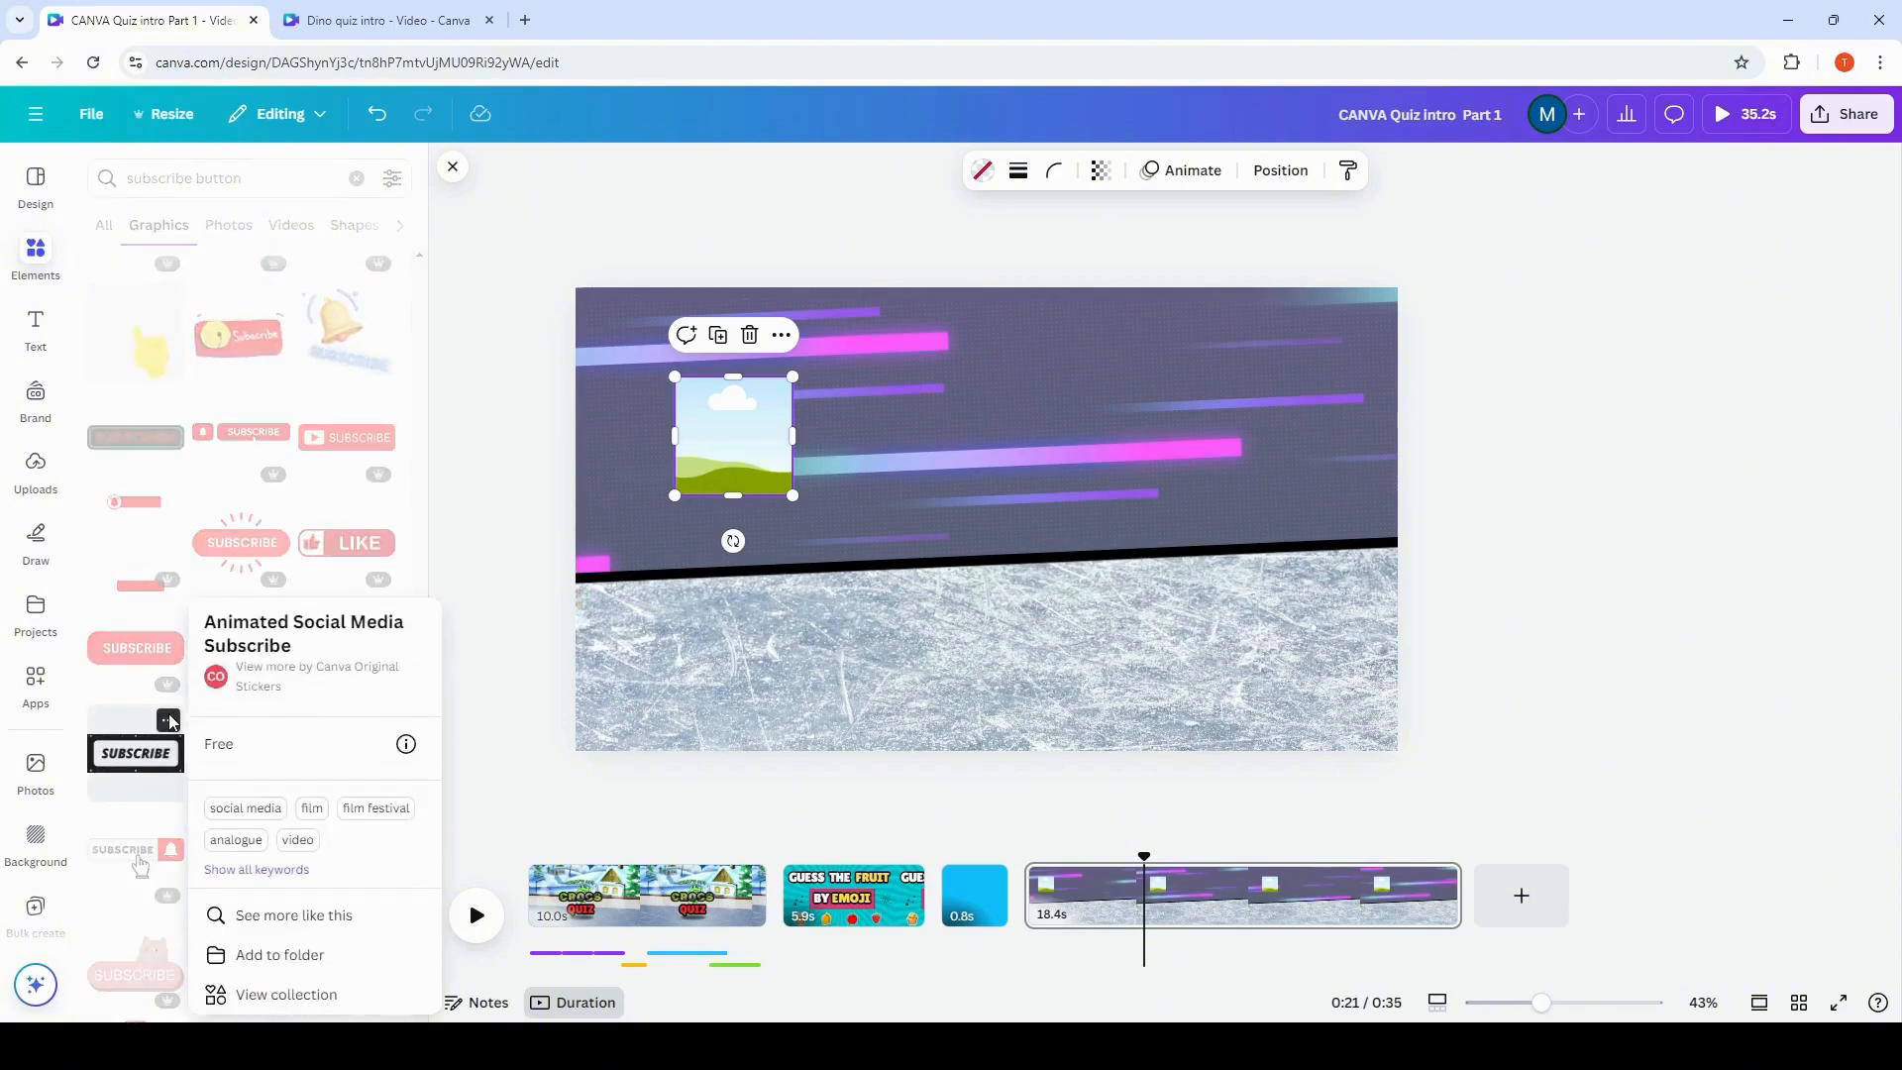
{"action": "left_click", "coordinate": [140, 760]}
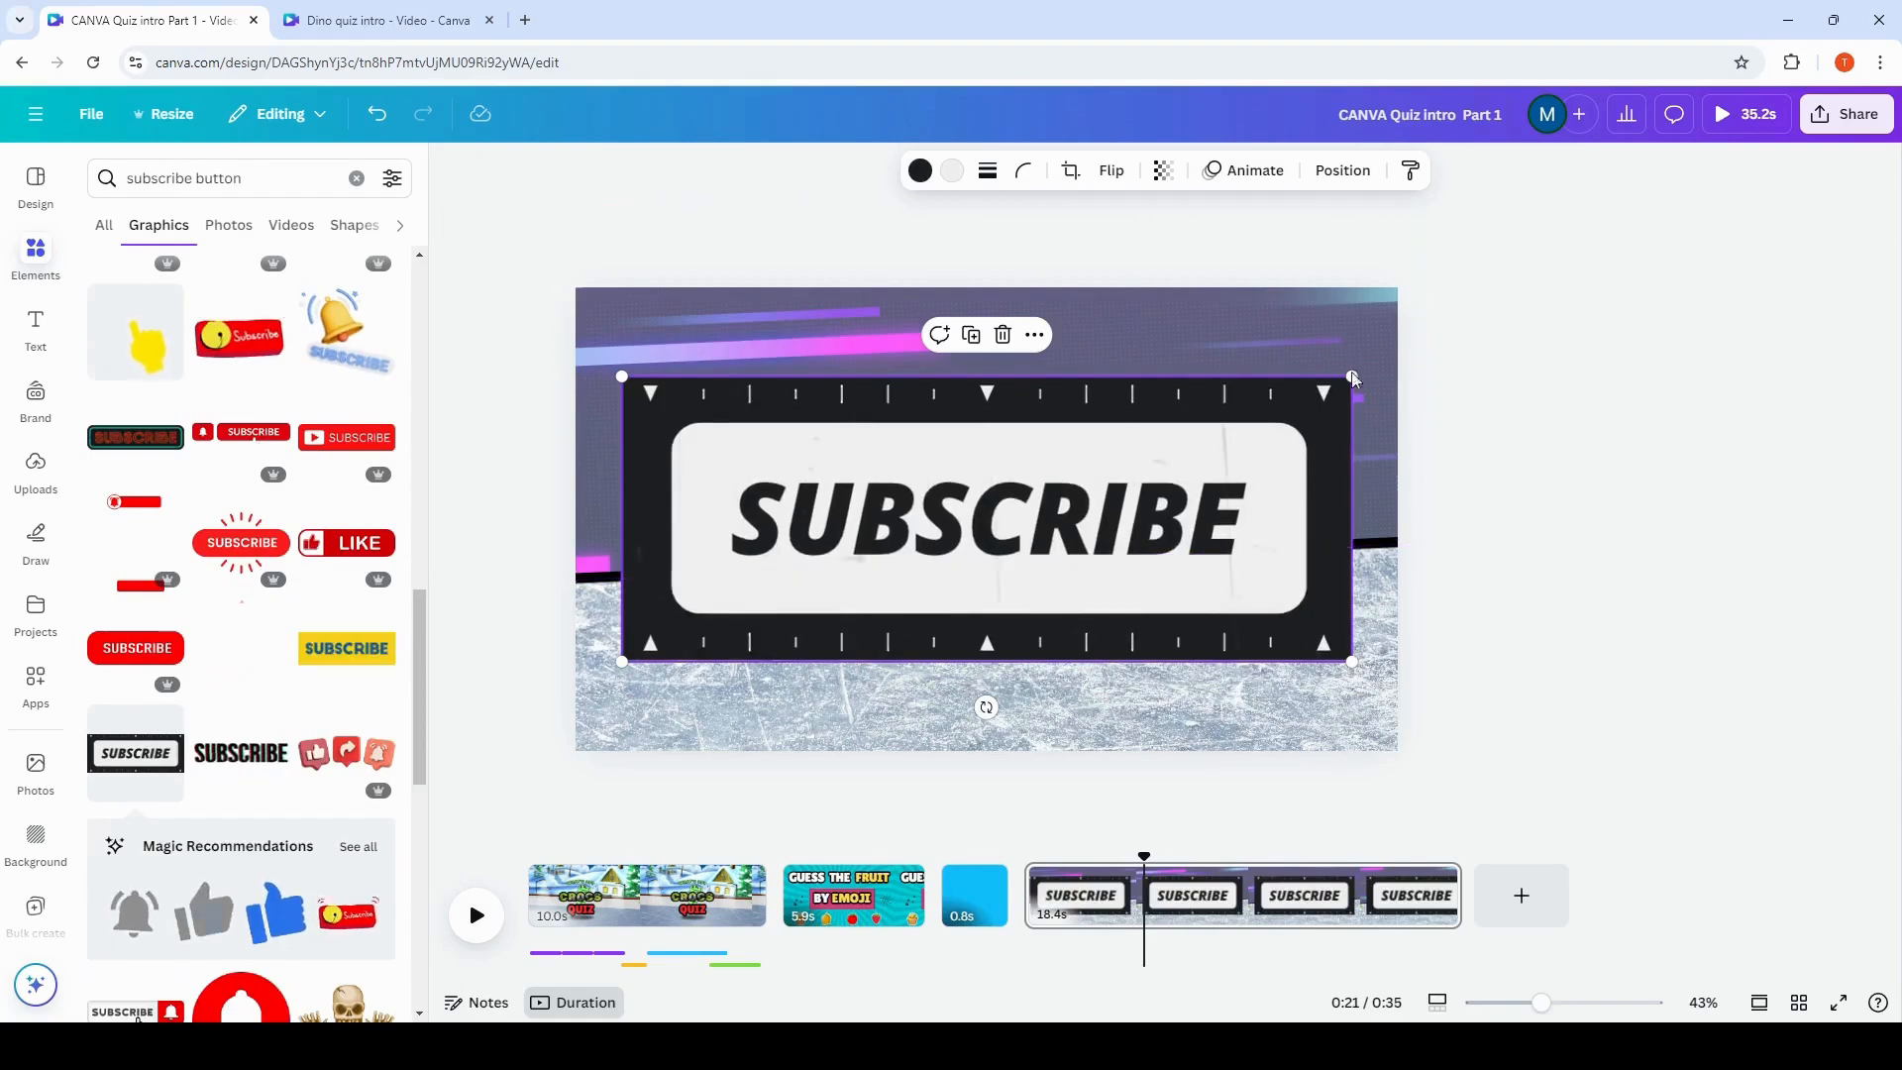
{"action": "left_click_drag", "start_coordinate": [919, 542], "coordinate": [901, 561]}
{"action": "left_click_drag", "start_coordinate": [764, 610], "coordinate": [976, 442]}
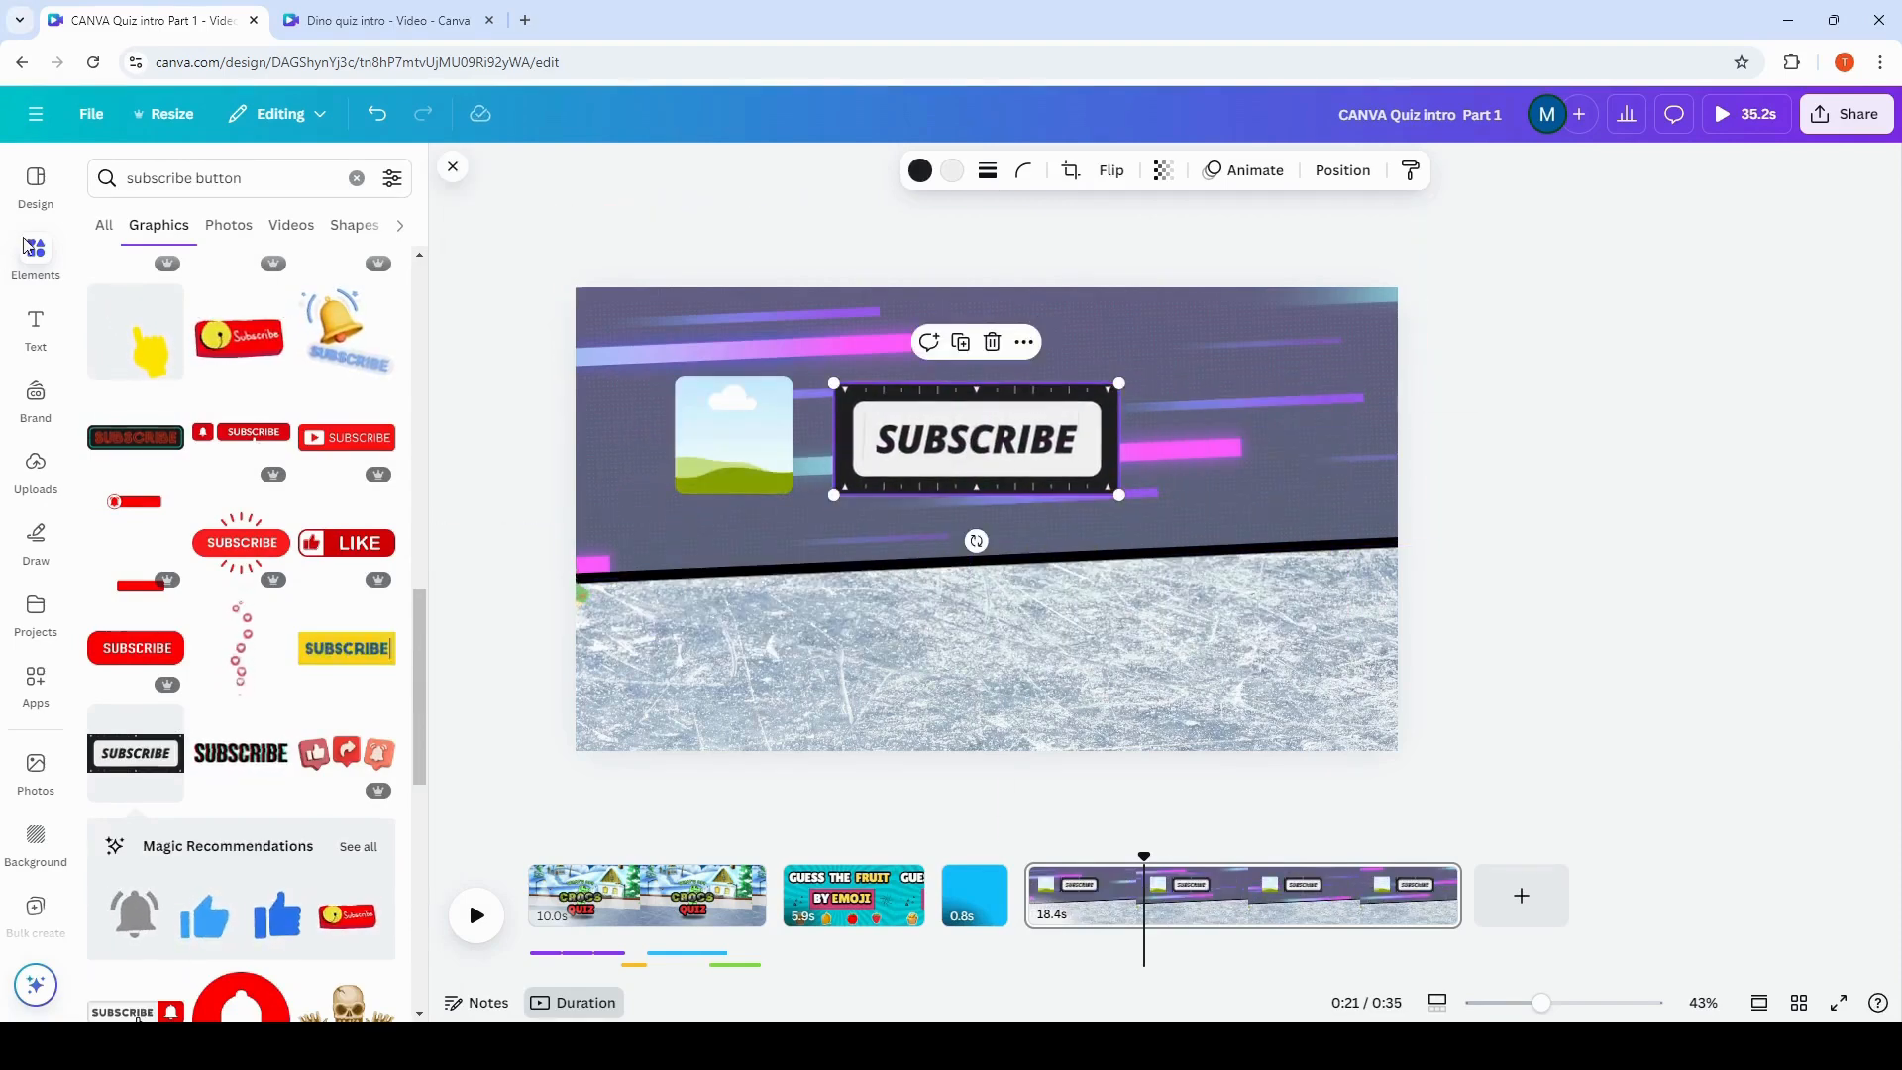
Search the graphics for bell and browse the results for a plain black bell.
{"action": "left_click", "coordinate": [261, 183]}
{"action": "type", "text": "bell"}
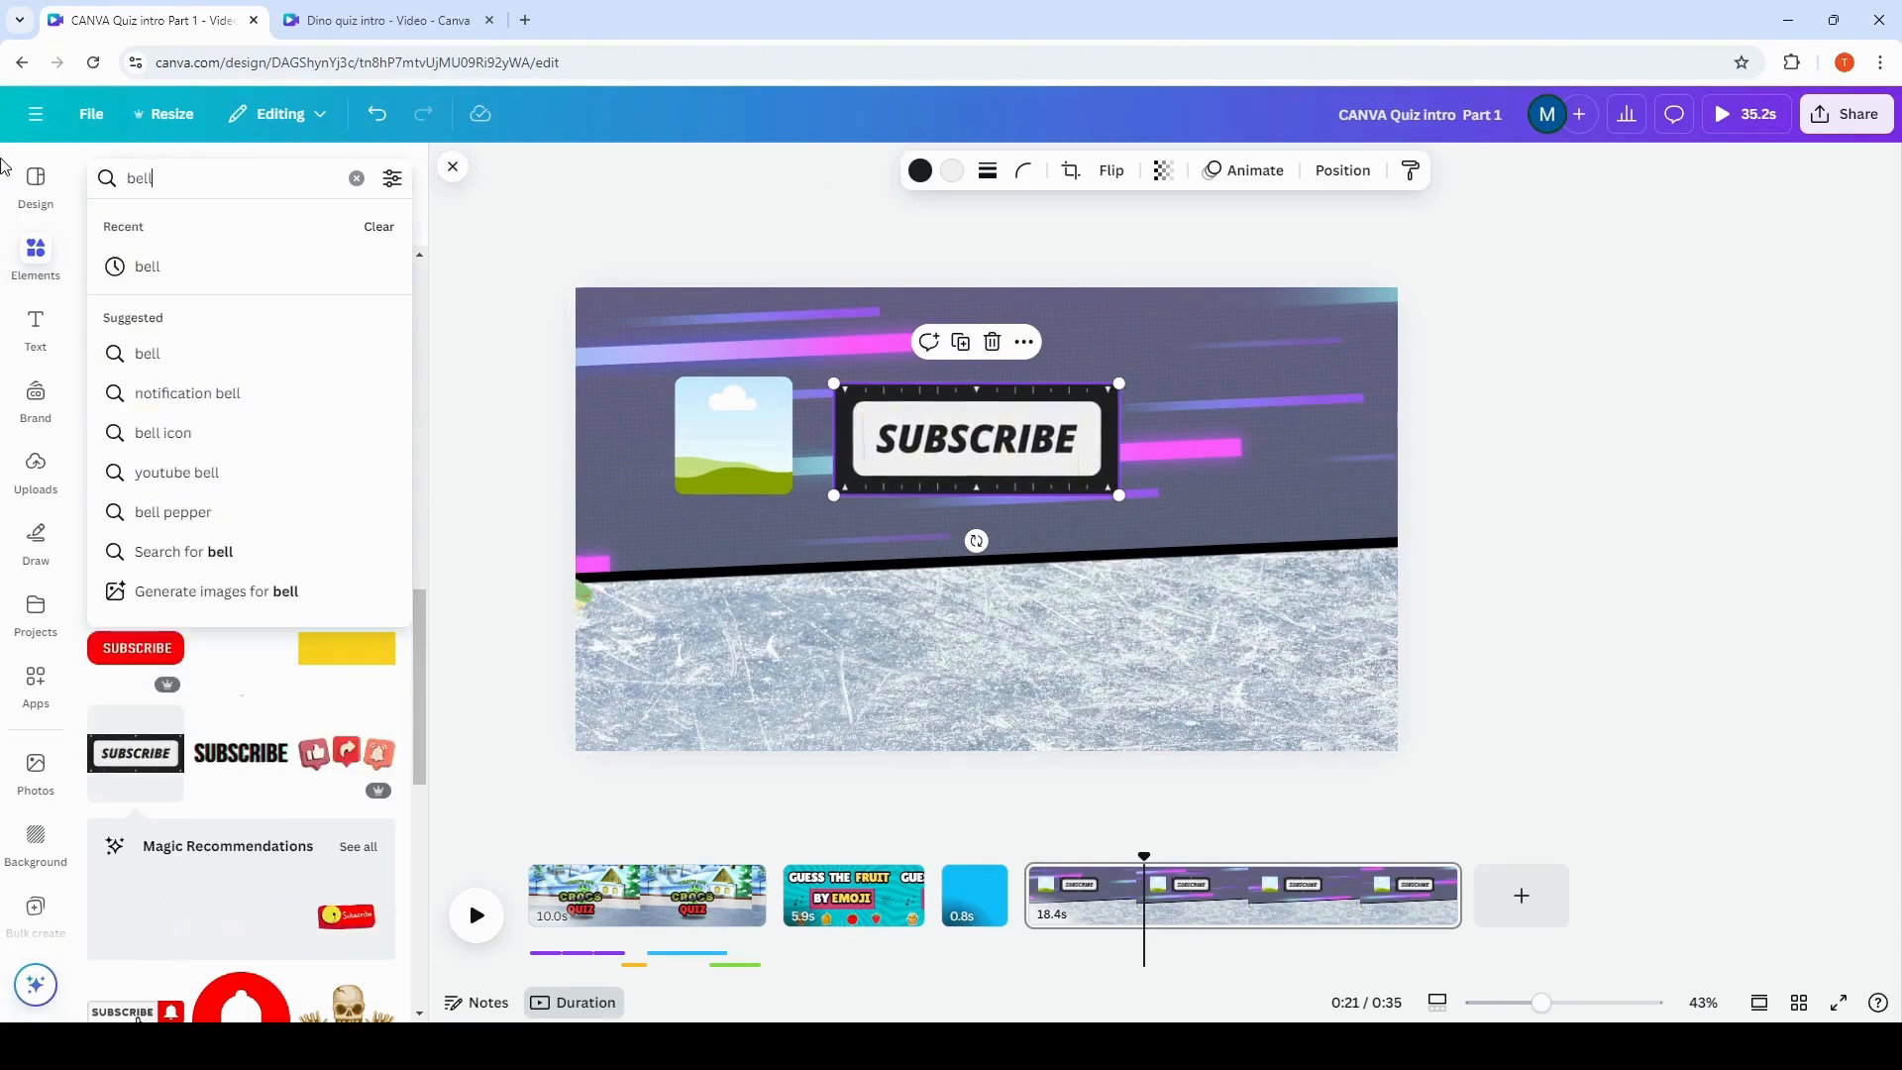
{"action": "key", "text": "Return"}
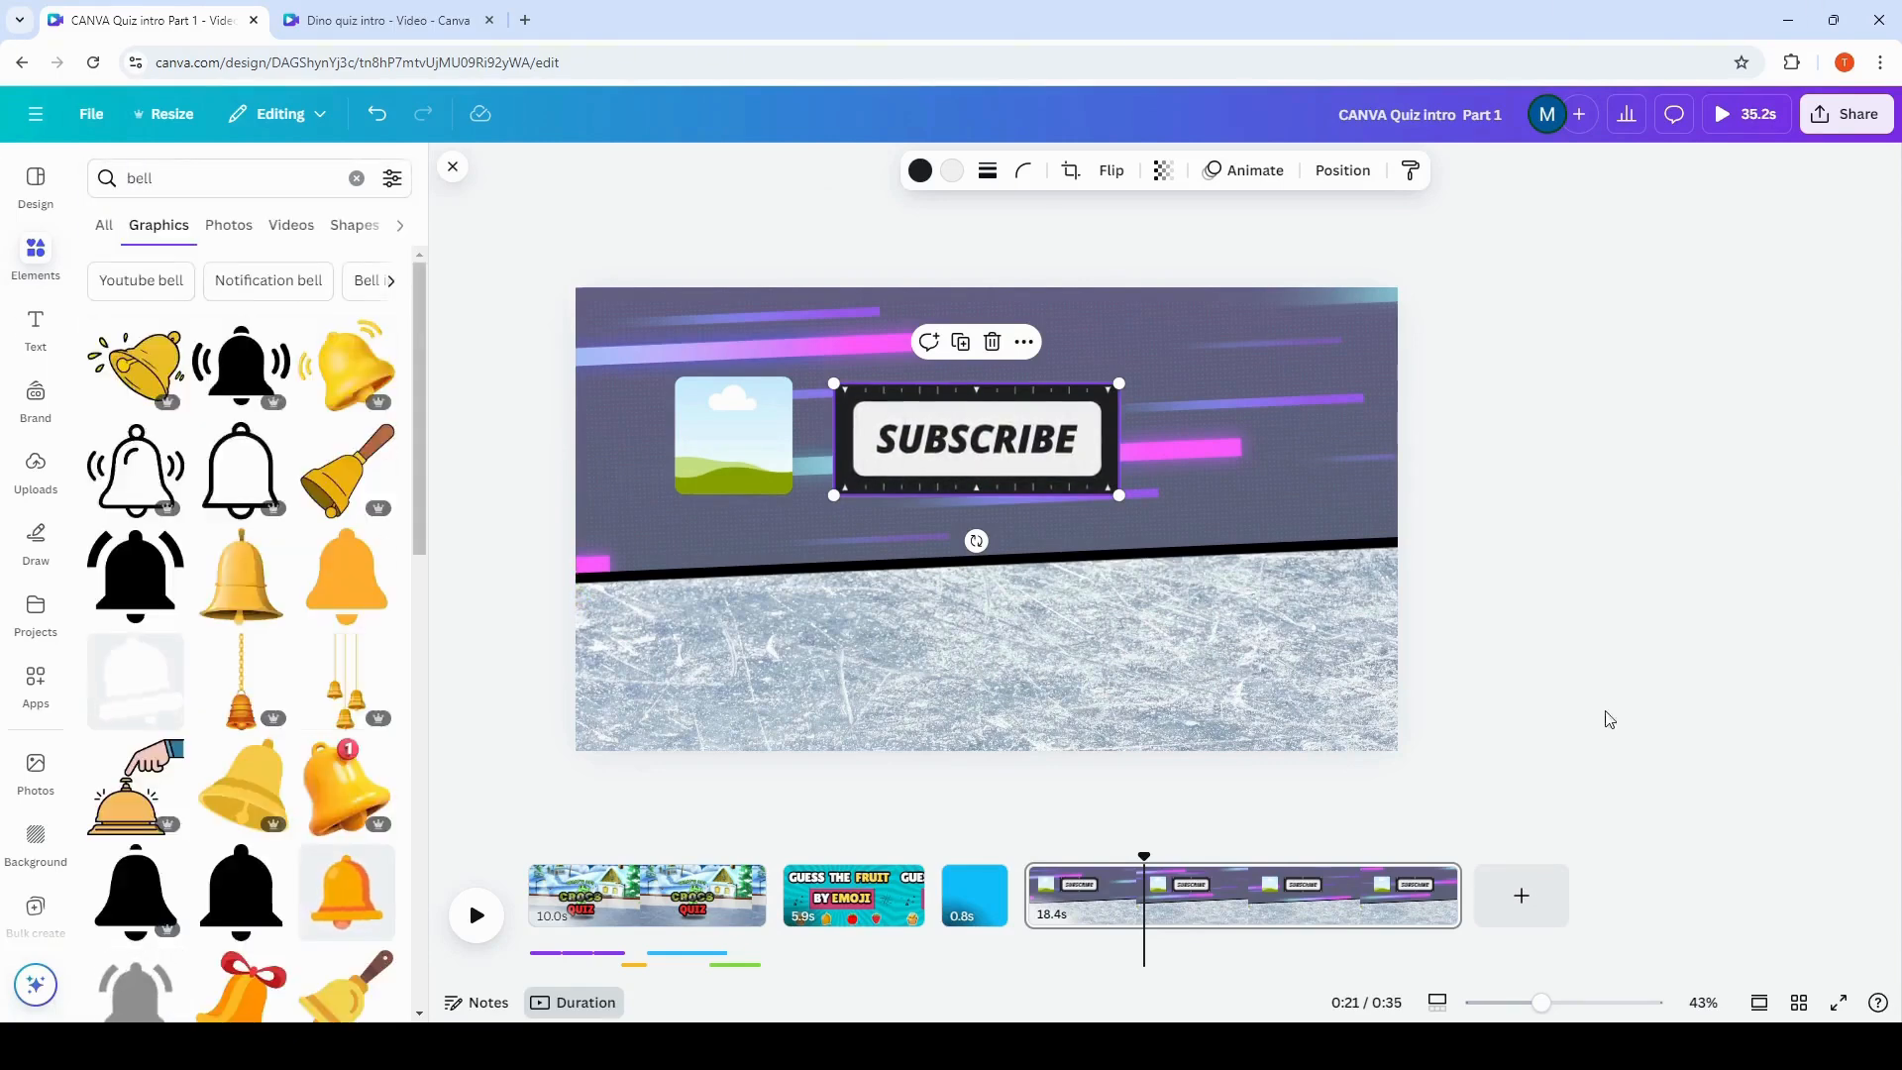
{"action": "scroll", "coordinate": [295, 828], "scroll_direction": "down", "scroll_amount": 1}
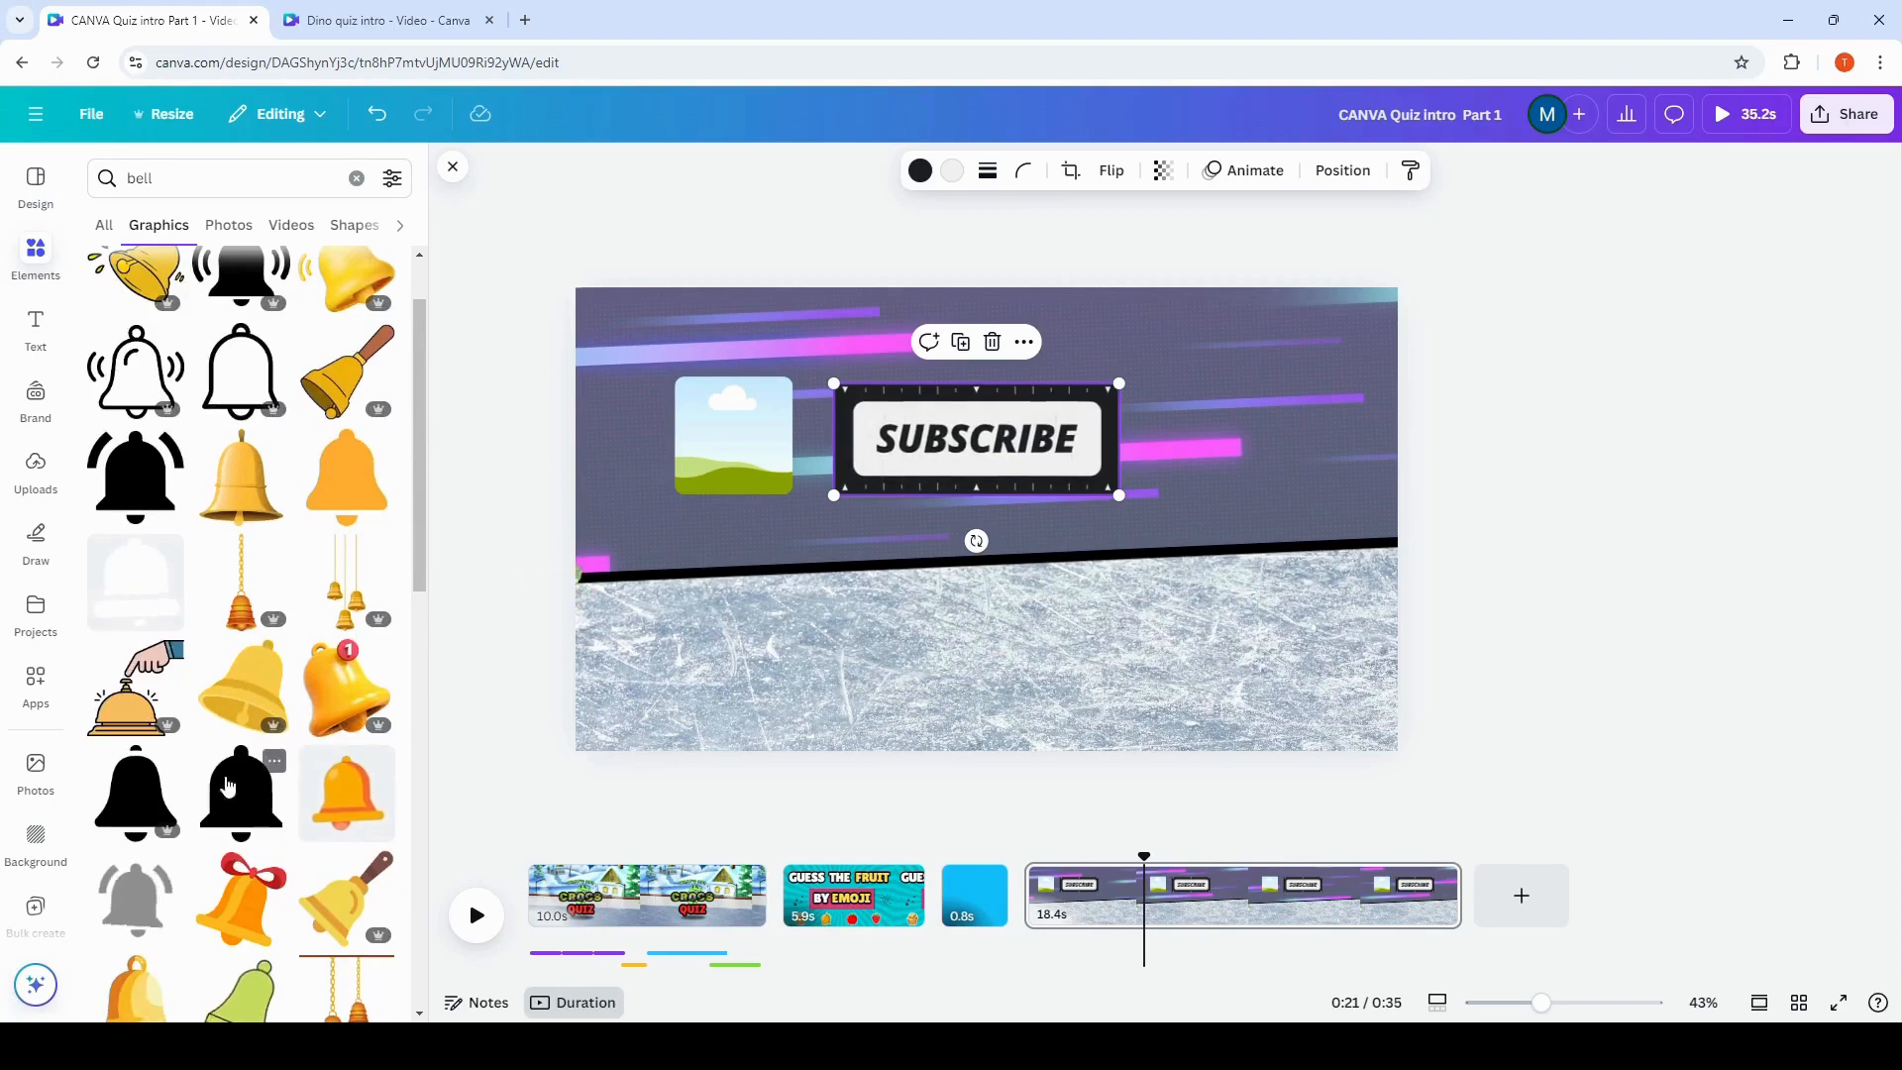
Insert the free black Bell graphic, shrink it to the subscribe button's height and place it to the right of that button.
{"action": "left_click", "coordinate": [274, 761]}
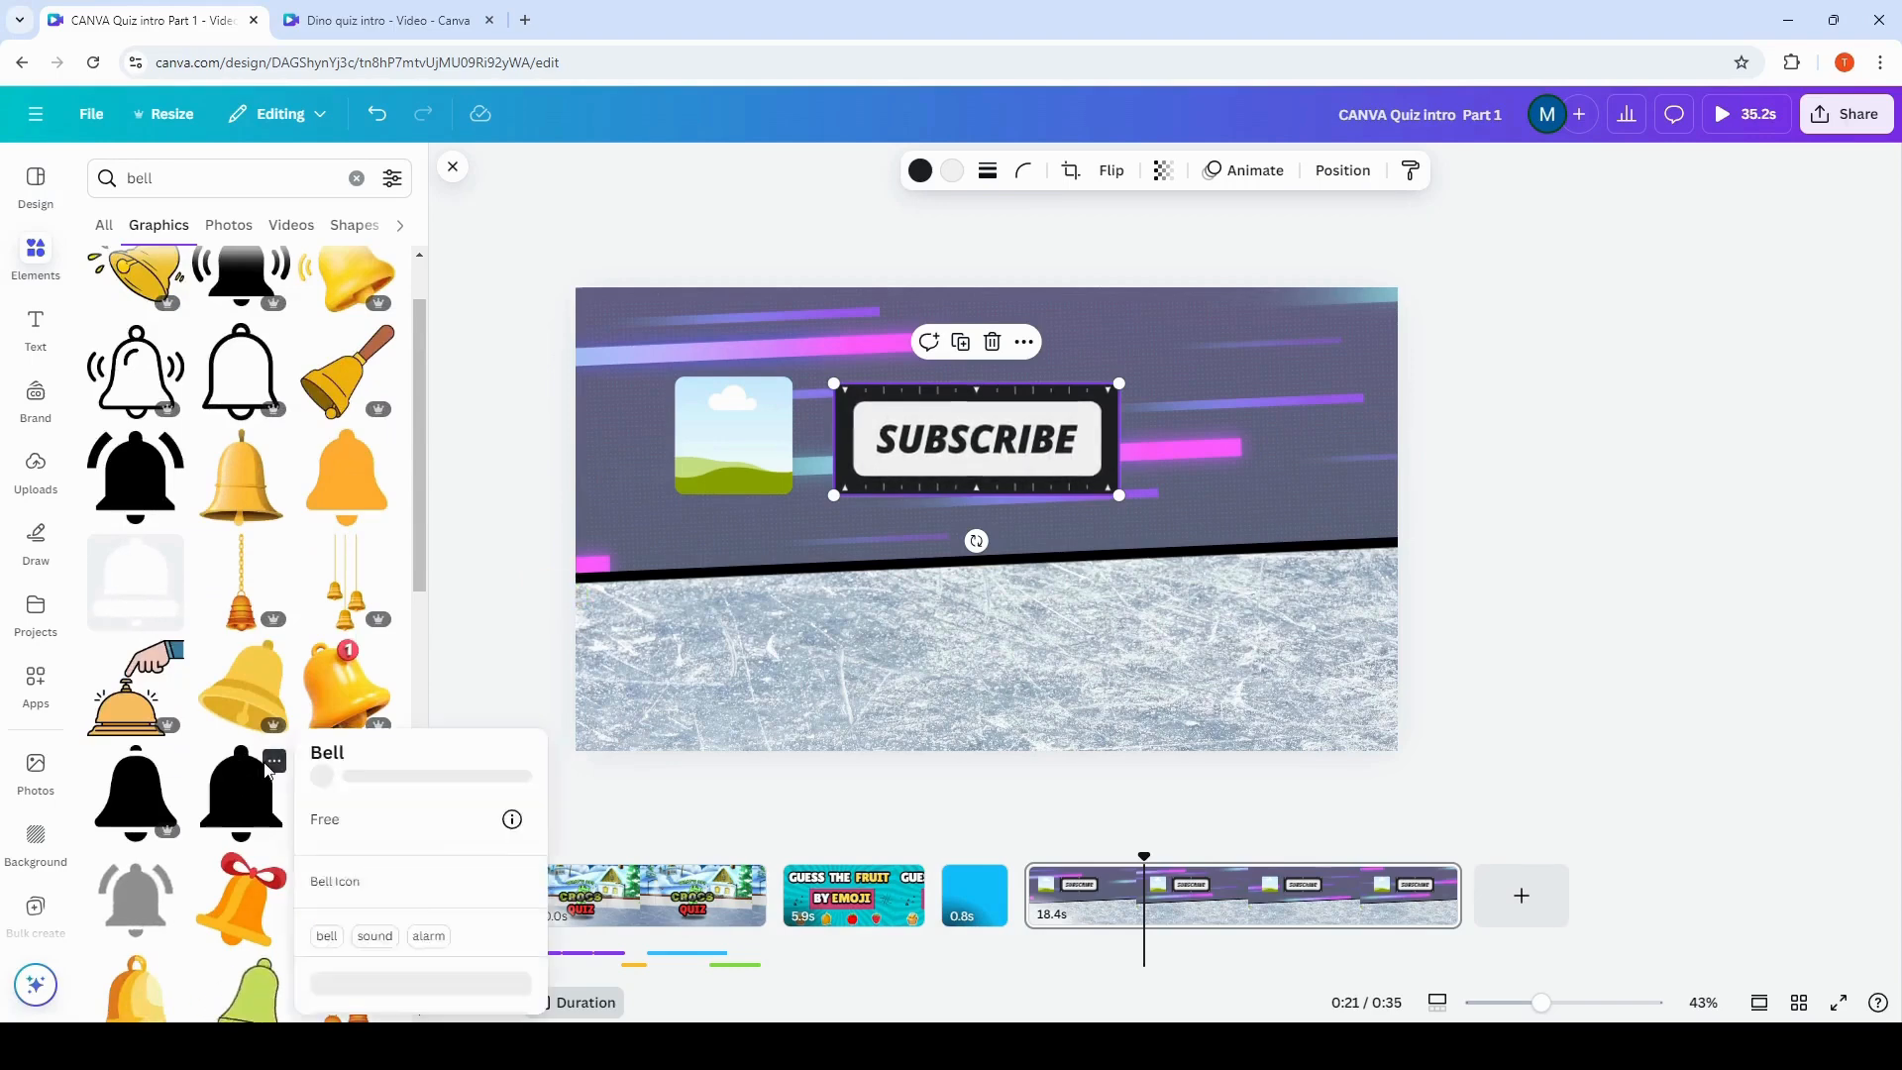
{"action": "left_click", "coordinate": [201, 815]}
{"action": "left_click", "coordinate": [201, 815]}
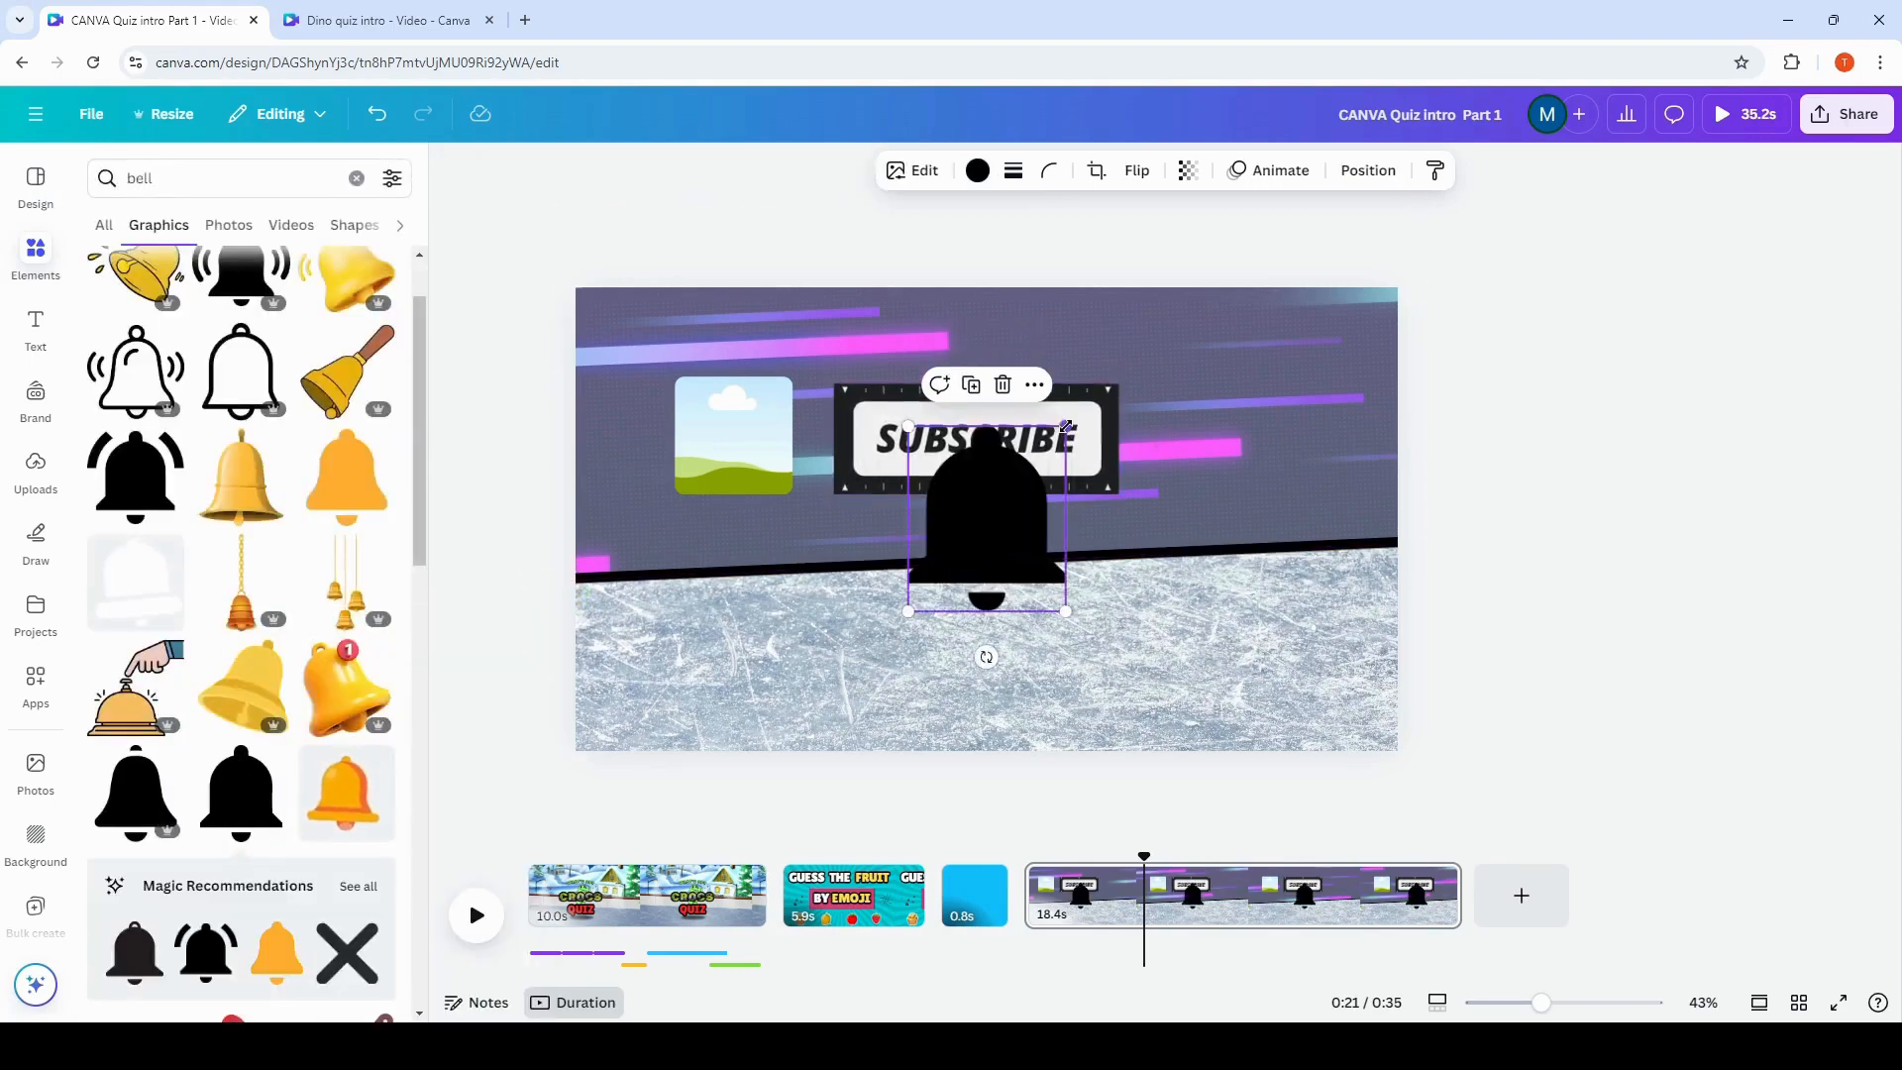
{"action": "left_click_drag", "start_coordinate": [1066, 426], "coordinate": [1001, 502]}
{"action": "left_click_drag", "start_coordinate": [954, 593], "coordinate": [1207, 479]}
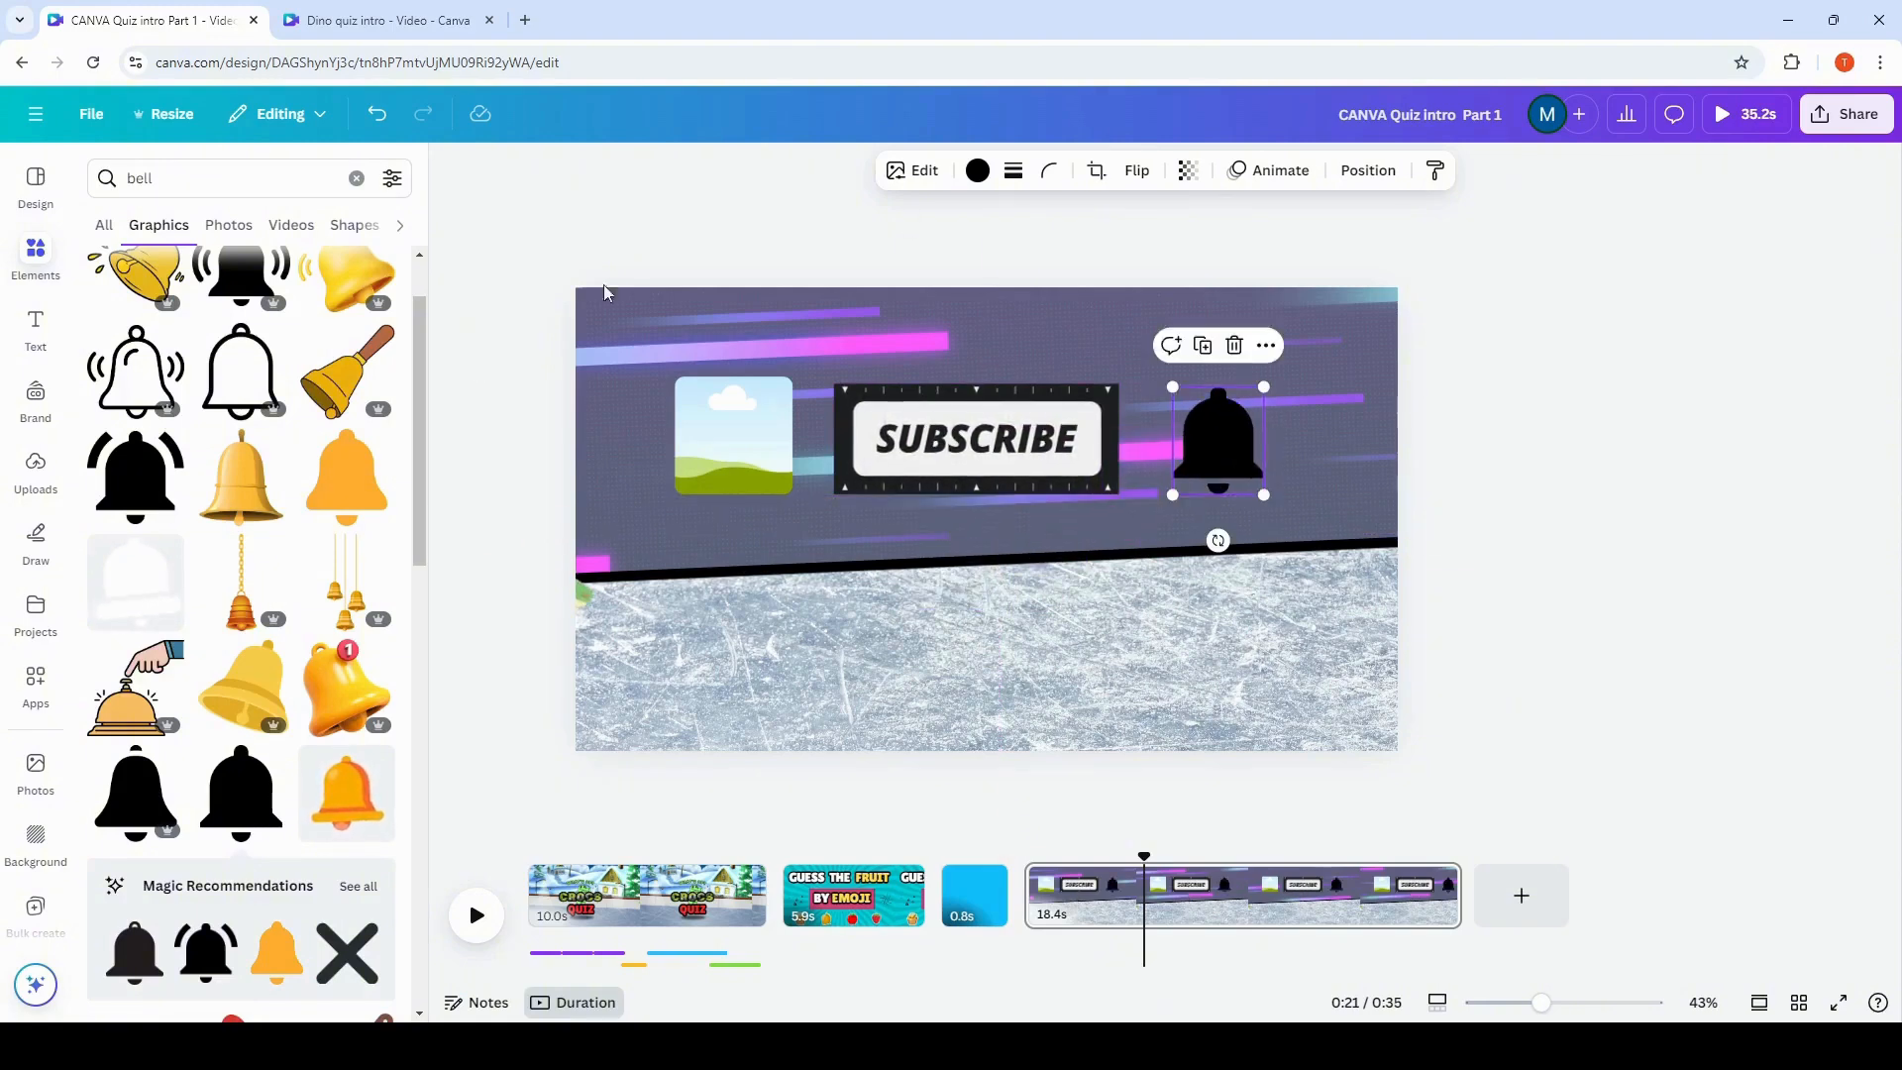
Insert the first Brand Kit logo, shrink it and drop it into the rounded square frame.
{"action": "left_click", "coordinate": [730, 437]}
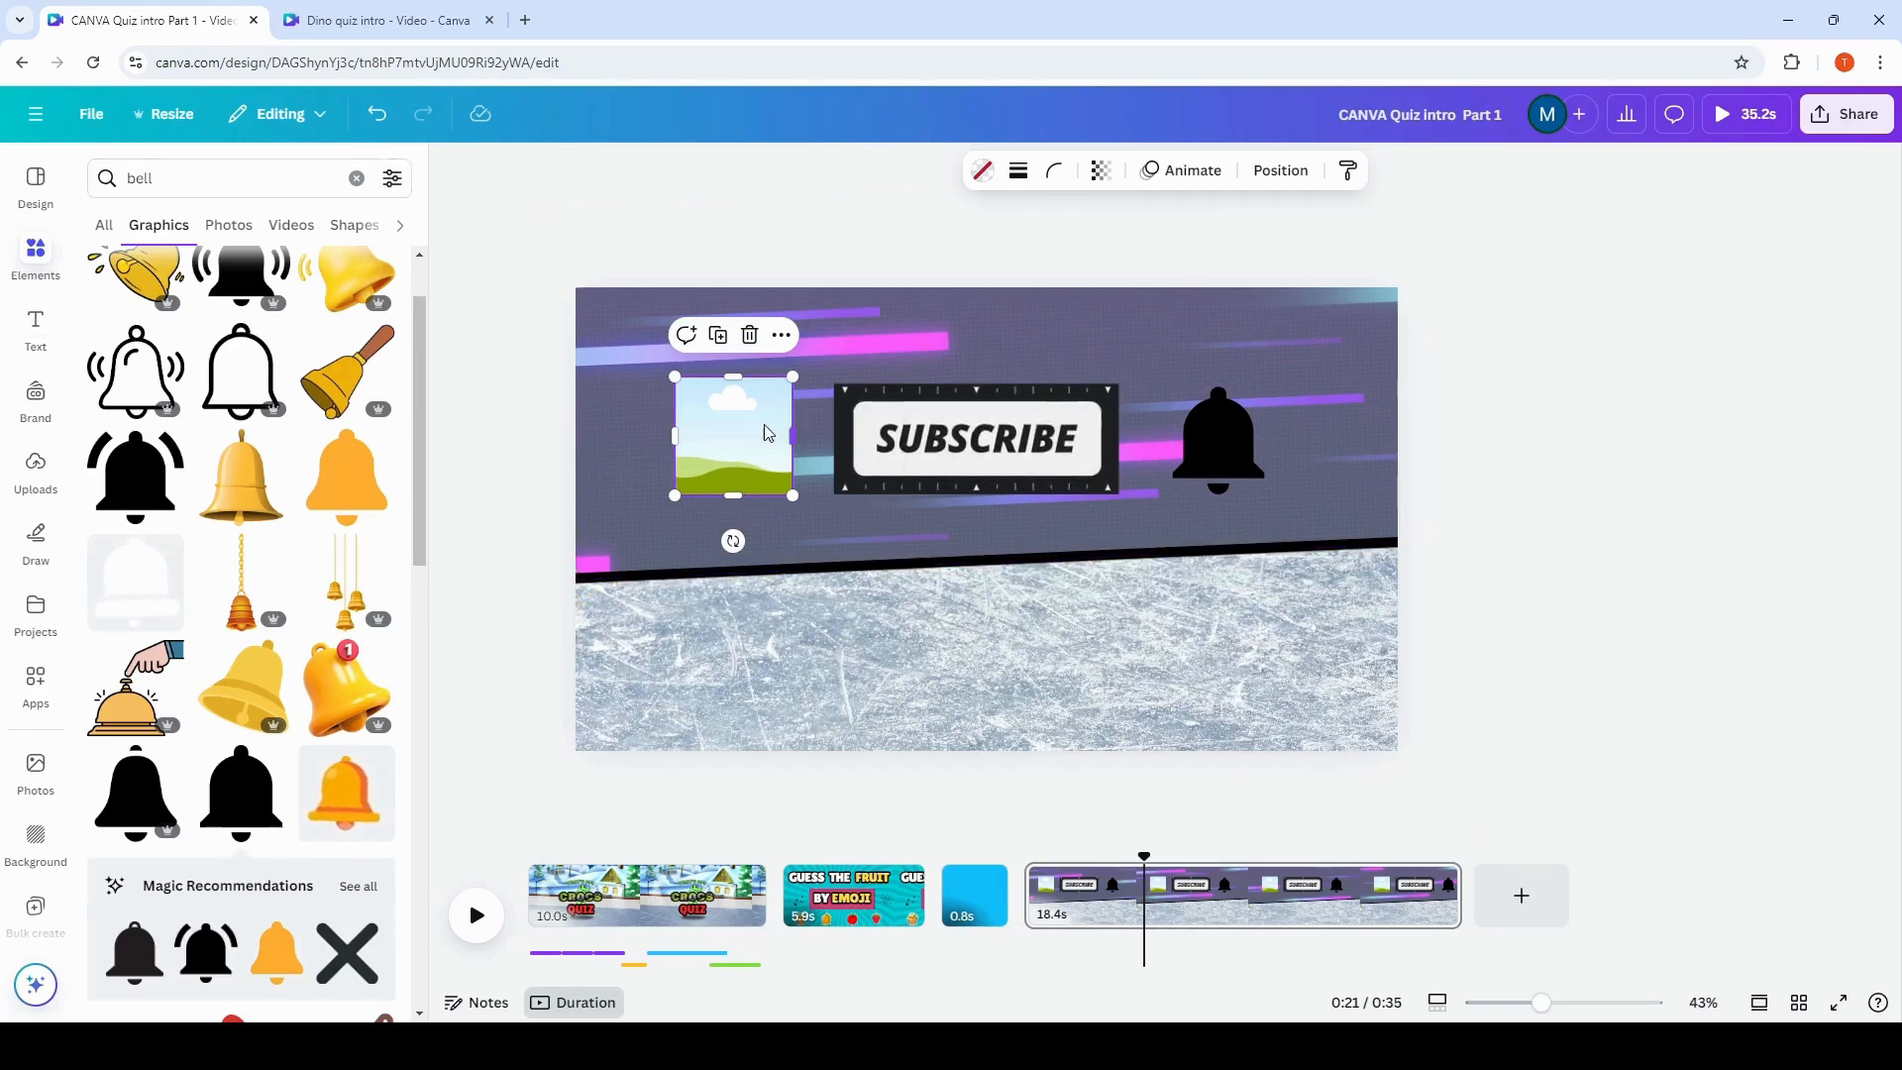
{"action": "left_click", "coordinate": [36, 396]}
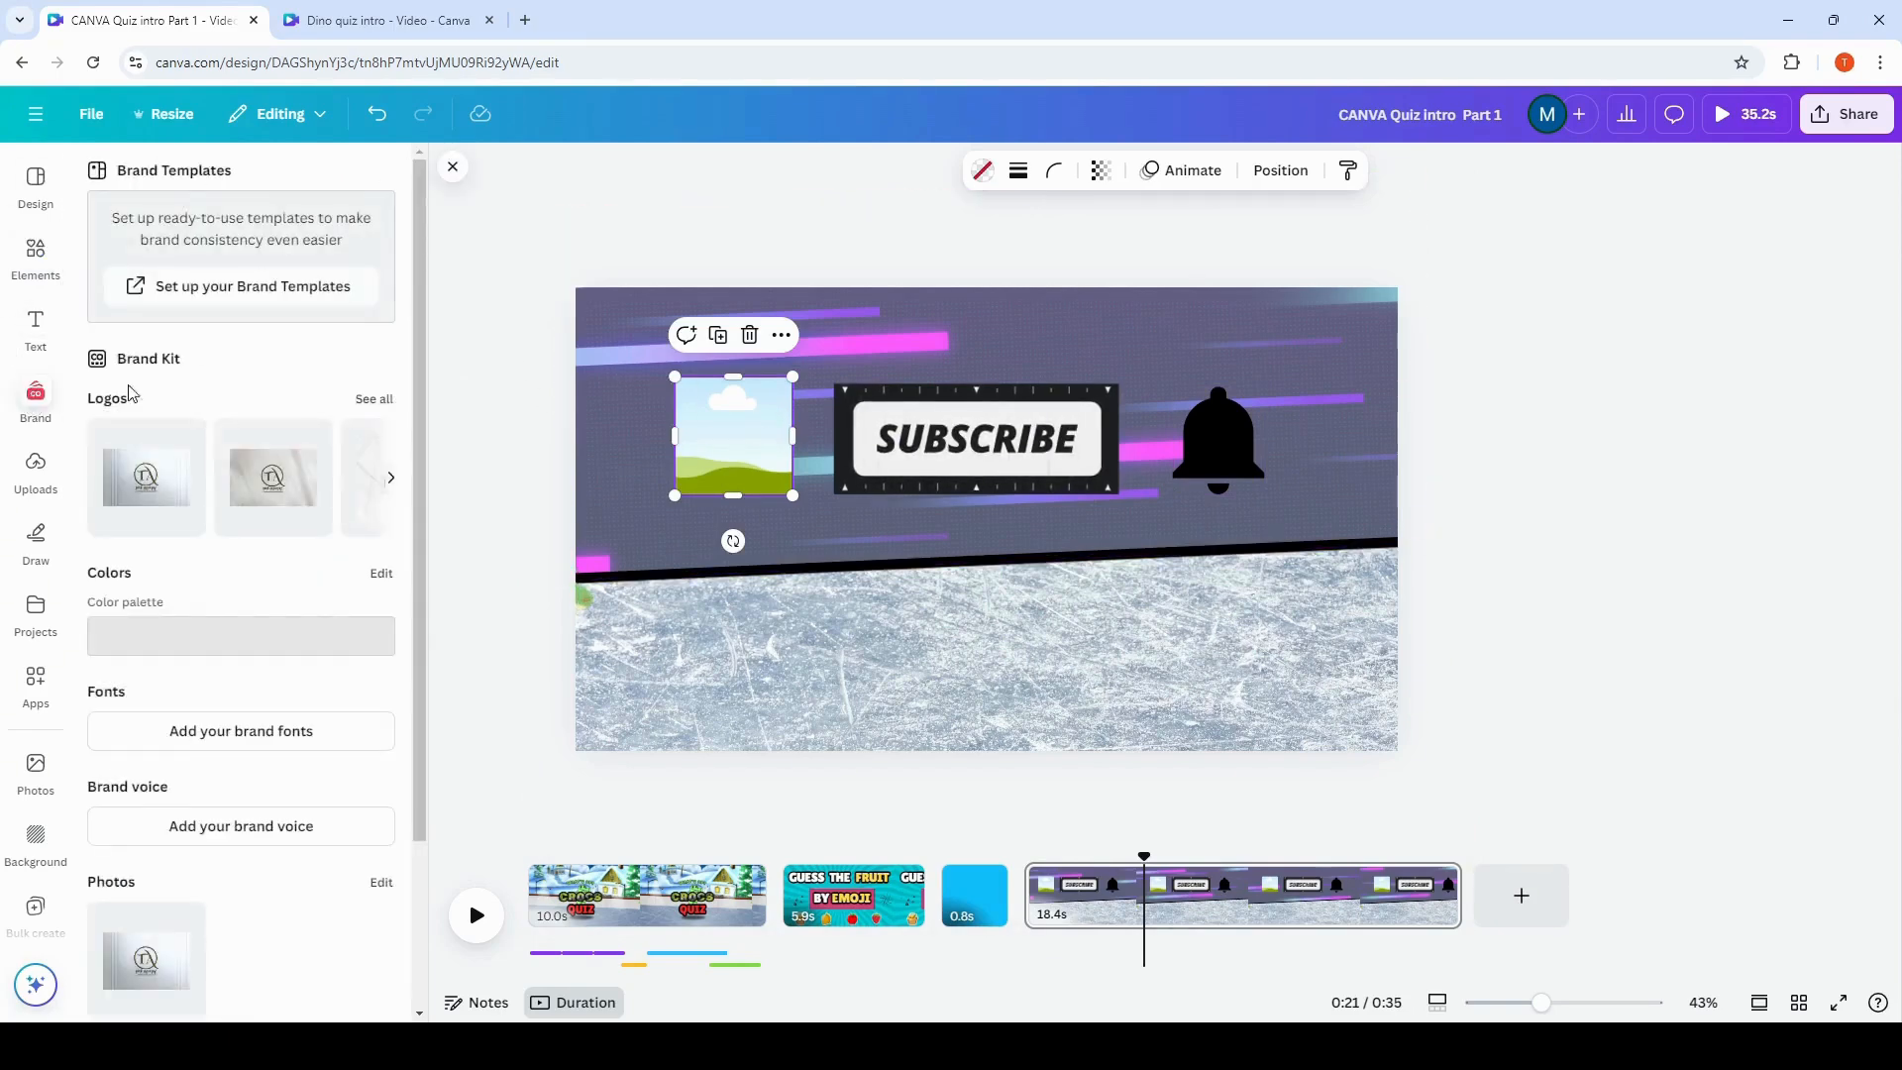
{"action": "left_click", "coordinate": [145, 477]}
{"action": "left_click_drag", "start_coordinate": [1094, 452], "coordinate": [736, 592]}
{"action": "left_click_drag", "start_coordinate": [684, 653], "coordinate": [713, 436]}
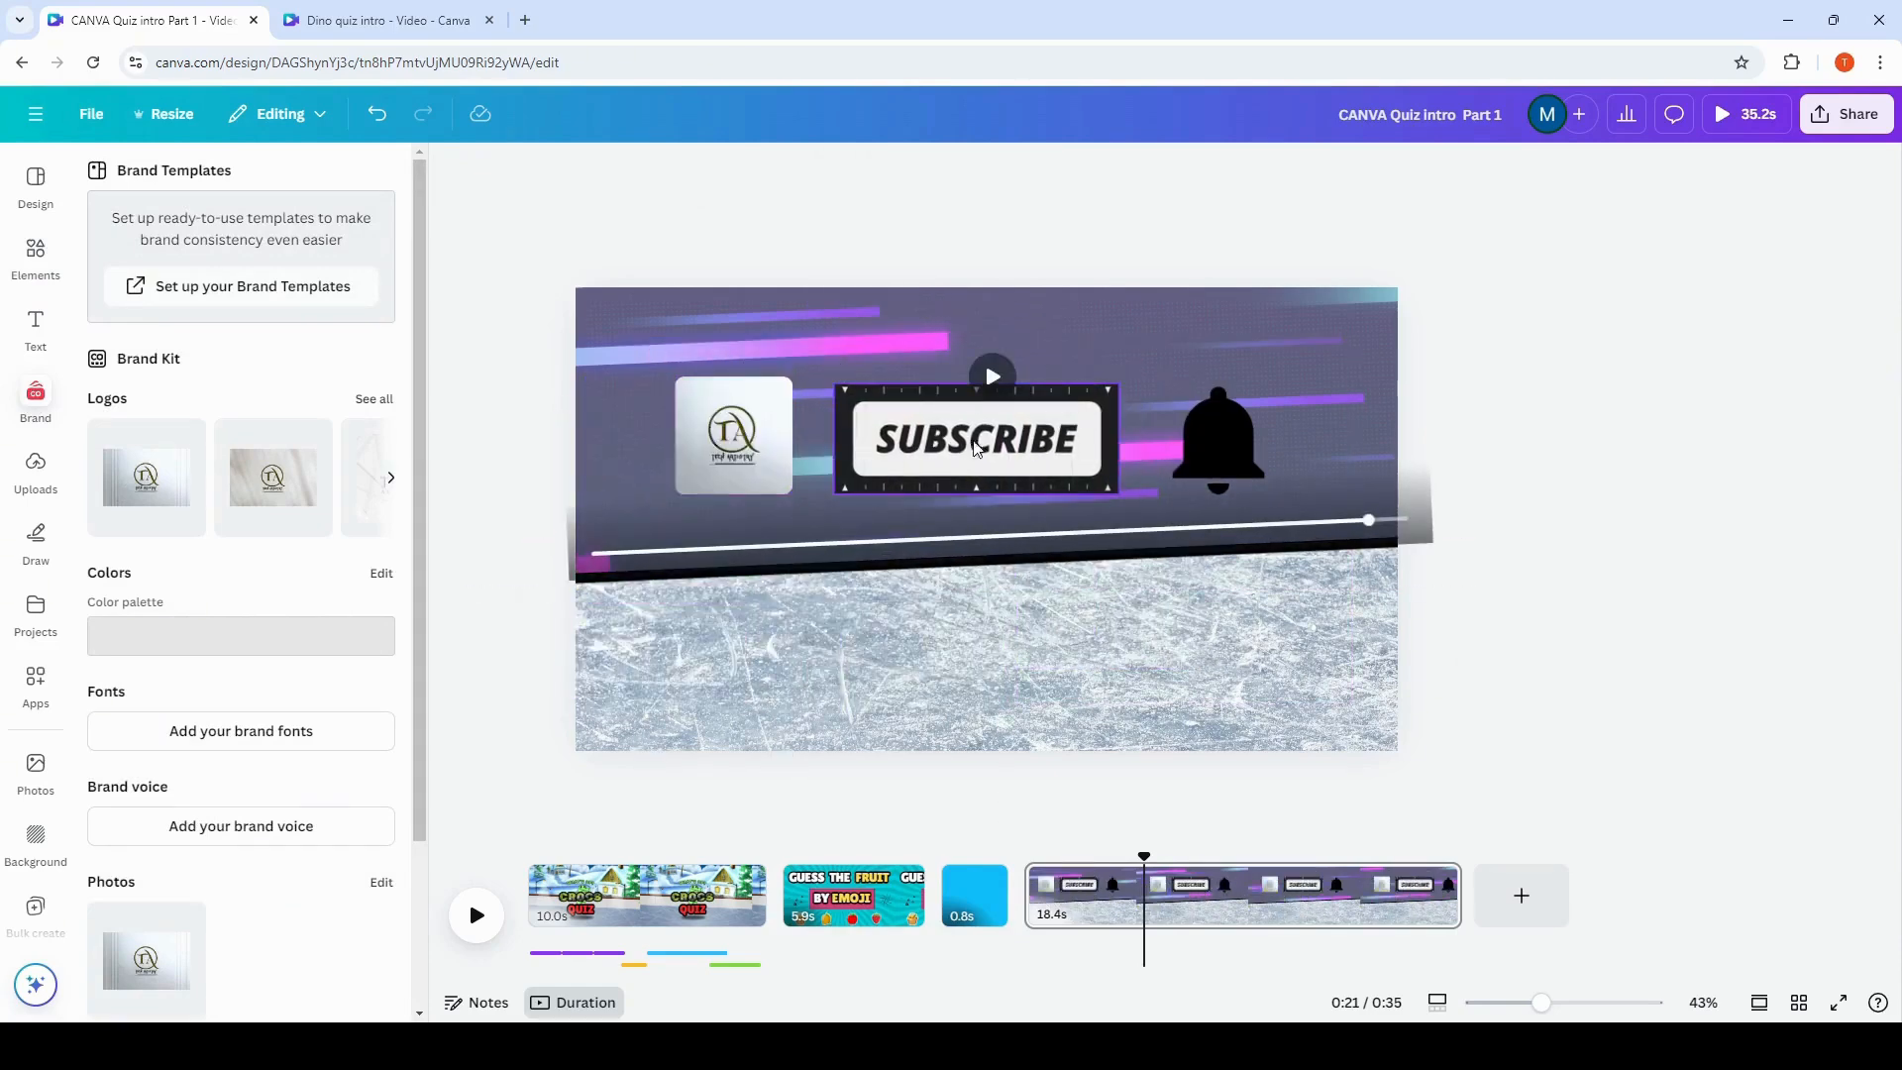
Give the framed logo a solid red border with a weight of 18.
{"action": "left_click", "coordinate": [765, 416]}
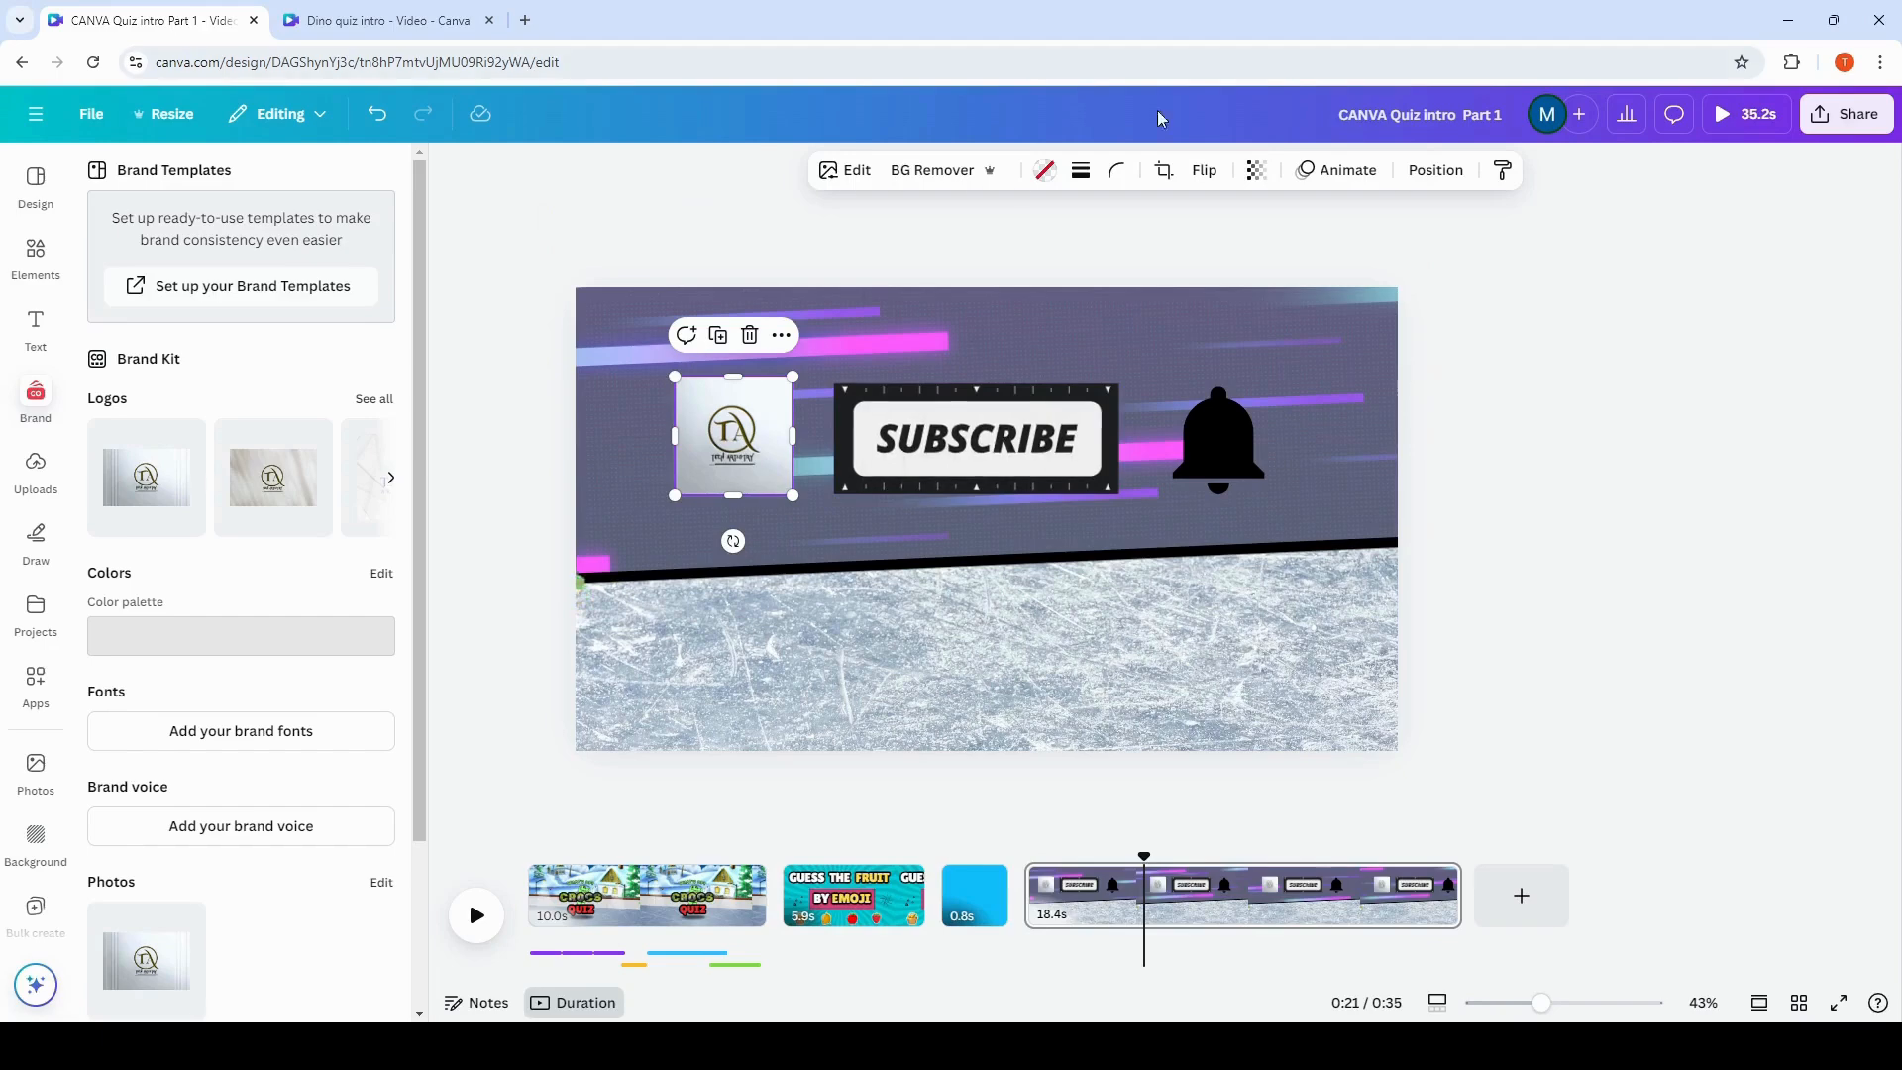
{"action": "left_click", "coordinate": [1081, 172]}
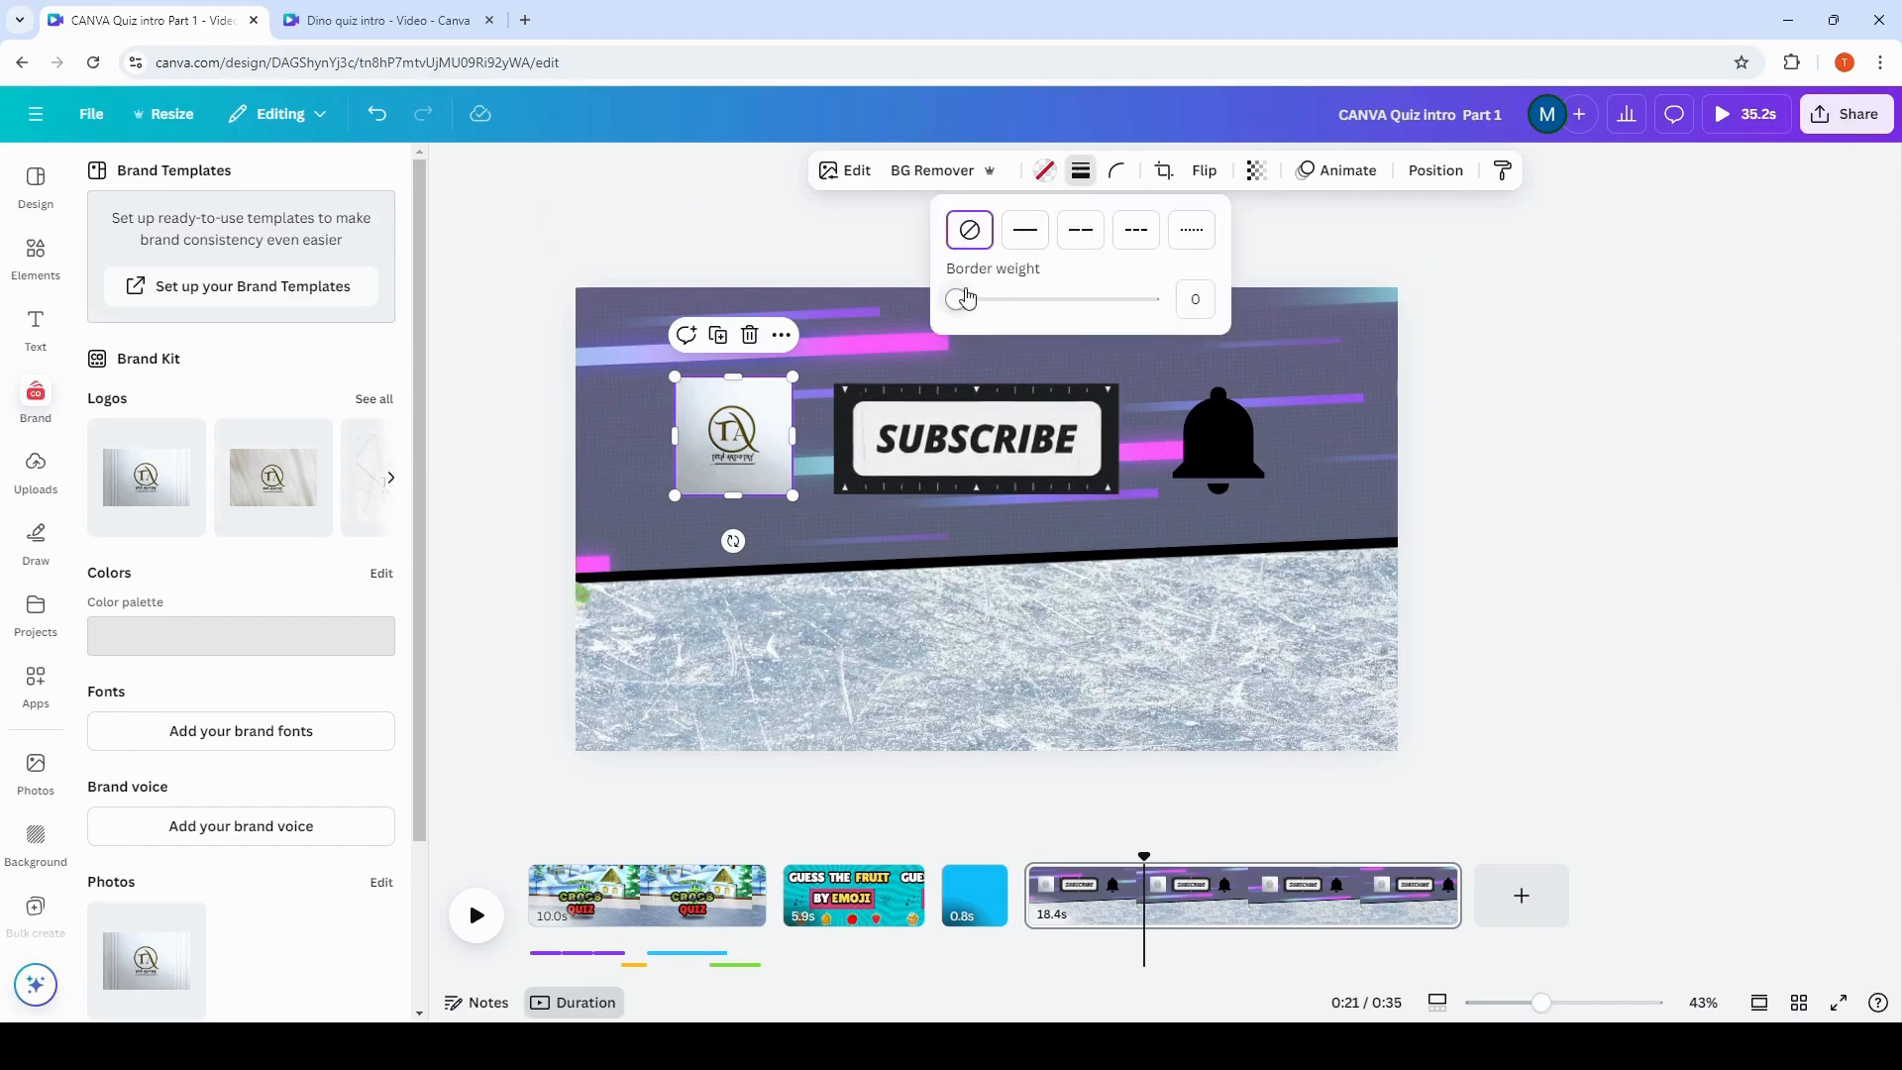
{"action": "left_click_drag", "start_coordinate": [964, 302], "coordinate": [990, 302]}
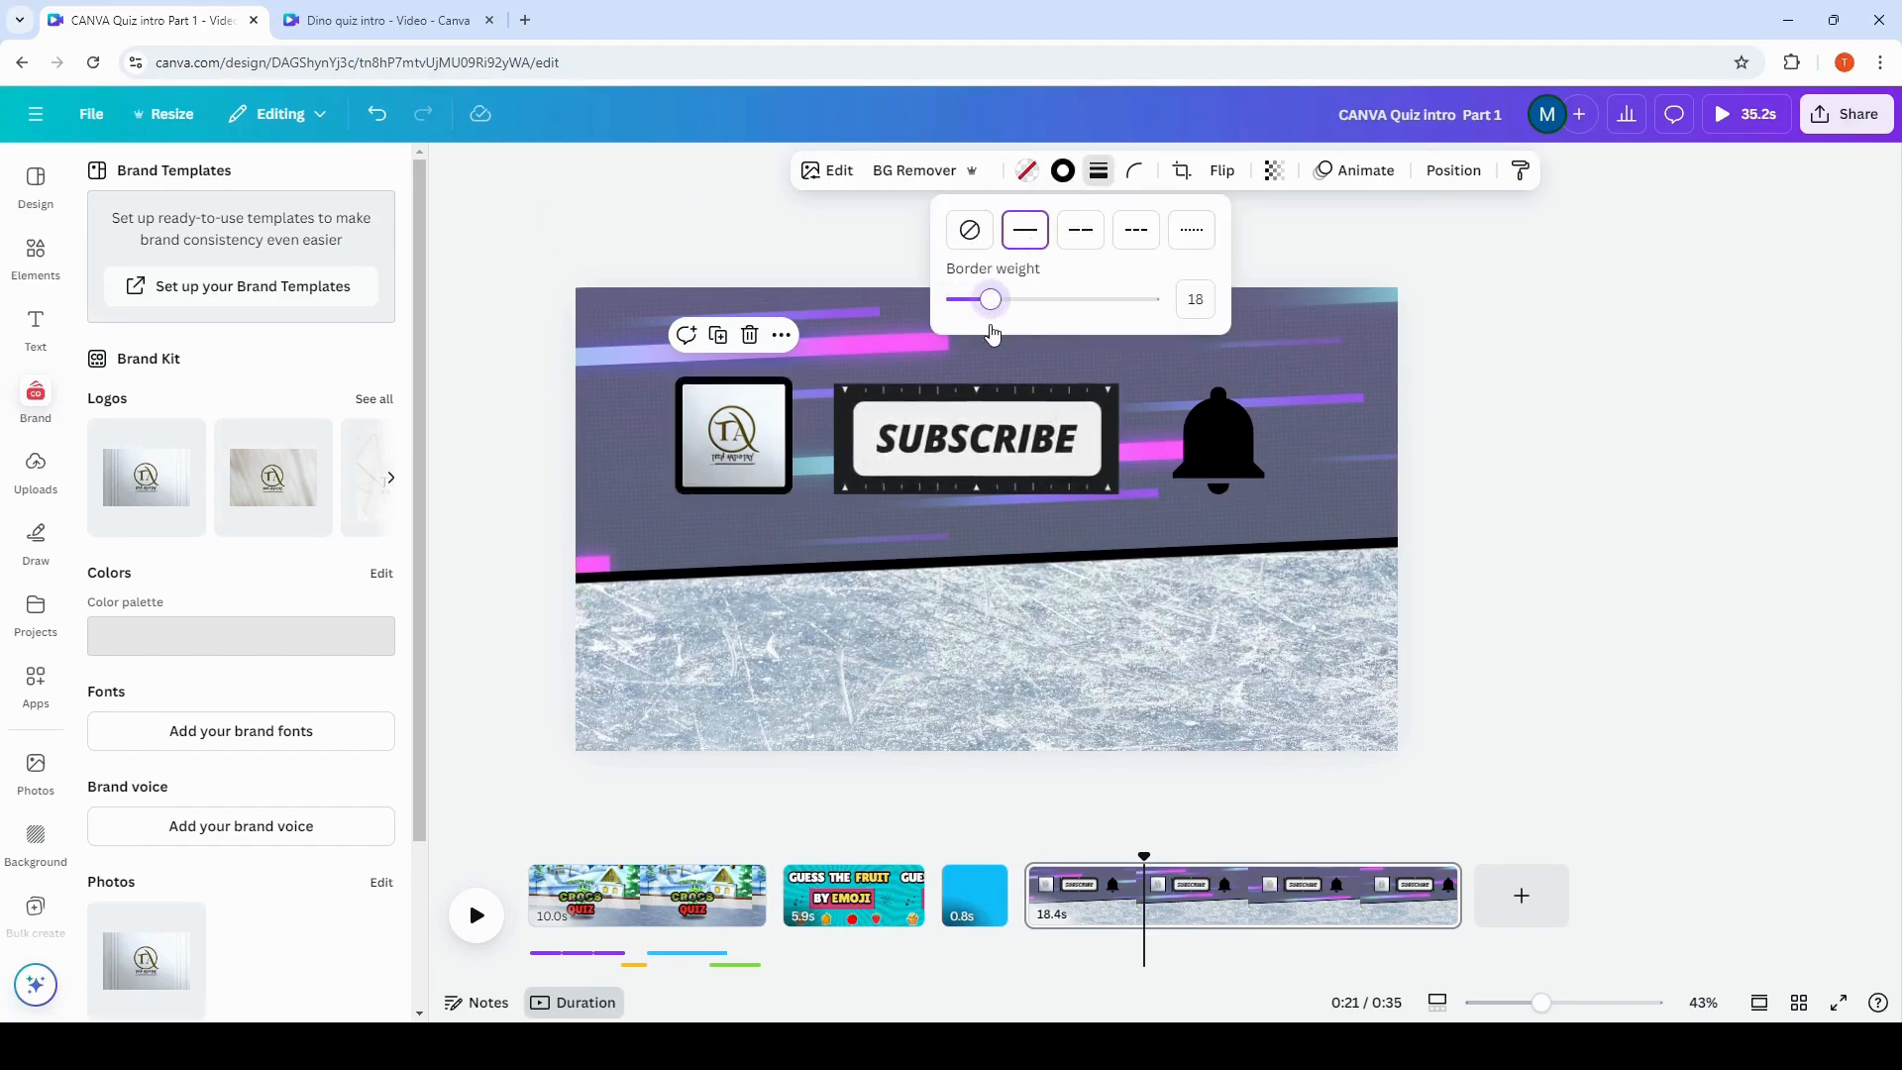
{"action": "left_click", "coordinate": [1064, 173]}
{"action": "left_click", "coordinate": [110, 875]}
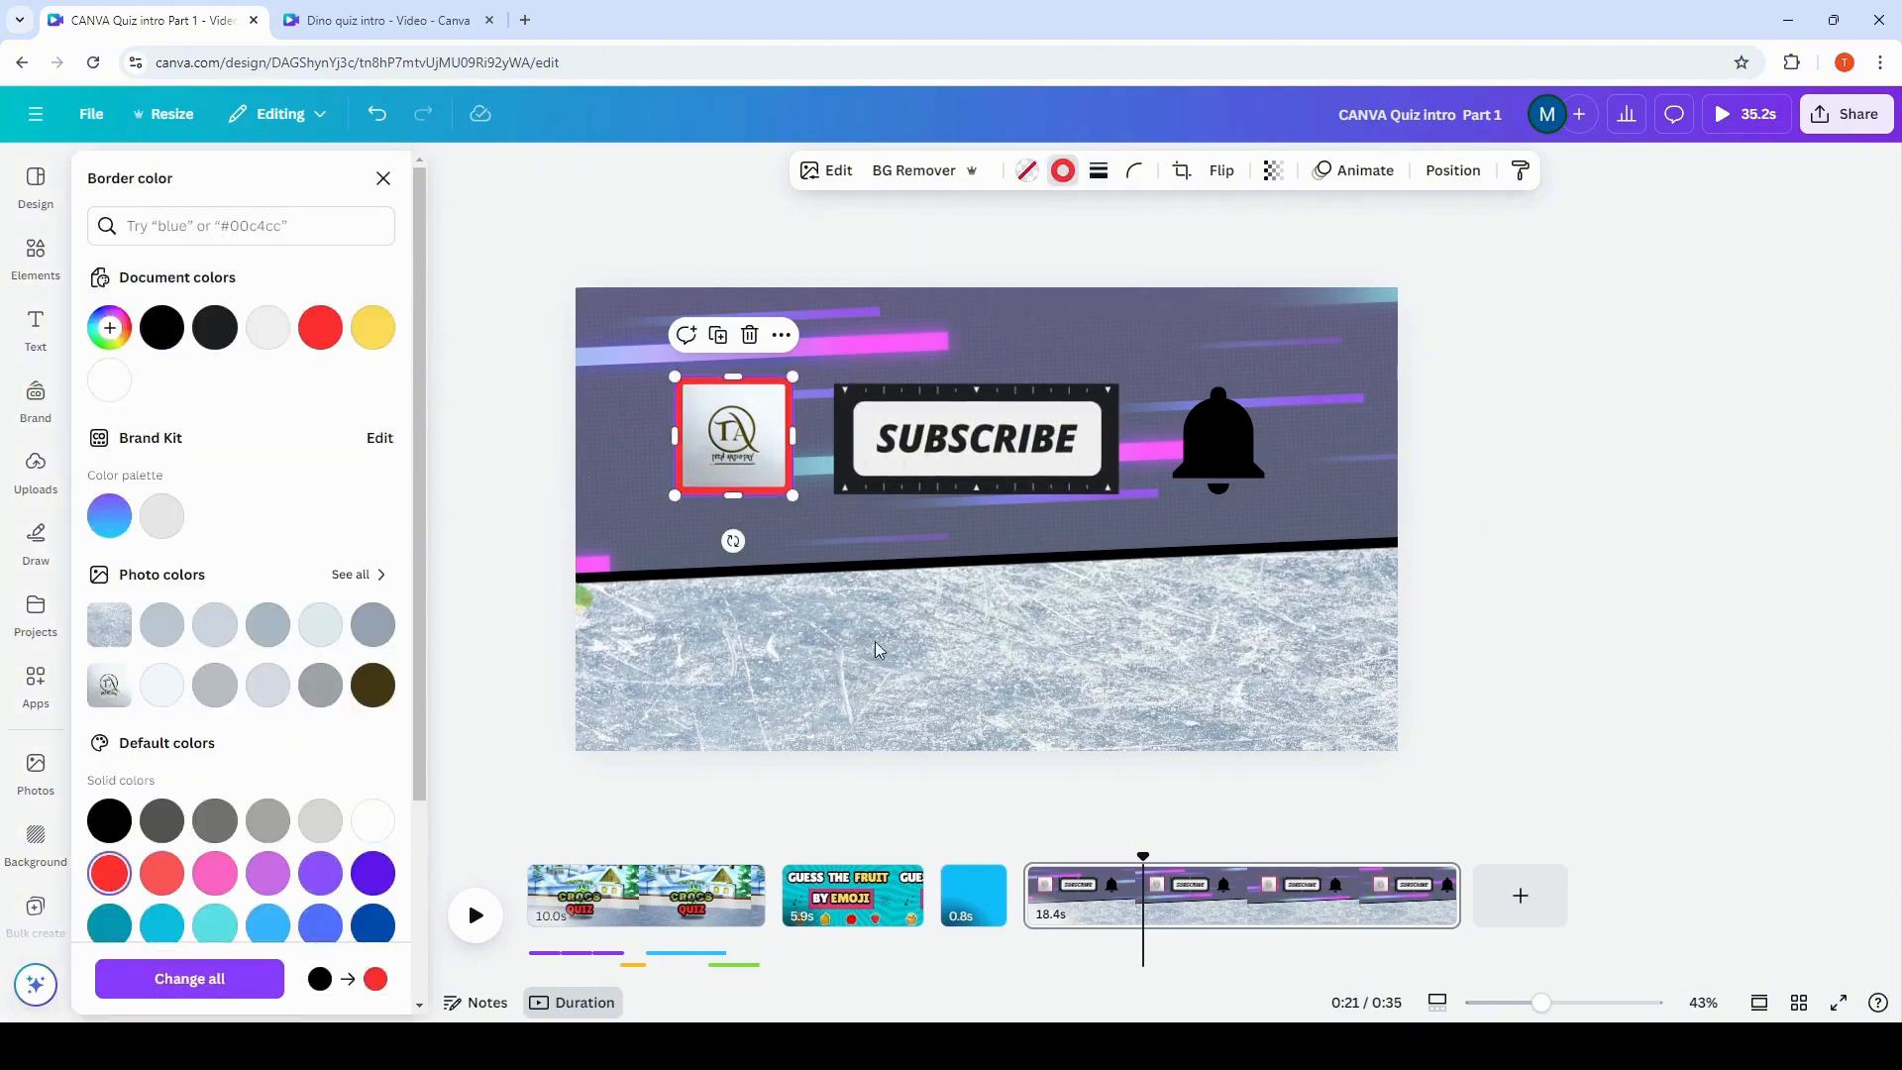
Recolor the bell graphic white.
{"action": "left_click", "coordinate": [1192, 442]}
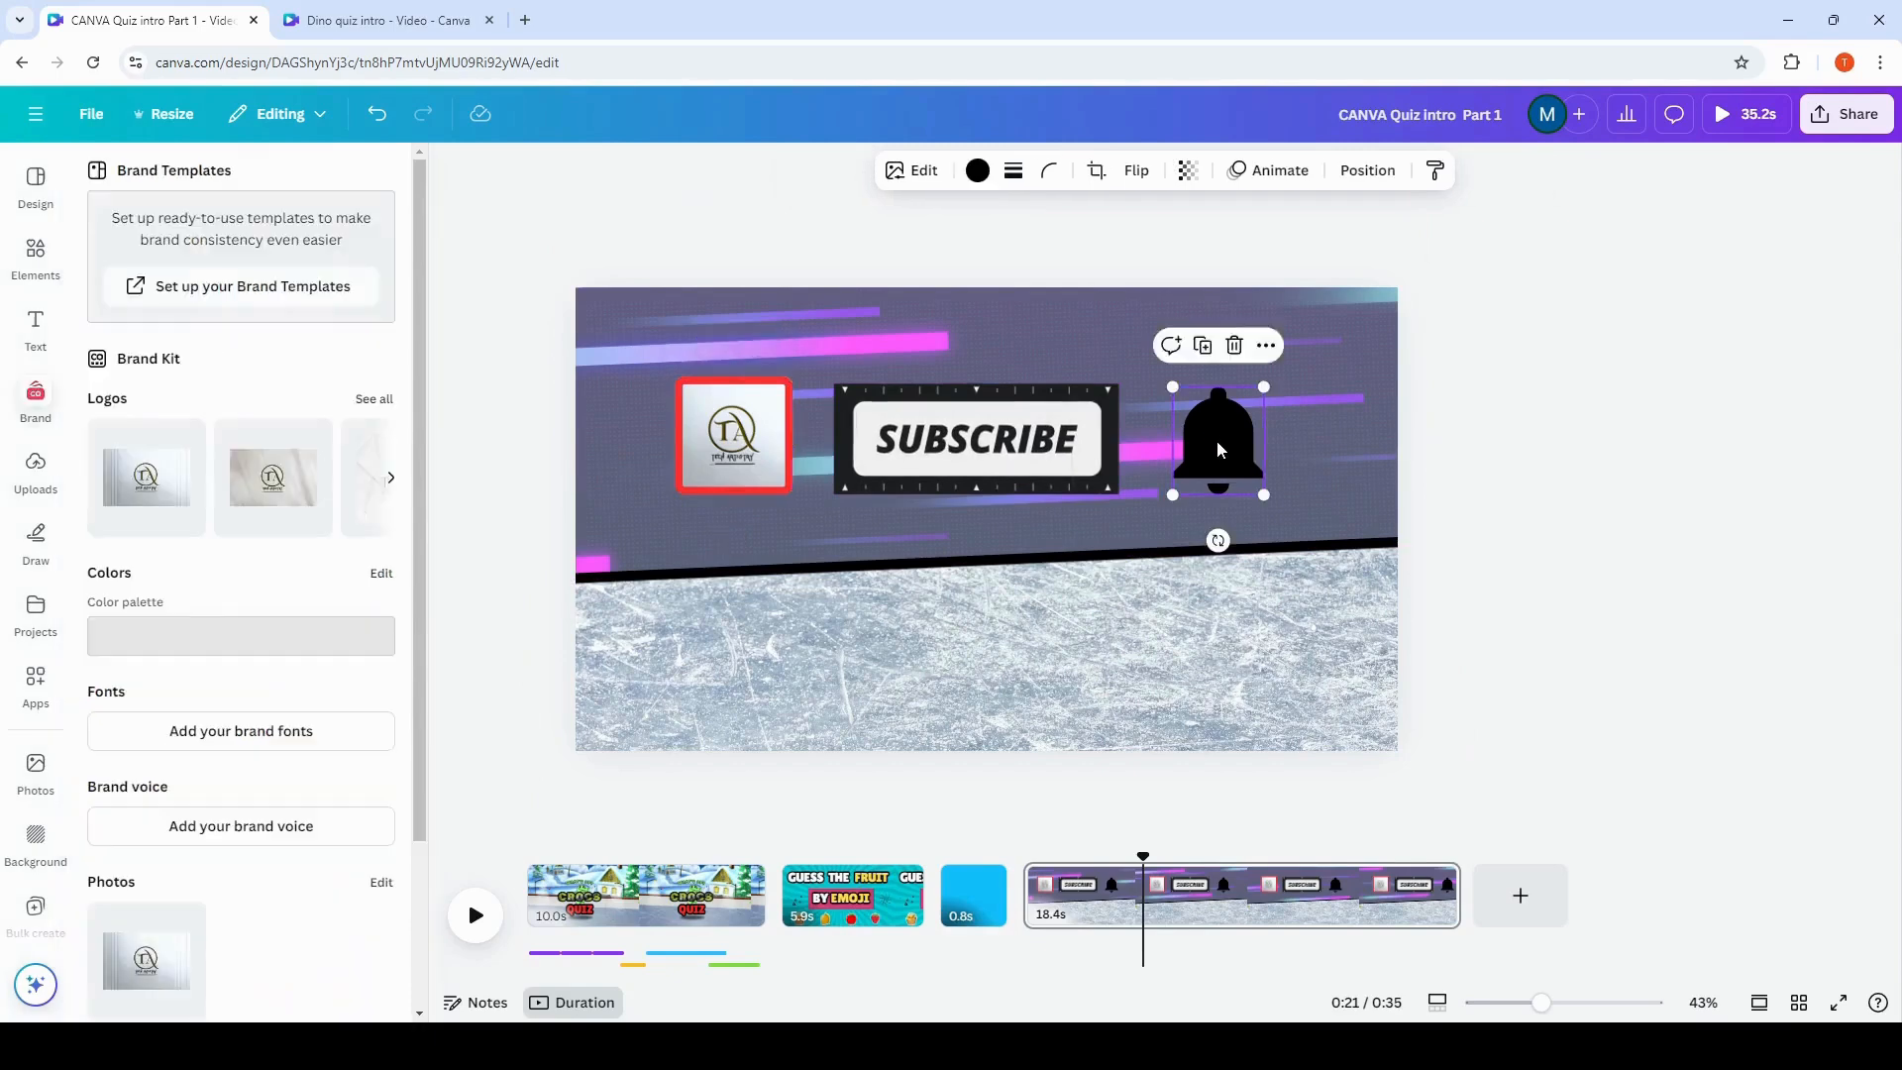
{"action": "left_click", "coordinate": [979, 171]}
{"action": "left_click", "coordinate": [384, 822]}
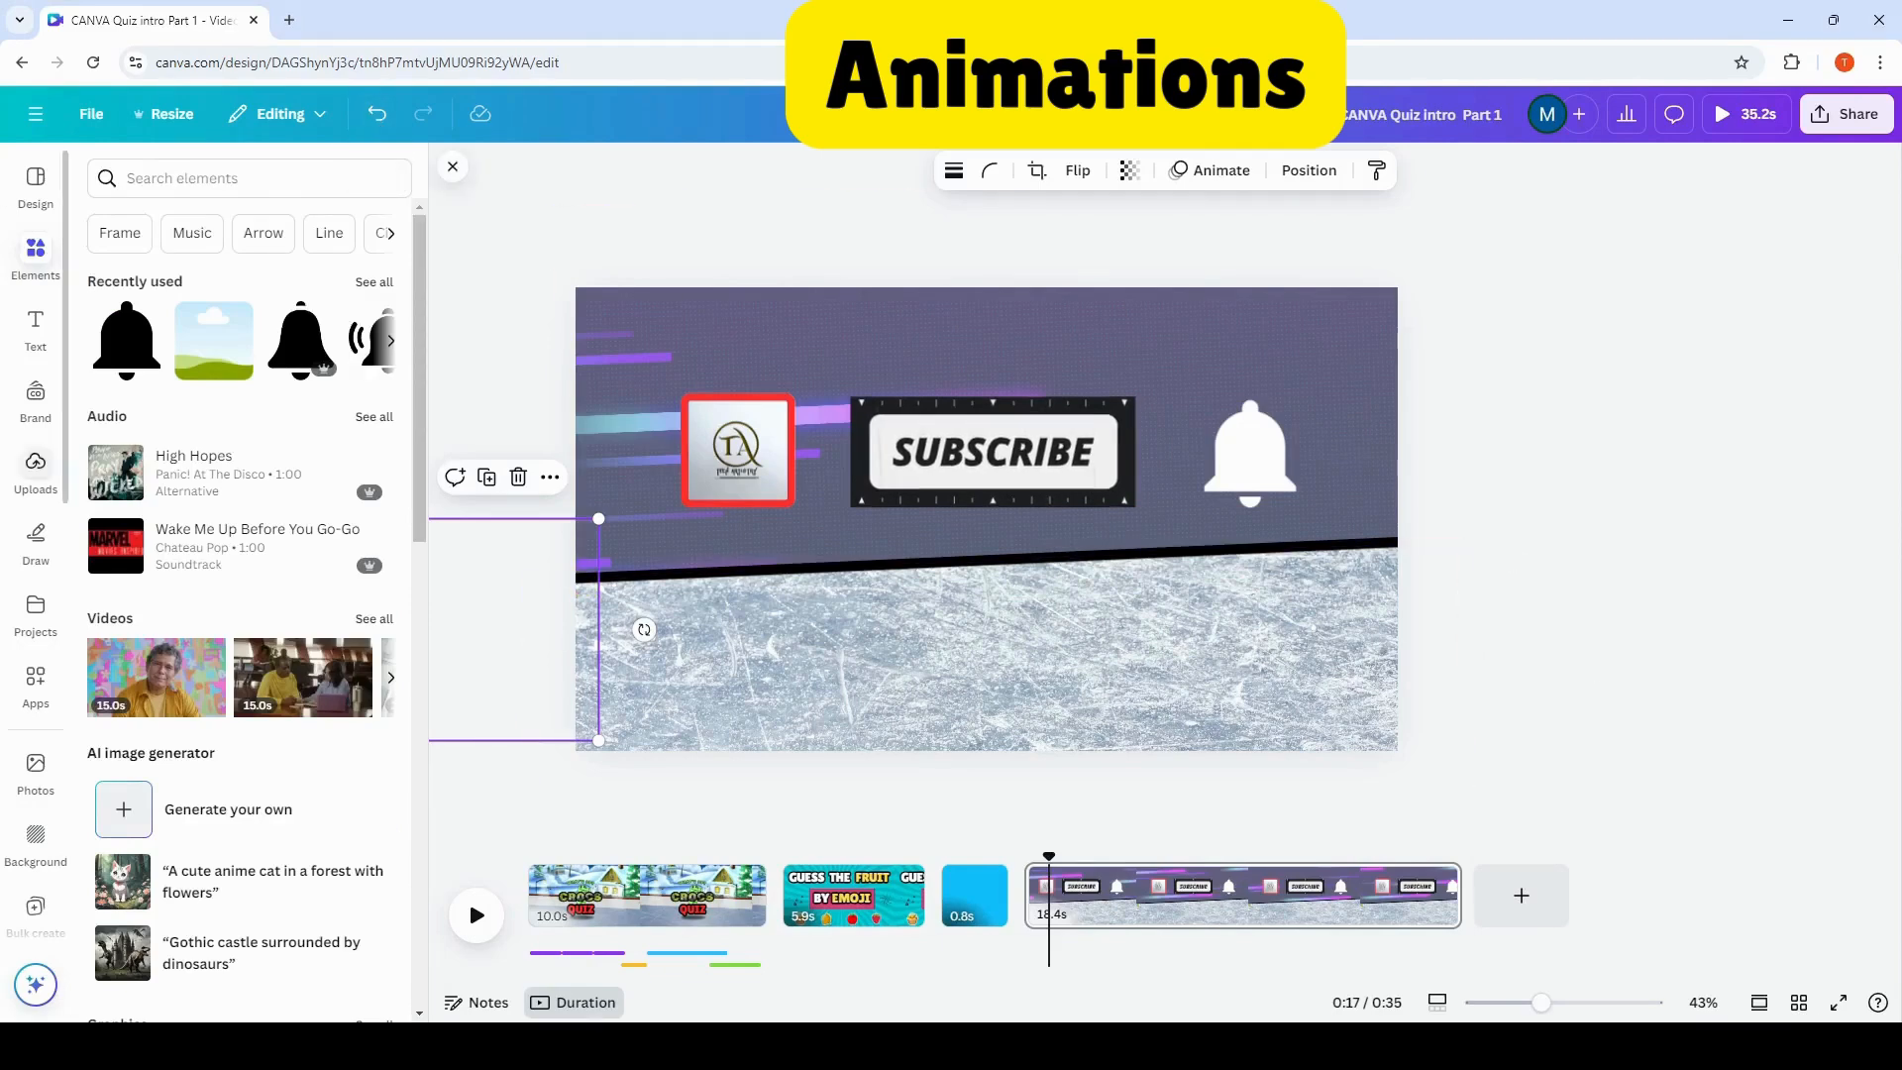
Select the ice texture and show the list of all layers on the last page.
{"action": "left_click", "coordinate": [525, 568]}
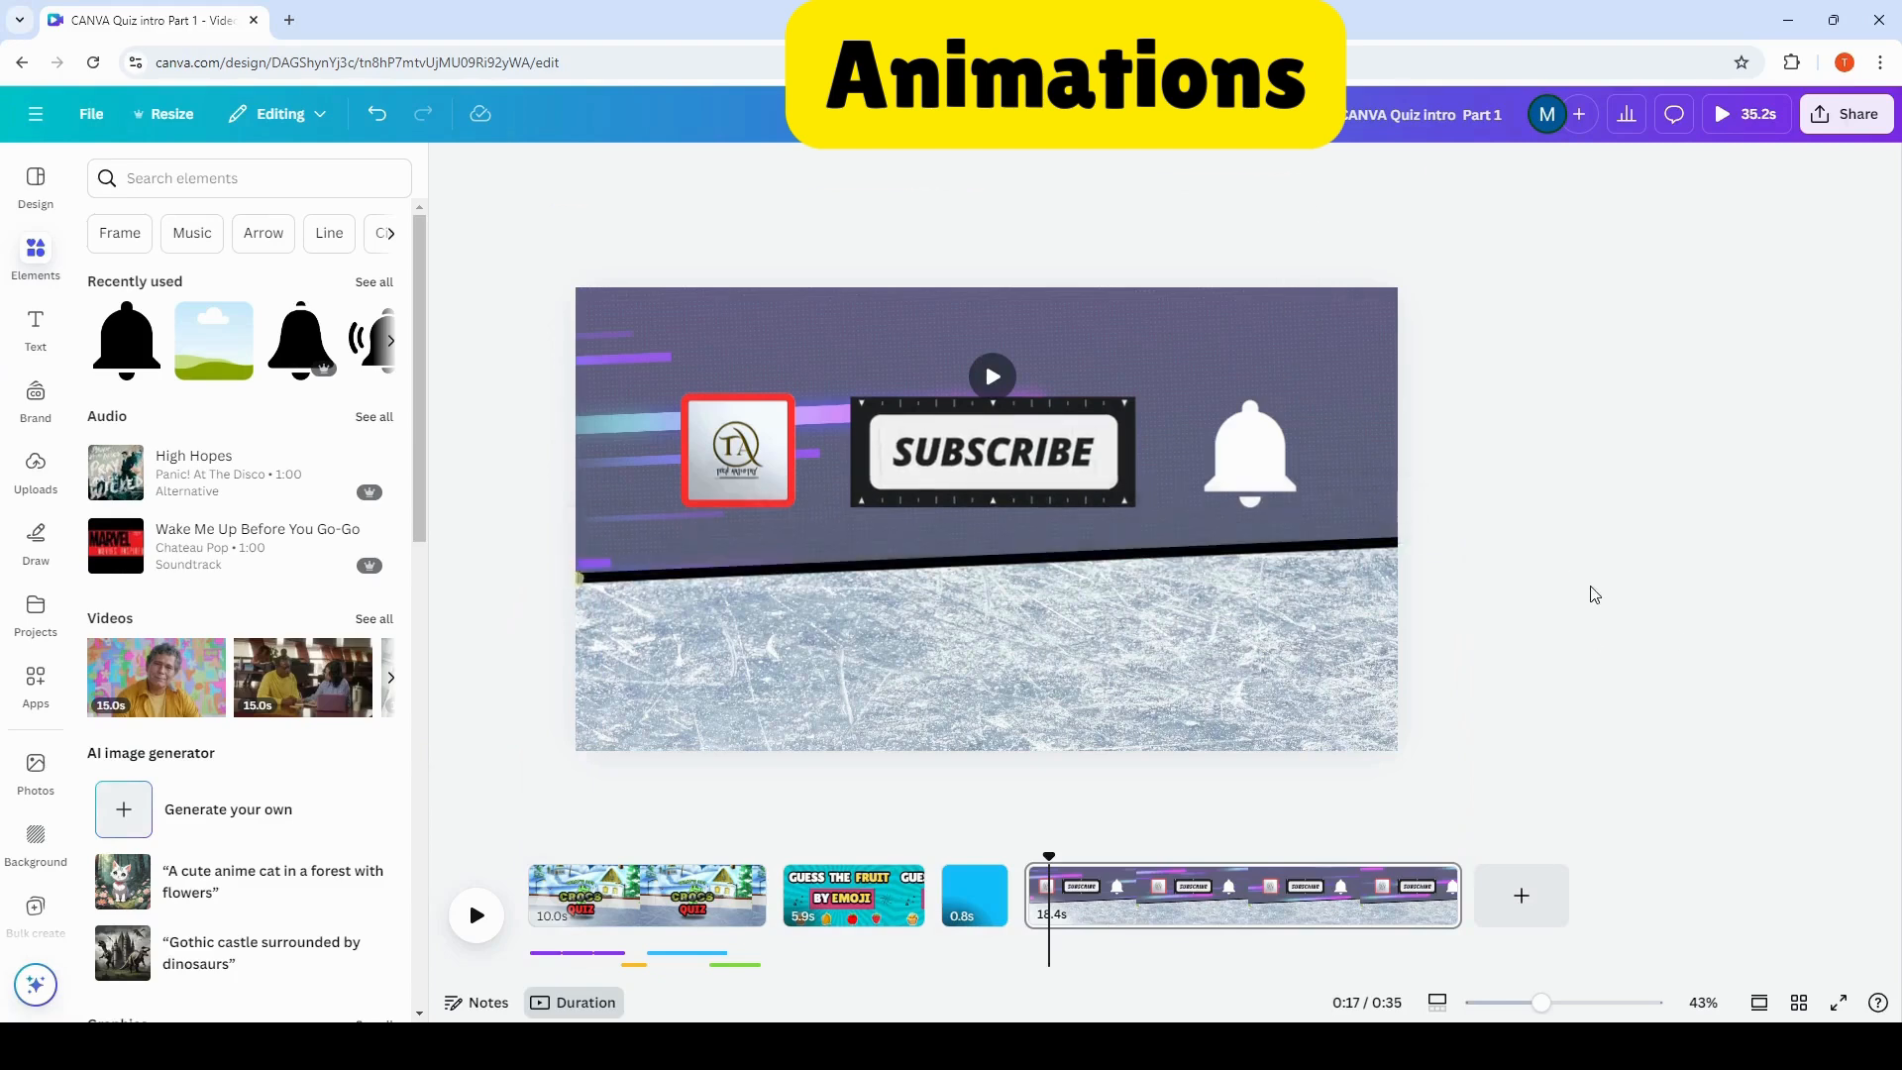
{"action": "left_click", "coordinate": [1090, 634]}
{"action": "left_click", "coordinate": [1166, 127]}
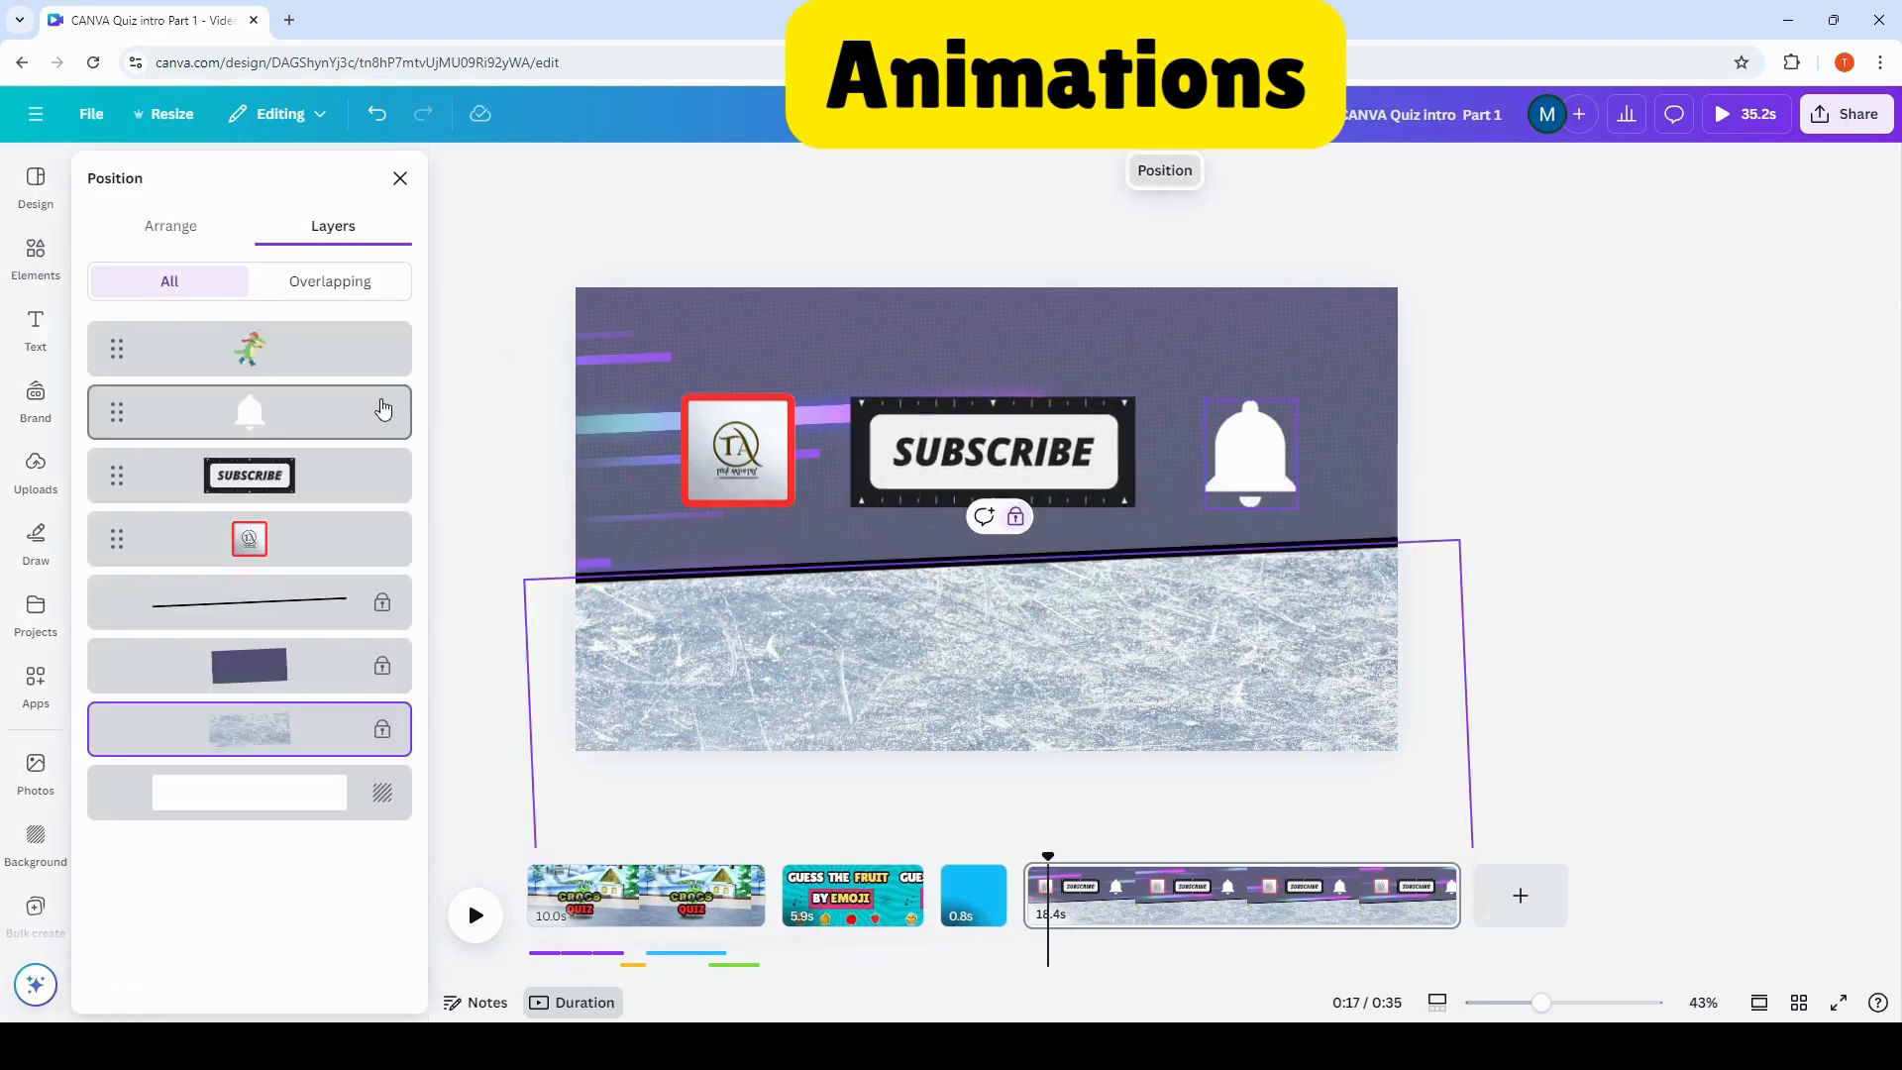